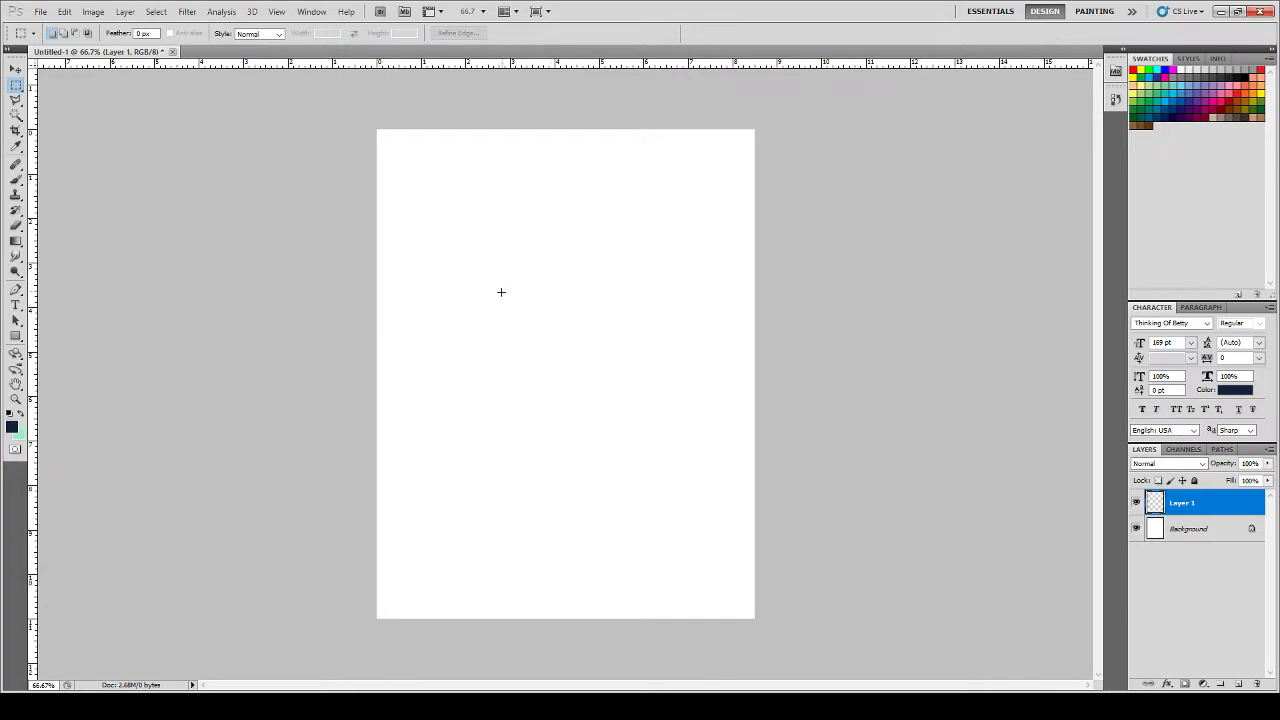
# - Prepare the Brush tool with a black foreground colour and a small brush tip in place of the oversized swirl brush
pyautogui.click(16, 180)
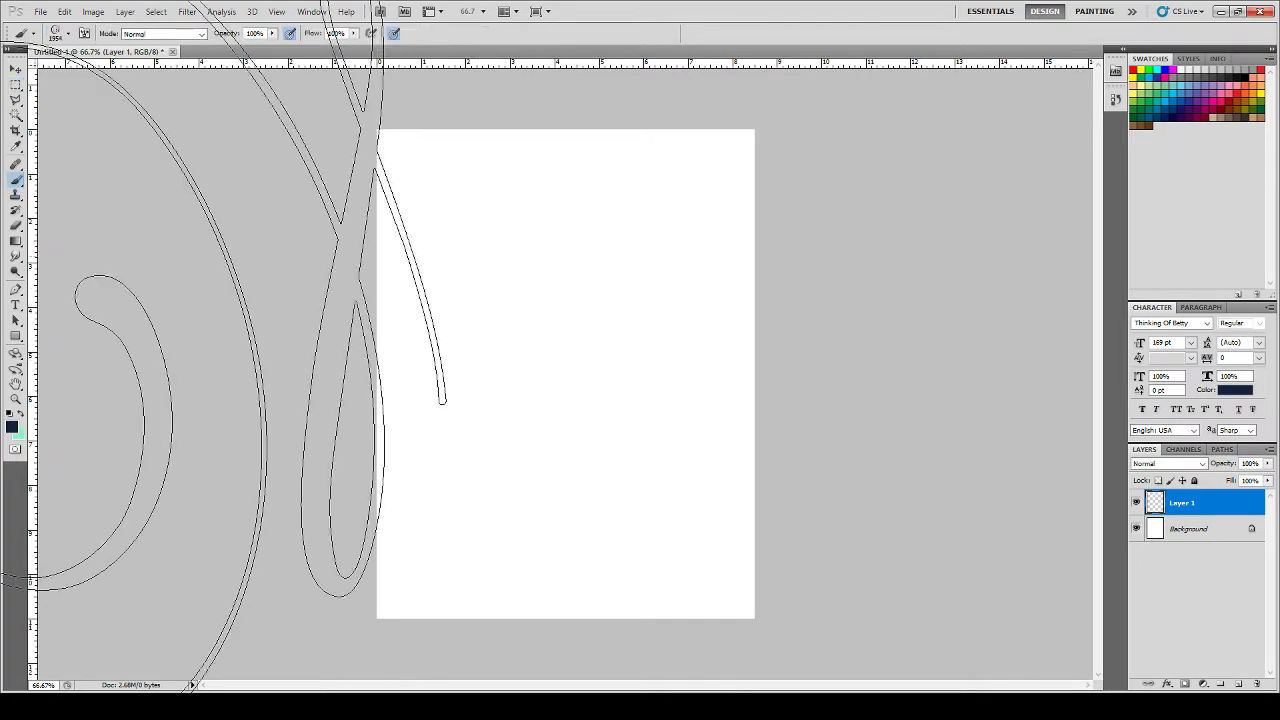
pyautogui.press('i')
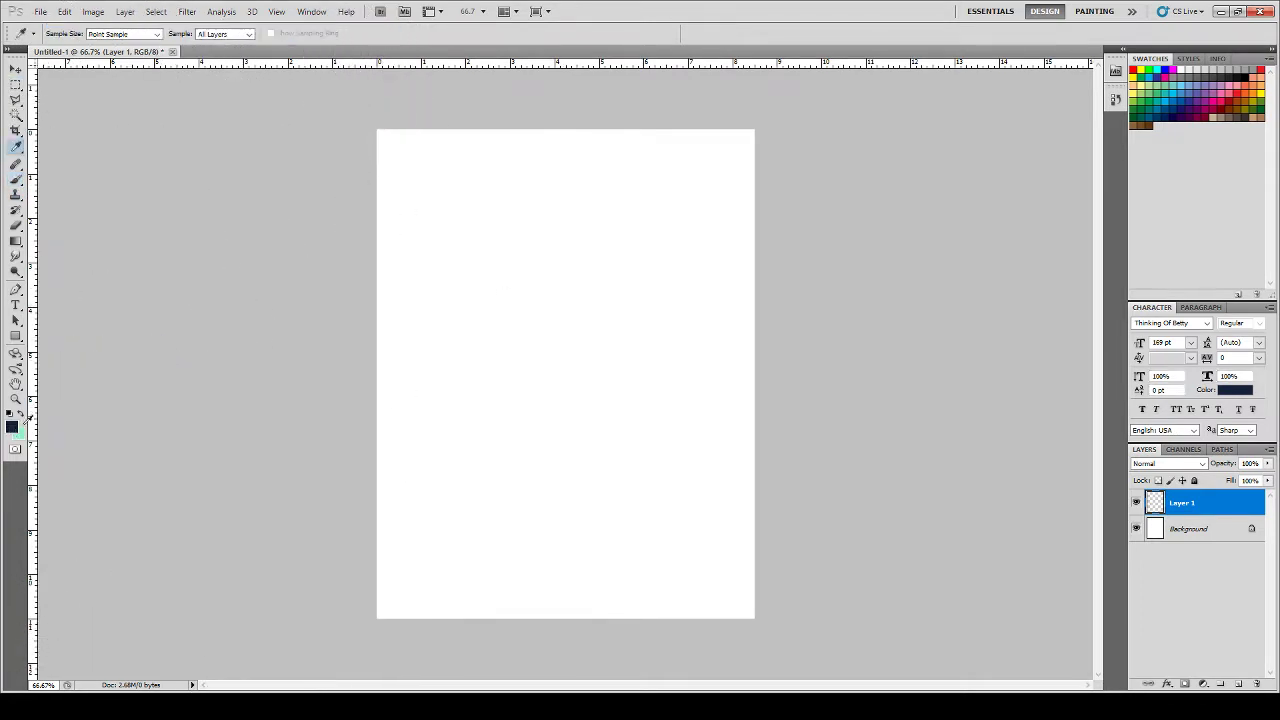
pyautogui.press('b')
pyautogui.click(1042, 443)
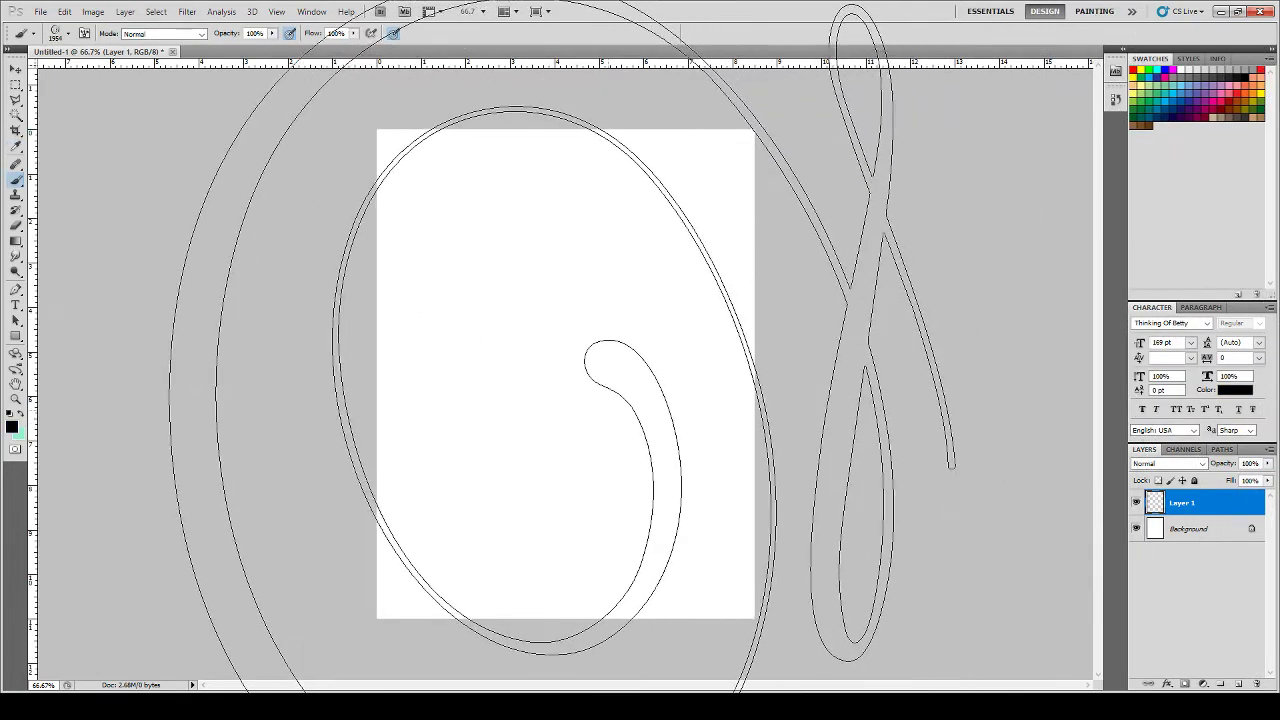
pyautogui.rightClick(606, 410)
pyautogui.click(653, 504)
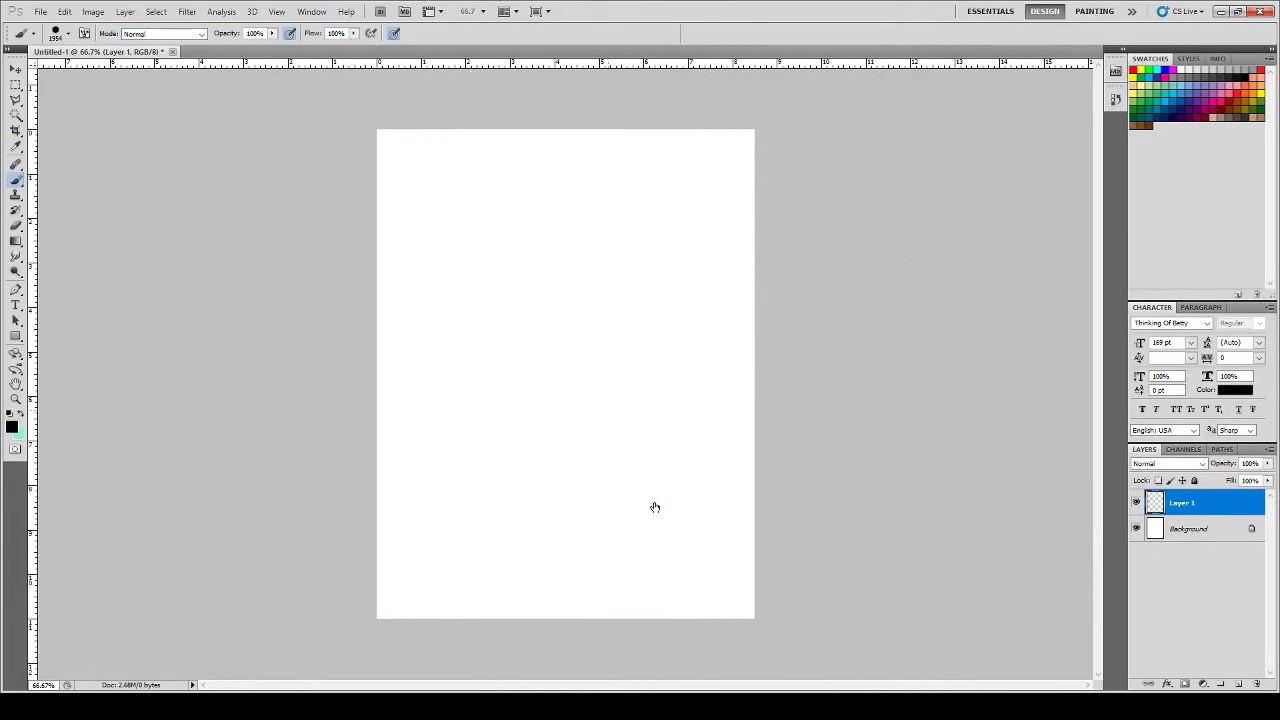
pyautogui.click(630, 442)
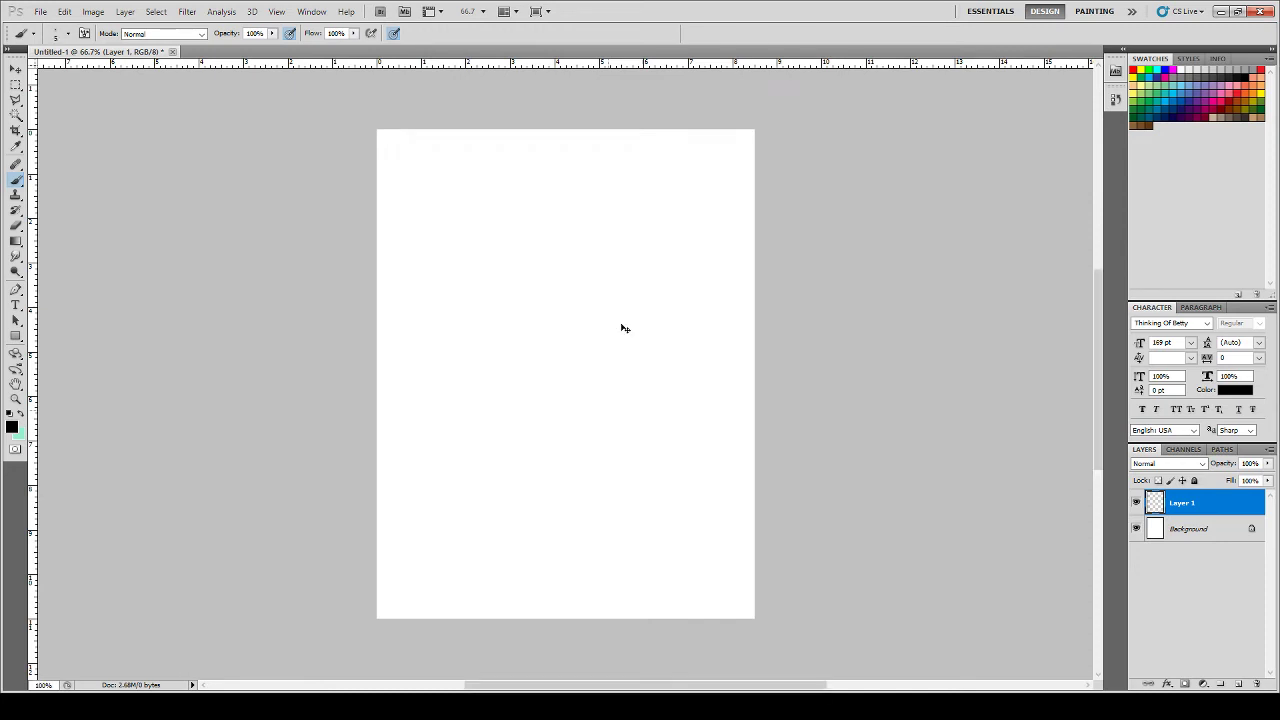
pyautogui.hotkey('ctrl', '+')
pyautogui.hotkey('ctrl', '+')
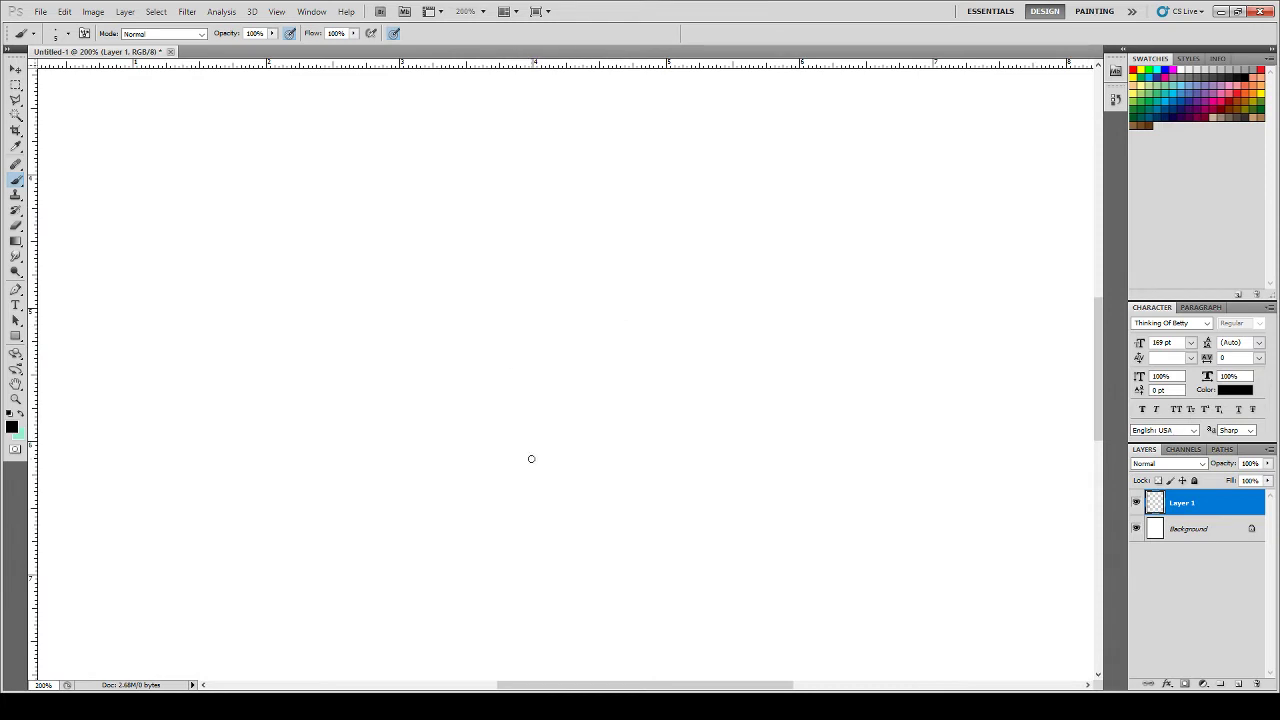
pyautogui.hotkey('ctrl', '-')
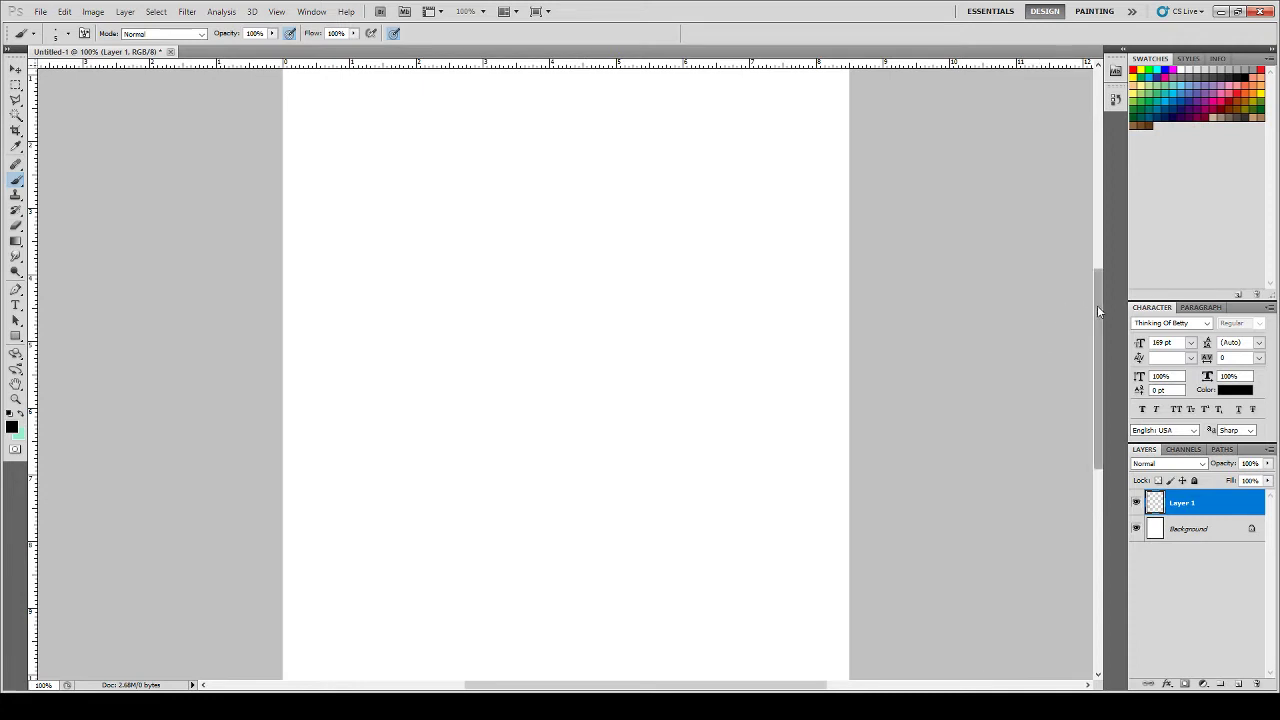
pyautogui.moveTo(1097, 305); pyautogui.dragTo(1100, 266)
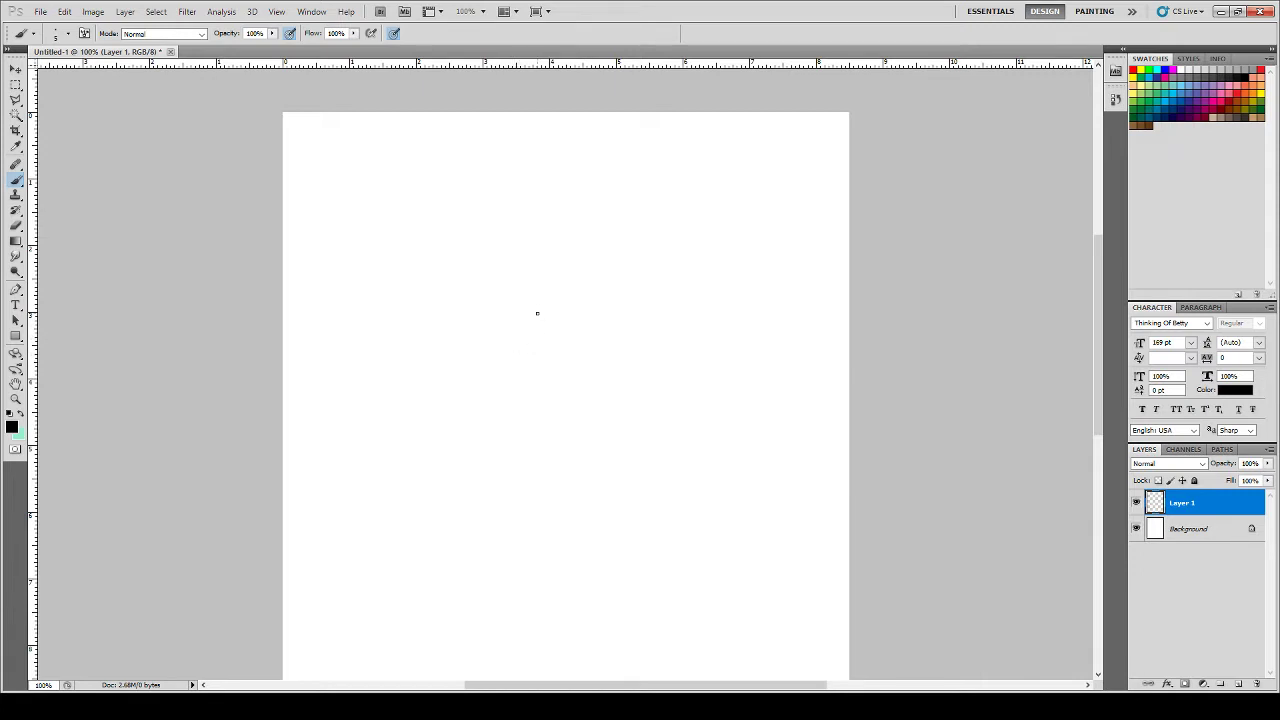
pyautogui.moveTo(530, 317)
pyautogui.mouseDown()
pyautogui.moveTo(570, 263)
pyautogui.moveTo(540, 282)
pyautogui.moveTo(556, 351)
pyautogui.moveTo(560, 256)
pyautogui.moveTo(523, 290)
pyautogui.moveTo(570, 343)
pyautogui.moveTo(560, 352)
pyautogui.moveTo(524, 280)
pyautogui.mouseUp()
pyautogui.moveTo(560, 361)
pyautogui.mouseDown()
pyautogui.moveTo(566, 331)
pyautogui.moveTo(537, 270)
pyautogui.mouseUp()
pyautogui.moveTo(515, 276)
pyautogui.mouseDown()
pyautogui.moveTo(543, 358)
pyautogui.moveTo(536, 262)
pyautogui.moveTo(522, 331)
pyautogui.mouseUp()
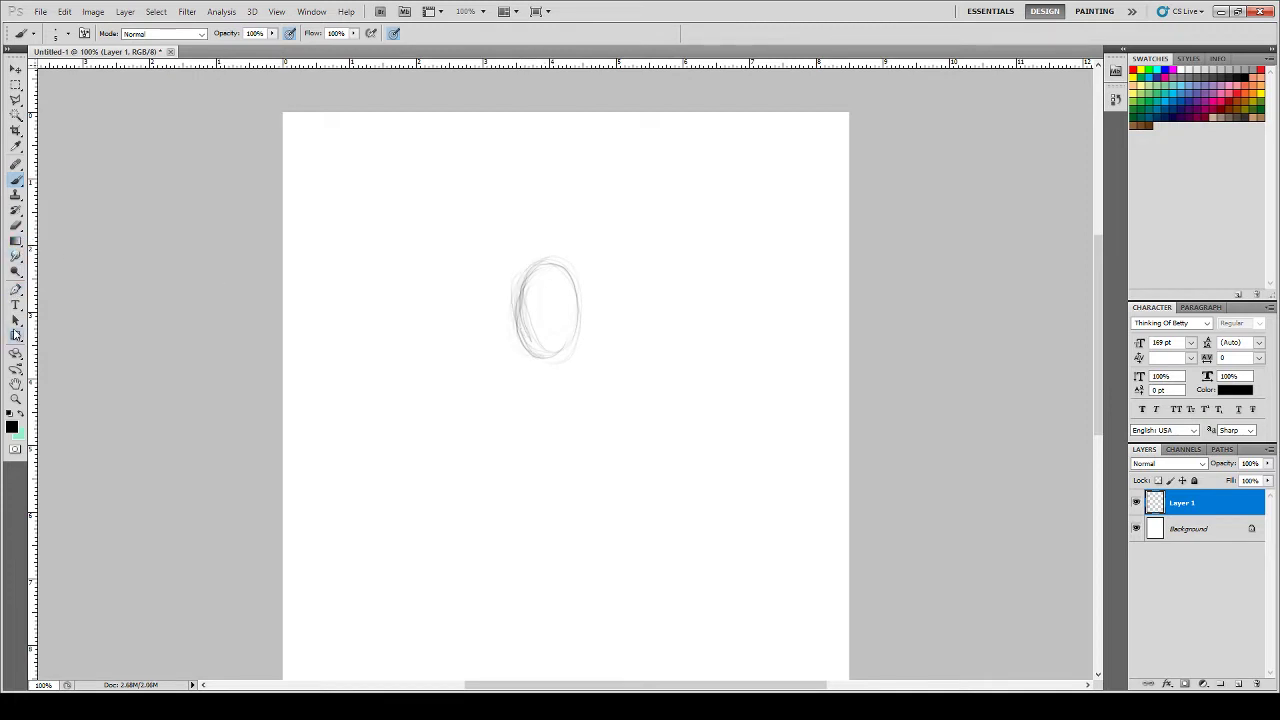
pyautogui.click(16, 335)
pyautogui.click(16, 242)
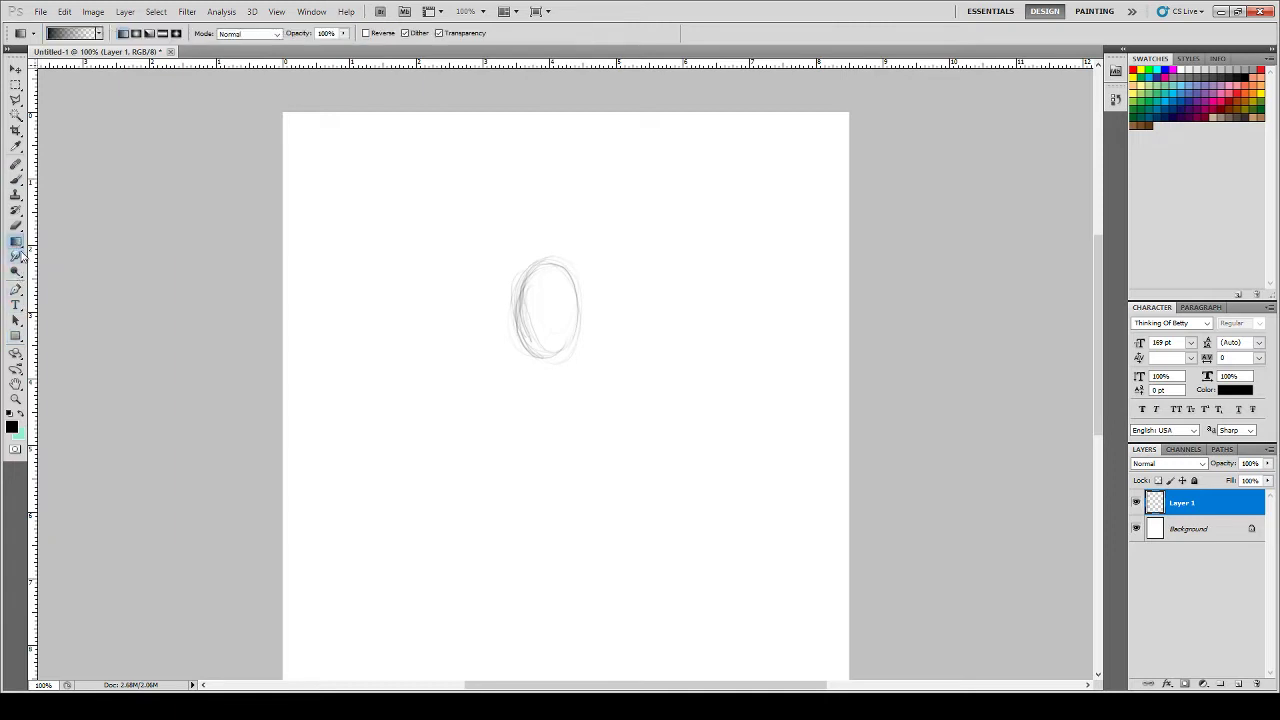
pyautogui.press('e')
pyautogui.moveTo(532, 260)
pyautogui.mouseDown()
pyautogui.moveTo(508, 316)
pyautogui.moveTo(538, 298)
pyautogui.moveTo(522, 386)
pyautogui.moveTo(550, 373)
pyautogui.moveTo(577, 311)
pyautogui.mouseUp()
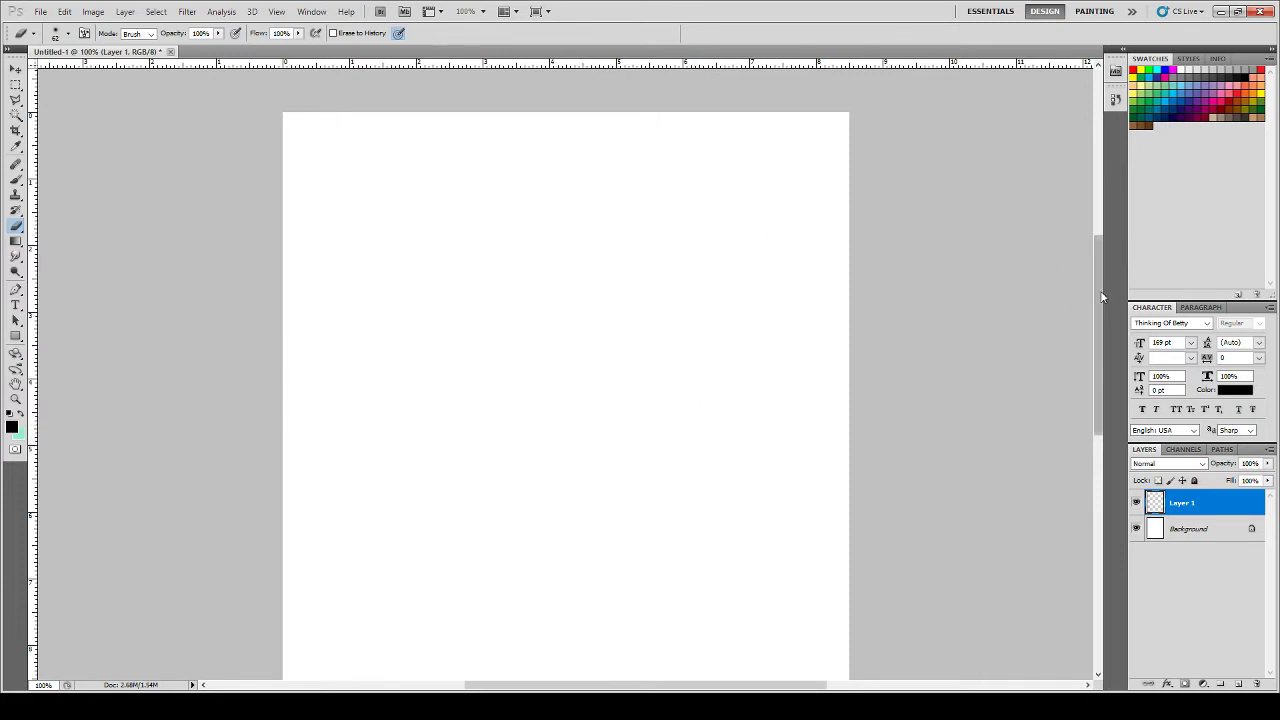
# - Sketch loose overlapping circles for the head with the Brush tool, above the page's middle, adding a curved line down the left side
pyautogui.moveTo(1102, 297); pyautogui.dragTo(1100, 305)
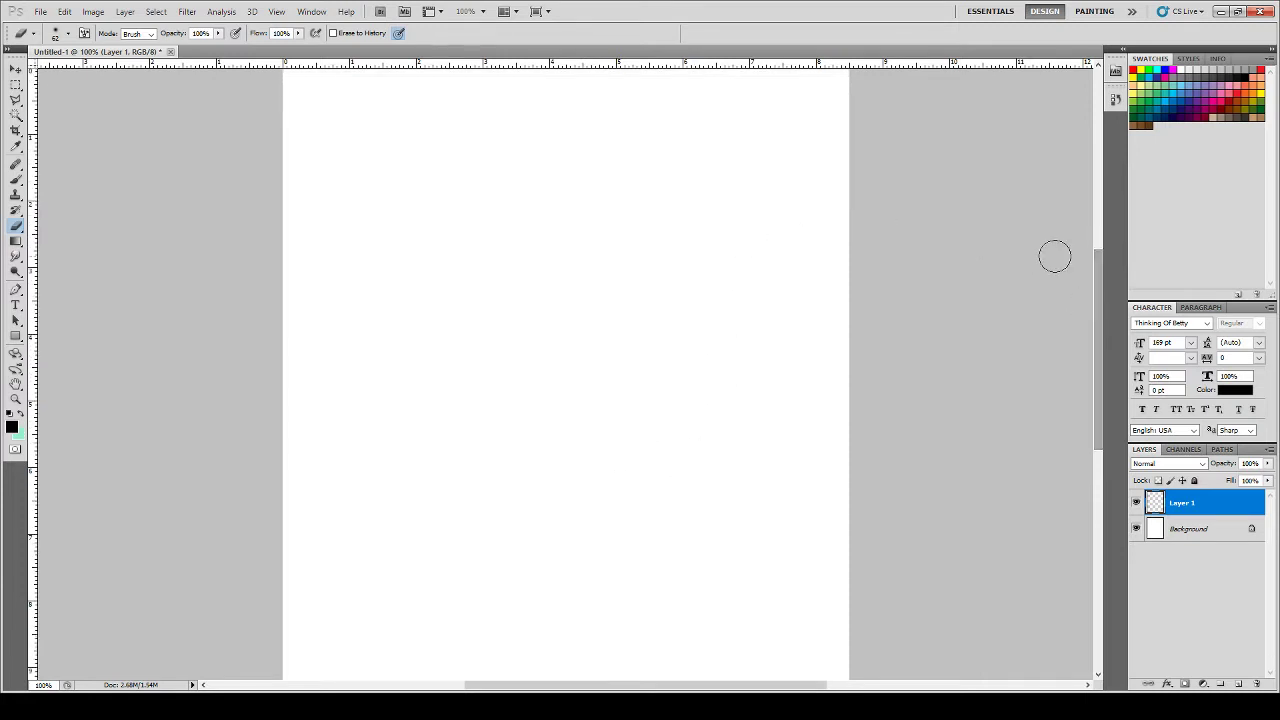
pyautogui.hotkey('ctrl', '-')
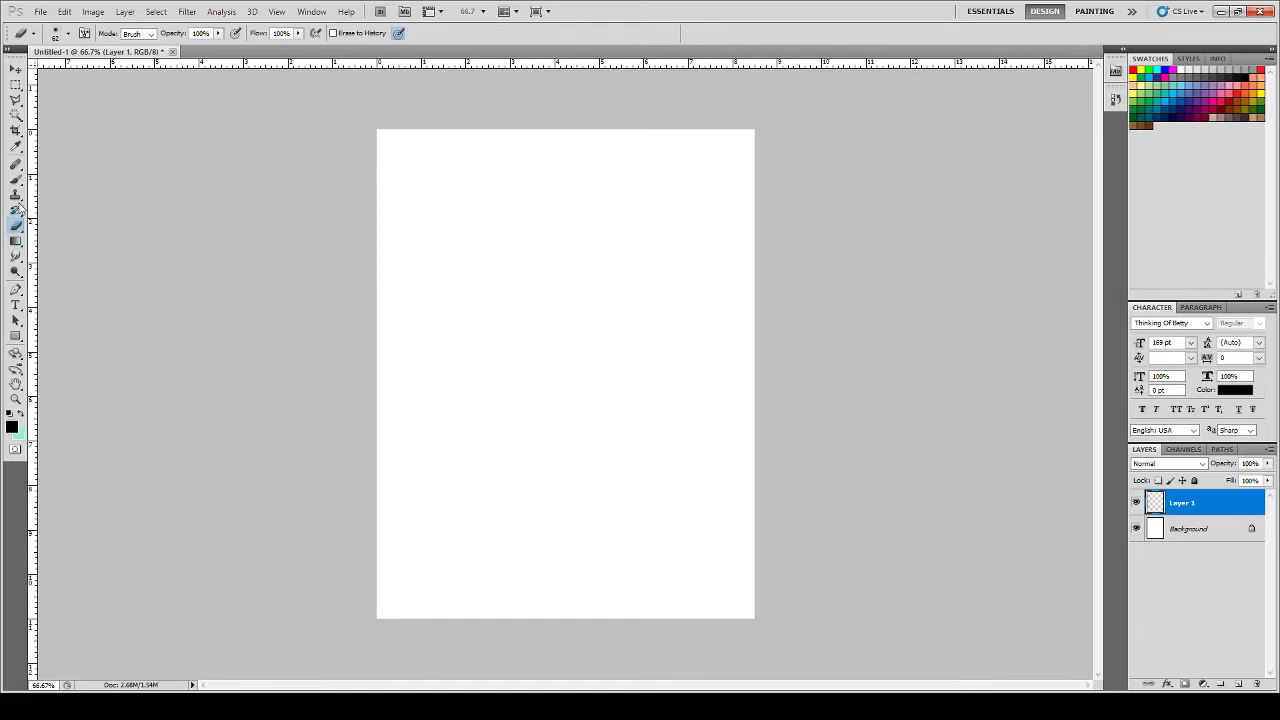
pyautogui.click(15, 180)
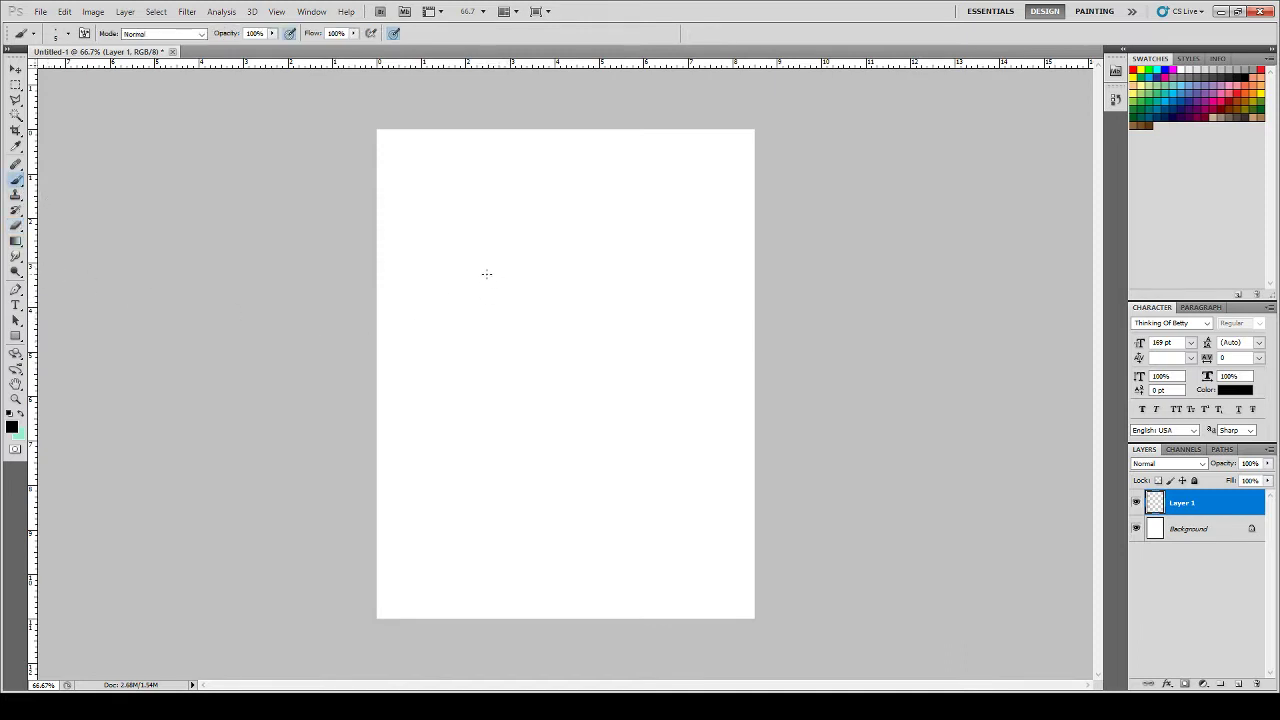
pyautogui.moveTo(486, 254)
pyautogui.mouseDown()
pyautogui.moveTo(464, 380)
pyautogui.moveTo(489, 455)
pyautogui.mouseUp()
pyautogui.moveTo(554, 381)
pyautogui.mouseDown()
pyautogui.moveTo(591, 285)
pyautogui.moveTo(614, 341)
pyautogui.moveTo(547, 227)
pyautogui.moveTo(613, 347)
pyautogui.moveTo(470, 321)
pyautogui.moveTo(528, 238)
pyautogui.moveTo(471, 320)
pyautogui.moveTo(586, 364)
pyautogui.moveTo(558, 245)
pyautogui.moveTo(538, 237)
pyautogui.moveTo(630, 344)
pyautogui.moveTo(486, 341)
pyautogui.moveTo(543, 241)
pyautogui.moveTo(552, 365)
pyautogui.mouseUp()
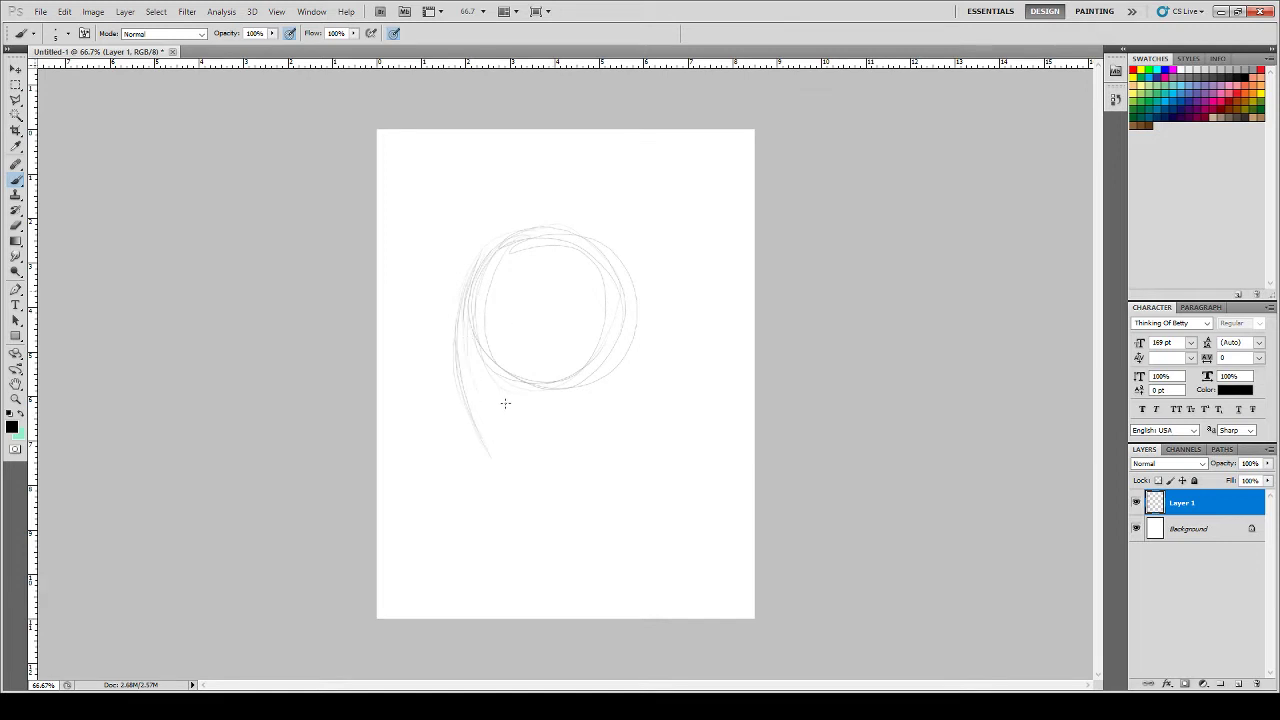
# - Rough in the jaw, both sides of the neck, and the shoulders and collarbones below the head circle
pyautogui.moveTo(474, 381); pyautogui.dragTo(466, 367)
pyautogui.moveTo(488, 388)
pyautogui.mouseDown()
pyautogui.moveTo(566, 434)
pyautogui.moveTo(591, 423)
pyautogui.moveTo(495, 372)
pyautogui.moveTo(481, 465)
pyautogui.mouseUp()
pyautogui.moveTo(612, 381)
pyautogui.mouseDown()
pyautogui.moveTo(617, 454)
pyautogui.moveTo(668, 493)
pyautogui.mouseUp()
pyautogui.moveTo(630, 497); pyautogui.dragTo(534, 526)
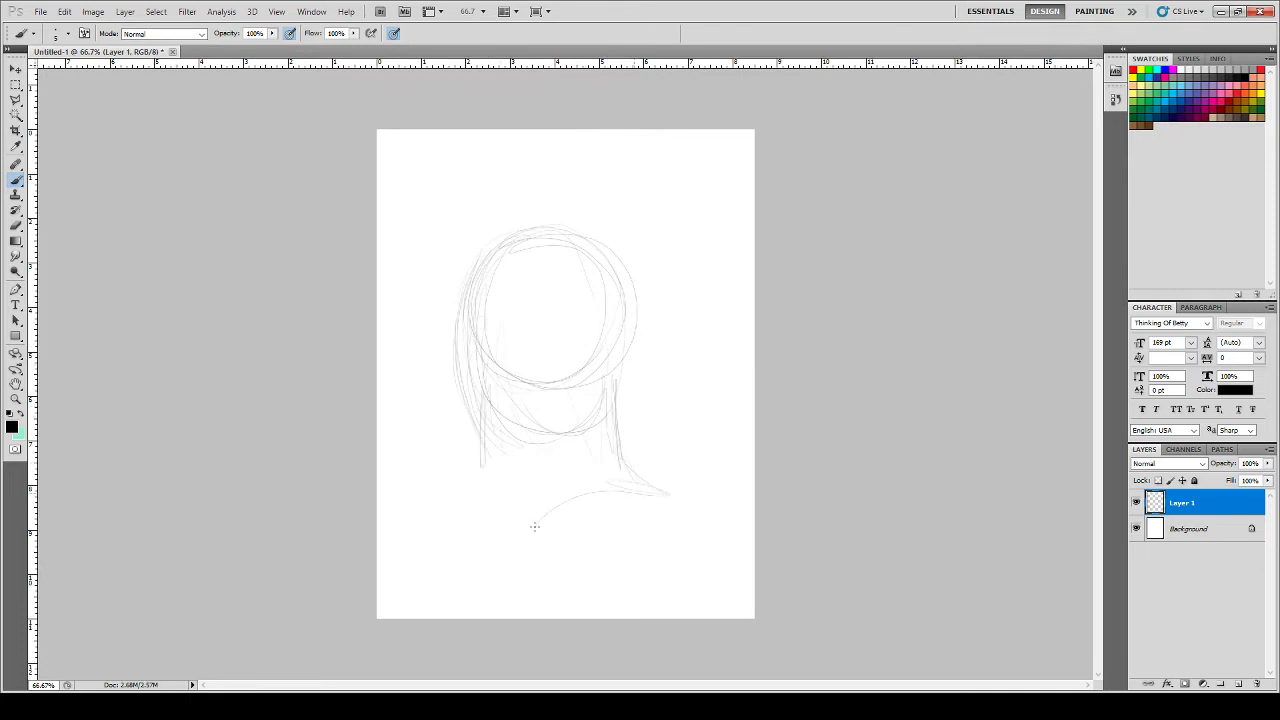
pyautogui.moveTo(453, 484)
pyautogui.mouseDown()
pyautogui.moveTo(446, 511)
pyautogui.moveTo(537, 464)
pyautogui.mouseUp()
pyautogui.moveTo(437, 446)
pyautogui.mouseDown()
pyautogui.moveTo(486, 423)
pyautogui.moveTo(418, 467)
pyautogui.mouseUp()
pyautogui.moveTo(620, 447)
pyautogui.mouseDown()
pyautogui.moveTo(623, 430)
pyautogui.moveTo(655, 445)
pyautogui.moveTo(620, 357)
pyautogui.mouseUp()
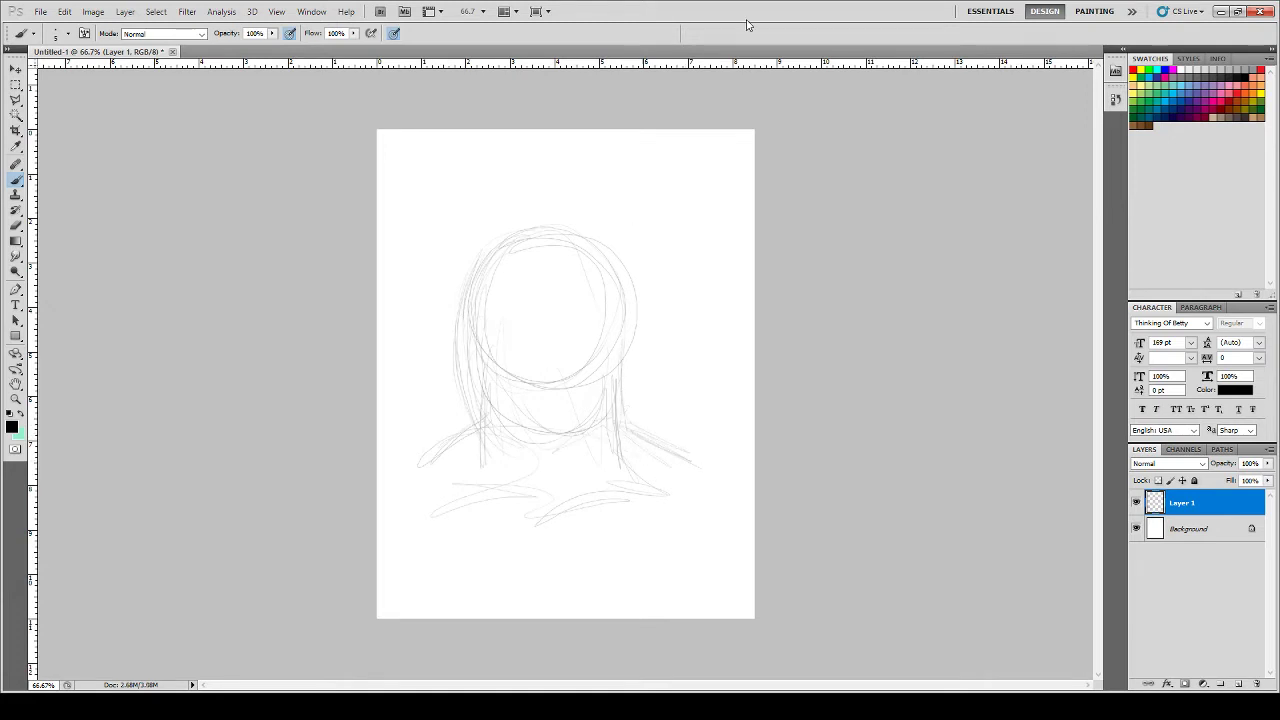
# - Reinforce the head outline as a tall oval running from the crown down both sides to the chin
pyautogui.hotkey('ctrl', '+')
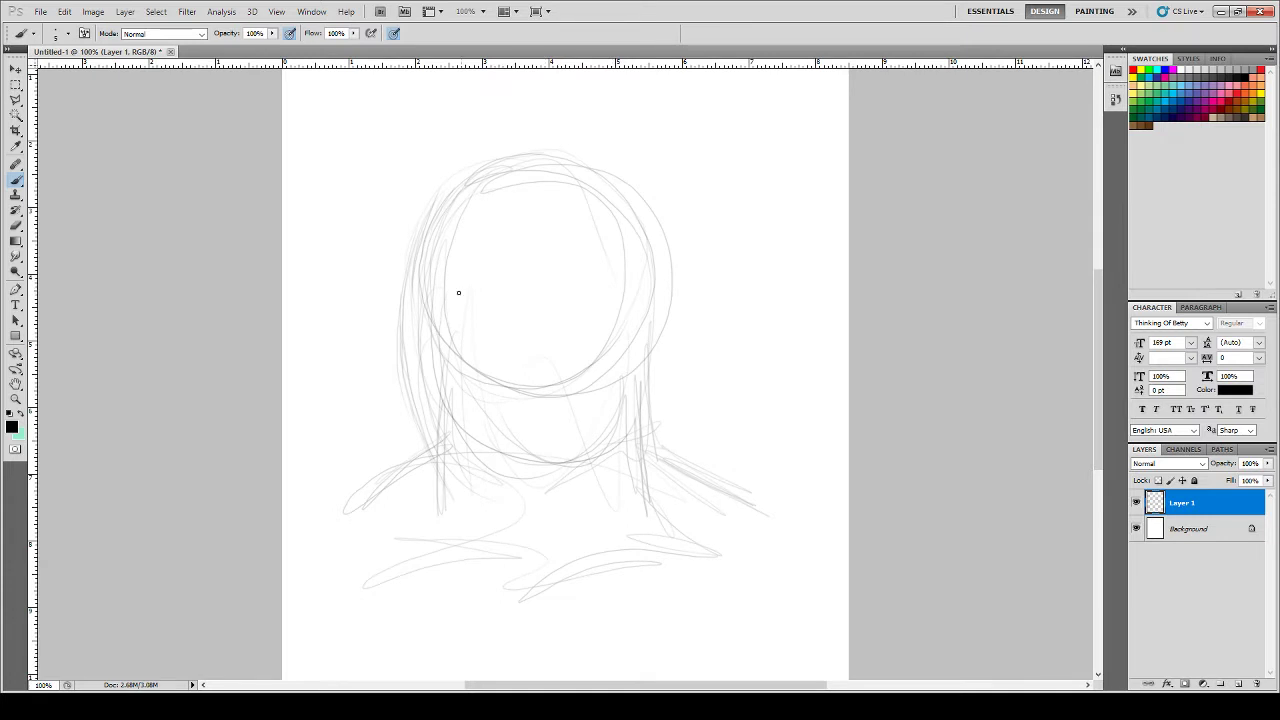
pyautogui.moveTo(430, 247)
pyautogui.mouseDown()
pyautogui.moveTo(428, 323)
pyautogui.moveTo(420, 237)
pyautogui.moveTo(453, 421)
pyautogui.moveTo(426, 331)
pyautogui.moveTo(503, 473)
pyautogui.moveTo(548, 483)
pyautogui.mouseUp()
pyautogui.moveTo(652, 322)
pyautogui.mouseDown()
pyautogui.moveTo(651, 380)
pyautogui.moveTo(655, 243)
pyautogui.moveTo(657, 342)
pyautogui.moveTo(634, 214)
pyautogui.moveTo(481, 218)
pyautogui.moveTo(468, 203)
pyautogui.moveTo(554, 174)
pyautogui.moveTo(468, 163)
pyautogui.moveTo(461, 174)
pyautogui.moveTo(530, 166)
pyautogui.moveTo(427, 212)
pyautogui.moveTo(531, 158)
pyautogui.moveTo(596, 212)
pyautogui.moveTo(530, 145)
pyautogui.moveTo(645, 204)
pyautogui.moveTo(563, 157)
pyautogui.moveTo(663, 275)
pyautogui.moveTo(643, 194)
pyautogui.moveTo(658, 329)
pyautogui.moveTo(666, 295)
pyautogui.moveTo(611, 461)
pyautogui.moveTo(634, 406)
pyautogui.moveTo(528, 471)
pyautogui.moveTo(554, 477)
pyautogui.moveTo(475, 445)
pyautogui.moveTo(586, 461)
pyautogui.mouseUp()
pyautogui.moveTo(646, 378)
pyautogui.mouseDown()
pyautogui.moveTo(520, 457)
pyautogui.moveTo(649, 289)
pyautogui.moveTo(542, 148)
pyautogui.moveTo(584, 162)
pyautogui.mouseUp()
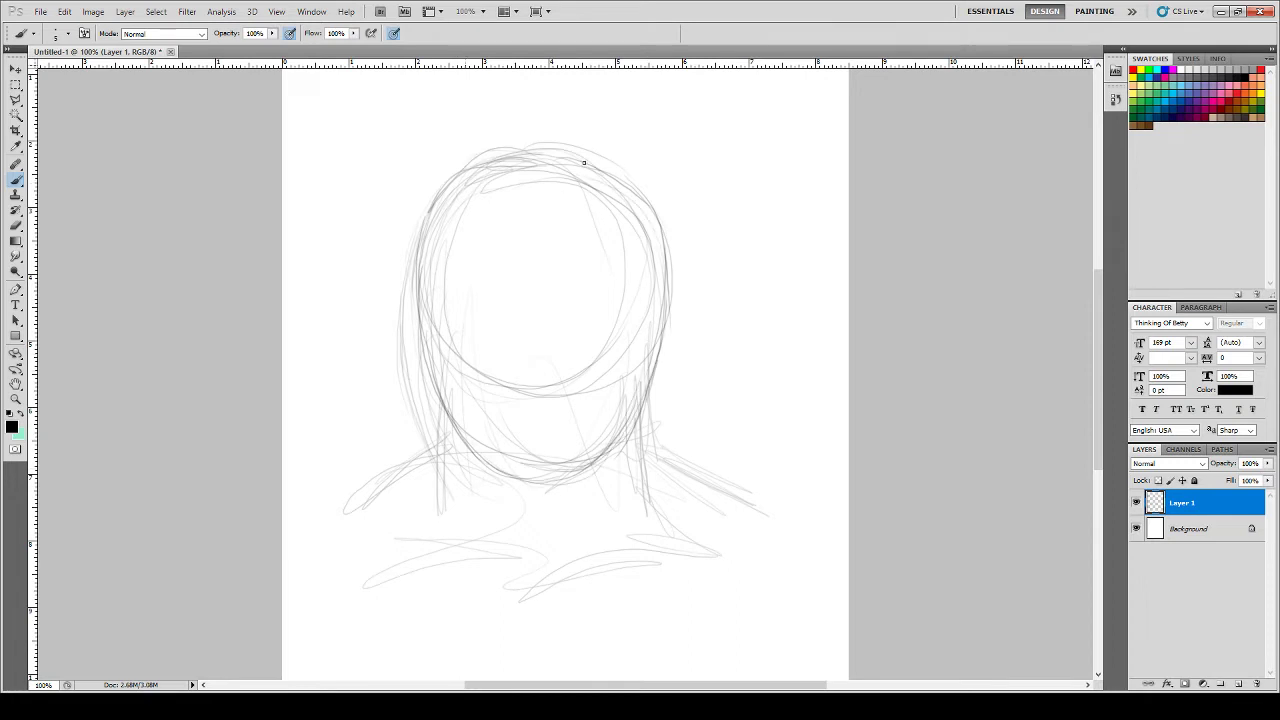
# - Draw a curved eye line and vertical centre guides on the face, then sketch frowning, inward-slanting eyes along them
pyautogui.moveTo(440, 190); pyautogui.dragTo(456, 366)
pyautogui.moveTo(452, 322)
pyautogui.mouseDown()
pyautogui.moveTo(571, 356)
pyautogui.moveTo(608, 332)
pyautogui.mouseUp()
pyautogui.moveTo(551, 206)
pyautogui.mouseDown()
pyautogui.moveTo(553, 448)
pyautogui.moveTo(536, 446)
pyautogui.mouseUp()
pyautogui.moveTo(532, 288); pyautogui.dragTo(529, 432)
pyautogui.moveTo(524, 354); pyautogui.dragTo(523, 384)
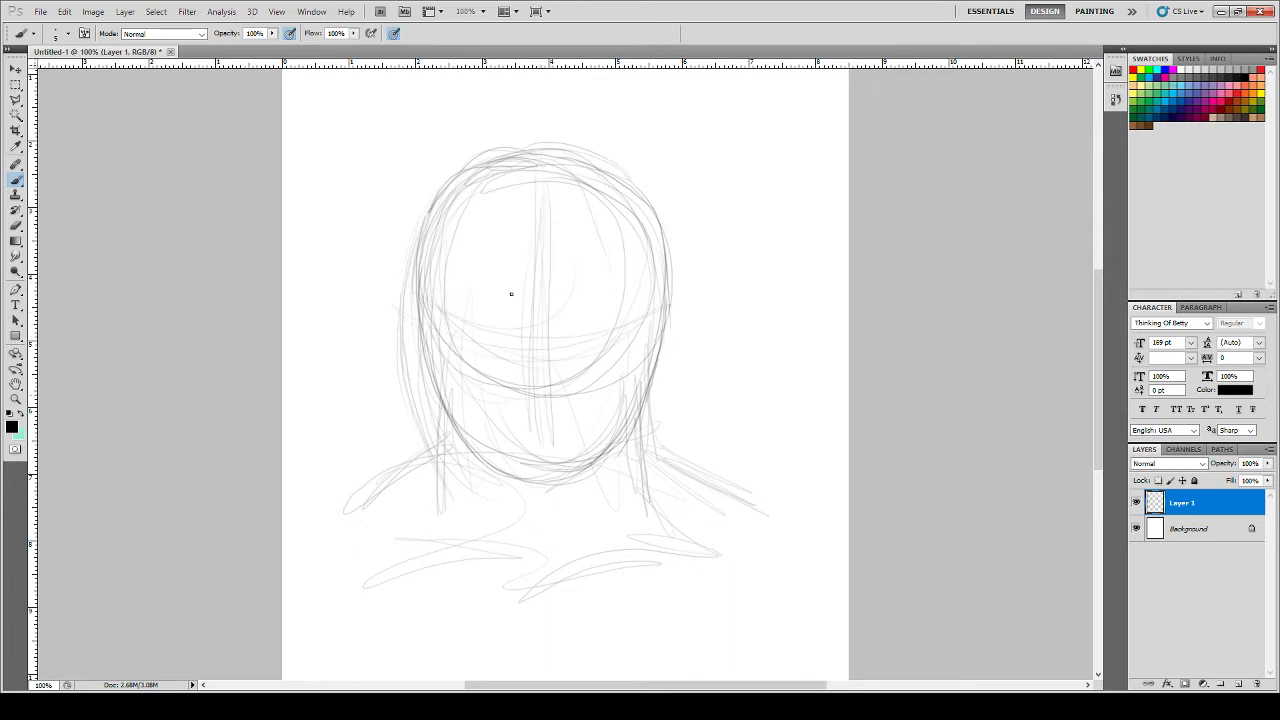
pyautogui.moveTo(476, 318)
pyautogui.mouseDown()
pyautogui.moveTo(496, 336)
pyautogui.moveTo(449, 303)
pyautogui.moveTo(458, 332)
pyautogui.moveTo(497, 333)
pyautogui.mouseUp()
pyautogui.moveTo(487, 316)
pyautogui.mouseDown()
pyautogui.moveTo(533, 331)
pyautogui.moveTo(434, 305)
pyautogui.moveTo(461, 331)
pyautogui.moveTo(591, 318)
pyautogui.moveTo(560, 335)
pyautogui.moveTo(550, 322)
pyautogui.moveTo(561, 339)
pyautogui.moveTo(634, 314)
pyautogui.moveTo(566, 342)
pyautogui.moveTo(621, 330)
pyautogui.moveTo(640, 307)
pyautogui.moveTo(622, 309)
pyautogui.moveTo(646, 306)
pyautogui.moveTo(611, 335)
pyautogui.moveTo(566, 328)
pyautogui.mouseUp()
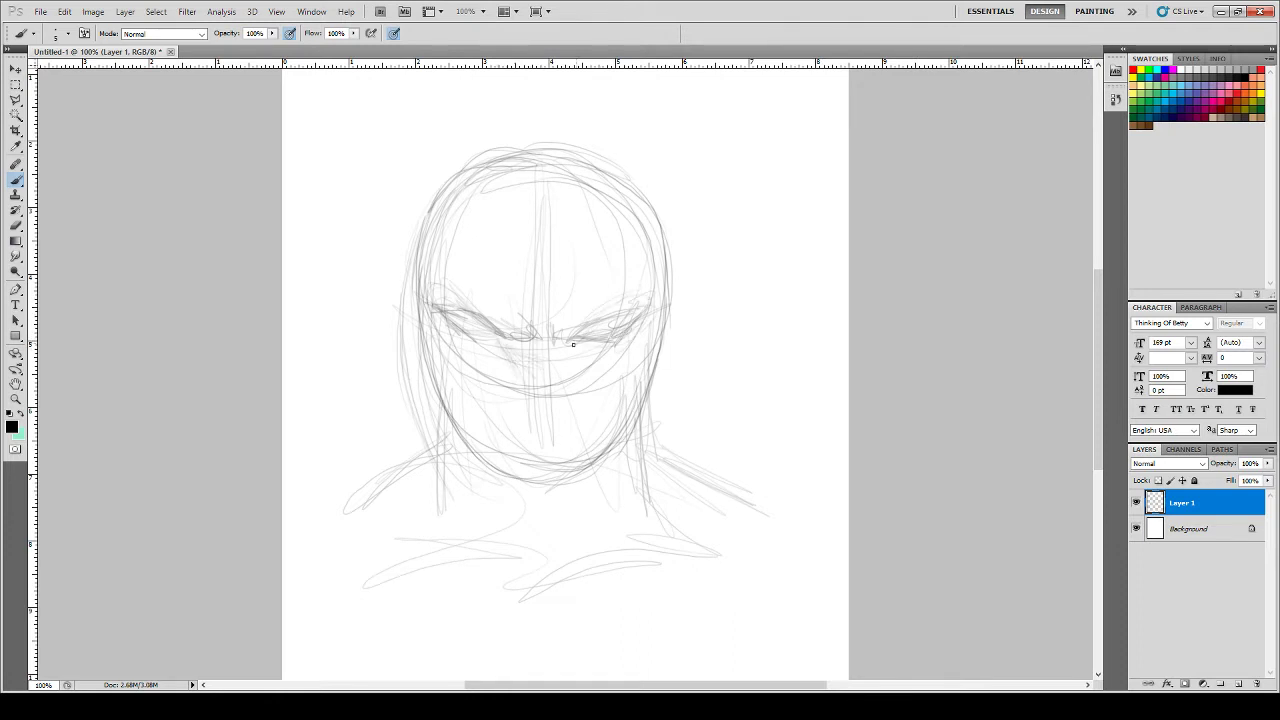
# - Sketch the nose with its bridge and nostrils along the centre guides, and full closed lips beneath it
pyautogui.moveTo(573, 342); pyautogui.dragTo(564, 374)
pyautogui.moveTo(540, 423)
pyautogui.mouseDown()
pyautogui.moveTo(491, 394)
pyautogui.moveTo(503, 382)
pyautogui.moveTo(498, 409)
pyautogui.moveTo(550, 425)
pyautogui.moveTo(578, 406)
pyautogui.moveTo(570, 395)
pyautogui.moveTo(586, 403)
pyautogui.moveTo(541, 424)
pyautogui.moveTo(551, 419)
pyautogui.moveTo(502, 390)
pyautogui.mouseUp()
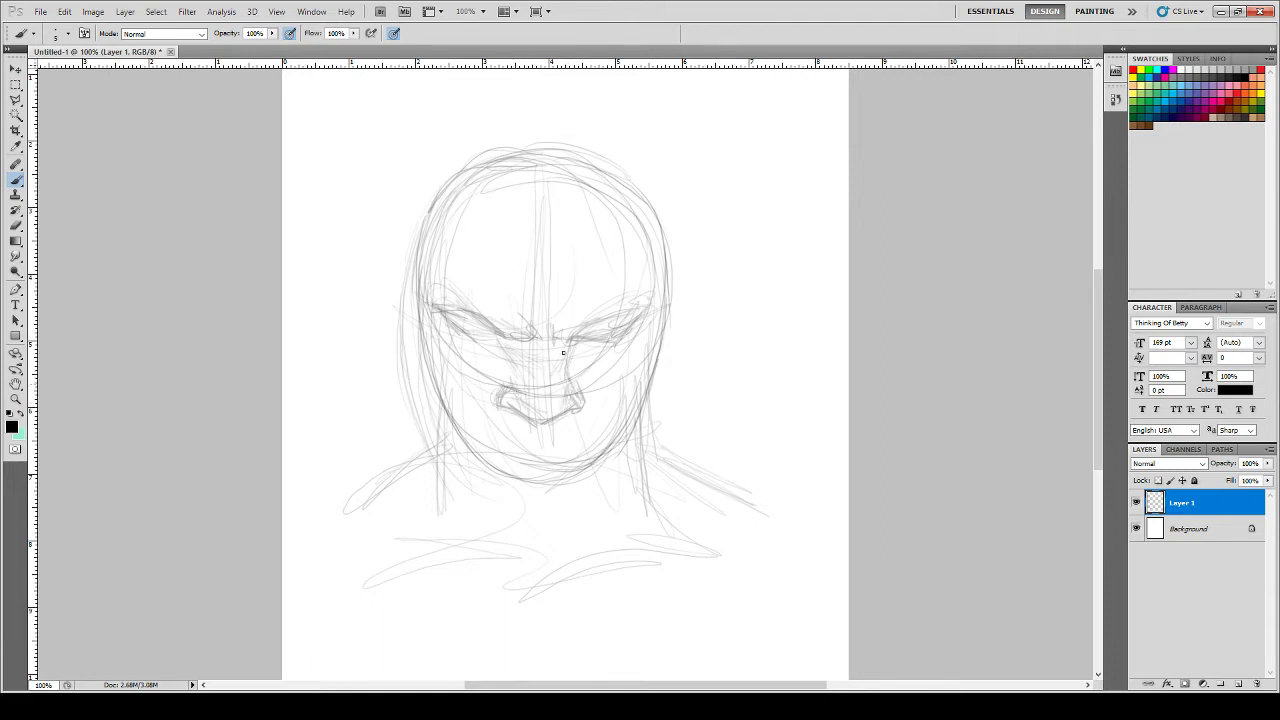
pyautogui.moveTo(564, 353); pyautogui.dragTo(561, 342)
pyautogui.moveTo(506, 386); pyautogui.dragTo(514, 335)
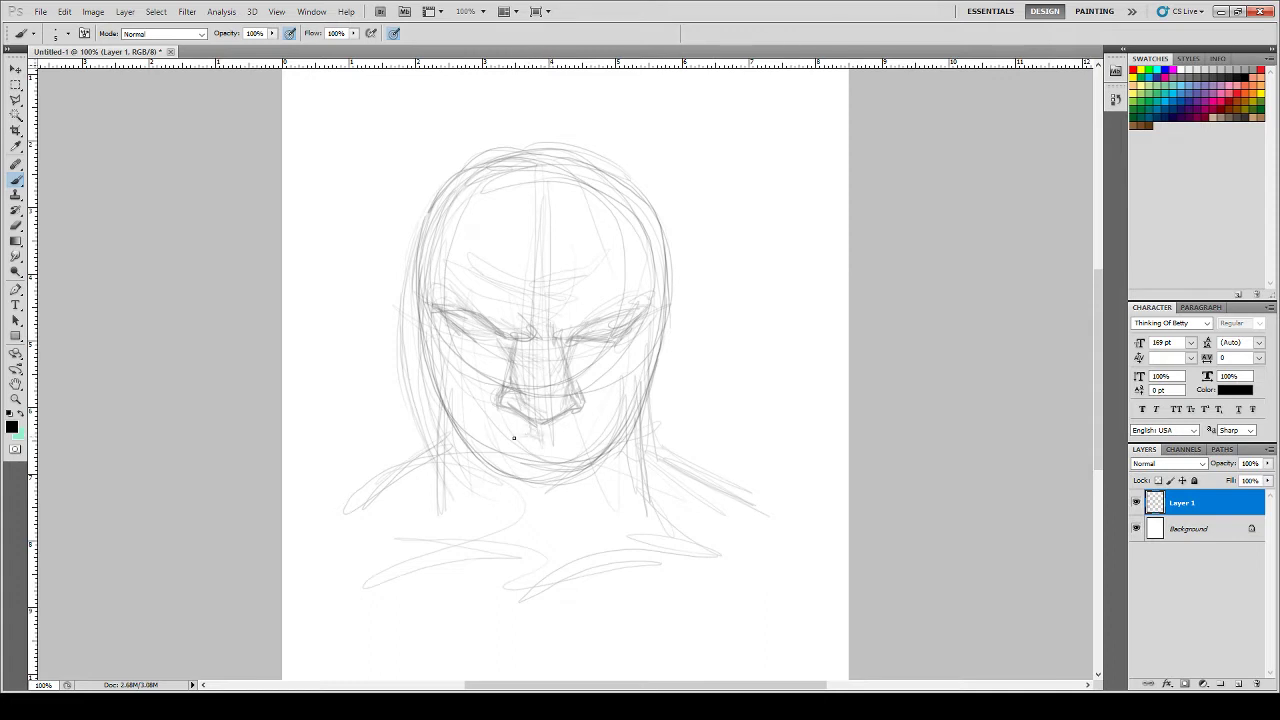
pyautogui.moveTo(497, 438)
pyautogui.mouseDown()
pyautogui.moveTo(557, 457)
pyautogui.moveTo(543, 442)
pyautogui.moveTo(555, 429)
pyautogui.moveTo(554, 443)
pyautogui.moveTo(584, 440)
pyautogui.moveTo(499, 452)
pyautogui.moveTo(548, 469)
pyautogui.moveTo(589, 443)
pyautogui.moveTo(540, 459)
pyautogui.moveTo(494, 450)
pyautogui.moveTo(568, 455)
pyautogui.moveTo(535, 470)
pyautogui.moveTo(495, 446)
pyautogui.moveTo(583, 454)
pyautogui.moveTo(543, 479)
pyautogui.moveTo(570, 494)
pyautogui.moveTo(510, 476)
pyautogui.moveTo(562, 484)
pyautogui.moveTo(503, 467)
pyautogui.mouseUp()
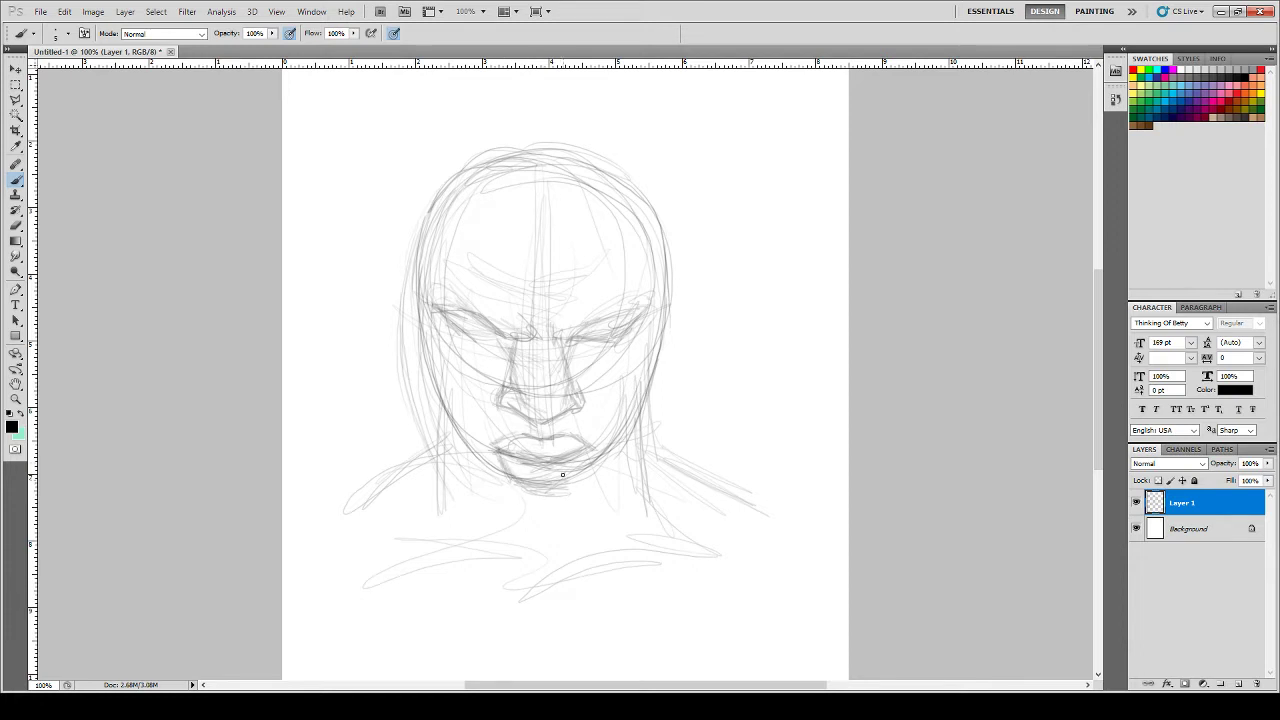
pyautogui.moveTo(586, 463)
pyautogui.mouseDown()
pyautogui.moveTo(546, 484)
pyautogui.moveTo(575, 473)
pyautogui.mouseUp()
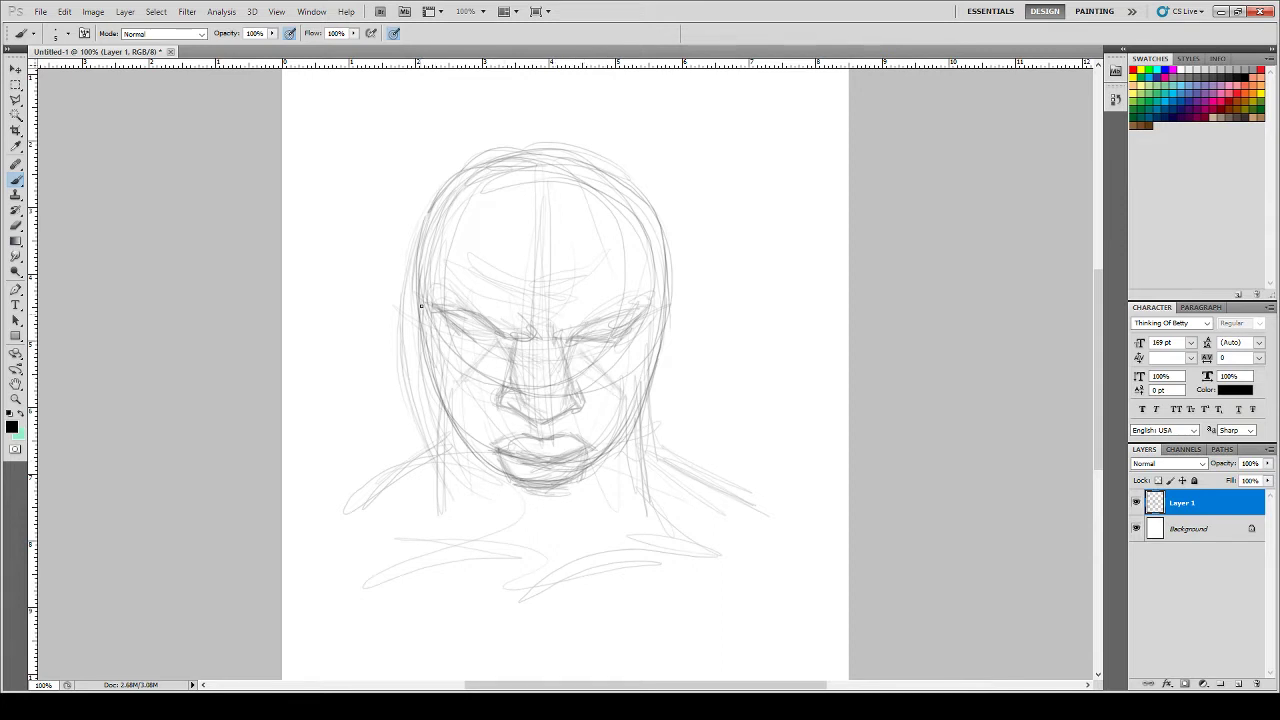
# - Define the cheeks and angular jawline with repeated strokes, extending the chin below the lips
pyautogui.moveTo(421, 306); pyautogui.dragTo(414, 341)
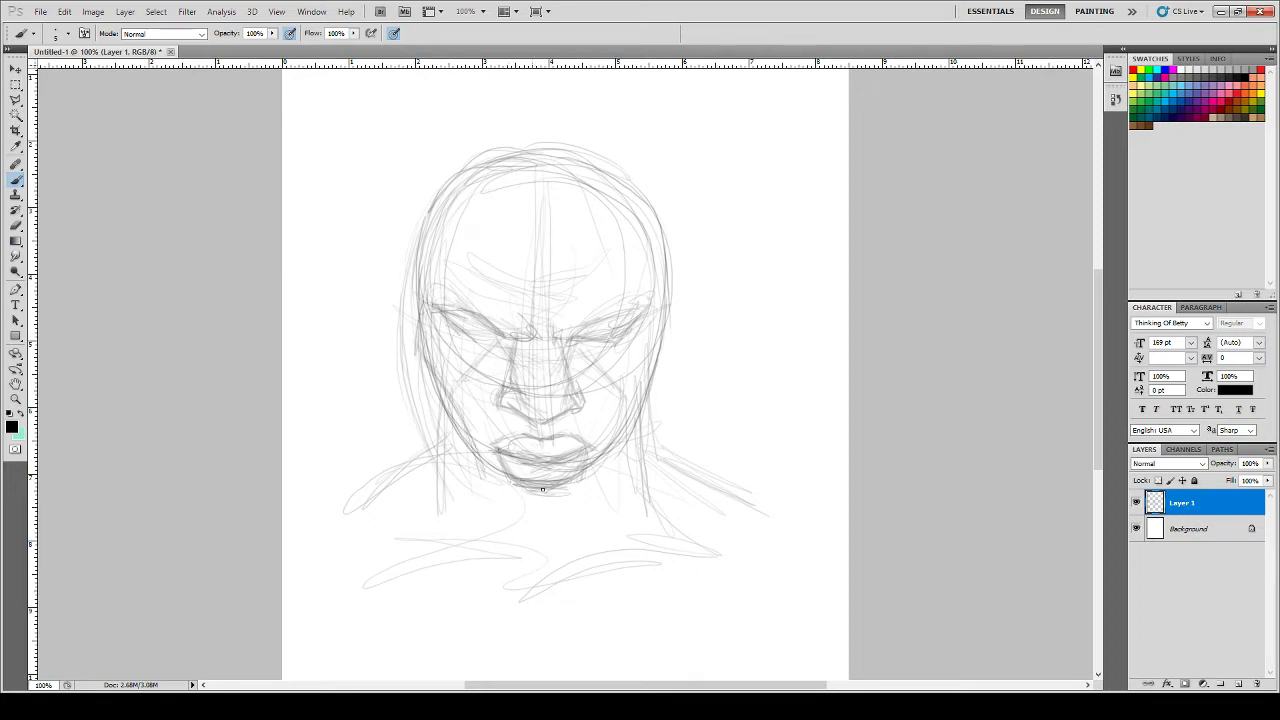
pyautogui.moveTo(543, 490)
pyautogui.mouseDown()
pyautogui.moveTo(485, 473)
pyautogui.moveTo(437, 373)
pyautogui.mouseUp()
pyautogui.moveTo(642, 345)
pyautogui.mouseDown()
pyautogui.moveTo(662, 336)
pyautogui.moveTo(655, 318)
pyautogui.moveTo(623, 405)
pyautogui.moveTo(648, 370)
pyautogui.moveTo(604, 463)
pyautogui.mouseUp()
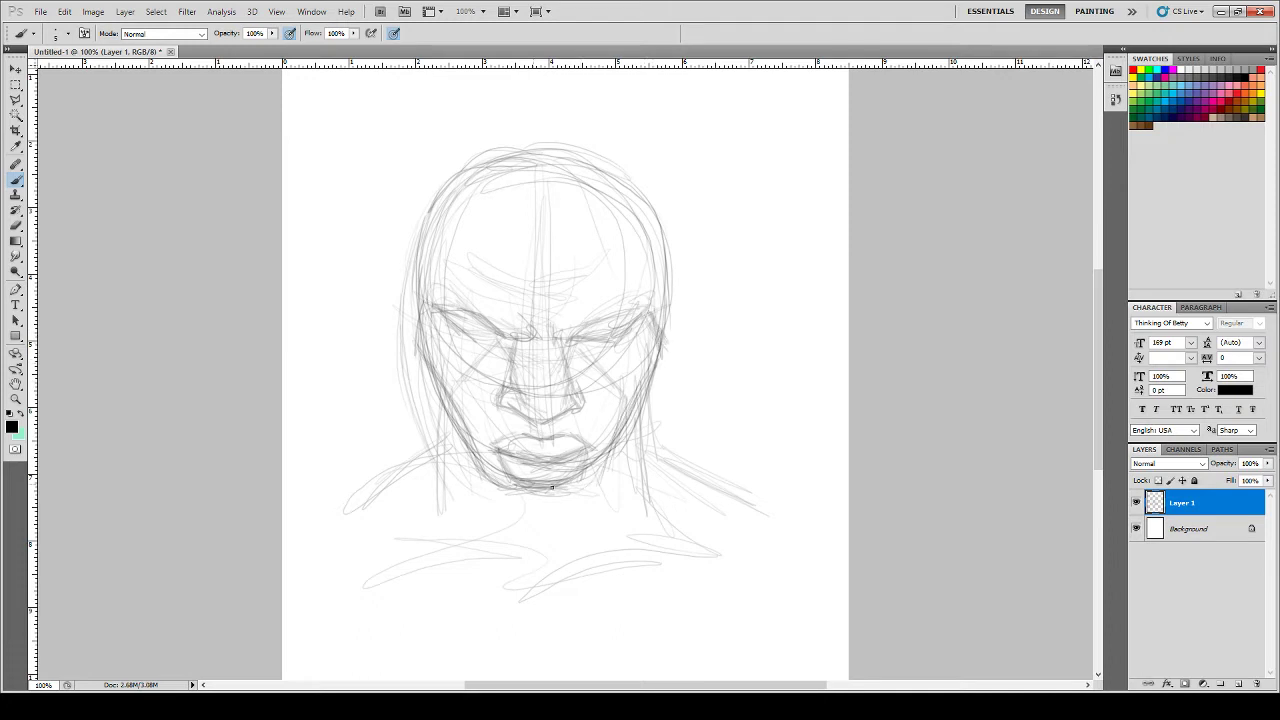
pyautogui.moveTo(627, 403)
pyautogui.mouseDown()
pyautogui.moveTo(569, 485)
pyautogui.moveTo(601, 482)
pyautogui.moveTo(653, 366)
pyautogui.mouseUp()
pyautogui.moveTo(628, 424)
pyautogui.mouseDown()
pyautogui.moveTo(604, 484)
pyautogui.moveTo(550, 486)
pyautogui.moveTo(563, 500)
pyautogui.moveTo(530, 518)
pyautogui.moveTo(488, 481)
pyautogui.moveTo(548, 508)
pyautogui.moveTo(580, 504)
pyautogui.moveTo(518, 508)
pyautogui.moveTo(484, 472)
pyautogui.moveTo(529, 511)
pyautogui.moveTo(603, 484)
pyautogui.moveTo(596, 504)
pyautogui.moveTo(643, 397)
pyautogui.moveTo(648, 424)
pyautogui.moveTo(654, 380)
pyautogui.moveTo(618, 472)
pyautogui.moveTo(652, 380)
pyautogui.moveTo(646, 432)
pyautogui.moveTo(604, 470)
pyautogui.mouseUp()
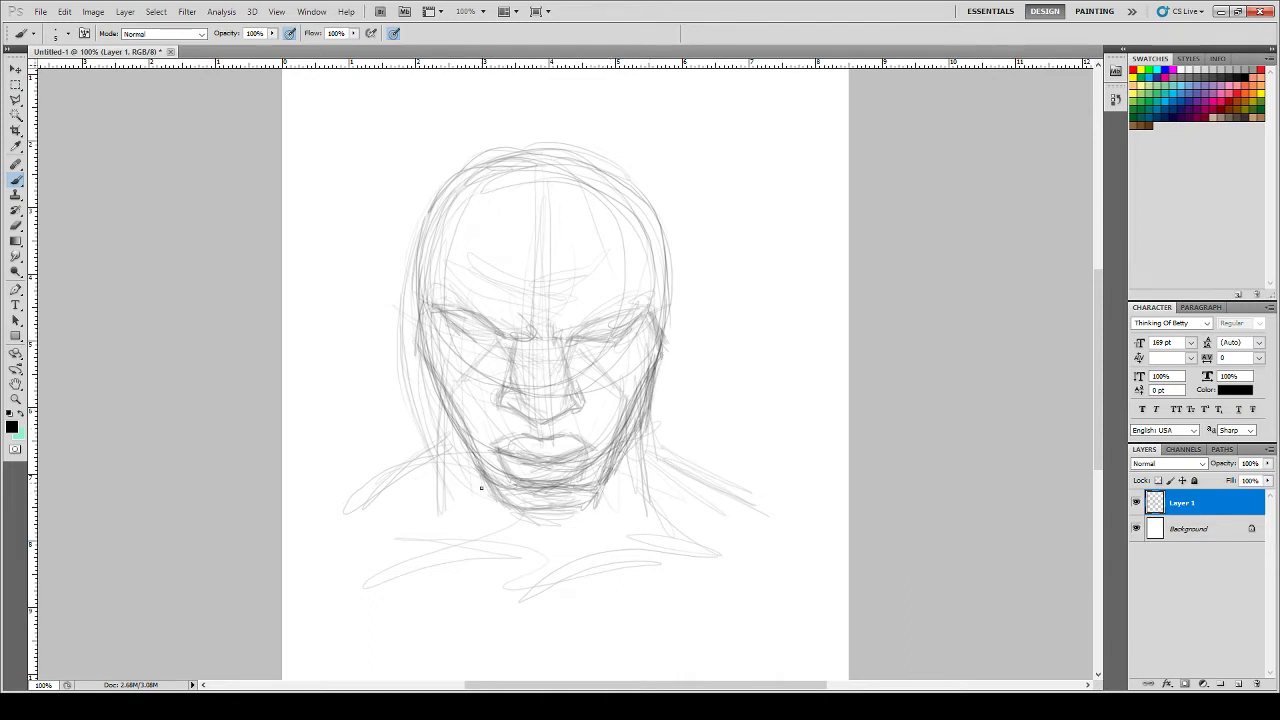
pyautogui.moveTo(481, 488)
pyautogui.mouseDown()
pyautogui.moveTo(440, 441)
pyautogui.moveTo(430, 408)
pyautogui.moveTo(492, 491)
pyautogui.moveTo(455, 448)
pyautogui.mouseUp()
pyautogui.moveTo(430, 405)
pyautogui.mouseDown()
pyautogui.moveTo(417, 355)
pyautogui.moveTo(472, 464)
pyautogui.mouseUp()
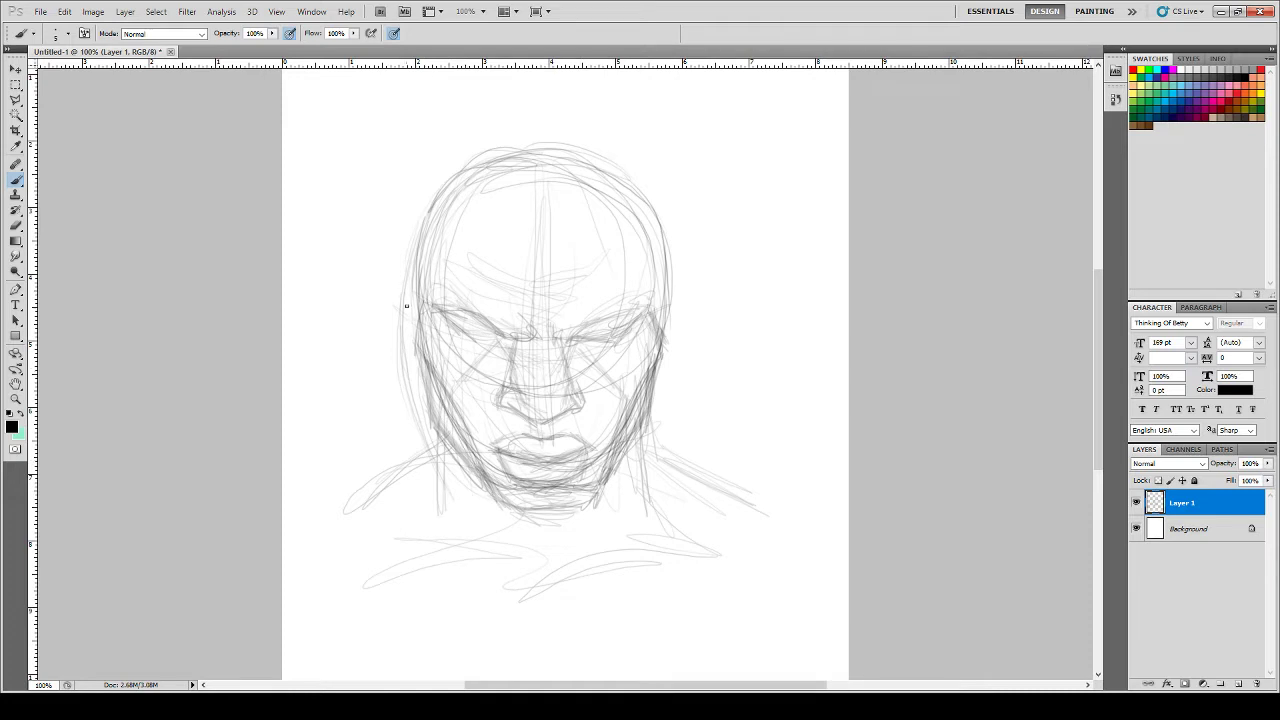
# - Sketch an ear on each side of the head, from eye level down to the nose
pyautogui.moveTo(424, 318); pyautogui.dragTo(414, 288)
pyautogui.moveTo(409, 335)
pyautogui.mouseDown()
pyautogui.moveTo(392, 291)
pyautogui.moveTo(390, 305)
pyautogui.moveTo(417, 310)
pyautogui.moveTo(394, 321)
pyautogui.moveTo(399, 338)
pyautogui.moveTo(393, 322)
pyautogui.moveTo(401, 352)
pyautogui.moveTo(421, 303)
pyautogui.mouseUp()
pyautogui.moveTo(405, 356)
pyautogui.mouseDown()
pyautogui.moveTo(388, 290)
pyautogui.moveTo(408, 300)
pyautogui.moveTo(389, 286)
pyautogui.moveTo(394, 326)
pyautogui.moveTo(423, 367)
pyautogui.mouseUp()
pyautogui.moveTo(675, 297)
pyautogui.mouseDown()
pyautogui.moveTo(663, 290)
pyautogui.moveTo(680, 297)
pyautogui.moveTo(677, 346)
pyautogui.moveTo(675, 320)
pyautogui.moveTo(687, 332)
pyautogui.moveTo(690, 318)
pyautogui.moveTo(664, 362)
pyautogui.moveTo(686, 300)
pyautogui.moveTo(659, 367)
pyautogui.moveTo(689, 294)
pyautogui.moveTo(670, 289)
pyautogui.mouseUp()
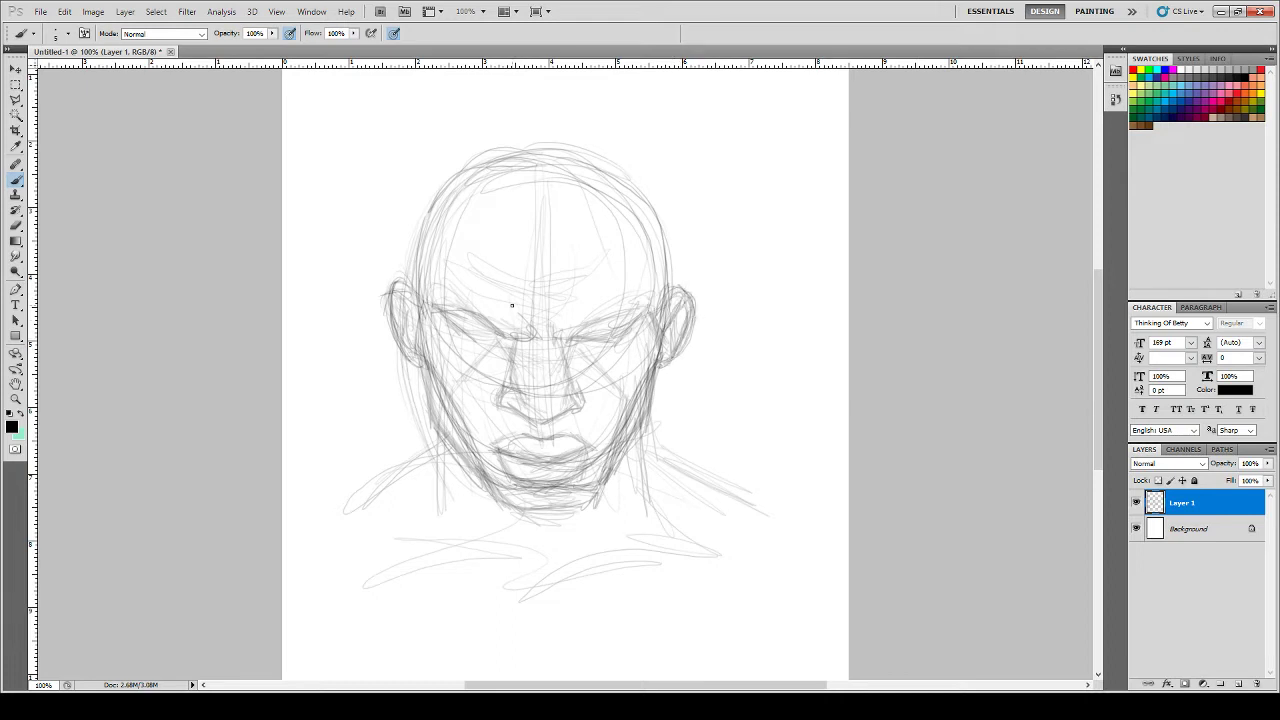
# - Darken the skull's outline with layered strokes from both temples up over the crown
pyautogui.moveTo(431, 264)
pyautogui.mouseDown()
pyautogui.moveTo(428, 196)
pyautogui.moveTo(418, 280)
pyautogui.mouseUp()
pyautogui.moveTo(491, 156)
pyautogui.mouseDown()
pyautogui.moveTo(420, 218)
pyautogui.moveTo(498, 148)
pyautogui.moveTo(422, 222)
pyautogui.moveTo(415, 268)
pyautogui.moveTo(433, 196)
pyautogui.moveTo(419, 298)
pyautogui.mouseUp()
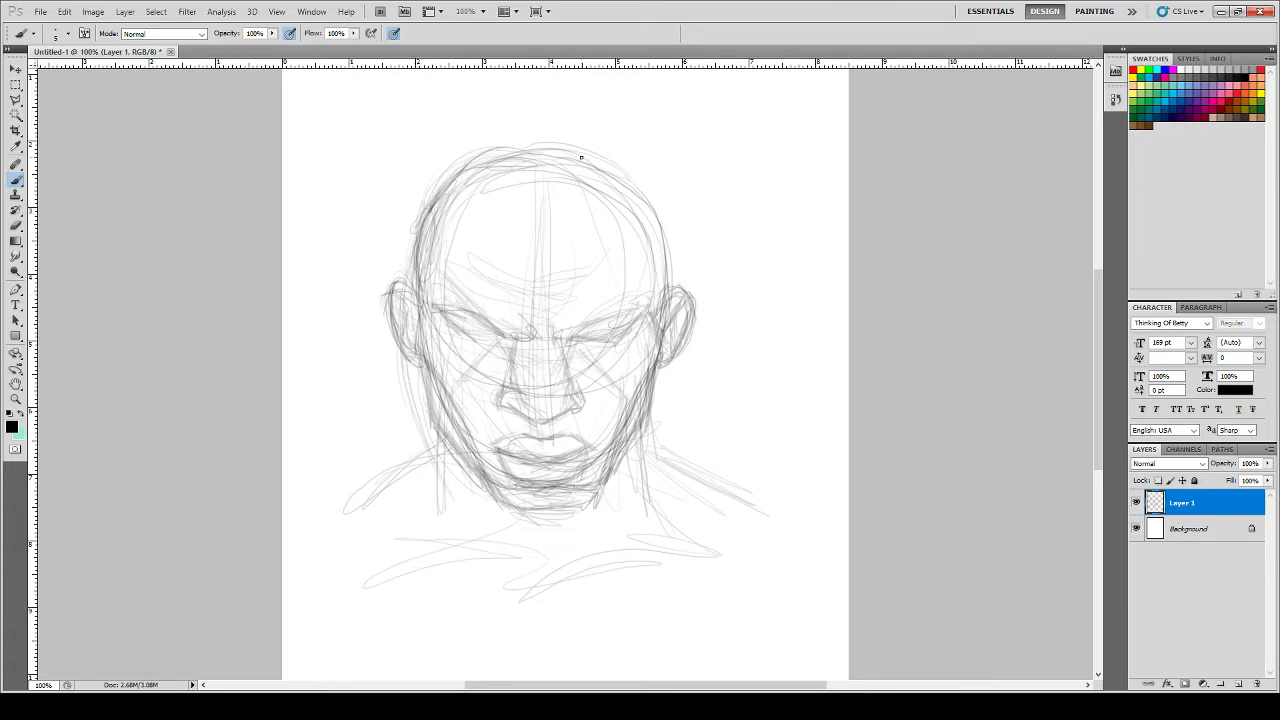
pyautogui.moveTo(647, 222)
pyautogui.mouseDown()
pyautogui.moveTo(655, 291)
pyautogui.moveTo(662, 244)
pyautogui.mouseUp()
pyautogui.moveTo(669, 274)
pyautogui.mouseDown()
pyautogui.moveTo(629, 186)
pyautogui.moveTo(521, 149)
pyautogui.moveTo(587, 149)
pyautogui.mouseUp()
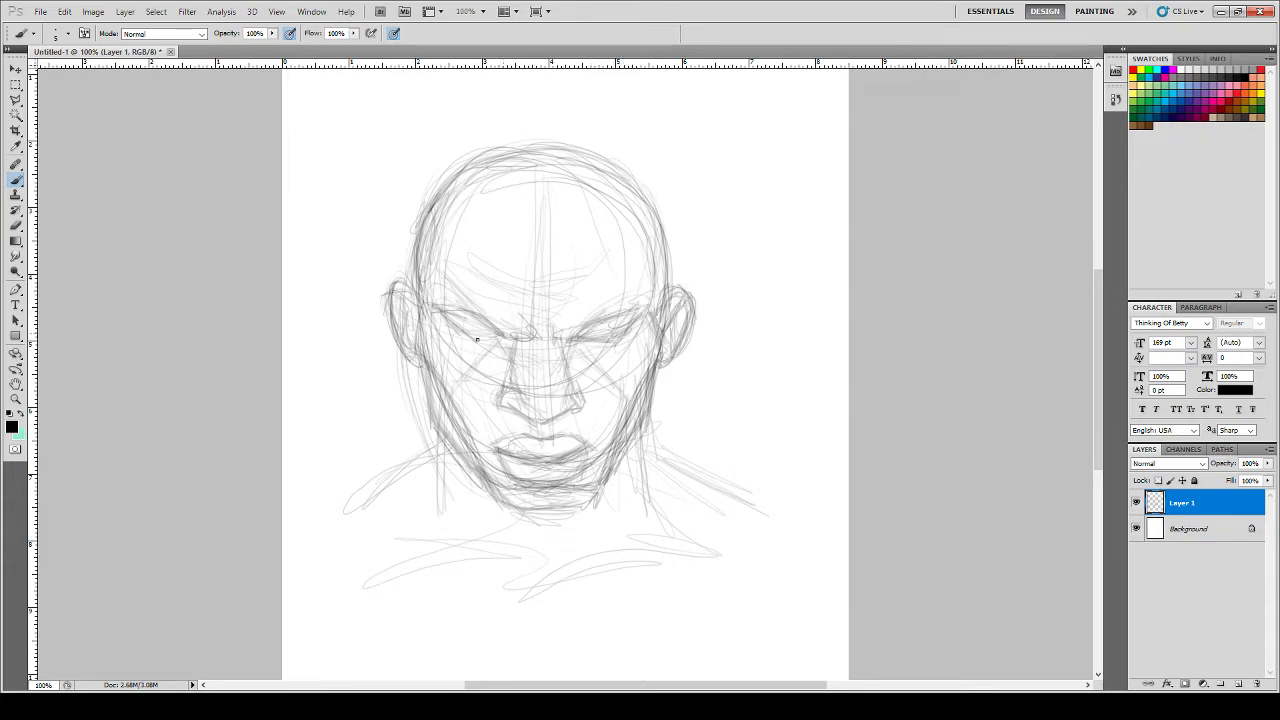
# - Strengthen the left eye and brow lines, and add curved contour strokes to the forehead
pyautogui.moveTo(497, 338); pyautogui.dragTo(438, 318)
pyautogui.moveTo(488, 321); pyautogui.dragTo(526, 332)
pyautogui.moveTo(474, 292)
pyautogui.mouseDown()
pyautogui.moveTo(514, 300)
pyautogui.moveTo(514, 280)
pyautogui.moveTo(464, 234)
pyautogui.mouseUp()
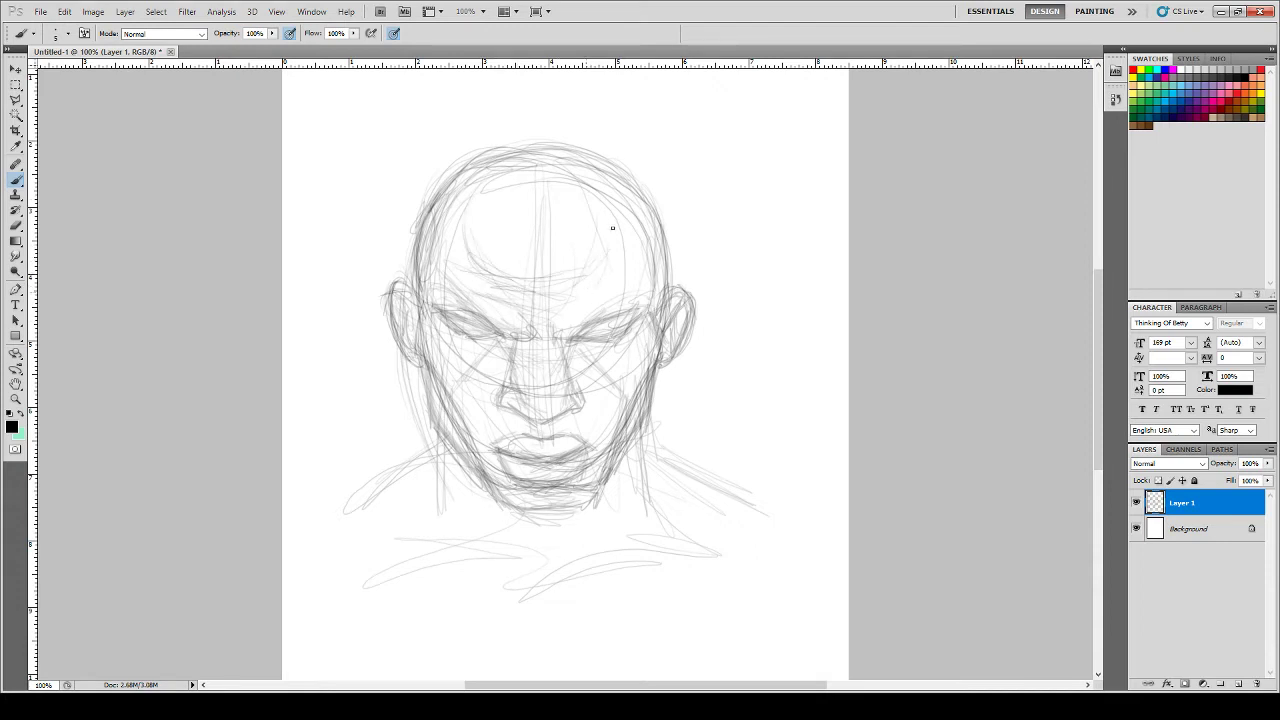
# - Sketch the V-shaped hollow at the base of the throat and the muscle lines on the neck's left side
pyautogui.moveTo(521, 529)
pyautogui.mouseDown()
pyautogui.moveTo(553, 581)
pyautogui.moveTo(570, 553)
pyautogui.moveTo(532, 558)
pyautogui.moveTo(504, 521)
pyautogui.moveTo(527, 561)
pyautogui.mouseUp()
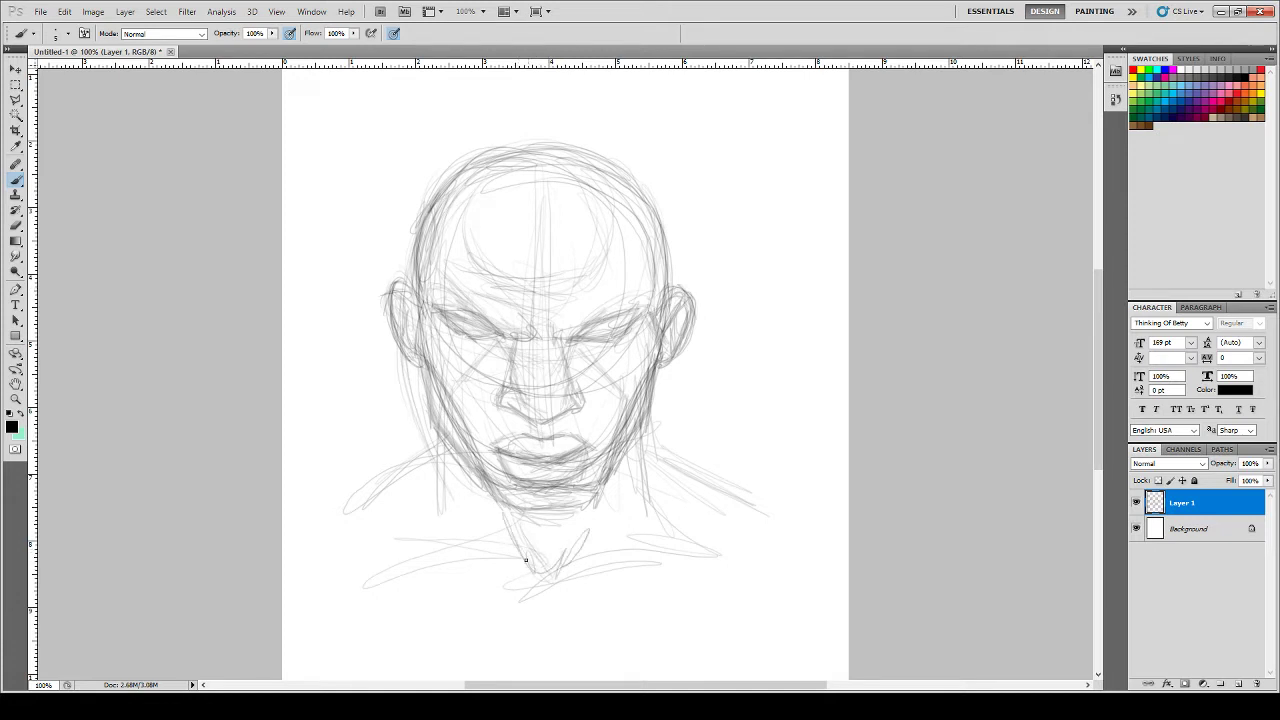
pyautogui.moveTo(484, 490); pyautogui.dragTo(531, 574)
pyautogui.moveTo(438, 505)
pyautogui.mouseDown()
pyautogui.moveTo(432, 434)
pyautogui.moveTo(414, 455)
pyautogui.moveTo(420, 423)
pyautogui.moveTo(412, 521)
pyautogui.moveTo(503, 583)
pyautogui.moveTo(457, 514)
pyautogui.moveTo(467, 545)
pyautogui.moveTo(417, 543)
pyautogui.moveTo(407, 557)
pyautogui.moveTo(513, 555)
pyautogui.mouseUp()
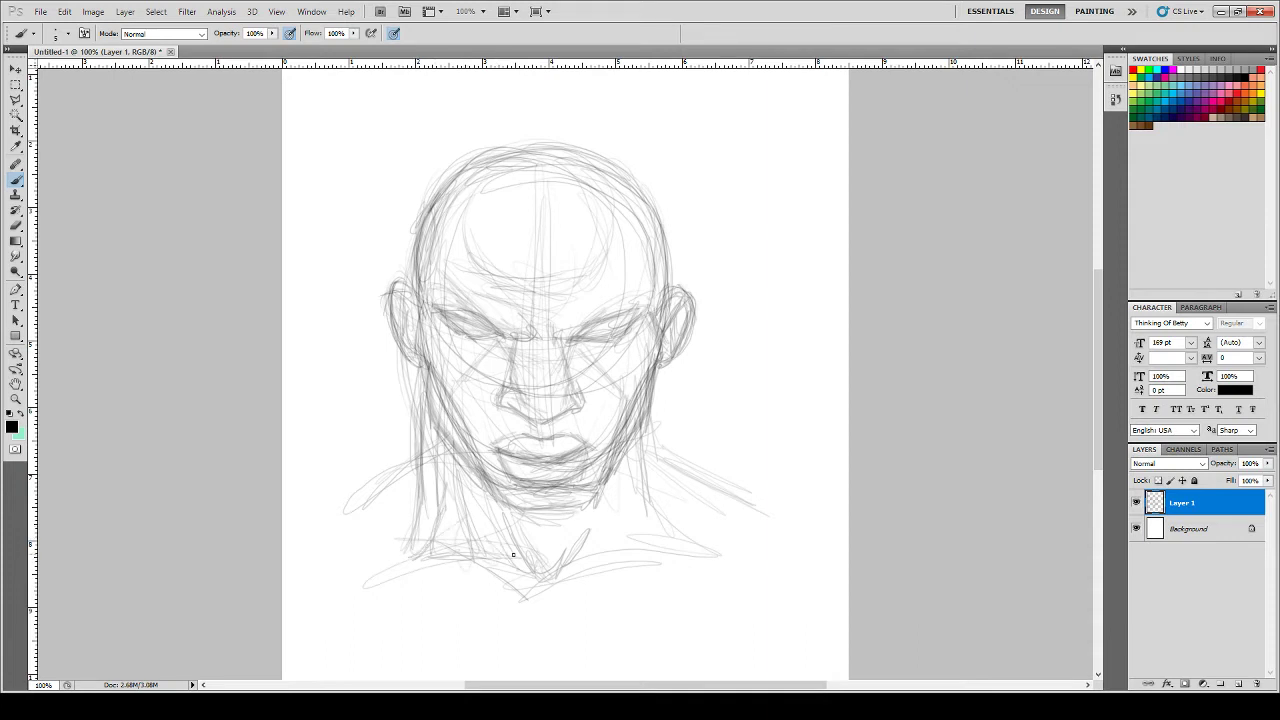
# - Sketch the neck's right side down to the collarbone and darken the sloping lines of both shoulders
pyautogui.moveTo(646, 384)
pyautogui.mouseDown()
pyautogui.moveTo(657, 478)
pyautogui.moveTo(650, 403)
pyautogui.moveTo(683, 534)
pyautogui.moveTo(656, 495)
pyautogui.moveTo(650, 396)
pyautogui.mouseUp()
pyautogui.moveTo(659, 500)
pyautogui.mouseDown()
pyautogui.moveTo(651, 523)
pyautogui.moveTo(609, 543)
pyautogui.moveTo(614, 486)
pyautogui.moveTo(621, 566)
pyautogui.moveTo(571, 572)
pyautogui.moveTo(745, 567)
pyautogui.mouseUp()
pyautogui.moveTo(727, 492)
pyautogui.mouseDown()
pyautogui.moveTo(761, 513)
pyautogui.moveTo(679, 476)
pyautogui.moveTo(752, 506)
pyautogui.mouseUp()
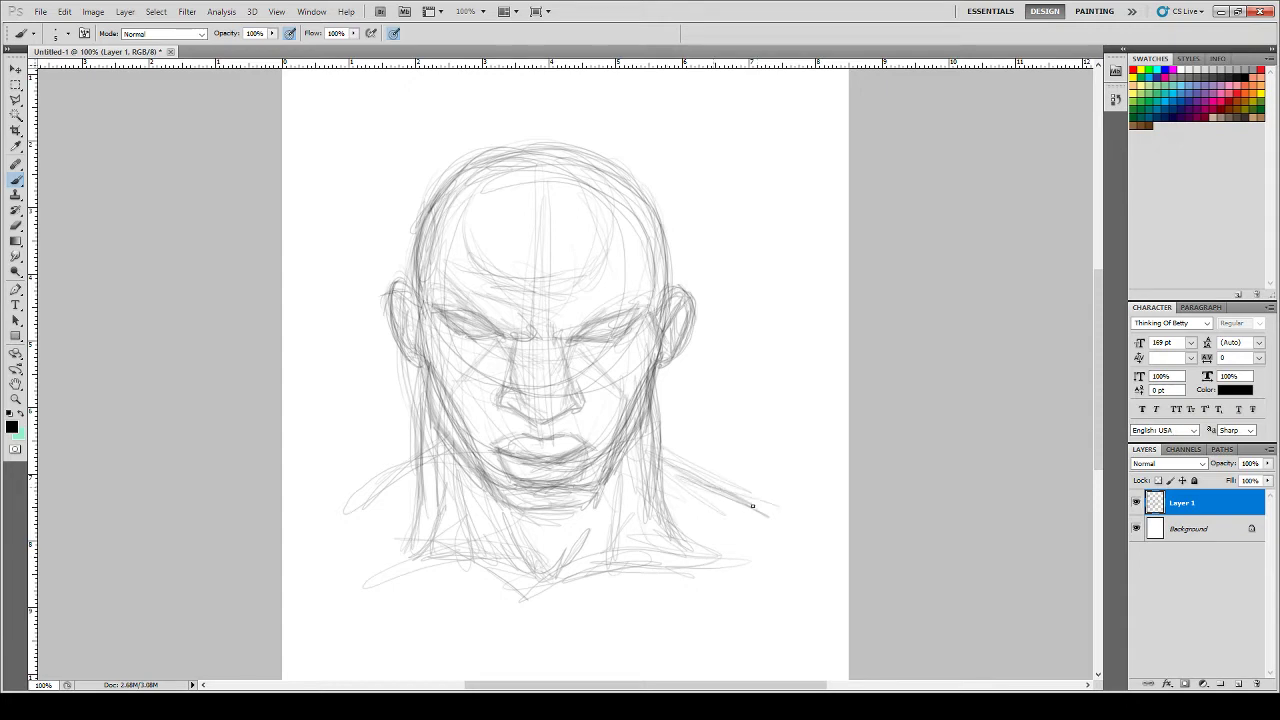
pyautogui.moveTo(434, 465)
pyautogui.mouseDown()
pyautogui.moveTo(328, 516)
pyautogui.moveTo(401, 486)
pyautogui.moveTo(364, 496)
pyautogui.mouseUp()
# - Redraw the upper lip line and add cheek creases running from the nose past both mouth corners
pyautogui.moveTo(510, 437); pyautogui.dragTo(535, 434)
pyautogui.moveTo(485, 414); pyautogui.dragTo(473, 443)
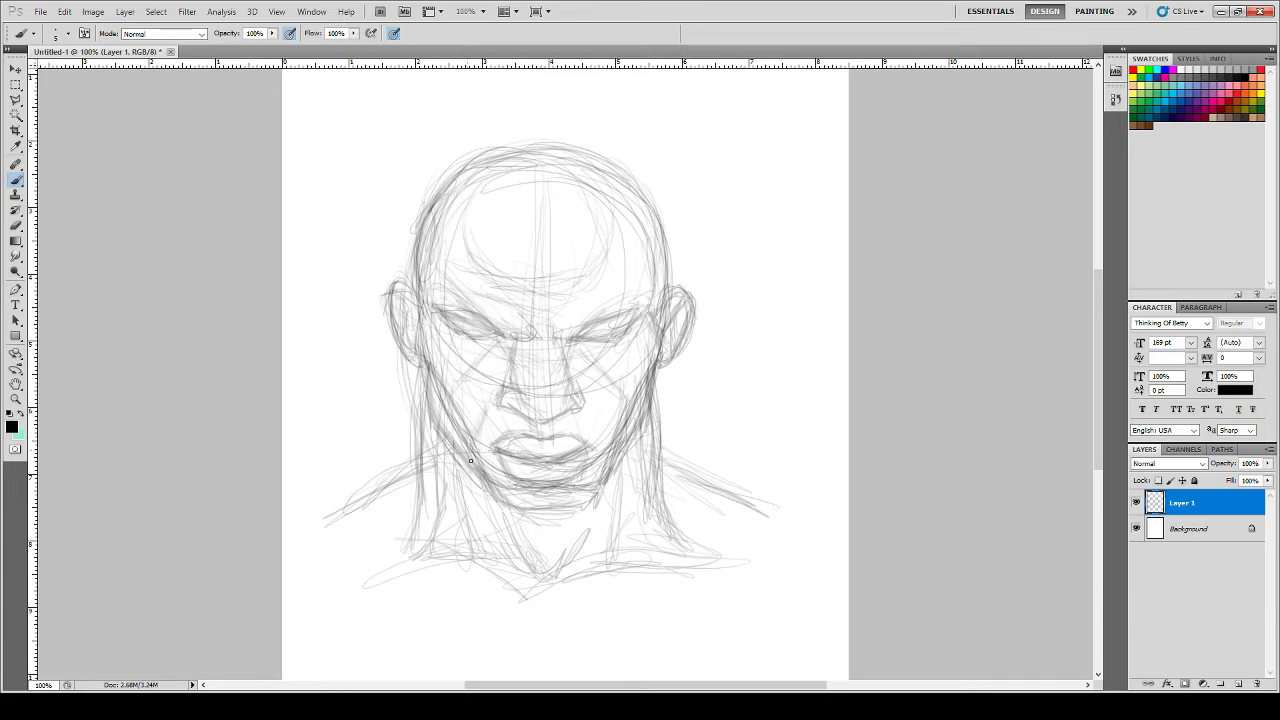
pyautogui.moveTo(596, 408); pyautogui.dragTo(601, 472)
pyautogui.moveTo(480, 412); pyautogui.dragTo(472, 425)
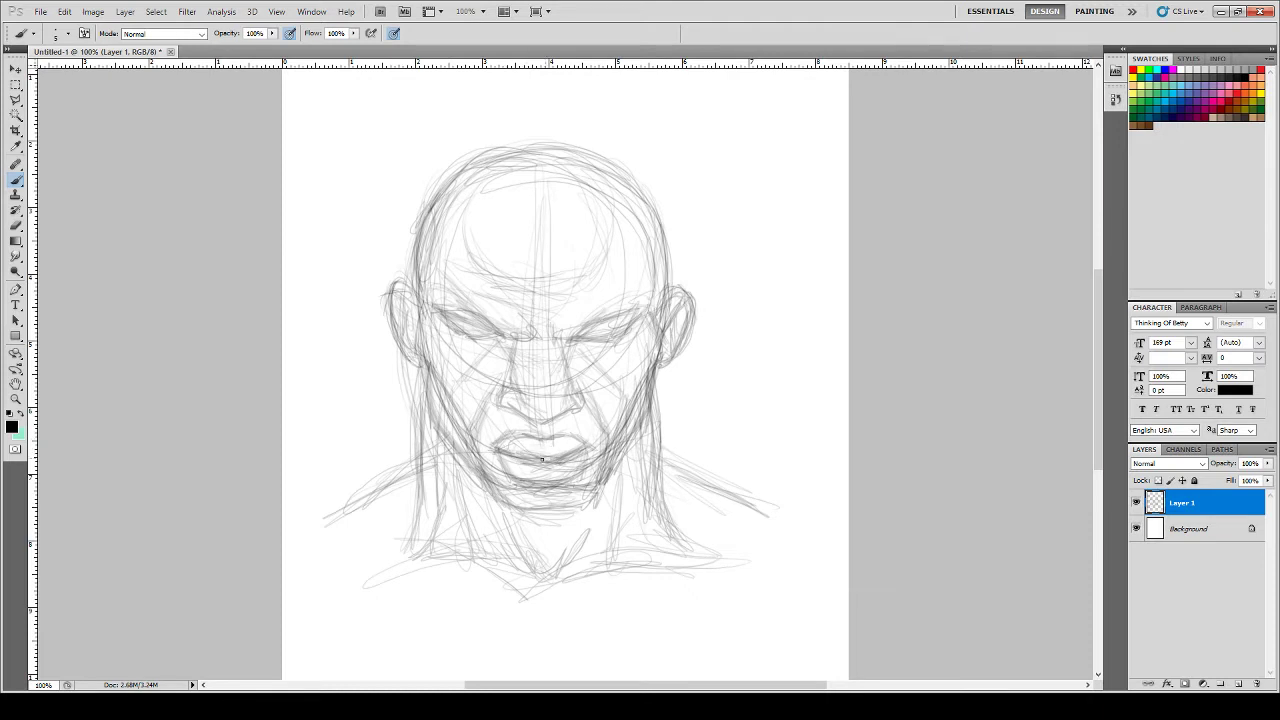
# - Darken the right eye and build up the outline and shading of the lips with layered strokes
pyautogui.moveTo(590, 437)
pyautogui.mouseDown()
pyautogui.moveTo(546, 455)
pyautogui.moveTo(564, 460)
pyautogui.mouseUp()
pyautogui.moveTo(568, 344)
pyautogui.mouseDown()
pyautogui.moveTo(640, 315)
pyautogui.moveTo(572, 342)
pyautogui.moveTo(616, 366)
pyautogui.moveTo(556, 348)
pyautogui.moveTo(574, 361)
pyautogui.mouseUp()
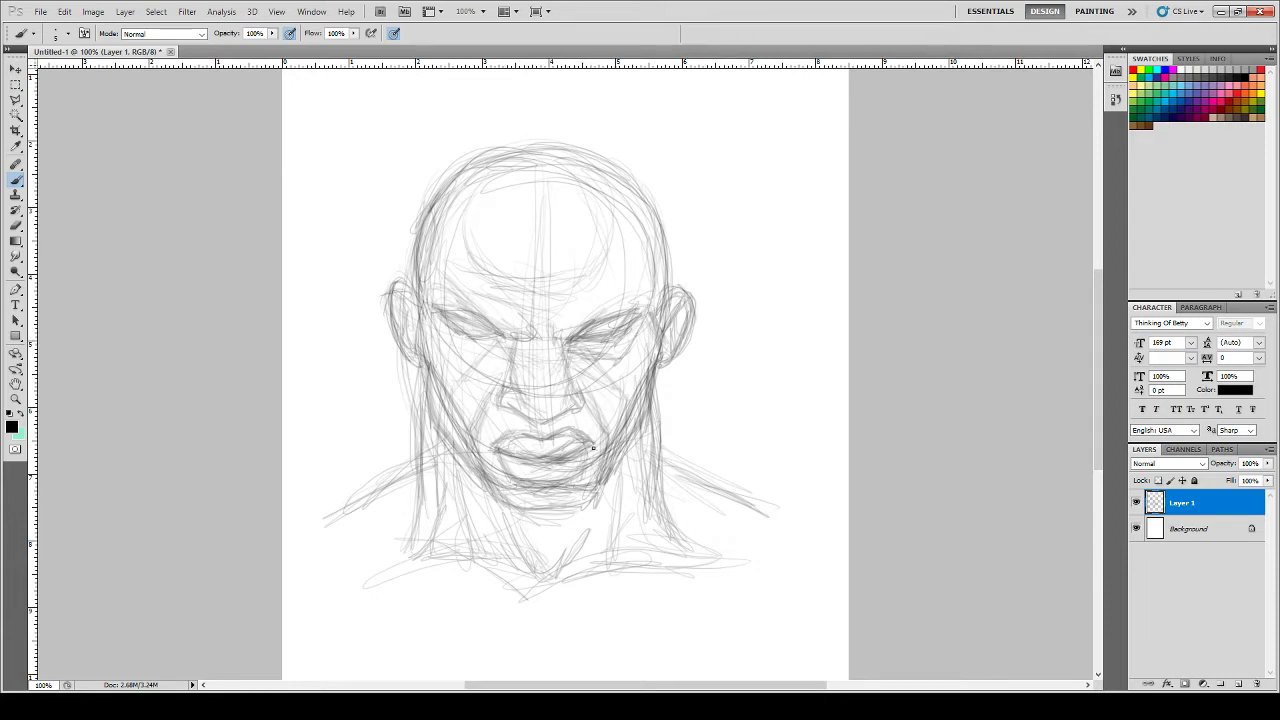
pyautogui.moveTo(590, 444); pyautogui.dragTo(586, 462)
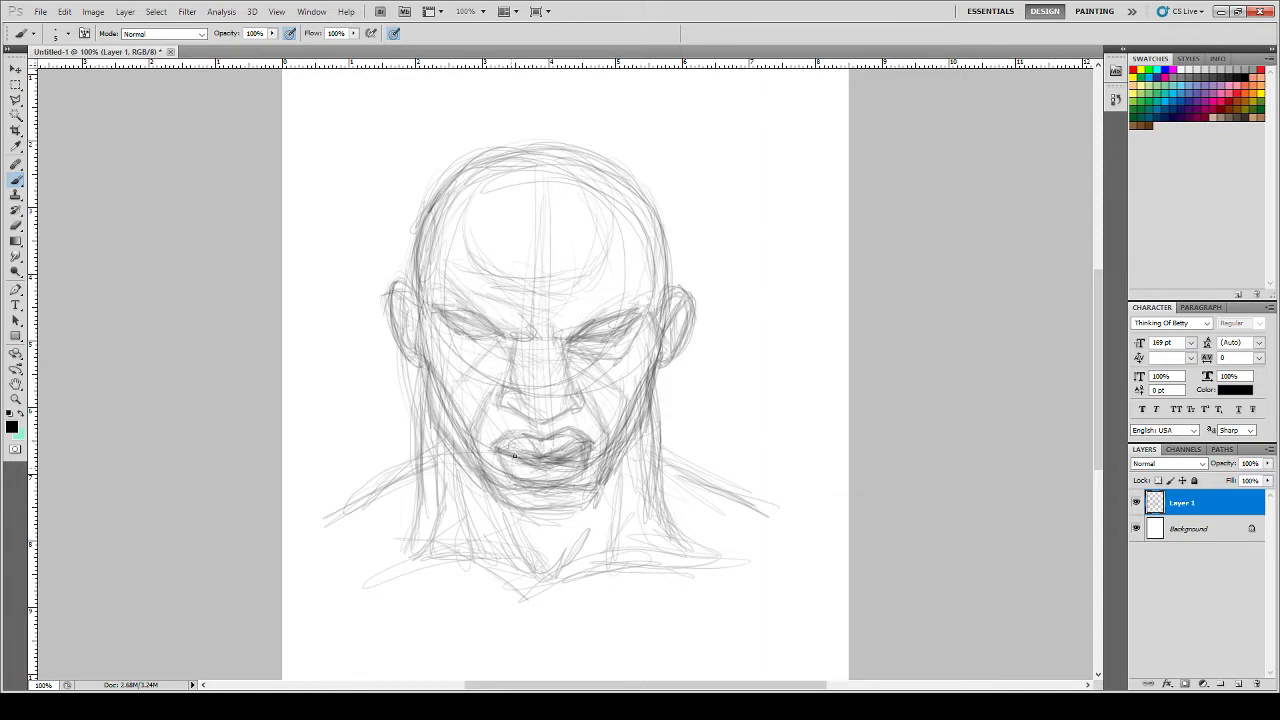
pyautogui.moveTo(493, 450)
pyautogui.mouseDown()
pyautogui.moveTo(536, 486)
pyautogui.moveTo(549, 475)
pyautogui.moveTo(545, 486)
pyautogui.moveTo(564, 486)
pyautogui.moveTo(547, 492)
pyautogui.moveTo(572, 499)
pyautogui.moveTo(557, 507)
pyautogui.moveTo(593, 509)
pyautogui.moveTo(558, 511)
pyautogui.moveTo(553, 495)
pyautogui.moveTo(513, 506)
pyautogui.moveTo(532, 505)
pyautogui.moveTo(501, 498)
pyautogui.moveTo(482, 438)
pyautogui.mouseUp()
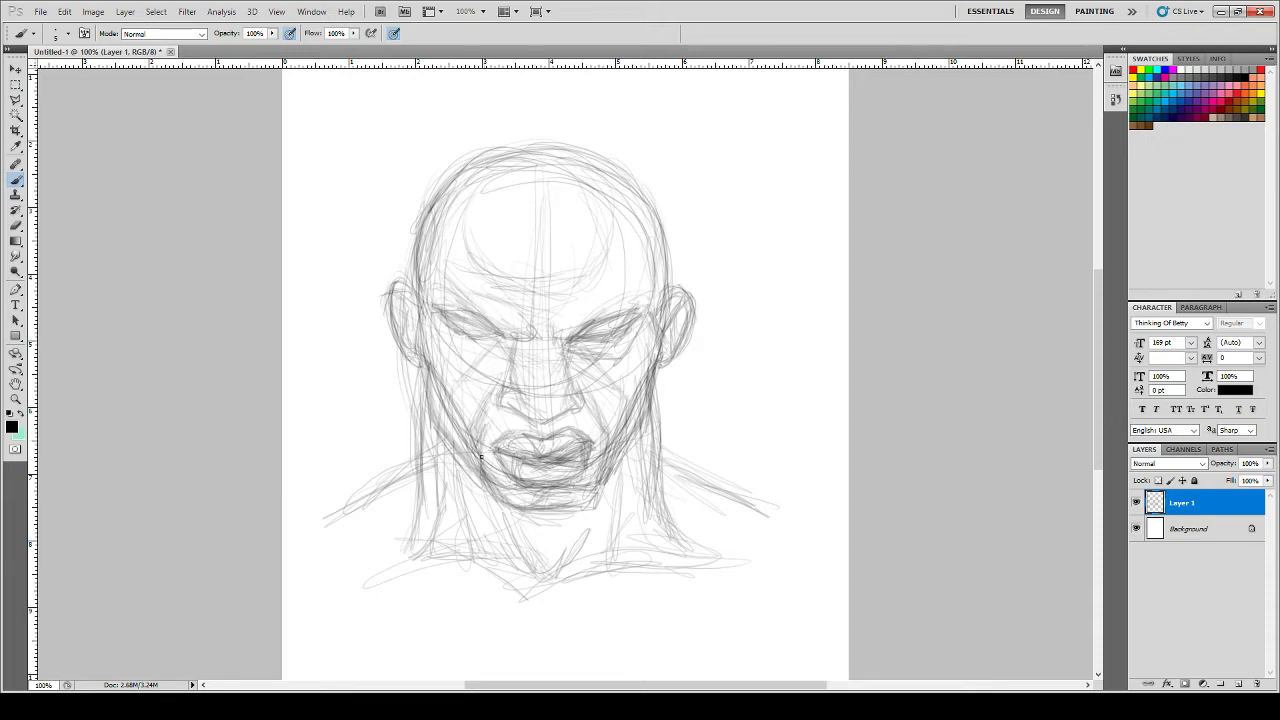
# - Strengthen the chin's underside and the left jawline with repeated strokes from the ear down to the chin
pyautogui.moveTo(568, 528); pyautogui.dragTo(510, 525)
pyautogui.moveTo(464, 473); pyautogui.dragTo(490, 522)
pyautogui.moveTo(454, 448); pyautogui.dragTo(484, 504)
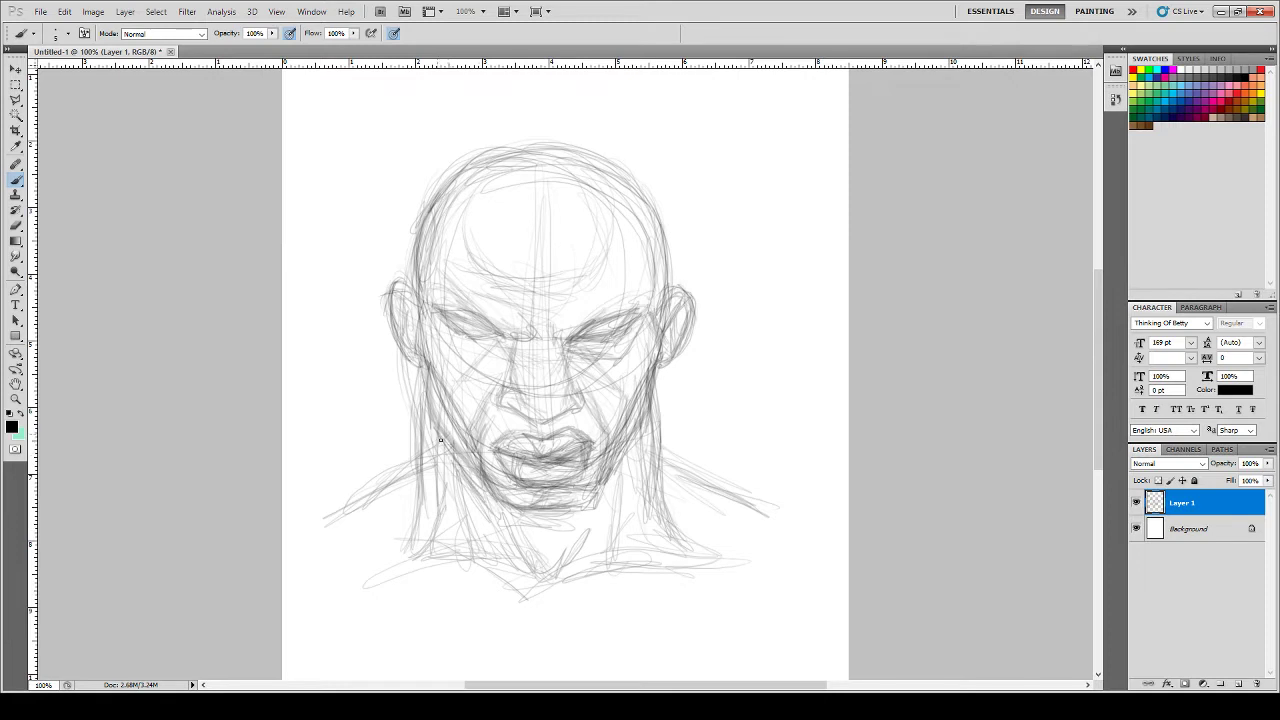
pyautogui.moveTo(440, 440); pyautogui.dragTo(422, 333)
pyautogui.moveTo(446, 420)
pyautogui.mouseDown()
pyautogui.moveTo(478, 440)
pyautogui.moveTo(490, 428)
pyautogui.moveTo(460, 416)
pyautogui.moveTo(428, 368)
pyautogui.moveTo(436, 404)
pyautogui.moveTo(422, 338)
pyautogui.moveTo(426, 348)
pyautogui.mouseUp()
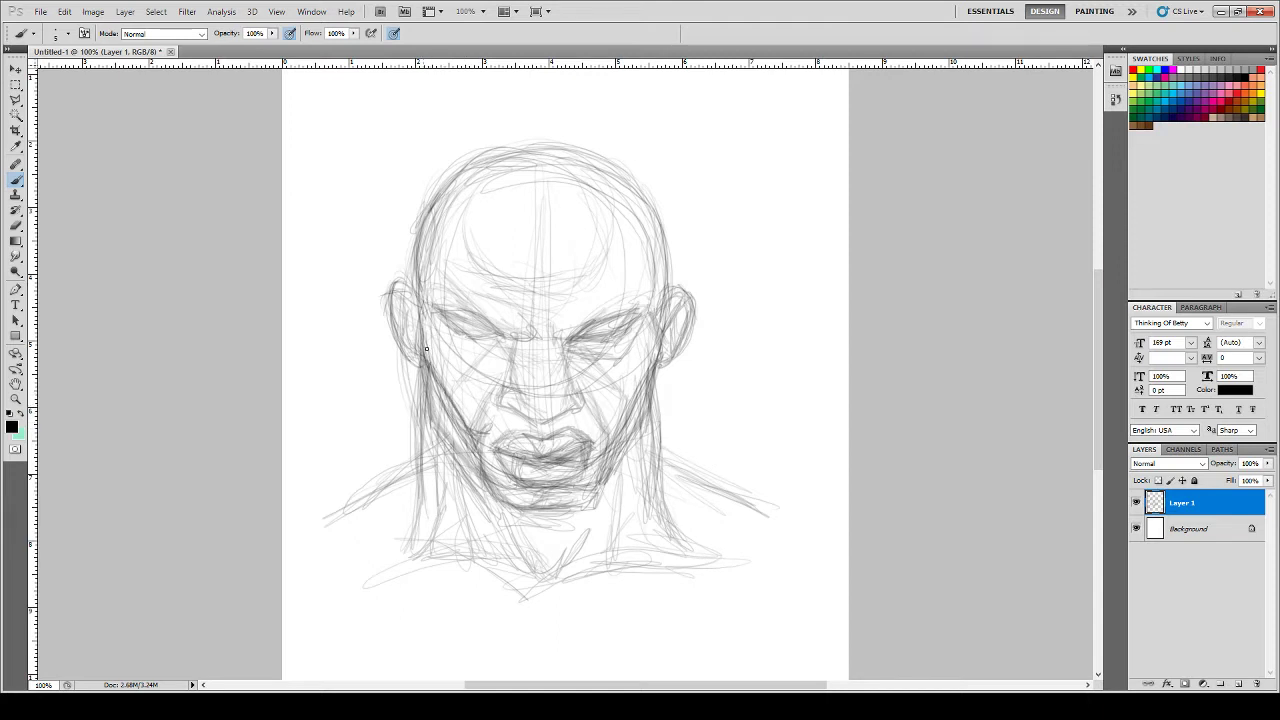
pyautogui.moveTo(436, 432); pyautogui.dragTo(487, 498)
pyautogui.moveTo(463, 456)
pyautogui.mouseDown()
pyautogui.moveTo(429, 418)
pyautogui.moveTo(424, 372)
pyautogui.mouseUp()
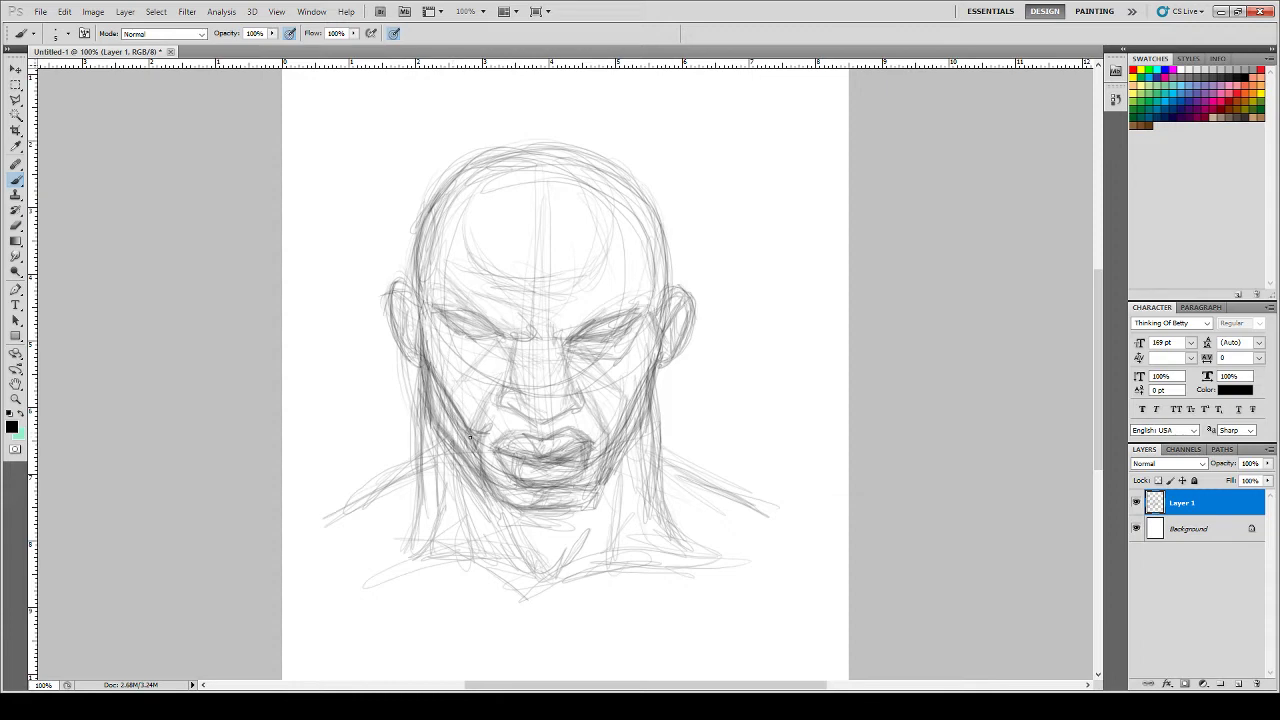
pyautogui.moveTo(469, 436)
pyautogui.mouseDown()
pyautogui.moveTo(500, 502)
pyautogui.moveTo(577, 505)
pyautogui.moveTo(488, 492)
pyautogui.moveTo(500, 514)
pyautogui.moveTo(496, 504)
pyautogui.moveTo(530, 518)
pyautogui.moveTo(488, 496)
pyautogui.moveTo(538, 522)
pyautogui.moveTo(505, 519)
pyautogui.mouseUp()
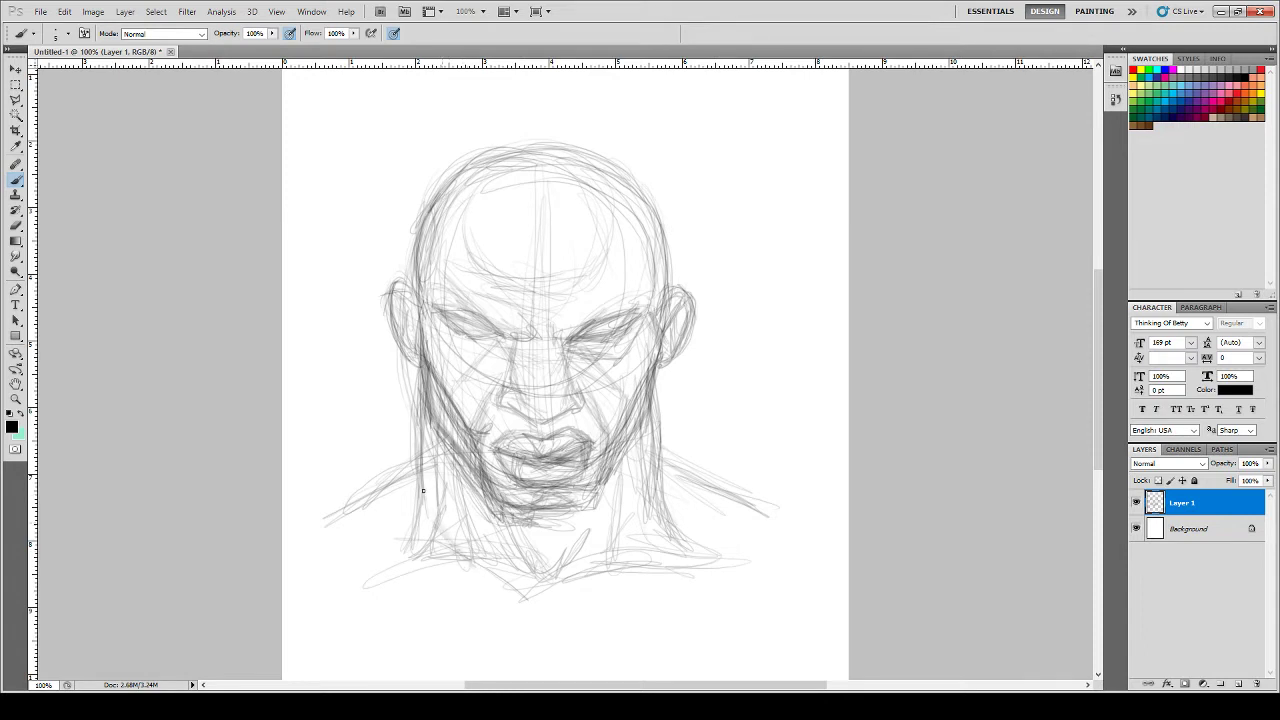
# - Add loose strokes at the base of the neck's left side and along both shoulders
pyautogui.moveTo(406, 509); pyautogui.dragTo(374, 543)
pyautogui.moveTo(342, 499)
pyautogui.mouseDown()
pyautogui.moveTo(357, 486)
pyautogui.moveTo(326, 514)
pyautogui.mouseUp()
pyautogui.moveTo(676, 451); pyautogui.dragTo(743, 490)
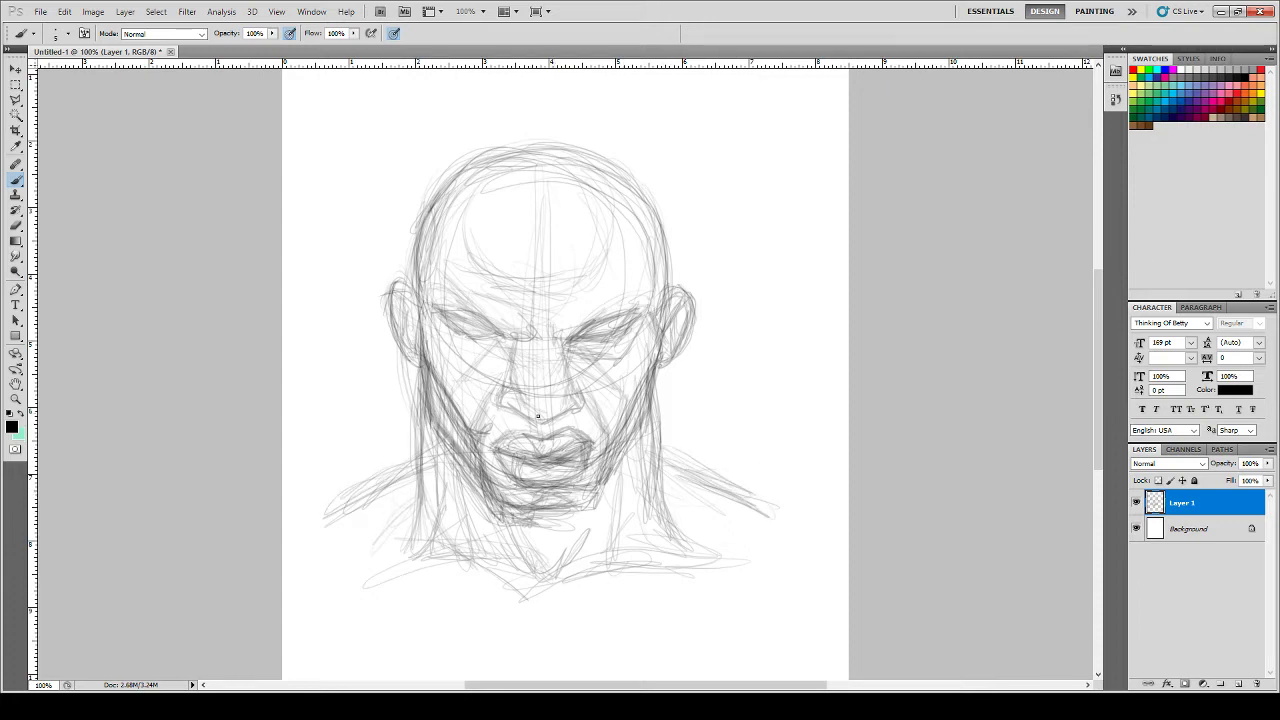
# - Draw a jagged, wavy line winding from the left forehead through the brow and down the nose
pyautogui.moveTo(543, 411); pyautogui.dragTo(550, 413)
pyautogui.moveTo(573, 300)
pyautogui.mouseDown()
pyautogui.moveTo(534, 274)
pyautogui.moveTo(516, 237)
pyautogui.mouseUp()
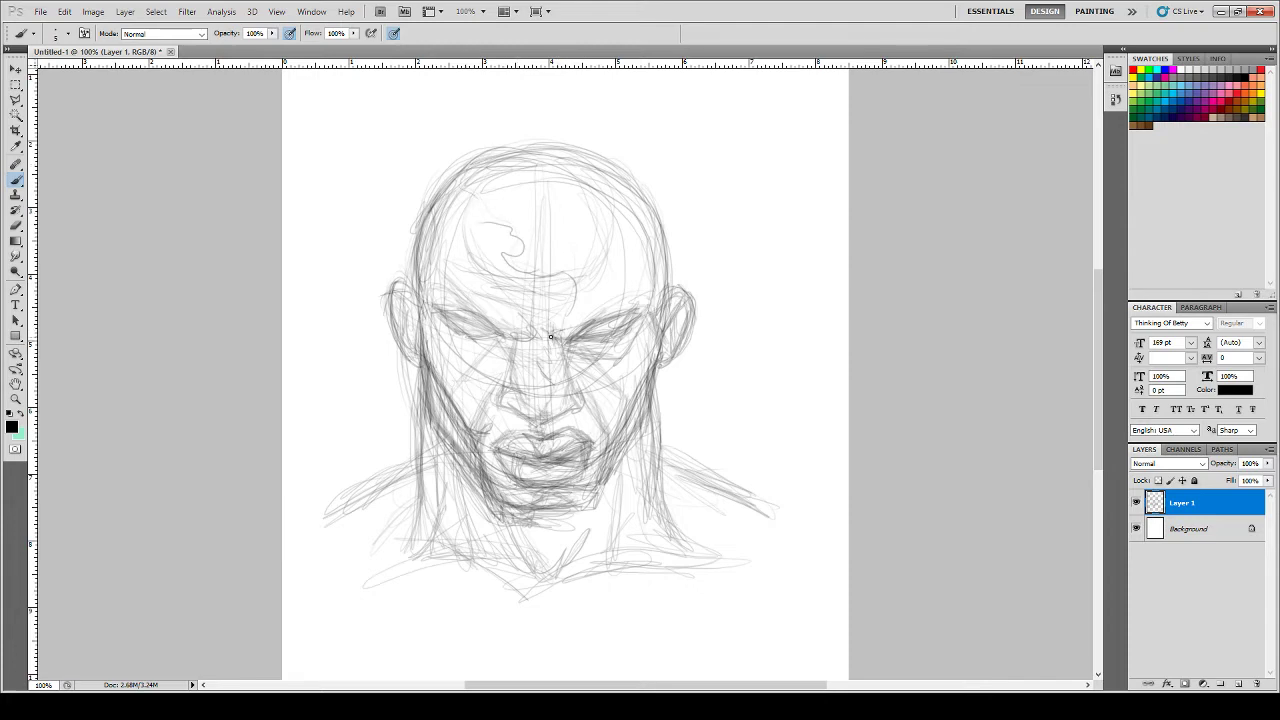
pyautogui.moveTo(556, 318)
pyautogui.mouseDown()
pyautogui.moveTo(554, 271)
pyautogui.moveTo(561, 296)
pyautogui.moveTo(544, 309)
pyautogui.moveTo(558, 320)
pyautogui.moveTo(534, 328)
pyautogui.moveTo(568, 364)
pyautogui.moveTo(554, 352)
pyautogui.moveTo(535, 362)
pyautogui.moveTo(558, 383)
pyautogui.moveTo(545, 427)
pyautogui.mouseUp()
pyautogui.moveTo(588, 314); pyautogui.dragTo(563, 328)
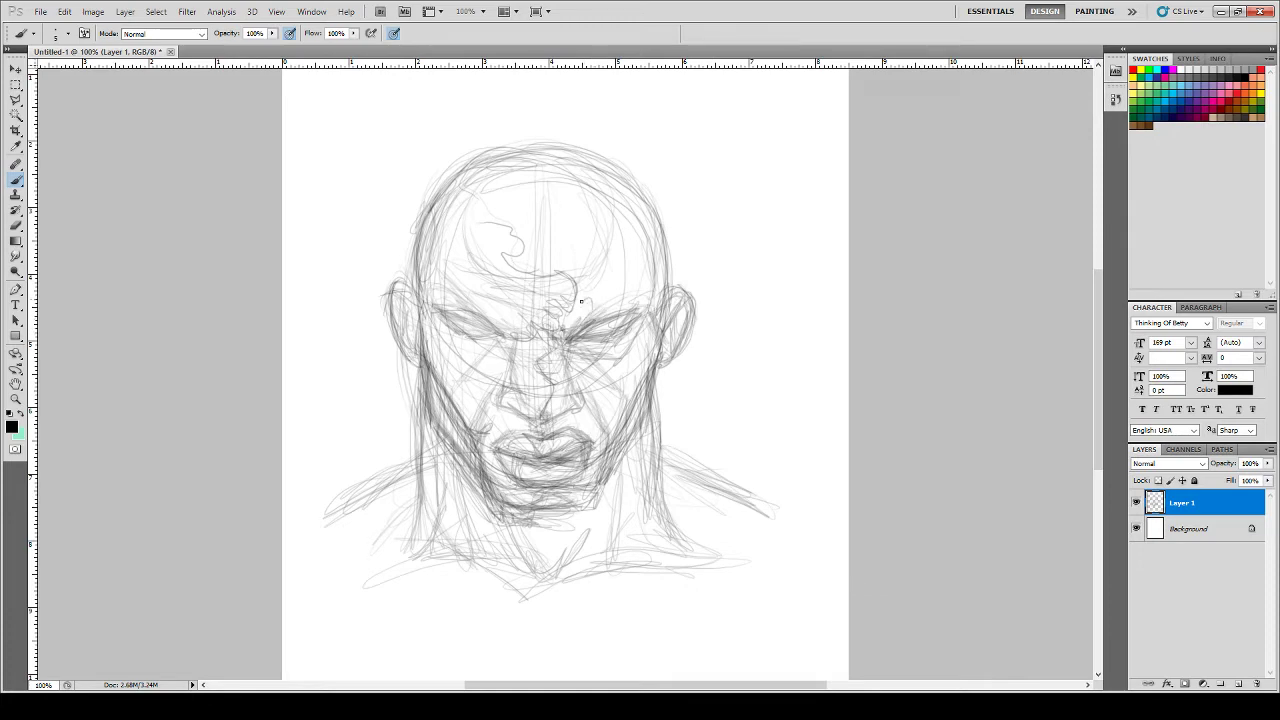
pyautogui.moveTo(582, 311); pyautogui.dragTo(583, 338)
# - Extend the wavy line up from the right brow to the temple and add strokes to the right ear
pyautogui.moveTo(624, 228); pyautogui.dragTo(604, 306)
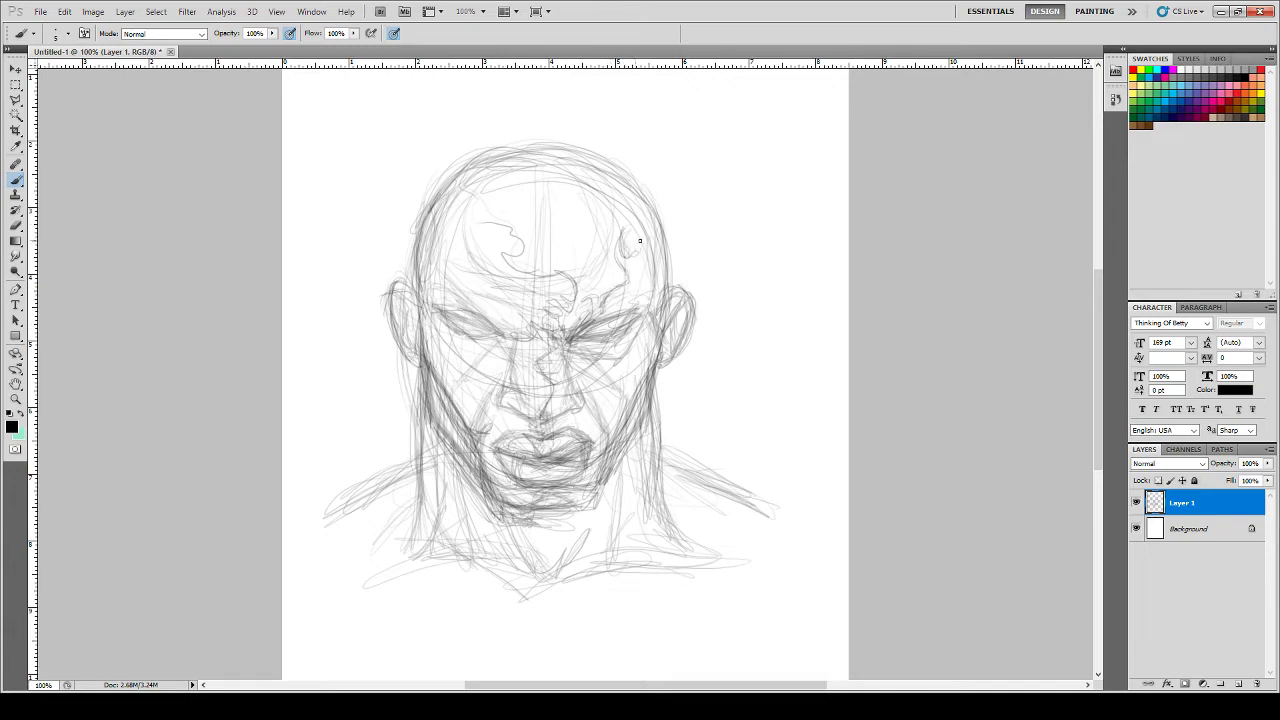
pyautogui.moveTo(640, 241)
pyautogui.mouseDown()
pyautogui.moveTo(640, 228)
pyautogui.moveTo(656, 242)
pyautogui.moveTo(661, 291)
pyautogui.mouseUp()
pyautogui.moveTo(660, 372)
pyautogui.mouseDown()
pyautogui.moveTo(659, 270)
pyautogui.moveTo(658, 364)
pyautogui.moveTo(682, 297)
pyautogui.moveTo(670, 358)
pyautogui.moveTo(665, 264)
pyautogui.moveTo(678, 305)
pyautogui.mouseUp()
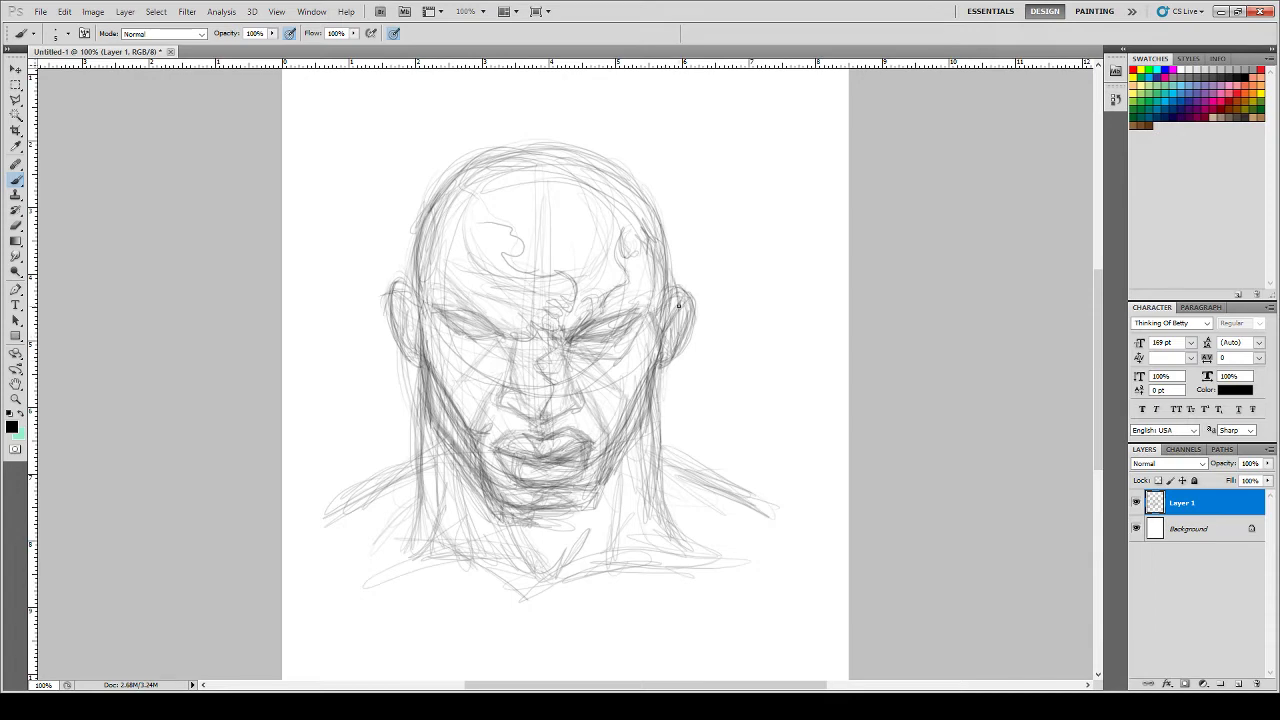
# - Draw long curling wisps flowing outward from the right side of the head, neck and shoulder
pyautogui.moveTo(662, 354); pyautogui.dragTo(645, 430)
pyautogui.moveTo(622, 478)
pyautogui.mouseDown()
pyautogui.moveTo(650, 419)
pyautogui.moveTo(675, 410)
pyautogui.mouseUp()
pyautogui.moveTo(742, 500)
pyautogui.mouseDown()
pyautogui.moveTo(678, 406)
pyautogui.moveTo(681, 424)
pyautogui.mouseUp()
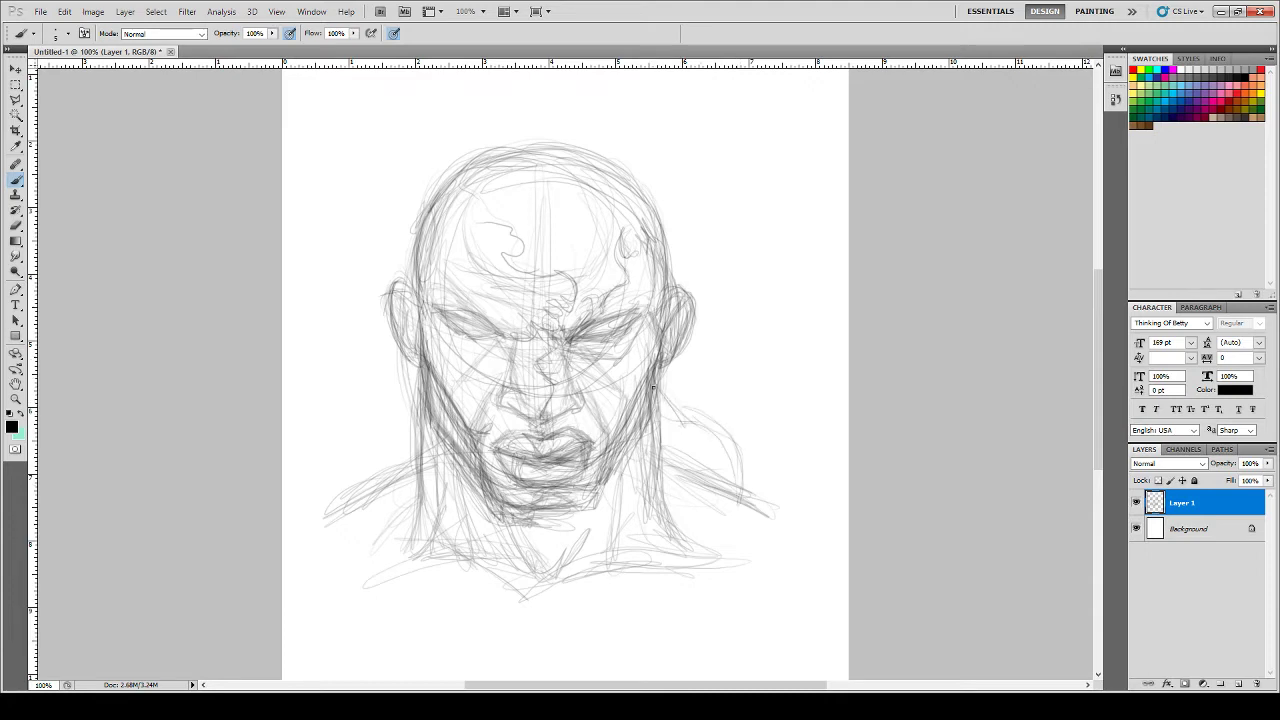
pyautogui.moveTo(721, 376)
pyautogui.mouseDown()
pyautogui.moveTo(708, 377)
pyautogui.moveTo(699, 347)
pyautogui.mouseUp()
pyautogui.moveTo(700, 225); pyautogui.dragTo(671, 167)
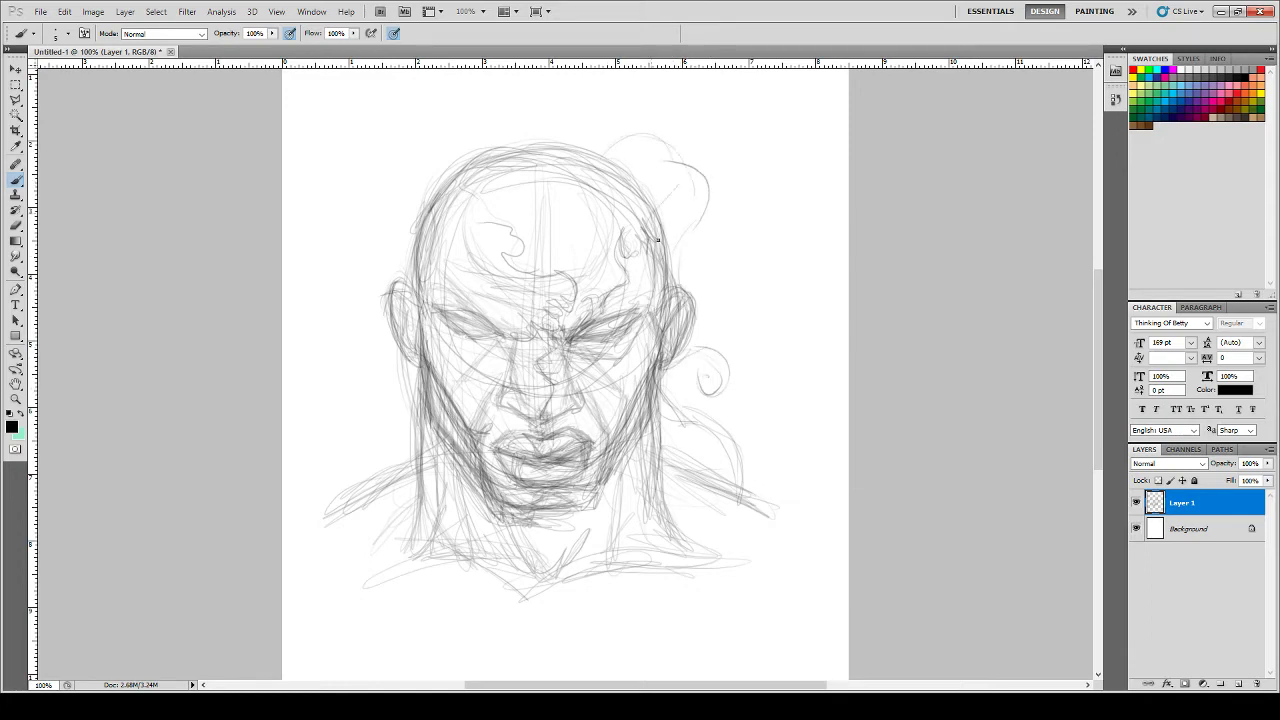
pyautogui.moveTo(783, 310); pyautogui.dragTo(773, 334)
# - Mark the chin's centre, darken the left eye with layered strokes, and reinforce the left cheek crease and jaw
pyautogui.moveTo(542, 491); pyautogui.dragTo(545, 521)
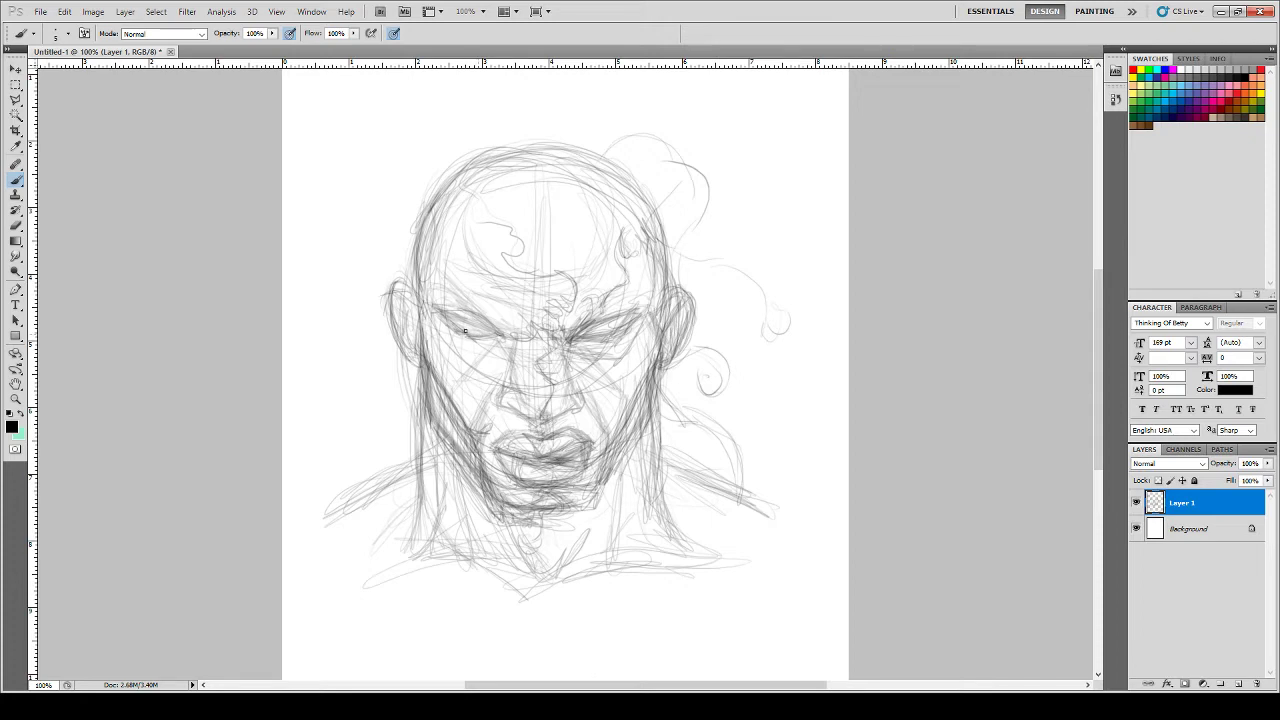
pyautogui.moveTo(469, 308); pyautogui.dragTo(494, 330)
pyautogui.moveTo(451, 293)
pyautogui.mouseDown()
pyautogui.moveTo(479, 312)
pyautogui.moveTo(434, 297)
pyautogui.moveTo(480, 330)
pyautogui.moveTo(441, 317)
pyautogui.moveTo(494, 326)
pyautogui.moveTo(473, 320)
pyautogui.moveTo(493, 340)
pyautogui.moveTo(441, 322)
pyautogui.moveTo(477, 323)
pyautogui.mouseUp()
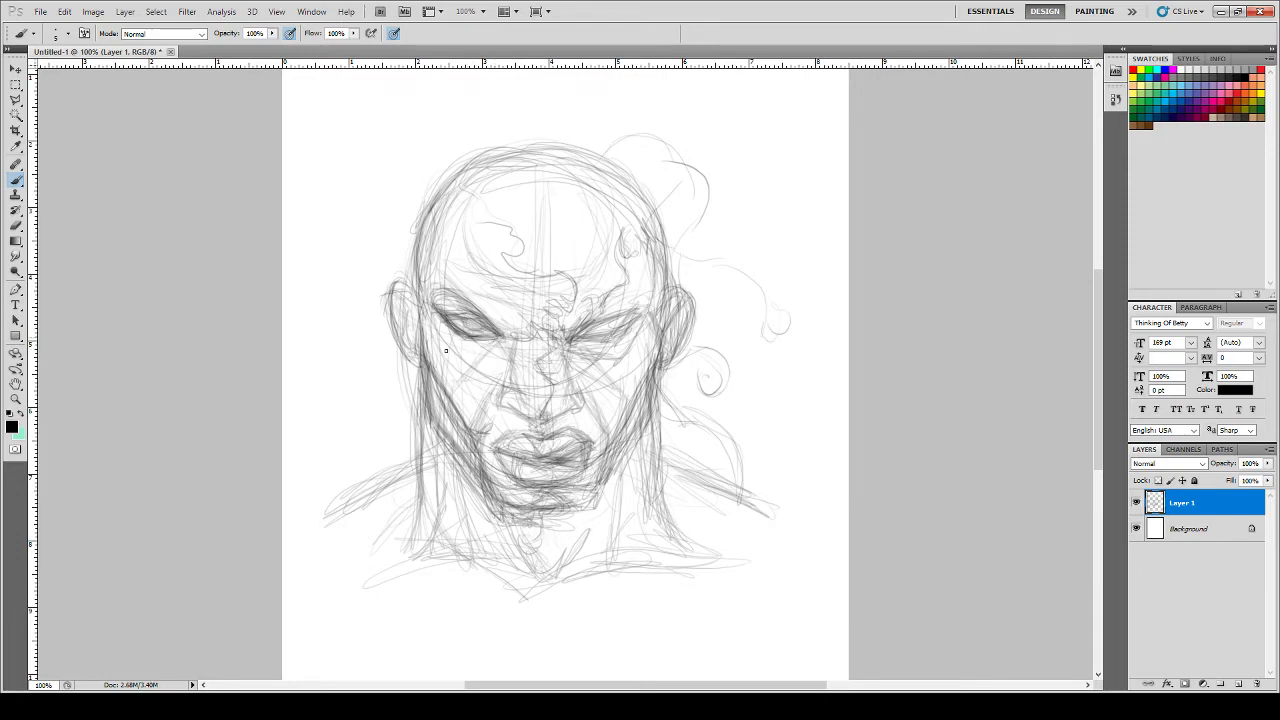
pyautogui.moveTo(481, 444); pyautogui.dragTo(490, 399)
pyautogui.moveTo(476, 487); pyautogui.dragTo(423, 412)
# - Darken the left eye's upper lid toward the nose with a size 31 brush, and lower the brush opacity to 57%
pyautogui.click(427, 385)
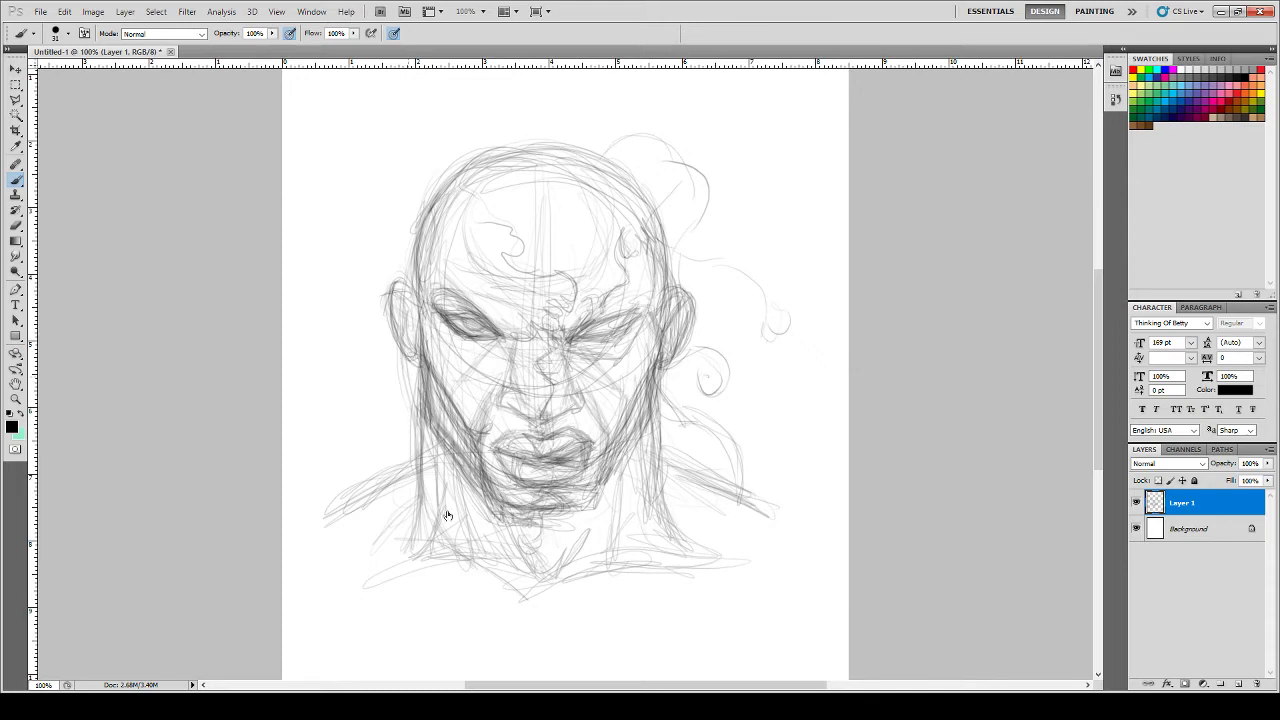
pyautogui.hotkey('ctrl', '+')
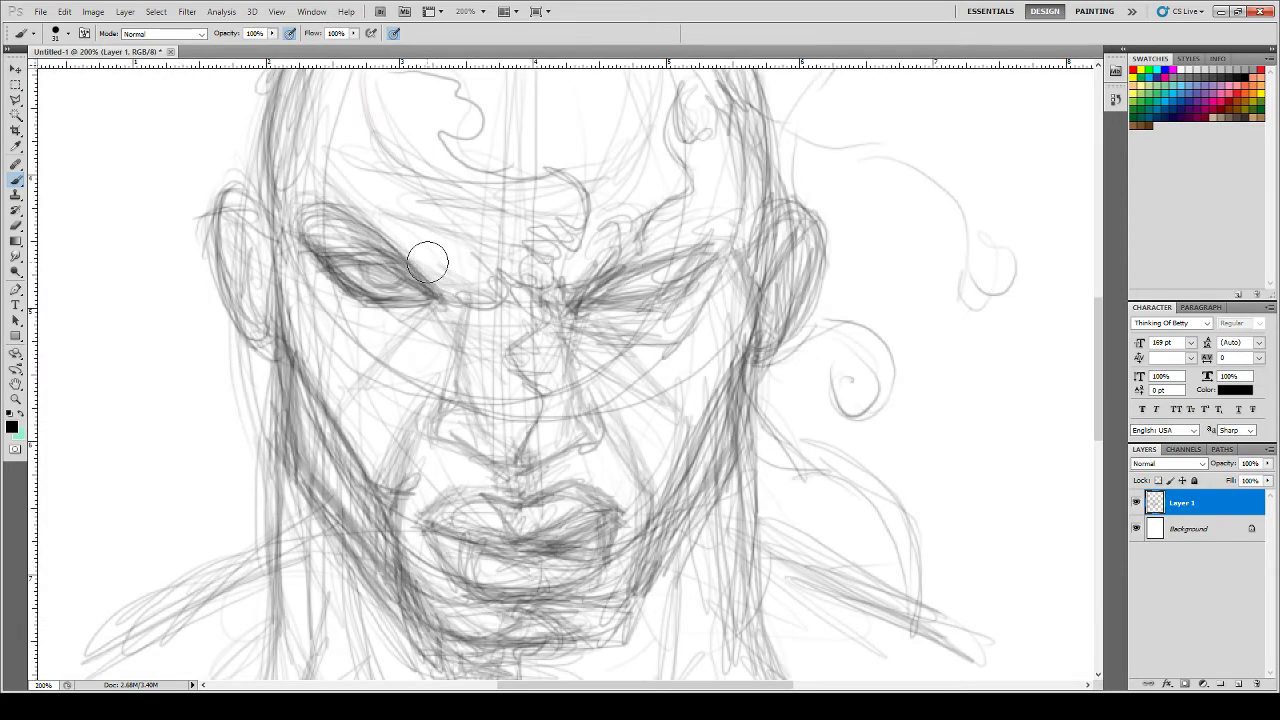
pyautogui.moveTo(417, 257); pyautogui.dragTo(447, 291)
pyautogui.moveTo(385, 236)
pyautogui.mouseDown()
pyautogui.moveTo(448, 294)
pyautogui.moveTo(380, 238)
pyautogui.moveTo(448, 292)
pyautogui.mouseUp()
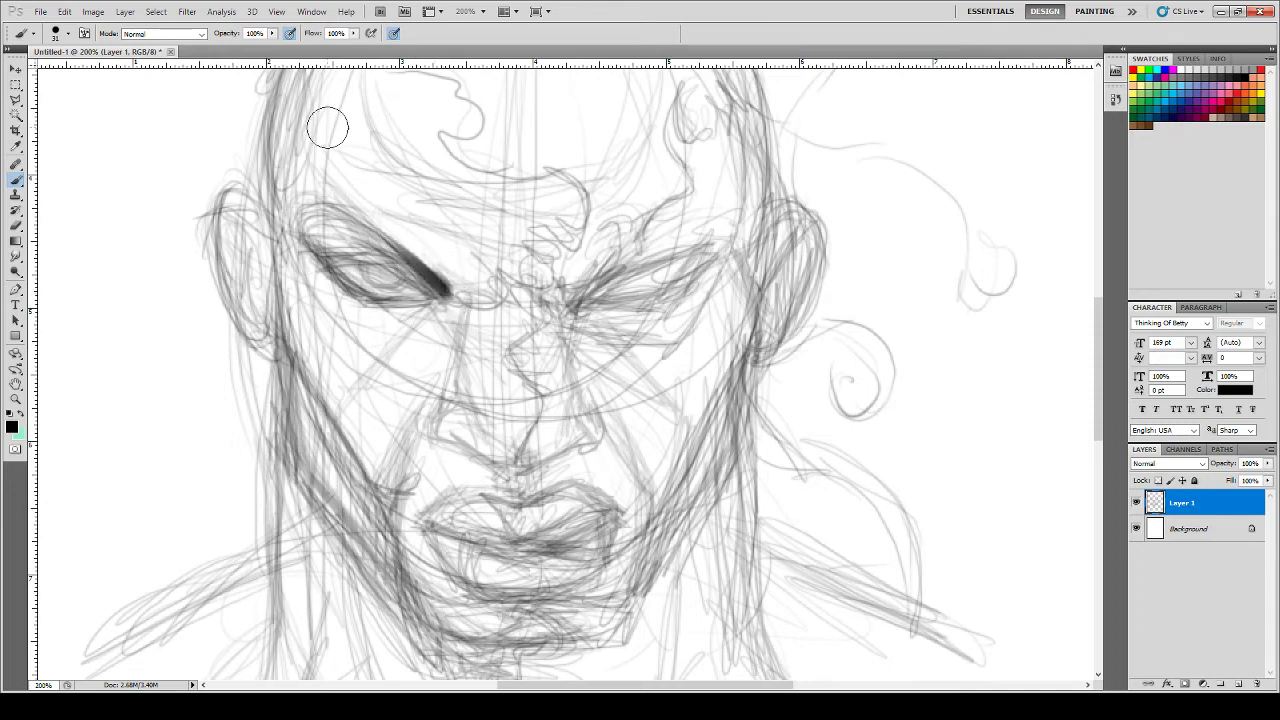
pyautogui.moveTo(272, 34)
pyautogui.mouseDown()
pyautogui.moveTo(262, 51)
pyautogui.moveTo(243, 43)
pyautogui.mouseUp()
# - Shade the inner end of the left brow with broad, soft strokes
pyautogui.moveTo(453, 290)
pyautogui.mouseDown()
pyautogui.moveTo(412, 239)
pyautogui.moveTo(466, 296)
pyautogui.mouseUp()
pyautogui.moveTo(410, 228)
pyautogui.mouseDown()
pyautogui.moveTo(465, 295)
pyautogui.moveTo(453, 262)
pyautogui.mouseUp()
pyautogui.moveTo(360, 176); pyautogui.dragTo(444, 244)
pyautogui.moveTo(380, 198); pyautogui.dragTo(470, 285)
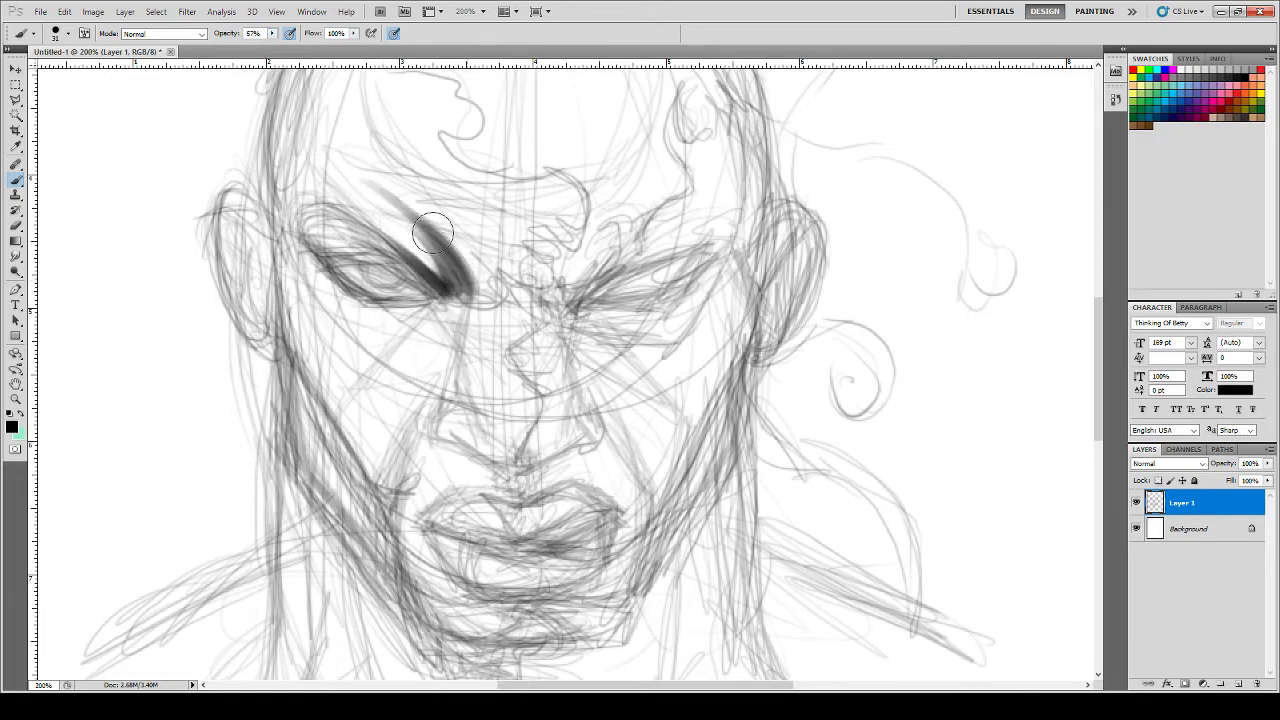
pyautogui.moveTo(418, 222)
pyautogui.mouseDown()
pyautogui.moveTo(478, 278)
pyautogui.moveTo(461, 168)
pyautogui.moveTo(474, 251)
pyautogui.moveTo(464, 231)
pyautogui.mouseUp()
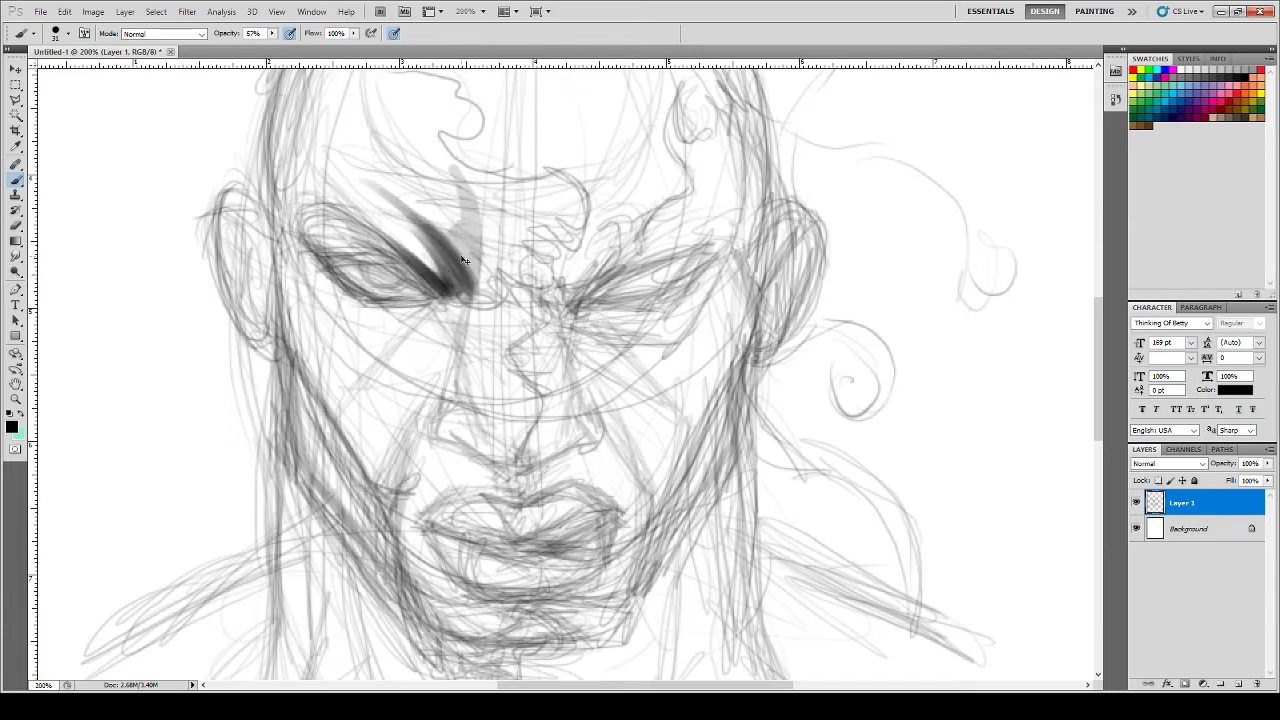
# - Undo the soft shading strokes on the inner left brow
pyautogui.hotkey('ctrl', 'alt', 'z')
pyautogui.hotkey('ctrl', 'alt', 'z')
pyautogui.hotkey('ctrl', 'alt', 'z')
pyautogui.hotkey('ctrl', 'alt', 'z')
pyautogui.hotkey('ctrl', 'alt', 'z')
pyautogui.hotkey('ctrl', 'alt', 'z')
pyautogui.hotkey('ctrl', 'alt', 'z')
pyautogui.hotkey('ctrl', 'alt', 'z')
pyautogui.hotkey('ctrl', 'alt', 'z')
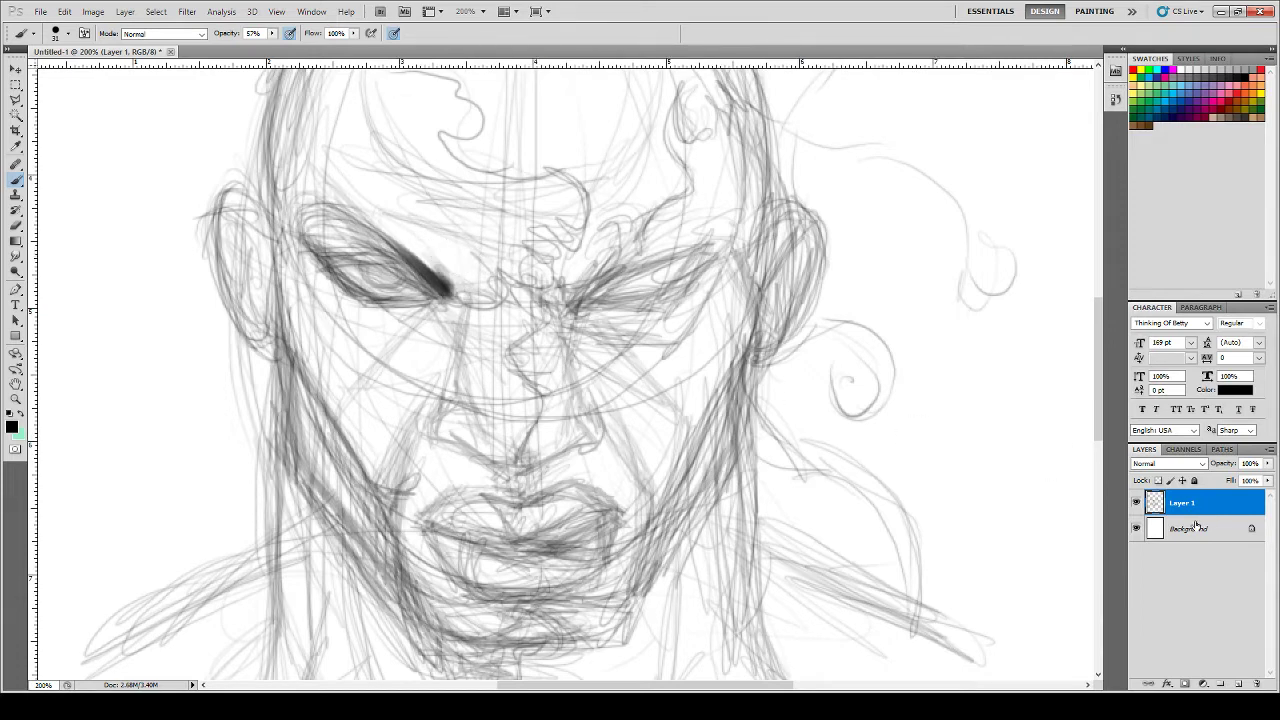
# - Add a new layer, place it beneath the sketch on Layer 1, and make it active
pyautogui.click(1237, 683)
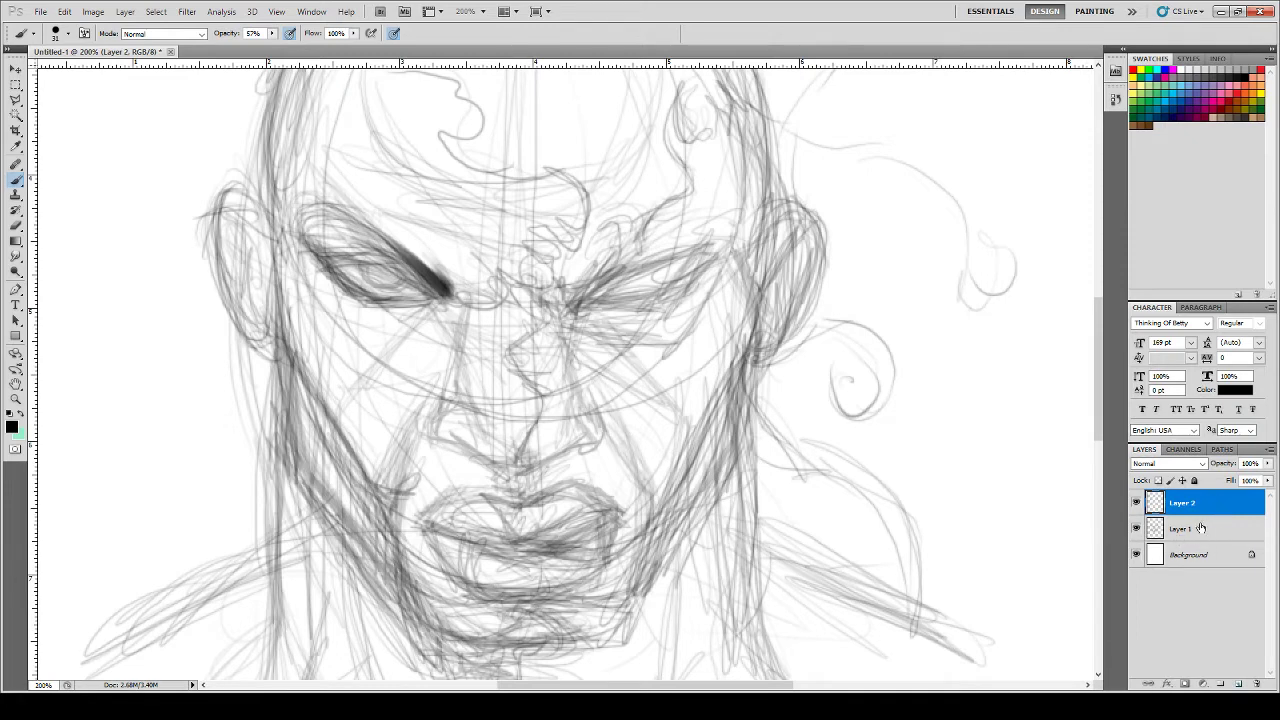
pyautogui.moveTo(1200, 530); pyautogui.dragTo(1210, 507)
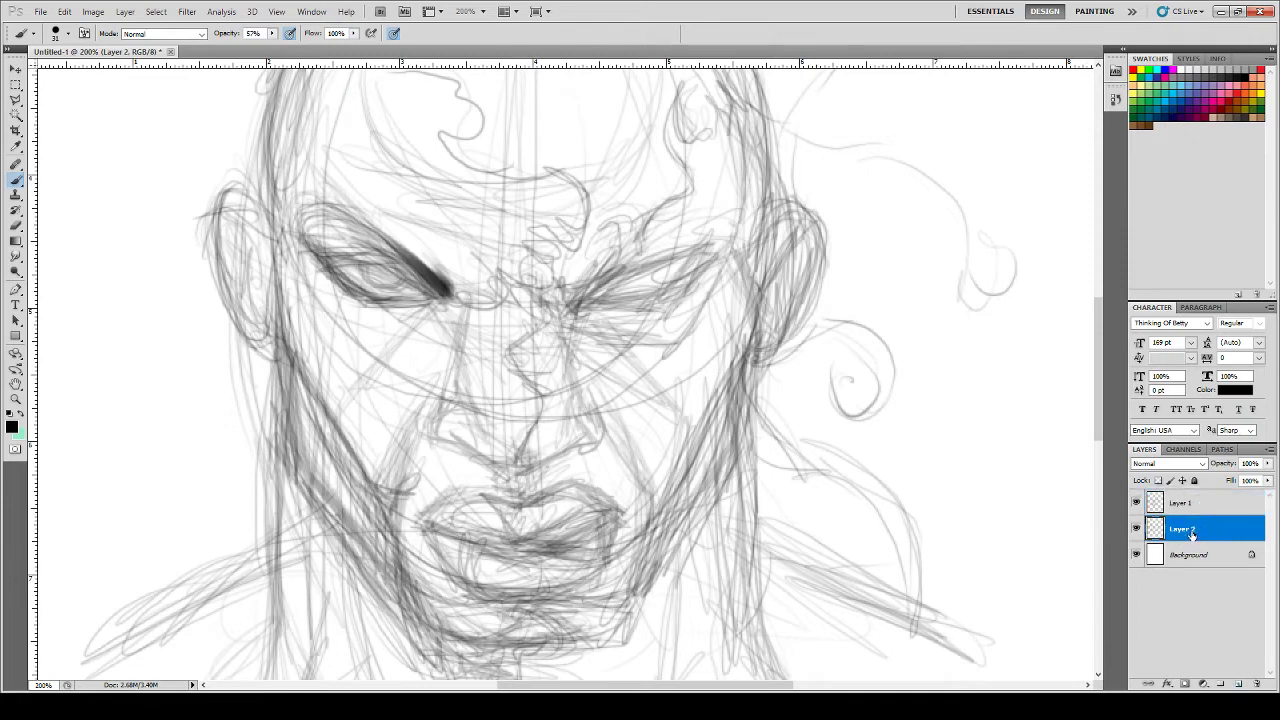
pyautogui.click(1200, 530)
# - Paint the left eye's lids, iris and surrounding socket and the inner brow in dark, soft strokes
pyautogui.moveTo(447, 288)
pyautogui.mouseDown()
pyautogui.moveTo(412, 258)
pyautogui.moveTo(436, 259)
pyautogui.moveTo(426, 237)
pyautogui.moveTo(446, 260)
pyautogui.moveTo(430, 230)
pyautogui.moveTo(463, 278)
pyautogui.moveTo(396, 211)
pyautogui.moveTo(464, 270)
pyautogui.moveTo(376, 168)
pyautogui.moveTo(441, 228)
pyautogui.moveTo(437, 268)
pyautogui.moveTo(389, 245)
pyautogui.moveTo(436, 280)
pyautogui.moveTo(307, 235)
pyautogui.moveTo(378, 247)
pyautogui.moveTo(353, 253)
pyautogui.moveTo(362, 236)
pyautogui.moveTo(381, 242)
pyautogui.moveTo(416, 270)
pyautogui.moveTo(324, 213)
pyautogui.moveTo(324, 257)
pyautogui.moveTo(311, 217)
pyautogui.moveTo(322, 242)
pyautogui.moveTo(387, 251)
pyautogui.moveTo(335, 222)
pyautogui.moveTo(314, 219)
pyautogui.moveTo(313, 239)
pyautogui.moveTo(366, 240)
pyautogui.moveTo(353, 232)
pyautogui.moveTo(350, 250)
pyautogui.moveTo(396, 256)
pyautogui.moveTo(326, 263)
pyautogui.moveTo(412, 268)
pyautogui.moveTo(327, 259)
pyautogui.mouseUp()
pyautogui.moveTo(428, 286)
pyautogui.mouseDown()
pyautogui.moveTo(382, 302)
pyautogui.moveTo(330, 253)
pyautogui.moveTo(343, 284)
pyautogui.moveTo(340, 262)
pyautogui.moveTo(371, 281)
pyautogui.moveTo(354, 290)
pyautogui.moveTo(343, 271)
pyautogui.moveTo(410, 283)
pyautogui.moveTo(410, 297)
pyautogui.moveTo(391, 294)
pyautogui.moveTo(427, 275)
pyautogui.moveTo(378, 302)
pyautogui.moveTo(344, 256)
pyautogui.moveTo(374, 302)
pyautogui.moveTo(352, 270)
pyautogui.moveTo(381, 262)
pyautogui.moveTo(396, 288)
pyautogui.moveTo(404, 278)
pyautogui.moveTo(368, 260)
pyautogui.moveTo(360, 275)
pyautogui.moveTo(403, 274)
pyautogui.moveTo(361, 259)
pyautogui.moveTo(375, 286)
pyautogui.moveTo(365, 264)
pyautogui.moveTo(397, 283)
pyautogui.moveTo(401, 264)
pyautogui.moveTo(370, 276)
pyautogui.moveTo(372, 253)
pyautogui.moveTo(372, 279)
pyautogui.moveTo(367, 268)
pyautogui.moveTo(402, 279)
pyautogui.moveTo(390, 288)
pyautogui.moveTo(370, 260)
pyautogui.moveTo(343, 273)
pyautogui.moveTo(386, 293)
pyautogui.moveTo(338, 272)
pyautogui.moveTo(399, 268)
pyautogui.moveTo(376, 264)
pyautogui.moveTo(436, 292)
pyautogui.moveTo(396, 317)
pyautogui.moveTo(430, 300)
pyautogui.moveTo(353, 292)
pyautogui.moveTo(363, 322)
pyautogui.moveTo(318, 264)
pyautogui.moveTo(340, 300)
pyautogui.moveTo(330, 285)
pyautogui.moveTo(378, 322)
pyautogui.moveTo(336, 297)
pyautogui.moveTo(379, 325)
pyautogui.moveTo(326, 262)
pyautogui.moveTo(376, 324)
pyautogui.moveTo(347, 303)
pyautogui.moveTo(383, 322)
pyautogui.mouseUp()
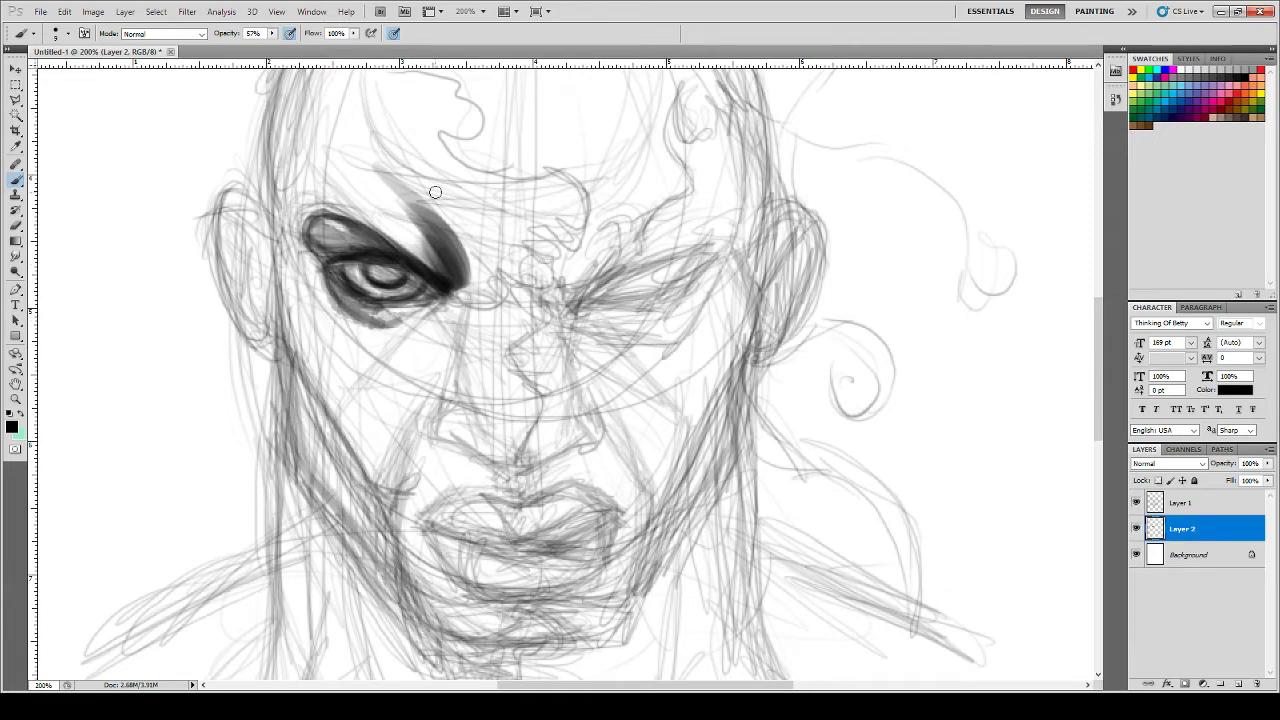
# - Cover the whole page with a dark grey rectangle directly above the Background layer
pyautogui.hotkey('ctrl', '-')
pyautogui.hotkey('ctrl', '-')
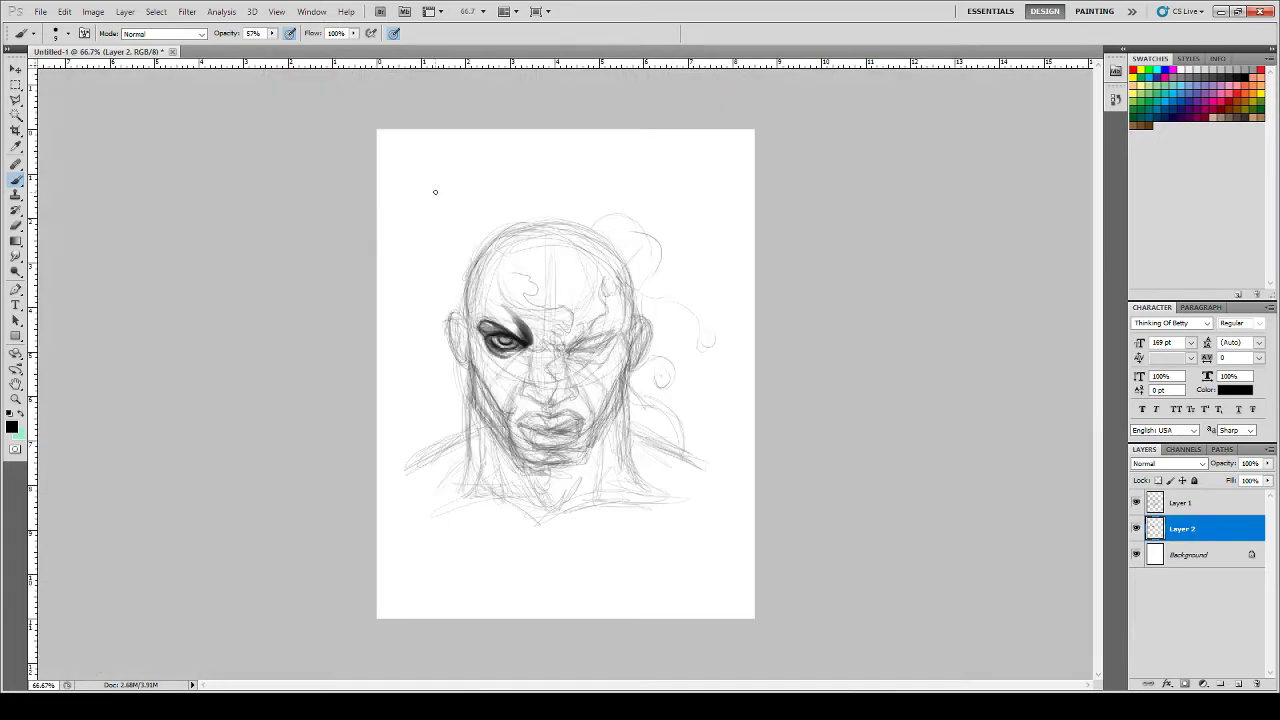
pyautogui.press('i')
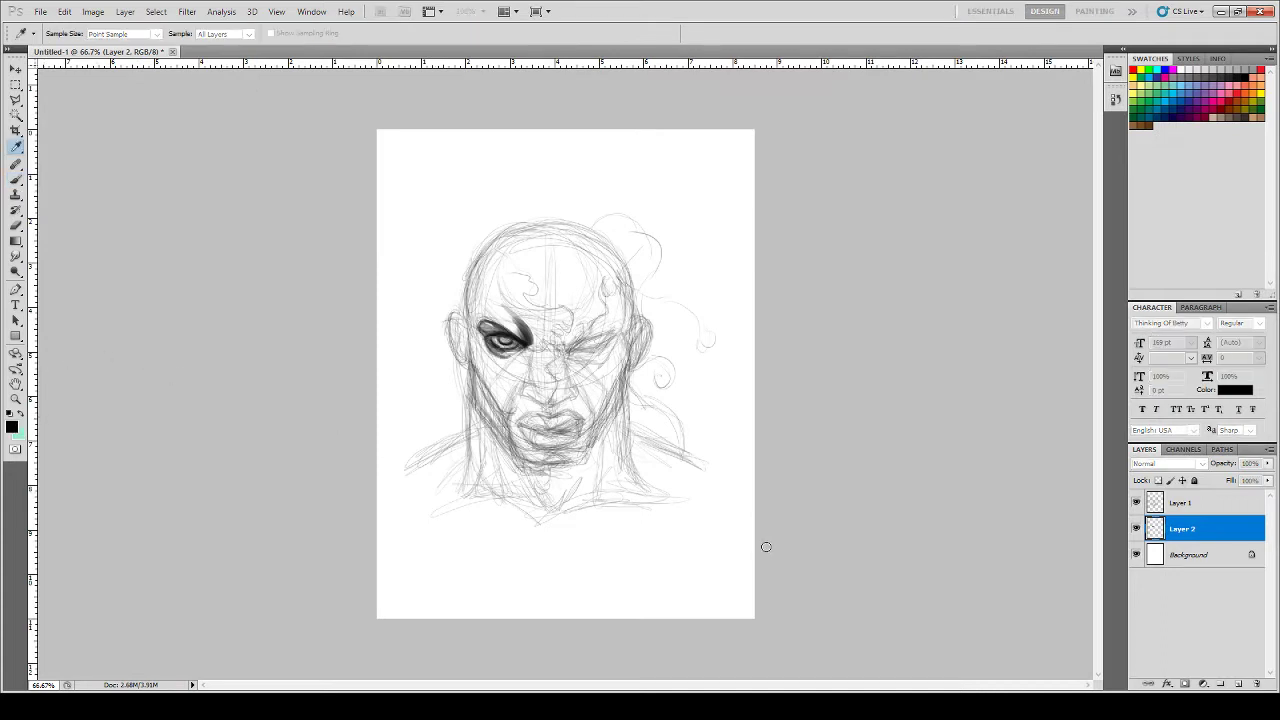
pyautogui.press('b')
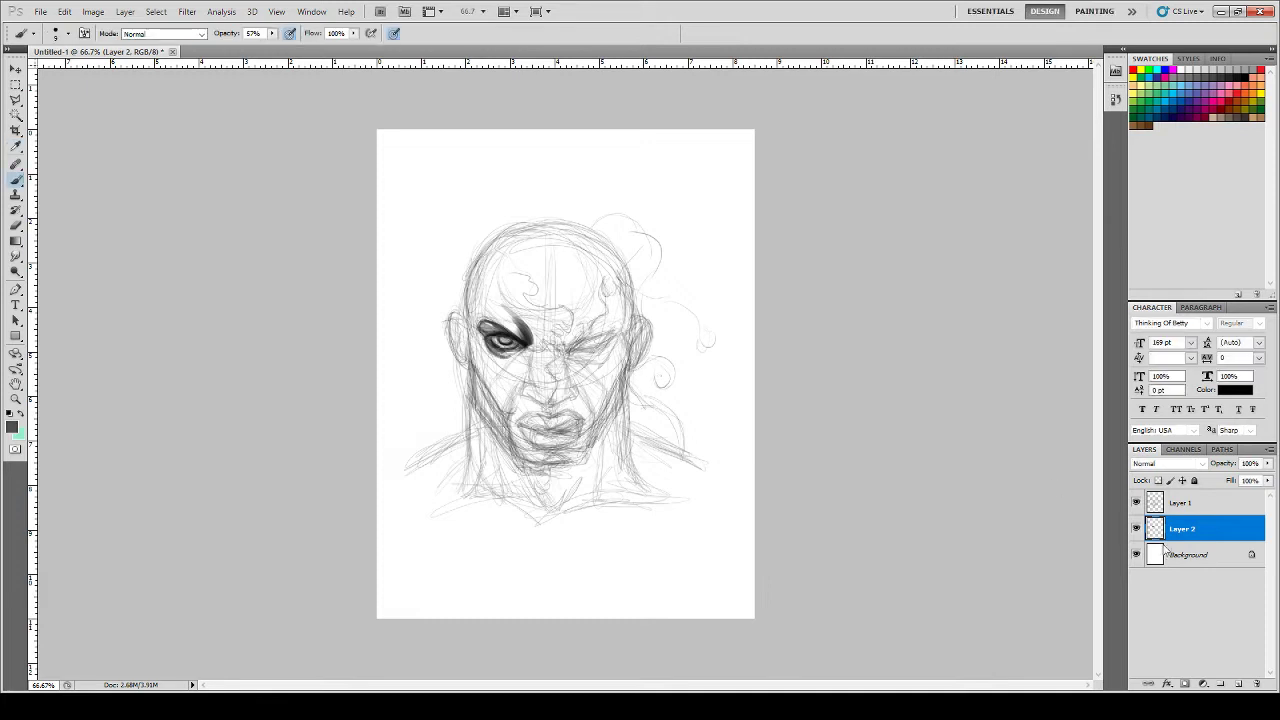
pyautogui.click(1190, 555)
pyautogui.click(16, 336)
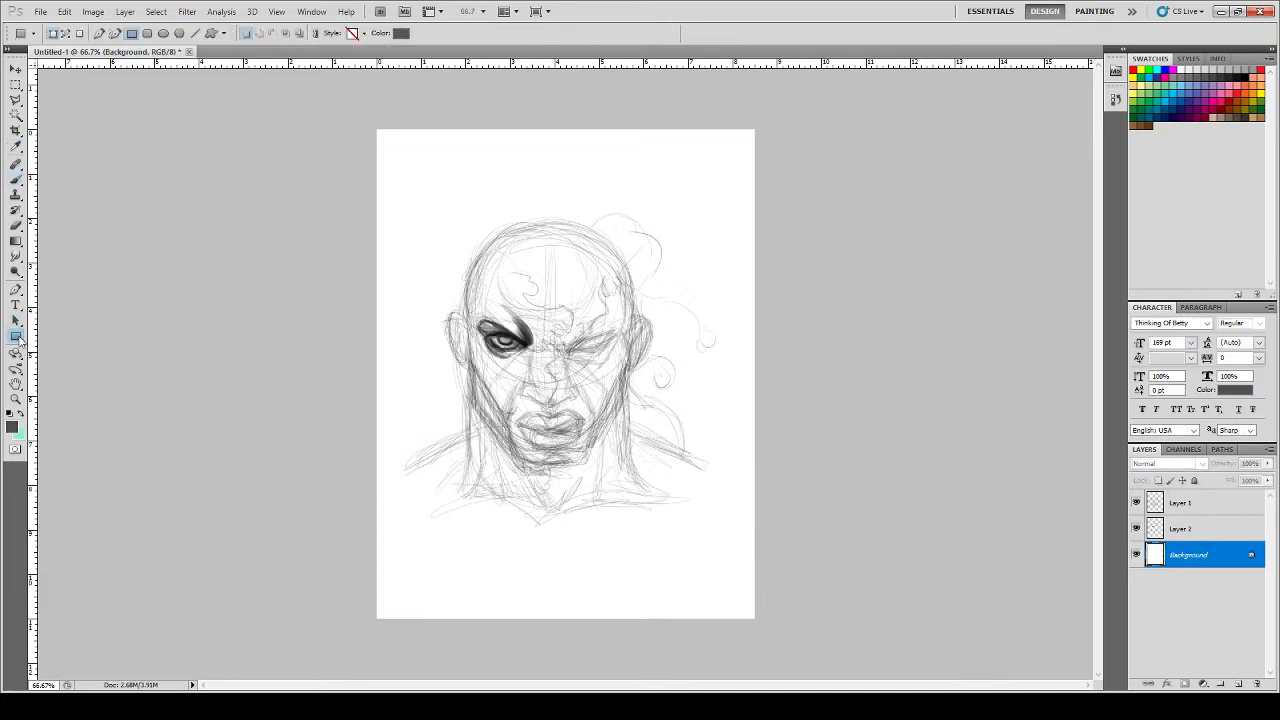
pyautogui.moveTo(376, 122); pyautogui.dragTo(760, 624)
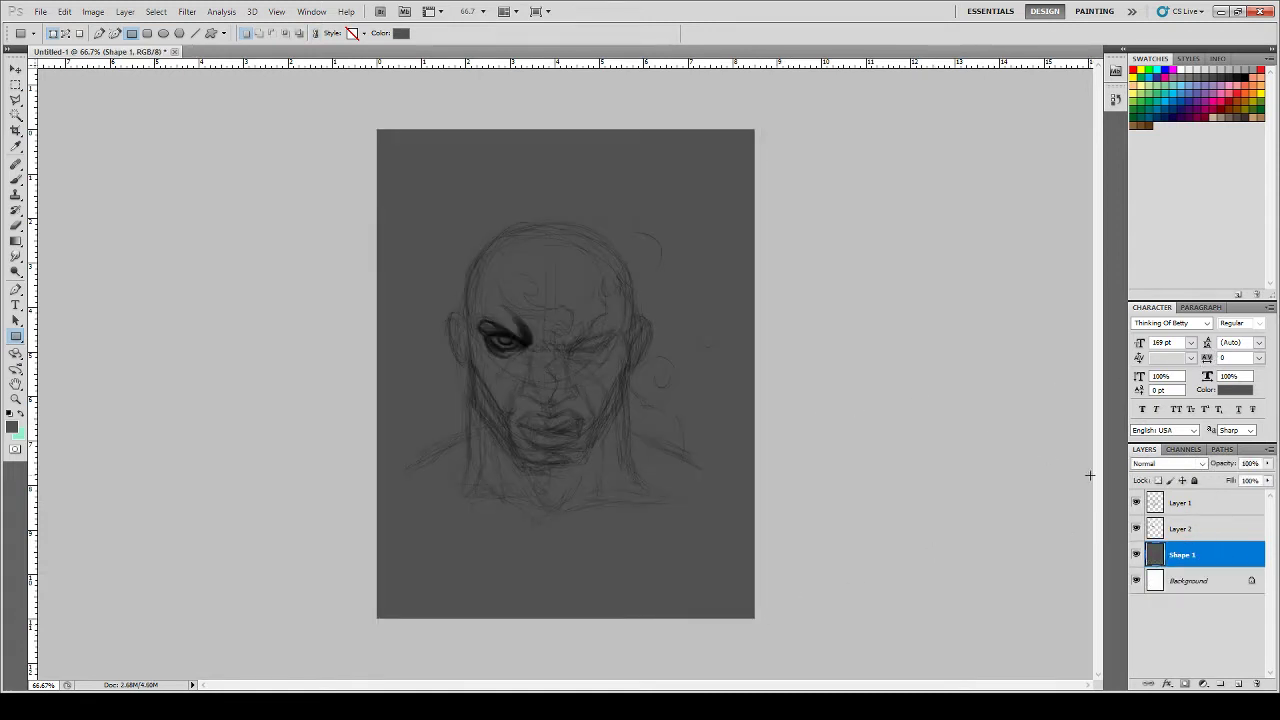
# - Make Layer 2 active and set the brush colour to the black sampled from the painted inner left brow
pyautogui.click(1172, 530)
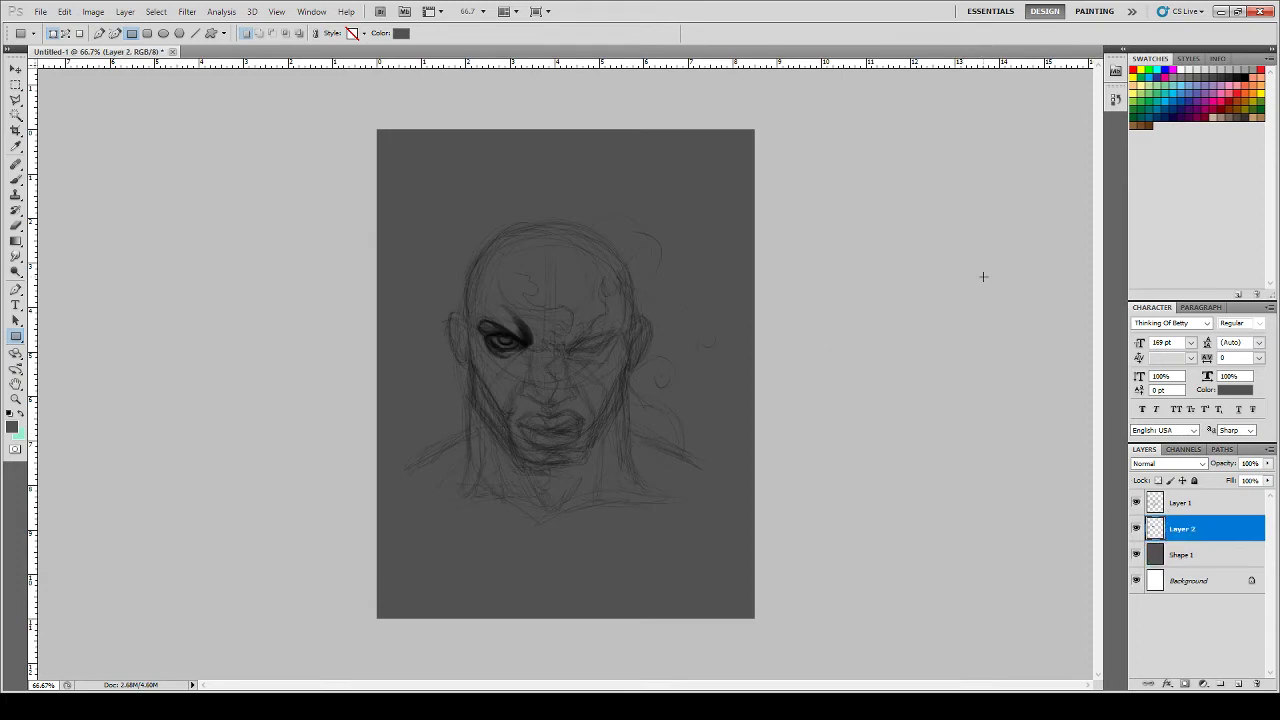
pyautogui.hotkey('ctrl', '+')
pyautogui.hotkey('ctrl', '+')
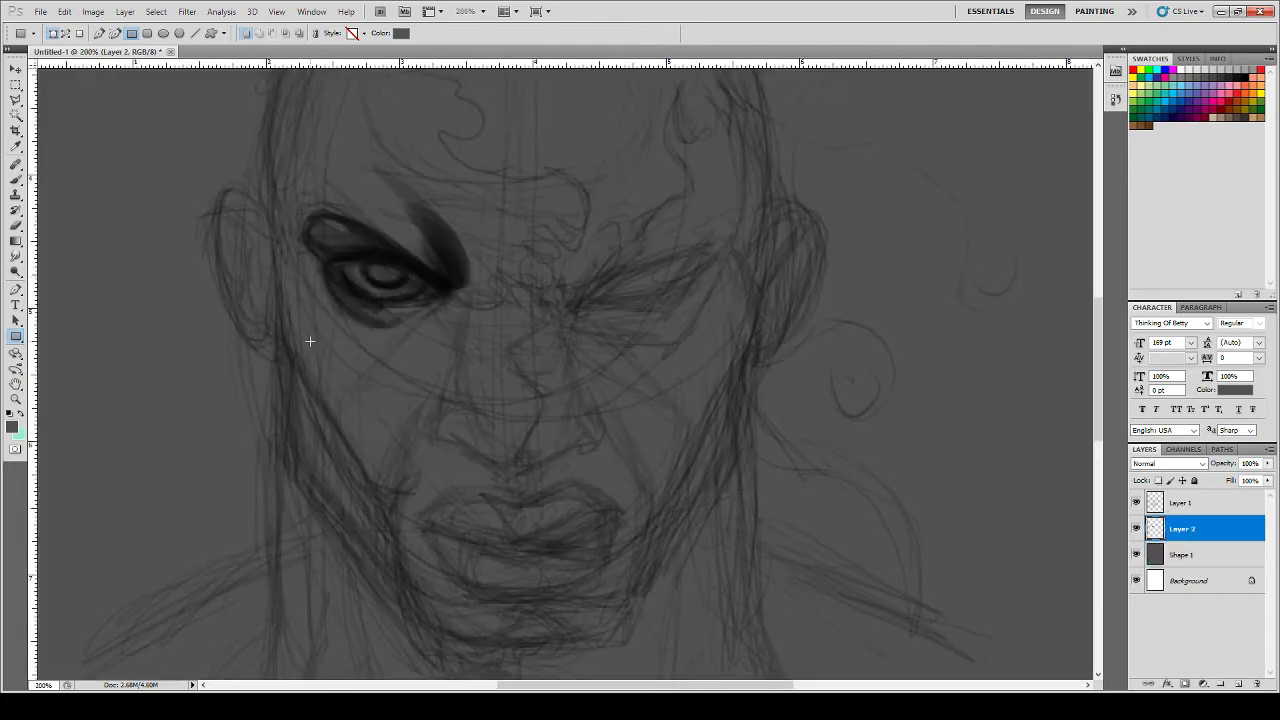
pyautogui.click(16, 180)
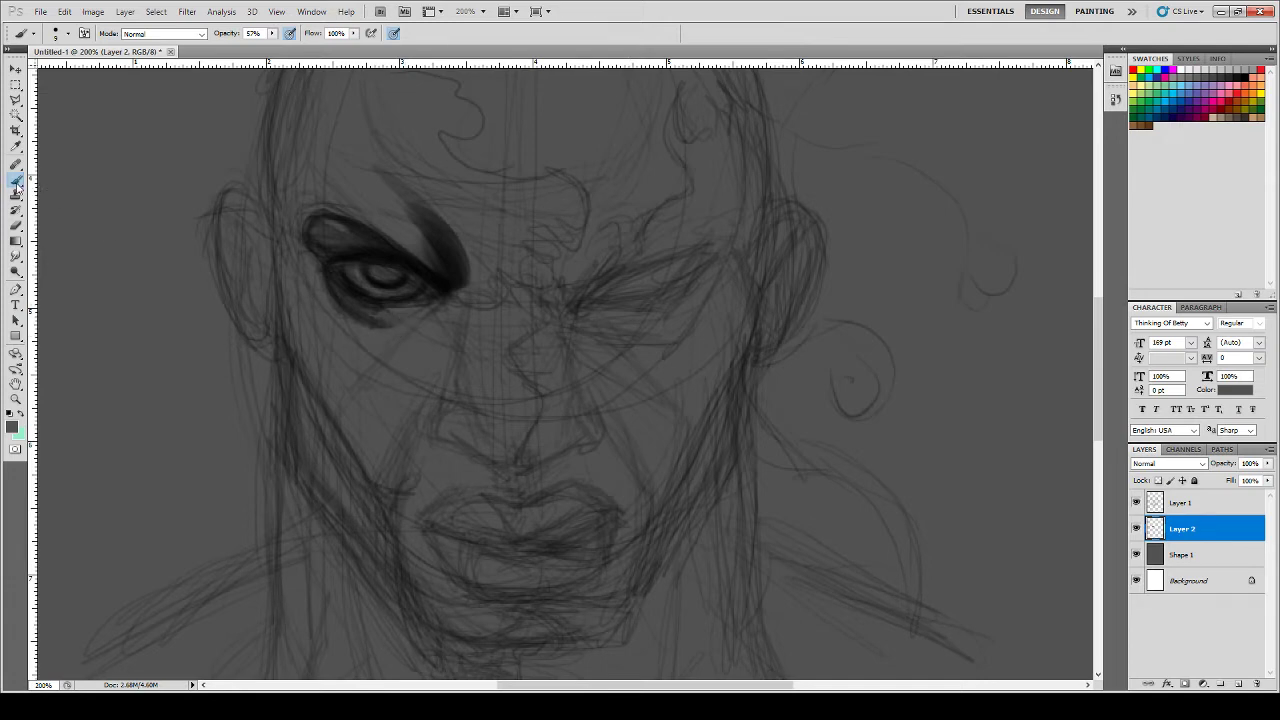
pyautogui.press('i')
pyautogui.click(424, 253)
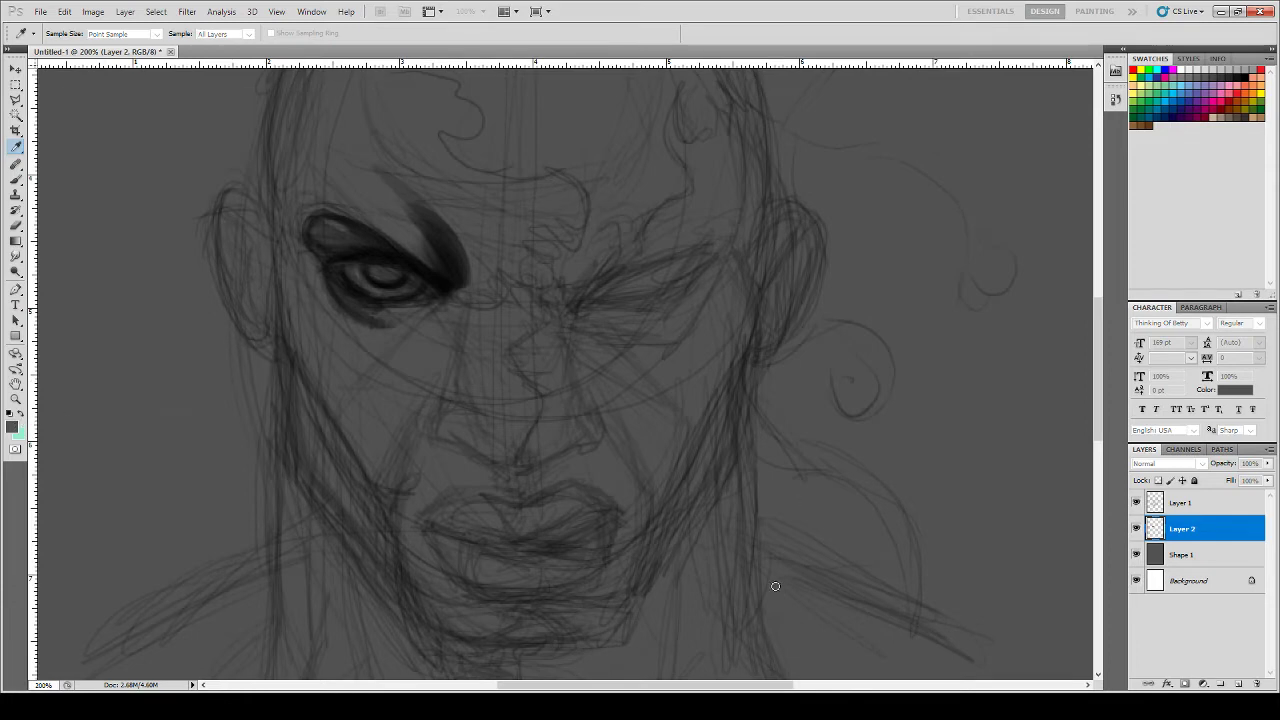
pyautogui.press('b')
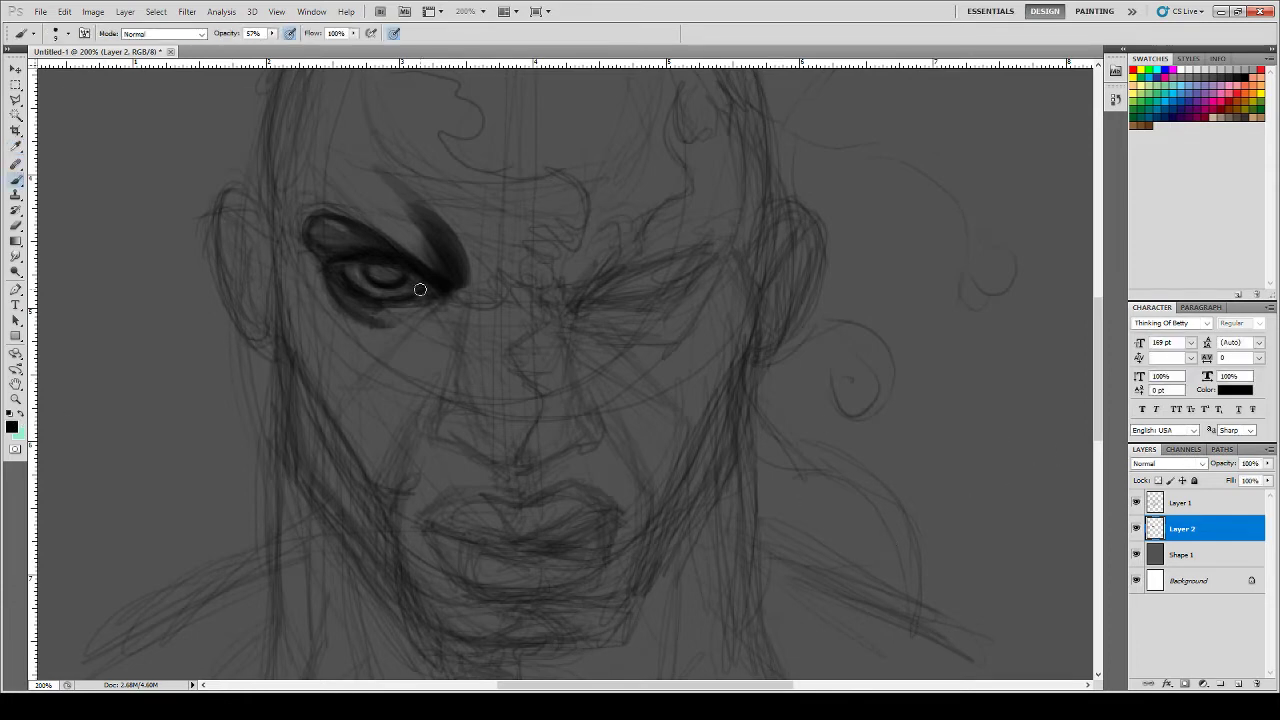
# - Shade the hollow beneath the left eye, its outer corner and the cheek down to the smile fold in soft dark strokes
pyautogui.moveTo(426, 304); pyautogui.dragTo(387, 339)
pyautogui.moveTo(344, 380)
pyautogui.mouseDown()
pyautogui.moveTo(355, 352)
pyautogui.moveTo(393, 329)
pyautogui.moveTo(370, 359)
pyautogui.moveTo(391, 343)
pyautogui.moveTo(385, 370)
pyautogui.moveTo(436, 300)
pyautogui.moveTo(452, 335)
pyautogui.moveTo(449, 300)
pyautogui.mouseUp()
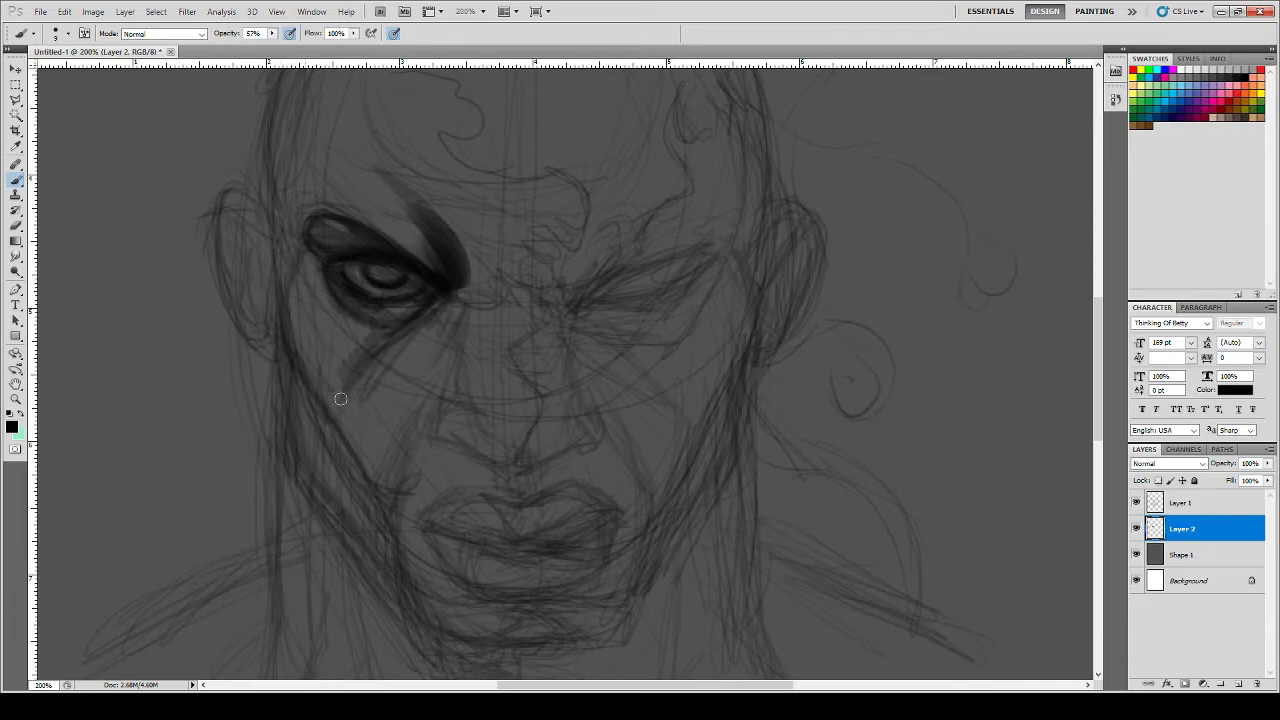
pyautogui.moveTo(340, 399)
pyautogui.mouseDown()
pyautogui.moveTo(303, 341)
pyautogui.moveTo(340, 375)
pyautogui.moveTo(324, 333)
pyautogui.moveTo(360, 355)
pyautogui.moveTo(335, 323)
pyautogui.moveTo(363, 343)
pyautogui.moveTo(359, 322)
pyautogui.moveTo(377, 336)
pyautogui.moveTo(335, 318)
pyautogui.moveTo(321, 263)
pyautogui.moveTo(310, 326)
pyautogui.moveTo(341, 343)
pyautogui.mouseUp()
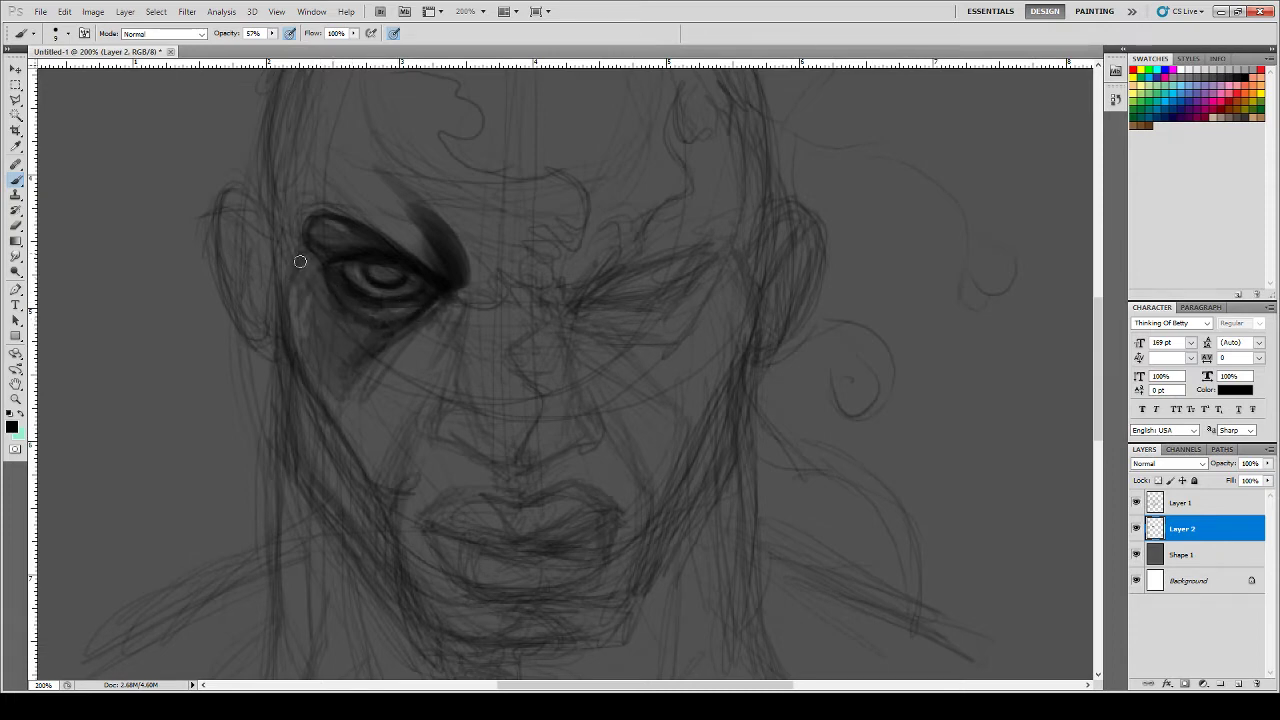
pyautogui.moveTo(306, 258)
pyautogui.mouseDown()
pyautogui.moveTo(310, 299)
pyautogui.moveTo(327, 315)
pyautogui.moveTo(340, 380)
pyautogui.moveTo(321, 291)
pyautogui.mouseUp()
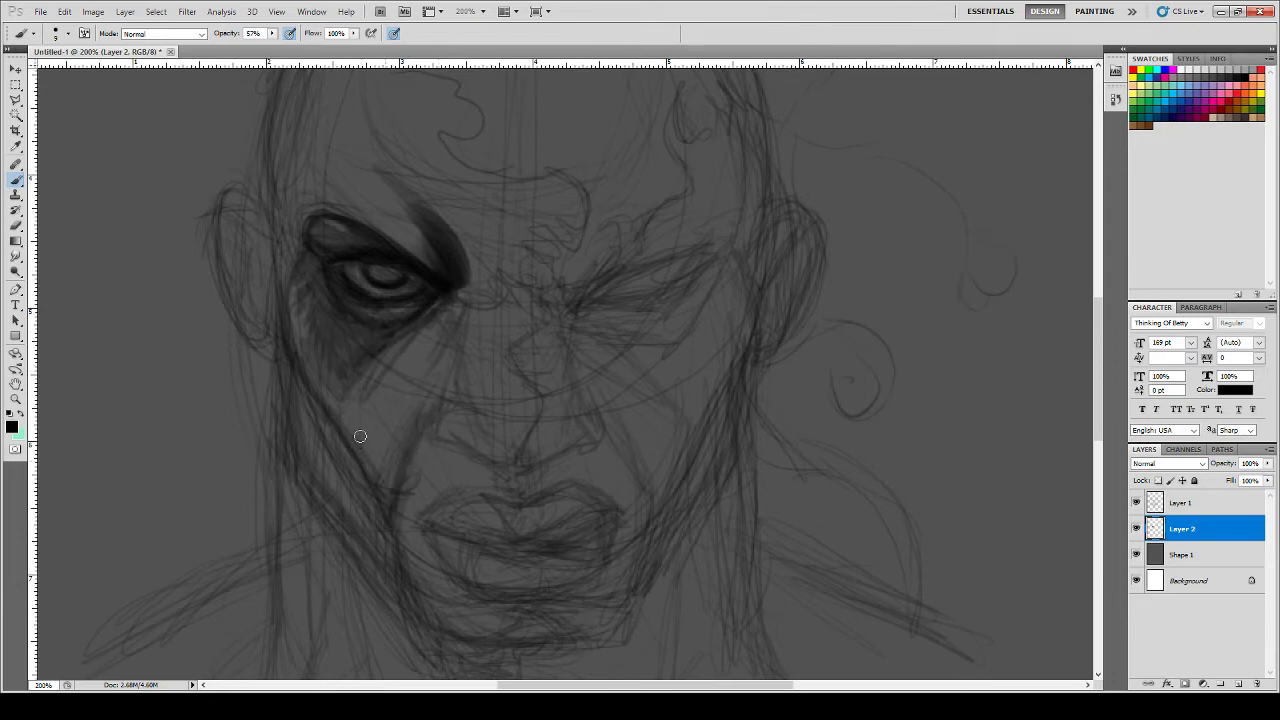
pyautogui.moveTo(363, 437)
pyautogui.mouseDown()
pyautogui.moveTo(390, 455)
pyautogui.moveTo(393, 415)
pyautogui.moveTo(413, 433)
pyautogui.moveTo(433, 373)
pyautogui.moveTo(404, 392)
pyautogui.moveTo(402, 354)
pyautogui.moveTo(362, 444)
pyautogui.moveTo(342, 415)
pyautogui.moveTo(376, 405)
pyautogui.moveTo(432, 330)
pyautogui.moveTo(355, 444)
pyautogui.moveTo(380, 385)
pyautogui.moveTo(359, 429)
pyautogui.moveTo(368, 465)
pyautogui.moveTo(376, 472)
pyautogui.moveTo(383, 436)
pyautogui.moveTo(400, 446)
pyautogui.moveTo(428, 389)
pyautogui.moveTo(404, 434)
pyautogui.mouseUp()
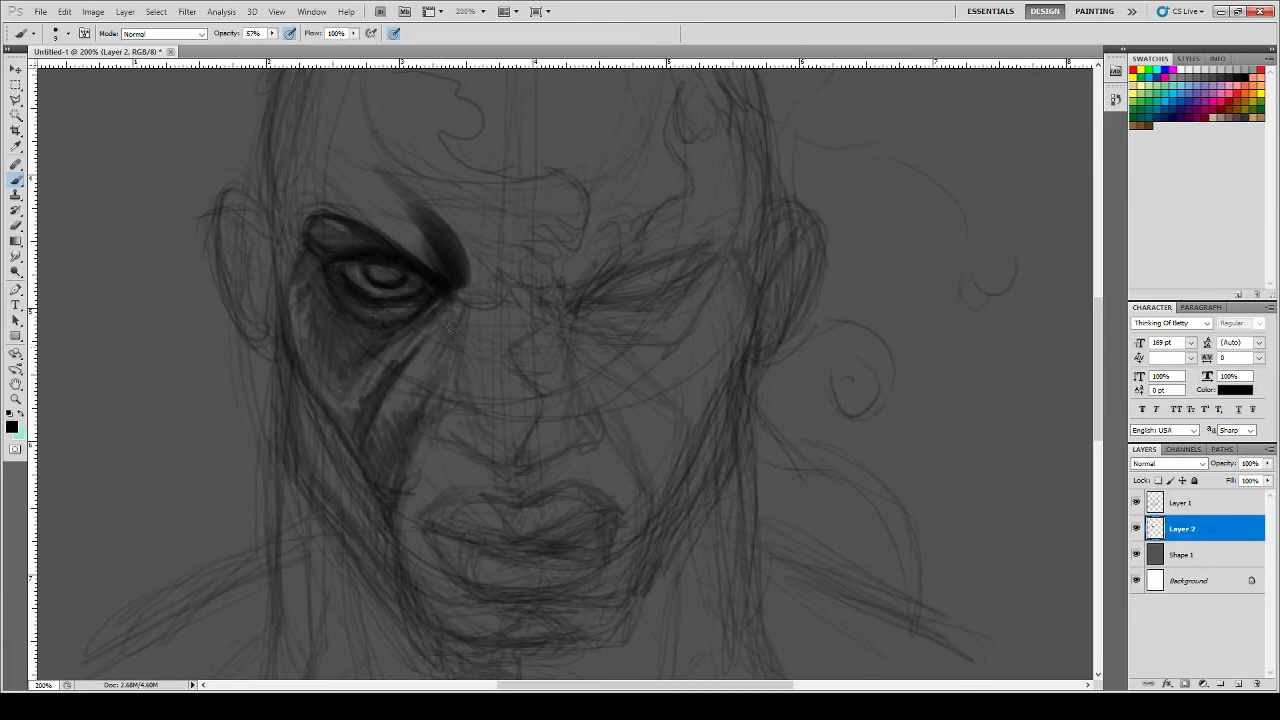
# - Paint the crease beside the inner left brow, thicken the left eyebrow and darken the temple beside it
pyautogui.moveTo(484, 272)
pyautogui.mouseDown()
pyautogui.moveTo(420, 278)
pyautogui.moveTo(482, 299)
pyautogui.moveTo(481, 285)
pyautogui.moveTo(450, 280)
pyautogui.moveTo(480, 294)
pyautogui.moveTo(466, 234)
pyautogui.mouseUp()
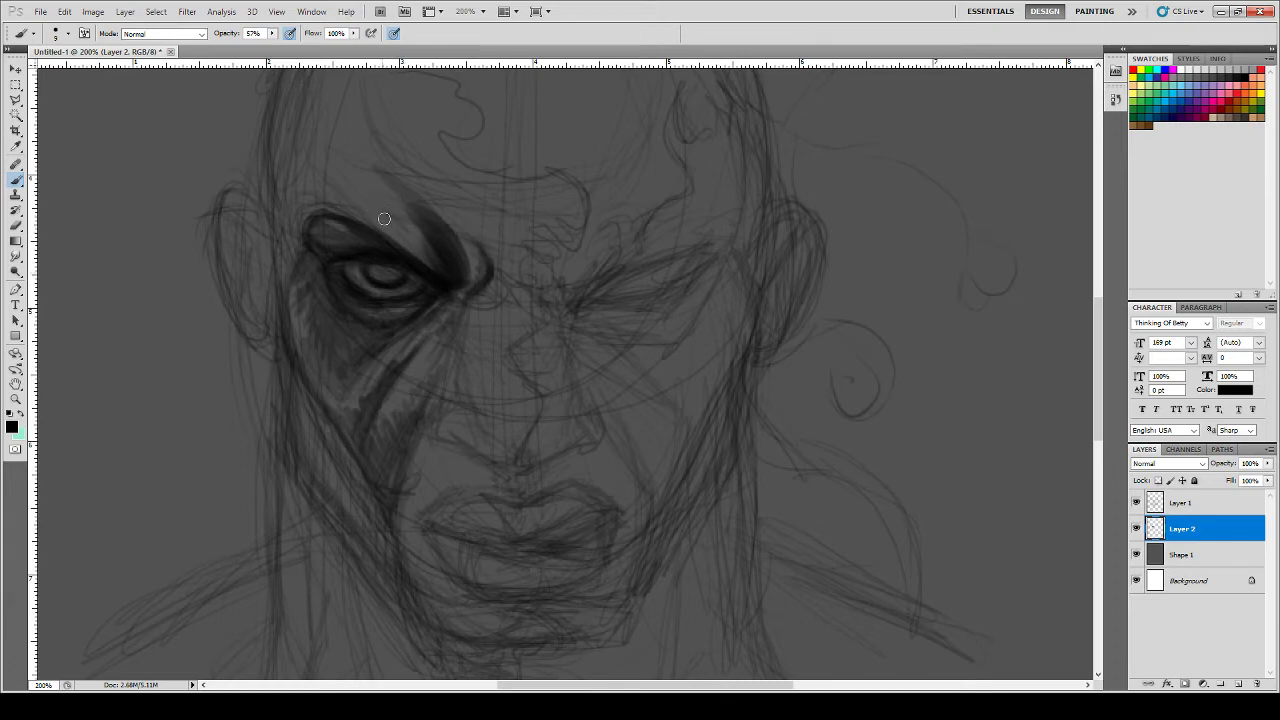
pyautogui.moveTo(371, 219)
pyautogui.mouseDown()
pyautogui.moveTo(335, 204)
pyautogui.moveTo(381, 213)
pyautogui.moveTo(398, 240)
pyautogui.moveTo(414, 229)
pyautogui.moveTo(363, 207)
pyautogui.moveTo(418, 264)
pyautogui.moveTo(320, 196)
pyautogui.moveTo(371, 234)
pyautogui.moveTo(294, 198)
pyautogui.moveTo(418, 253)
pyautogui.mouseUp()
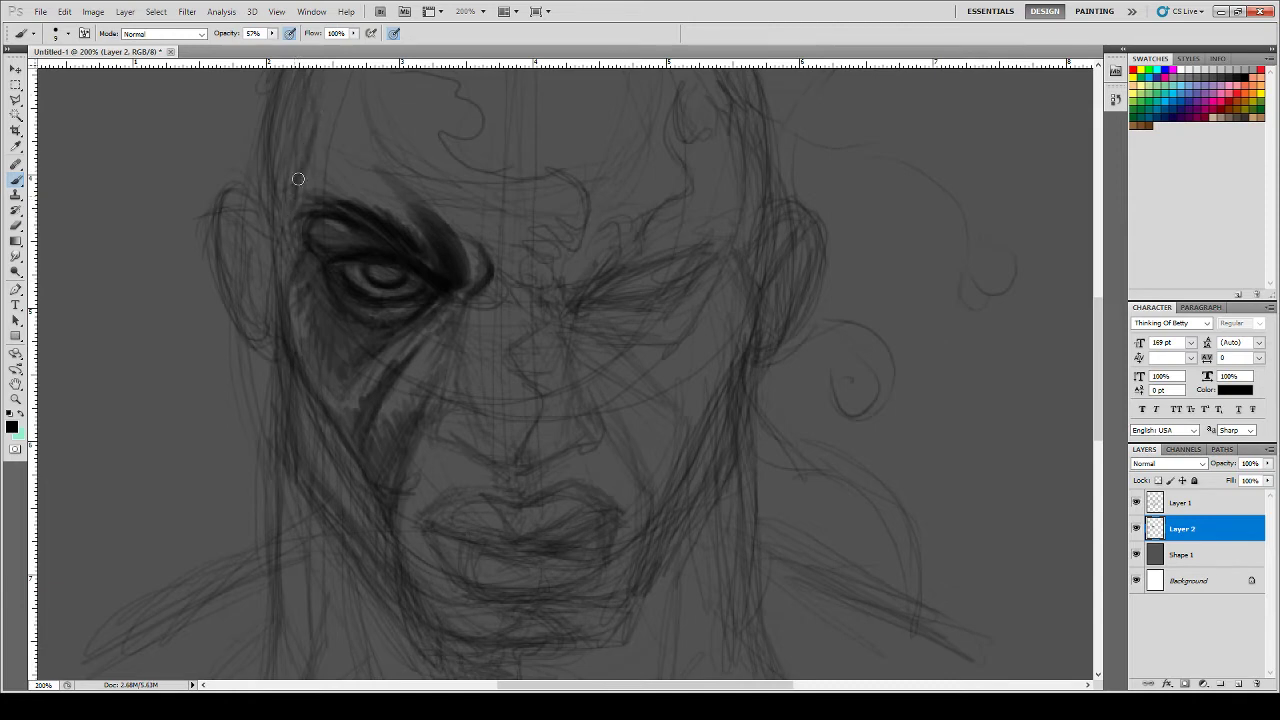
pyautogui.moveTo(303, 175)
pyautogui.mouseDown()
pyautogui.moveTo(325, 201)
pyautogui.moveTo(337, 186)
pyautogui.moveTo(353, 192)
pyautogui.moveTo(301, 175)
pyautogui.moveTo(307, 227)
pyautogui.mouseUp()
pyautogui.moveTo(294, 240)
pyautogui.mouseDown()
pyautogui.moveTo(298, 282)
pyautogui.moveTo(276, 185)
pyautogui.moveTo(290, 285)
pyautogui.mouseUp()
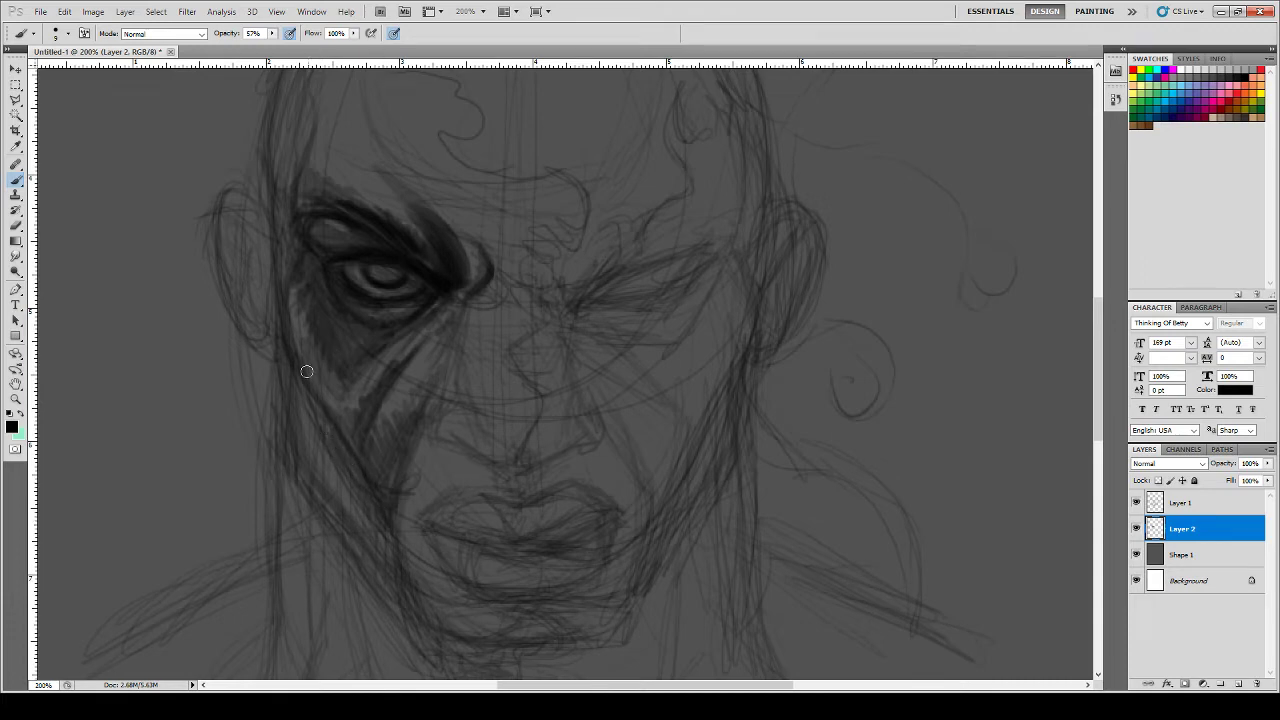
# - Darken the left side of the face from beside the ear along the jaw to the corner of the mouth
pyautogui.moveTo(270, 285); pyautogui.dragTo(274, 370)
pyautogui.moveTo(278, 314); pyautogui.dragTo(278, 412)
pyautogui.moveTo(274, 321); pyautogui.dragTo(275, 424)
pyautogui.moveTo(273, 370)
pyautogui.mouseDown()
pyautogui.moveTo(263, 426)
pyautogui.moveTo(306, 486)
pyautogui.mouseUp()
pyautogui.moveTo(277, 394)
pyautogui.mouseDown()
pyautogui.moveTo(266, 394)
pyautogui.moveTo(271, 305)
pyautogui.mouseUp()
pyautogui.moveTo(290, 372)
pyautogui.mouseDown()
pyautogui.moveTo(314, 442)
pyautogui.moveTo(326, 430)
pyautogui.moveTo(340, 447)
pyautogui.moveTo(300, 398)
pyautogui.moveTo(360, 478)
pyautogui.moveTo(286, 372)
pyautogui.moveTo(300, 465)
pyautogui.moveTo(314, 431)
pyautogui.moveTo(338, 507)
pyautogui.moveTo(359, 505)
pyautogui.moveTo(383, 543)
pyautogui.moveTo(430, 478)
pyautogui.moveTo(391, 529)
pyautogui.moveTo(398, 512)
pyautogui.moveTo(291, 391)
pyautogui.moveTo(359, 463)
pyautogui.moveTo(278, 350)
pyautogui.moveTo(322, 425)
pyautogui.mouseUp()
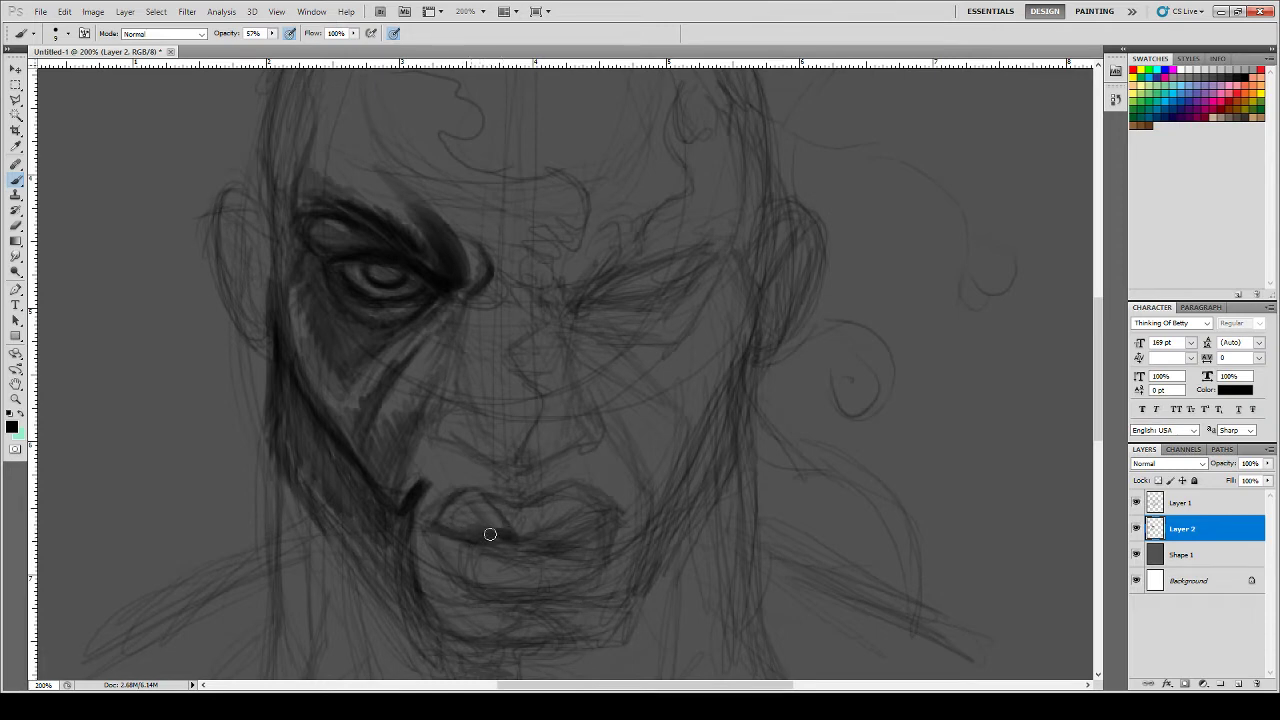
# - Paint the left half of the upper lip, then outline the left nostril and nose base with a finer brush
pyautogui.moveTo(472, 539)
pyautogui.mouseDown()
pyautogui.moveTo(477, 509)
pyautogui.moveTo(515, 534)
pyautogui.moveTo(517, 506)
pyautogui.moveTo(472, 490)
pyautogui.moveTo(431, 525)
pyautogui.moveTo(473, 538)
pyautogui.moveTo(465, 515)
pyautogui.moveTo(495, 532)
pyautogui.moveTo(473, 511)
pyautogui.moveTo(445, 520)
pyautogui.moveTo(480, 513)
pyautogui.moveTo(511, 542)
pyautogui.moveTo(500, 508)
pyautogui.moveTo(507, 528)
pyautogui.moveTo(492, 538)
pyautogui.moveTo(426, 528)
pyautogui.moveTo(497, 537)
pyautogui.moveTo(515, 503)
pyautogui.mouseUp()
pyautogui.press('[')
pyautogui.press('[')
pyautogui.press('[')
pyautogui.press('[')
pyautogui.press('[')
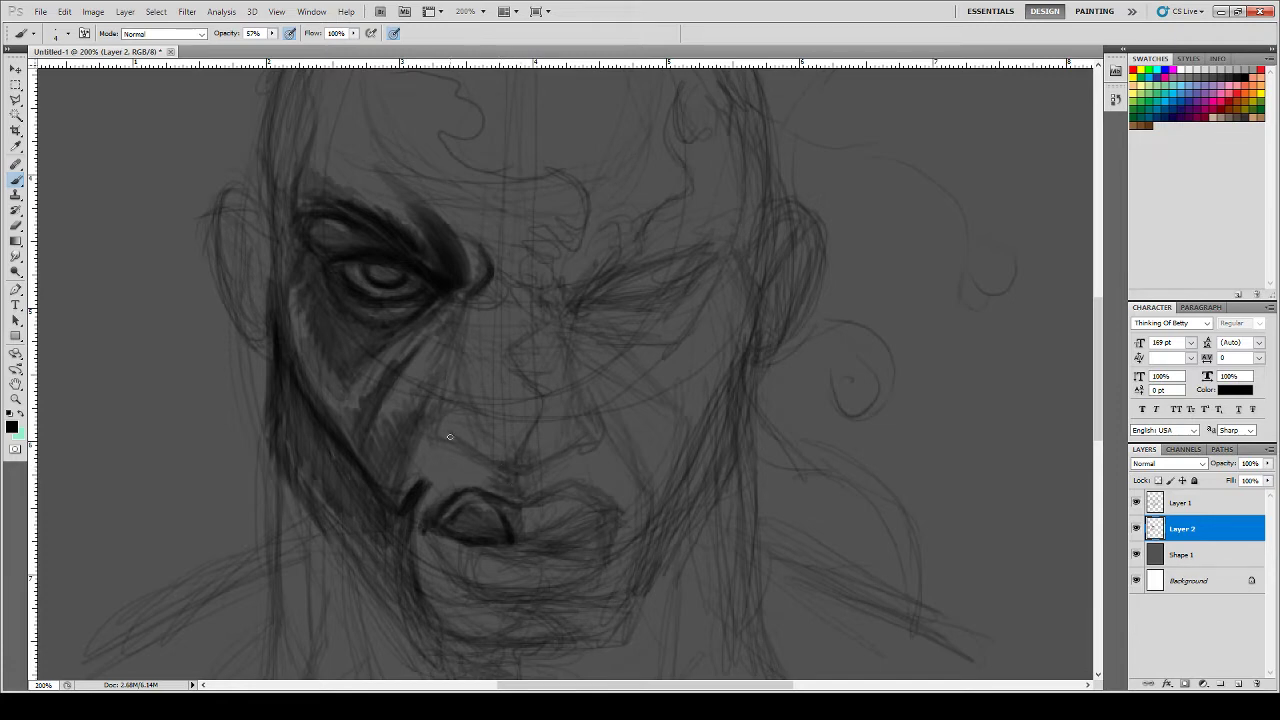
pyautogui.moveTo(502, 460); pyautogui.dragTo(449, 438)
pyautogui.moveTo(443, 392); pyautogui.dragTo(441, 427)
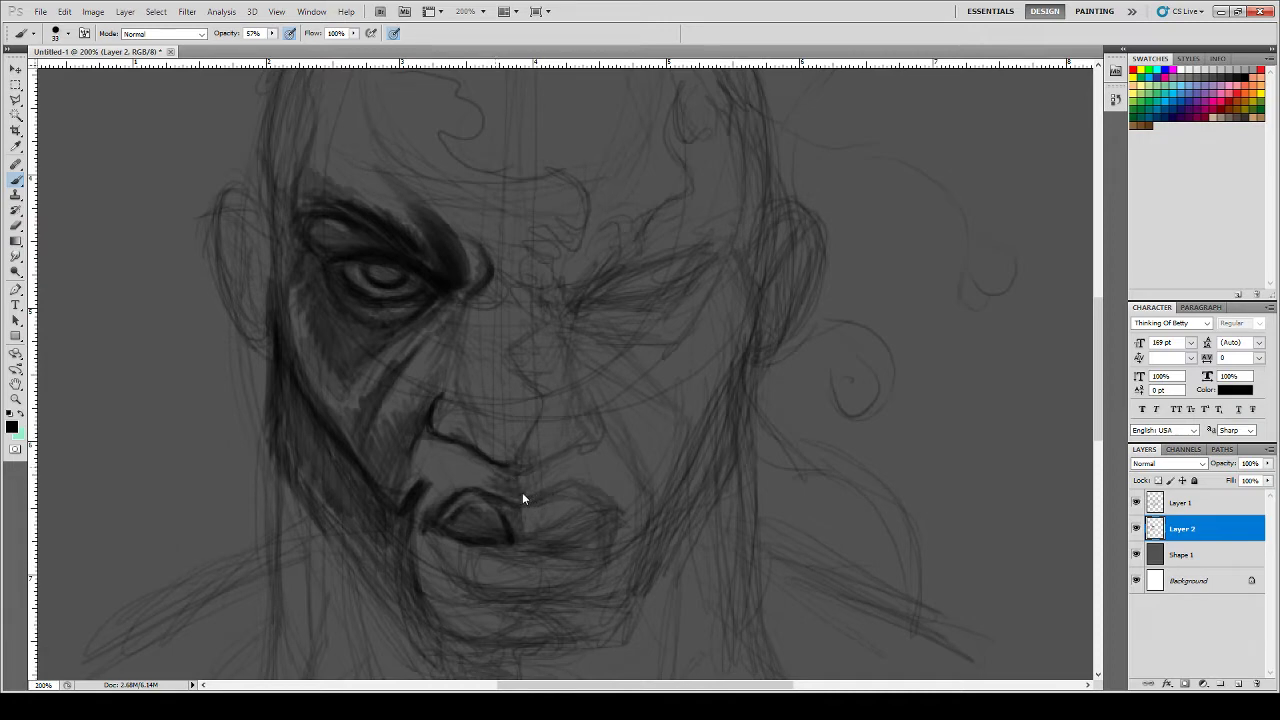
# - Reduce the brush to size 10 and shade the underside of the nose and the area above the upper lip
pyautogui.press('[')
pyautogui.press('[')
pyautogui.press('[')
pyautogui.press('[')
pyautogui.press('[')
pyautogui.press('[')
pyautogui.moveTo(472, 450); pyautogui.dragTo(494, 466)
pyautogui.press('[')
pyautogui.moveTo(481, 469)
pyautogui.mouseDown()
pyautogui.moveTo(422, 435)
pyautogui.moveTo(432, 469)
pyautogui.moveTo(456, 452)
pyautogui.moveTo(497, 488)
pyautogui.moveTo(434, 502)
pyautogui.moveTo(478, 493)
pyautogui.moveTo(460, 483)
pyautogui.moveTo(513, 497)
pyautogui.moveTo(485, 471)
pyautogui.moveTo(519, 475)
pyautogui.moveTo(457, 450)
pyautogui.moveTo(463, 489)
pyautogui.moveTo(442, 490)
pyautogui.moveTo(476, 482)
pyautogui.moveTo(443, 465)
pyautogui.mouseUp()
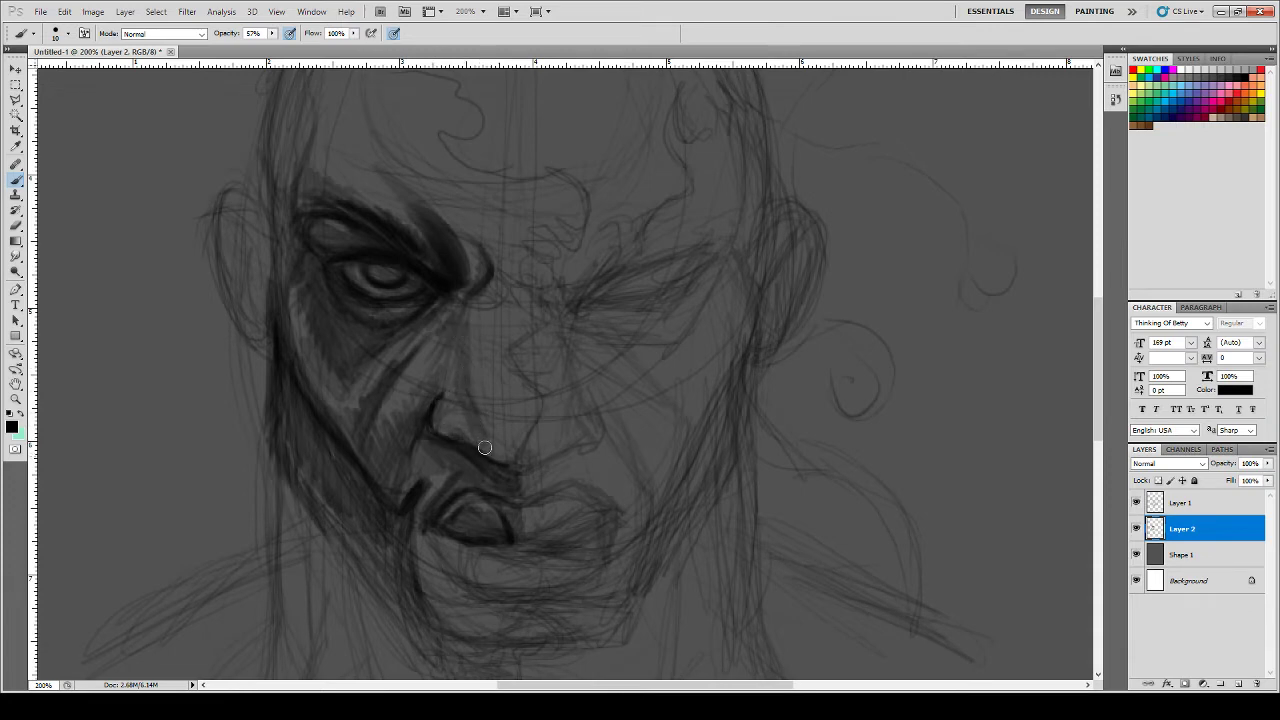
# - Shade the nose tip, the left side of the nose bridge and the crease between the brows
pyautogui.moveTo(492, 443)
pyautogui.mouseDown()
pyautogui.moveTo(515, 440)
pyautogui.moveTo(486, 437)
pyautogui.mouseUp()
pyautogui.moveTo(510, 393)
pyautogui.mouseDown()
pyautogui.moveTo(474, 387)
pyautogui.moveTo(484, 398)
pyautogui.moveTo(498, 365)
pyautogui.mouseUp()
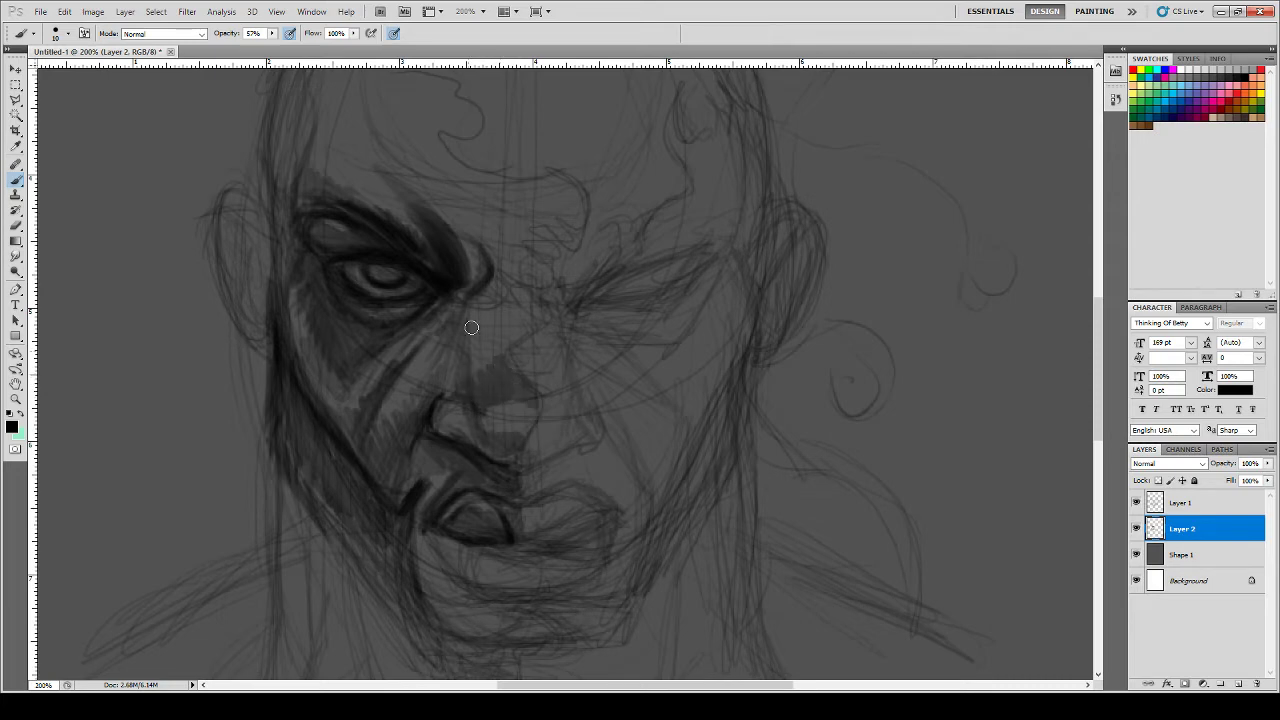
pyautogui.moveTo(500, 277)
pyautogui.mouseDown()
pyautogui.moveTo(450, 260)
pyautogui.moveTo(510, 291)
pyautogui.moveTo(504, 266)
pyautogui.moveTo(529, 283)
pyautogui.moveTo(505, 255)
pyautogui.moveTo(471, 400)
pyautogui.moveTo(495, 295)
pyautogui.mouseUp()
pyautogui.moveTo(466, 388); pyautogui.dragTo(466, 378)
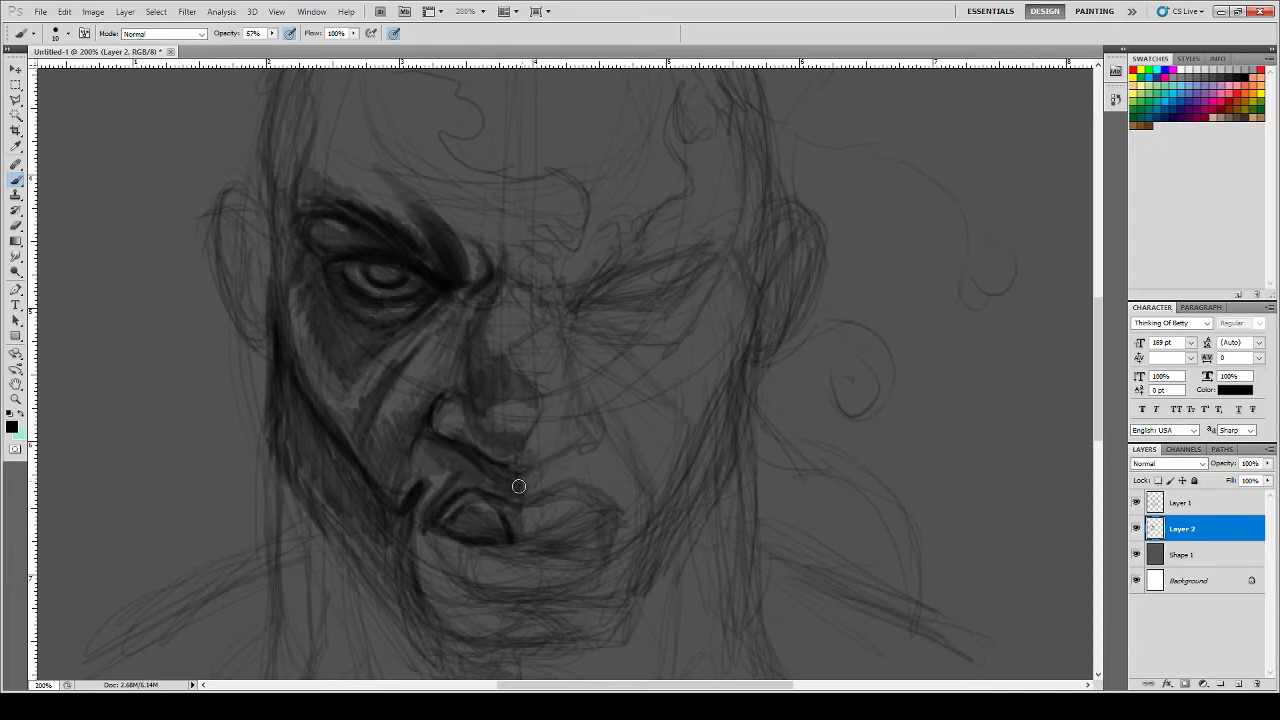
# - Shade the left half of the lower lip, the chin beneath it and the lower left jaw
pyautogui.moveTo(512, 535)
pyautogui.mouseDown()
pyautogui.moveTo(475, 549)
pyautogui.moveTo(484, 562)
pyautogui.moveTo(471, 569)
pyautogui.moveTo(490, 592)
pyautogui.mouseUp()
pyautogui.moveTo(440, 557)
pyautogui.mouseDown()
pyautogui.moveTo(473, 582)
pyautogui.moveTo(478, 548)
pyautogui.moveTo(467, 580)
pyautogui.moveTo(452, 540)
pyautogui.moveTo(480, 592)
pyautogui.moveTo(469, 577)
pyautogui.moveTo(482, 553)
pyautogui.moveTo(467, 575)
pyautogui.moveTo(525, 582)
pyautogui.moveTo(484, 576)
pyautogui.mouseUp()
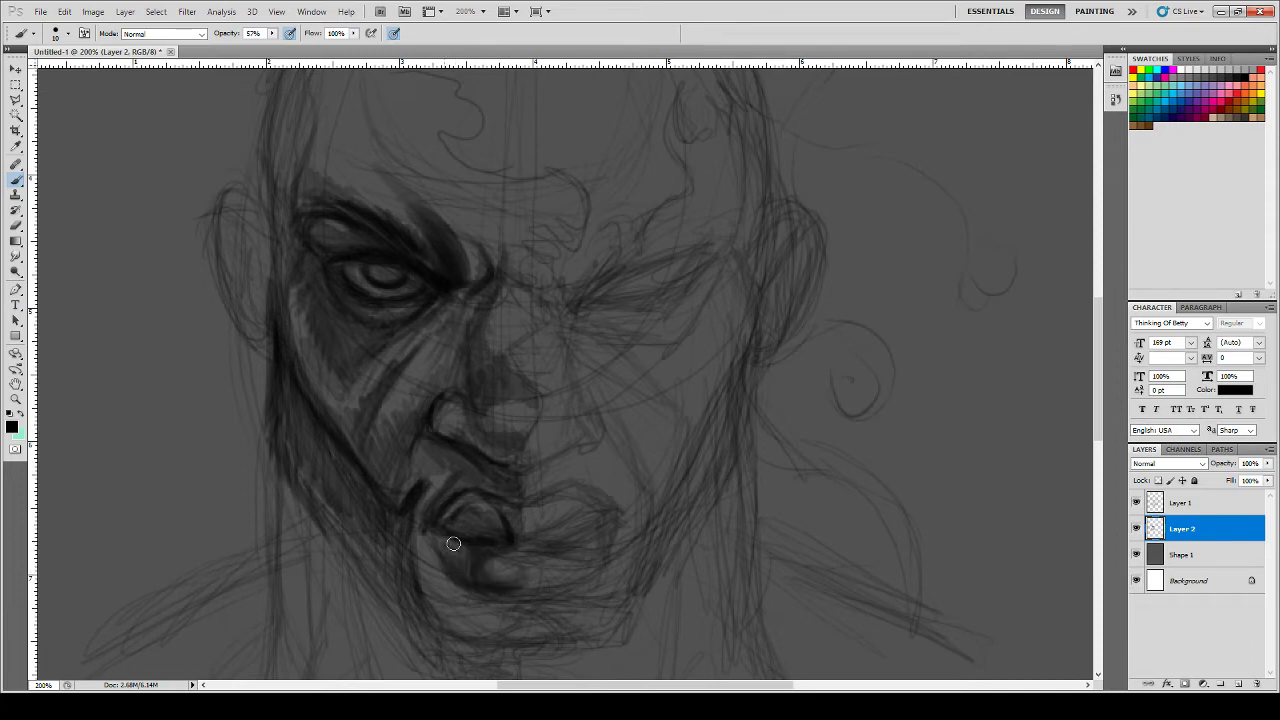
pyautogui.moveTo(486, 547)
pyautogui.mouseDown()
pyautogui.moveTo(514, 574)
pyautogui.moveTo(506, 555)
pyautogui.moveTo(461, 554)
pyautogui.moveTo(466, 596)
pyautogui.moveTo(450, 593)
pyautogui.moveTo(400, 526)
pyautogui.moveTo(458, 597)
pyautogui.moveTo(407, 547)
pyautogui.moveTo(410, 524)
pyautogui.moveTo(428, 589)
pyautogui.moveTo(437, 571)
pyautogui.moveTo(455, 593)
pyautogui.moveTo(490, 600)
pyautogui.moveTo(447, 607)
pyautogui.moveTo(421, 576)
pyautogui.mouseUp()
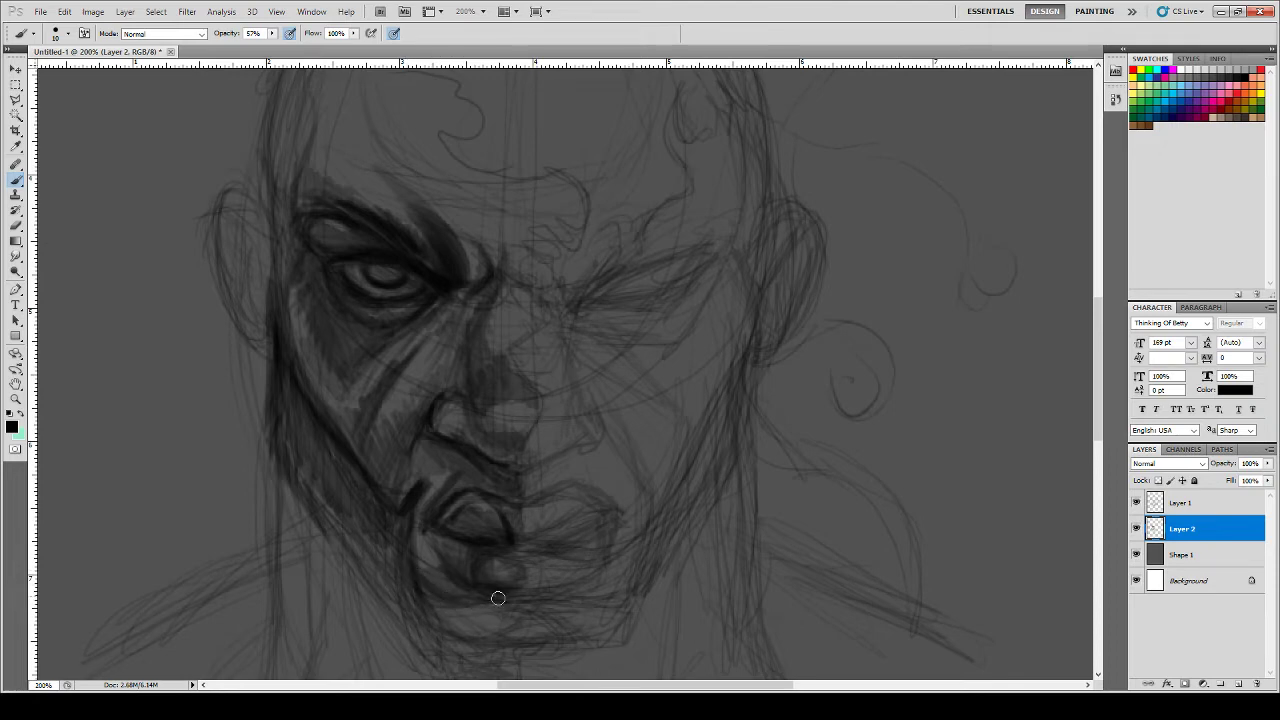
pyautogui.moveTo(502, 610)
pyautogui.mouseDown()
pyautogui.moveTo(433, 598)
pyautogui.moveTo(469, 628)
pyautogui.moveTo(496, 617)
pyautogui.moveTo(476, 597)
pyautogui.moveTo(441, 617)
pyautogui.mouseUp()
pyautogui.moveTo(417, 540)
pyautogui.mouseDown()
pyautogui.moveTo(441, 613)
pyautogui.moveTo(480, 627)
pyautogui.moveTo(497, 614)
pyautogui.moveTo(474, 632)
pyautogui.mouseUp()
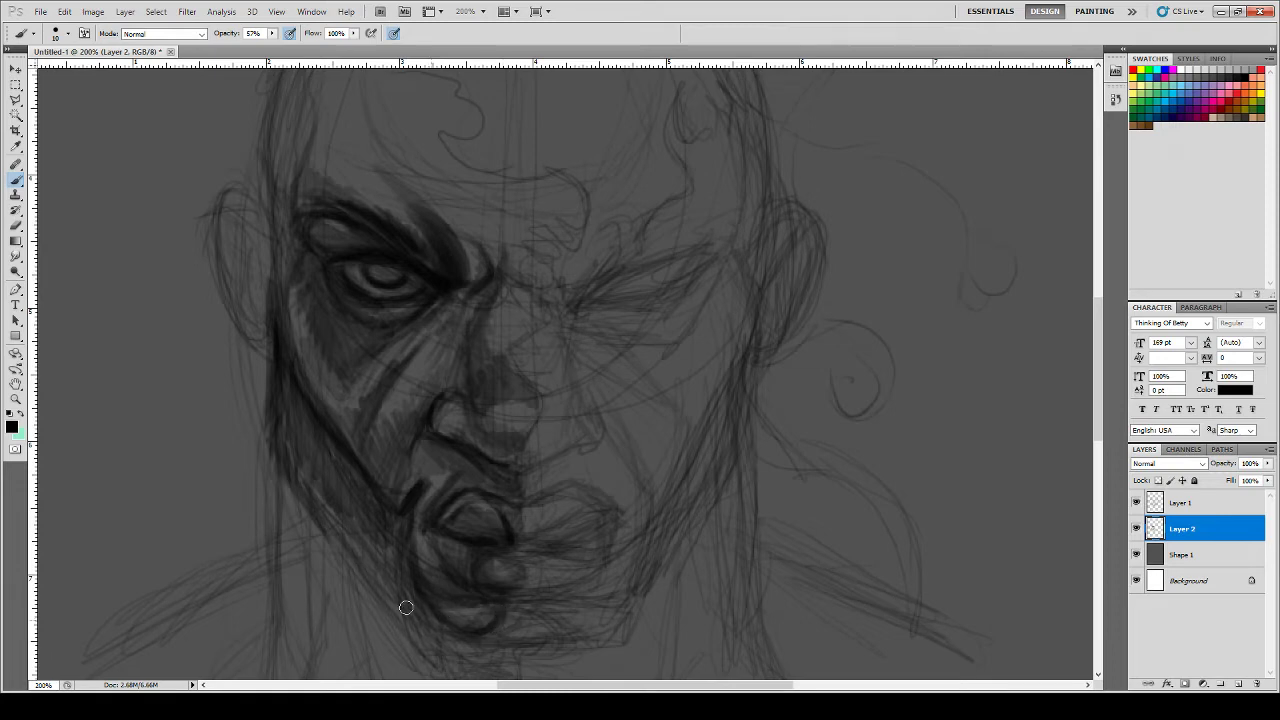
pyautogui.moveTo(374, 583)
pyautogui.mouseDown()
pyautogui.moveTo(295, 482)
pyautogui.moveTo(308, 493)
pyautogui.moveTo(283, 409)
pyautogui.moveTo(287, 339)
pyautogui.moveTo(313, 509)
pyautogui.moveTo(328, 530)
pyautogui.moveTo(344, 490)
pyautogui.moveTo(360, 498)
pyautogui.moveTo(382, 562)
pyautogui.moveTo(398, 554)
pyautogui.moveTo(435, 638)
pyautogui.moveTo(470, 632)
pyautogui.moveTo(433, 647)
pyautogui.moveTo(446, 662)
pyautogui.moveTo(470, 662)
pyautogui.moveTo(462, 640)
pyautogui.moveTo(423, 626)
pyautogui.moveTo(452, 668)
pyautogui.moveTo(467, 665)
pyautogui.moveTo(399, 619)
pyautogui.moveTo(372, 540)
pyautogui.moveTo(413, 624)
pyautogui.moveTo(350, 517)
pyautogui.moveTo(396, 537)
pyautogui.mouseUp()
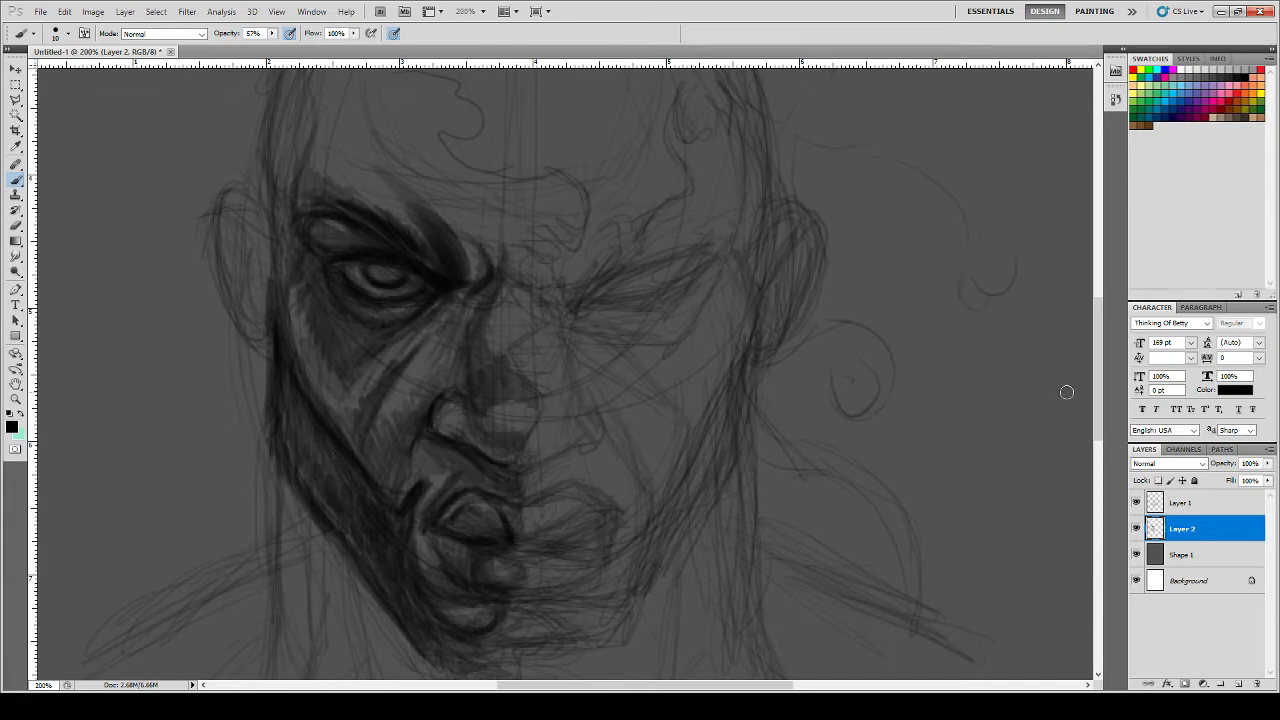
# - Paint shadow over the left side of the forehead and scalp down to the brow, enlarging the brush to size 23
pyautogui.moveTo(1098, 377); pyautogui.dragTo(1097, 353)
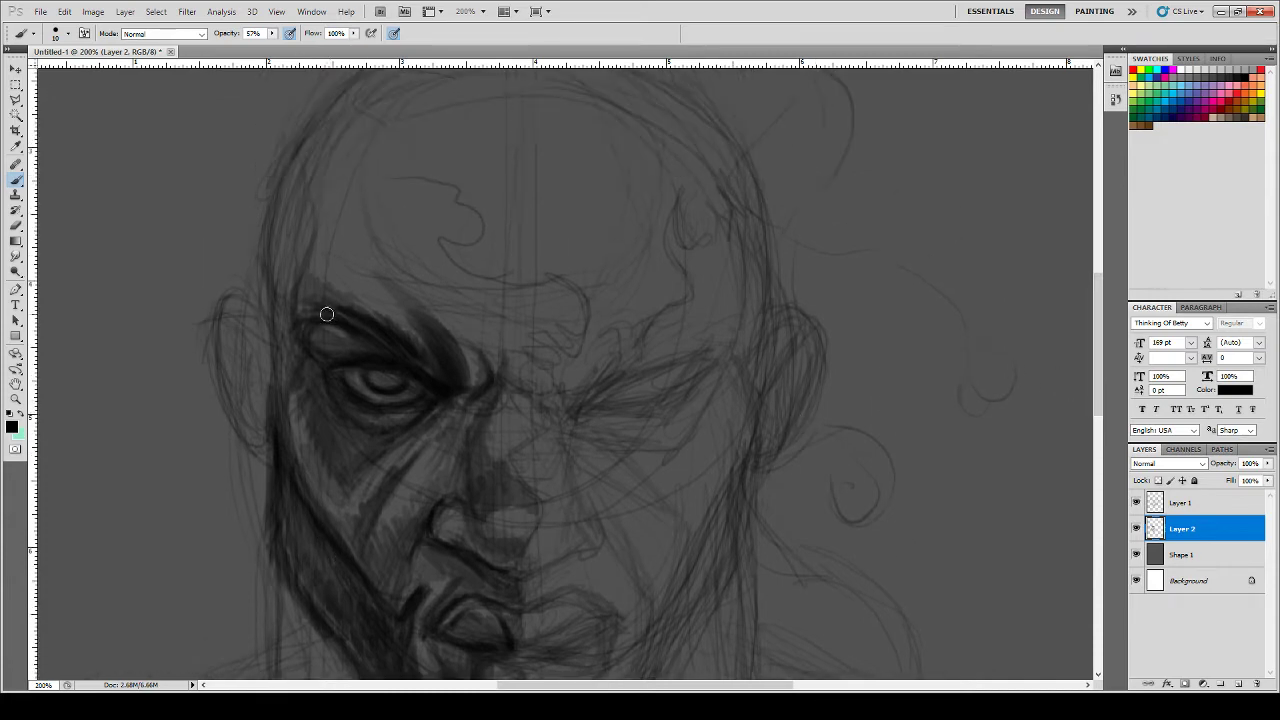
pyautogui.hotkey('ctrl', '-')
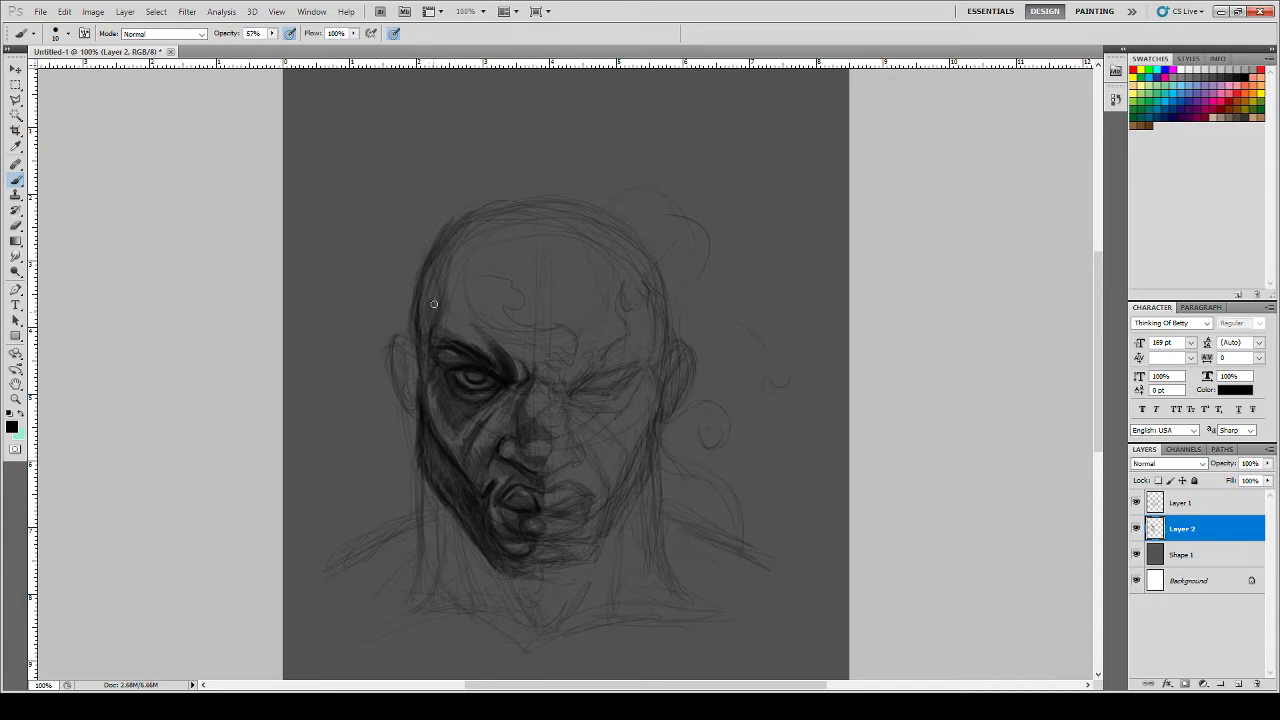
pyautogui.moveTo(440, 294); pyautogui.dragTo(448, 301)
pyautogui.press(']')
pyautogui.moveTo(480, 331)
pyautogui.mouseDown()
pyautogui.moveTo(450, 292)
pyautogui.moveTo(440, 324)
pyautogui.moveTo(464, 305)
pyautogui.moveTo(476, 335)
pyautogui.moveTo(565, 354)
pyautogui.moveTo(508, 347)
pyautogui.moveTo(521, 374)
pyautogui.moveTo(553, 372)
pyautogui.moveTo(514, 367)
pyautogui.moveTo(474, 312)
pyautogui.moveTo(556, 330)
pyautogui.moveTo(479, 312)
pyautogui.moveTo(456, 279)
pyautogui.moveTo(473, 302)
pyautogui.moveTo(466, 276)
pyautogui.moveTo(487, 240)
pyautogui.moveTo(472, 305)
pyautogui.moveTo(462, 291)
pyautogui.moveTo(478, 316)
pyautogui.moveTo(485, 302)
pyautogui.moveTo(518, 324)
pyautogui.moveTo(468, 296)
pyautogui.moveTo(480, 327)
pyautogui.moveTo(466, 298)
pyautogui.moveTo(446, 329)
pyautogui.moveTo(449, 305)
pyautogui.moveTo(475, 305)
pyautogui.moveTo(457, 274)
pyautogui.moveTo(475, 273)
pyautogui.moveTo(480, 247)
pyautogui.moveTo(438, 281)
pyautogui.moveTo(457, 251)
pyautogui.moveTo(455, 319)
pyautogui.mouseUp()
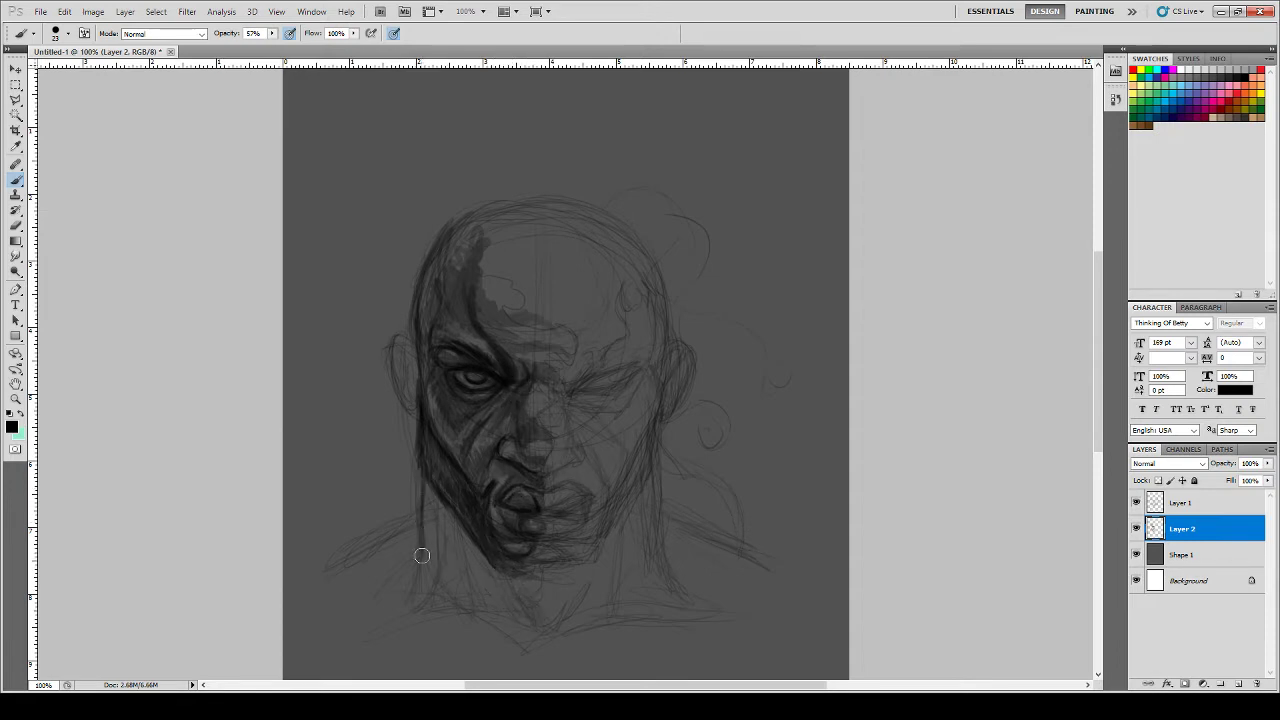
# - Shade the left side of the neck, the throat, the collarbone and the left shoulder in broad dark strokes
pyautogui.moveTo(422, 555); pyautogui.dragTo(419, 574)
pyautogui.moveTo(425, 501); pyautogui.dragTo(416, 590)
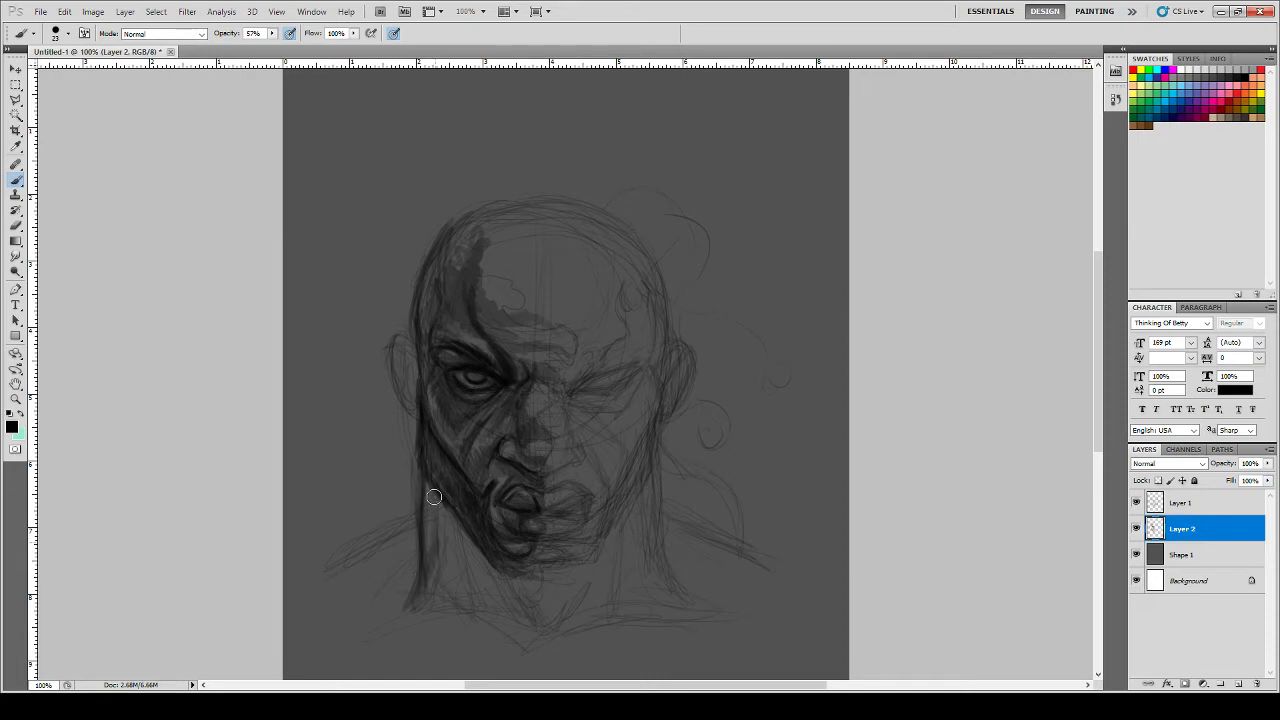
pyautogui.moveTo(435, 497)
pyautogui.mouseDown()
pyautogui.moveTo(435, 549)
pyautogui.moveTo(410, 602)
pyautogui.moveTo(446, 589)
pyautogui.moveTo(471, 611)
pyautogui.moveTo(446, 586)
pyautogui.moveTo(458, 587)
pyautogui.moveTo(480, 613)
pyautogui.moveTo(431, 483)
pyautogui.moveTo(521, 620)
pyautogui.moveTo(504, 572)
pyautogui.moveTo(521, 610)
pyautogui.moveTo(510, 580)
pyautogui.mouseUp()
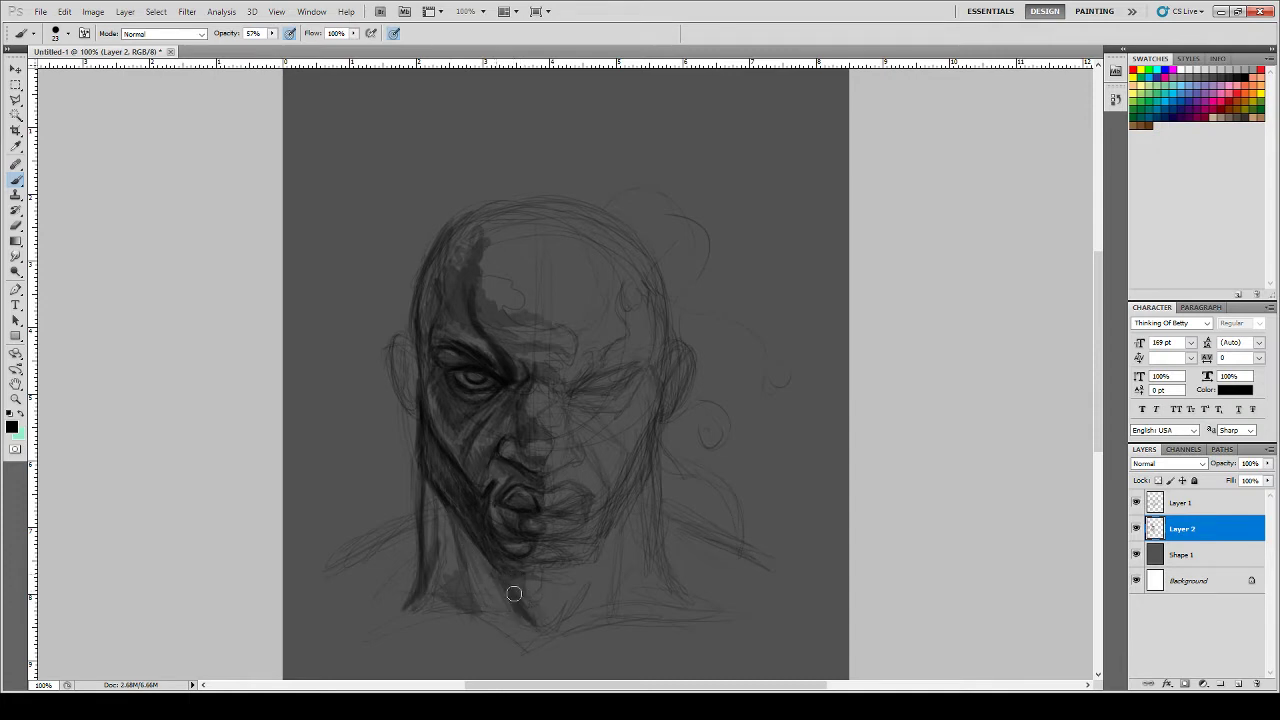
pyautogui.moveTo(513, 594)
pyautogui.mouseDown()
pyautogui.moveTo(468, 602)
pyautogui.moveTo(520, 624)
pyautogui.moveTo(482, 600)
pyautogui.moveTo(497, 602)
pyautogui.moveTo(484, 557)
pyautogui.moveTo(480, 591)
pyautogui.moveTo(455, 572)
pyautogui.moveTo(463, 603)
pyautogui.moveTo(446, 520)
pyautogui.moveTo(438, 599)
pyautogui.moveTo(453, 510)
pyautogui.moveTo(444, 606)
pyautogui.moveTo(500, 628)
pyautogui.moveTo(486, 610)
pyautogui.moveTo(351, 602)
pyautogui.moveTo(458, 601)
pyautogui.moveTo(509, 624)
pyautogui.moveTo(360, 603)
pyautogui.moveTo(389, 595)
pyautogui.moveTo(402, 562)
pyautogui.moveTo(415, 578)
pyautogui.moveTo(373, 598)
pyautogui.moveTo(417, 558)
pyautogui.moveTo(368, 596)
pyautogui.moveTo(411, 549)
pyautogui.moveTo(400, 566)
pyautogui.moveTo(420, 566)
pyautogui.moveTo(421, 538)
pyautogui.moveTo(361, 559)
pyautogui.moveTo(405, 524)
pyautogui.moveTo(335, 563)
pyautogui.moveTo(410, 518)
pyautogui.moveTo(324, 570)
pyautogui.moveTo(410, 514)
pyautogui.moveTo(319, 581)
pyautogui.moveTo(412, 527)
pyautogui.moveTo(360, 600)
pyautogui.moveTo(394, 583)
pyautogui.moveTo(392, 544)
pyautogui.mouseUp()
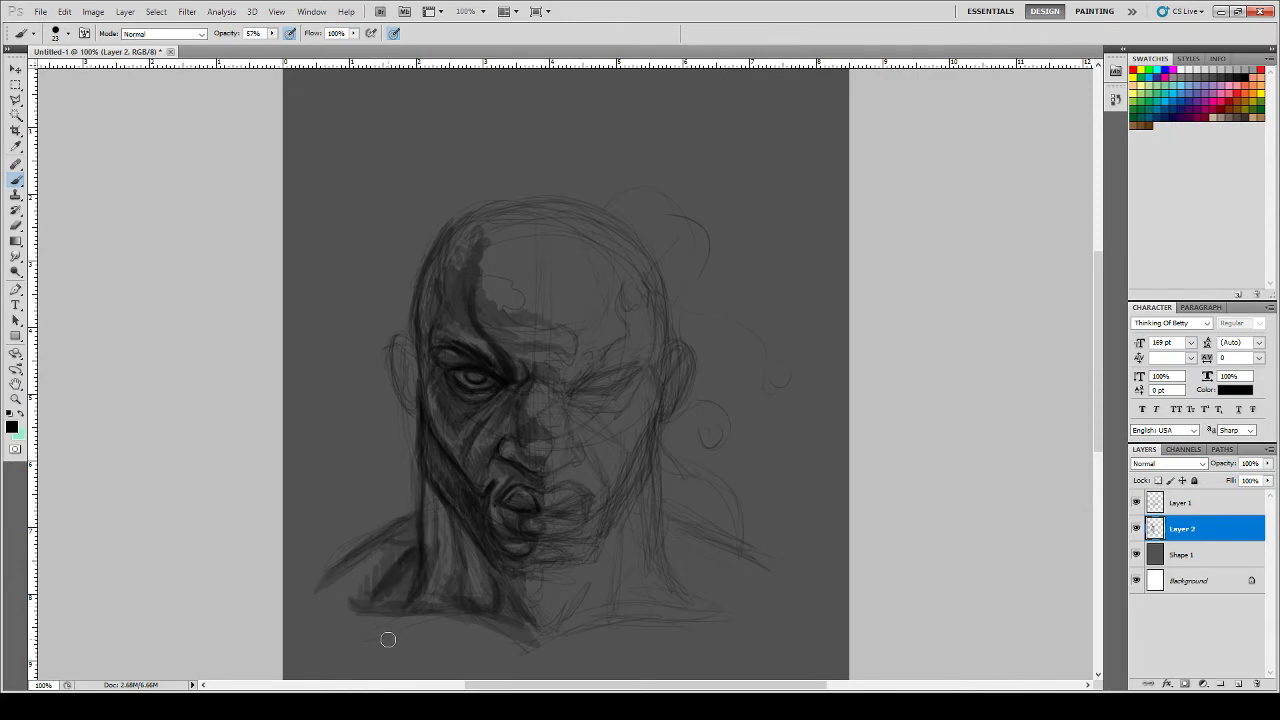
# - Paint the outline and inner folds of the left ear with a smaller brush
pyautogui.hotkey('ctrl', '+')
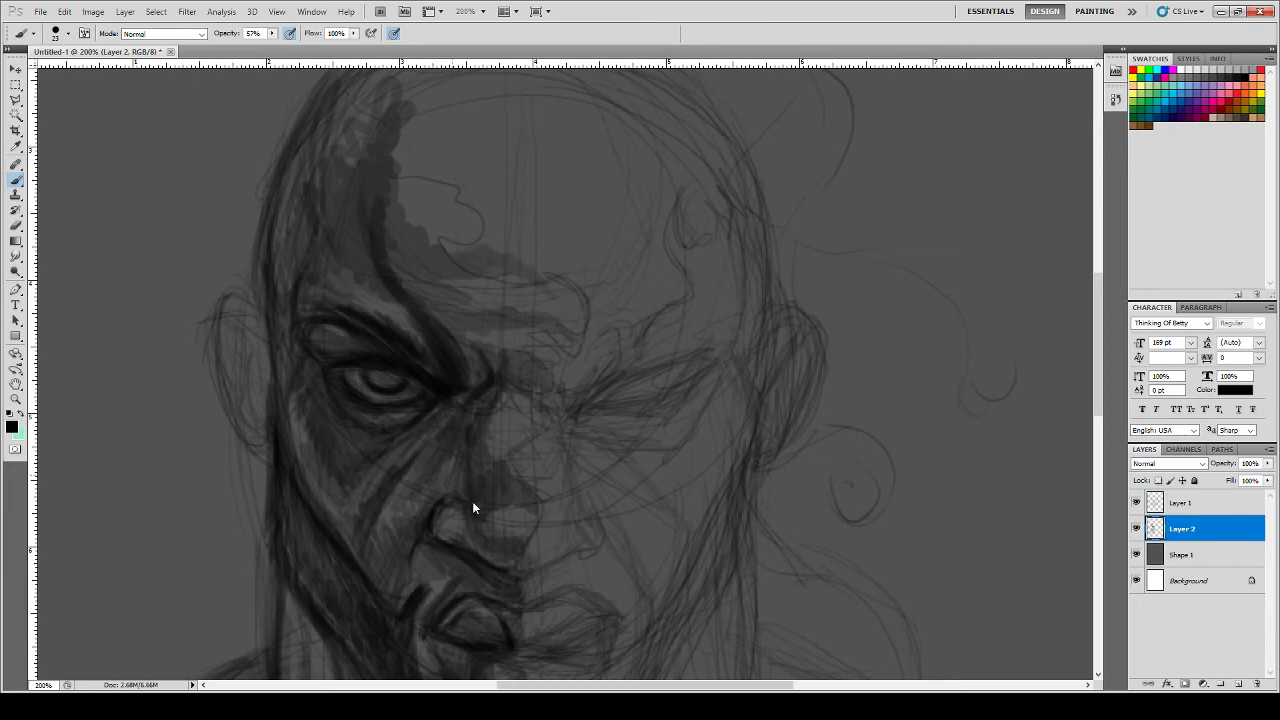
pyautogui.press('[')
pyautogui.press('[')
pyautogui.press('[')
pyautogui.press('[')
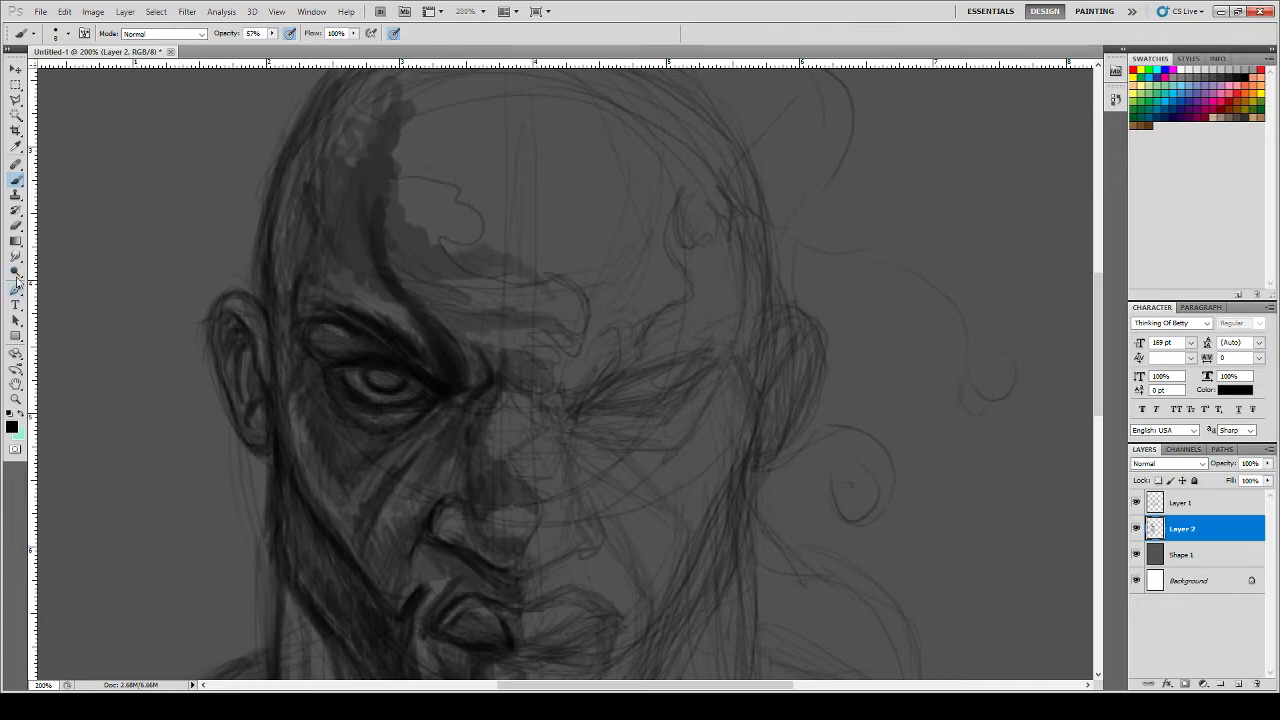
# - Blend the shadows of the left forehead and inner brow with the Smudge tool at size 17 and 46% strength
pyautogui.click(16, 256)
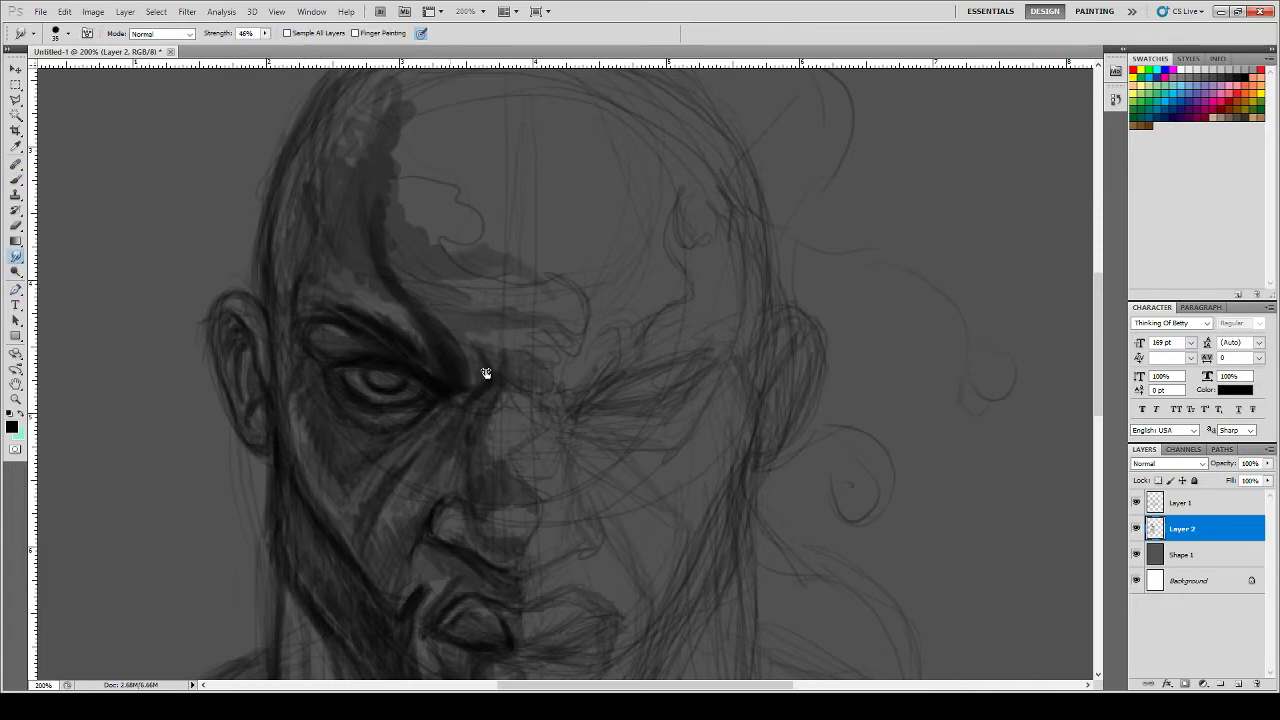
pyautogui.moveTo(485, 360); pyautogui.dragTo(480, 388)
pyautogui.moveTo(413, 264)
pyautogui.mouseDown()
pyautogui.moveTo(430, 273)
pyautogui.moveTo(406, 276)
pyautogui.moveTo(406, 260)
pyautogui.moveTo(434, 289)
pyautogui.moveTo(502, 316)
pyautogui.moveTo(437, 306)
pyautogui.moveTo(449, 266)
pyautogui.moveTo(476, 292)
pyautogui.moveTo(374, 289)
pyautogui.moveTo(408, 334)
pyautogui.mouseUp()
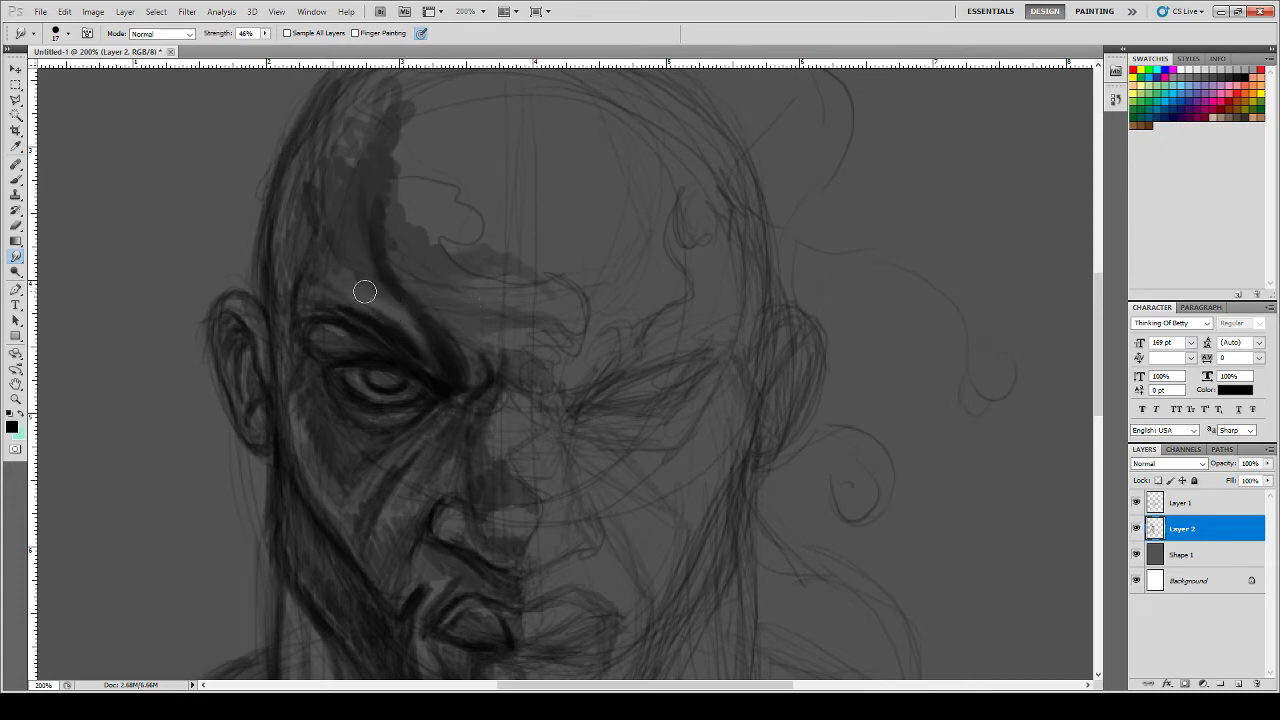
pyautogui.moveTo(328, 297)
pyautogui.mouseDown()
pyautogui.moveTo(319, 264)
pyautogui.moveTo(326, 289)
pyautogui.moveTo(339, 268)
pyautogui.moveTo(437, 371)
pyautogui.mouseUp()
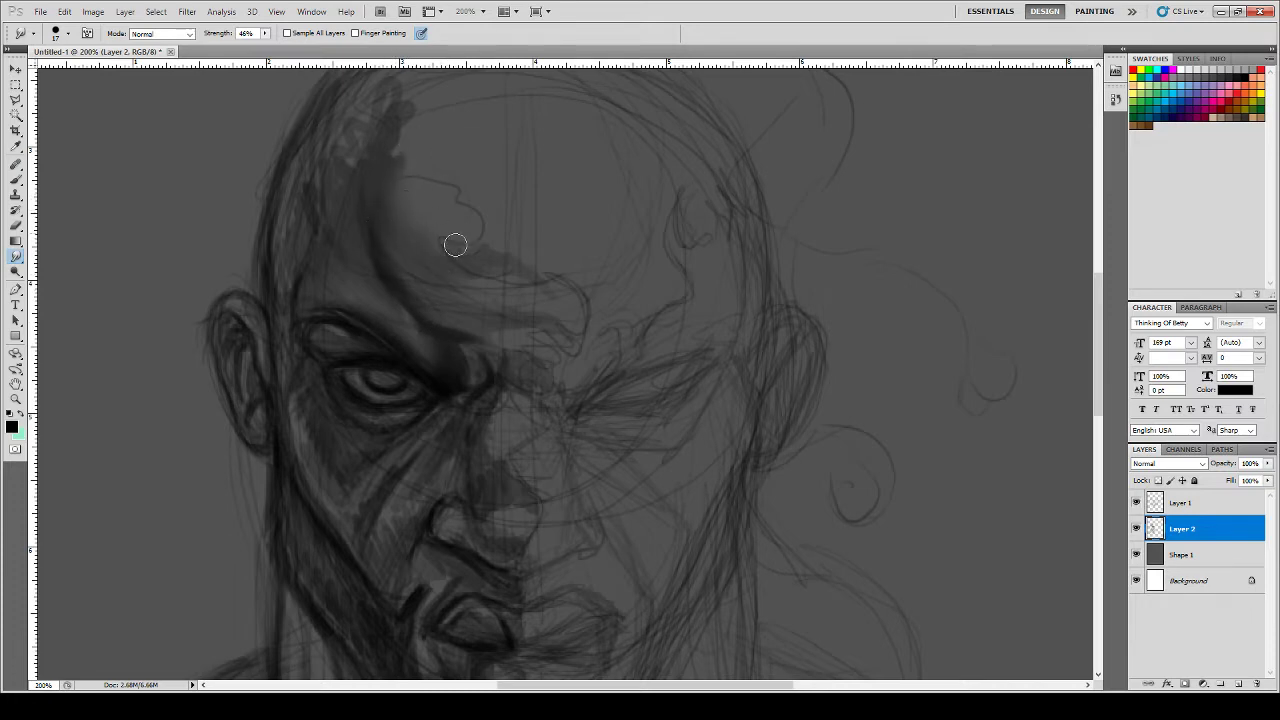
pyautogui.moveTo(455, 245)
pyautogui.mouseDown()
pyautogui.moveTo(491, 248)
pyautogui.moveTo(543, 268)
pyautogui.moveTo(462, 278)
pyautogui.moveTo(482, 298)
pyautogui.moveTo(430, 305)
pyautogui.moveTo(395, 281)
pyautogui.moveTo(432, 327)
pyautogui.moveTo(400, 313)
pyautogui.moveTo(445, 357)
pyautogui.mouseUp()
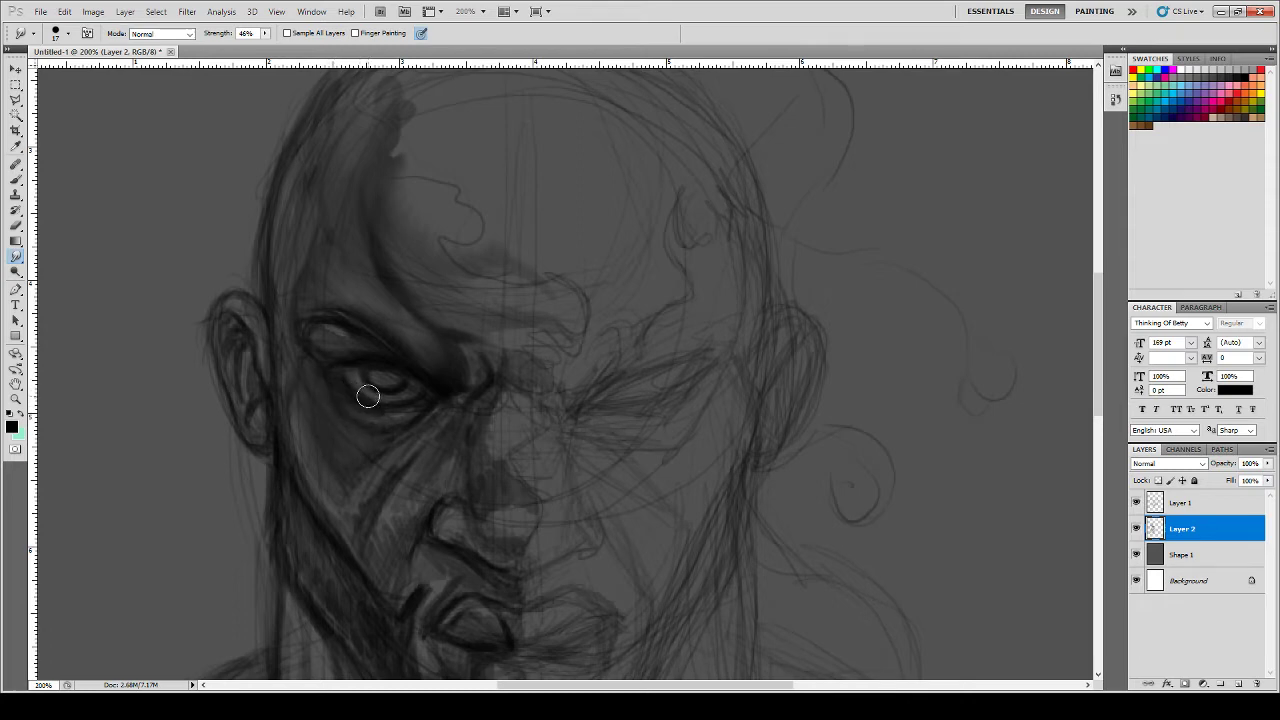
# - Smudge the shading of the left eye, its lower lid and the area under the outer brow smooth
pyautogui.moveTo(404, 389)
pyautogui.mouseDown()
pyautogui.moveTo(375, 406)
pyautogui.moveTo(352, 370)
pyautogui.mouseUp()
pyautogui.moveTo(380, 425)
pyautogui.mouseDown()
pyautogui.moveTo(430, 398)
pyautogui.moveTo(394, 408)
pyautogui.moveTo(395, 397)
pyautogui.moveTo(358, 390)
pyautogui.moveTo(372, 399)
pyautogui.moveTo(353, 369)
pyautogui.moveTo(397, 395)
pyautogui.moveTo(408, 386)
pyautogui.moveTo(370, 397)
pyautogui.moveTo(396, 396)
pyautogui.moveTo(352, 381)
pyautogui.moveTo(363, 398)
pyautogui.moveTo(357, 363)
pyautogui.moveTo(350, 378)
pyautogui.moveTo(367, 377)
pyautogui.moveTo(347, 378)
pyautogui.moveTo(388, 387)
pyautogui.moveTo(369, 403)
pyautogui.moveTo(421, 382)
pyautogui.moveTo(372, 377)
pyautogui.moveTo(388, 386)
pyautogui.moveTo(322, 335)
pyautogui.moveTo(380, 356)
pyautogui.mouseUp()
pyautogui.moveTo(321, 325)
pyautogui.mouseDown()
pyautogui.moveTo(324, 353)
pyautogui.moveTo(327, 326)
pyautogui.moveTo(386, 348)
pyautogui.moveTo(324, 321)
pyautogui.mouseUp()
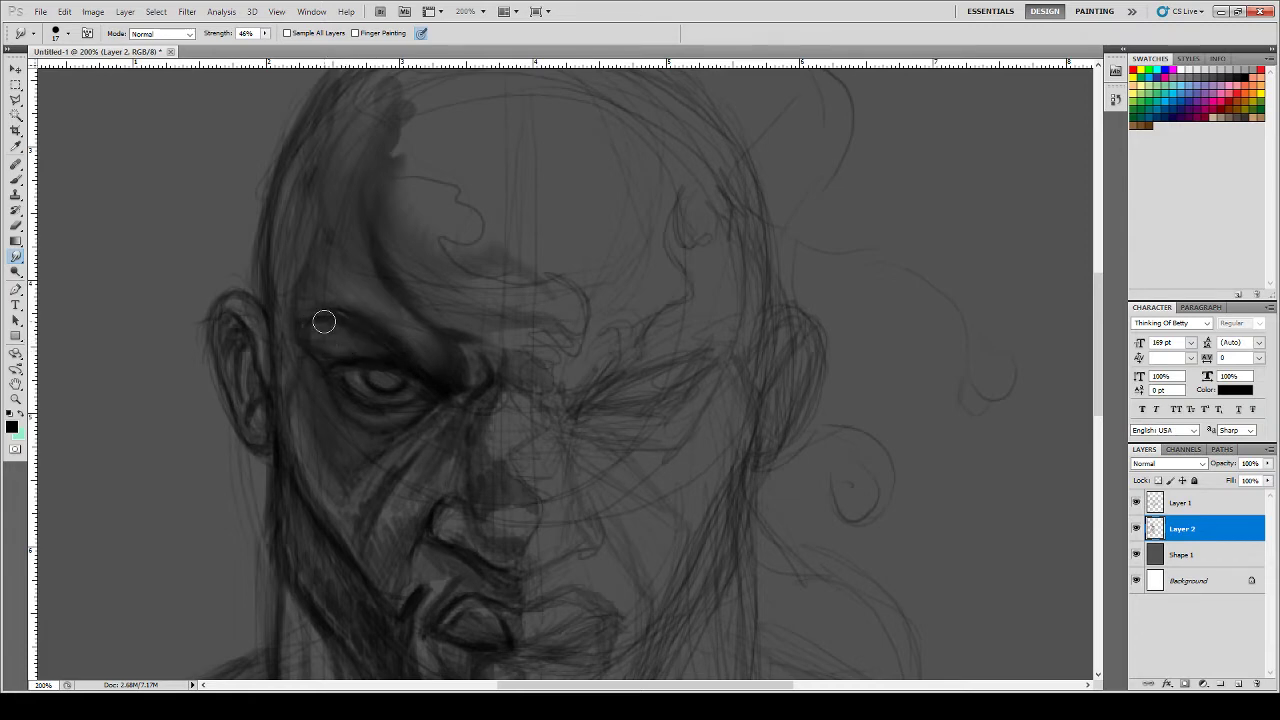
# - Smudge the shading of the left brow, cheek, mouth, neck, shoulder and forehead smooth at 46% strength, using size 25 for the neck
pyautogui.moveTo(389, 463)
pyautogui.mouseDown()
pyautogui.moveTo(471, 387)
pyautogui.moveTo(362, 532)
pyautogui.moveTo(358, 506)
pyautogui.moveTo(342, 514)
pyautogui.moveTo(345, 492)
pyautogui.moveTo(360, 501)
pyautogui.moveTo(476, 382)
pyautogui.moveTo(433, 475)
pyautogui.moveTo(390, 511)
pyautogui.moveTo(380, 569)
pyautogui.moveTo(406, 501)
pyautogui.moveTo(418, 512)
pyautogui.moveTo(451, 474)
pyautogui.moveTo(457, 494)
pyautogui.moveTo(469, 442)
pyautogui.moveTo(488, 445)
pyautogui.moveTo(506, 405)
pyautogui.moveTo(488, 475)
pyautogui.moveTo(536, 508)
pyautogui.moveTo(490, 517)
pyautogui.moveTo(510, 550)
pyautogui.moveTo(521, 545)
pyautogui.moveTo(505, 519)
pyautogui.moveTo(511, 507)
pyautogui.moveTo(531, 525)
pyautogui.moveTo(524, 501)
pyautogui.moveTo(458, 530)
pyautogui.moveTo(449, 512)
pyautogui.moveTo(452, 536)
pyautogui.moveTo(460, 517)
pyautogui.moveTo(489, 549)
pyautogui.moveTo(493, 591)
pyautogui.moveTo(503, 586)
pyautogui.moveTo(426, 551)
pyautogui.moveTo(446, 583)
pyautogui.moveTo(426, 620)
pyautogui.moveTo(457, 583)
pyautogui.moveTo(492, 599)
pyautogui.moveTo(453, 612)
pyautogui.moveTo(453, 628)
pyautogui.moveTo(480, 627)
pyautogui.moveTo(453, 637)
pyautogui.moveTo(420, 583)
pyautogui.moveTo(403, 596)
pyautogui.moveTo(366, 566)
pyautogui.moveTo(394, 586)
pyautogui.moveTo(431, 580)
pyautogui.moveTo(414, 643)
pyautogui.moveTo(415, 597)
pyautogui.moveTo(434, 583)
pyautogui.moveTo(380, 603)
pyautogui.moveTo(287, 527)
pyautogui.moveTo(283, 551)
pyautogui.moveTo(317, 586)
pyautogui.moveTo(334, 580)
pyautogui.moveTo(381, 641)
pyautogui.moveTo(309, 563)
pyautogui.moveTo(340, 634)
pyautogui.moveTo(366, 654)
pyautogui.moveTo(287, 481)
pyautogui.moveTo(247, 427)
pyautogui.moveTo(256, 433)
pyautogui.moveTo(261, 409)
pyautogui.moveTo(267, 431)
pyautogui.moveTo(246, 385)
pyautogui.moveTo(247, 353)
pyautogui.moveTo(245, 369)
pyautogui.moveTo(262, 354)
pyautogui.moveTo(223, 329)
pyautogui.mouseUp()
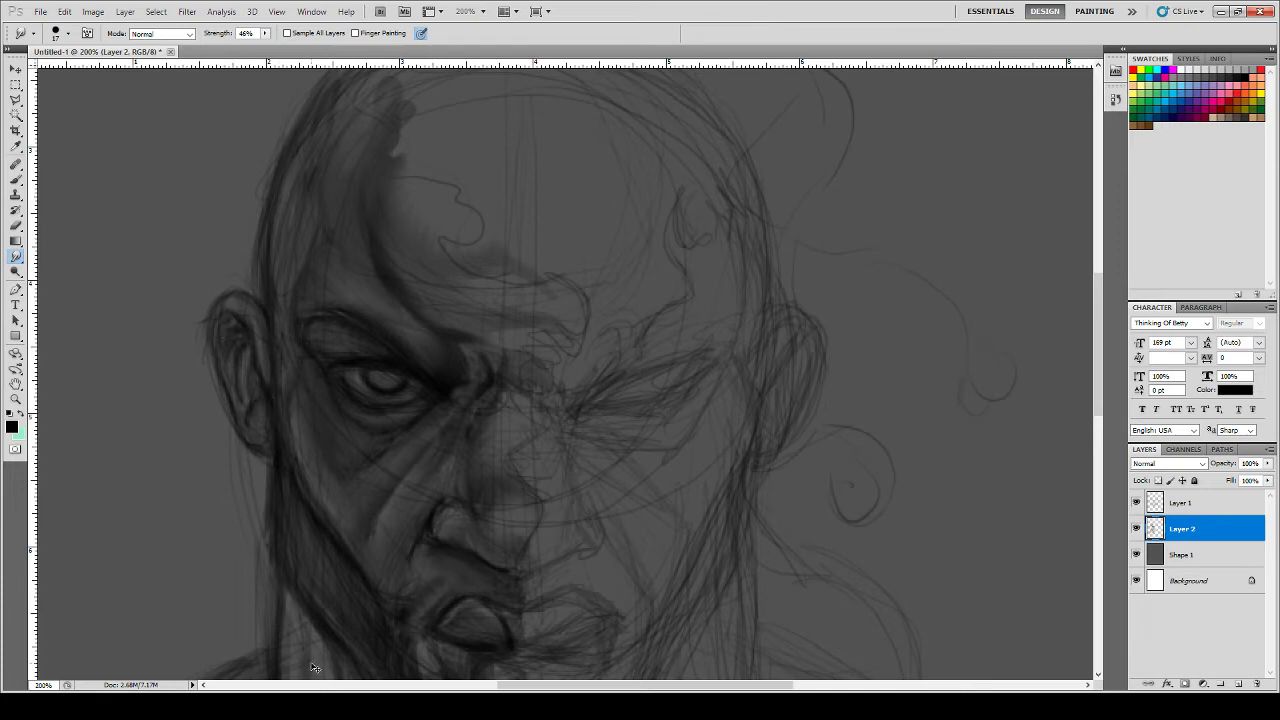
pyautogui.hotkey('ctrl', '-')
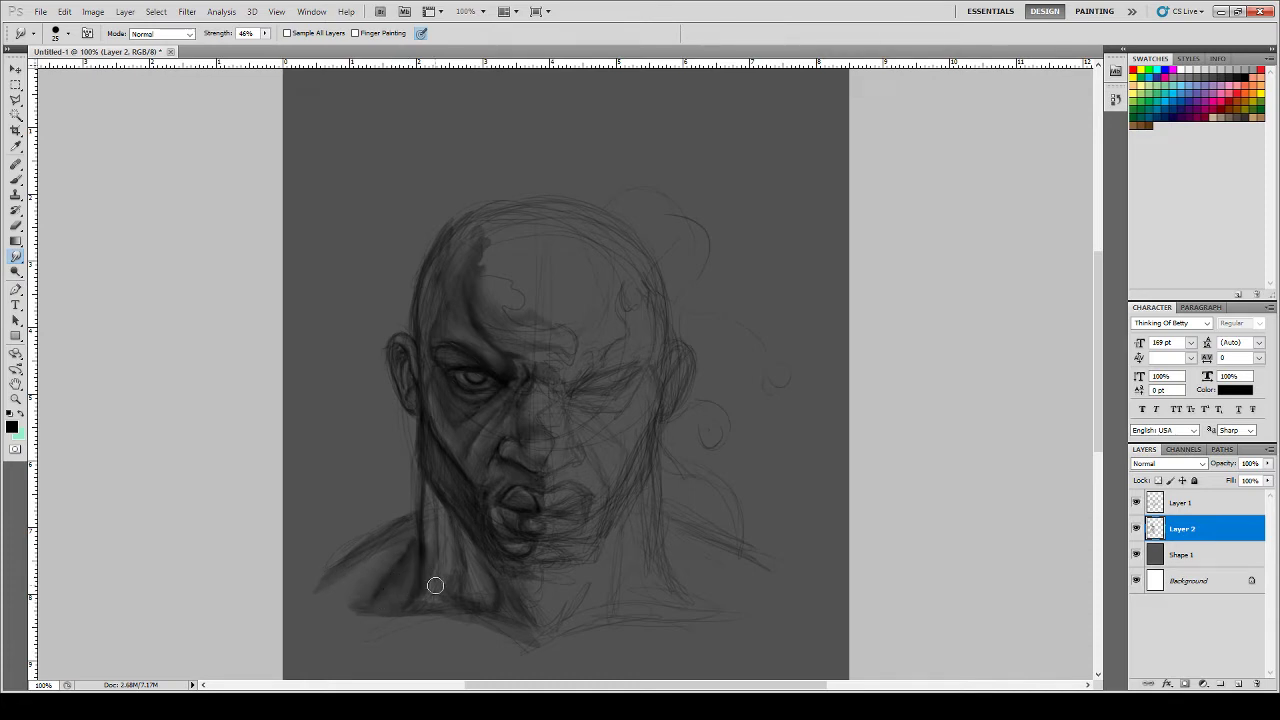
pyautogui.moveTo(433, 578); pyautogui.dragTo(422, 573)
pyautogui.moveTo(481, 589)
pyautogui.mouseDown()
pyautogui.moveTo(463, 586)
pyautogui.moveTo(474, 603)
pyautogui.moveTo(471, 569)
pyautogui.moveTo(483, 575)
pyautogui.moveTo(457, 594)
pyautogui.moveTo(417, 603)
pyautogui.moveTo(500, 586)
pyautogui.moveTo(515, 606)
pyautogui.moveTo(451, 538)
pyautogui.moveTo(458, 560)
pyautogui.mouseUp()
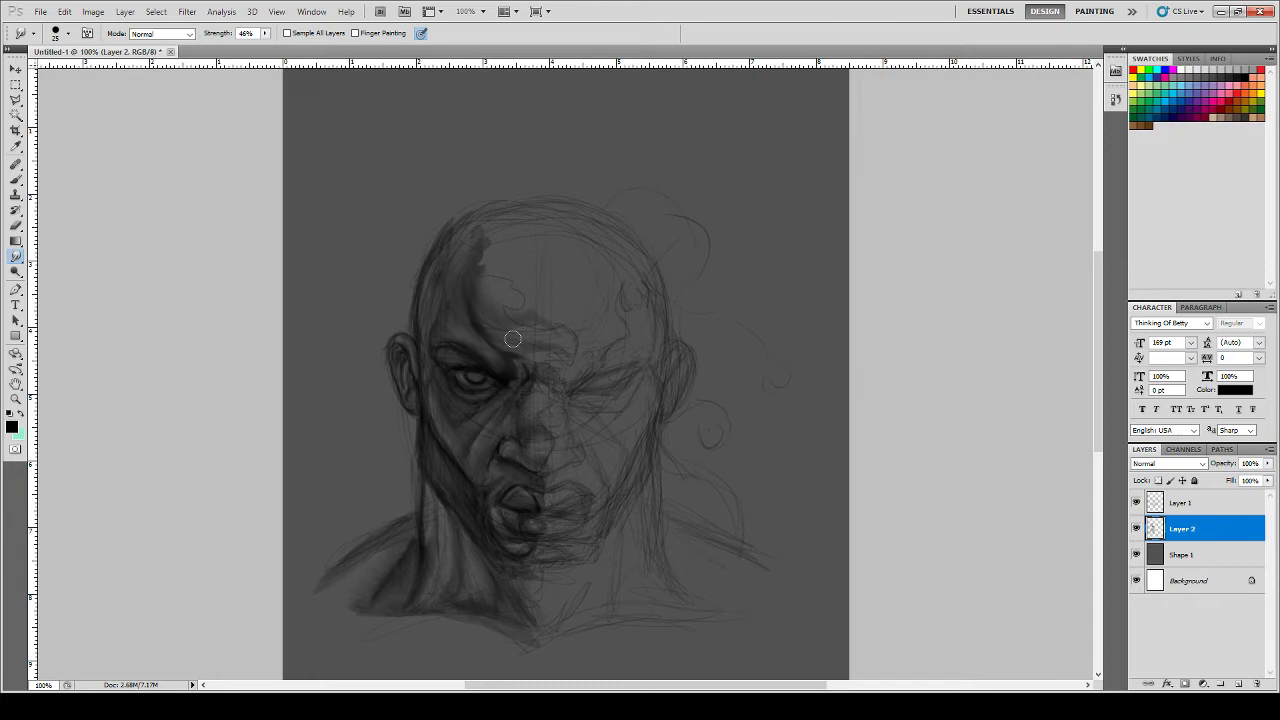
pyautogui.moveTo(513, 339)
pyautogui.mouseDown()
pyautogui.moveTo(513, 301)
pyautogui.moveTo(504, 316)
pyautogui.moveTo(473, 267)
pyautogui.moveTo(493, 266)
pyautogui.moveTo(486, 234)
pyautogui.moveTo(497, 228)
pyautogui.moveTo(477, 292)
pyautogui.moveTo(497, 247)
pyautogui.moveTo(488, 272)
pyautogui.moveTo(507, 327)
pyautogui.moveTo(472, 245)
pyautogui.moveTo(457, 252)
pyautogui.moveTo(465, 228)
pyautogui.moveTo(427, 280)
pyautogui.moveTo(456, 230)
pyautogui.moveTo(429, 262)
pyautogui.moveTo(460, 251)
pyautogui.moveTo(456, 225)
pyautogui.moveTo(461, 245)
pyautogui.moveTo(490, 211)
pyautogui.moveTo(443, 241)
pyautogui.moveTo(466, 235)
pyautogui.moveTo(434, 267)
pyautogui.moveTo(425, 302)
pyautogui.moveTo(419, 285)
pyautogui.moveTo(408, 313)
pyautogui.moveTo(404, 298)
pyautogui.moveTo(411, 327)
pyautogui.moveTo(451, 235)
pyautogui.moveTo(423, 267)
pyautogui.moveTo(438, 288)
pyautogui.moveTo(446, 239)
pyautogui.moveTo(430, 294)
pyautogui.moveTo(471, 222)
pyautogui.moveTo(441, 244)
pyautogui.moveTo(460, 248)
pyautogui.moveTo(493, 211)
pyautogui.moveTo(448, 231)
pyautogui.moveTo(451, 246)
pyautogui.moveTo(512, 225)
pyautogui.moveTo(445, 291)
pyautogui.mouseUp()
# - Paint a jagged black crack from the nose up across the bridge to the right inner brow with the Brush at 57% opacity
pyautogui.click(17, 182)
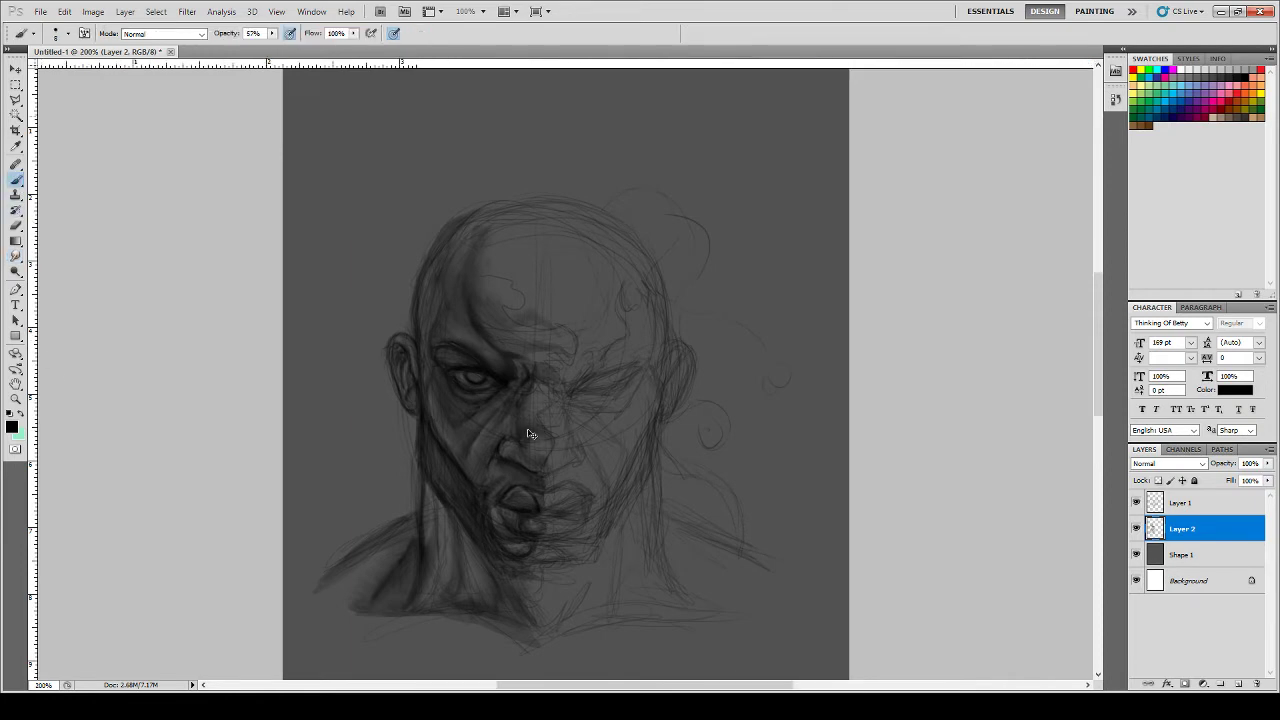
pyautogui.hotkey('ctrl', '+')
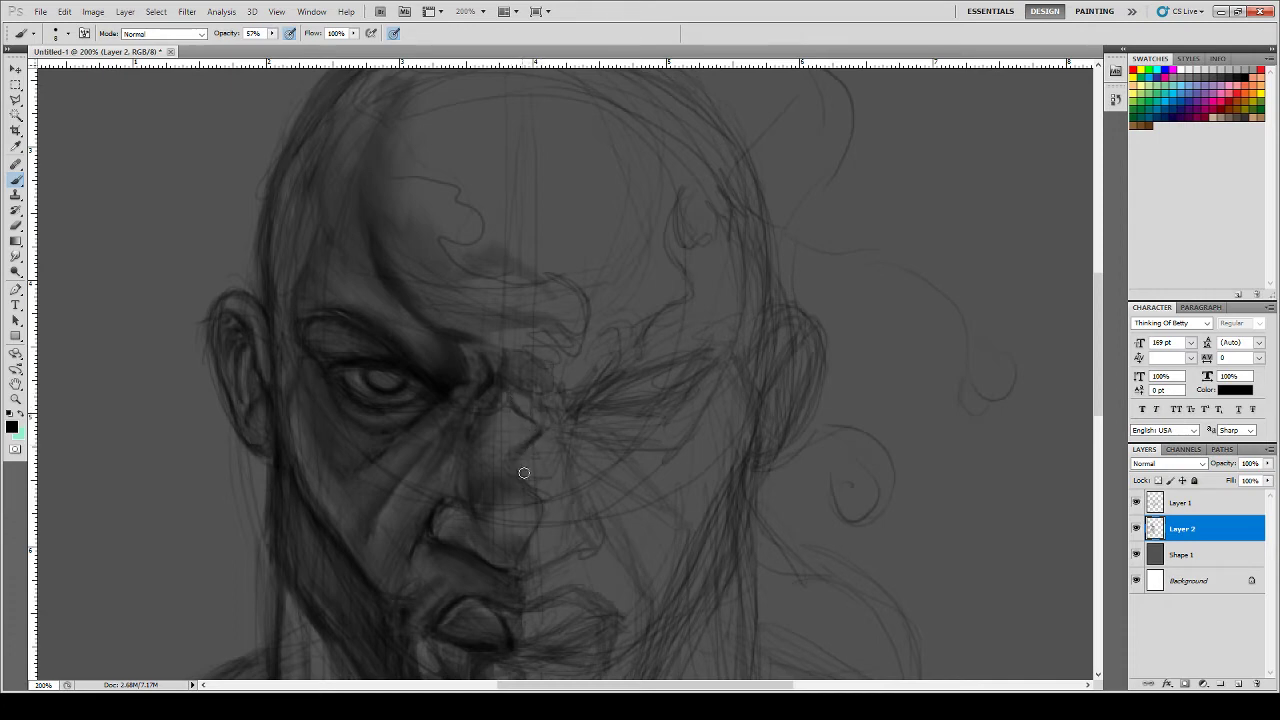
pyautogui.moveTo(515, 464)
pyautogui.mouseDown()
pyautogui.moveTo(539, 504)
pyautogui.moveTo(516, 459)
pyautogui.moveTo(540, 437)
pyautogui.moveTo(506, 389)
pyautogui.moveTo(544, 454)
pyautogui.mouseUp()
pyautogui.moveTo(520, 403)
pyautogui.mouseDown()
pyautogui.moveTo(532, 418)
pyautogui.moveTo(546, 391)
pyautogui.moveTo(526, 393)
pyautogui.mouseUp()
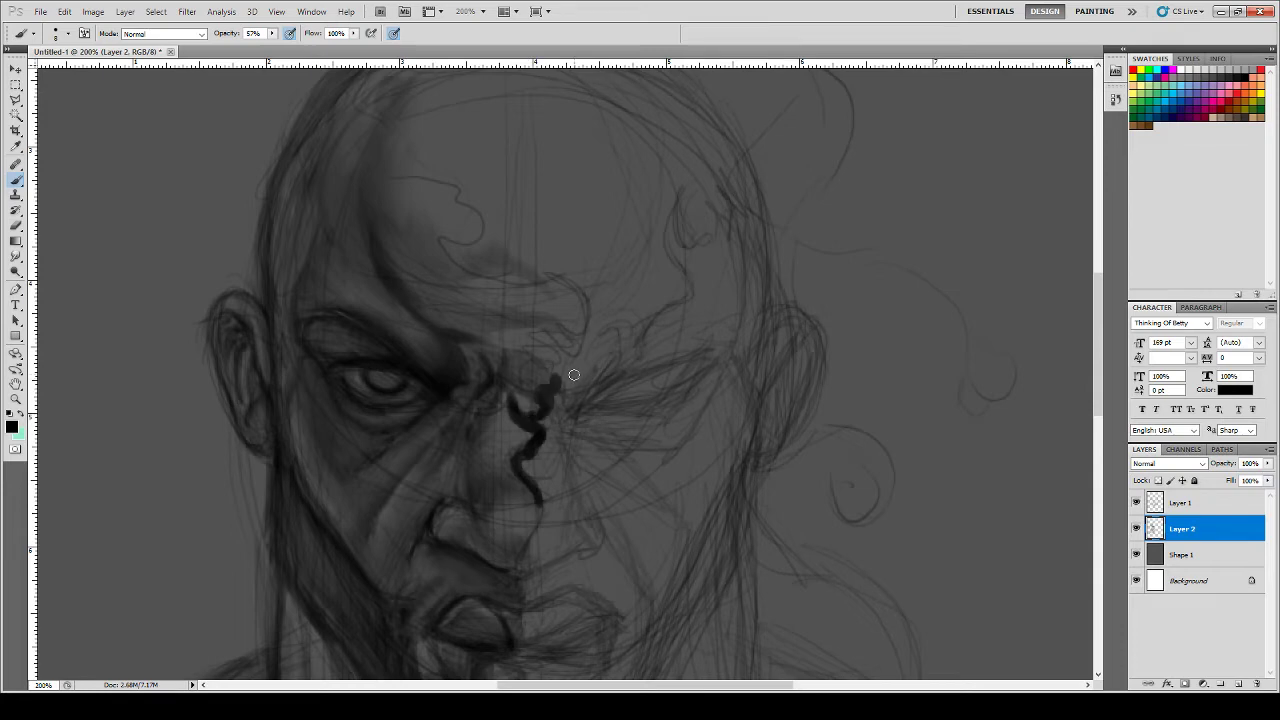
pyautogui.moveTo(620, 343)
pyautogui.mouseDown()
pyautogui.moveTo(600, 337)
pyautogui.moveTo(573, 387)
pyautogui.moveTo(575, 373)
pyautogui.moveTo(563, 382)
pyautogui.moveTo(604, 346)
pyautogui.moveTo(592, 348)
pyautogui.moveTo(588, 360)
pyautogui.moveTo(603, 355)
pyautogui.mouseUp()
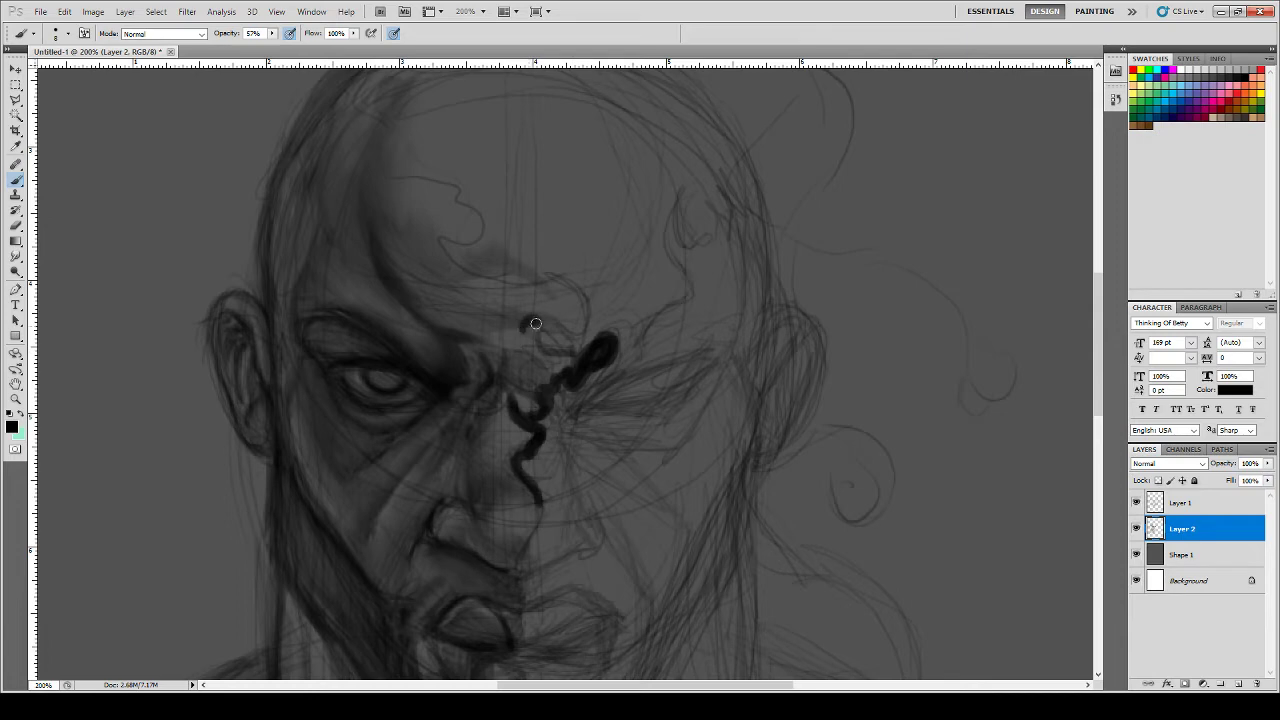
# - Extend the black crack in a wavy line from between the brows across the forehead to the upper left of the skull
pyautogui.moveTo(531, 327)
pyautogui.mouseDown()
pyautogui.moveTo(570, 352)
pyautogui.moveTo(550, 354)
pyautogui.moveTo(527, 318)
pyautogui.moveTo(562, 342)
pyautogui.moveTo(581, 307)
pyautogui.moveTo(537, 280)
pyautogui.moveTo(574, 303)
pyautogui.moveTo(551, 336)
pyautogui.moveTo(539, 320)
pyautogui.moveTo(541, 283)
pyautogui.moveTo(554, 277)
pyautogui.moveTo(534, 284)
pyautogui.moveTo(460, 258)
pyautogui.moveTo(446, 241)
pyautogui.moveTo(476, 244)
pyautogui.moveTo(484, 208)
pyautogui.moveTo(465, 204)
pyautogui.moveTo(465, 185)
pyautogui.moveTo(420, 177)
pyautogui.moveTo(407, 148)
pyautogui.moveTo(437, 126)
pyautogui.moveTo(408, 124)
pyautogui.moveTo(380, 108)
pyautogui.mouseUp()
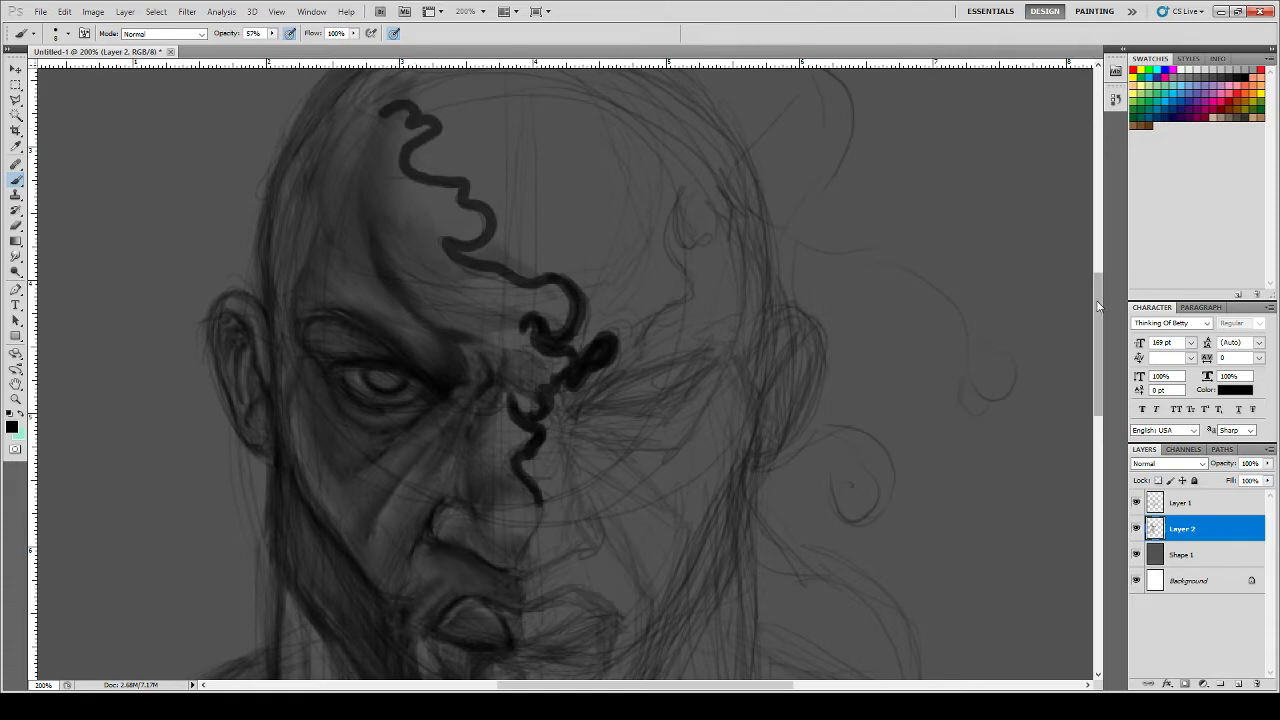
pyautogui.moveTo(1098, 303); pyautogui.dragTo(1097, 294)
pyautogui.moveTo(389, 145)
pyautogui.mouseDown()
pyautogui.moveTo(366, 148)
pyautogui.moveTo(358, 112)
pyautogui.moveTo(408, 77)
pyautogui.mouseUp()
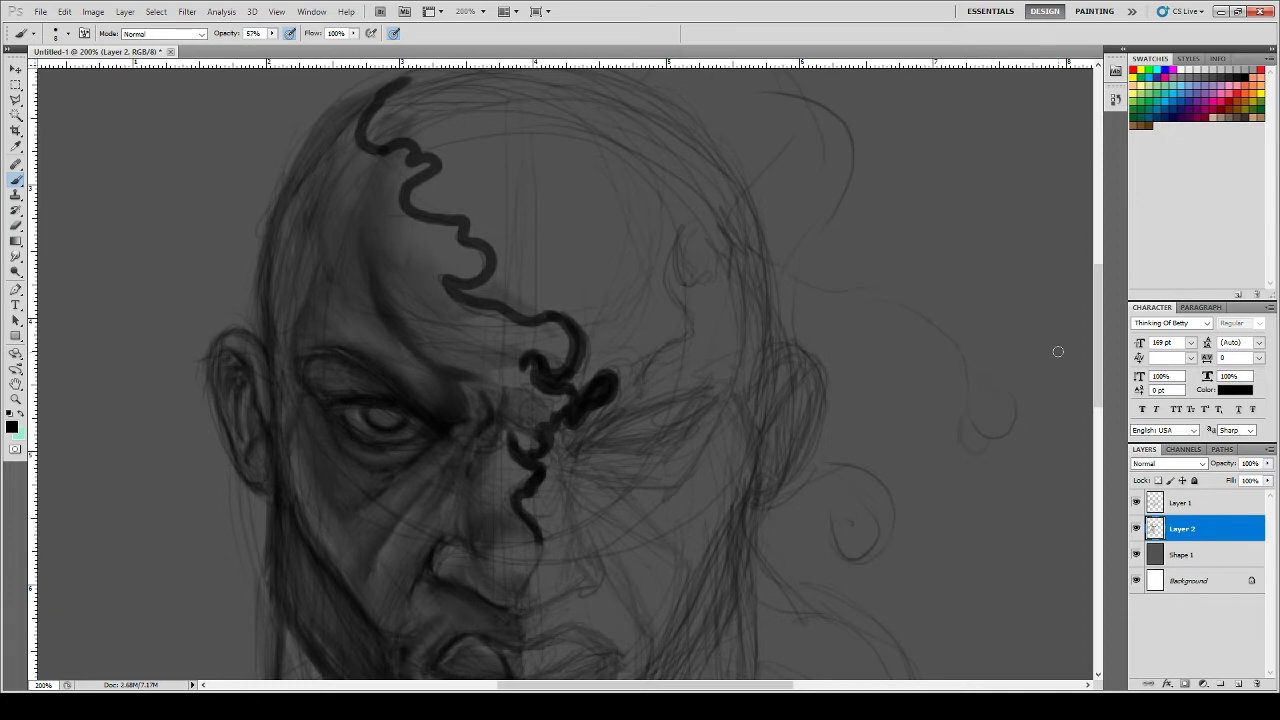
# - Darken the upper left skull outline with thick black strokes and add a curling loop outside the head
pyautogui.moveTo(1097, 340); pyautogui.dragTo(1096, 303)
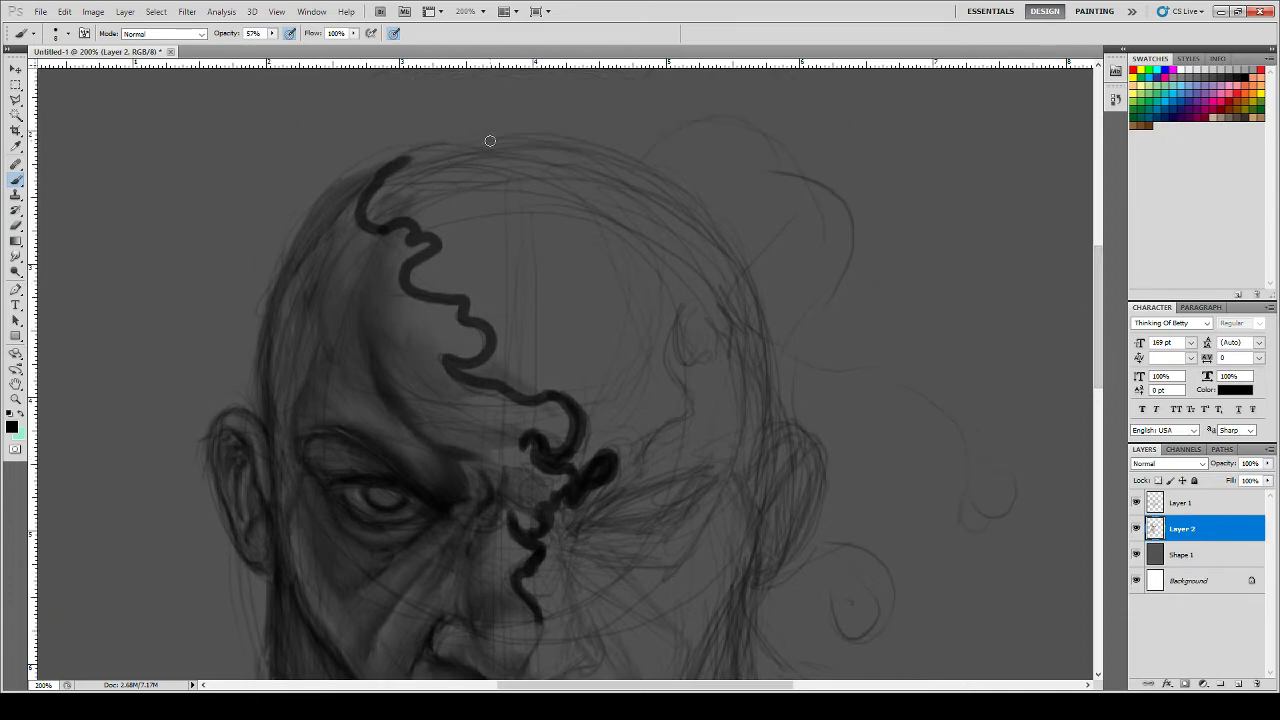
pyautogui.moveTo(478, 138)
pyautogui.mouseDown()
pyautogui.moveTo(409, 152)
pyautogui.moveTo(468, 138)
pyautogui.moveTo(401, 162)
pyautogui.moveTo(358, 217)
pyautogui.mouseUp()
pyautogui.moveTo(396, 157); pyautogui.dragTo(354, 179)
pyautogui.moveTo(415, 152)
pyautogui.mouseDown()
pyautogui.moveTo(332, 200)
pyautogui.moveTo(272, 182)
pyautogui.moveTo(273, 215)
pyautogui.moveTo(289, 235)
pyautogui.moveTo(271, 191)
pyautogui.moveTo(290, 176)
pyautogui.moveTo(322, 187)
pyautogui.moveTo(355, 176)
pyautogui.mouseUp()
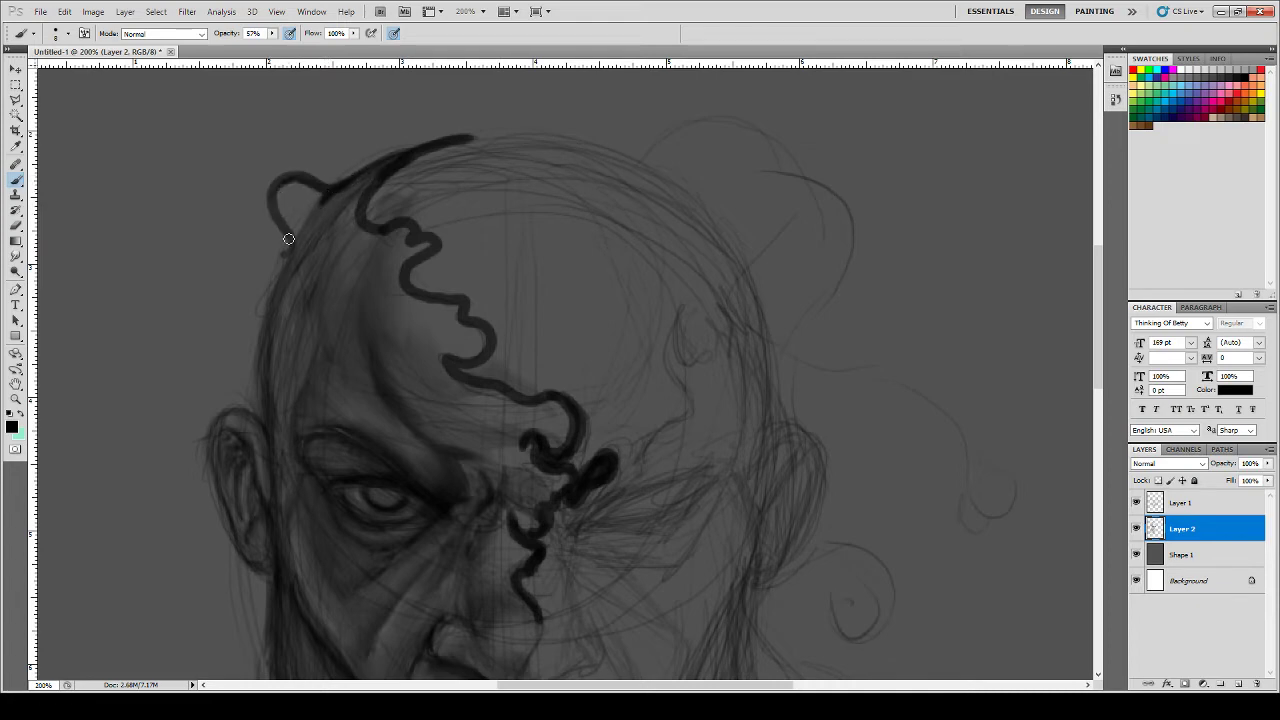
pyautogui.moveTo(282, 251); pyautogui.dragTo(287, 236)
pyautogui.moveTo(490, 131); pyautogui.dragTo(363, 168)
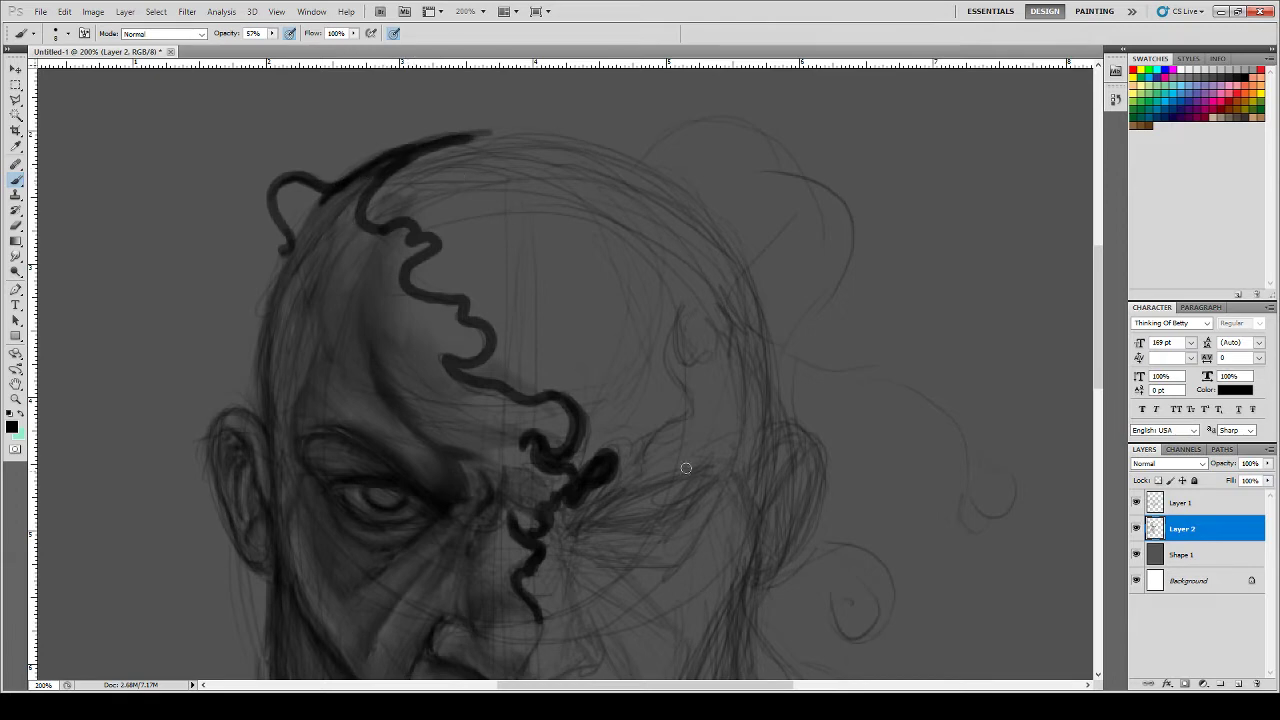
# - Paint a jagged black edge from the right inner brow up to the temple and fill the forehead area beside it with black
pyautogui.scroll(-3, 1096, 346)
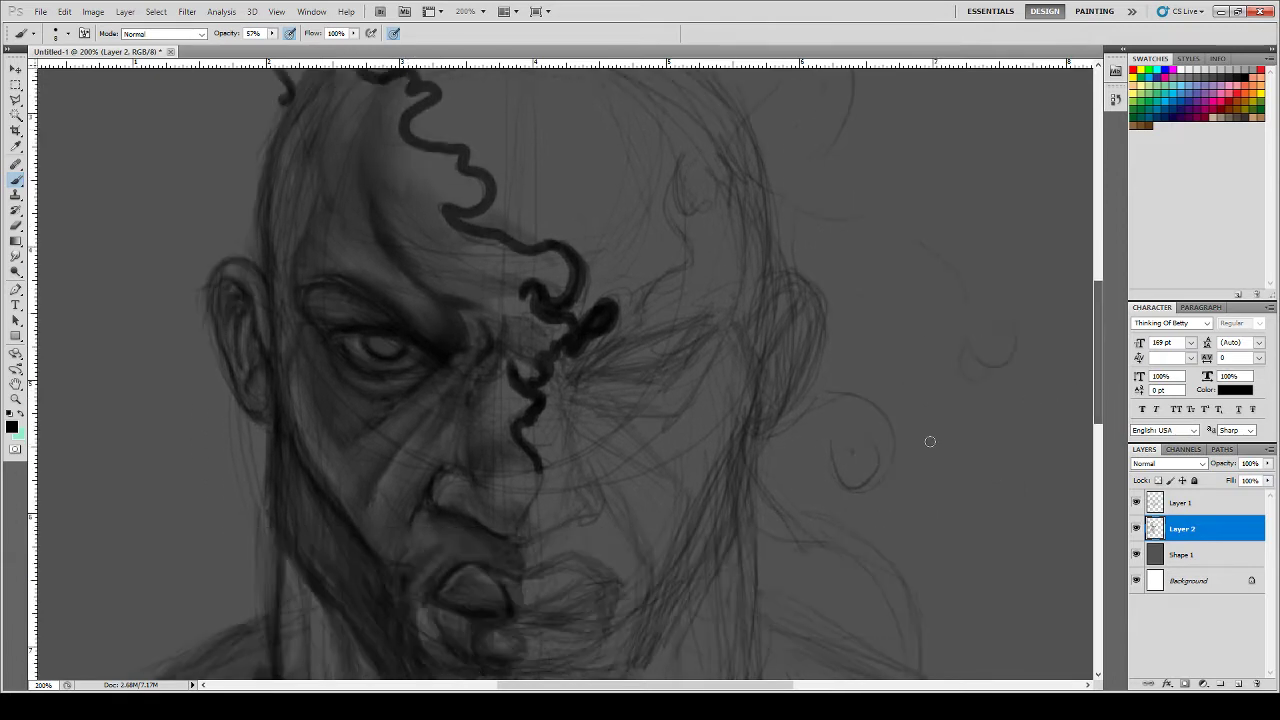
pyautogui.moveTo(633, 314)
pyautogui.mouseDown()
pyautogui.moveTo(620, 286)
pyautogui.moveTo(608, 300)
pyautogui.moveTo(632, 308)
pyautogui.moveTo(668, 268)
pyautogui.moveTo(678, 236)
pyautogui.moveTo(660, 208)
pyautogui.moveTo(680, 154)
pyautogui.moveTo(672, 223)
pyautogui.moveTo(683, 245)
pyautogui.mouseUp()
pyautogui.moveTo(680, 164)
pyautogui.mouseDown()
pyautogui.moveTo(700, 208)
pyautogui.moveTo(672, 156)
pyautogui.moveTo(662, 182)
pyautogui.moveTo(694, 208)
pyautogui.moveTo(708, 142)
pyautogui.moveTo(726, 178)
pyautogui.moveTo(710, 175)
pyautogui.moveTo(756, 177)
pyautogui.moveTo(710, 141)
pyautogui.mouseUp()
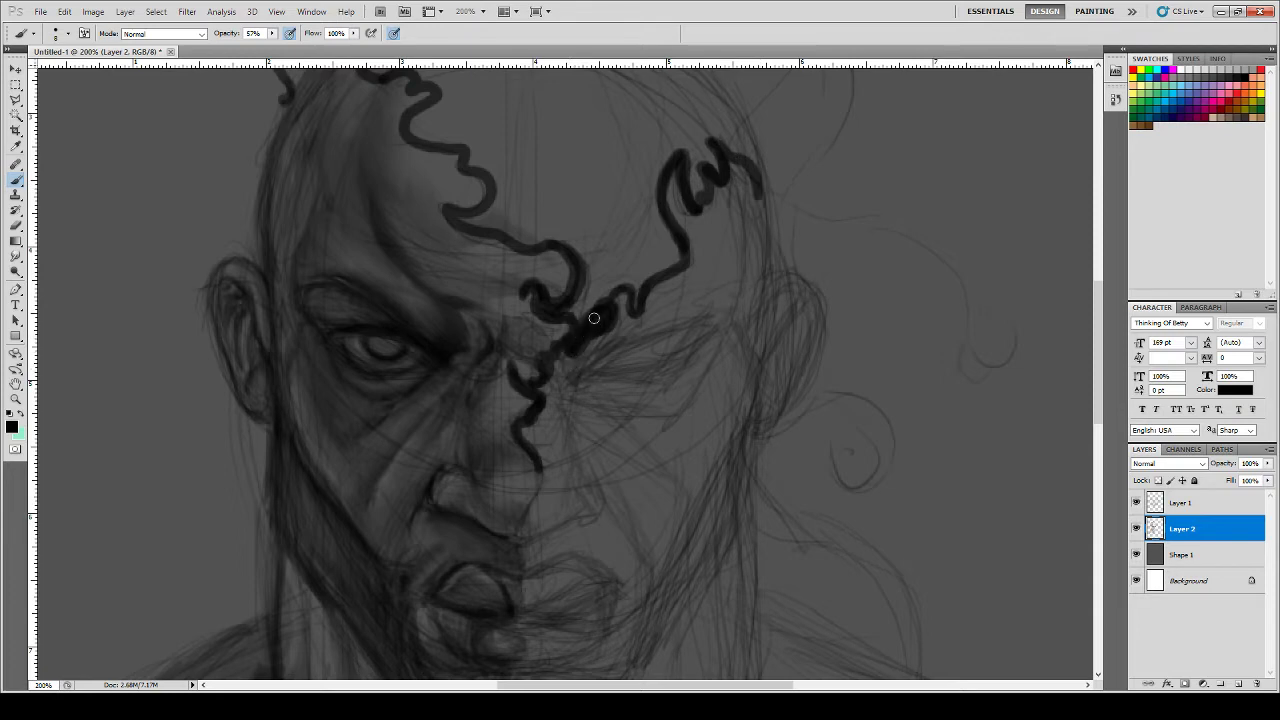
pyautogui.moveTo(594, 318)
pyautogui.mouseDown()
pyautogui.moveTo(618, 266)
pyautogui.moveTo(581, 307)
pyautogui.moveTo(592, 246)
pyautogui.moveTo(607, 258)
pyautogui.moveTo(582, 241)
pyautogui.moveTo(604, 270)
pyautogui.moveTo(619, 209)
pyautogui.moveTo(641, 245)
pyautogui.moveTo(650, 202)
pyautogui.moveTo(677, 259)
pyautogui.moveTo(640, 304)
pyautogui.moveTo(612, 284)
pyautogui.moveTo(641, 270)
pyautogui.moveTo(650, 242)
pyautogui.moveTo(656, 259)
pyautogui.moveTo(663, 236)
pyautogui.moveTo(594, 280)
pyautogui.moveTo(604, 294)
pyautogui.moveTo(628, 249)
pyautogui.moveTo(643, 270)
pyautogui.moveTo(653, 218)
pyautogui.moveTo(669, 261)
pyautogui.moveTo(610, 273)
pyautogui.mouseUp()
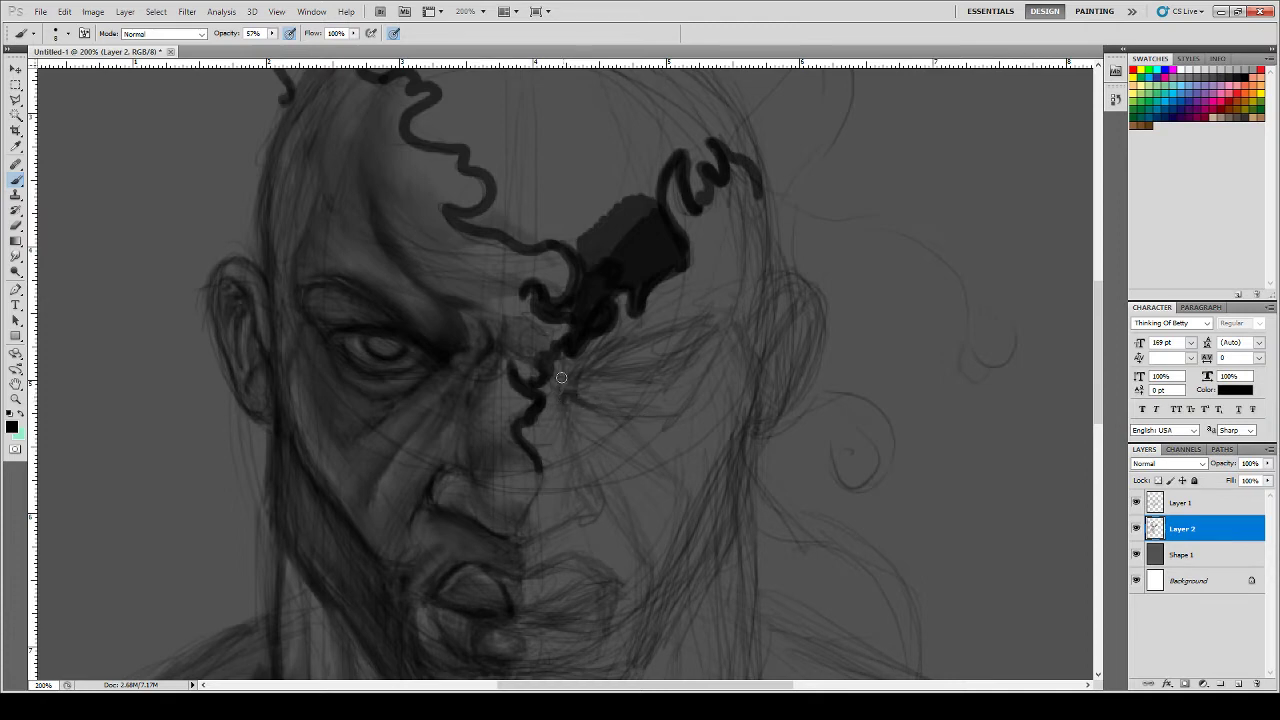
# - Outline the right eye socket in black from the nose bridge under the eye and up to the temple
pyautogui.moveTo(553, 395)
pyautogui.mouseDown()
pyautogui.moveTo(555, 366)
pyautogui.moveTo(554, 402)
pyautogui.moveTo(571, 392)
pyautogui.moveTo(553, 385)
pyautogui.moveTo(550, 356)
pyautogui.mouseUp()
pyautogui.moveTo(580, 398)
pyautogui.mouseDown()
pyautogui.moveTo(660, 418)
pyautogui.moveTo(700, 405)
pyautogui.moveTo(739, 330)
pyautogui.moveTo(719, 378)
pyautogui.moveTo(738, 362)
pyautogui.moveTo(756, 285)
pyautogui.mouseUp()
pyautogui.moveTo(758, 190)
pyautogui.mouseDown()
pyautogui.moveTo(747, 344)
pyautogui.moveTo(716, 384)
pyautogui.moveTo(670, 418)
pyautogui.moveTo(576, 414)
pyautogui.mouseUp()
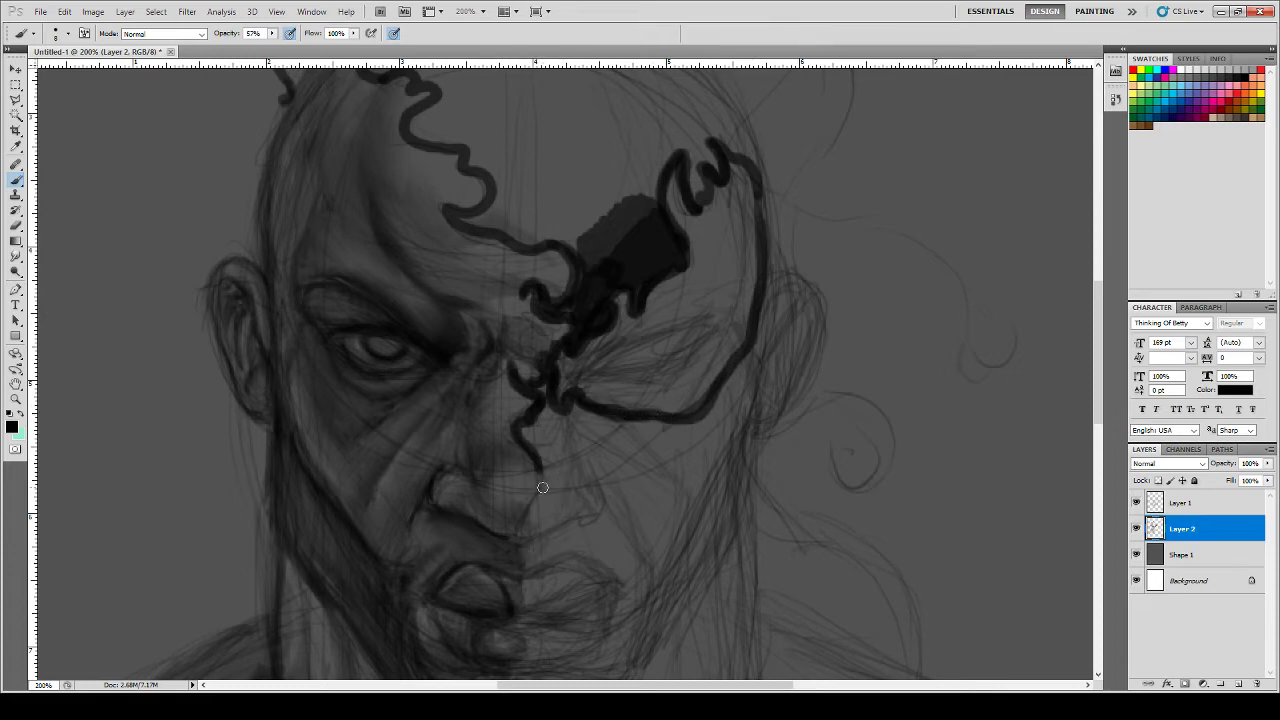
# - Continue the wavy black crack down the nose and through the middle of the lips to the chin
pyautogui.moveTo(538, 464); pyautogui.dragTo(531, 503)
pyautogui.moveTo(523, 543); pyautogui.dragTo(535, 553)
pyautogui.moveTo(527, 586)
pyautogui.mouseDown()
pyautogui.moveTo(525, 607)
pyautogui.moveTo(523, 578)
pyautogui.mouseUp()
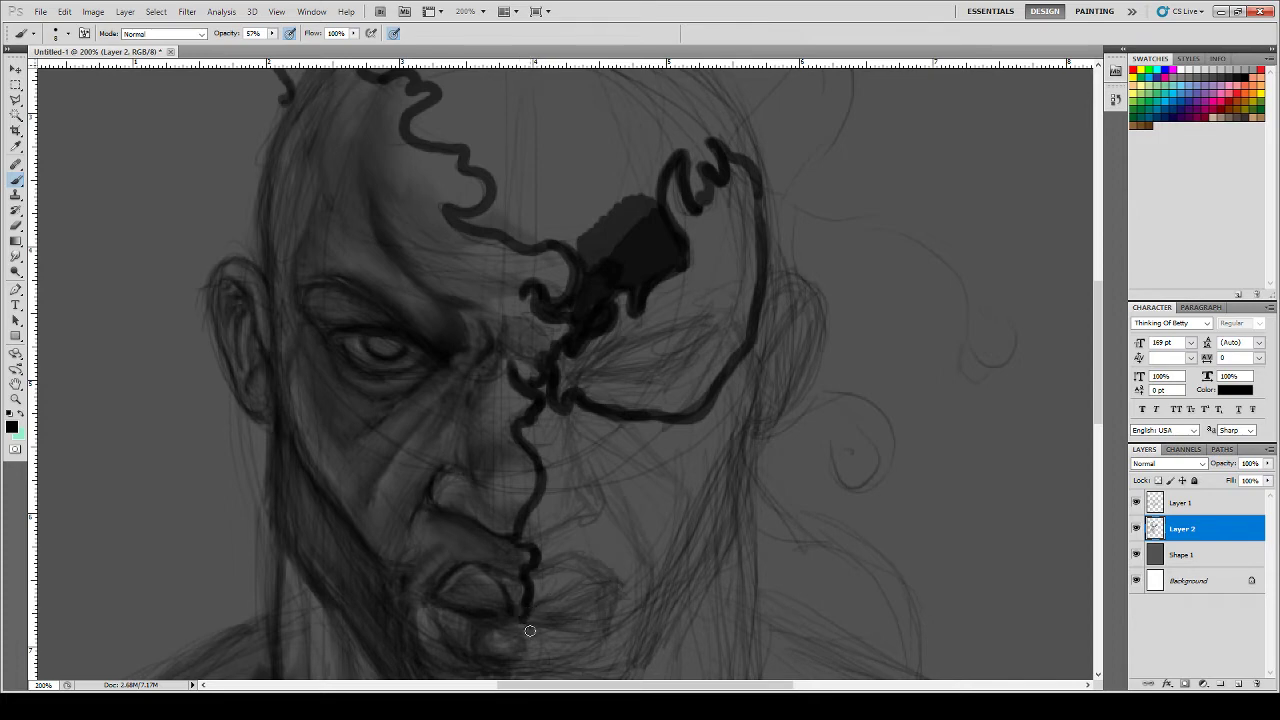
pyautogui.moveTo(535, 634)
pyautogui.mouseDown()
pyautogui.moveTo(530, 662)
pyautogui.moveTo(522, 618)
pyautogui.mouseUp()
pyautogui.moveTo(1100, 397); pyautogui.dragTo(1097, 438)
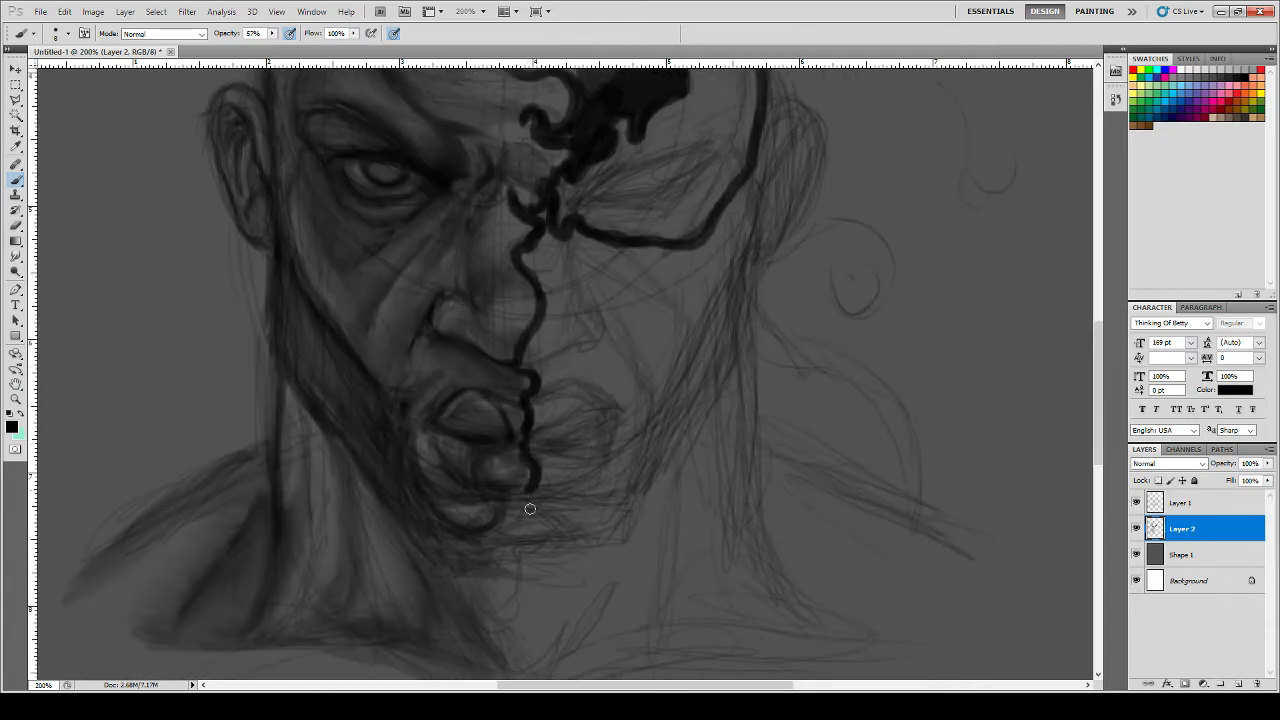
pyautogui.moveTo(528, 508)
pyautogui.mouseDown()
pyautogui.moveTo(526, 523)
pyautogui.moveTo(522, 492)
pyautogui.moveTo(516, 522)
pyautogui.moveTo(511, 501)
pyautogui.mouseUp()
# - Paint a black contour along the bottom of the chin and up the right jawline
pyautogui.moveTo(537, 541)
pyautogui.mouseDown()
pyautogui.moveTo(624, 530)
pyautogui.moveTo(601, 540)
pyautogui.moveTo(647, 499)
pyautogui.moveTo(608, 536)
pyautogui.mouseUp()
pyautogui.moveTo(536, 545)
pyautogui.mouseDown()
pyautogui.moveTo(607, 534)
pyautogui.moveTo(626, 508)
pyautogui.moveTo(628, 522)
pyautogui.moveTo(644, 487)
pyautogui.moveTo(592, 544)
pyautogui.moveTo(529, 540)
pyautogui.mouseUp()
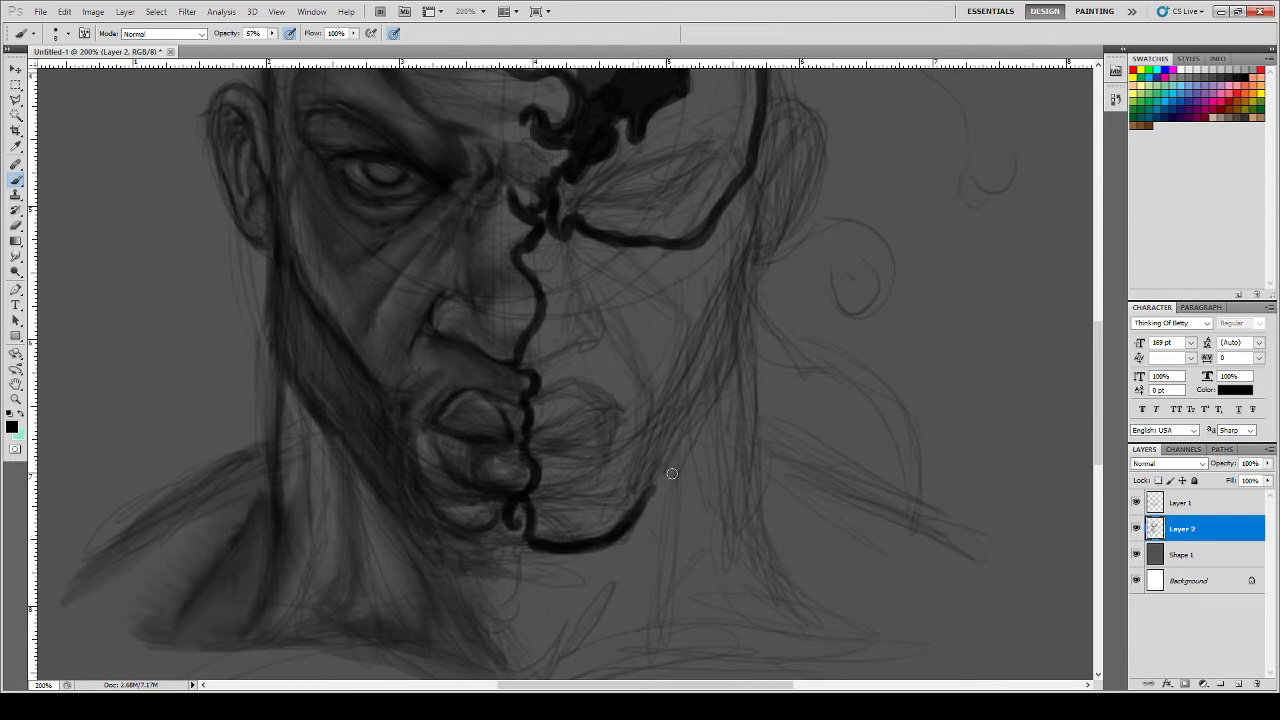
pyautogui.moveTo(654, 491); pyautogui.dragTo(742, 392)
# - Thicken the lower rim of the right eye socket and paint dark curved strands from it down to the side of the nose
pyautogui.moveTo(726, 197)
pyautogui.mouseDown()
pyautogui.moveTo(698, 224)
pyautogui.moveTo(622, 232)
pyautogui.moveTo(694, 230)
pyautogui.moveTo(657, 224)
pyautogui.moveTo(697, 217)
pyautogui.moveTo(605, 248)
pyautogui.mouseUp()
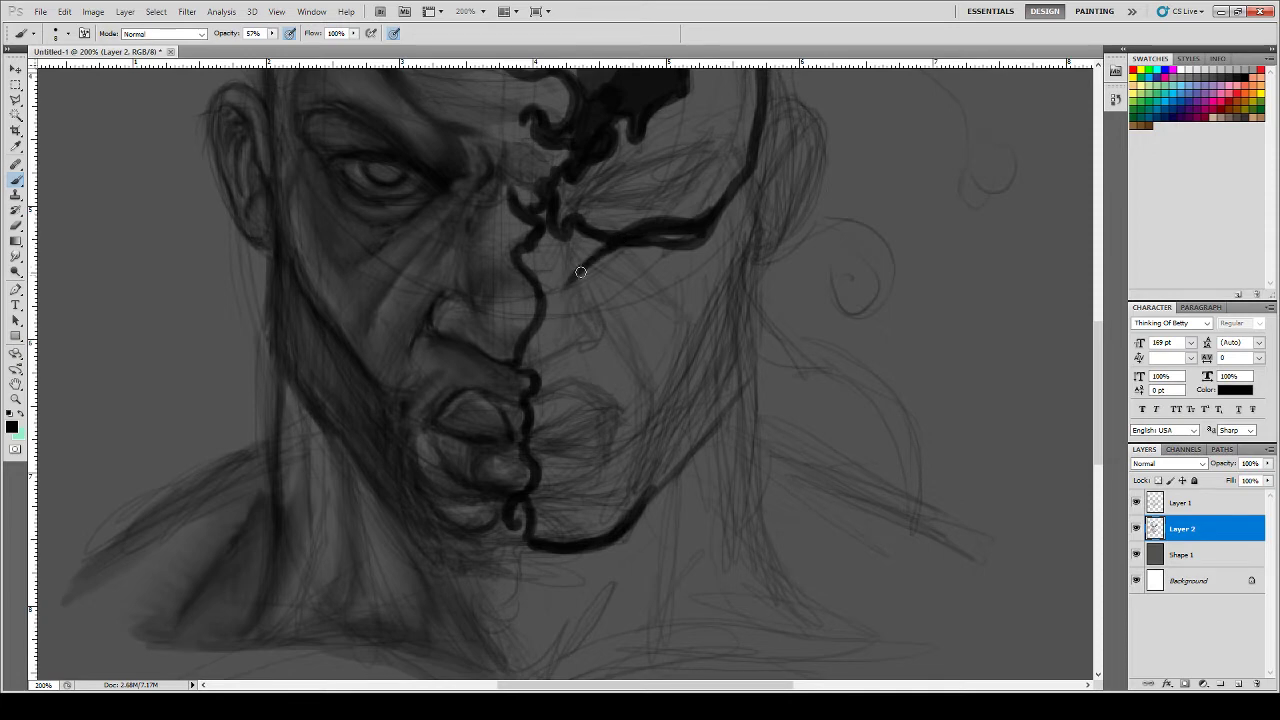
pyautogui.moveTo(581, 272); pyautogui.dragTo(563, 295)
pyautogui.moveTo(622, 245)
pyautogui.mouseDown()
pyautogui.moveTo(685, 234)
pyautogui.moveTo(614, 245)
pyautogui.moveTo(576, 270)
pyautogui.moveTo(607, 243)
pyautogui.moveTo(590, 240)
pyautogui.moveTo(562, 269)
pyautogui.moveTo(603, 245)
pyautogui.moveTo(577, 229)
pyautogui.moveTo(582, 240)
pyautogui.moveTo(531, 268)
pyautogui.moveTo(540, 276)
pyautogui.moveTo(549, 232)
pyautogui.moveTo(562, 244)
pyautogui.moveTo(549, 216)
pyautogui.mouseUp()
pyautogui.moveTo(528, 259)
pyautogui.mouseDown()
pyautogui.moveTo(546, 274)
pyautogui.moveTo(580, 241)
pyautogui.mouseUp()
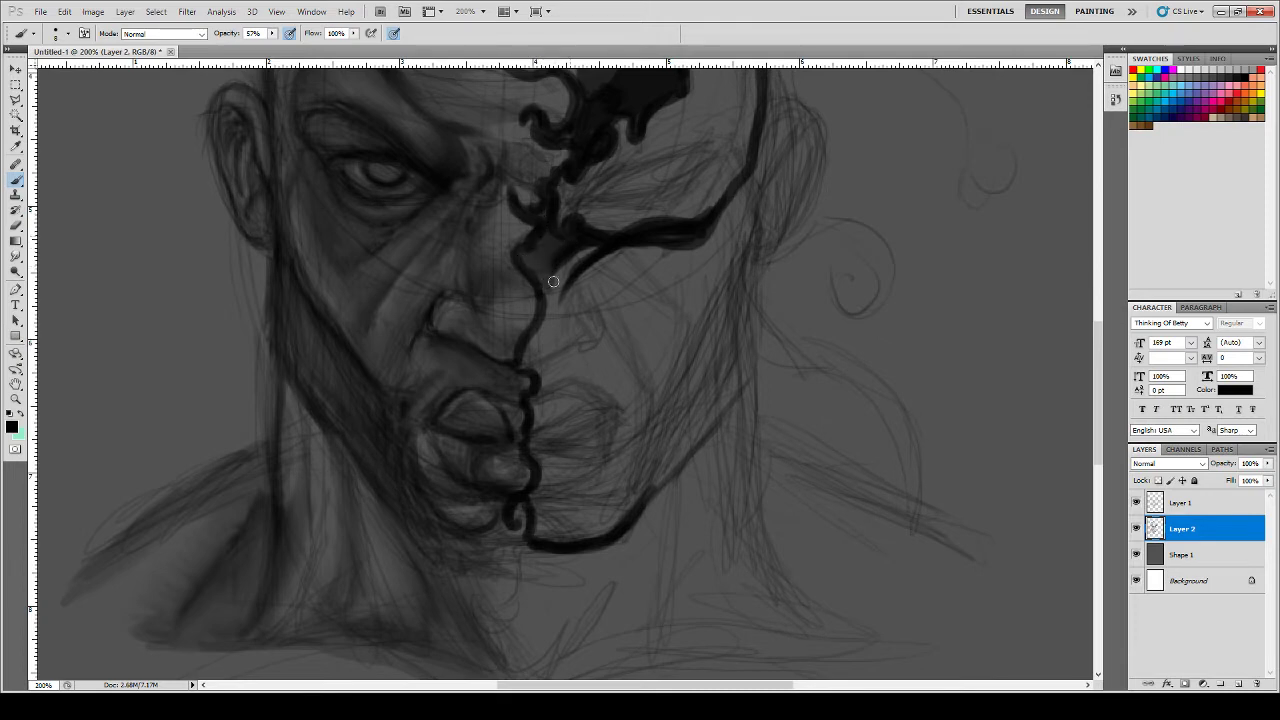
pyautogui.moveTo(553, 282)
pyautogui.mouseDown()
pyautogui.moveTo(556, 300)
pyautogui.moveTo(586, 249)
pyautogui.mouseUp()
pyautogui.moveTo(550, 299)
pyautogui.mouseDown()
pyautogui.moveTo(568, 246)
pyautogui.moveTo(557, 294)
pyautogui.mouseUp()
pyautogui.moveTo(629, 251)
pyautogui.mouseDown()
pyautogui.moveTo(567, 290)
pyautogui.moveTo(535, 352)
pyautogui.mouseUp()
# - Paint and fill a dark curved muscle shape sweeping from the right side of the mouth and nose up to the cheekbone
pyautogui.moveTo(537, 441)
pyautogui.mouseDown()
pyautogui.moveTo(594, 400)
pyautogui.moveTo(527, 437)
pyautogui.mouseUp()
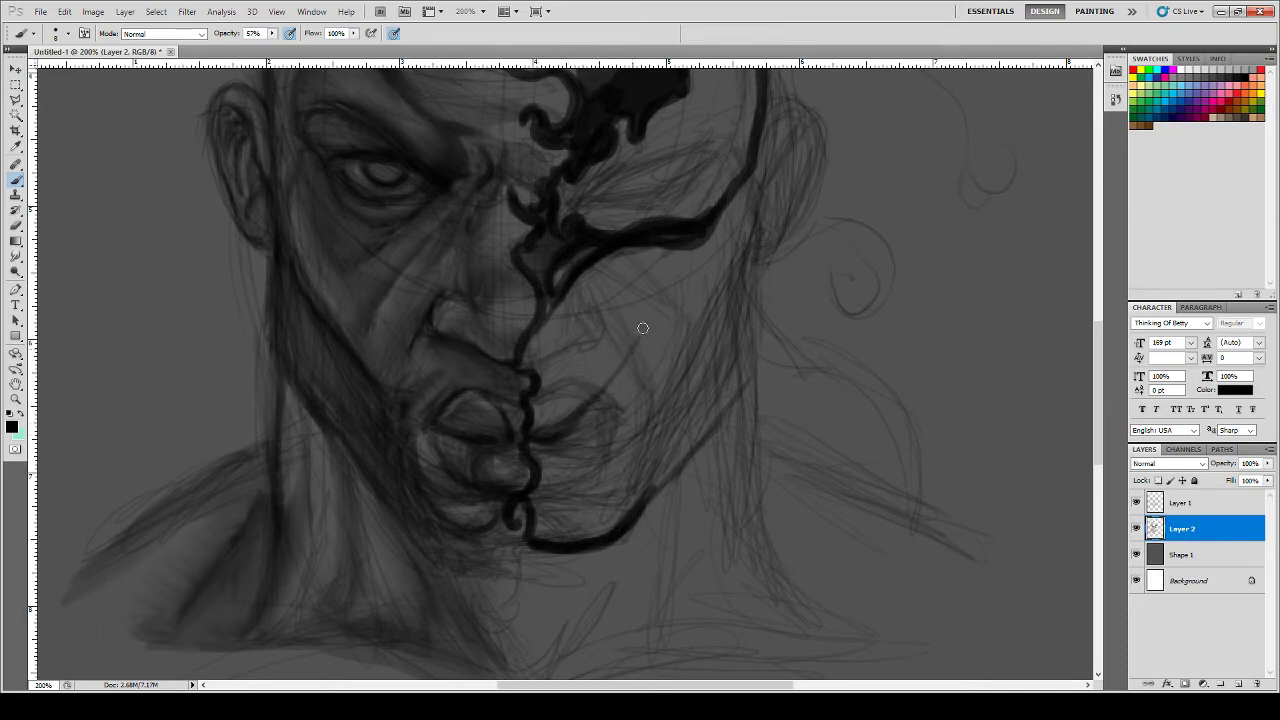
pyautogui.moveTo(641, 311)
pyautogui.mouseDown()
pyautogui.moveTo(673, 307)
pyautogui.moveTo(636, 319)
pyautogui.moveTo(641, 334)
pyautogui.moveTo(643, 321)
pyautogui.moveTo(592, 405)
pyautogui.mouseUp()
pyautogui.moveTo(623, 363)
pyautogui.mouseDown()
pyautogui.moveTo(540, 437)
pyautogui.moveTo(561, 427)
pyautogui.moveTo(528, 441)
pyautogui.mouseUp()
pyautogui.moveTo(541, 412)
pyautogui.mouseDown()
pyautogui.moveTo(578, 374)
pyautogui.moveTo(591, 386)
pyautogui.moveTo(644, 290)
pyautogui.moveTo(671, 278)
pyautogui.moveTo(620, 303)
pyautogui.mouseUp()
pyautogui.moveTo(690, 276)
pyautogui.mouseDown()
pyautogui.moveTo(639, 266)
pyautogui.moveTo(652, 270)
pyautogui.moveTo(596, 286)
pyautogui.moveTo(635, 265)
pyautogui.moveTo(658, 278)
pyautogui.moveTo(621, 279)
pyautogui.moveTo(647, 265)
pyautogui.moveTo(658, 280)
pyautogui.moveTo(685, 277)
pyautogui.moveTo(672, 267)
pyautogui.moveTo(627, 292)
pyautogui.moveTo(642, 271)
pyautogui.moveTo(577, 372)
pyautogui.moveTo(601, 345)
pyautogui.moveTo(542, 364)
pyautogui.moveTo(568, 364)
pyautogui.moveTo(610, 306)
pyautogui.moveTo(543, 376)
pyautogui.moveTo(531, 402)
pyautogui.moveTo(547, 421)
pyautogui.moveTo(550, 382)
pyautogui.moveTo(575, 399)
pyautogui.moveTo(585, 349)
pyautogui.moveTo(602, 350)
pyautogui.moveTo(615, 322)
pyautogui.moveTo(600, 379)
pyautogui.moveTo(573, 409)
pyautogui.moveTo(631, 343)
pyautogui.moveTo(642, 307)
pyautogui.moveTo(597, 376)
pyautogui.moveTo(620, 362)
pyautogui.moveTo(648, 313)
pyautogui.moveTo(618, 334)
pyautogui.moveTo(611, 359)
pyautogui.moveTo(649, 310)
pyautogui.moveTo(642, 298)
pyautogui.moveTo(671, 309)
pyautogui.moveTo(646, 274)
pyautogui.moveTo(602, 295)
pyautogui.mouseUp()
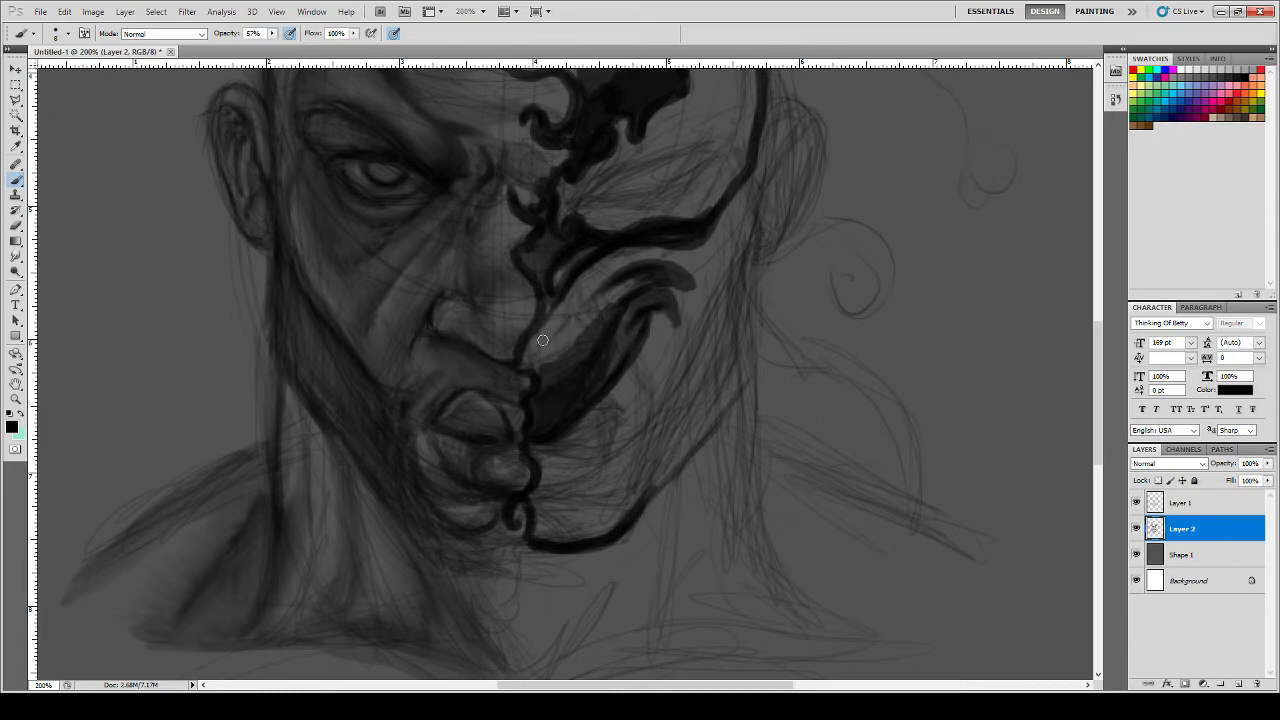
pyautogui.moveTo(542, 340)
pyautogui.mouseDown()
pyautogui.moveTo(609, 279)
pyautogui.moveTo(561, 351)
pyautogui.moveTo(540, 353)
pyautogui.moveTo(562, 270)
pyautogui.moveTo(549, 340)
pyautogui.moveTo(591, 276)
pyautogui.moveTo(645, 261)
pyautogui.moveTo(604, 261)
pyautogui.moveTo(629, 240)
pyautogui.moveTo(563, 309)
pyautogui.moveTo(531, 357)
pyautogui.mouseUp()
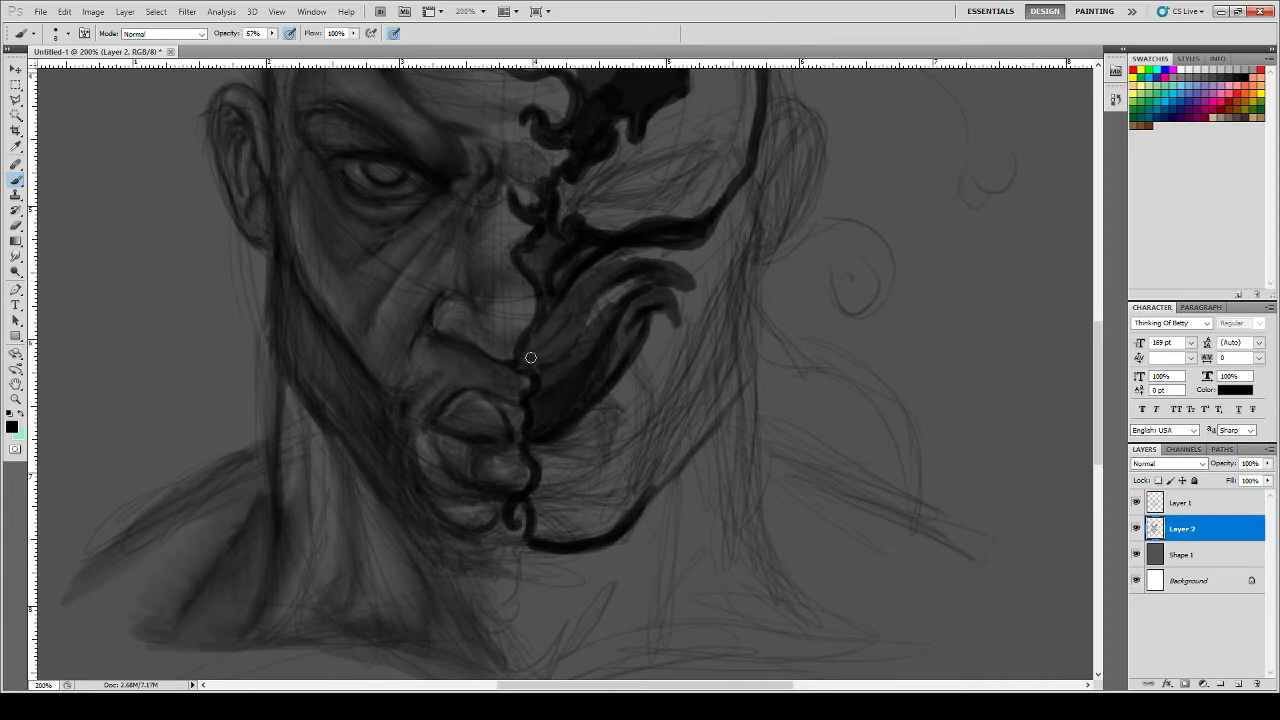
pyautogui.moveTo(573, 314); pyautogui.dragTo(642, 277)
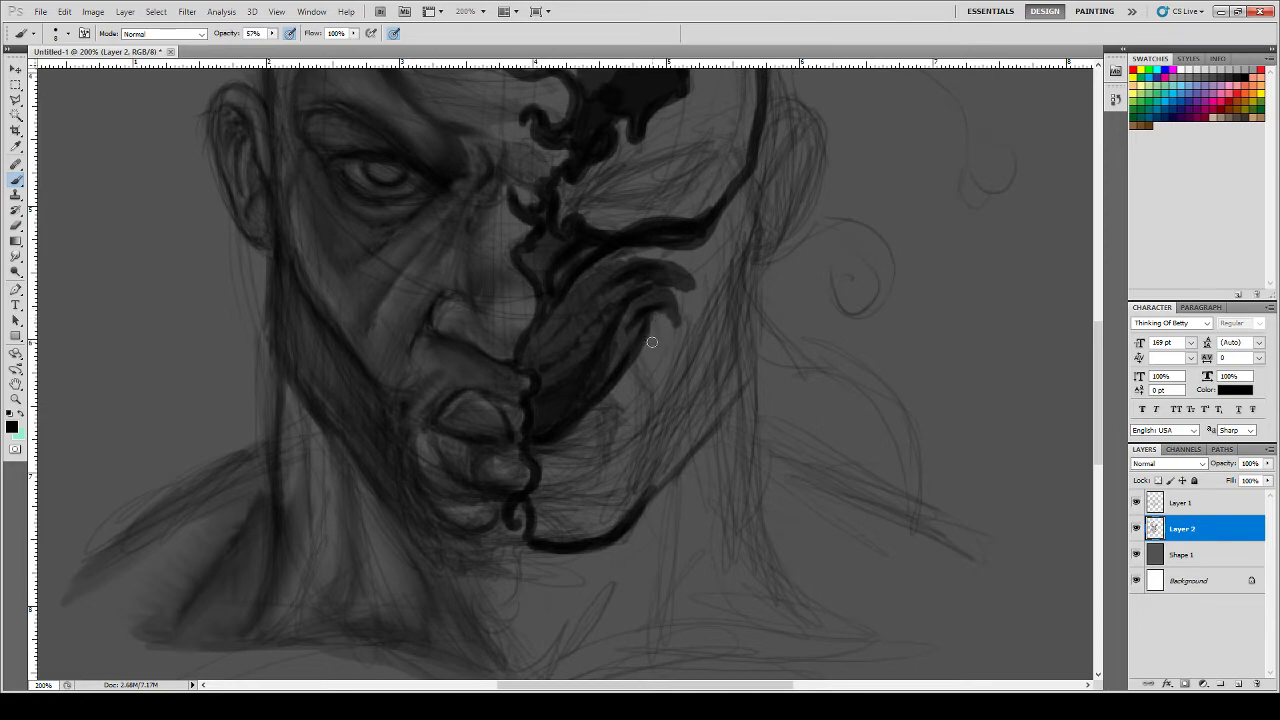
# - Paint curved black bands from the cheek muscle around the right mouth corner to the lips, and darken the right side of the chin
pyautogui.moveTo(651, 342)
pyautogui.mouseDown()
pyautogui.moveTo(656, 320)
pyautogui.moveTo(632, 432)
pyautogui.mouseUp()
pyautogui.moveTo(650, 382)
pyautogui.mouseDown()
pyautogui.moveTo(617, 463)
pyautogui.moveTo(606, 474)
pyautogui.moveTo(576, 462)
pyautogui.mouseUp()
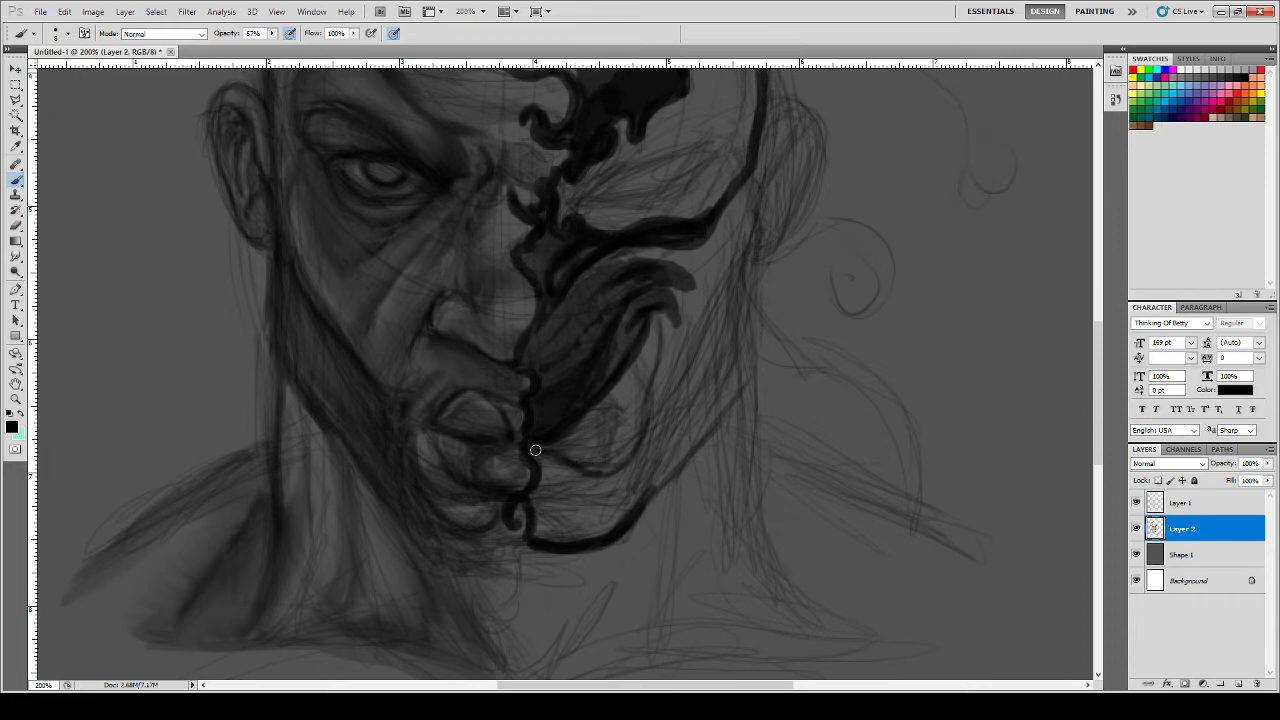
pyautogui.moveTo(651, 400)
pyautogui.mouseDown()
pyautogui.moveTo(658, 318)
pyautogui.moveTo(638, 442)
pyautogui.moveTo(589, 474)
pyautogui.moveTo(605, 465)
pyautogui.moveTo(534, 453)
pyautogui.moveTo(589, 479)
pyautogui.moveTo(554, 493)
pyautogui.moveTo(620, 490)
pyautogui.mouseUp()
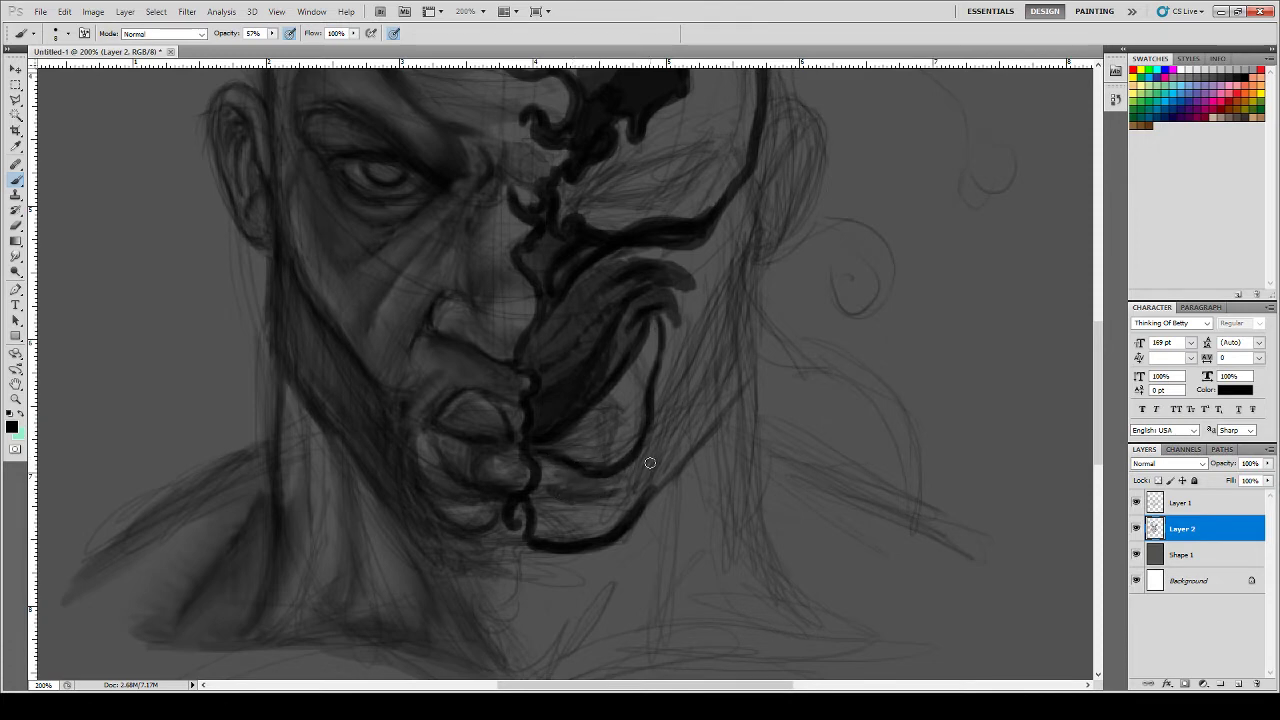
pyautogui.moveTo(674, 392)
pyautogui.mouseDown()
pyautogui.moveTo(541, 496)
pyautogui.moveTo(553, 540)
pyautogui.moveTo(565, 526)
pyautogui.moveTo(581, 539)
pyautogui.moveTo(583, 520)
pyautogui.moveTo(609, 531)
pyautogui.moveTo(609, 511)
pyautogui.moveTo(636, 494)
pyautogui.moveTo(549, 480)
pyautogui.mouseUp()
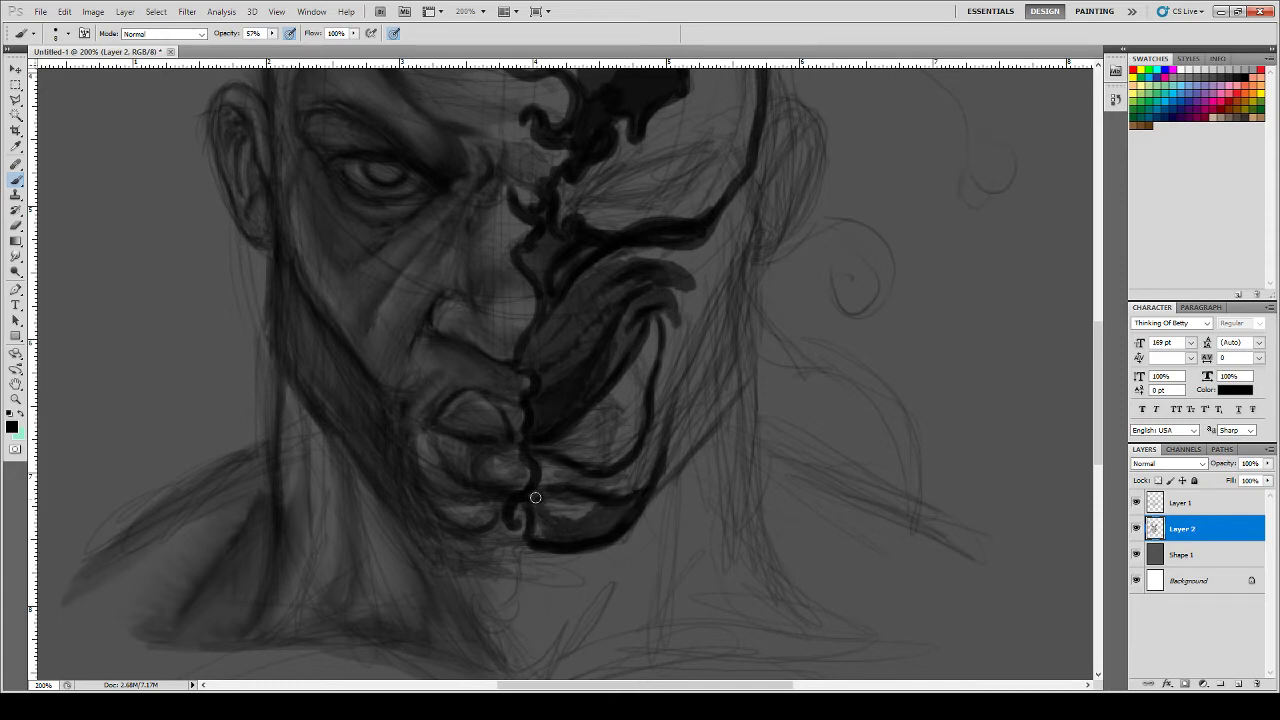
pyautogui.moveTo(537, 517)
pyautogui.mouseDown()
pyautogui.moveTo(572, 522)
pyautogui.moveTo(584, 505)
pyautogui.moveTo(596, 513)
pyautogui.moveTo(545, 486)
pyautogui.moveTo(545, 472)
pyautogui.moveTo(593, 489)
pyautogui.moveTo(536, 491)
pyautogui.moveTo(553, 493)
pyautogui.moveTo(543, 501)
pyautogui.moveTo(592, 477)
pyautogui.moveTo(640, 497)
pyautogui.moveTo(608, 481)
pyautogui.moveTo(617, 496)
pyautogui.moveTo(626, 472)
pyautogui.moveTo(642, 487)
pyautogui.moveTo(651, 445)
pyautogui.mouseUp()
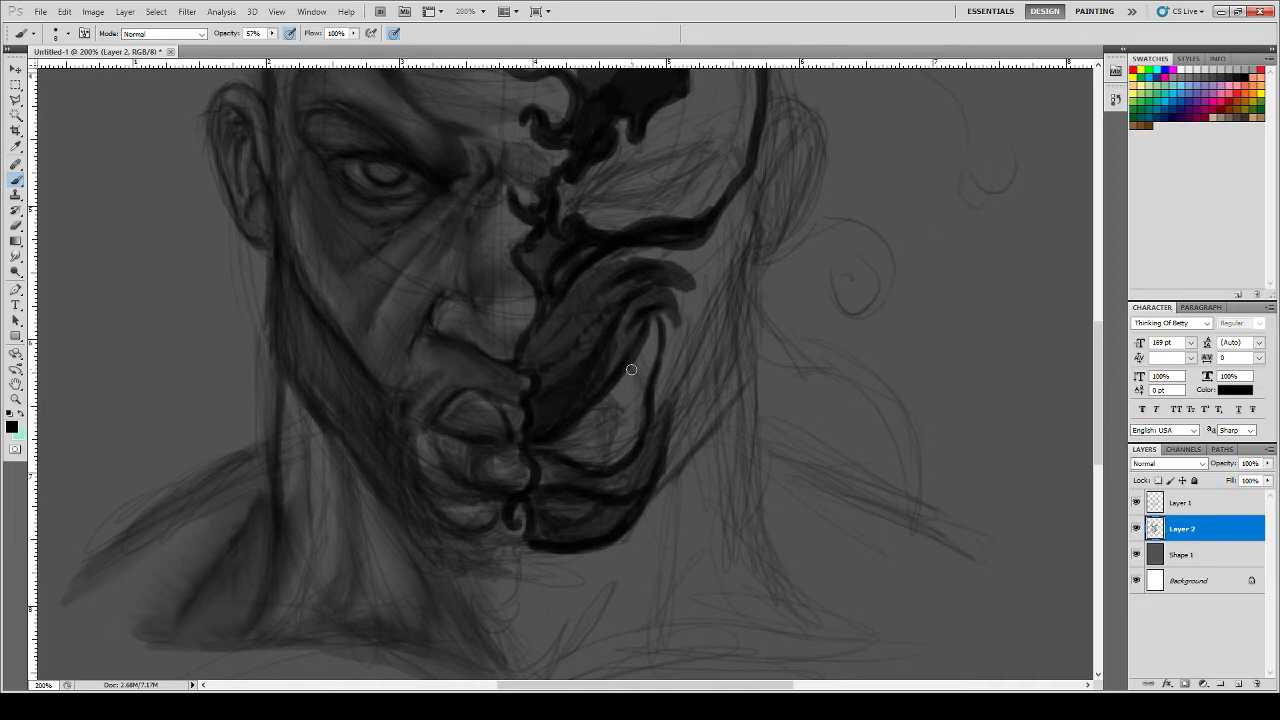
# - Add thin dark fibre strokes inside the open area between the right cheek muscle and the lower bands
pyautogui.moveTo(645, 341); pyautogui.dragTo(630, 379)
pyautogui.moveTo(632, 371); pyautogui.dragTo(606, 433)
pyautogui.moveTo(605, 455); pyautogui.dragTo(621, 444)
pyautogui.moveTo(639, 430); pyautogui.dragTo(636, 396)
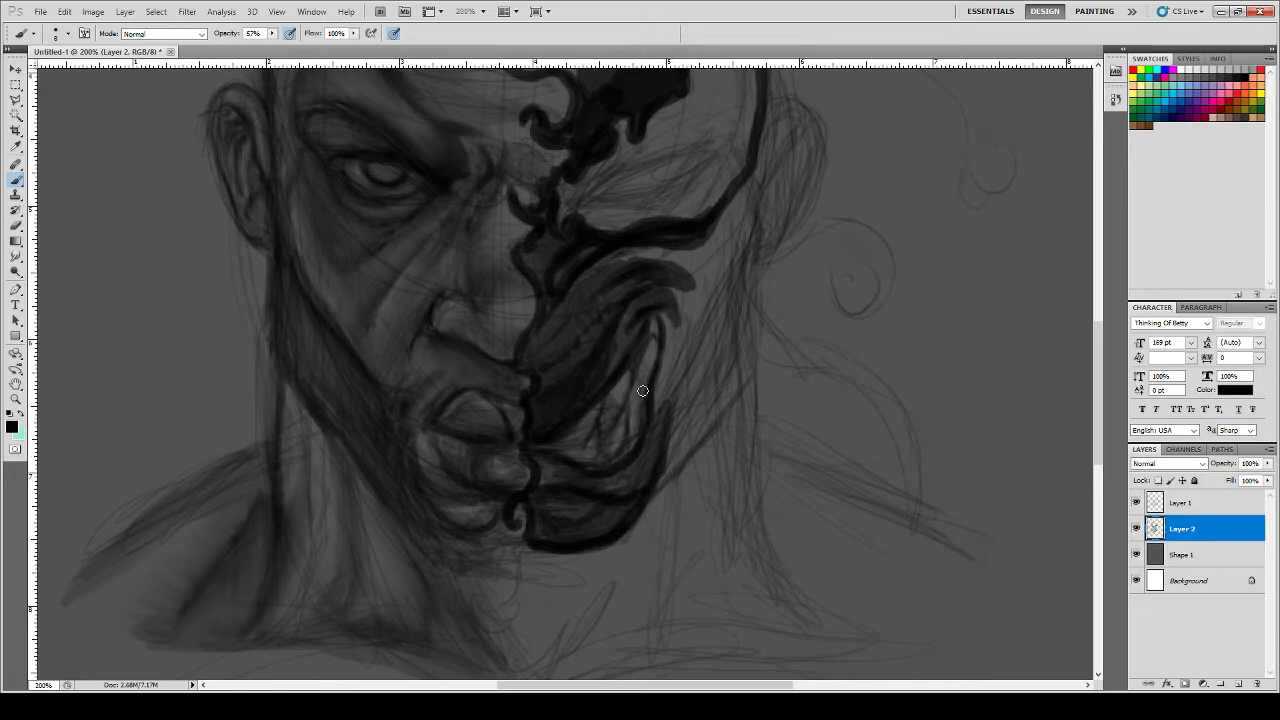
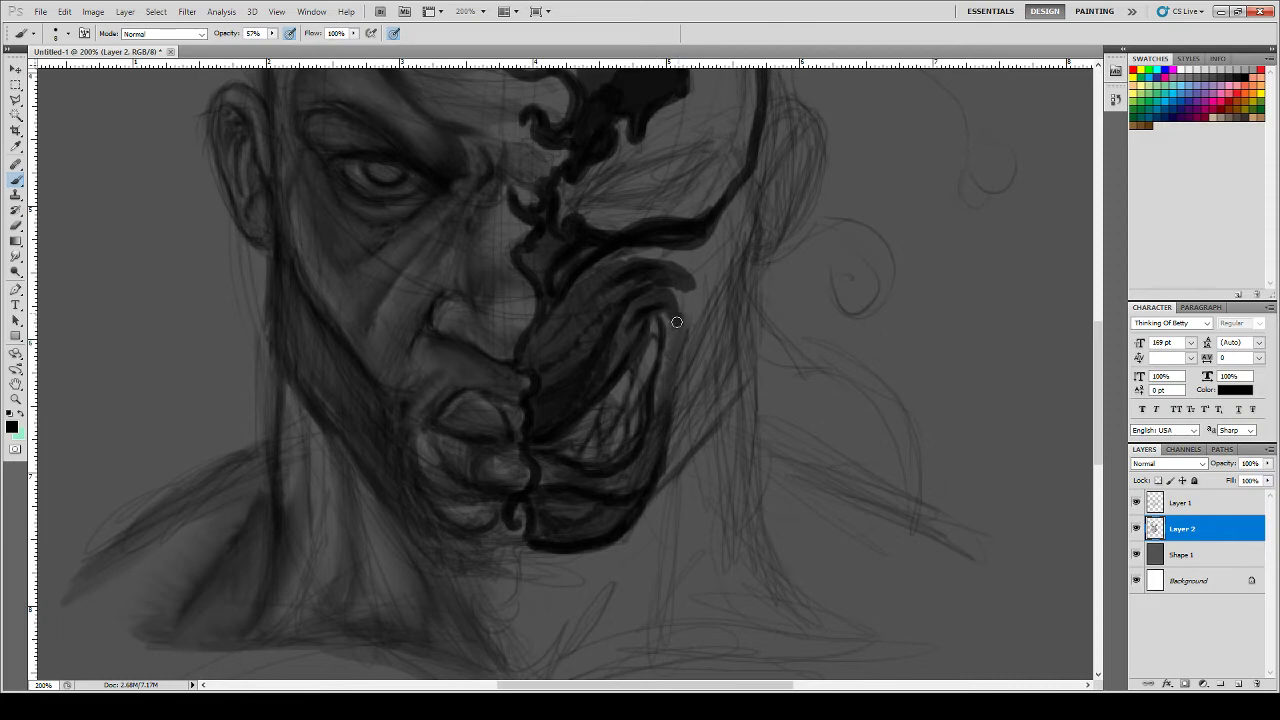
# - Darken the outer edge of the right cheek muscle and paint the black jaw contours from the chin up to the right ear
pyautogui.moveTo(676, 344)
pyautogui.mouseDown()
pyautogui.moveTo(650, 419)
pyautogui.moveTo(673, 357)
pyautogui.mouseUp()
pyautogui.moveTo(682, 332)
pyautogui.mouseDown()
pyautogui.moveTo(691, 296)
pyautogui.moveTo(670, 377)
pyautogui.mouseUp()
pyautogui.moveTo(654, 510)
pyautogui.mouseDown()
pyautogui.moveTo(710, 424)
pyautogui.moveTo(633, 536)
pyautogui.moveTo(740, 381)
pyautogui.mouseUp()
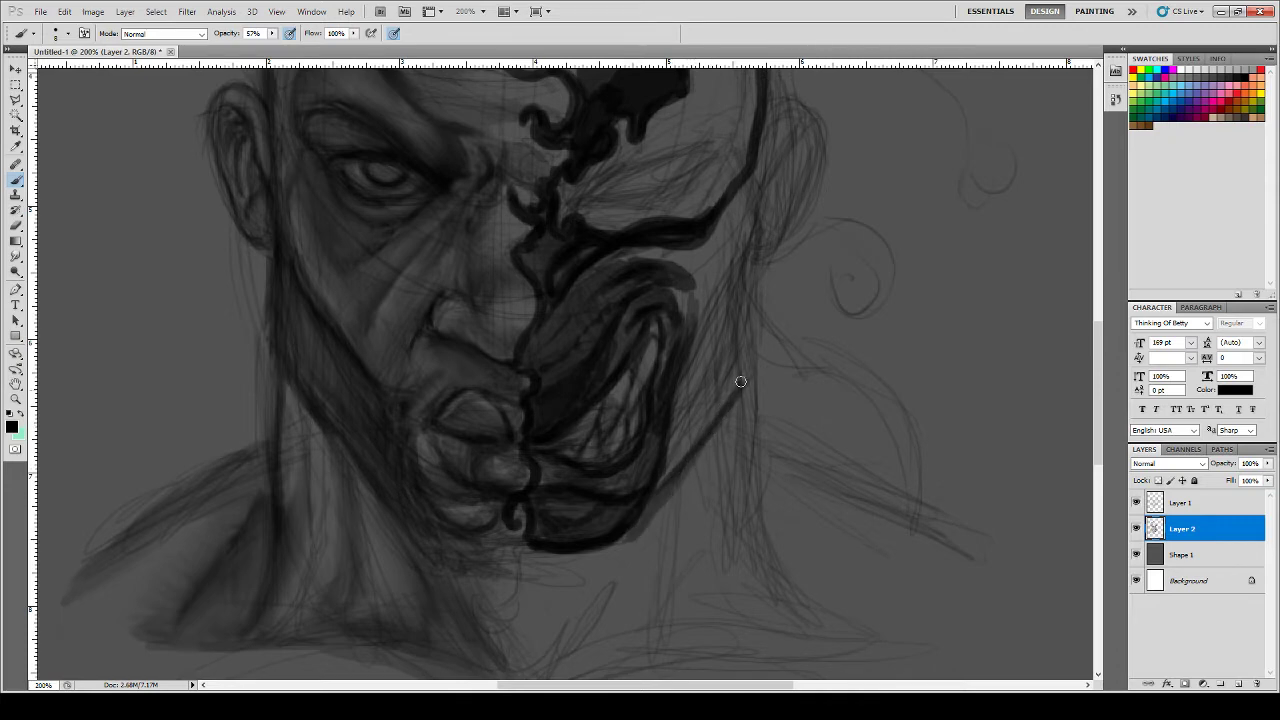
pyautogui.moveTo(734, 293); pyautogui.dragTo(713, 344)
pyautogui.moveTo(757, 251)
pyautogui.mouseDown()
pyautogui.moveTo(762, 176)
pyautogui.moveTo(763, 248)
pyautogui.moveTo(701, 352)
pyautogui.moveTo(749, 293)
pyautogui.moveTo(710, 344)
pyautogui.mouseUp()
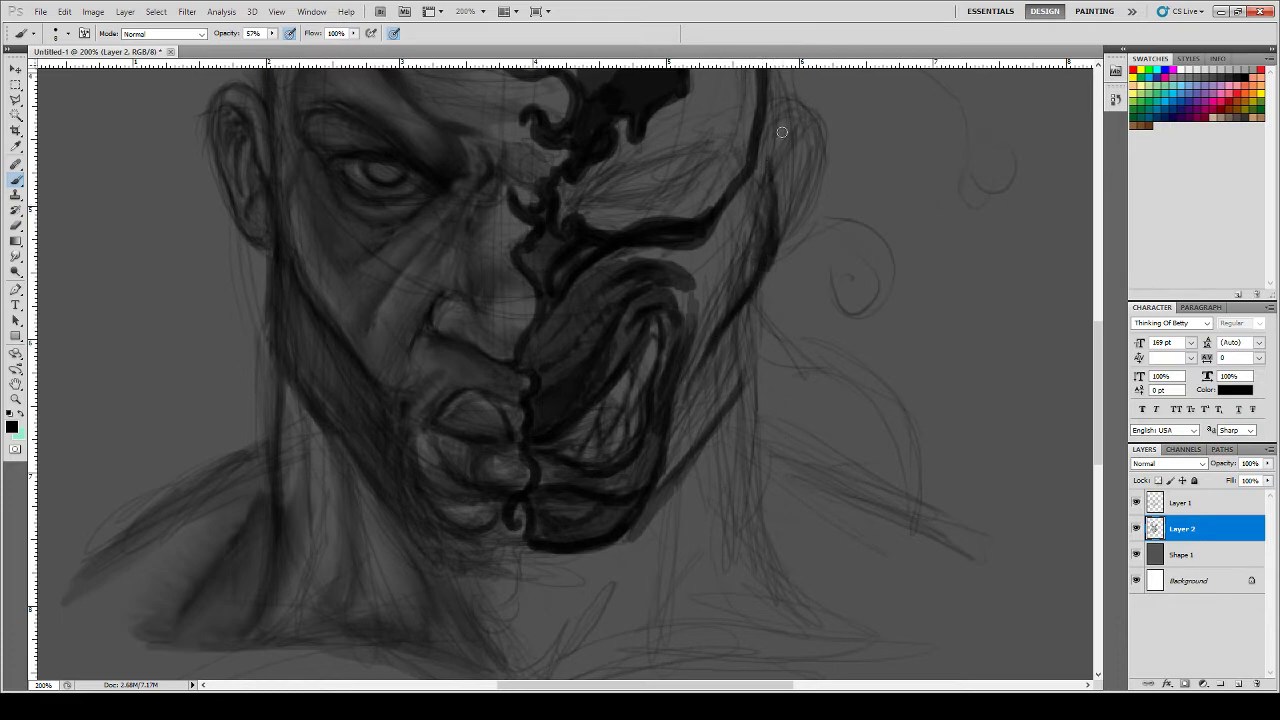
pyautogui.moveTo(775, 118)
pyautogui.mouseDown()
pyautogui.moveTo(759, 283)
pyautogui.moveTo(702, 367)
pyautogui.mouseUp()
pyautogui.moveTo(680, 412)
pyautogui.mouseDown()
pyautogui.moveTo(701, 354)
pyautogui.moveTo(663, 471)
pyautogui.mouseUp()
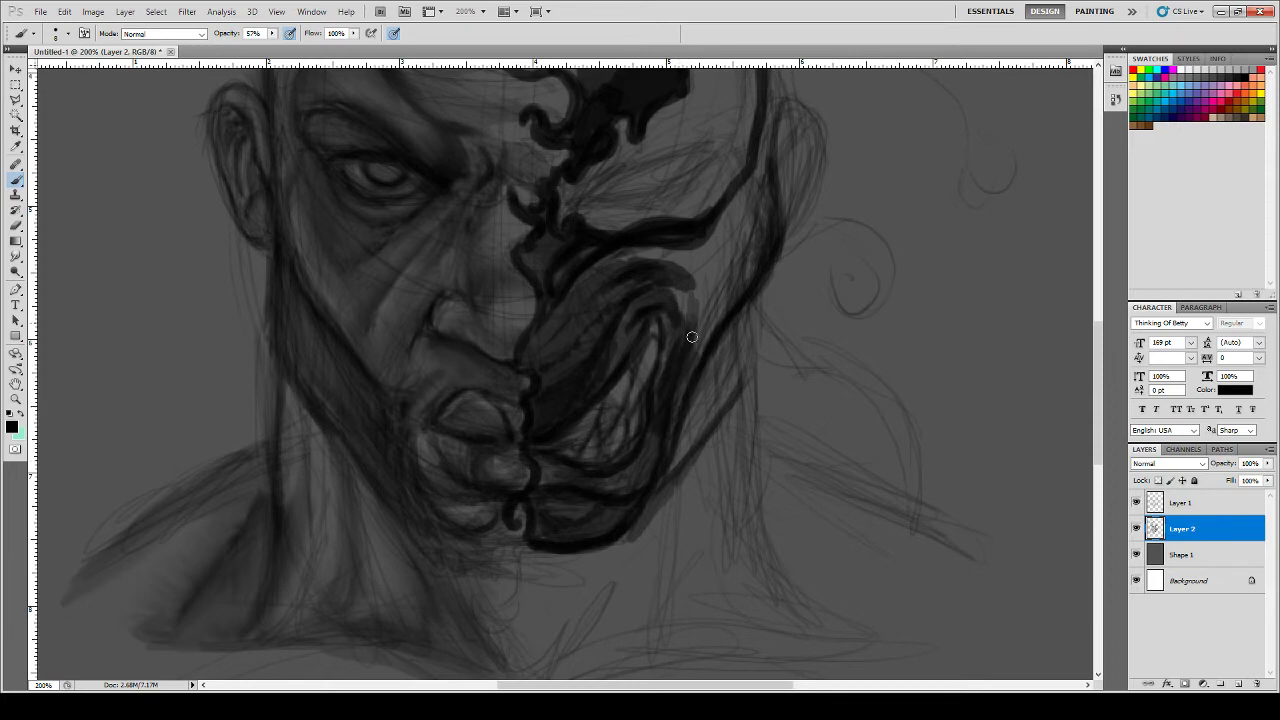
pyautogui.moveTo(692, 337); pyautogui.dragTo(699, 290)
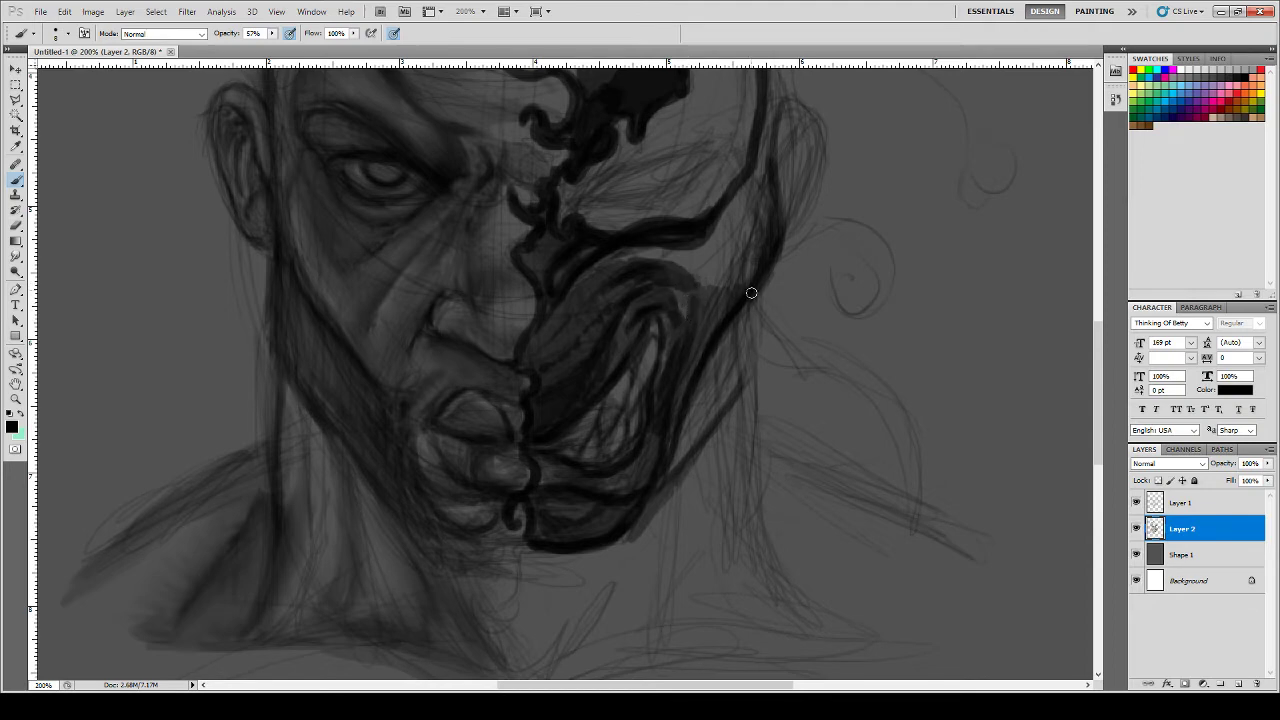
# - Fill the area between the right cheek muscle and the ear with dark paint, and add a shaded outer jaw muscle down to the chin
pyautogui.moveTo(754, 209)
pyautogui.mouseDown()
pyautogui.moveTo(759, 171)
pyautogui.moveTo(761, 254)
pyautogui.moveTo(731, 297)
pyautogui.moveTo(761, 211)
pyautogui.moveTo(726, 216)
pyautogui.moveTo(706, 268)
pyautogui.moveTo(714, 292)
pyautogui.moveTo(740, 263)
pyautogui.moveTo(743, 235)
pyautogui.moveTo(680, 398)
pyautogui.moveTo(690, 263)
pyautogui.moveTo(660, 247)
pyautogui.moveTo(680, 257)
pyautogui.moveTo(610, 262)
pyautogui.moveTo(689, 264)
pyautogui.mouseUp()
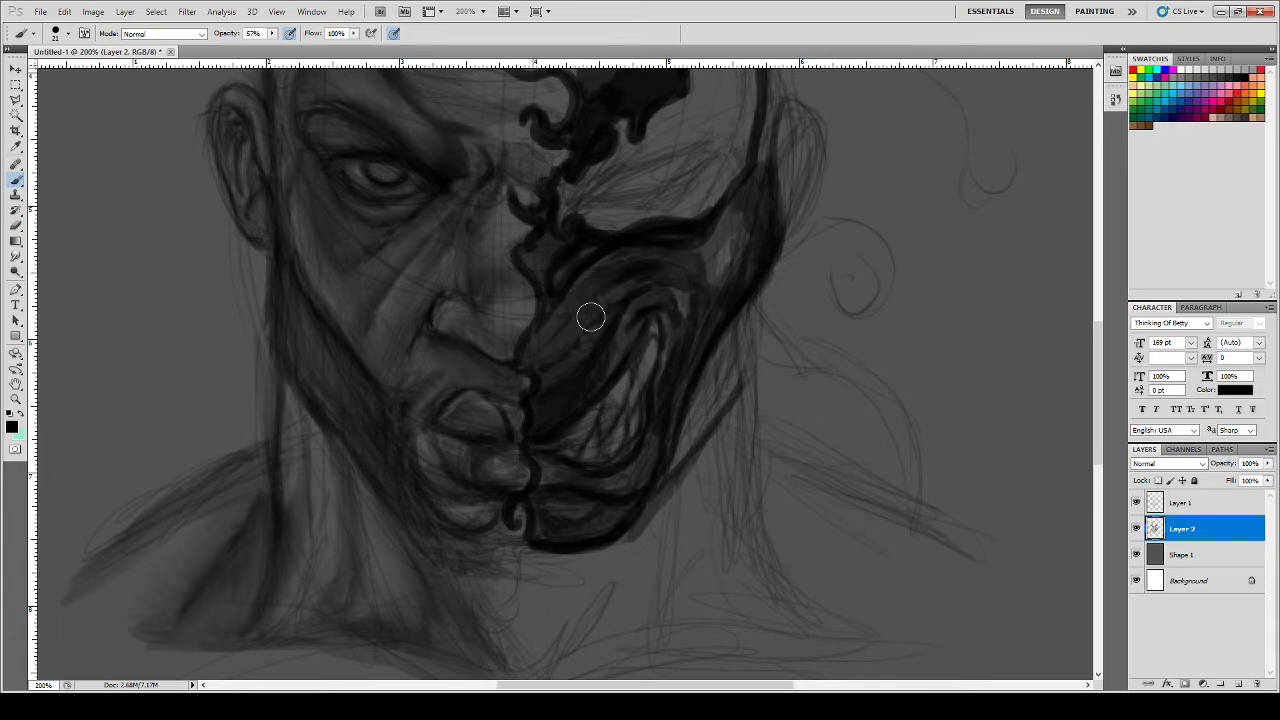
pyautogui.moveTo(712, 294)
pyautogui.mouseDown()
pyautogui.moveTo(732, 232)
pyautogui.moveTo(752, 220)
pyautogui.moveTo(733, 221)
pyautogui.moveTo(697, 260)
pyautogui.mouseUp()
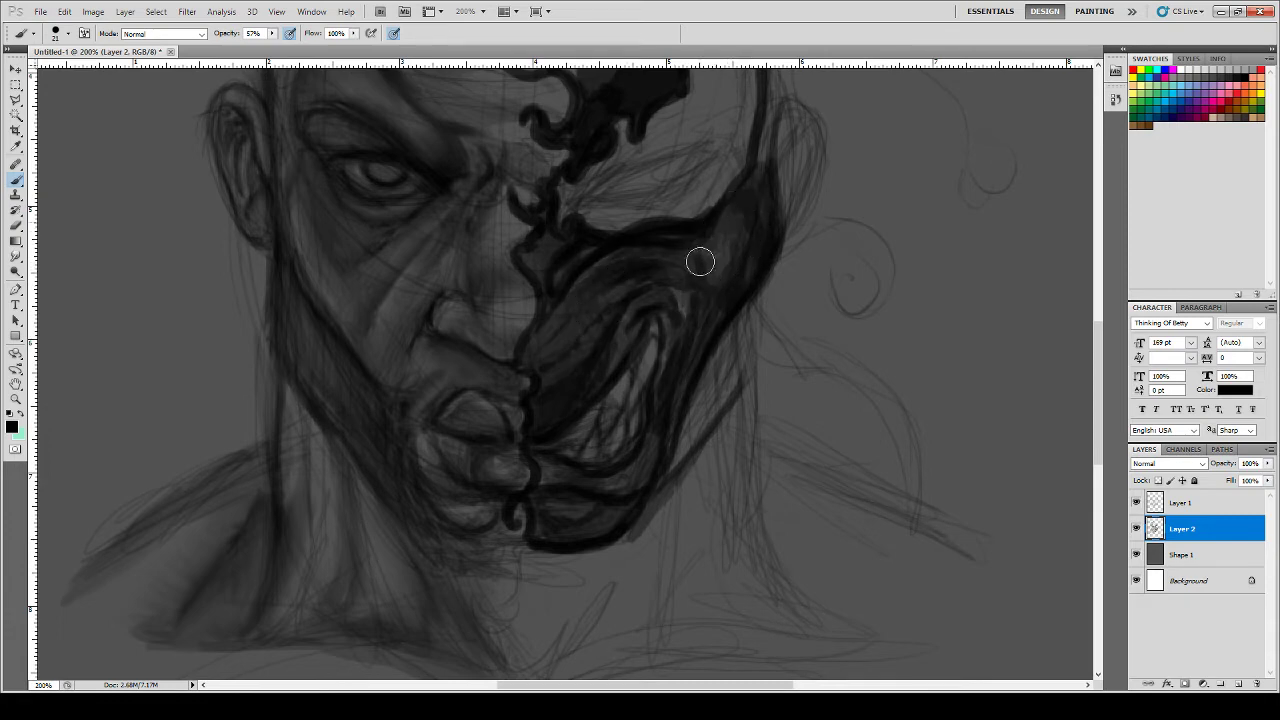
pyautogui.moveTo(746, 318); pyautogui.dragTo(754, 378)
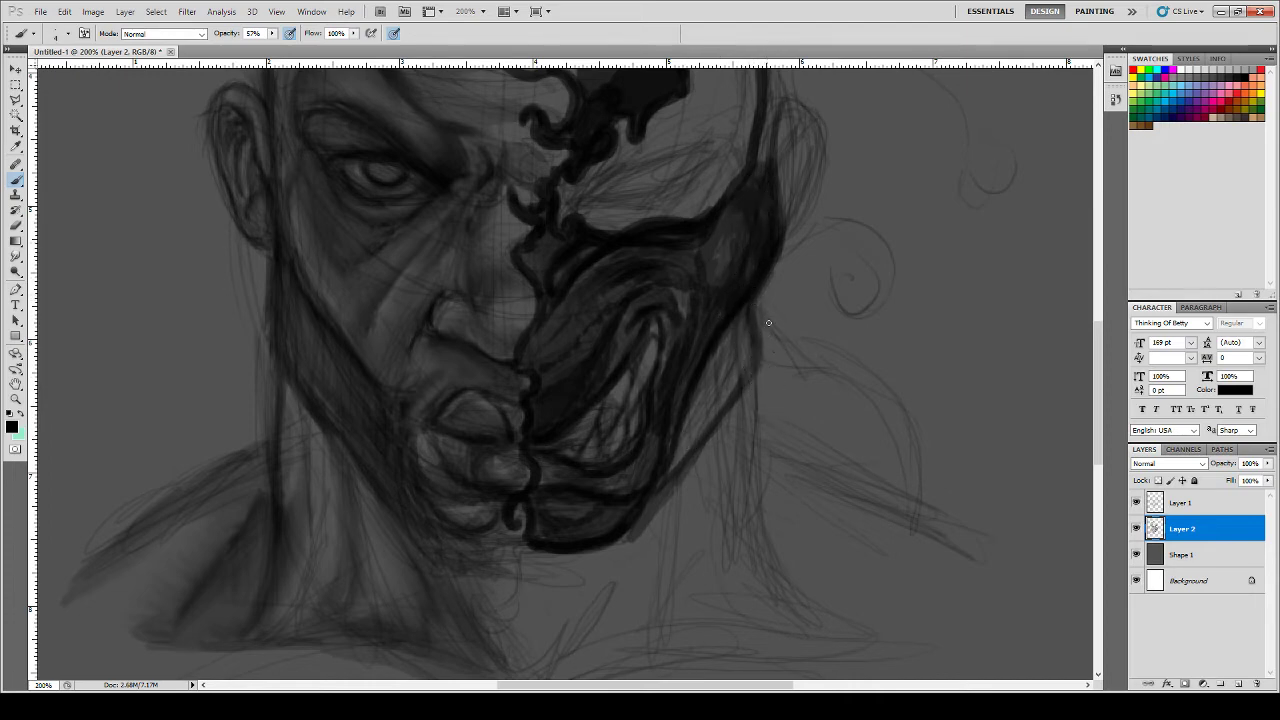
pyautogui.moveTo(763, 303); pyautogui.dragTo(757, 354)
pyautogui.moveTo(754, 299)
pyautogui.mouseDown()
pyautogui.moveTo(745, 373)
pyautogui.moveTo(757, 350)
pyautogui.moveTo(687, 433)
pyautogui.moveTo(745, 374)
pyautogui.moveTo(630, 537)
pyautogui.moveTo(730, 439)
pyautogui.moveTo(696, 458)
pyautogui.moveTo(750, 384)
pyautogui.moveTo(734, 423)
pyautogui.moveTo(754, 327)
pyautogui.moveTo(696, 448)
pyautogui.moveTo(740, 397)
pyautogui.moveTo(670, 464)
pyautogui.moveTo(710, 443)
pyautogui.moveTo(601, 551)
pyautogui.moveTo(627, 538)
pyautogui.moveTo(595, 547)
pyautogui.mouseUp()
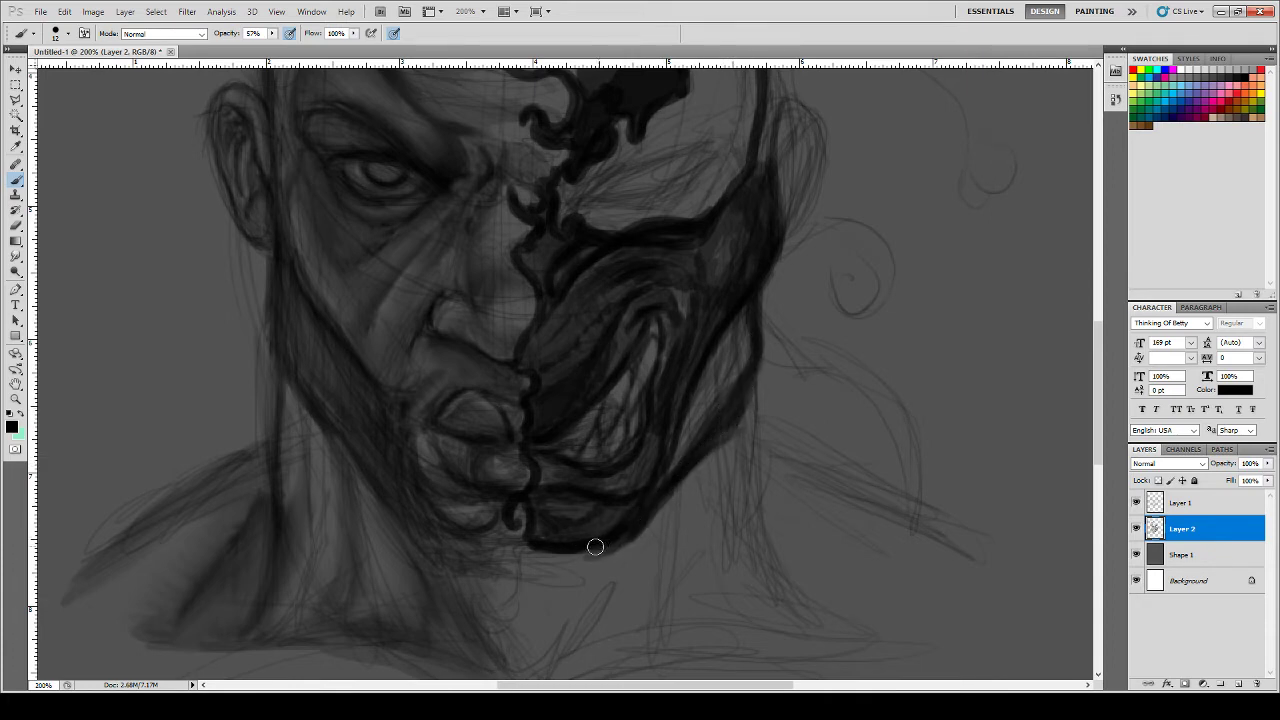
pyautogui.moveTo(654, 485)
pyautogui.mouseDown()
pyautogui.moveTo(713, 340)
pyautogui.moveTo(678, 459)
pyautogui.moveTo(694, 390)
pyautogui.moveTo(703, 427)
pyautogui.moveTo(708, 371)
pyautogui.moveTo(718, 386)
pyautogui.moveTo(723, 357)
pyautogui.moveTo(746, 368)
pyautogui.moveTo(749, 316)
pyautogui.mouseUp()
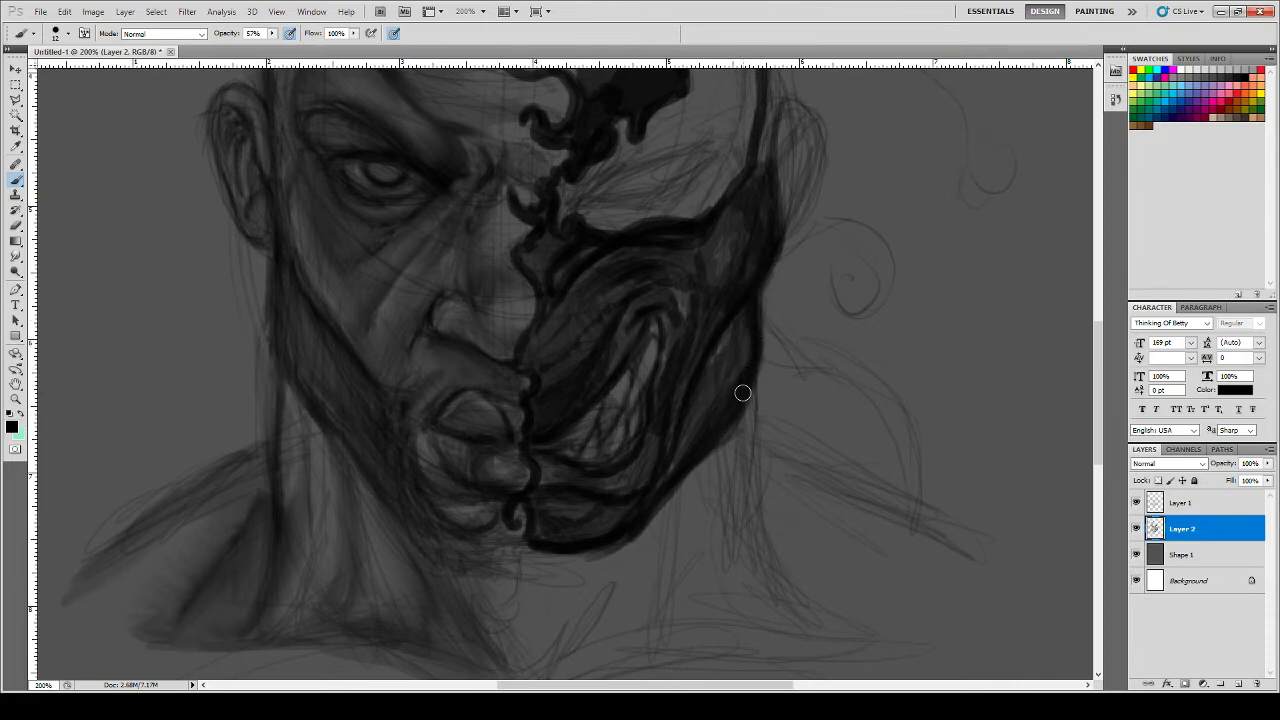
pyautogui.moveTo(770, 285); pyautogui.dragTo(756, 324)
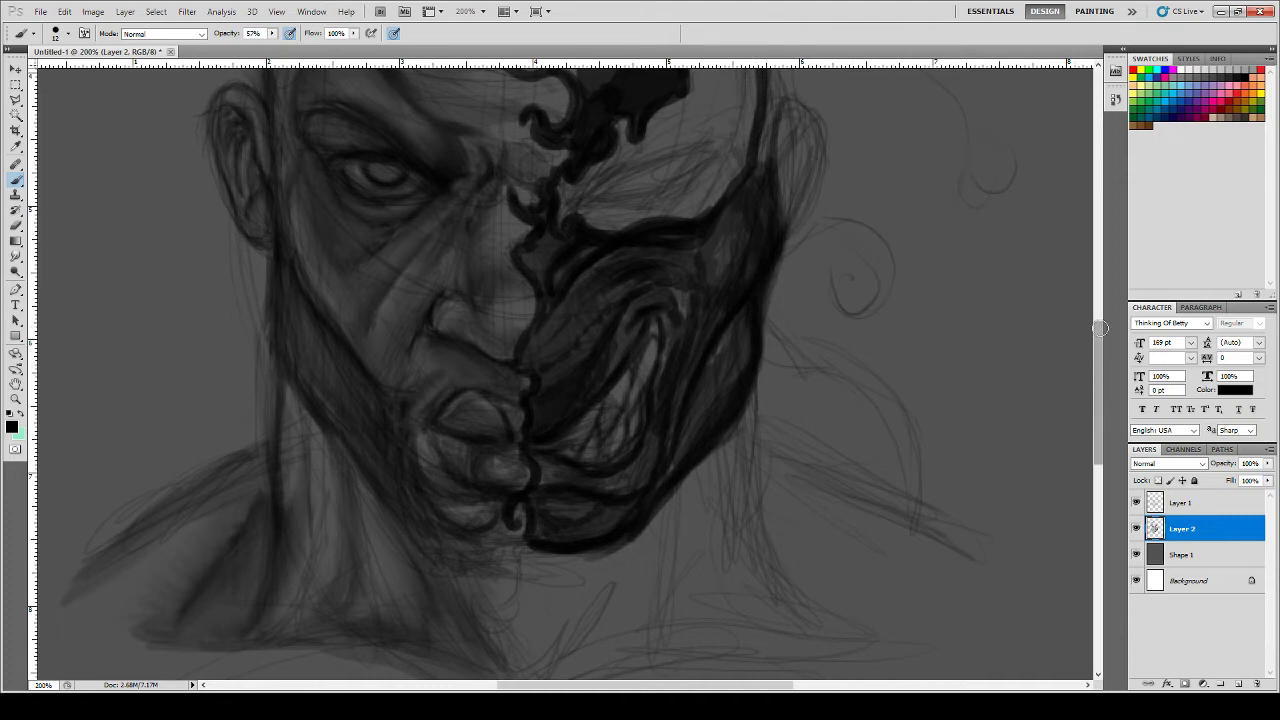
# - Paint a thick black band along the right temple to the ear, and outline the top right of the skull
pyautogui.moveTo(1096, 364); pyautogui.dragTo(1096, 321)
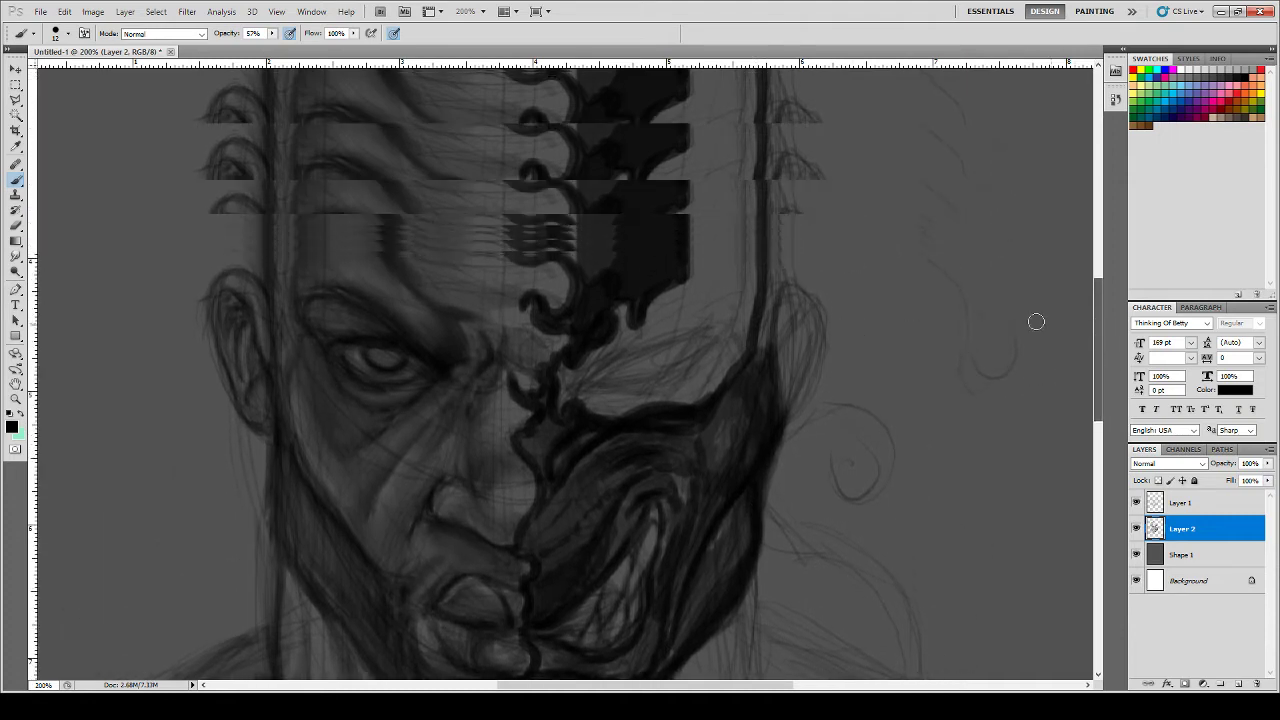
pyautogui.moveTo(753, 159)
pyautogui.mouseDown()
pyautogui.moveTo(783, 339)
pyautogui.moveTo(770, 208)
pyautogui.moveTo(794, 306)
pyautogui.moveTo(782, 270)
pyautogui.moveTo(781, 395)
pyautogui.mouseUp()
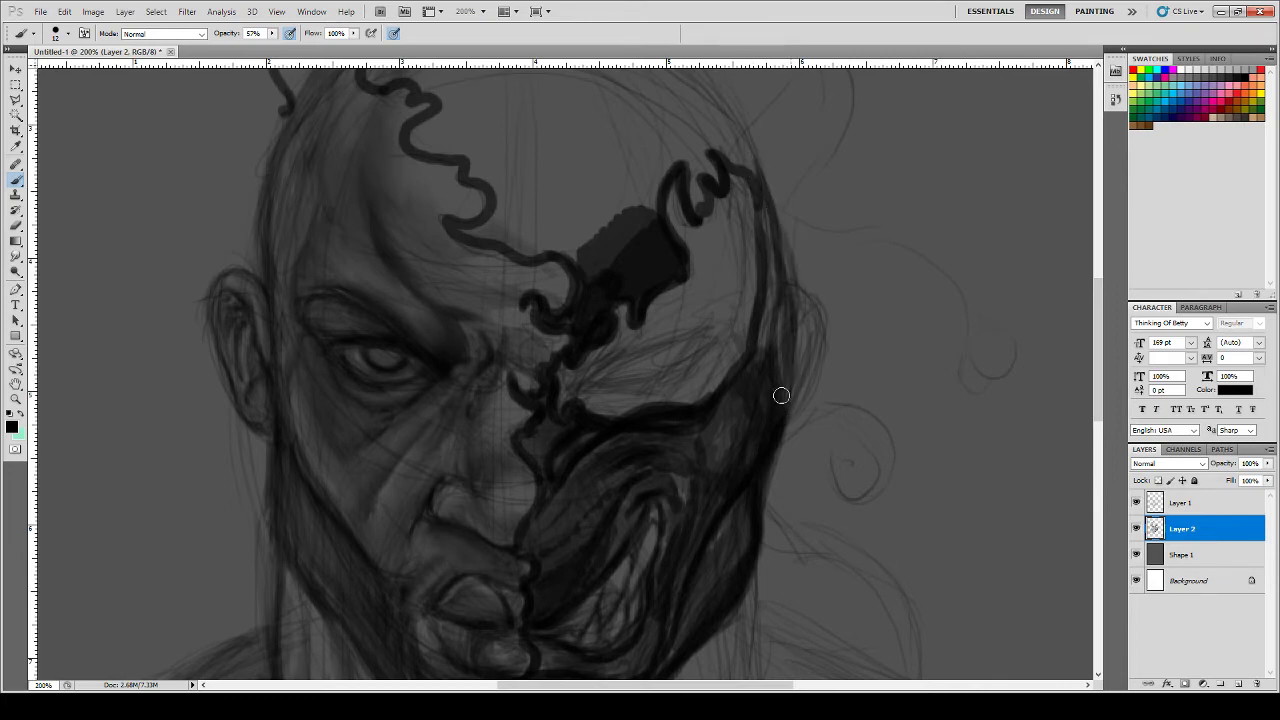
pyautogui.moveTo(772, 195)
pyautogui.mouseDown()
pyautogui.moveTo(776, 404)
pyautogui.moveTo(777, 226)
pyautogui.moveTo(763, 355)
pyautogui.moveTo(763, 210)
pyautogui.moveTo(776, 260)
pyautogui.moveTo(771, 218)
pyautogui.moveTo(785, 238)
pyautogui.moveTo(767, 186)
pyautogui.moveTo(785, 241)
pyautogui.moveTo(773, 162)
pyautogui.moveTo(790, 329)
pyautogui.moveTo(782, 263)
pyautogui.moveTo(768, 425)
pyautogui.moveTo(781, 328)
pyautogui.moveTo(782, 410)
pyautogui.mouseUp()
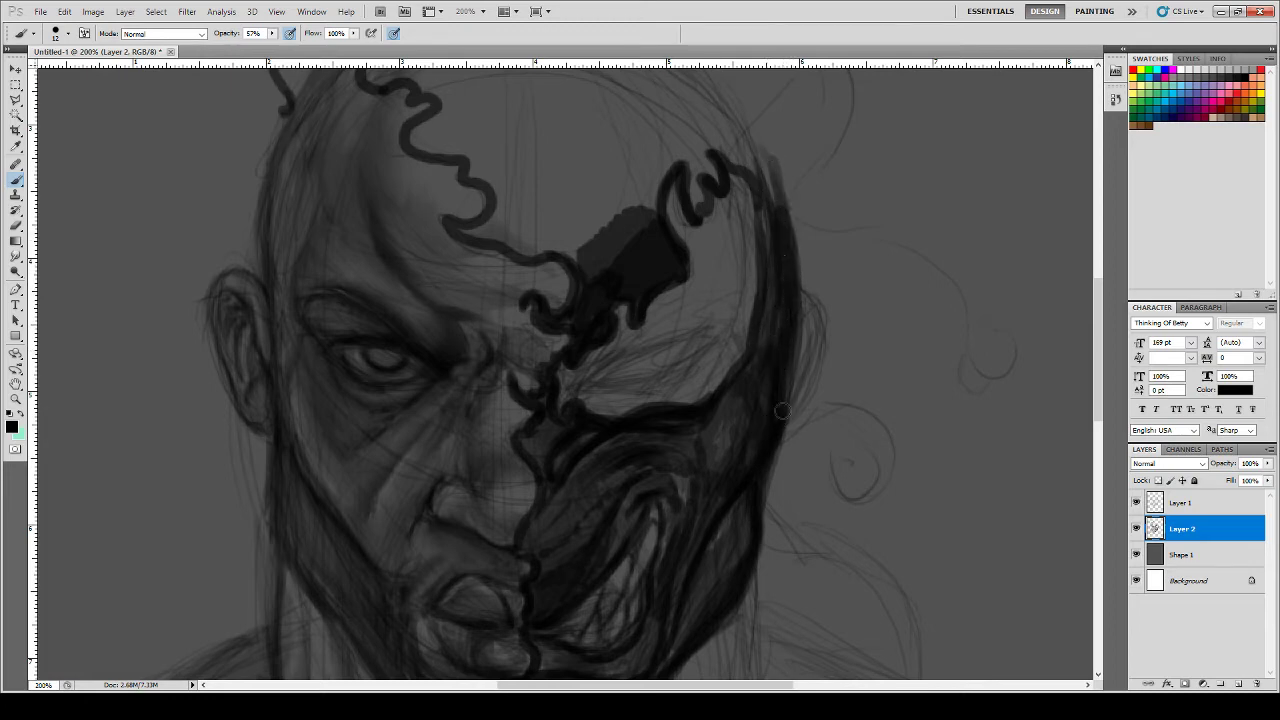
pyautogui.moveTo(768, 274); pyautogui.dragTo(757, 188)
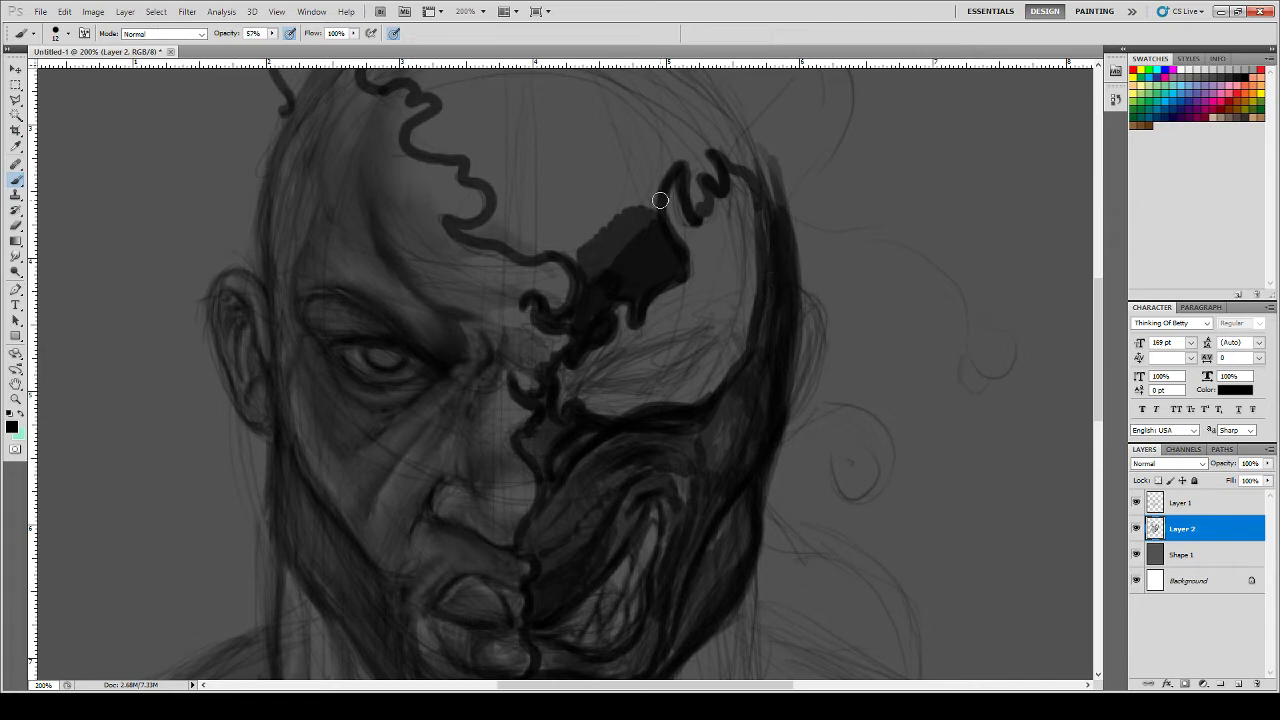
pyautogui.hotkey('ctrl', '-')
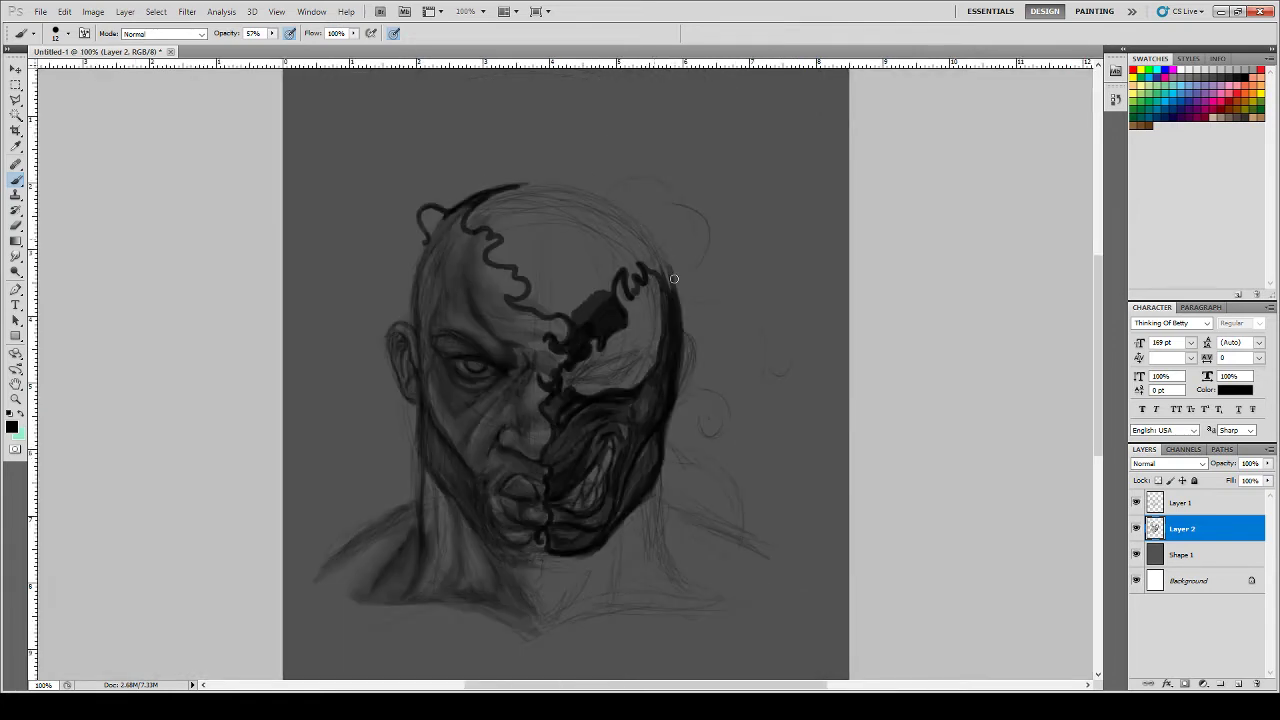
pyautogui.moveTo(610, 178); pyautogui.dragTo(675, 287)
pyautogui.moveTo(660, 251)
pyautogui.mouseDown()
pyautogui.moveTo(629, 200)
pyautogui.moveTo(674, 283)
pyautogui.moveTo(620, 199)
pyautogui.moveTo(527, 177)
pyautogui.mouseUp()
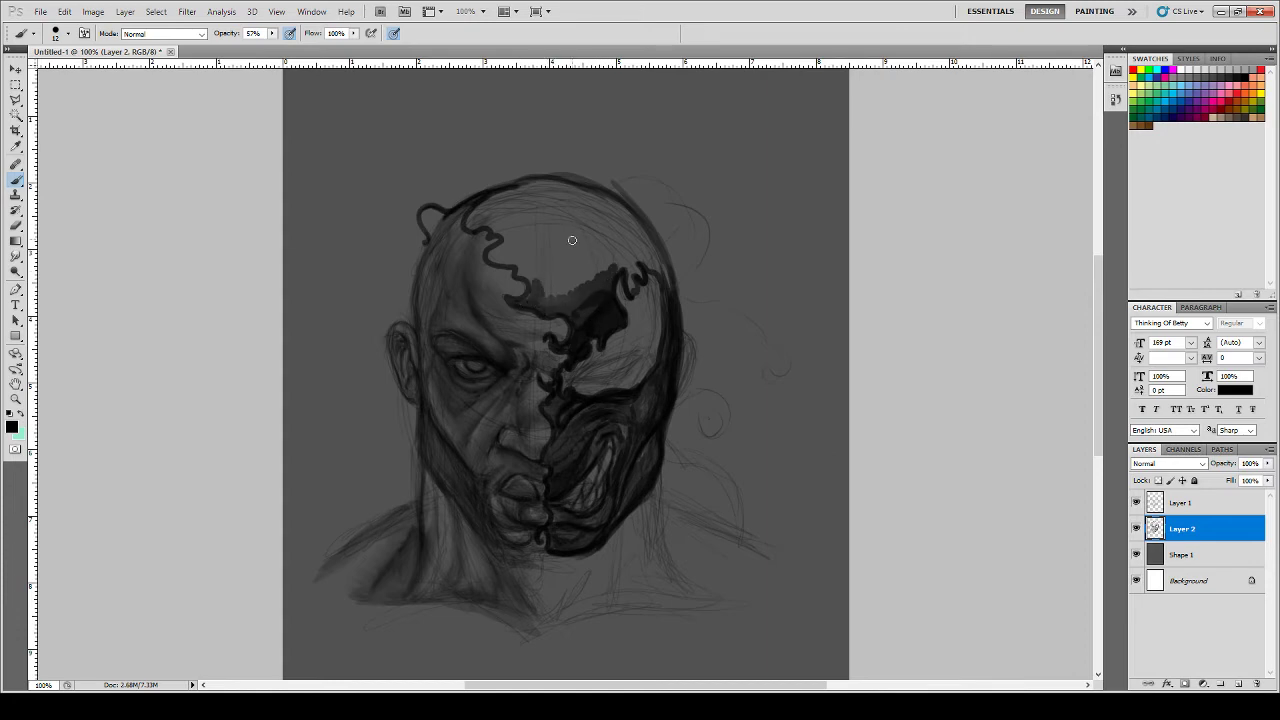
# - Fill the open skull area above the jagged forehead crack with layered dark paint out to the right temple
pyautogui.moveTo(546, 280)
pyautogui.mouseDown()
pyautogui.moveTo(617, 248)
pyautogui.moveTo(587, 203)
pyautogui.moveTo(506, 260)
pyautogui.moveTo(492, 253)
pyautogui.moveTo(518, 222)
pyautogui.moveTo(521, 272)
pyautogui.moveTo(550, 278)
pyautogui.moveTo(565, 264)
pyautogui.moveTo(560, 226)
pyautogui.moveTo(619, 256)
pyautogui.moveTo(635, 230)
pyautogui.moveTo(671, 290)
pyautogui.moveTo(630, 248)
pyautogui.moveTo(632, 283)
pyautogui.moveTo(630, 263)
pyautogui.moveTo(596, 298)
pyautogui.moveTo(569, 297)
pyautogui.moveTo(577, 306)
pyautogui.moveTo(590, 281)
pyautogui.moveTo(527, 288)
pyautogui.mouseUp()
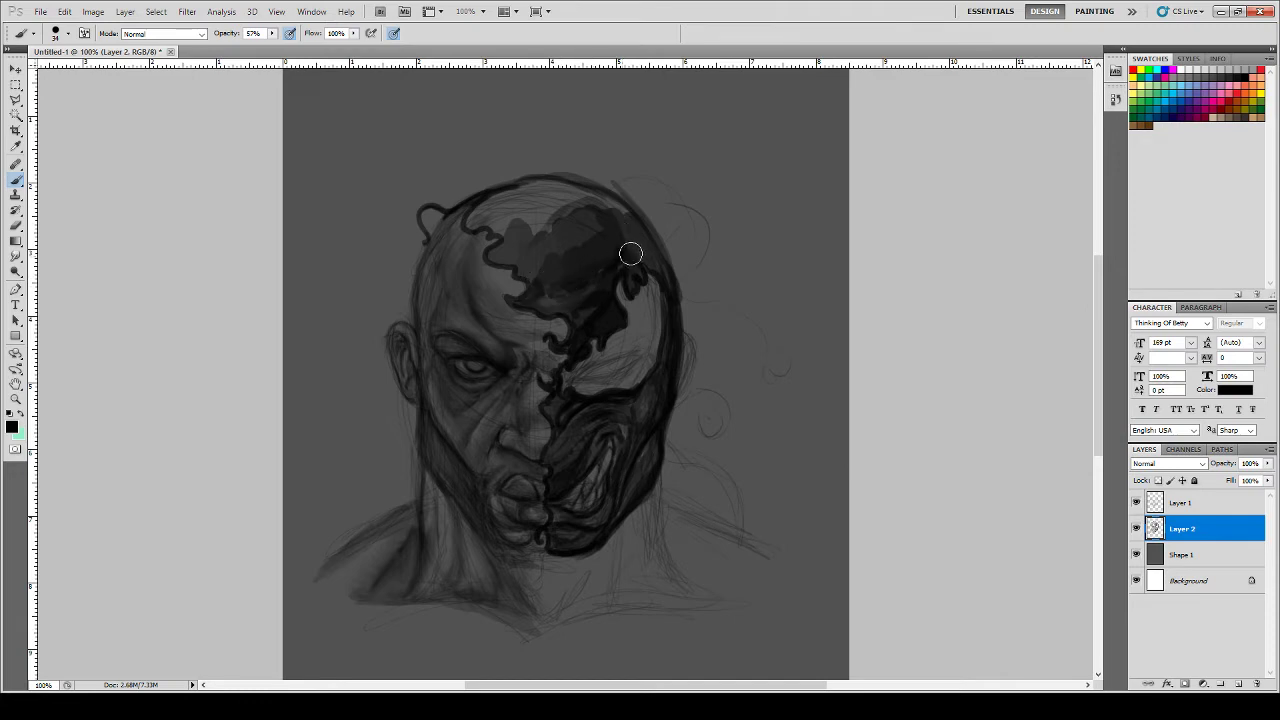
pyautogui.moveTo(631, 254)
pyautogui.mouseDown()
pyautogui.moveTo(643, 246)
pyautogui.moveTo(669, 288)
pyautogui.mouseUp()
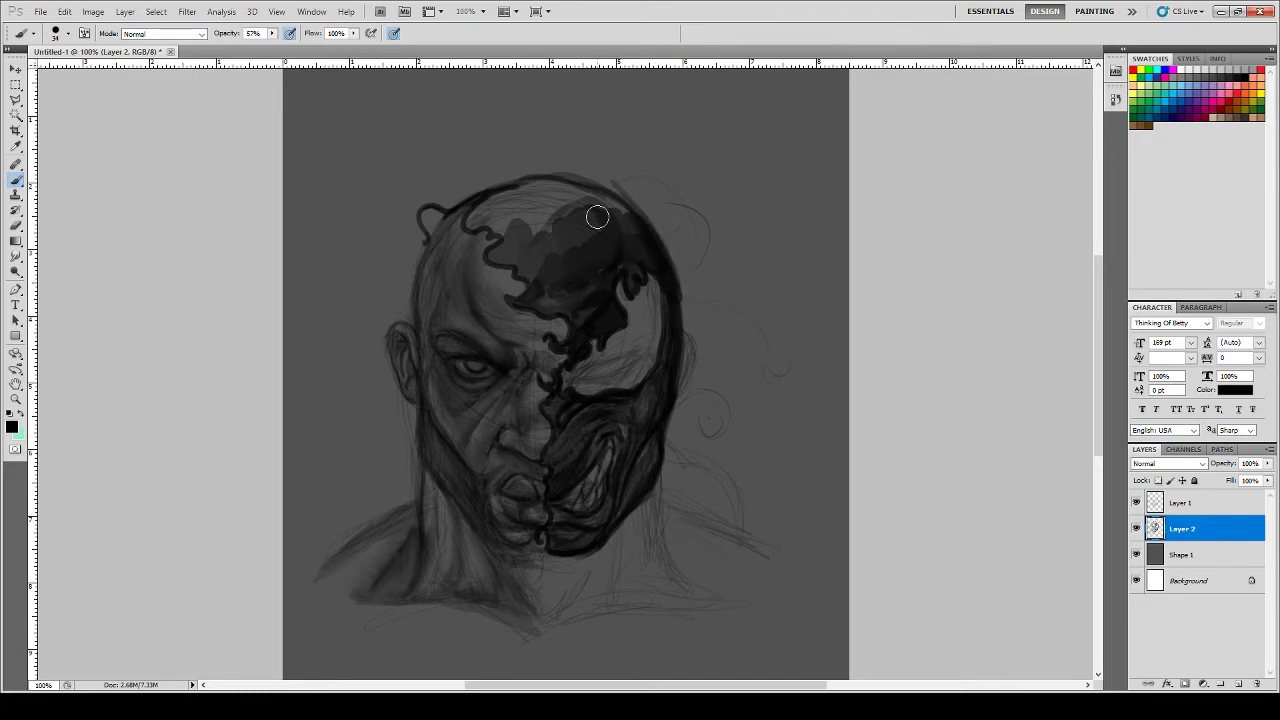
pyautogui.moveTo(597, 217)
pyautogui.mouseDown()
pyautogui.moveTo(642, 255)
pyautogui.moveTo(589, 190)
pyautogui.moveTo(643, 240)
pyautogui.moveTo(553, 193)
pyautogui.moveTo(655, 248)
pyautogui.moveTo(605, 196)
pyautogui.moveTo(668, 283)
pyautogui.mouseUp()
pyautogui.moveTo(670, 365)
pyautogui.mouseDown()
pyautogui.moveTo(661, 248)
pyautogui.moveTo(673, 323)
pyautogui.mouseUp()
pyautogui.moveTo(597, 226)
pyautogui.mouseDown()
pyautogui.moveTo(551, 179)
pyautogui.moveTo(617, 220)
pyautogui.moveTo(610, 196)
pyautogui.moveTo(553, 194)
pyautogui.moveTo(606, 191)
pyautogui.moveTo(644, 242)
pyautogui.moveTo(562, 187)
pyautogui.moveTo(585, 198)
pyautogui.moveTo(523, 187)
pyautogui.moveTo(473, 221)
pyautogui.moveTo(490, 200)
pyautogui.moveTo(509, 207)
pyautogui.moveTo(501, 232)
pyautogui.moveTo(517, 214)
pyautogui.moveTo(552, 231)
pyautogui.moveTo(561, 191)
pyautogui.moveTo(602, 219)
pyautogui.moveTo(541, 190)
pyautogui.moveTo(561, 187)
pyautogui.moveTo(515, 192)
pyautogui.moveTo(594, 210)
pyautogui.moveTo(601, 229)
pyautogui.moveTo(579, 223)
pyautogui.moveTo(578, 242)
pyautogui.moveTo(539, 265)
pyautogui.moveTo(505, 249)
pyautogui.mouseUp()
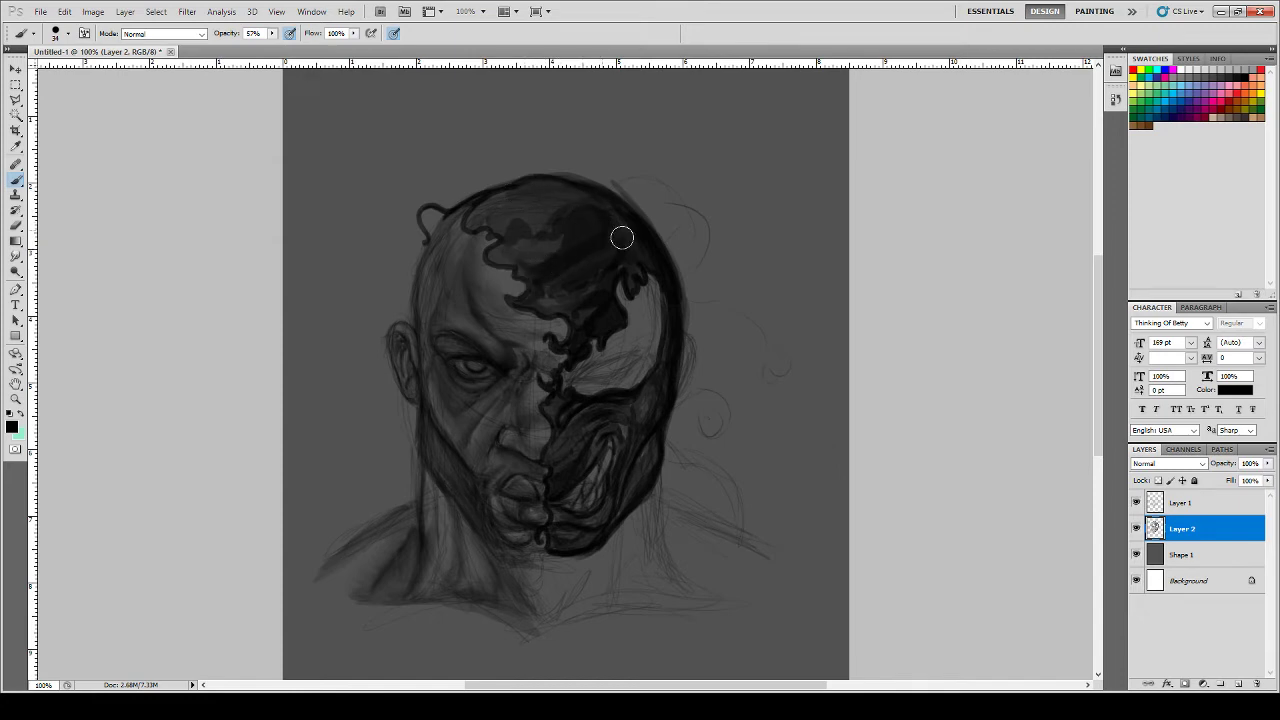
pyautogui.moveTo(621, 237)
pyautogui.mouseDown()
pyautogui.moveTo(535, 197)
pyautogui.moveTo(580, 198)
pyautogui.moveTo(485, 207)
pyautogui.moveTo(480, 218)
pyautogui.moveTo(545, 247)
pyautogui.mouseUp()
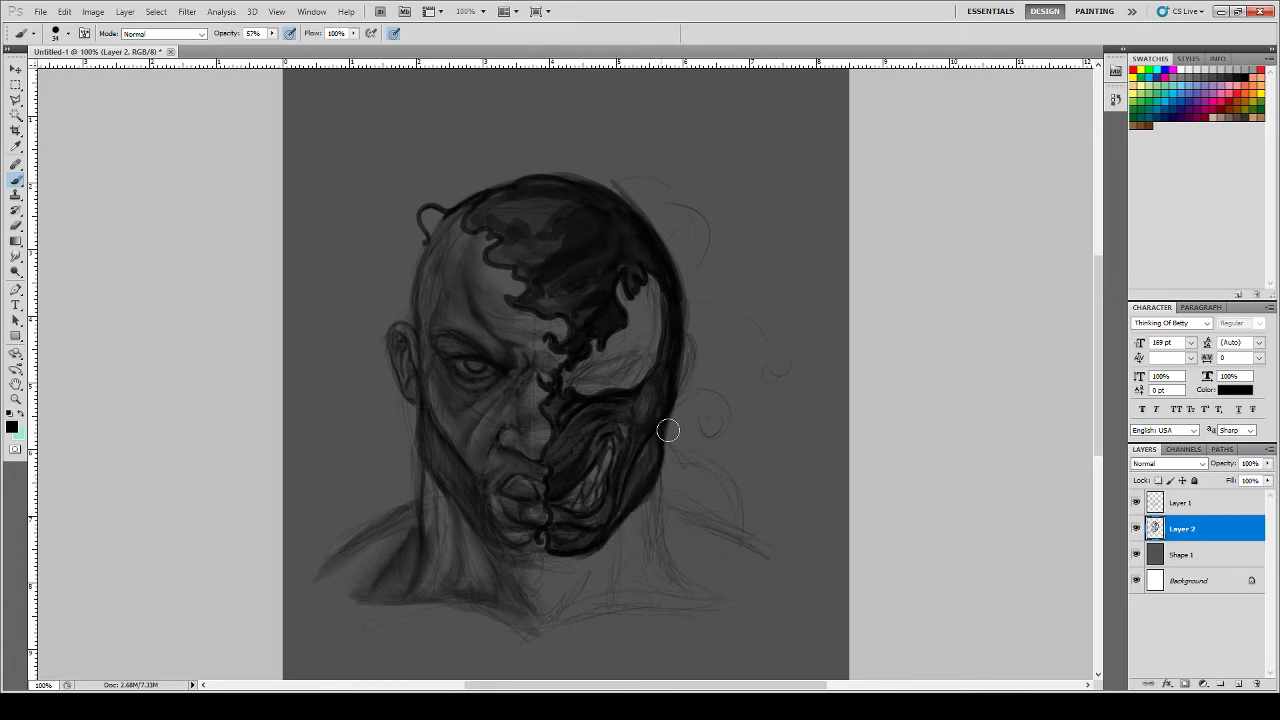
# - Paint the right side of the neck and the right shoulder with dark muscle strands down to the collarbone
pyautogui.moveTo(668, 430)
pyautogui.mouseDown()
pyautogui.moveTo(677, 513)
pyautogui.moveTo(673, 451)
pyautogui.moveTo(660, 458)
pyautogui.moveTo(710, 617)
pyautogui.moveTo(662, 477)
pyautogui.moveTo(677, 543)
pyautogui.moveTo(661, 413)
pyautogui.moveTo(680, 559)
pyautogui.moveTo(654, 480)
pyautogui.moveTo(625, 531)
pyautogui.moveTo(526, 607)
pyautogui.moveTo(536, 575)
pyautogui.moveTo(548, 577)
pyautogui.moveTo(544, 554)
pyautogui.moveTo(574, 562)
pyautogui.moveTo(537, 608)
pyautogui.moveTo(573, 565)
pyautogui.moveTo(564, 572)
pyautogui.moveTo(606, 593)
pyautogui.mouseUp()
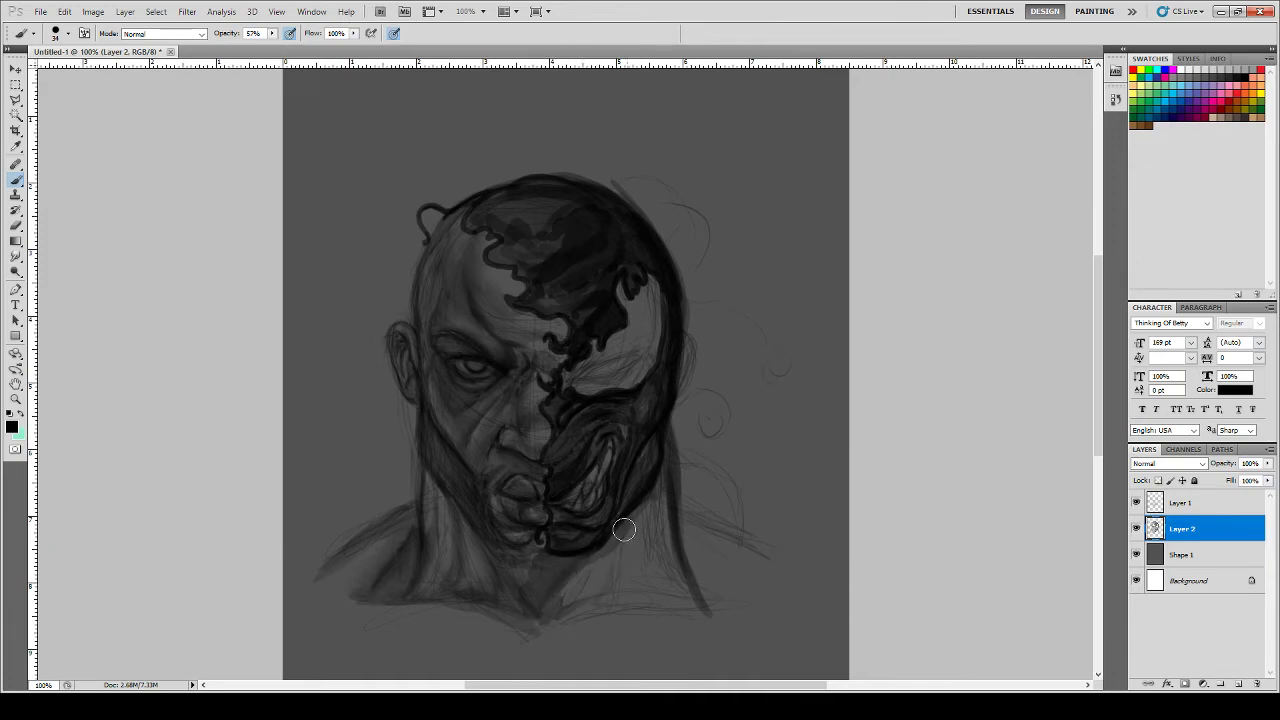
pyautogui.moveTo(623, 532)
pyautogui.mouseDown()
pyautogui.moveTo(610, 575)
pyautogui.moveTo(620, 598)
pyautogui.moveTo(606, 583)
pyautogui.moveTo(631, 557)
pyautogui.moveTo(666, 609)
pyautogui.moveTo(640, 533)
pyautogui.moveTo(684, 593)
pyautogui.moveTo(664, 603)
pyautogui.moveTo(676, 612)
pyautogui.moveTo(638, 552)
pyautogui.moveTo(640, 517)
pyautogui.moveTo(651, 554)
pyautogui.moveTo(657, 536)
pyautogui.moveTo(650, 496)
pyautogui.moveTo(670, 574)
pyautogui.moveTo(657, 487)
pyautogui.moveTo(694, 594)
pyautogui.moveTo(662, 493)
pyautogui.moveTo(671, 563)
pyautogui.moveTo(637, 528)
pyautogui.moveTo(621, 584)
pyautogui.moveTo(637, 574)
pyautogui.moveTo(651, 603)
pyautogui.moveTo(690, 604)
pyautogui.mouseUp()
pyautogui.moveTo(643, 564)
pyautogui.mouseDown()
pyautogui.moveTo(600, 569)
pyautogui.moveTo(572, 555)
pyautogui.moveTo(500, 614)
pyautogui.moveTo(480, 606)
pyautogui.moveTo(505, 623)
pyautogui.moveTo(551, 578)
pyautogui.mouseUp()
pyautogui.moveTo(567, 597)
pyautogui.mouseDown()
pyautogui.moveTo(541, 628)
pyautogui.moveTo(566, 606)
pyautogui.moveTo(587, 618)
pyautogui.moveTo(579, 578)
pyautogui.moveTo(609, 602)
pyautogui.moveTo(607, 548)
pyautogui.moveTo(625, 526)
pyautogui.moveTo(582, 569)
pyautogui.moveTo(547, 571)
pyautogui.moveTo(608, 547)
pyautogui.moveTo(552, 619)
pyautogui.moveTo(562, 594)
pyautogui.moveTo(580, 599)
pyautogui.moveTo(576, 571)
pyautogui.moveTo(602, 571)
pyautogui.moveTo(605, 552)
pyautogui.moveTo(560, 624)
pyautogui.moveTo(594, 574)
pyautogui.moveTo(549, 622)
pyautogui.moveTo(554, 606)
pyautogui.moveTo(580, 595)
pyautogui.moveTo(640, 470)
pyautogui.moveTo(670, 561)
pyautogui.moveTo(618, 567)
pyautogui.moveTo(637, 605)
pyautogui.moveTo(649, 614)
pyautogui.moveTo(623, 585)
pyautogui.moveTo(640, 605)
pyautogui.moveTo(617, 546)
pyautogui.moveTo(626, 568)
pyautogui.moveTo(640, 501)
pyautogui.moveTo(641, 552)
pyautogui.moveTo(669, 610)
pyautogui.moveTo(631, 525)
pyautogui.moveTo(693, 607)
pyautogui.moveTo(660, 576)
pyautogui.moveTo(712, 553)
pyautogui.moveTo(683, 556)
pyautogui.moveTo(755, 598)
pyautogui.moveTo(740, 525)
pyautogui.moveTo(686, 493)
pyautogui.moveTo(771, 547)
pyautogui.moveTo(675, 483)
pyautogui.moveTo(708, 566)
pyautogui.moveTo(726, 531)
pyautogui.moveTo(760, 557)
pyautogui.mouseUp()
pyautogui.moveTo(685, 511)
pyautogui.mouseDown()
pyautogui.moveTo(743, 580)
pyautogui.moveTo(689, 549)
pyautogui.moveTo(681, 514)
pyautogui.moveTo(749, 563)
pyautogui.moveTo(700, 572)
pyautogui.moveTo(712, 590)
pyautogui.moveTo(760, 597)
pyautogui.moveTo(629, 619)
pyautogui.moveTo(760, 609)
pyautogui.moveTo(774, 594)
pyautogui.moveTo(589, 623)
pyautogui.moveTo(782, 596)
pyautogui.moveTo(581, 612)
pyautogui.moveTo(741, 561)
pyautogui.mouseUp()
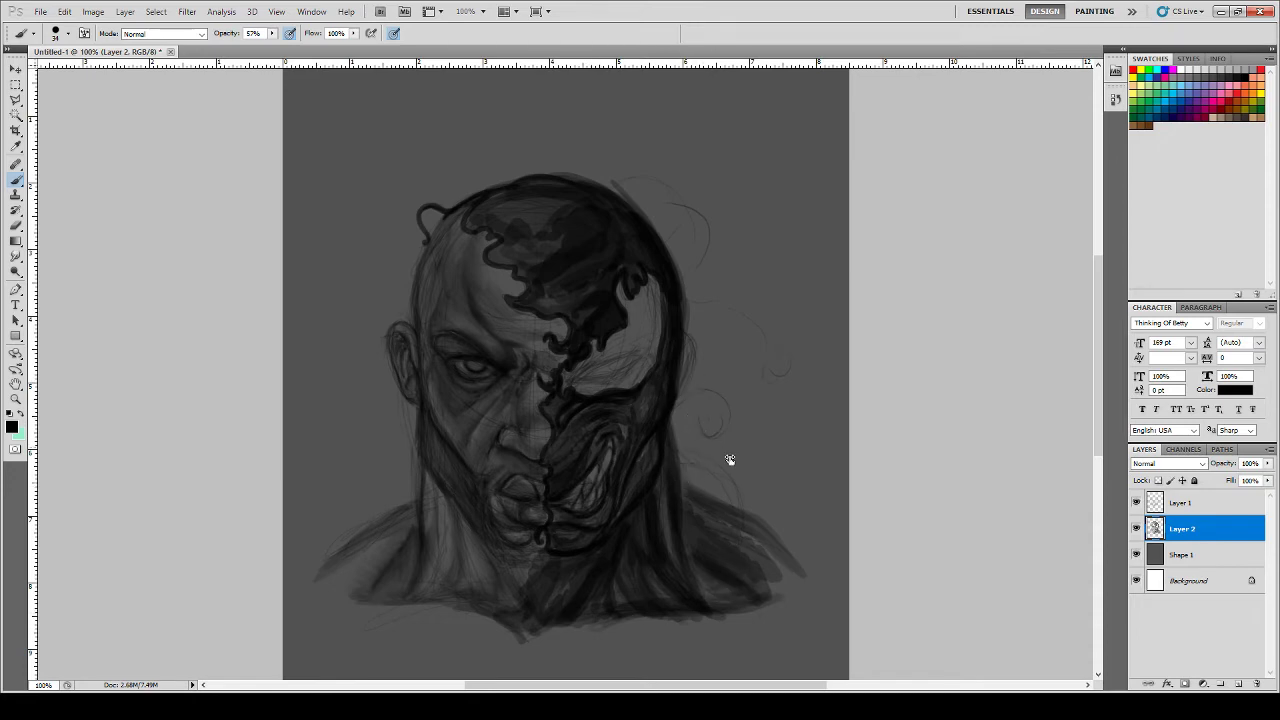
# - Reduce the brush size and paint curling dark tendrils growing out beside the right neck, jaw and ear
pyautogui.press('[')
pyautogui.press('[')
pyautogui.moveTo(702, 461)
pyautogui.mouseDown()
pyautogui.moveTo(731, 468)
pyautogui.moveTo(745, 508)
pyautogui.moveTo(655, 418)
pyautogui.mouseUp()
pyautogui.moveTo(742, 512)
pyautogui.mouseDown()
pyautogui.moveTo(762, 527)
pyautogui.moveTo(691, 491)
pyautogui.mouseUp()
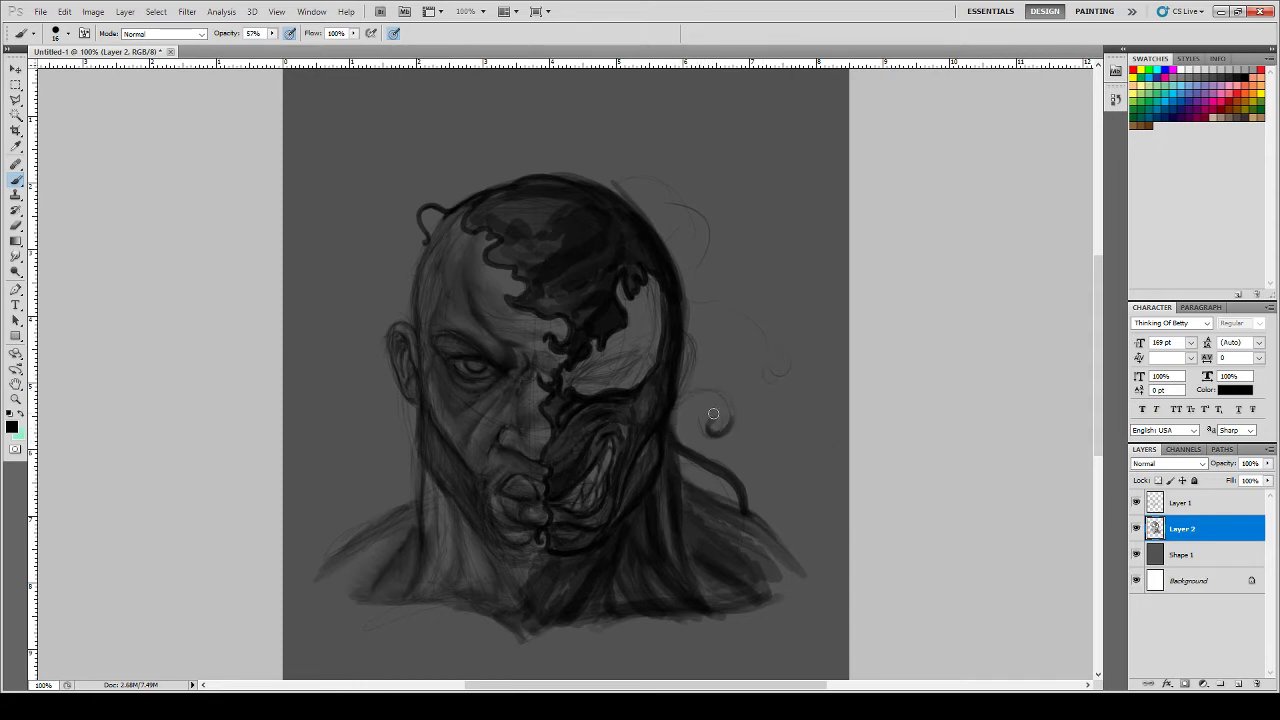
pyautogui.moveTo(713, 413)
pyautogui.mouseDown()
pyautogui.moveTo(686, 385)
pyautogui.moveTo(697, 351)
pyautogui.moveTo(682, 330)
pyautogui.moveTo(661, 409)
pyautogui.moveTo(670, 428)
pyautogui.mouseUp()
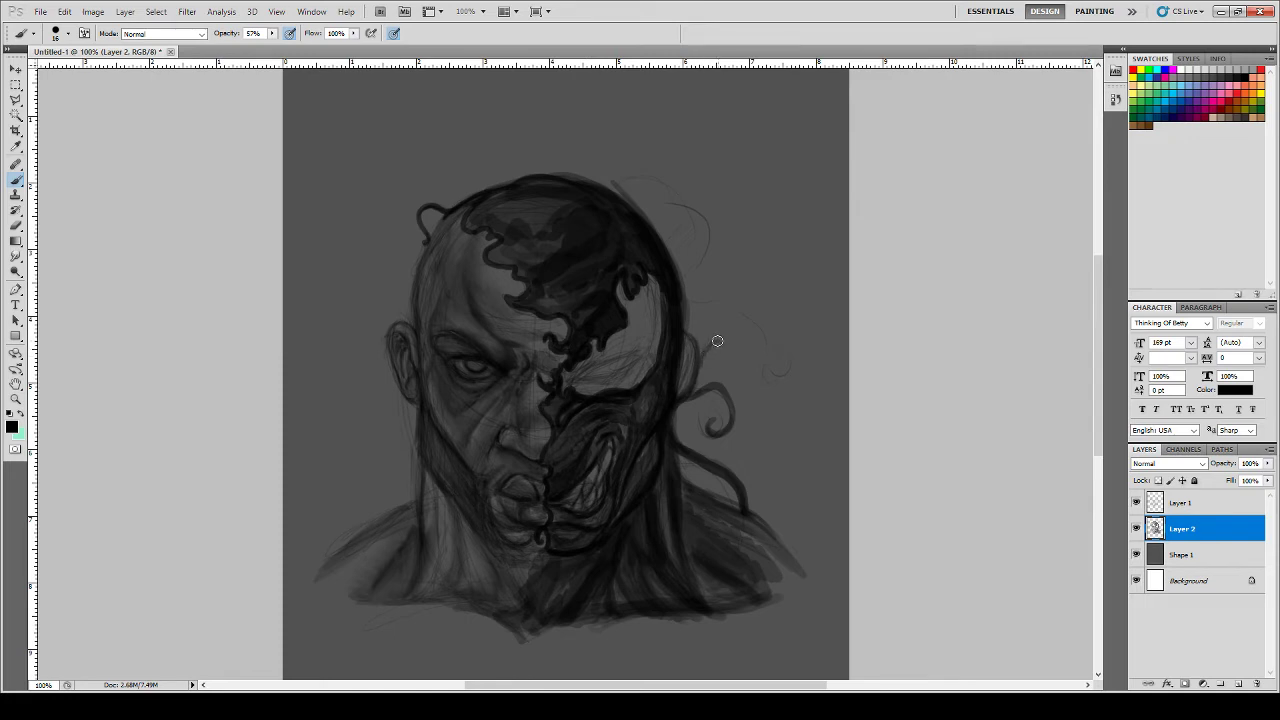
pyautogui.moveTo(720, 366); pyautogui.dragTo(715, 349)
pyautogui.moveTo(702, 384); pyautogui.dragTo(679, 440)
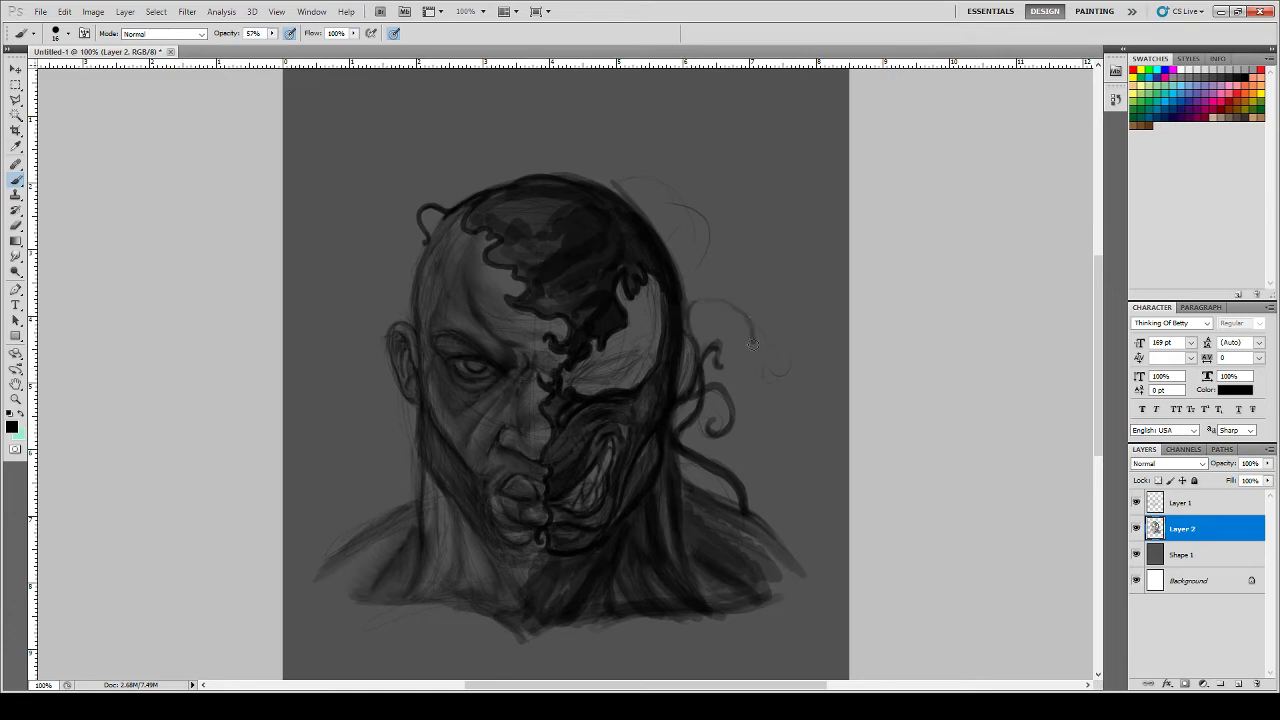
# - Paint a long curled tendril above the right ear and looping tendrils around the upper right of the skull
pyautogui.moveTo(752, 345)
pyautogui.mouseDown()
pyautogui.moveTo(786, 364)
pyautogui.moveTo(778, 347)
pyautogui.moveTo(788, 367)
pyautogui.moveTo(771, 377)
pyautogui.moveTo(724, 305)
pyautogui.moveTo(686, 313)
pyautogui.moveTo(690, 206)
pyautogui.moveTo(634, 212)
pyautogui.moveTo(697, 215)
pyautogui.moveTo(691, 260)
pyautogui.moveTo(665, 259)
pyautogui.moveTo(662, 238)
pyautogui.moveTo(690, 271)
pyautogui.mouseUp()
pyautogui.moveTo(701, 226); pyautogui.dragTo(688, 323)
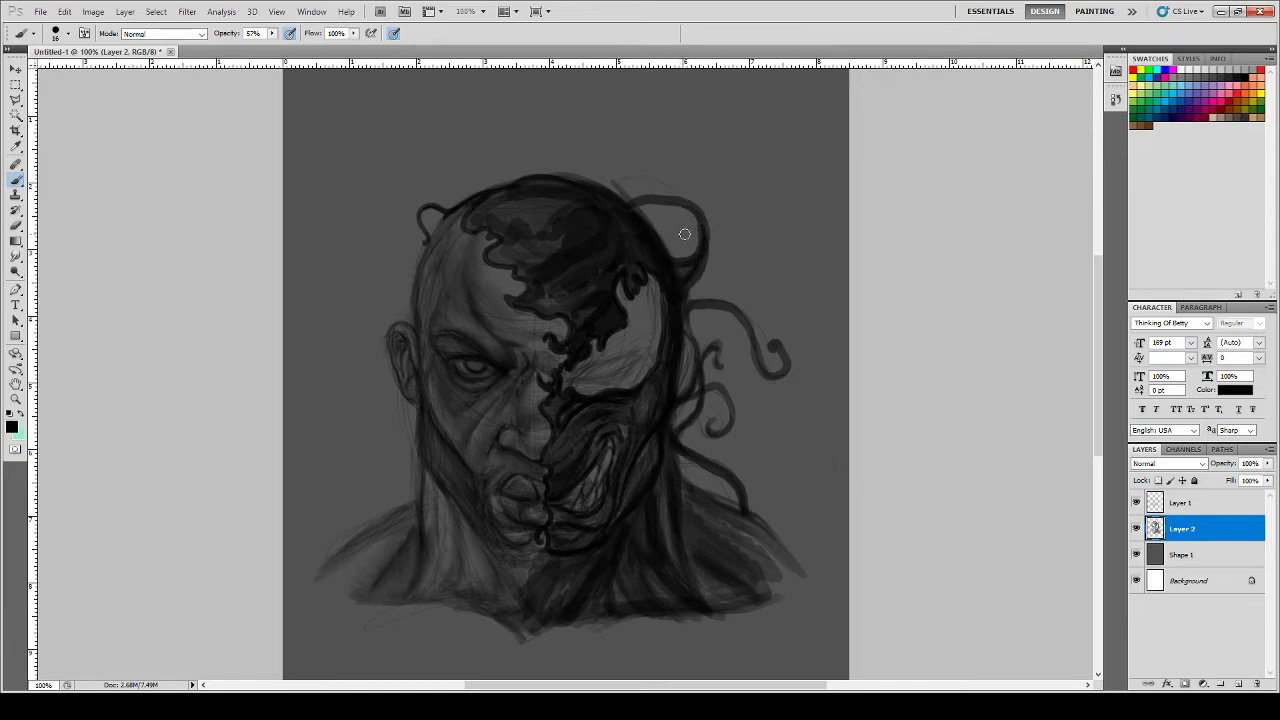
pyautogui.moveTo(701, 233); pyautogui.dragTo(598, 207)
pyautogui.moveTo(674, 197)
pyautogui.mouseDown()
pyautogui.moveTo(640, 164)
pyautogui.moveTo(574, 185)
pyautogui.moveTo(603, 162)
pyautogui.moveTo(636, 164)
pyautogui.moveTo(673, 195)
pyautogui.moveTo(642, 171)
pyautogui.moveTo(552, 171)
pyautogui.mouseUp()
pyautogui.moveTo(663, 194); pyautogui.dragTo(607, 184)
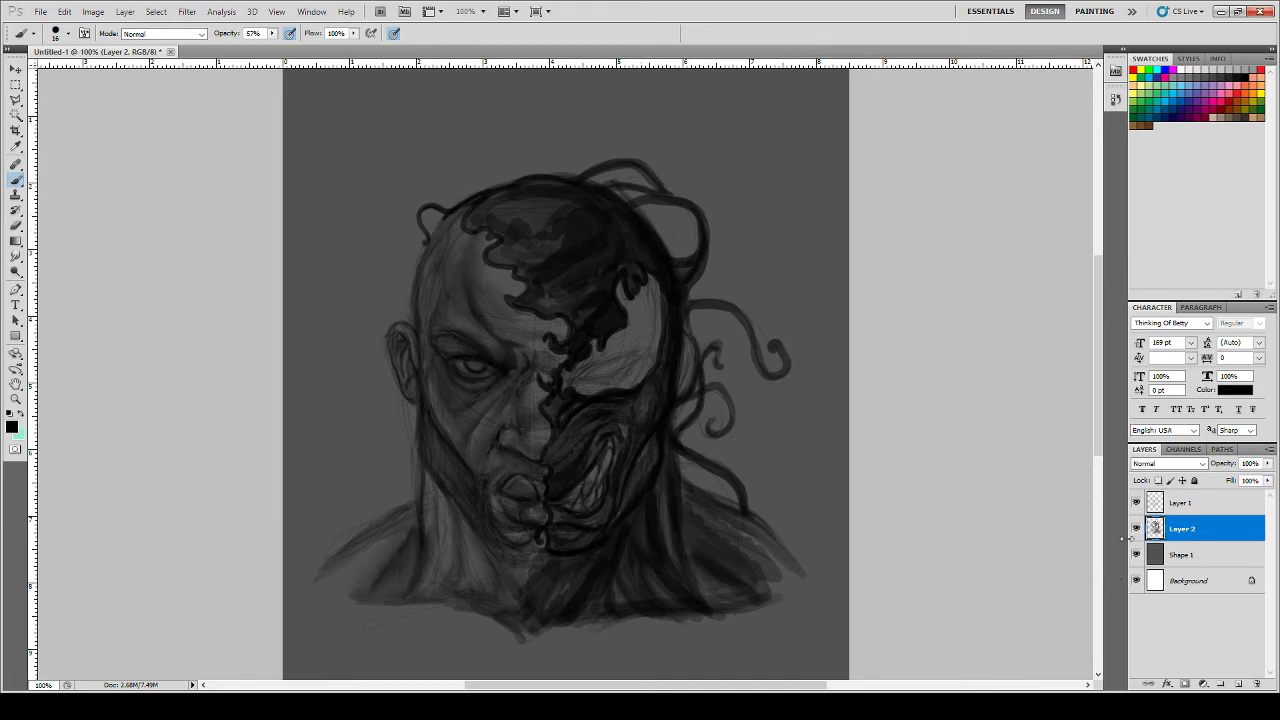
# - Hide the Layer 1 sketch and smudge the dark strokes of the skull, right face, neck and shoulders at 46% strength
pyautogui.click(1136, 503)
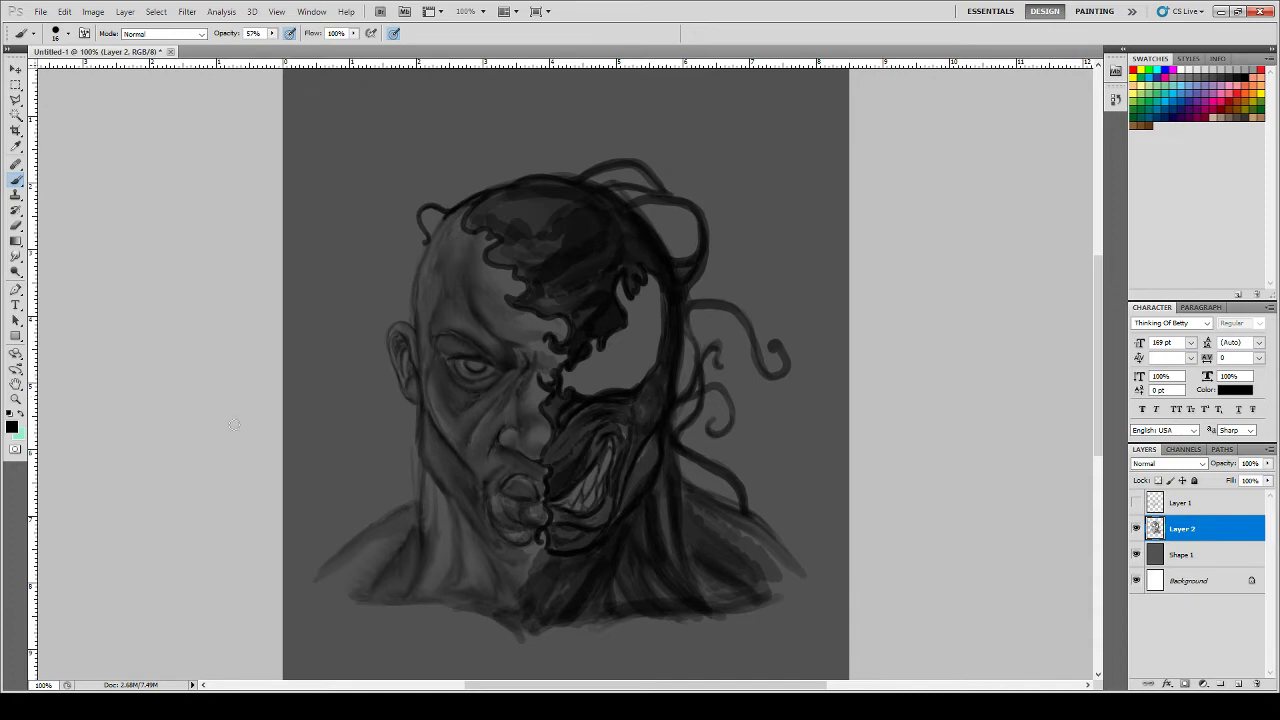
pyautogui.press('r')
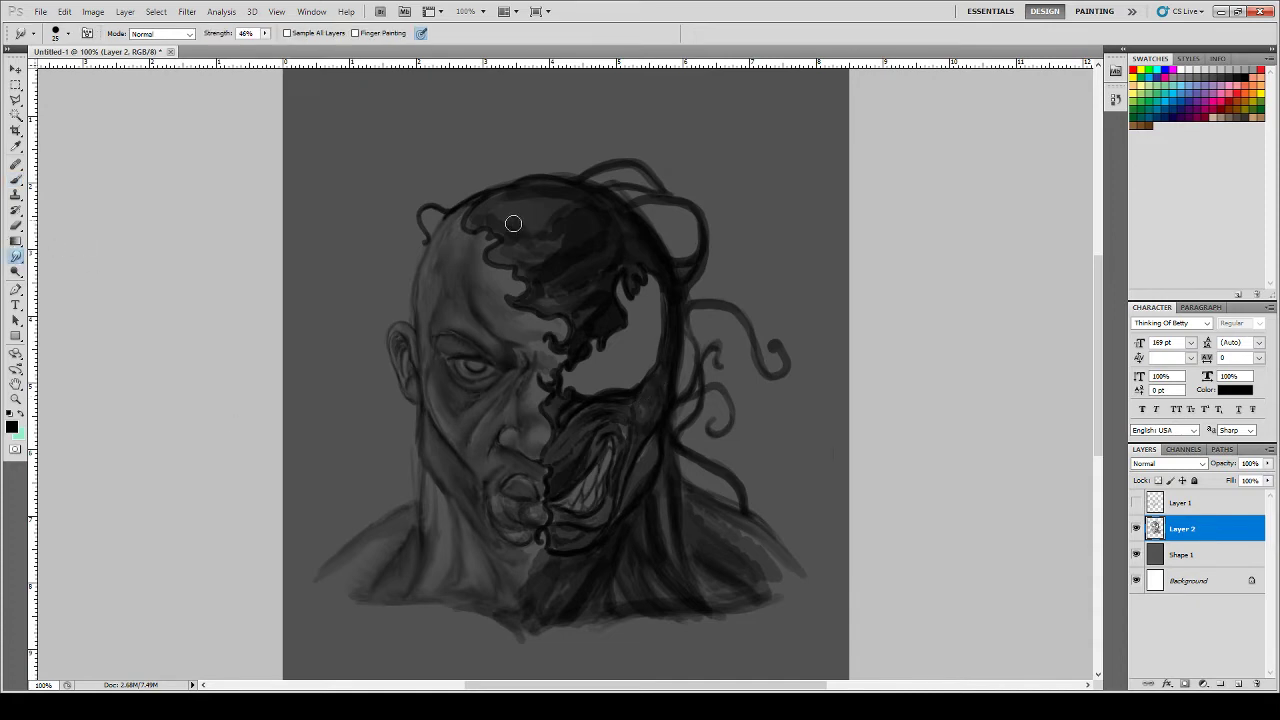
pyautogui.moveTo(495, 219)
pyautogui.mouseDown()
pyautogui.moveTo(569, 203)
pyautogui.moveTo(490, 194)
pyautogui.moveTo(556, 227)
pyautogui.moveTo(539, 255)
pyautogui.moveTo(503, 258)
pyautogui.moveTo(501, 224)
pyautogui.moveTo(560, 254)
pyautogui.moveTo(550, 216)
pyautogui.moveTo(514, 238)
pyautogui.moveTo(574, 226)
pyautogui.mouseUp()
pyautogui.moveTo(571, 284)
pyautogui.mouseDown()
pyautogui.moveTo(542, 300)
pyautogui.moveTo(591, 297)
pyautogui.moveTo(613, 265)
pyautogui.moveTo(645, 262)
pyautogui.moveTo(612, 197)
pyautogui.moveTo(592, 231)
pyautogui.mouseUp()
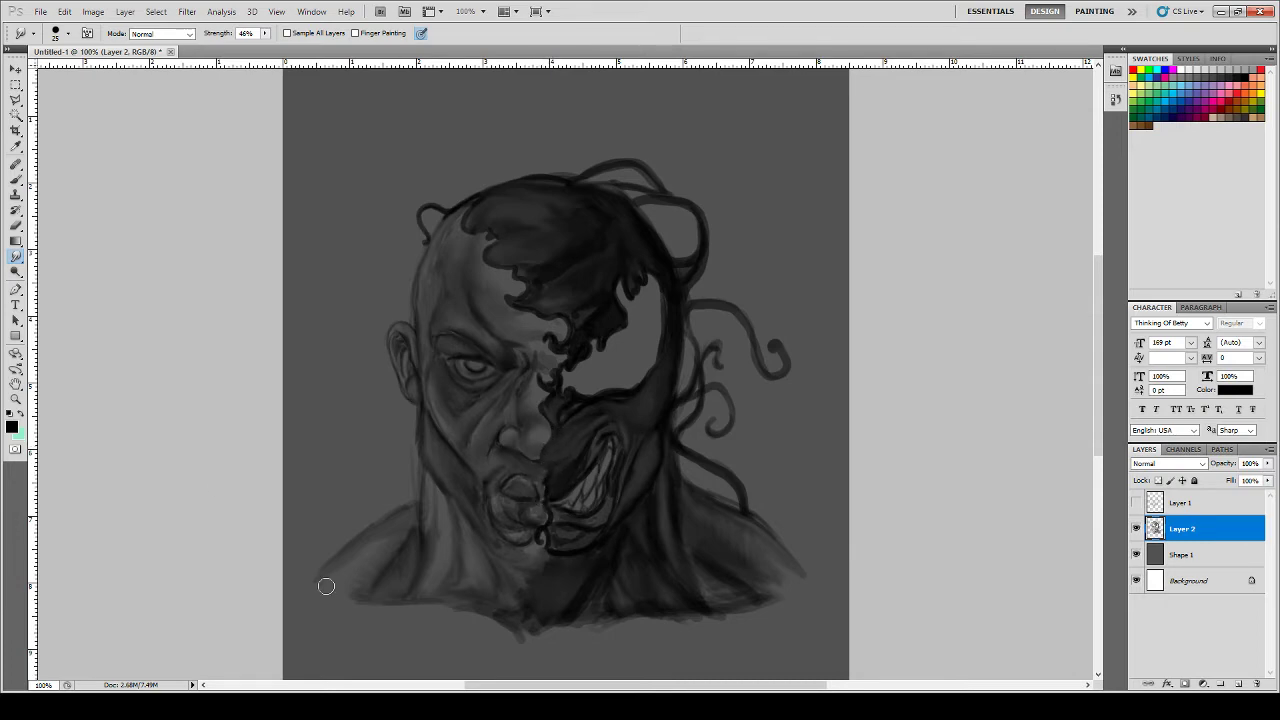
pyautogui.press('i')
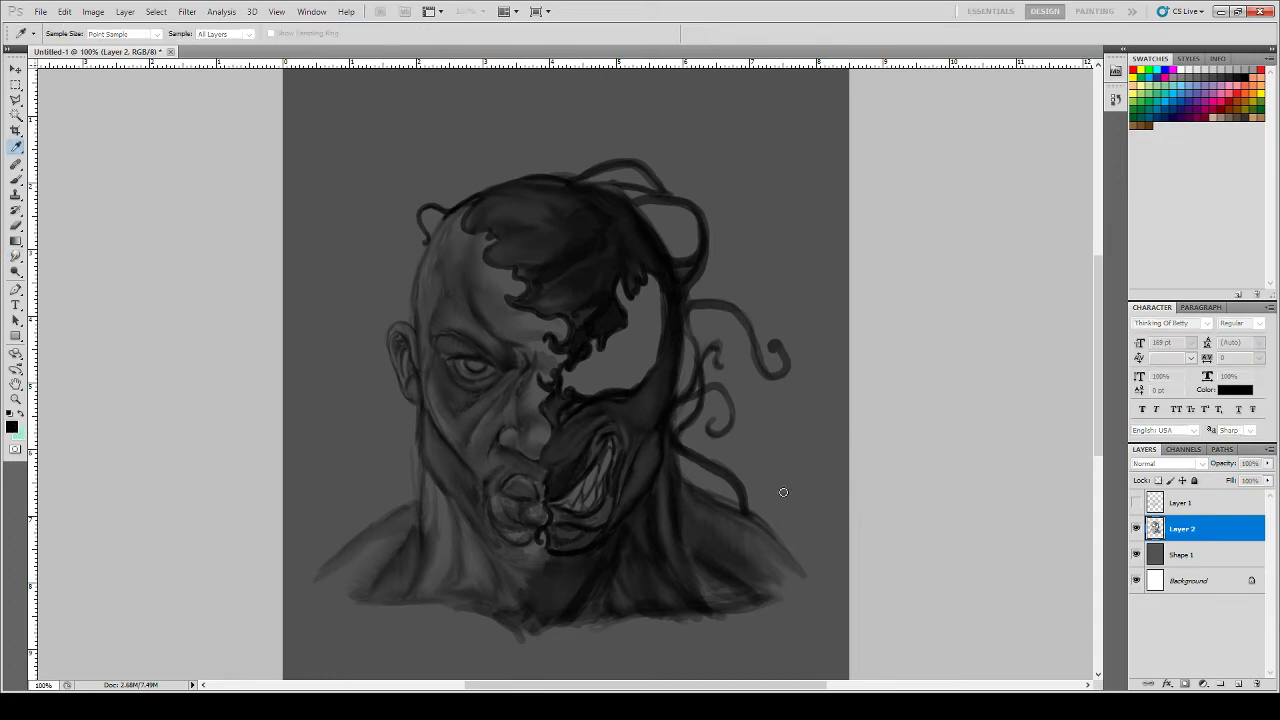
pyautogui.press('r')
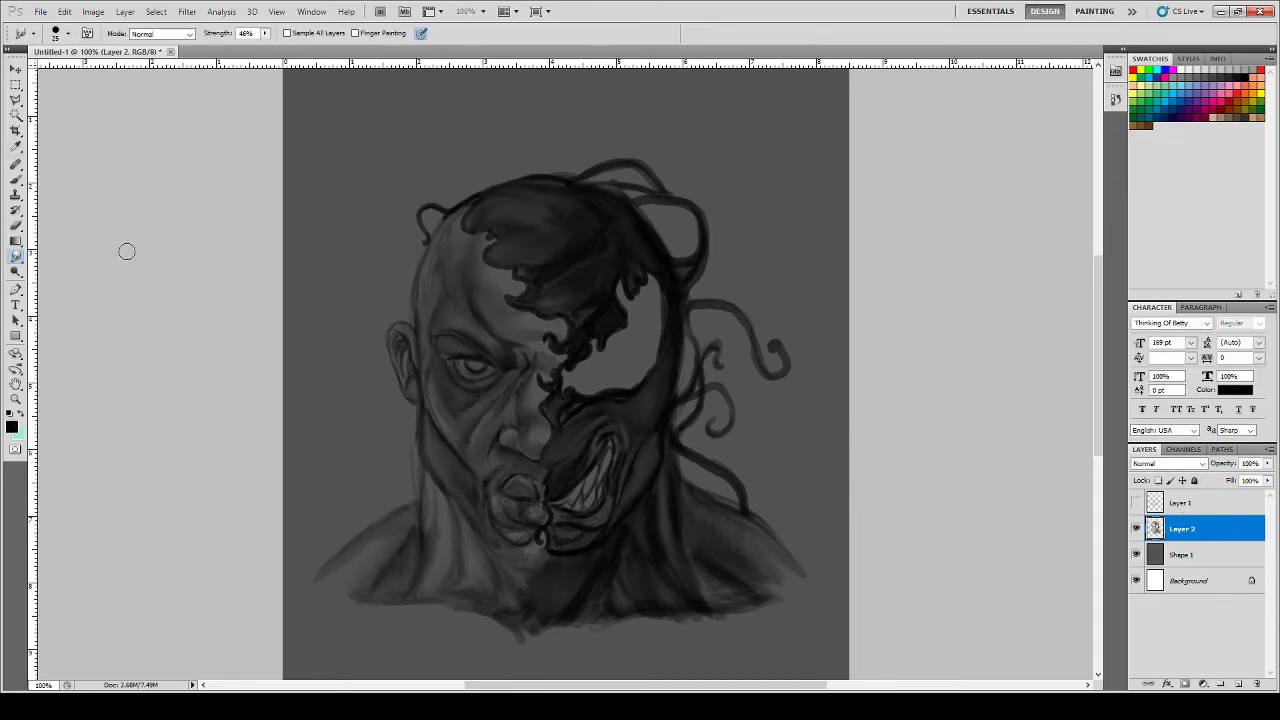
# - With a small brush at 100% opacity, paint crisp black lines for the left eye's upper lid and the frown folds beside the nose bridge
pyautogui.click(16, 179)
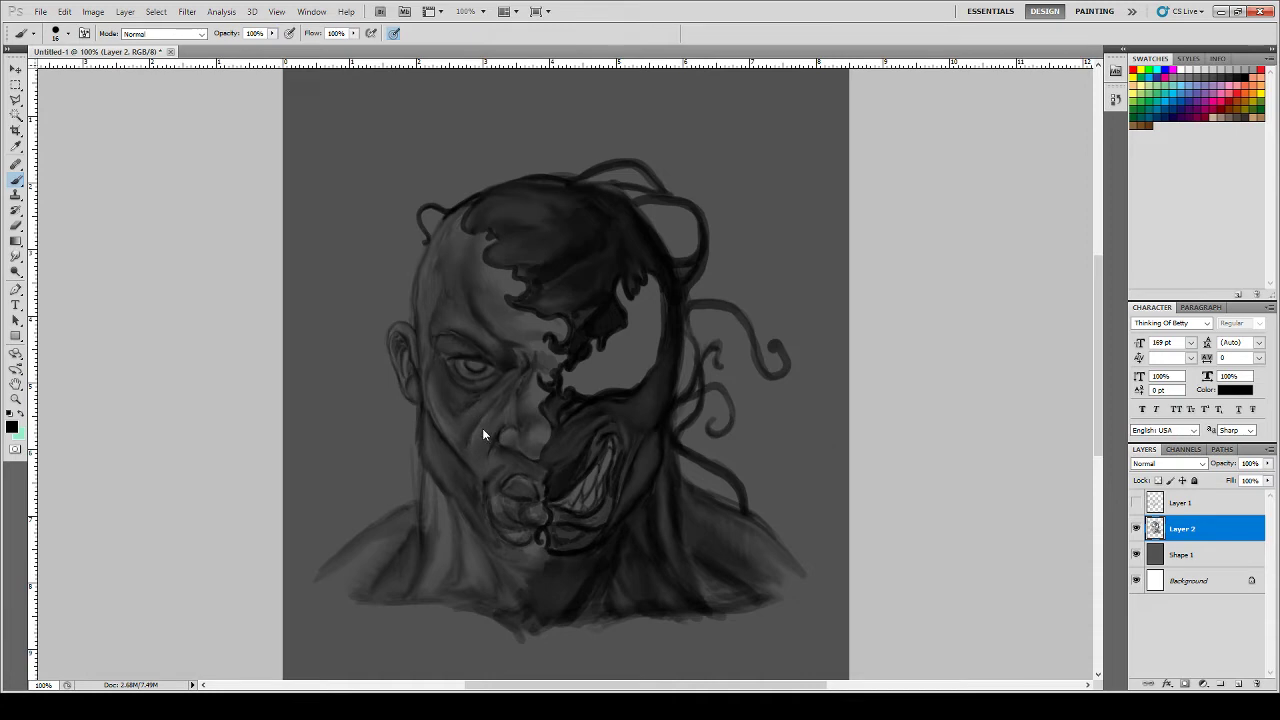
pyautogui.press('[')
pyautogui.press('[')
pyautogui.press('[')
pyautogui.press('[')
pyautogui.press('[')
pyautogui.press('[')
pyautogui.hotkey('ctrl', '+')
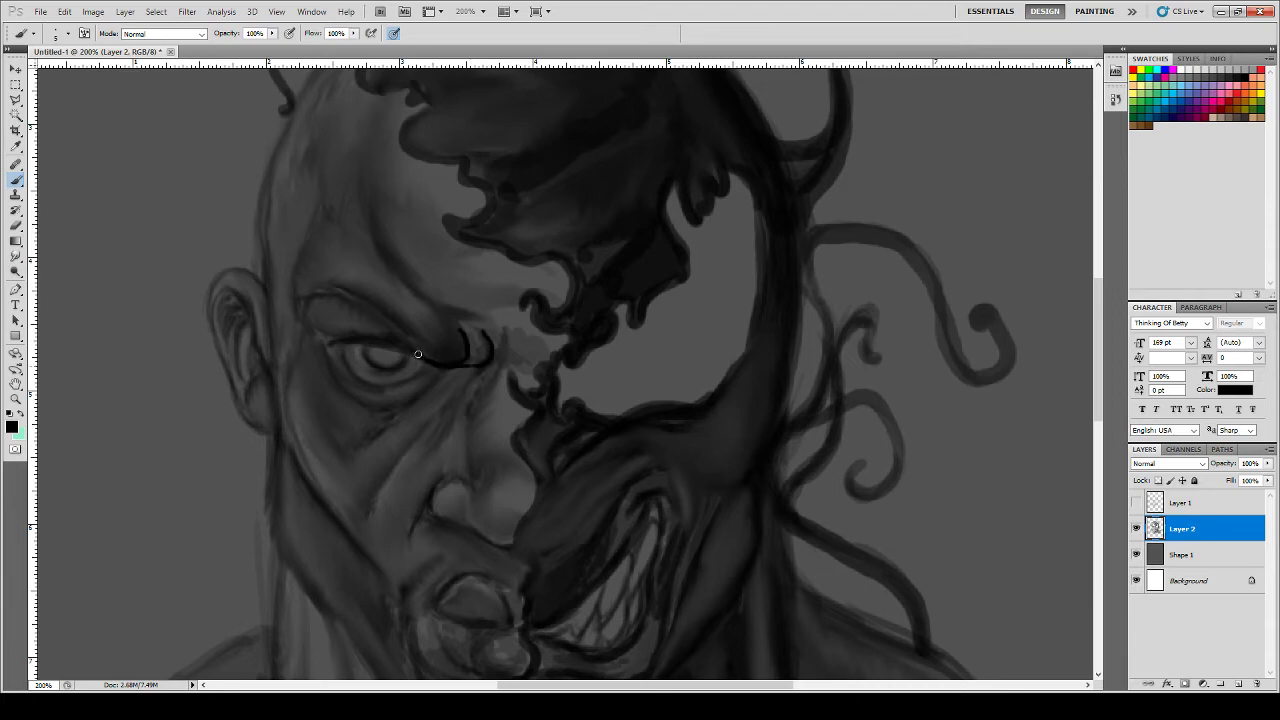
pyautogui.moveTo(472, 366)
pyautogui.mouseDown()
pyautogui.moveTo(484, 363)
pyautogui.moveTo(469, 311)
pyautogui.moveTo(502, 347)
pyautogui.mouseUp()
pyautogui.moveTo(491, 351)
pyautogui.mouseDown()
pyautogui.moveTo(451, 368)
pyautogui.moveTo(474, 344)
pyautogui.mouseUp()
pyautogui.moveTo(422, 357)
pyautogui.mouseDown()
pyautogui.moveTo(308, 324)
pyautogui.moveTo(348, 338)
pyautogui.moveTo(310, 310)
pyautogui.moveTo(408, 344)
pyautogui.mouseUp()
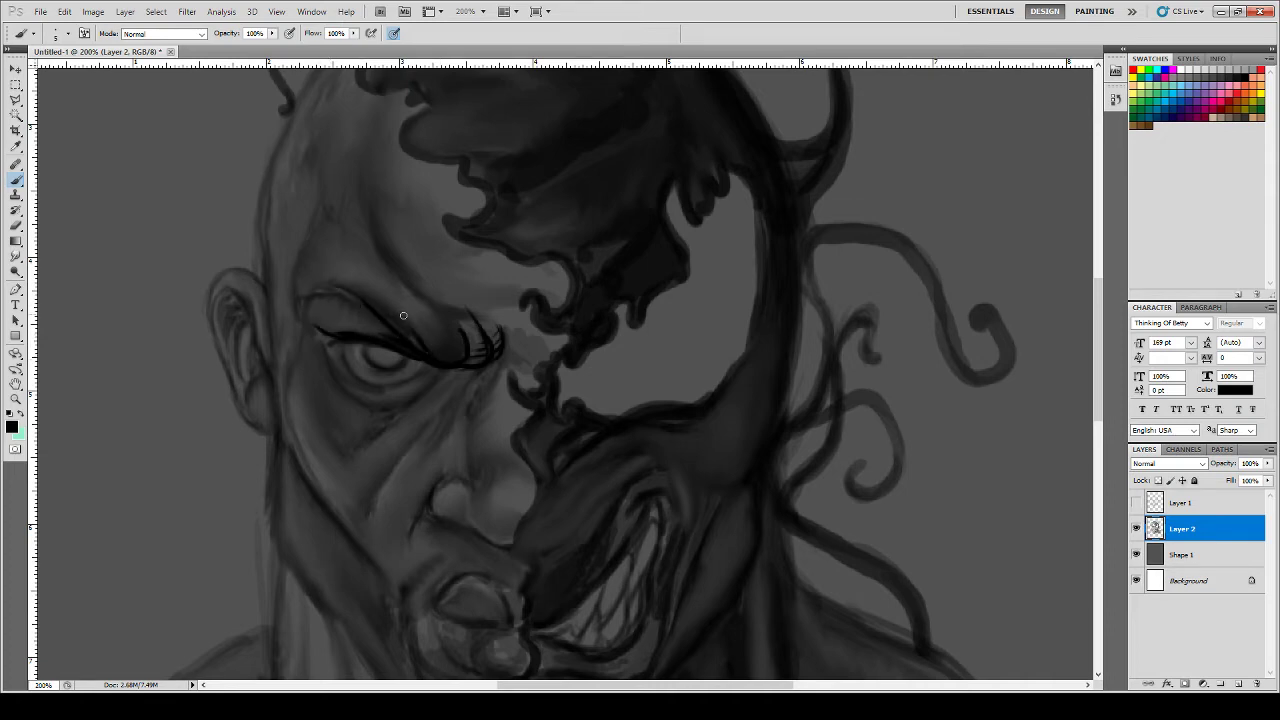
# - Paint black eyebrow hairs, the eye outline, the iris with its pupil, and the outer lashes of the left eye
pyautogui.moveTo(391, 329)
pyautogui.mouseDown()
pyautogui.moveTo(342, 285)
pyautogui.moveTo(382, 320)
pyautogui.moveTo(335, 294)
pyautogui.moveTo(353, 299)
pyautogui.moveTo(290, 302)
pyautogui.moveTo(332, 300)
pyautogui.moveTo(334, 282)
pyautogui.moveTo(383, 297)
pyautogui.moveTo(414, 346)
pyautogui.moveTo(347, 337)
pyautogui.moveTo(333, 348)
pyautogui.moveTo(351, 343)
pyautogui.moveTo(344, 360)
pyautogui.moveTo(366, 379)
pyautogui.moveTo(341, 343)
pyautogui.moveTo(355, 373)
pyautogui.moveTo(425, 361)
pyautogui.moveTo(377, 382)
pyautogui.moveTo(420, 368)
pyautogui.mouseUp()
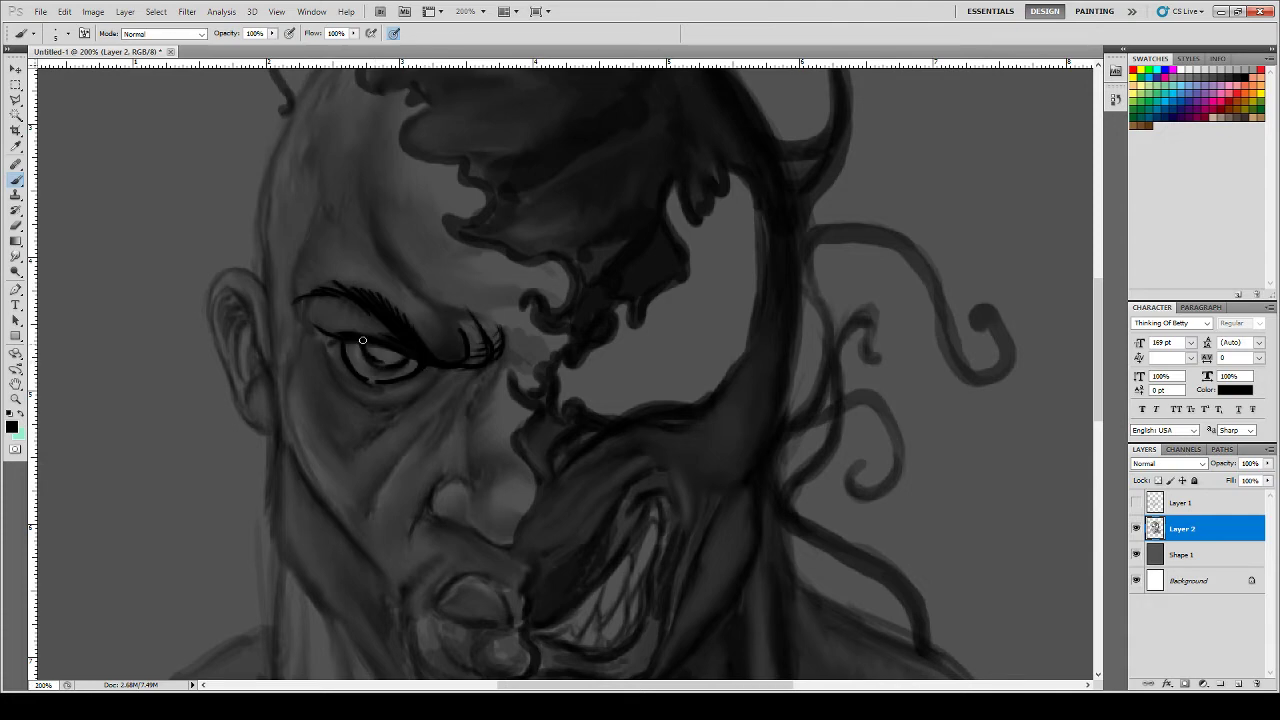
pyautogui.moveTo(378, 365)
pyautogui.mouseDown()
pyautogui.moveTo(391, 360)
pyautogui.moveTo(375, 356)
pyautogui.mouseUp()
pyautogui.moveTo(329, 343); pyautogui.dragTo(316, 341)
# - Ink the wrinkles under the left eye, the nostril and nose base, the smile line, and the left face contour beside the ear
pyautogui.moveTo(436, 382)
pyautogui.mouseDown()
pyautogui.moveTo(352, 440)
pyautogui.moveTo(411, 412)
pyautogui.moveTo(367, 449)
pyautogui.moveTo(384, 447)
pyautogui.moveTo(360, 472)
pyautogui.mouseUp()
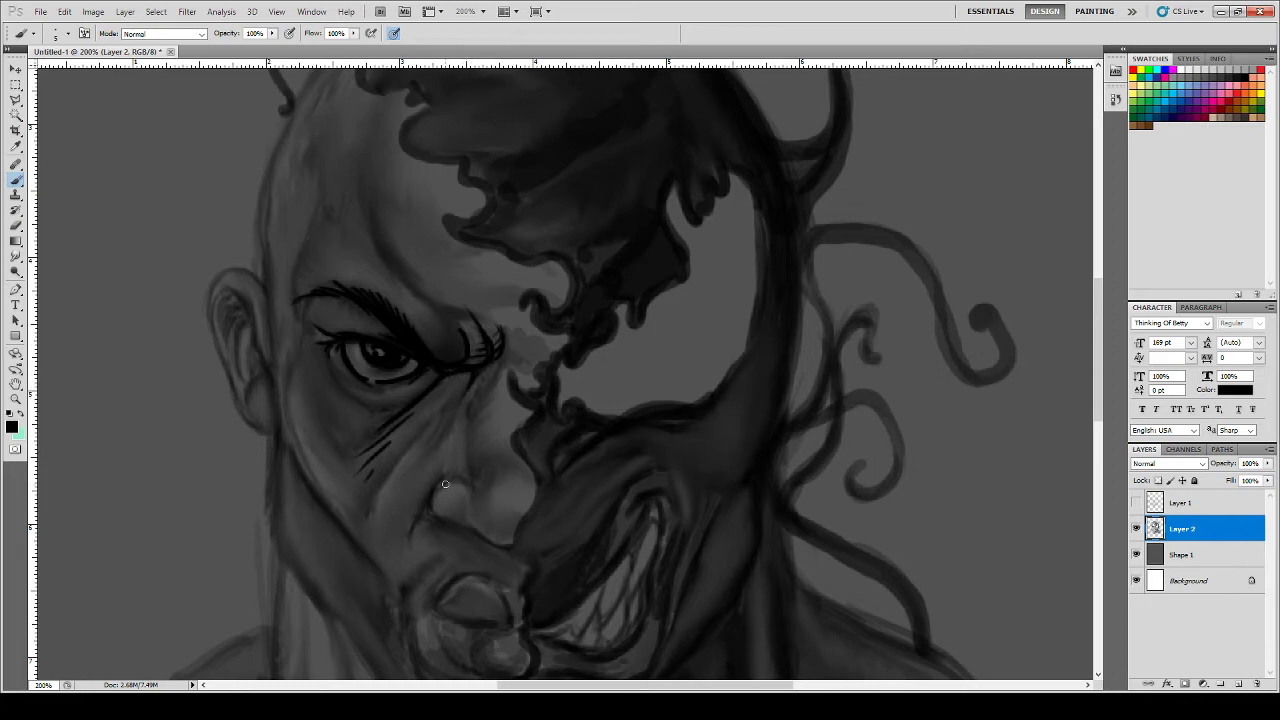
pyautogui.moveTo(432, 494)
pyautogui.mouseDown()
pyautogui.moveTo(506, 543)
pyautogui.moveTo(431, 507)
pyautogui.moveTo(441, 517)
pyautogui.moveTo(428, 506)
pyautogui.moveTo(440, 491)
pyautogui.moveTo(412, 536)
pyautogui.mouseUp()
pyautogui.moveTo(275, 370); pyautogui.dragTo(295, 462)
pyautogui.moveTo(279, 419); pyautogui.dragTo(318, 494)
pyautogui.moveTo(275, 380); pyautogui.dragTo(262, 290)
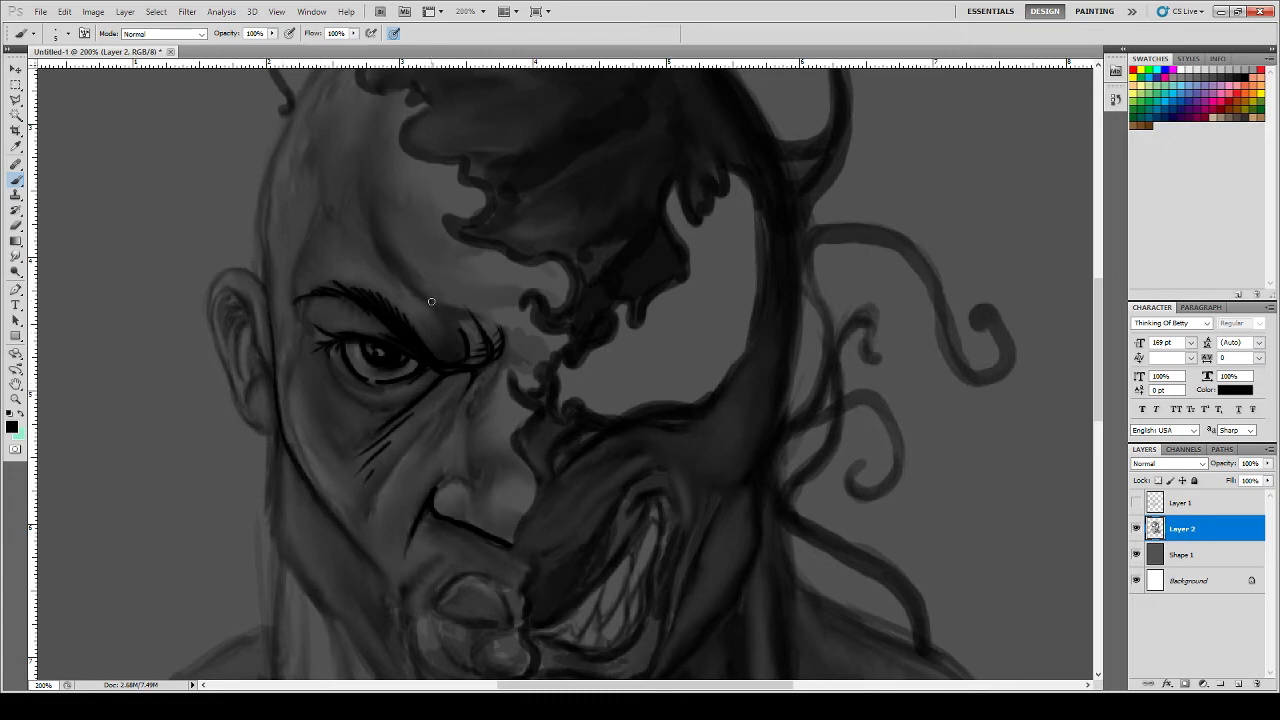
# - Paint thin black crease strokes up the left side of the forehead from above the inner eyebrow
pyautogui.moveTo(432, 302); pyautogui.dragTo(362, 243)
pyautogui.moveTo(397, 282)
pyautogui.mouseDown()
pyautogui.moveTo(345, 218)
pyautogui.moveTo(366, 220)
pyautogui.moveTo(351, 199)
pyautogui.moveTo(416, 273)
pyautogui.moveTo(360, 213)
pyautogui.moveTo(373, 237)
pyautogui.moveTo(358, 220)
pyautogui.moveTo(376, 248)
pyautogui.mouseUp()
pyautogui.moveTo(361, 192)
pyautogui.mouseDown()
pyautogui.moveTo(385, 227)
pyautogui.moveTo(367, 156)
pyautogui.moveTo(381, 162)
pyautogui.mouseUp()
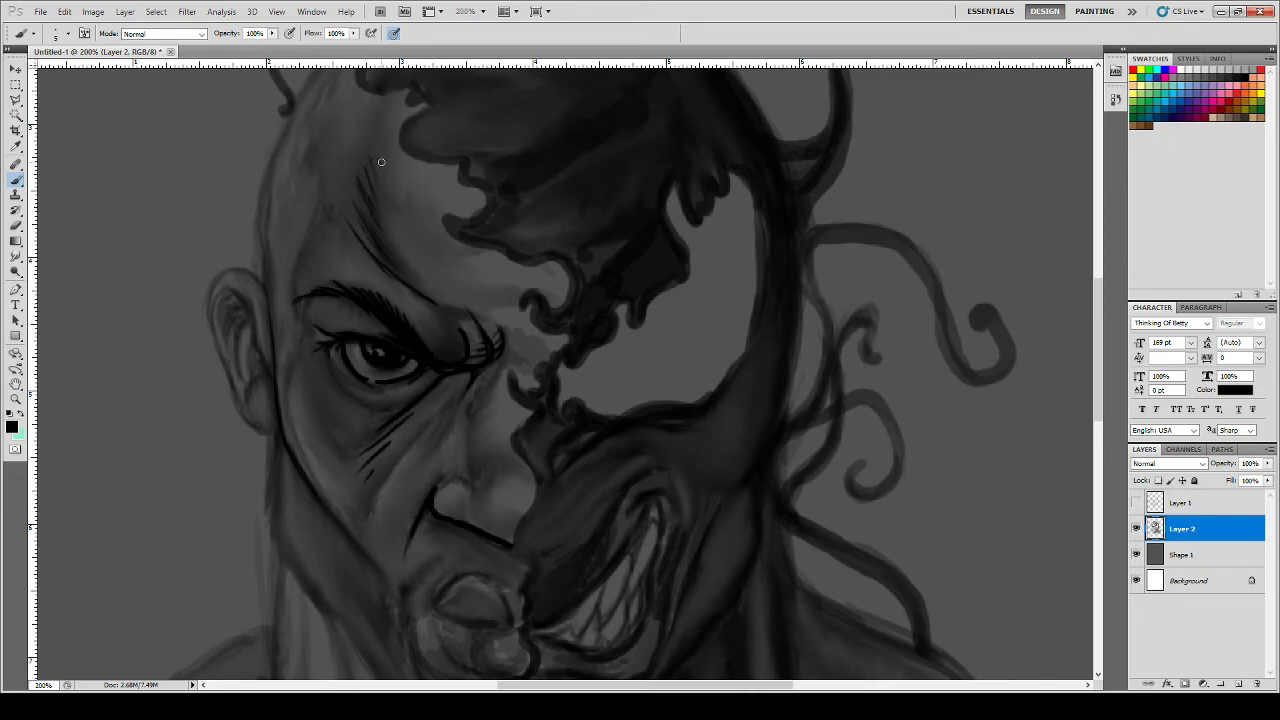
# - Ink the left side contour of the bald head and the outline and inner folds of the left ear in black
pyautogui.moveTo(266, 285)
pyautogui.mouseDown()
pyautogui.moveTo(295, 101)
pyautogui.moveTo(275, 137)
pyautogui.moveTo(296, 94)
pyautogui.mouseUp()
pyautogui.moveTo(267, 147)
pyautogui.mouseDown()
pyautogui.moveTo(262, 298)
pyautogui.moveTo(237, 273)
pyautogui.moveTo(206, 294)
pyautogui.moveTo(228, 263)
pyautogui.moveTo(246, 270)
pyautogui.moveTo(234, 265)
pyautogui.mouseUp()
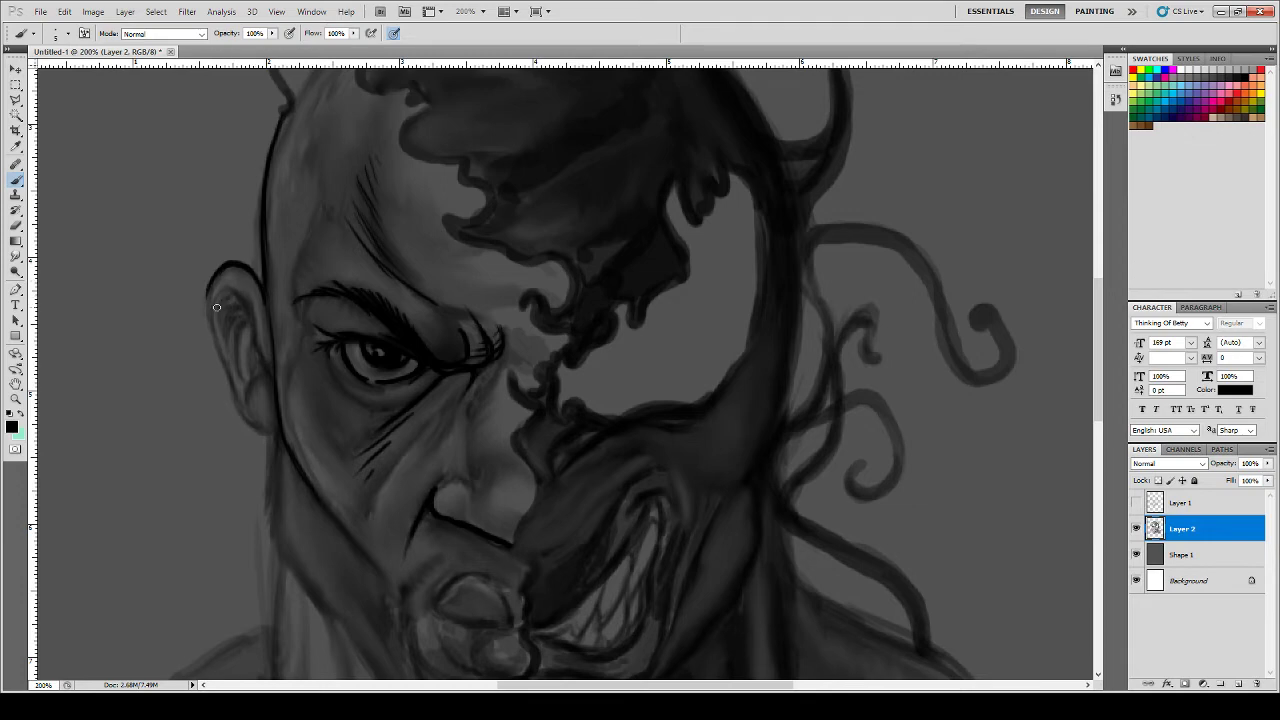
pyautogui.moveTo(216, 307)
pyautogui.mouseDown()
pyautogui.moveTo(236, 292)
pyautogui.moveTo(255, 333)
pyautogui.moveTo(268, 400)
pyautogui.moveTo(252, 388)
pyautogui.moveTo(253, 414)
pyautogui.mouseUp()
pyautogui.moveTo(263, 371)
pyautogui.mouseDown()
pyautogui.moveTo(245, 340)
pyautogui.moveTo(245, 387)
pyautogui.moveTo(250, 325)
pyautogui.moveTo(244, 339)
pyautogui.moveTo(227, 331)
pyautogui.moveTo(236, 308)
pyautogui.moveTo(230, 332)
pyautogui.moveTo(223, 324)
pyautogui.moveTo(231, 361)
pyautogui.moveTo(226, 318)
pyautogui.mouseUp()
pyautogui.moveTo(246, 423)
pyautogui.mouseDown()
pyautogui.moveTo(274, 428)
pyautogui.moveTo(246, 422)
pyautogui.mouseUp()
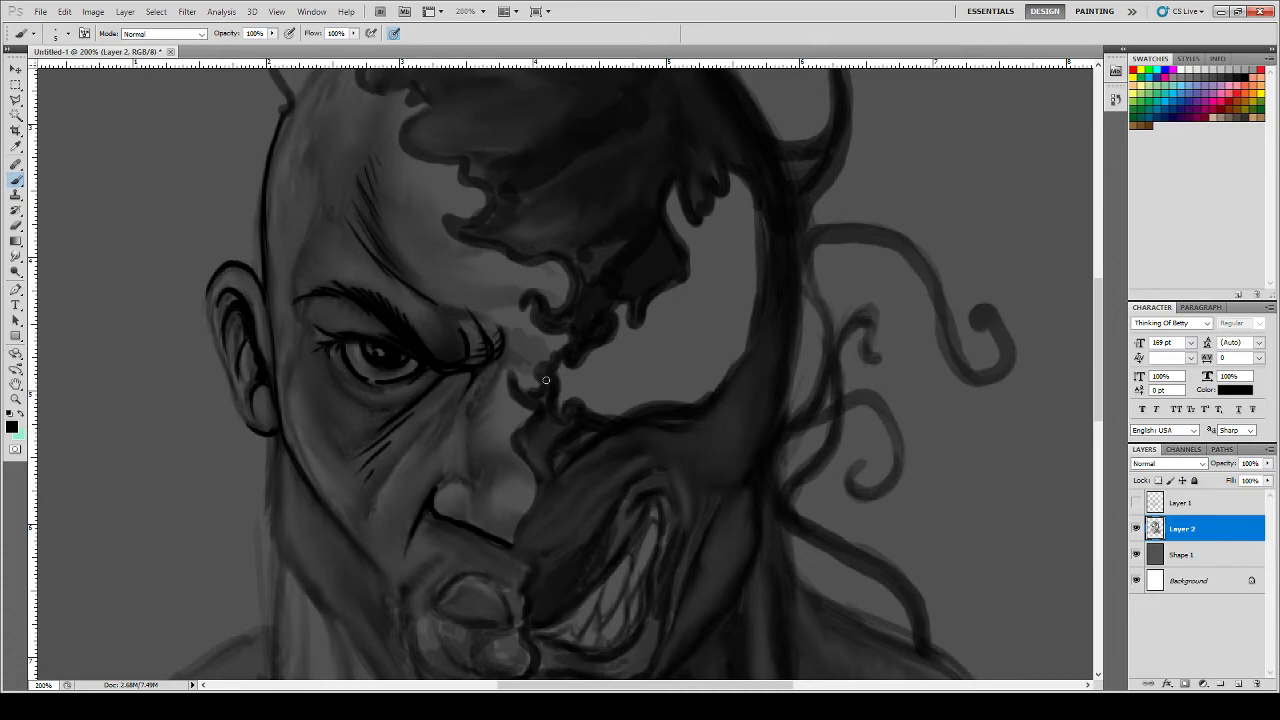
# - Ink the jagged mask edge from the nose bridge down to the nose tip, with short crease strokes between the brows
pyautogui.moveTo(514, 340)
pyautogui.mouseDown()
pyautogui.moveTo(568, 342)
pyautogui.moveTo(547, 351)
pyautogui.moveTo(533, 336)
pyautogui.moveTo(534, 353)
pyautogui.moveTo(530, 321)
pyautogui.moveTo(532, 349)
pyautogui.moveTo(548, 326)
pyautogui.moveTo(535, 348)
pyautogui.moveTo(556, 333)
pyautogui.moveTo(535, 355)
pyautogui.moveTo(560, 347)
pyautogui.moveTo(534, 367)
pyautogui.moveTo(540, 388)
pyautogui.moveTo(501, 378)
pyautogui.moveTo(534, 411)
pyautogui.moveTo(511, 442)
pyautogui.moveTo(537, 483)
pyautogui.moveTo(513, 491)
pyautogui.moveTo(537, 475)
pyautogui.moveTo(514, 539)
pyautogui.mouseUp()
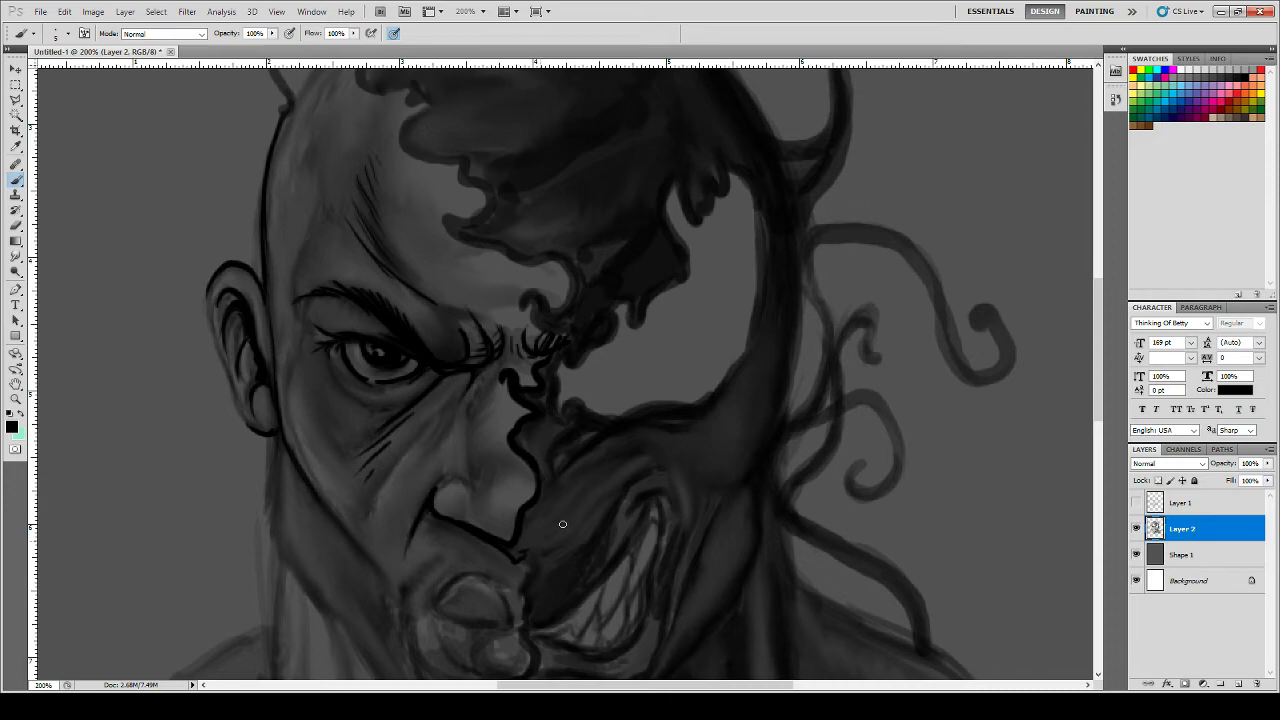
pyautogui.moveTo(576, 512)
pyautogui.mouseDown()
pyautogui.moveTo(521, 542)
pyautogui.moveTo(576, 522)
pyautogui.mouseUp()
pyautogui.moveTo(517, 552)
pyautogui.mouseDown()
pyautogui.moveTo(563, 505)
pyautogui.moveTo(594, 498)
pyautogui.moveTo(516, 546)
pyautogui.mouseUp()
# - Ink the dark crease under the nose, the nostril details, and the man's lips with hatching on the upper lip
pyautogui.moveTo(586, 497)
pyautogui.mouseDown()
pyautogui.moveTo(525, 556)
pyautogui.moveTo(538, 565)
pyautogui.moveTo(522, 582)
pyautogui.moveTo(537, 590)
pyautogui.moveTo(521, 594)
pyautogui.moveTo(520, 622)
pyautogui.moveTo(497, 588)
pyautogui.moveTo(519, 627)
pyautogui.moveTo(502, 585)
pyautogui.moveTo(515, 624)
pyautogui.moveTo(442, 605)
pyautogui.mouseUp()
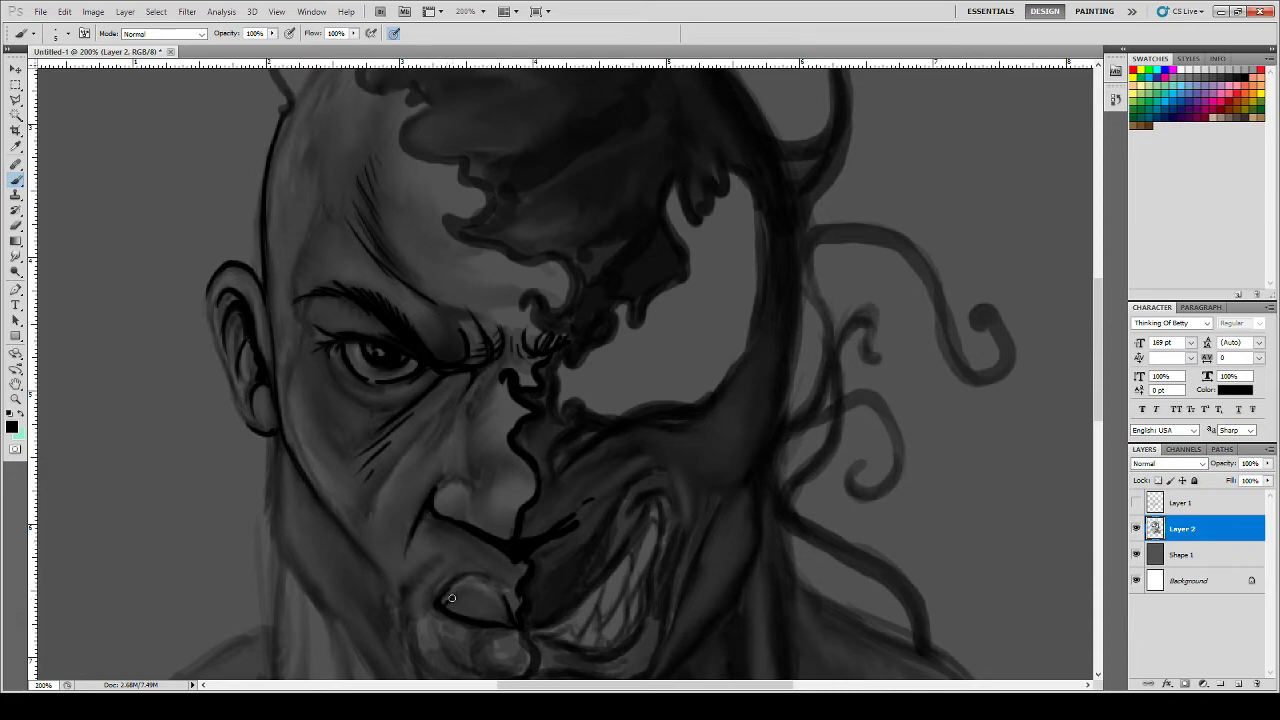
pyautogui.moveTo(451, 598)
pyautogui.mouseDown()
pyautogui.moveTo(464, 610)
pyautogui.moveTo(482, 595)
pyautogui.mouseUp()
pyautogui.moveTo(468, 508); pyautogui.dragTo(480, 524)
pyautogui.moveTo(457, 477); pyautogui.dragTo(480, 489)
pyautogui.scroll(-3, 1099, 402)
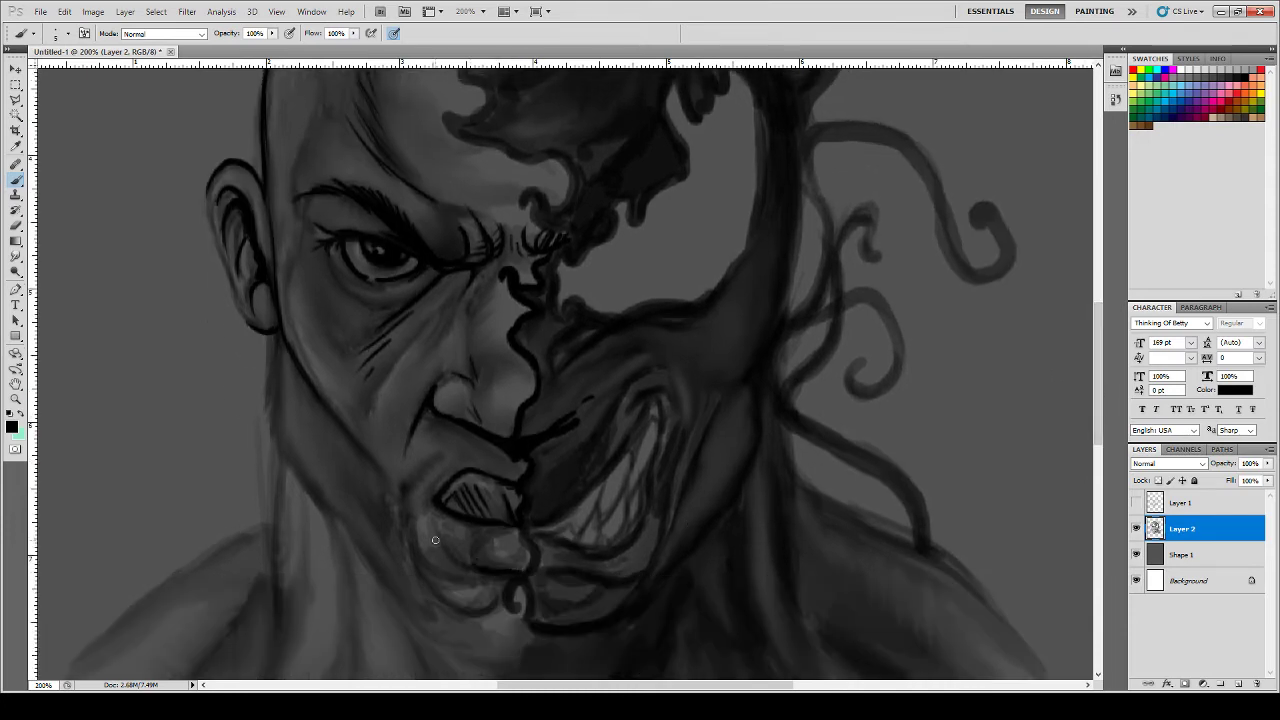
pyautogui.moveTo(442, 538)
pyautogui.mouseDown()
pyautogui.moveTo(491, 568)
pyautogui.moveTo(533, 560)
pyautogui.mouseUp()
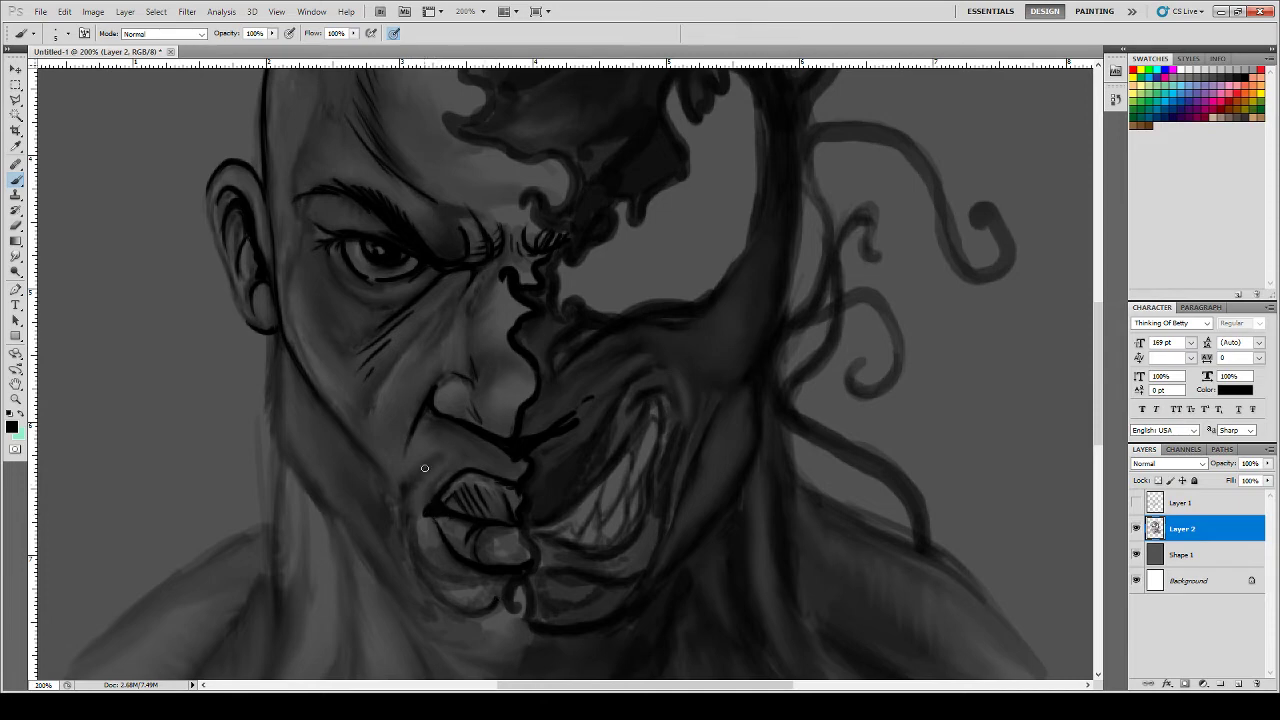
# - Ink the curved contour around the mouth and chin, the cheek line, and the left jawline below the ear
pyautogui.moveTo(426, 458)
pyautogui.mouseDown()
pyautogui.moveTo(392, 511)
pyautogui.moveTo(425, 464)
pyautogui.moveTo(394, 520)
pyautogui.moveTo(413, 478)
pyautogui.moveTo(407, 553)
pyautogui.moveTo(444, 609)
pyautogui.moveTo(432, 594)
pyautogui.moveTo(490, 606)
pyautogui.moveTo(455, 615)
pyautogui.moveTo(410, 552)
pyautogui.mouseUp()
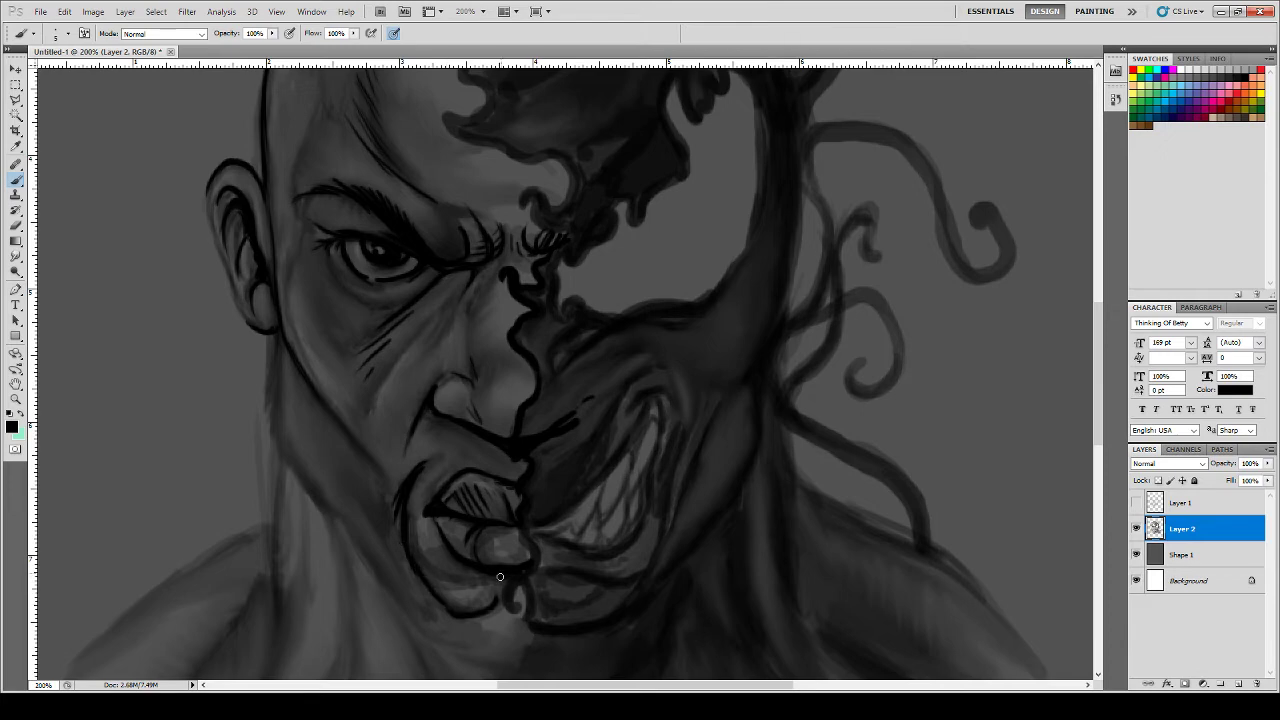
pyautogui.moveTo(500, 577)
pyautogui.mouseDown()
pyautogui.moveTo(426, 582)
pyautogui.moveTo(421, 557)
pyautogui.mouseUp()
pyautogui.moveTo(390, 497); pyautogui.dragTo(358, 444)
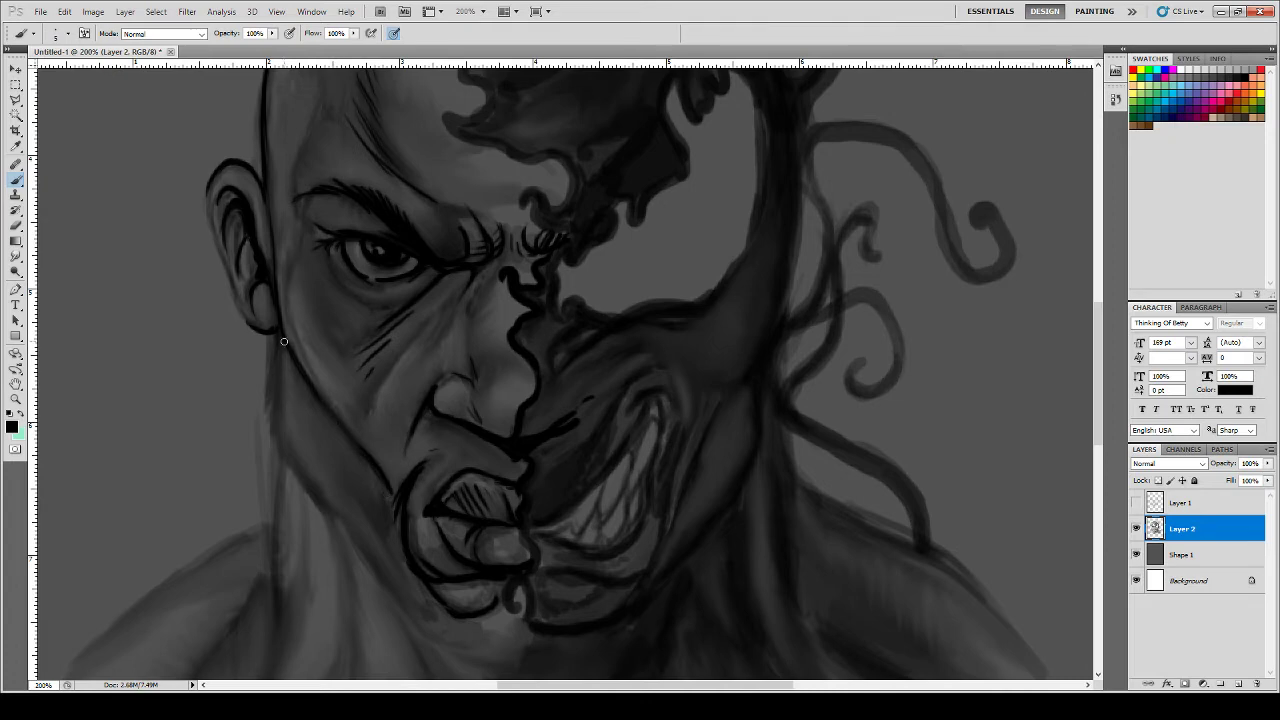
pyautogui.moveTo(284, 341)
pyautogui.mouseDown()
pyautogui.moveTo(274, 297)
pyautogui.moveTo(268, 445)
pyautogui.moveTo(270, 350)
pyautogui.moveTo(285, 462)
pyautogui.moveTo(282, 449)
pyautogui.moveTo(352, 546)
pyautogui.mouseUp()
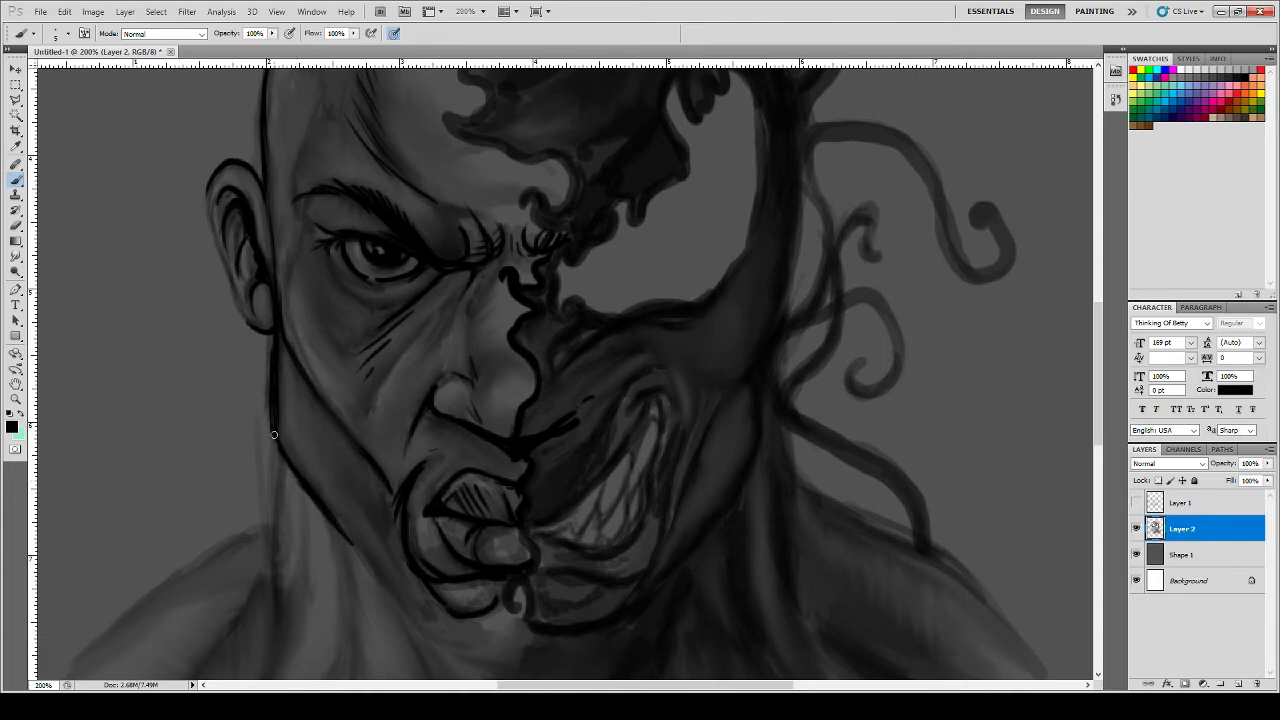
pyautogui.moveTo(274, 435)
pyautogui.mouseDown()
pyautogui.moveTo(300, 482)
pyautogui.moveTo(270, 432)
pyautogui.mouseUp()
# - Extend the left jawline down to the chin and ink the goatee's lower edge beside the mask boundary
pyautogui.moveTo(1098, 415); pyautogui.dragTo(1098, 445)
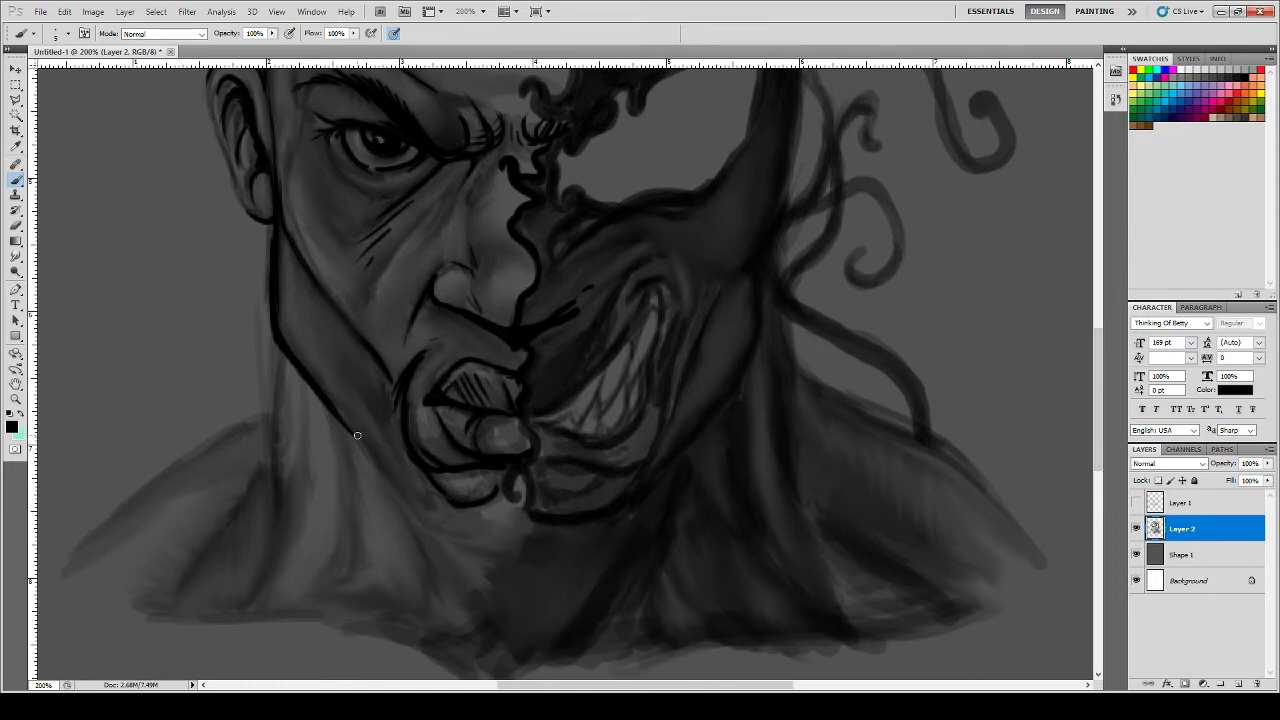
pyautogui.moveTo(347, 432); pyautogui.dragTo(411, 515)
pyautogui.moveTo(378, 468)
pyautogui.mouseDown()
pyautogui.moveTo(403, 511)
pyautogui.moveTo(492, 545)
pyautogui.mouseUp()
pyautogui.moveTo(500, 490)
pyautogui.mouseDown()
pyautogui.moveTo(487, 538)
pyautogui.moveTo(486, 508)
pyautogui.moveTo(490, 556)
pyautogui.moveTo(482, 500)
pyautogui.mouseUp()
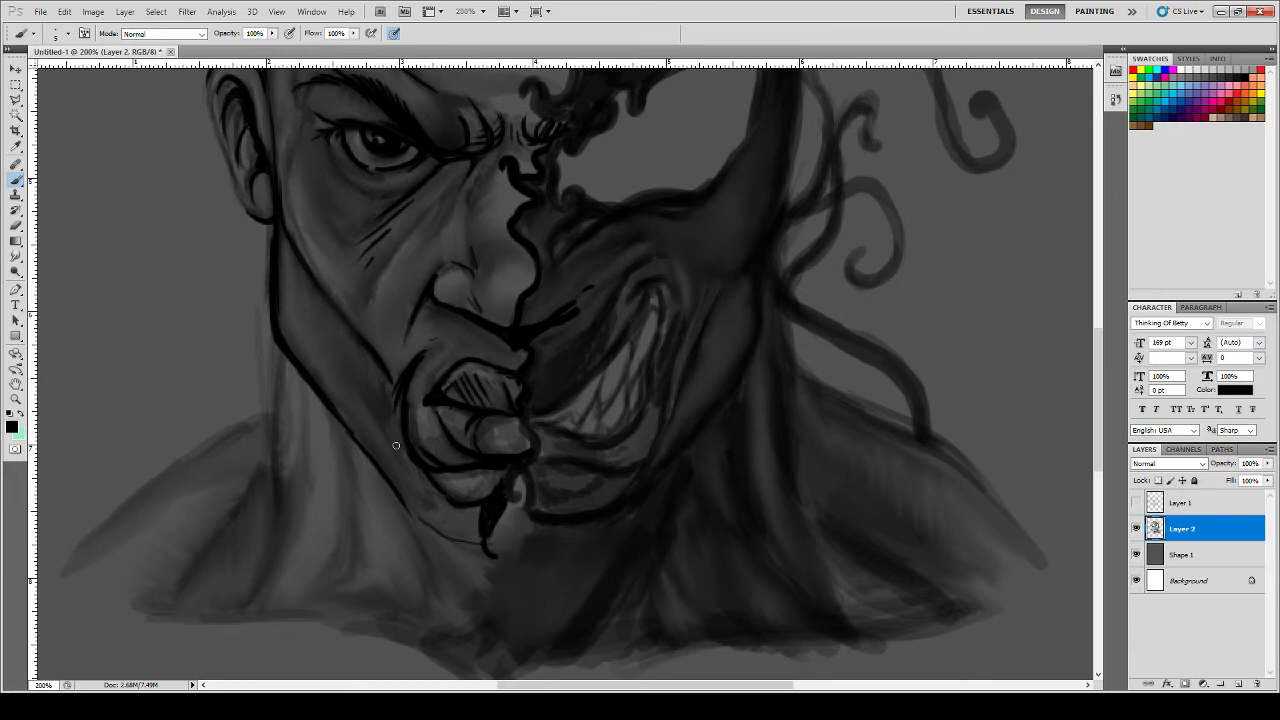
# - Fill the goatee around the man's chin solid black and add ragged hair strokes along its lower edge
pyautogui.moveTo(402, 382)
pyautogui.mouseDown()
pyautogui.moveTo(392, 468)
pyautogui.moveTo(416, 528)
pyautogui.moveTo(449, 540)
pyautogui.moveTo(417, 520)
pyautogui.moveTo(405, 455)
pyautogui.moveTo(418, 505)
pyautogui.moveTo(440, 512)
pyautogui.moveTo(425, 482)
pyautogui.moveTo(424, 524)
pyautogui.moveTo(460, 541)
pyautogui.moveTo(482, 505)
pyautogui.mouseUp()
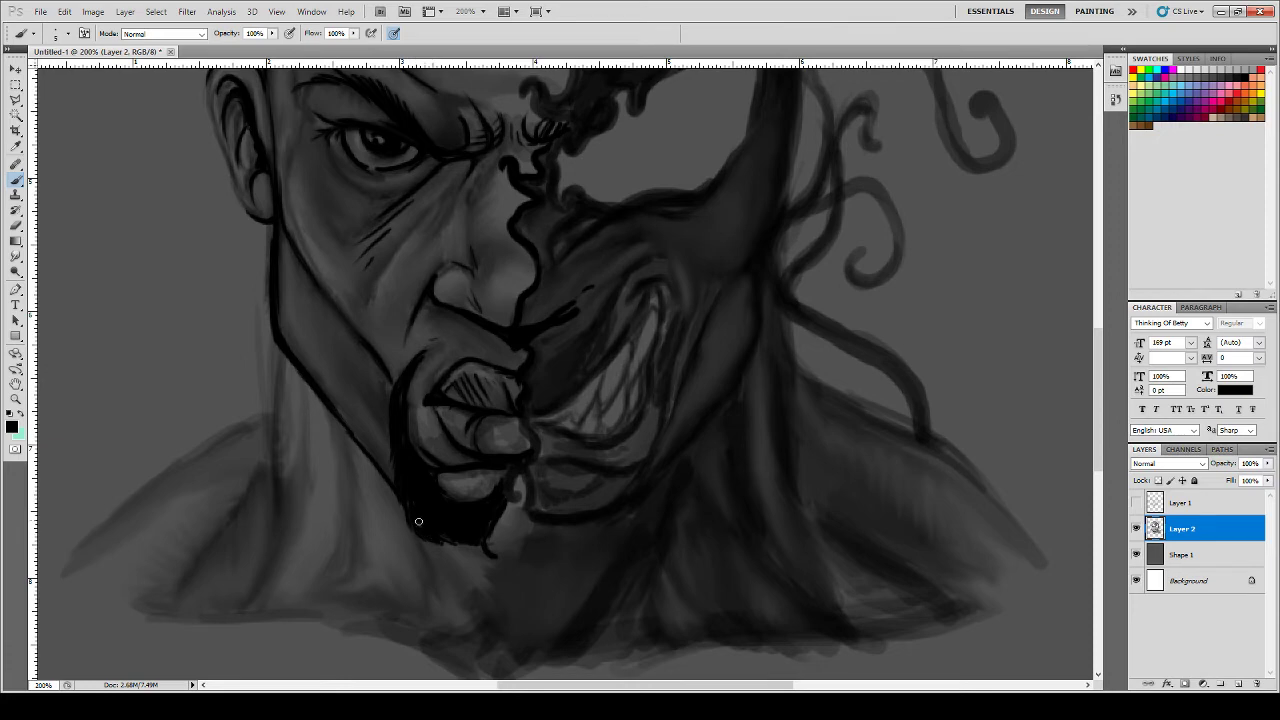
pyautogui.moveTo(418, 521)
pyautogui.mouseDown()
pyautogui.moveTo(484, 550)
pyautogui.moveTo(415, 535)
pyautogui.moveTo(474, 546)
pyautogui.moveTo(501, 510)
pyautogui.moveTo(498, 547)
pyautogui.mouseUp()
pyautogui.moveTo(509, 503)
pyautogui.mouseDown()
pyautogui.moveTo(503, 548)
pyautogui.moveTo(509, 538)
pyautogui.mouseUp()
pyautogui.moveTo(520, 501)
pyautogui.mouseDown()
pyautogui.moveTo(515, 538)
pyautogui.moveTo(521, 525)
pyautogui.mouseUp()
pyautogui.moveTo(528, 500)
pyautogui.mouseDown()
pyautogui.moveTo(515, 543)
pyautogui.moveTo(474, 545)
pyautogui.mouseUp()
pyautogui.moveTo(508, 484)
pyautogui.mouseDown()
pyautogui.moveTo(516, 496)
pyautogui.moveTo(520, 411)
pyautogui.mouseUp()
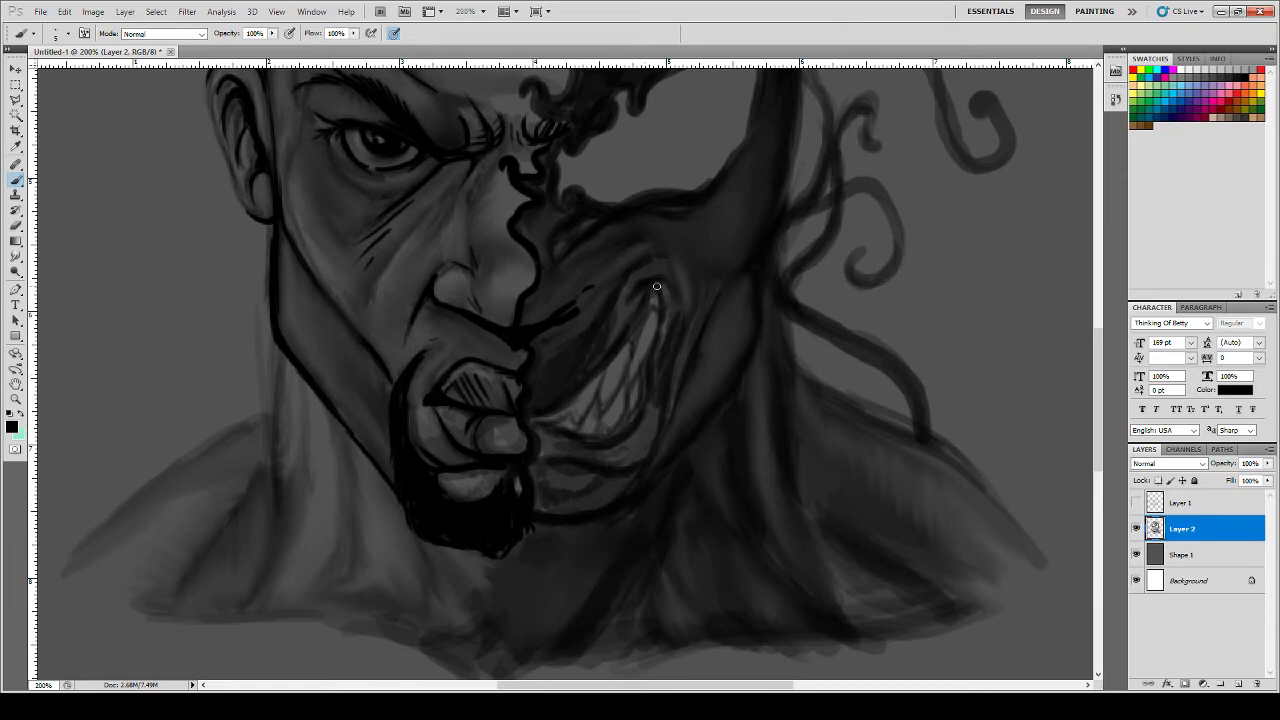
# - Ink the outline of the mask's toothy grin and the lower lip line beneath it
pyautogui.moveTo(646, 281)
pyautogui.mouseDown()
pyautogui.moveTo(676, 297)
pyautogui.moveTo(656, 284)
pyautogui.moveTo(632, 328)
pyautogui.moveTo(651, 284)
pyautogui.moveTo(593, 372)
pyautogui.mouseUp()
pyautogui.moveTo(567, 459)
pyautogui.mouseDown()
pyautogui.moveTo(542, 452)
pyautogui.moveTo(564, 459)
pyautogui.mouseUp()
pyautogui.moveTo(648, 361)
pyautogui.mouseDown()
pyautogui.moveTo(638, 420)
pyautogui.moveTo(604, 444)
pyautogui.moveTo(523, 422)
pyautogui.moveTo(624, 453)
pyautogui.moveTo(602, 469)
pyautogui.moveTo(532, 461)
pyautogui.mouseUp()
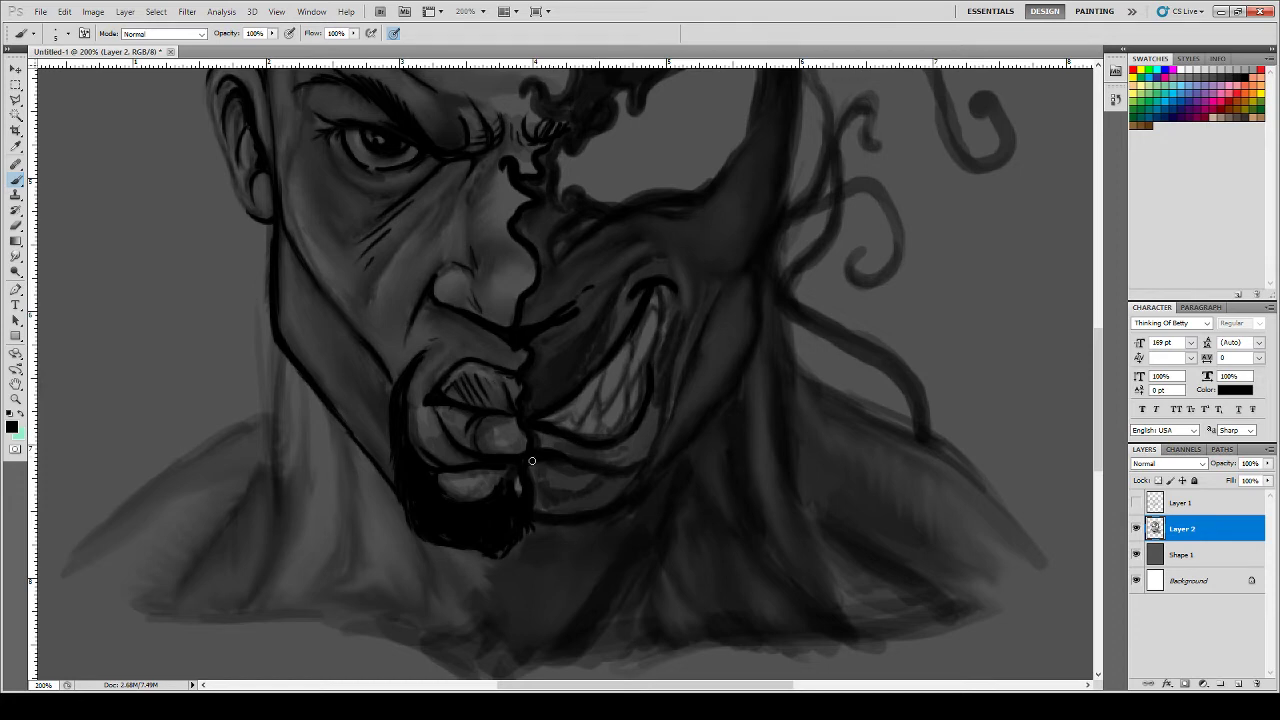
pyautogui.moveTo(634, 472); pyautogui.dragTo(530, 509)
pyautogui.moveTo(630, 472); pyautogui.dragTo(661, 400)
pyautogui.moveTo(650, 444); pyautogui.dragTo(602, 477)
# - Ink the cheek folds beside the grin and the mask half's jaw contour down to the chin
pyautogui.moveTo(667, 406); pyautogui.dragTo(683, 305)
pyautogui.moveTo(672, 413)
pyautogui.mouseDown()
pyautogui.moveTo(706, 315)
pyautogui.moveTo(750, 253)
pyautogui.mouseUp()
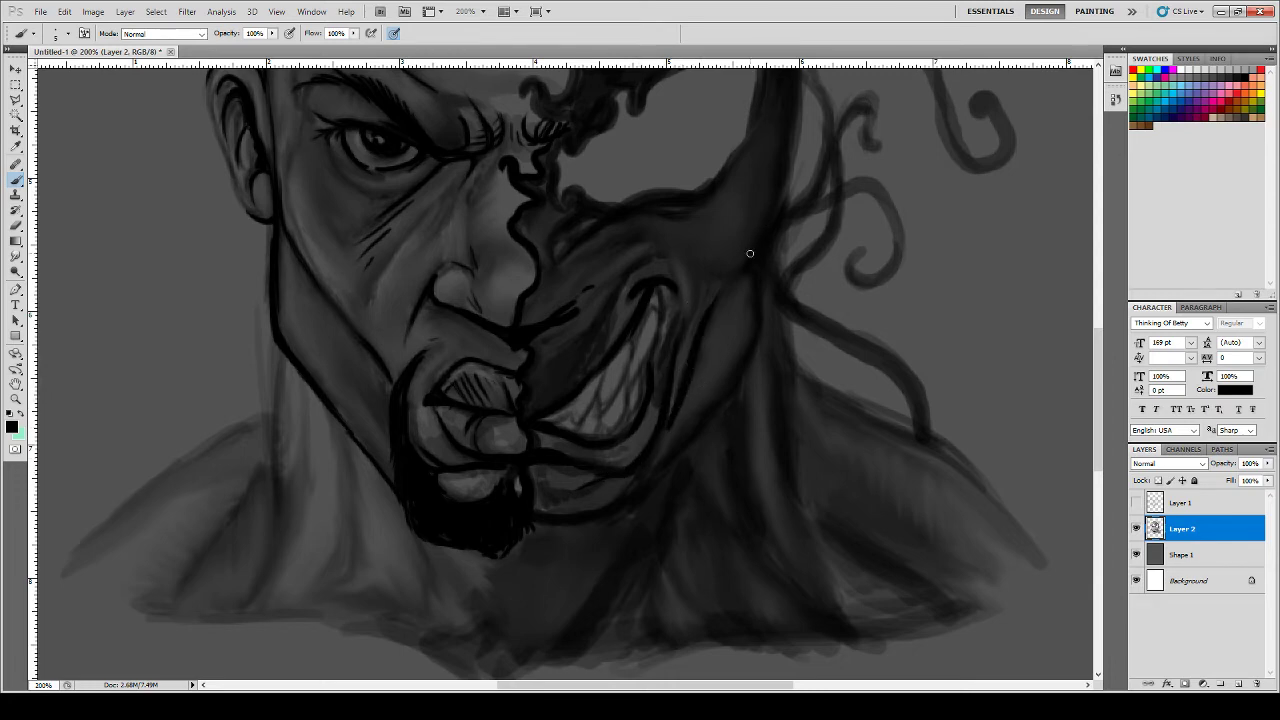
pyautogui.moveTo(720, 295); pyautogui.dragTo(772, 201)
pyautogui.moveTo(681, 377)
pyautogui.mouseDown()
pyautogui.moveTo(671, 420)
pyautogui.moveTo(654, 455)
pyautogui.mouseUp()
pyautogui.moveTo(760, 288)
pyautogui.mouseDown()
pyautogui.moveTo(735, 391)
pyautogui.moveTo(640, 490)
pyautogui.mouseUp()
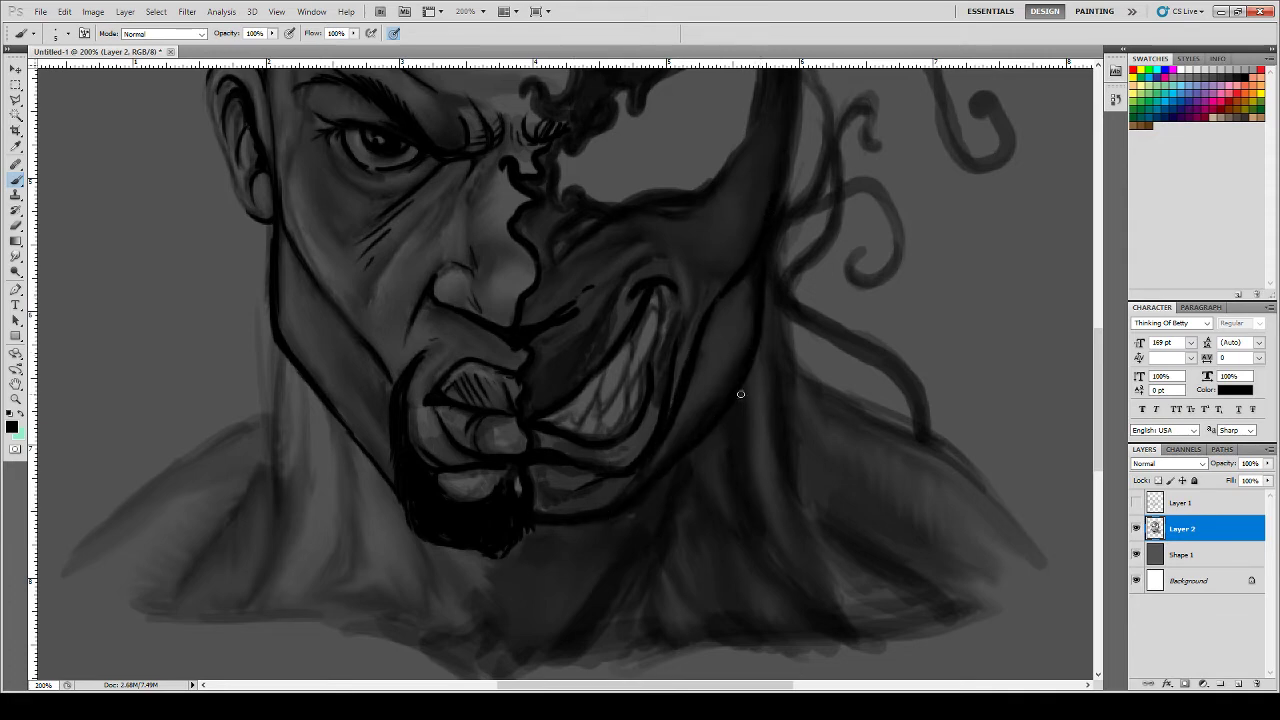
pyautogui.moveTo(740, 394)
pyautogui.mouseDown()
pyautogui.moveTo(626, 514)
pyautogui.moveTo(523, 540)
pyautogui.mouseUp()
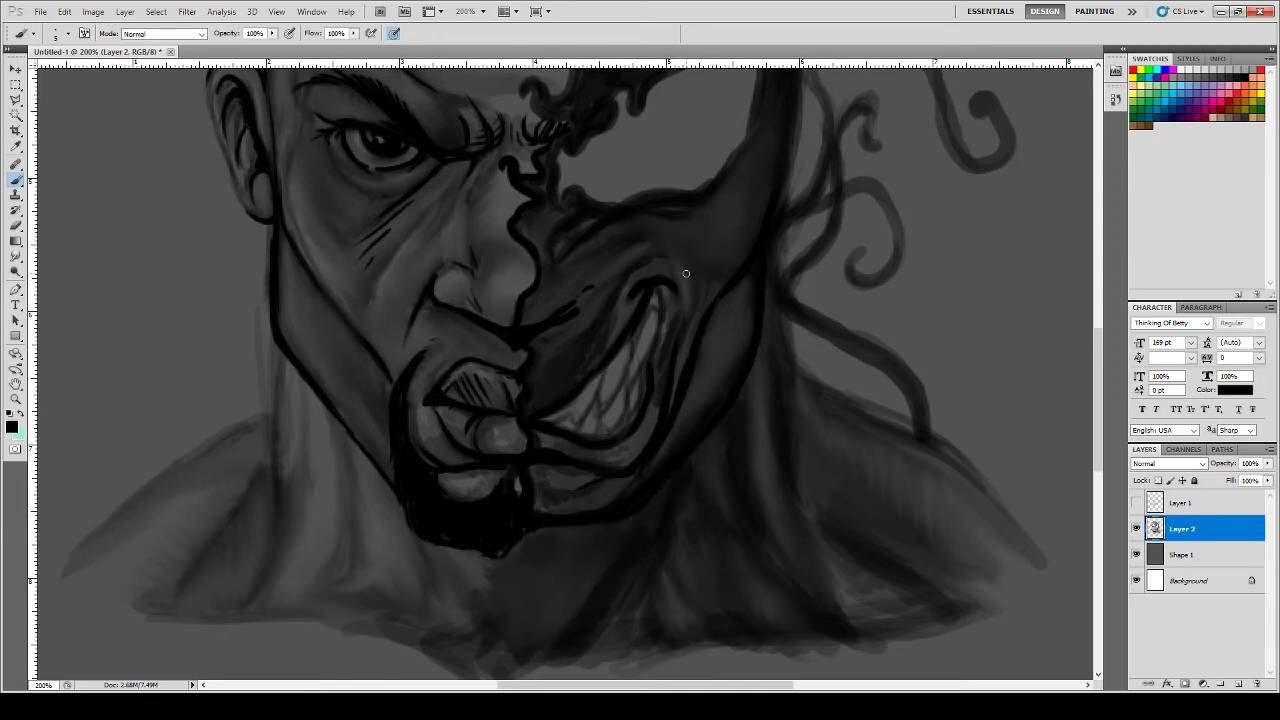
# - Ink the curved muscle wrinkles above the grin and short hatching marks beneath the mask's eye opening
pyautogui.moveTo(676, 253); pyautogui.dragTo(695, 287)
pyautogui.moveTo(610, 252); pyautogui.dragTo(594, 270)
pyautogui.moveTo(646, 227)
pyautogui.mouseDown()
pyautogui.moveTo(613, 231)
pyautogui.moveTo(663, 233)
pyautogui.moveTo(635, 229)
pyautogui.moveTo(568, 277)
pyautogui.moveTo(622, 230)
pyautogui.moveTo(566, 274)
pyautogui.mouseUp()
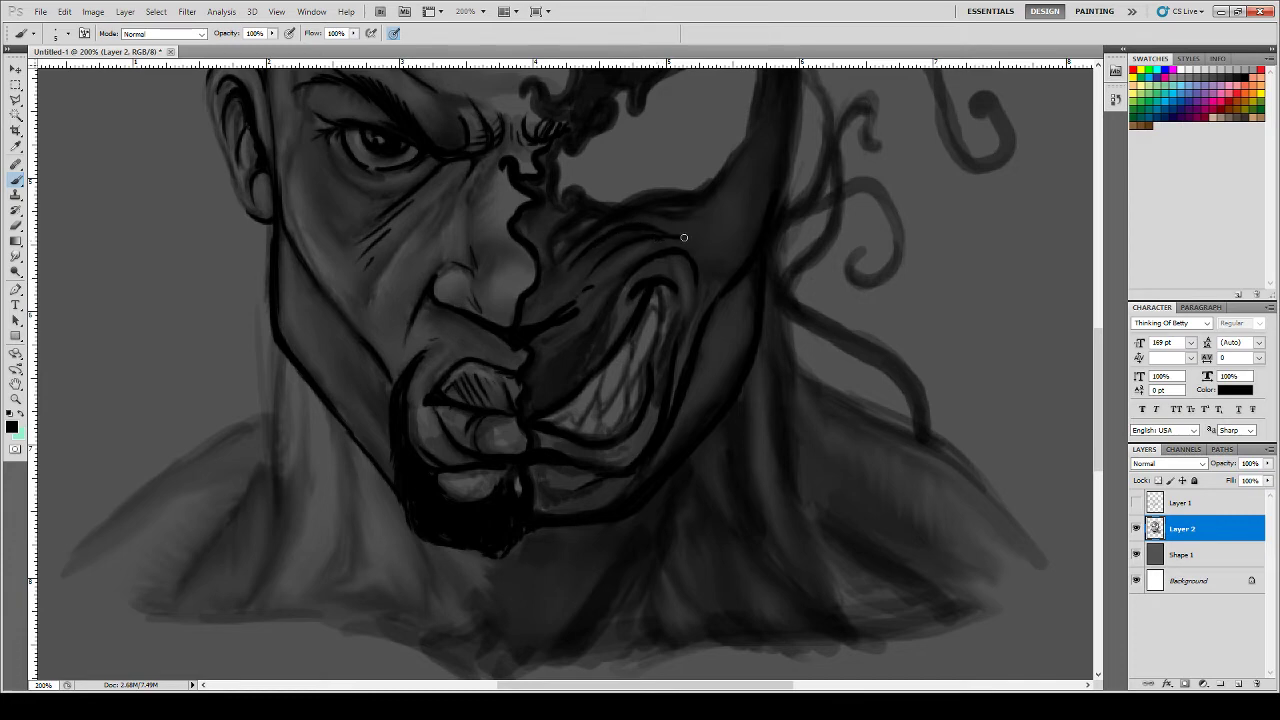
pyautogui.moveTo(704, 228); pyautogui.dragTo(624, 237)
pyautogui.moveTo(710, 226)
pyautogui.mouseDown()
pyautogui.moveTo(731, 251)
pyautogui.moveTo(734, 213)
pyautogui.moveTo(767, 177)
pyautogui.mouseUp()
pyautogui.moveTo(765, 248)
pyautogui.mouseDown()
pyautogui.moveTo(762, 343)
pyautogui.moveTo(742, 396)
pyautogui.mouseUp()
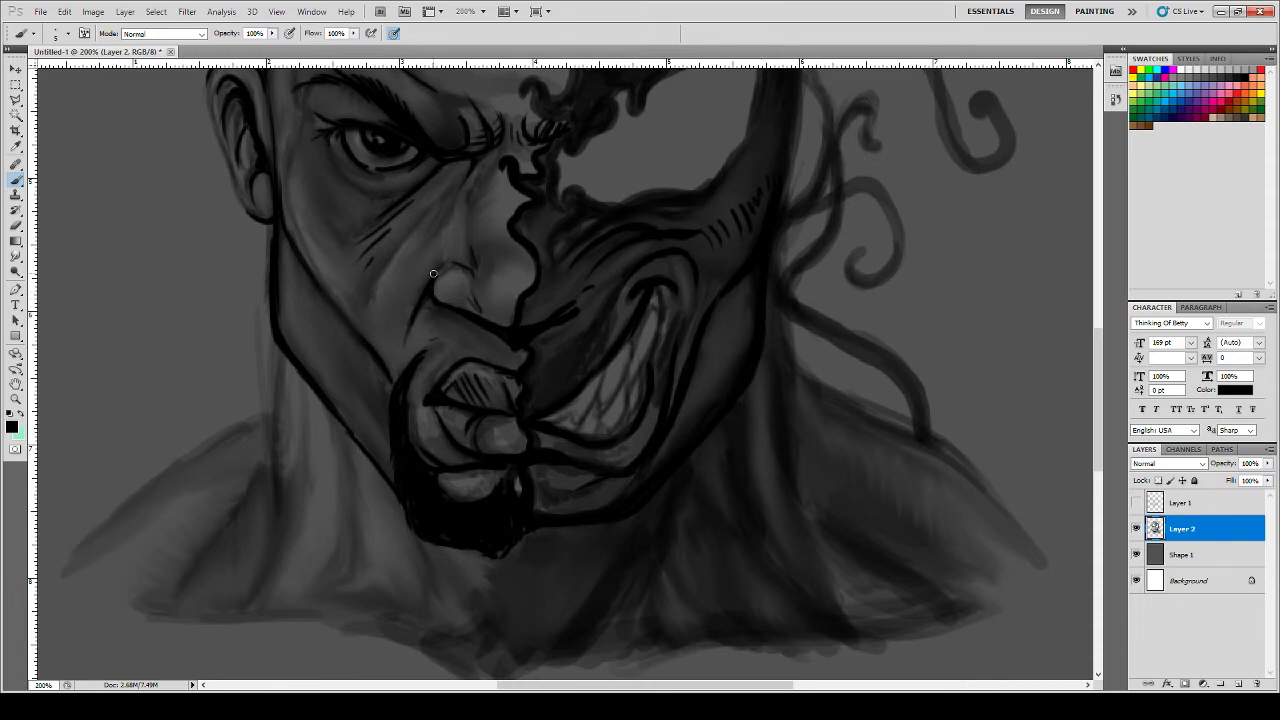
# - Ink the wavy mask boundary and thin crease lines on the neck below the goatee
pyautogui.moveTo(455, 601); pyautogui.dragTo(472, 626)
pyautogui.moveTo(494, 581)
pyautogui.mouseDown()
pyautogui.moveTo(503, 560)
pyautogui.moveTo(480, 628)
pyautogui.mouseUp()
pyautogui.moveTo(421, 546)
pyautogui.mouseDown()
pyautogui.moveTo(432, 616)
pyautogui.moveTo(442, 596)
pyautogui.mouseUp()
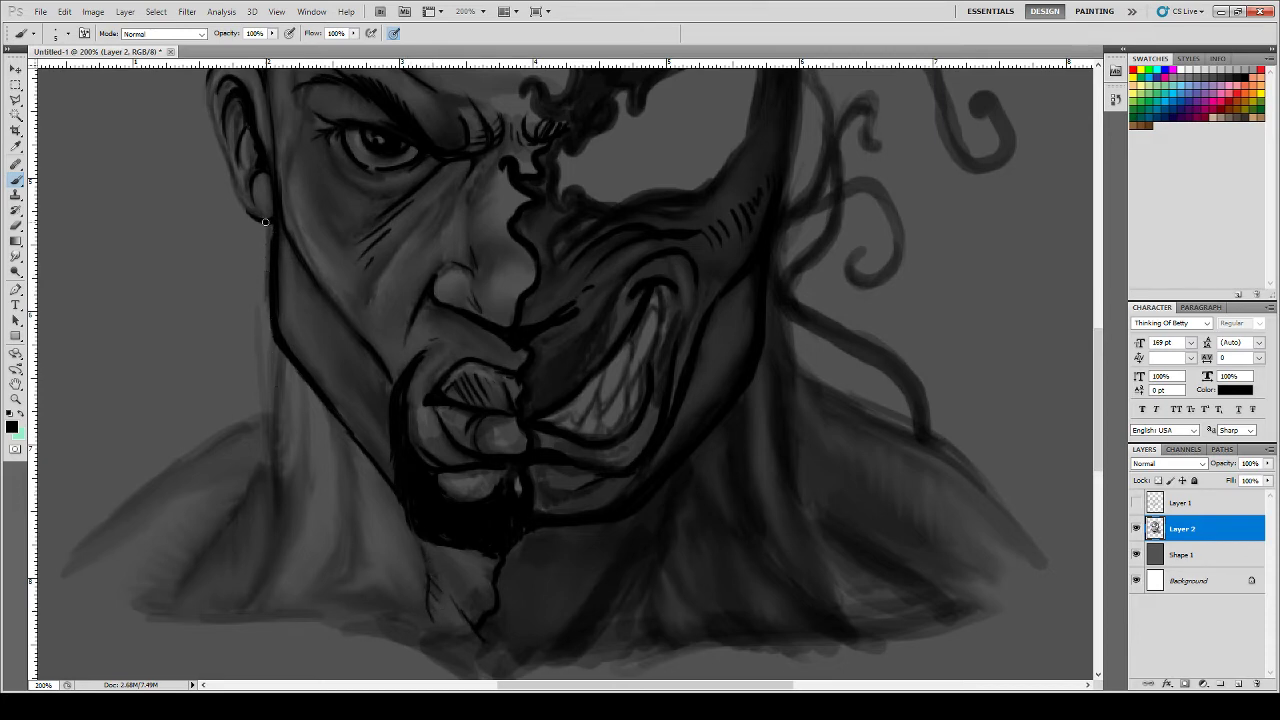
# - Ink the left neck contour and shoulder line, adding a crease with short hatching where they meet
pyautogui.moveTo(267, 224)
pyautogui.mouseDown()
pyautogui.moveTo(264, 487)
pyautogui.moveTo(265, 391)
pyautogui.mouseUp()
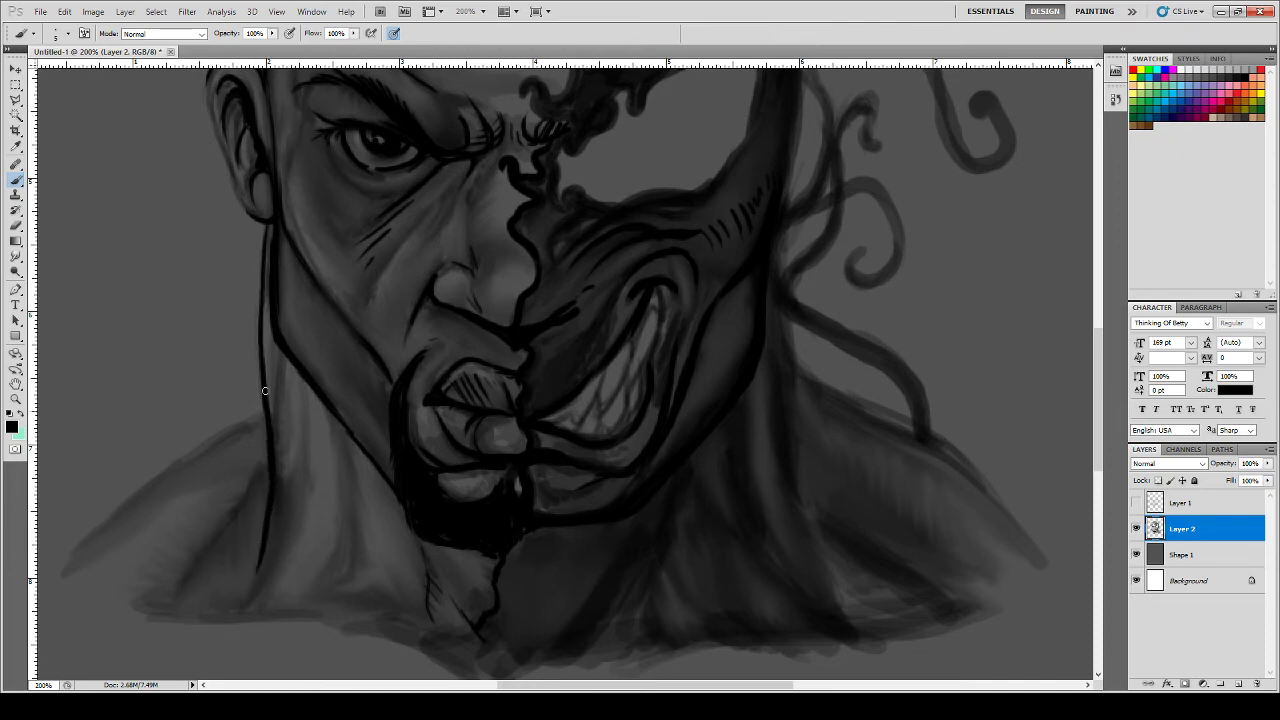
pyautogui.moveTo(264, 346); pyautogui.dragTo(268, 250)
pyautogui.moveTo(262, 413); pyautogui.dragTo(150, 482)
pyautogui.moveTo(258, 460)
pyautogui.mouseDown()
pyautogui.moveTo(187, 560)
pyautogui.moveTo(218, 532)
pyautogui.mouseUp()
pyautogui.moveTo(246, 508)
pyautogui.mouseDown()
pyautogui.moveTo(226, 530)
pyautogui.moveTo(238, 544)
pyautogui.moveTo(254, 520)
pyautogui.mouseUp()
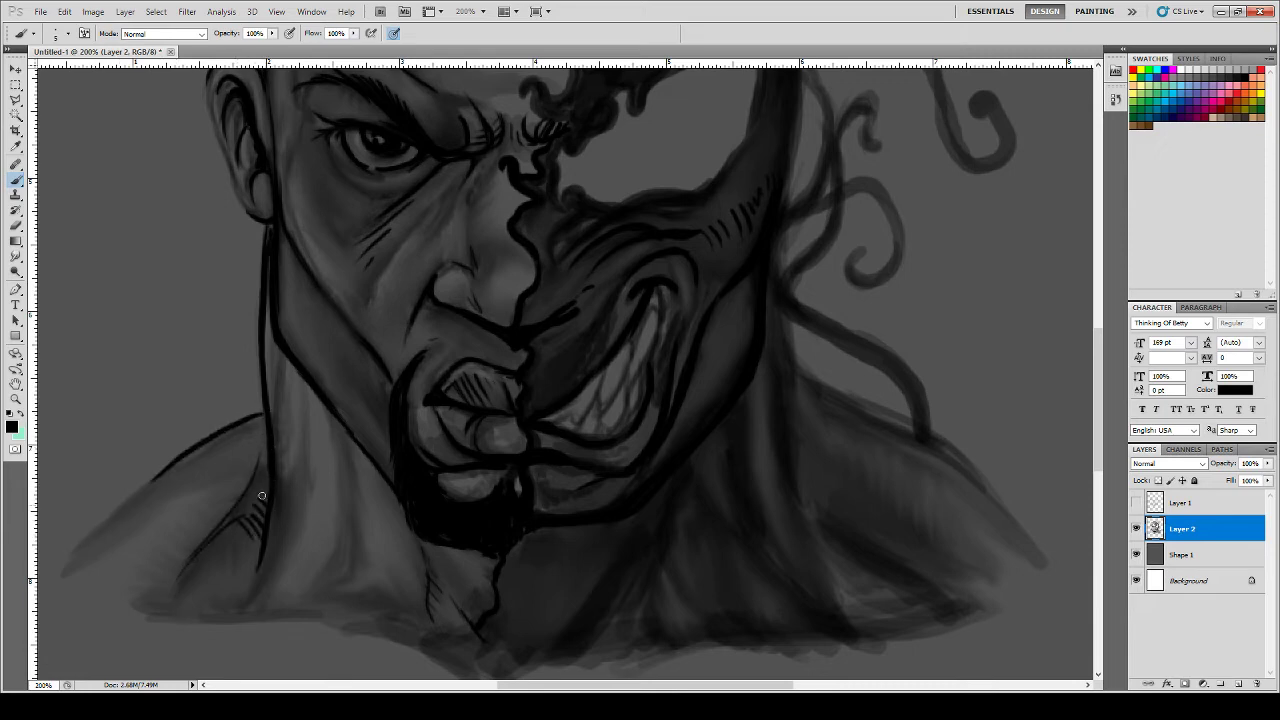
# - Ink the neck muscle line and short shading strokes under the left jaw
pyautogui.moveTo(341, 506); pyautogui.dragTo(325, 607)
pyautogui.moveTo(346, 480)
pyautogui.mouseDown()
pyautogui.moveTo(341, 443)
pyautogui.moveTo(352, 444)
pyautogui.moveTo(326, 410)
pyautogui.mouseUp()
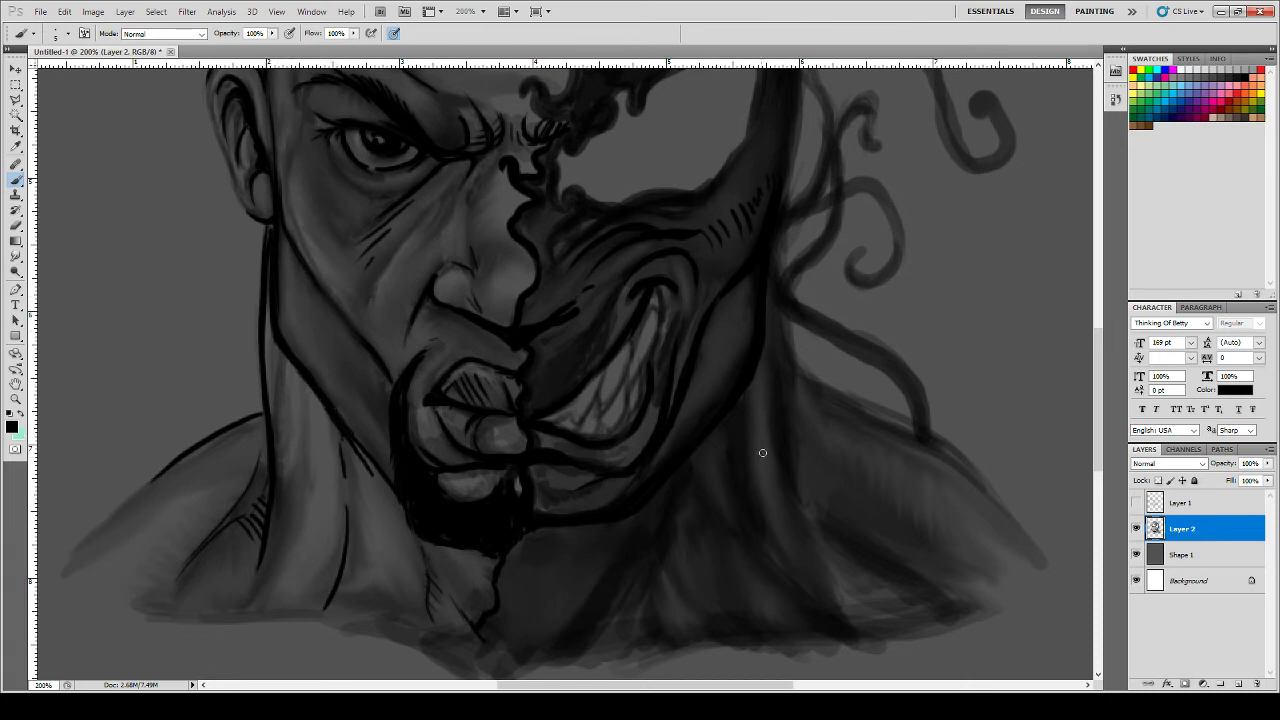
pyautogui.moveTo(347, 444); pyautogui.dragTo(356, 477)
pyautogui.moveTo(334, 424)
pyautogui.mouseDown()
pyautogui.moveTo(342, 464)
pyautogui.moveTo(376, 472)
pyautogui.mouseUp()
# - Ink the outline of the mask's large eye opening, including the dripping jagged shapes along its upper edge
pyautogui.moveTo(1098, 453); pyautogui.dragTo(1098, 392)
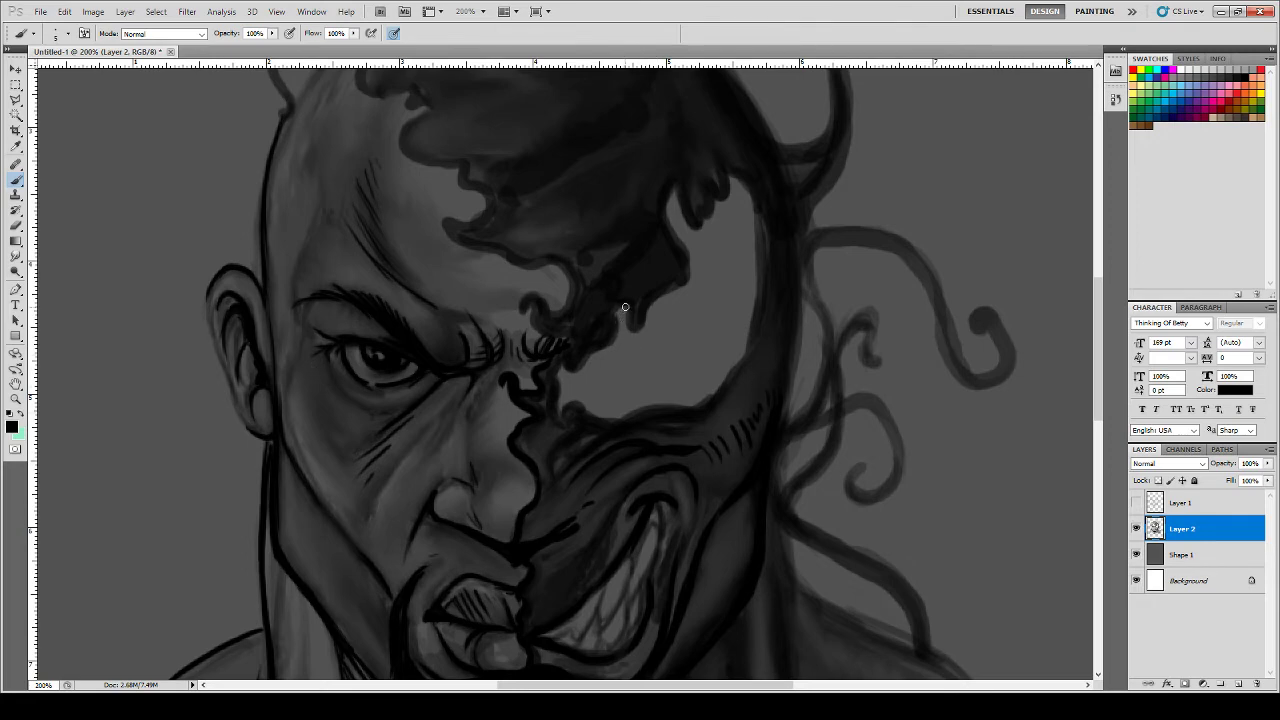
pyautogui.moveTo(625, 307)
pyautogui.mouseDown()
pyautogui.moveTo(609, 343)
pyautogui.moveTo(573, 369)
pyautogui.mouseUp()
pyautogui.moveTo(687, 263); pyautogui.dragTo(636, 317)
pyautogui.moveTo(673, 191); pyautogui.dragTo(671, 253)
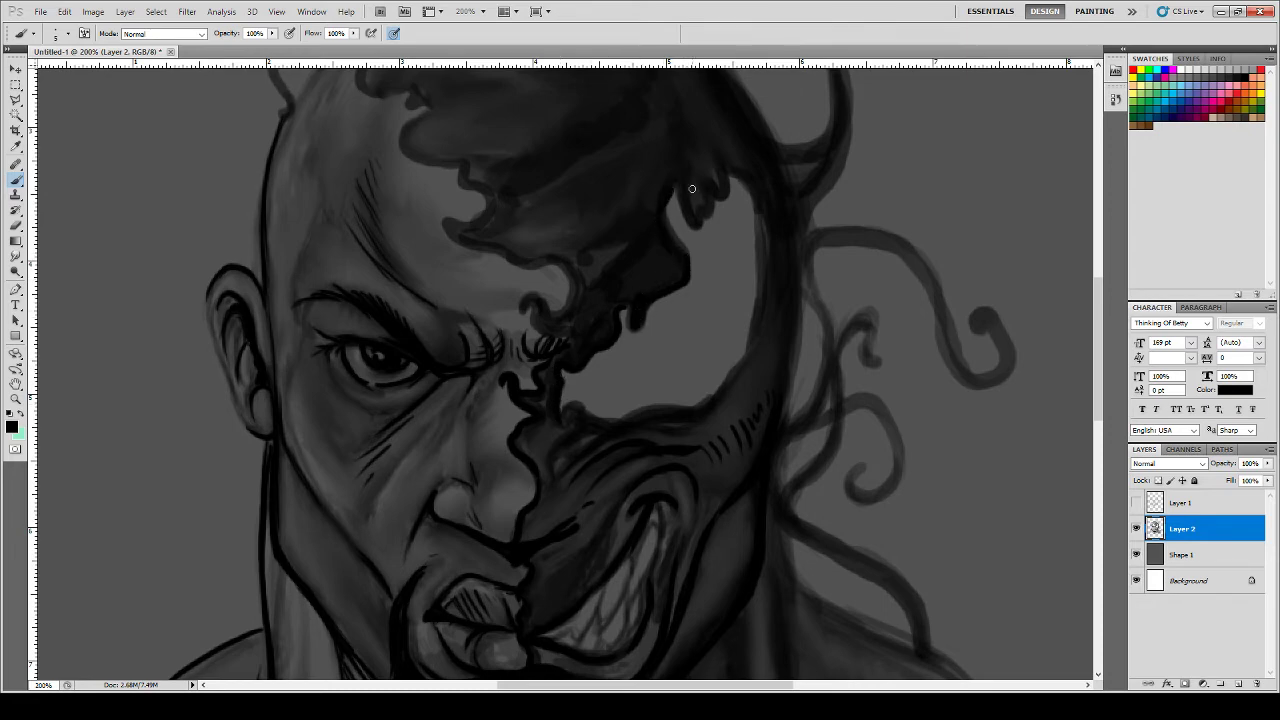
pyautogui.moveTo(668, 193); pyautogui.dragTo(688, 266)
pyautogui.moveTo(673, 195)
pyautogui.mouseDown()
pyautogui.moveTo(702, 227)
pyautogui.moveTo(730, 189)
pyautogui.moveTo(726, 170)
pyautogui.moveTo(752, 205)
pyautogui.moveTo(745, 364)
pyautogui.moveTo(700, 405)
pyautogui.moveTo(603, 416)
pyautogui.moveTo(572, 401)
pyautogui.moveTo(564, 420)
pyautogui.mouseUp()
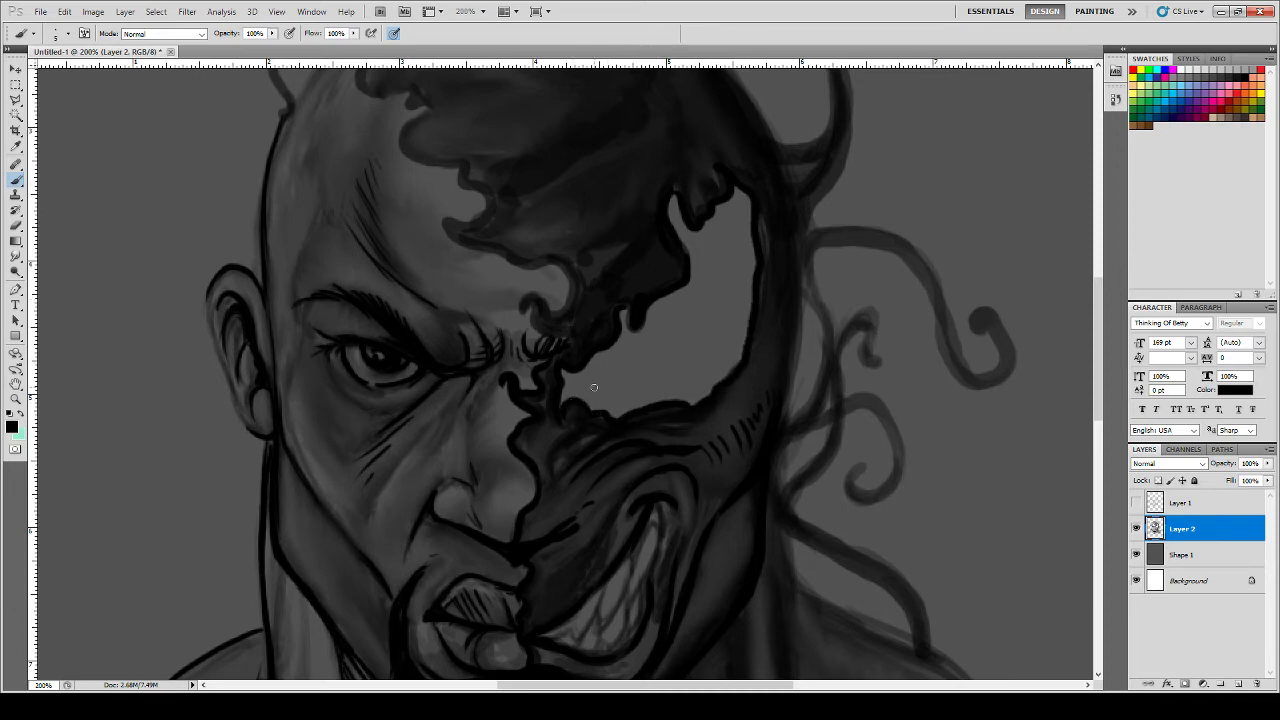
# - Ink the outer edge of the mask beside the eye and the two small curled tendrils growing from its right side
pyautogui.moveTo(767, 248)
pyautogui.mouseDown()
pyautogui.moveTo(762, 201)
pyautogui.moveTo(796, 350)
pyautogui.moveTo(783, 428)
pyautogui.mouseUp()
pyautogui.moveTo(807, 304)
pyautogui.mouseDown()
pyautogui.moveTo(826, 336)
pyautogui.moveTo(814, 398)
pyautogui.moveTo(782, 428)
pyautogui.mouseUp()
pyautogui.moveTo(820, 331)
pyautogui.mouseDown()
pyautogui.moveTo(828, 345)
pyautogui.moveTo(812, 282)
pyautogui.moveTo(840, 257)
pyautogui.moveTo(806, 276)
pyautogui.moveTo(826, 354)
pyautogui.mouseUp()
pyautogui.moveTo(866, 308)
pyautogui.mouseDown()
pyautogui.moveTo(886, 360)
pyautogui.moveTo(870, 363)
pyautogui.moveTo(864, 328)
pyautogui.moveTo(837, 361)
pyautogui.moveTo(865, 316)
pyautogui.moveTo(835, 366)
pyautogui.moveTo(843, 349)
pyautogui.moveTo(842, 418)
pyautogui.moveTo(794, 489)
pyautogui.mouseUp()
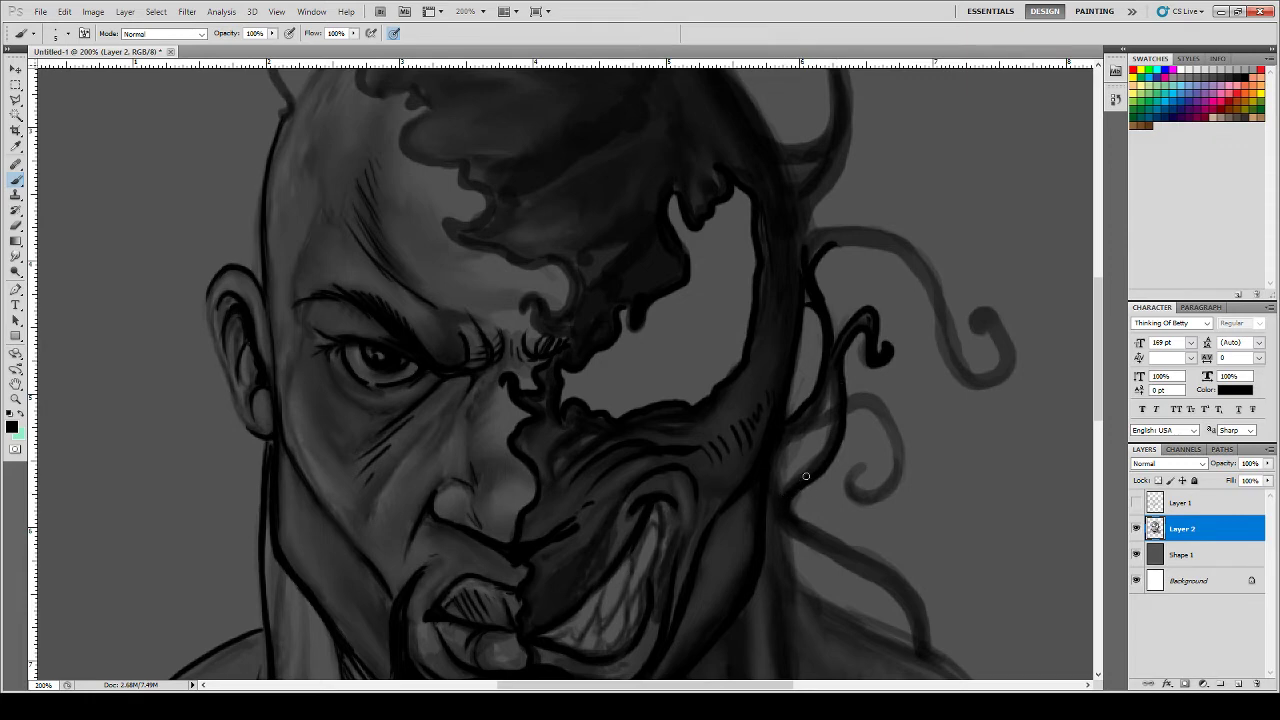
pyautogui.moveTo(822, 420)
pyautogui.mouseDown()
pyautogui.moveTo(794, 444)
pyautogui.moveTo(782, 496)
pyautogui.mouseUp()
pyautogui.moveTo(833, 372)
pyautogui.mouseDown()
pyautogui.moveTo(825, 404)
pyautogui.moveTo(790, 434)
pyautogui.moveTo(862, 374)
pyautogui.moveTo(869, 409)
pyautogui.moveTo(841, 415)
pyautogui.moveTo(875, 414)
pyautogui.moveTo(867, 470)
pyautogui.mouseUp()
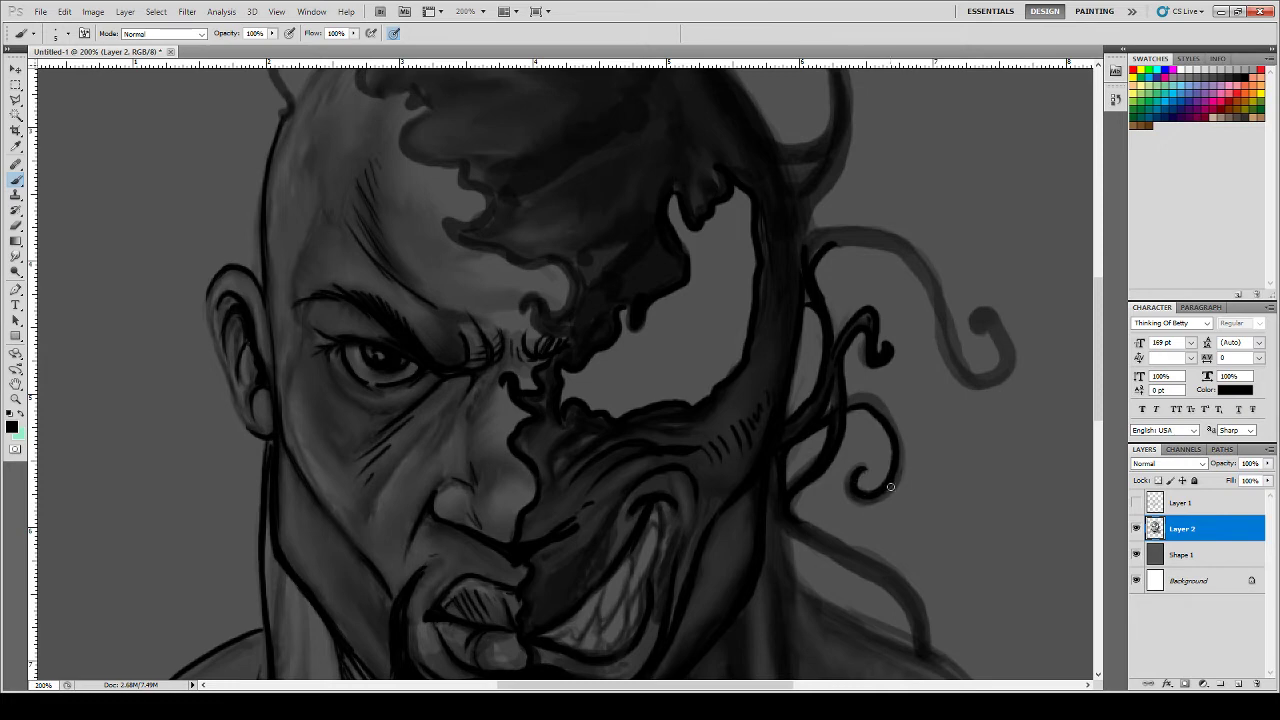
pyautogui.moveTo(844, 405)
pyautogui.mouseDown()
pyautogui.moveTo(882, 409)
pyautogui.moveTo(899, 465)
pyautogui.moveTo(850, 490)
pyautogui.mouseUp()
# - Outline the long curled tendril at the right of the mask's eye in black, joining it to the head
pyautogui.moveTo(983, 323)
pyautogui.mouseDown()
pyautogui.moveTo(1010, 356)
pyautogui.moveTo(996, 374)
pyautogui.moveTo(950, 358)
pyautogui.mouseUp()
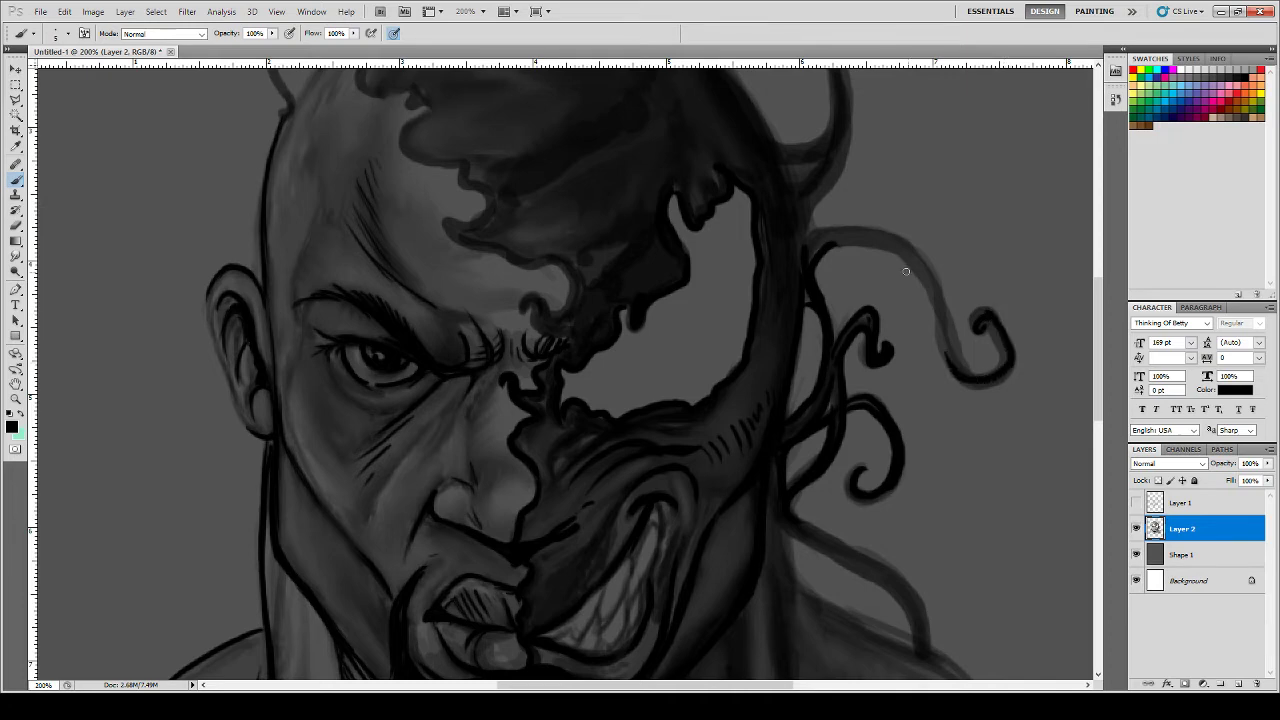
pyautogui.moveTo(907, 271)
pyautogui.mouseDown()
pyautogui.moveTo(947, 353)
pyautogui.moveTo(903, 262)
pyautogui.moveTo(868, 240)
pyautogui.moveTo(789, 267)
pyautogui.moveTo(846, 240)
pyautogui.moveTo(821, 235)
pyautogui.moveTo(810, 238)
pyautogui.moveTo(910, 259)
pyautogui.moveTo(950, 352)
pyautogui.mouseUp()
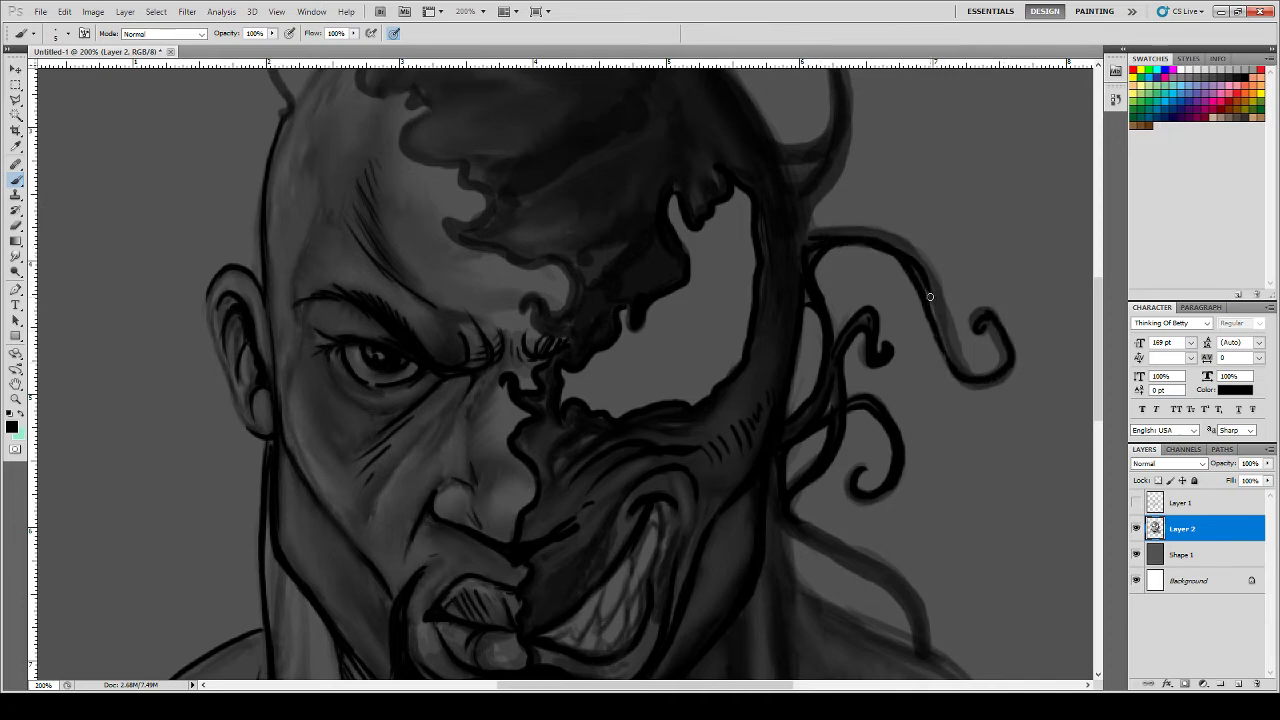
pyautogui.moveTo(930, 297)
pyautogui.mouseDown()
pyautogui.moveTo(962, 360)
pyautogui.moveTo(987, 372)
pyautogui.moveTo(917, 276)
pyautogui.mouseUp()
pyautogui.moveTo(946, 326)
pyautogui.mouseDown()
pyautogui.moveTo(898, 243)
pyautogui.moveTo(778, 213)
pyautogui.moveTo(812, 205)
pyautogui.moveTo(804, 228)
pyautogui.moveTo(801, 212)
pyautogui.mouseUp()
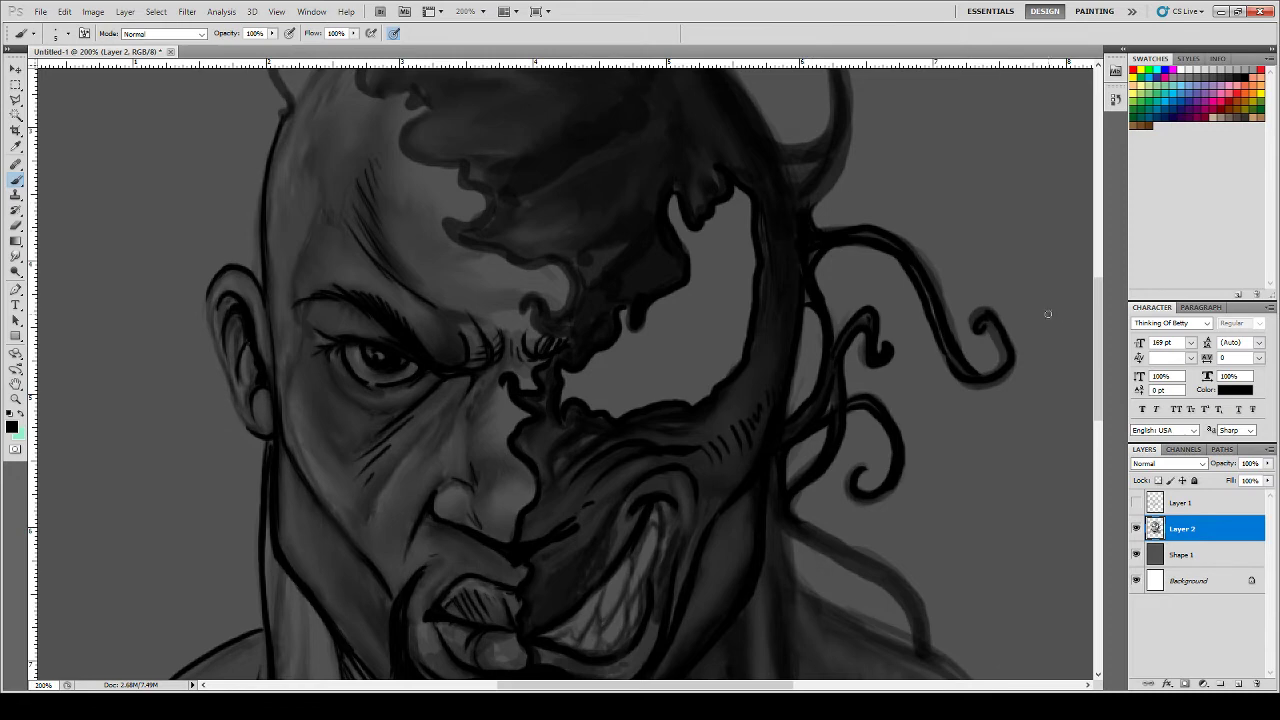
# - Ink the looping tendril at the head's upper right, its solid base, and the adjoining head contour
pyautogui.moveTo(1097, 348); pyautogui.dragTo(1055, 287)
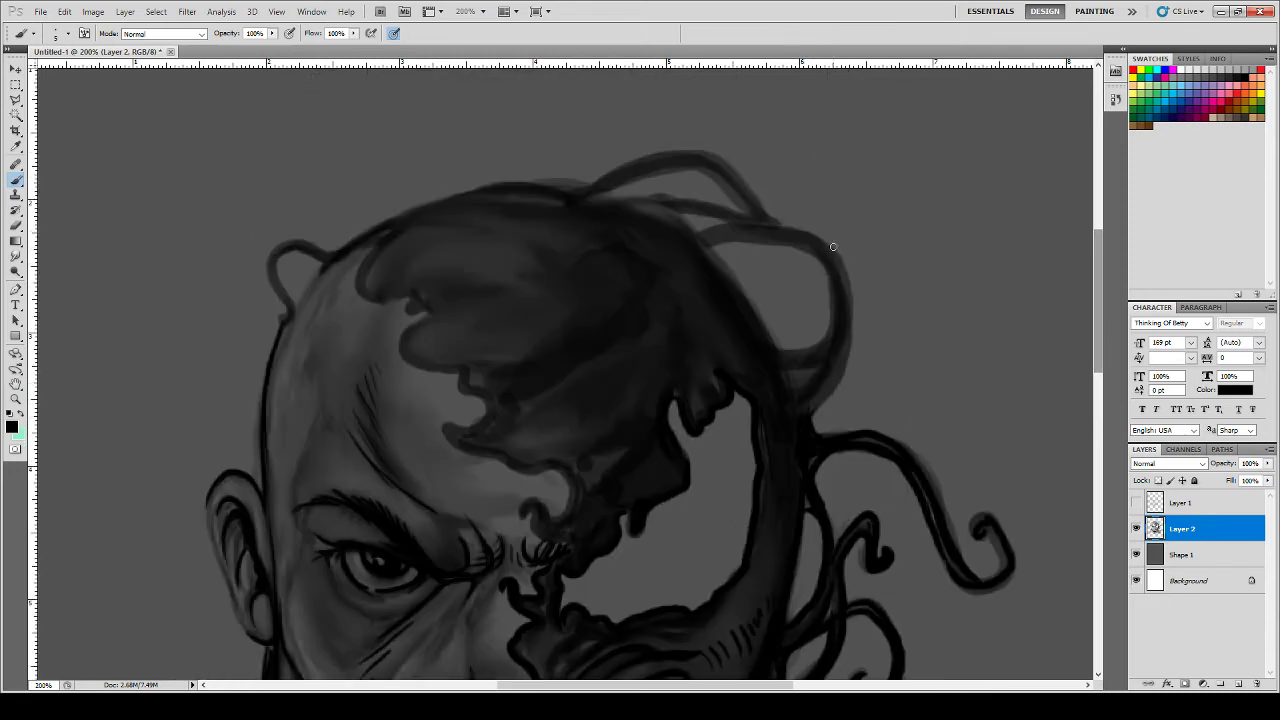
pyautogui.moveTo(833, 247)
pyautogui.mouseDown()
pyautogui.moveTo(850, 290)
pyautogui.moveTo(841, 361)
pyautogui.moveTo(786, 422)
pyautogui.mouseUp()
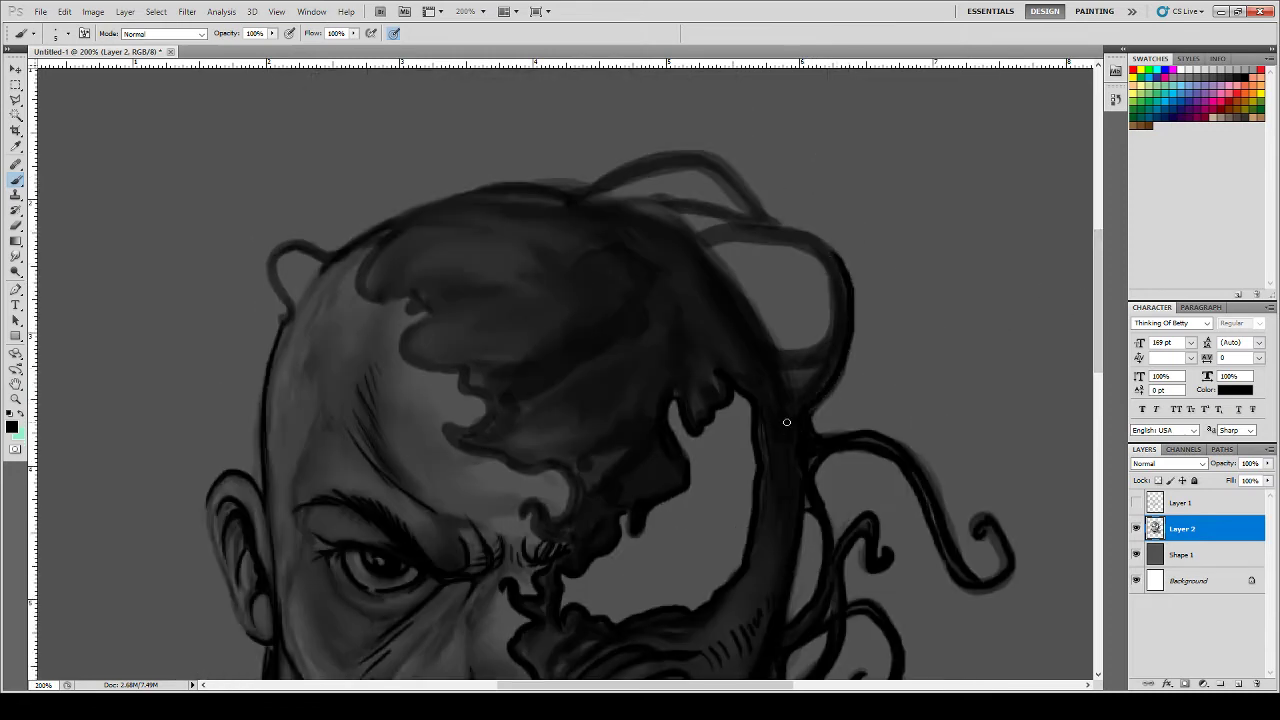
pyautogui.moveTo(829, 310)
pyautogui.mouseDown()
pyautogui.moveTo(805, 353)
pyautogui.moveTo(770, 312)
pyautogui.mouseUp()
pyautogui.moveTo(786, 360)
pyautogui.mouseDown()
pyautogui.moveTo(808, 380)
pyautogui.moveTo(828, 365)
pyautogui.mouseUp()
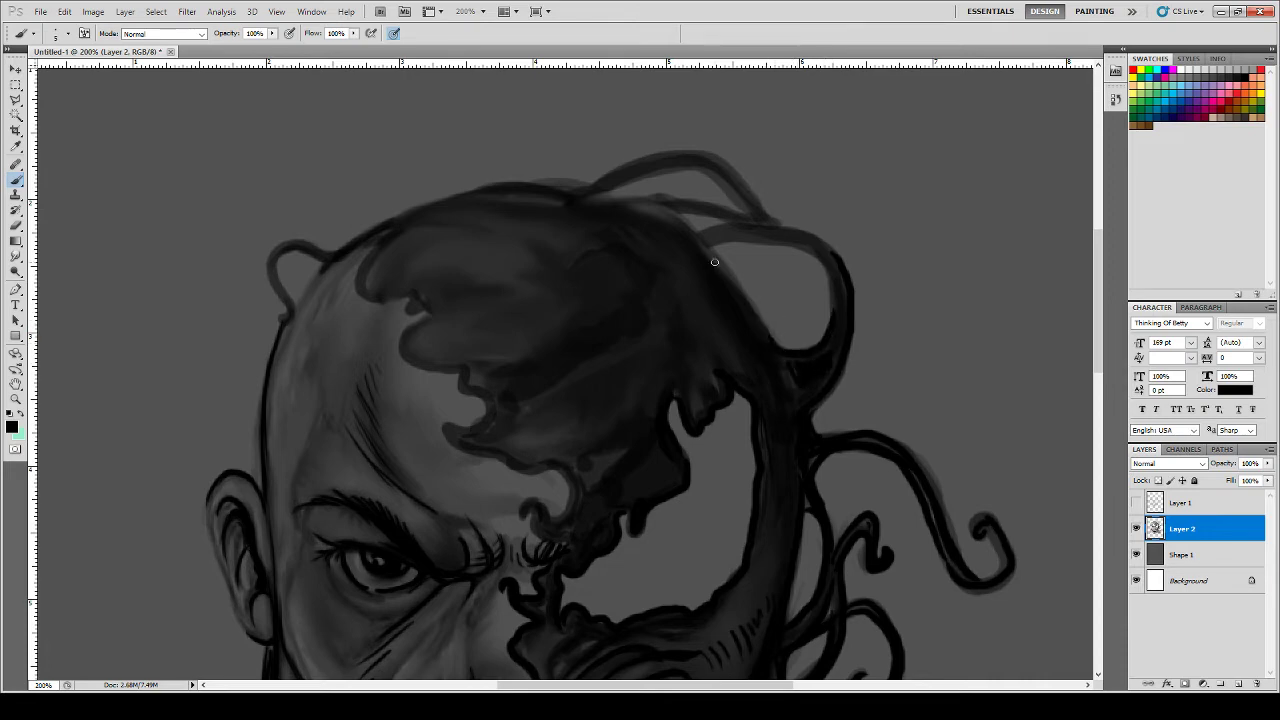
pyautogui.moveTo(706, 248)
pyautogui.mouseDown()
pyautogui.moveTo(760, 296)
pyautogui.moveTo(777, 344)
pyautogui.moveTo(719, 263)
pyautogui.moveTo(779, 356)
pyautogui.moveTo(708, 251)
pyautogui.mouseUp()
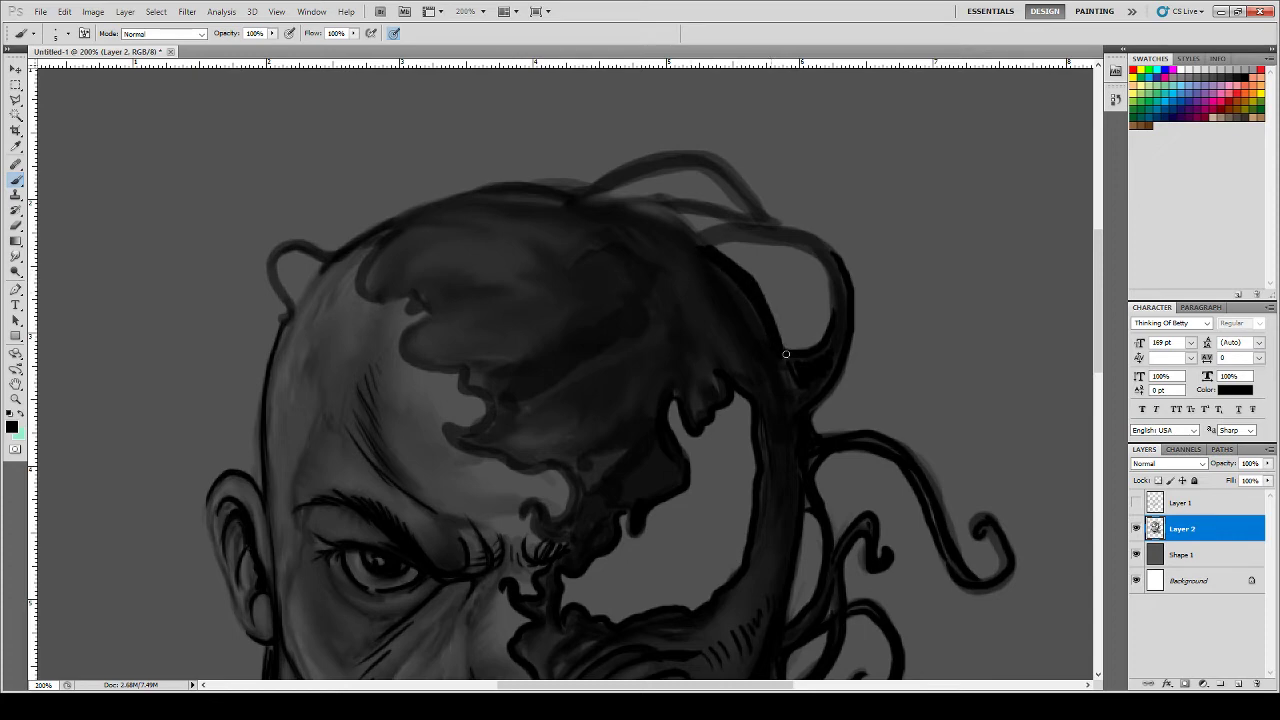
pyautogui.moveTo(835, 297)
pyautogui.mouseDown()
pyautogui.moveTo(775, 244)
pyautogui.moveTo(721, 253)
pyautogui.moveTo(722, 272)
pyautogui.moveTo(722, 251)
pyautogui.moveTo(741, 240)
pyautogui.moveTo(721, 246)
pyautogui.moveTo(795, 234)
pyautogui.moveTo(839, 262)
pyautogui.moveTo(782, 230)
pyautogui.moveTo(706, 229)
pyautogui.moveTo(740, 229)
pyautogui.moveTo(630, 204)
pyautogui.mouseUp()
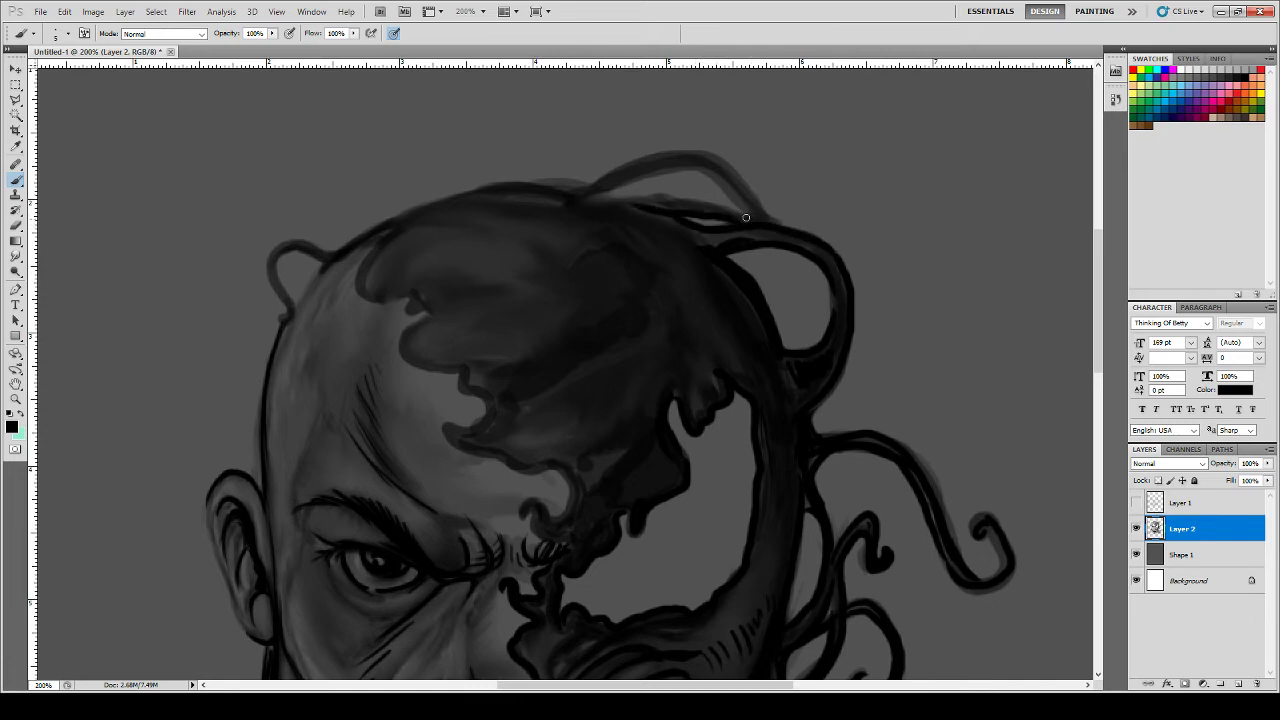
# - Ink the head's top contour from the upper-right tendrils to the left, and the small curled tendril at the upper left
pyautogui.moveTo(746, 217)
pyautogui.mouseDown()
pyautogui.moveTo(518, 181)
pyautogui.moveTo(481, 222)
pyautogui.moveTo(491, 207)
pyautogui.moveTo(464, 202)
pyautogui.moveTo(484, 189)
pyautogui.moveTo(378, 229)
pyautogui.mouseUp()
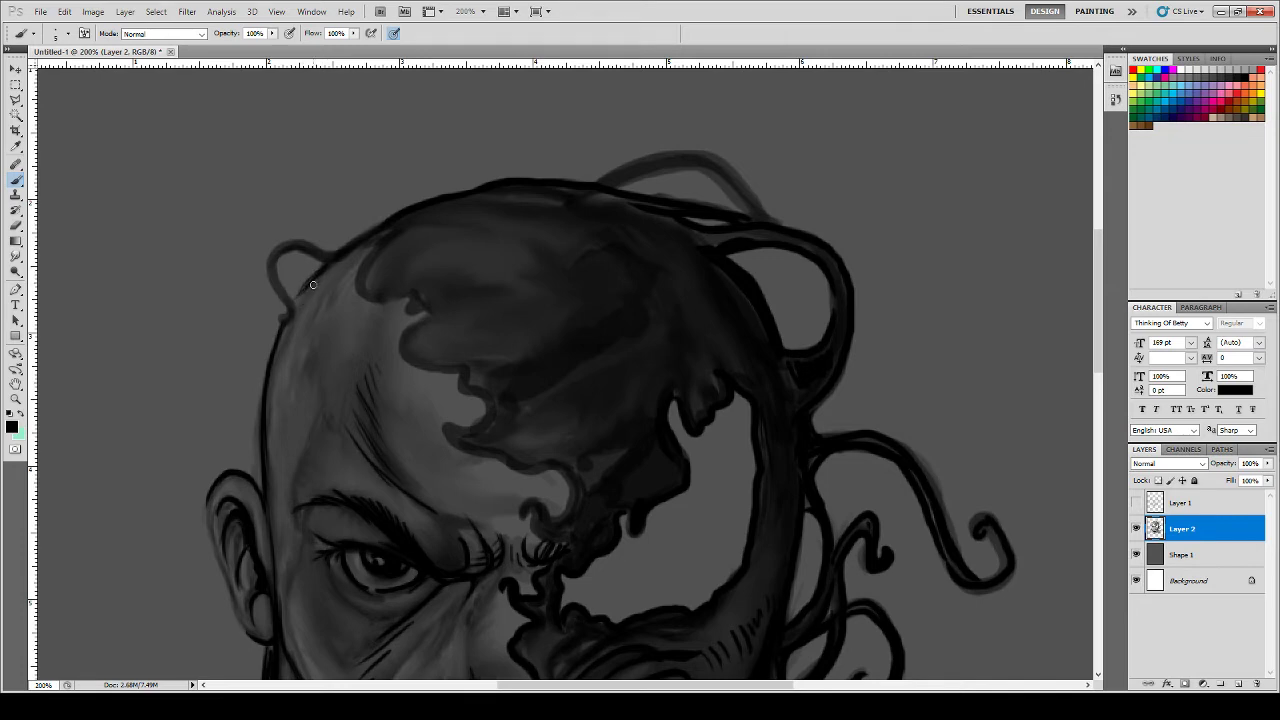
pyautogui.moveTo(330, 259)
pyautogui.mouseDown()
pyautogui.moveTo(287, 242)
pyautogui.moveTo(268, 276)
pyautogui.moveTo(281, 308)
pyautogui.mouseUp()
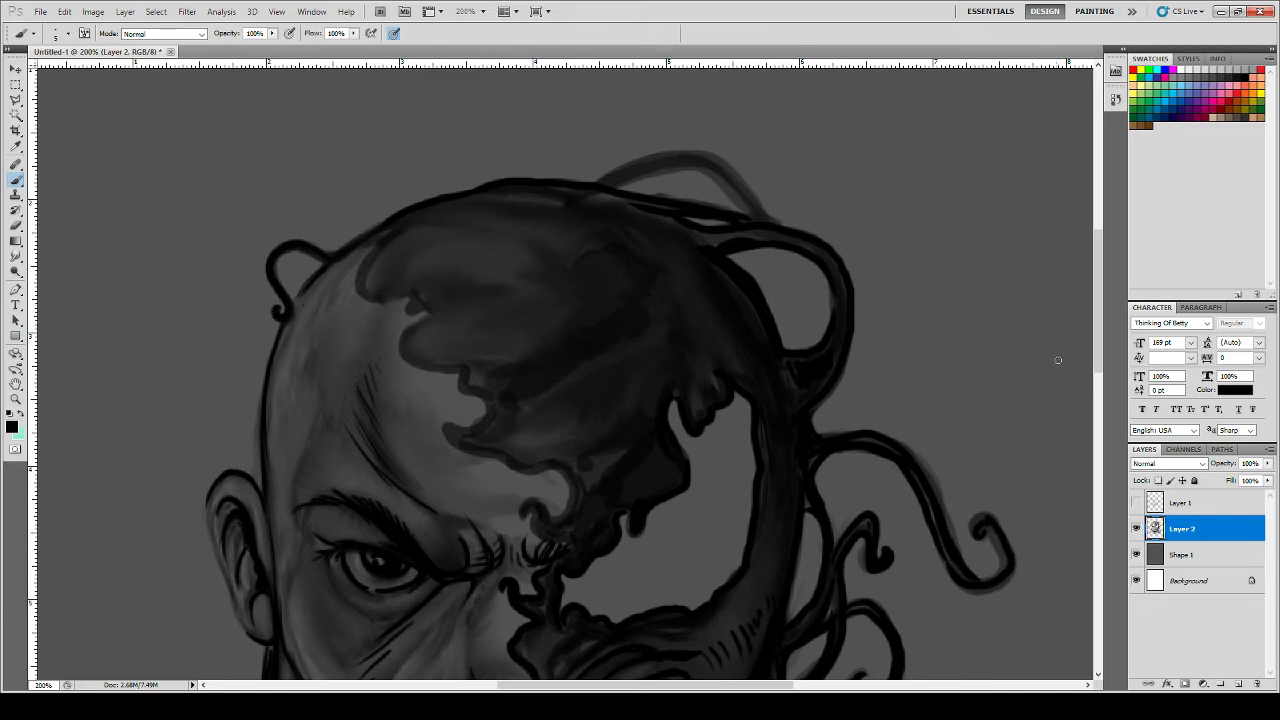
pyautogui.scroll(-3, 1056, 350)
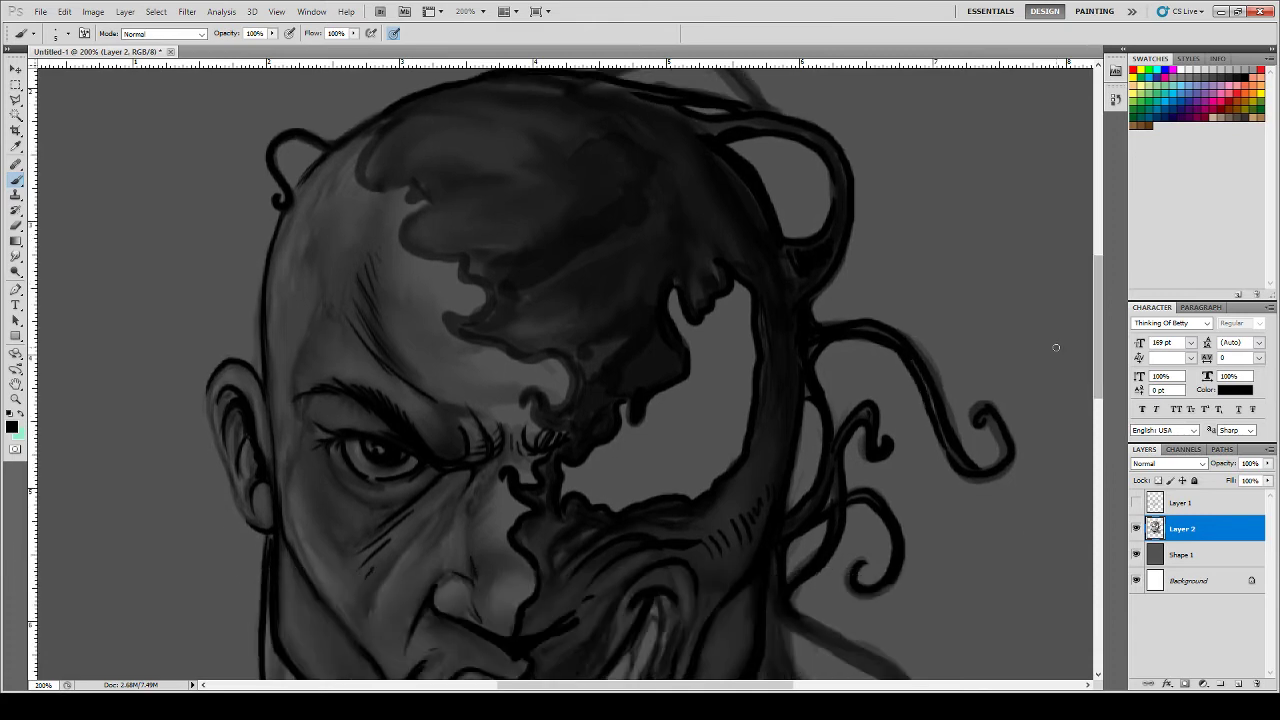
pyautogui.scroll(-1, 1057, 349)
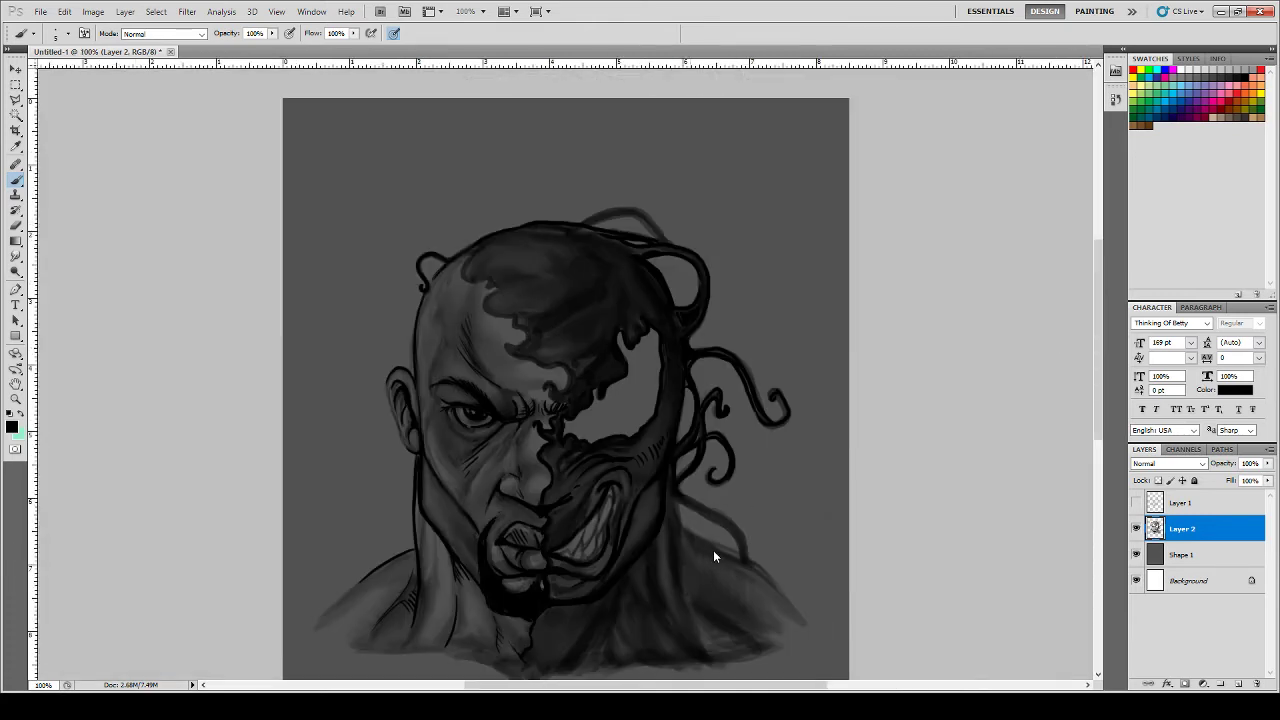
# - Ink black contour lines down the neck on the symbiote half and darken the throat below the beard on Layer 2
pyautogui.moveTo(675, 497)
pyautogui.mouseDown()
pyautogui.moveTo(687, 558)
pyautogui.moveTo(672, 484)
pyautogui.moveTo(692, 610)
pyautogui.moveTo(685, 562)
pyautogui.moveTo(710, 639)
pyautogui.mouseUp()
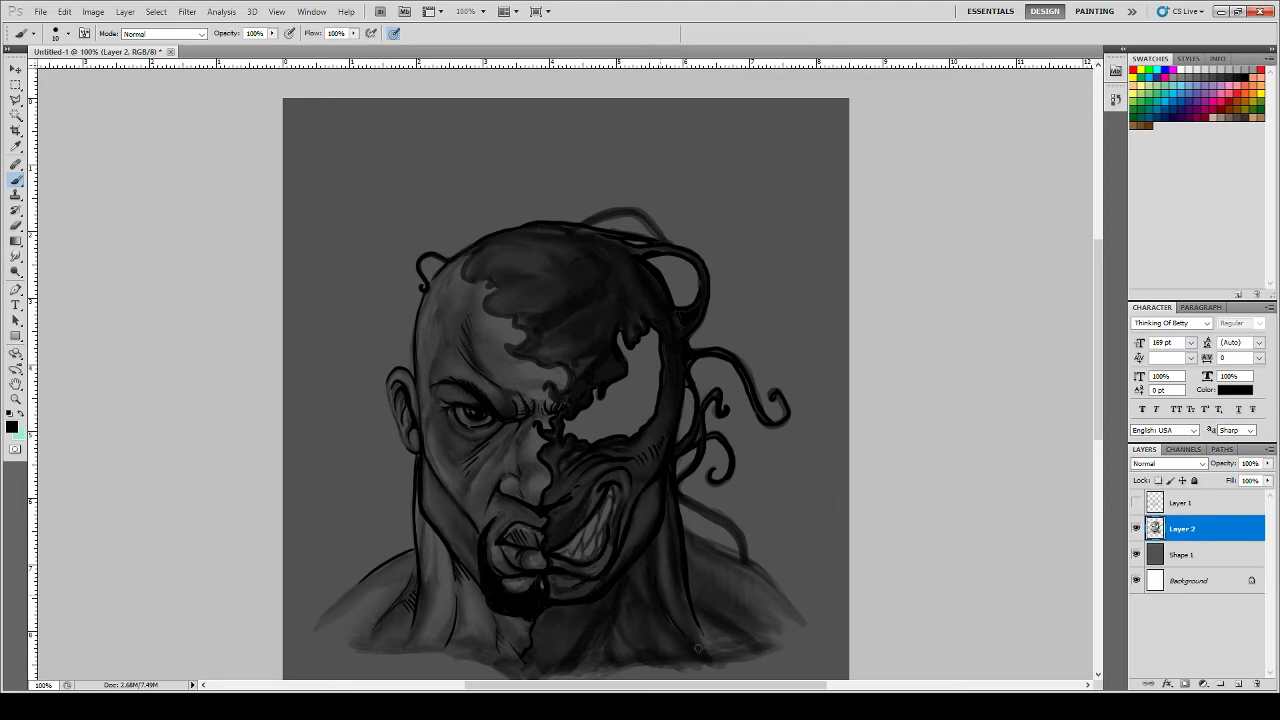
pyautogui.moveTo(703, 651)
pyautogui.mouseDown()
pyautogui.moveTo(666, 607)
pyautogui.moveTo(734, 652)
pyautogui.moveTo(687, 610)
pyautogui.moveTo(668, 638)
pyautogui.moveTo(678, 659)
pyautogui.moveTo(622, 589)
pyautogui.moveTo(605, 596)
pyautogui.moveTo(625, 583)
pyautogui.moveTo(566, 660)
pyautogui.moveTo(568, 621)
pyautogui.mouseUp()
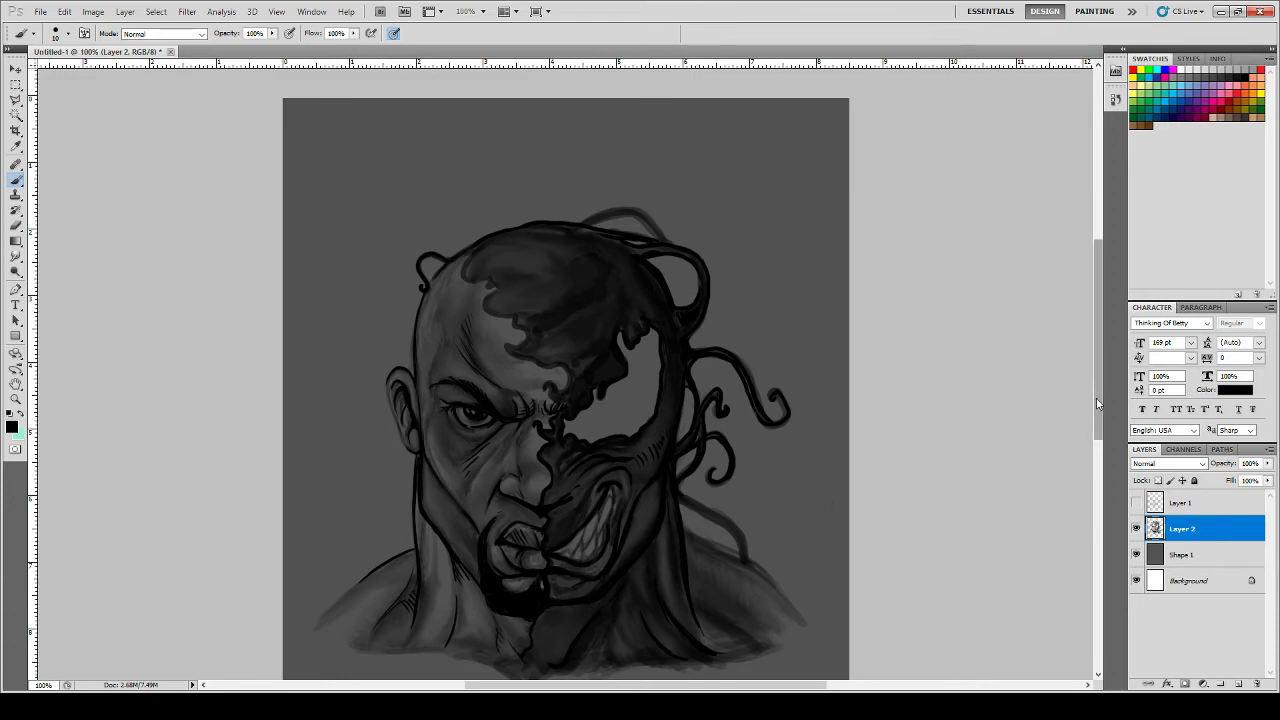
pyautogui.moveTo(1098, 397); pyautogui.dragTo(1098, 427)
pyautogui.moveTo(560, 578)
pyautogui.mouseDown()
pyautogui.moveTo(536, 596)
pyautogui.moveTo(596, 546)
pyautogui.moveTo(556, 601)
pyautogui.mouseUp()
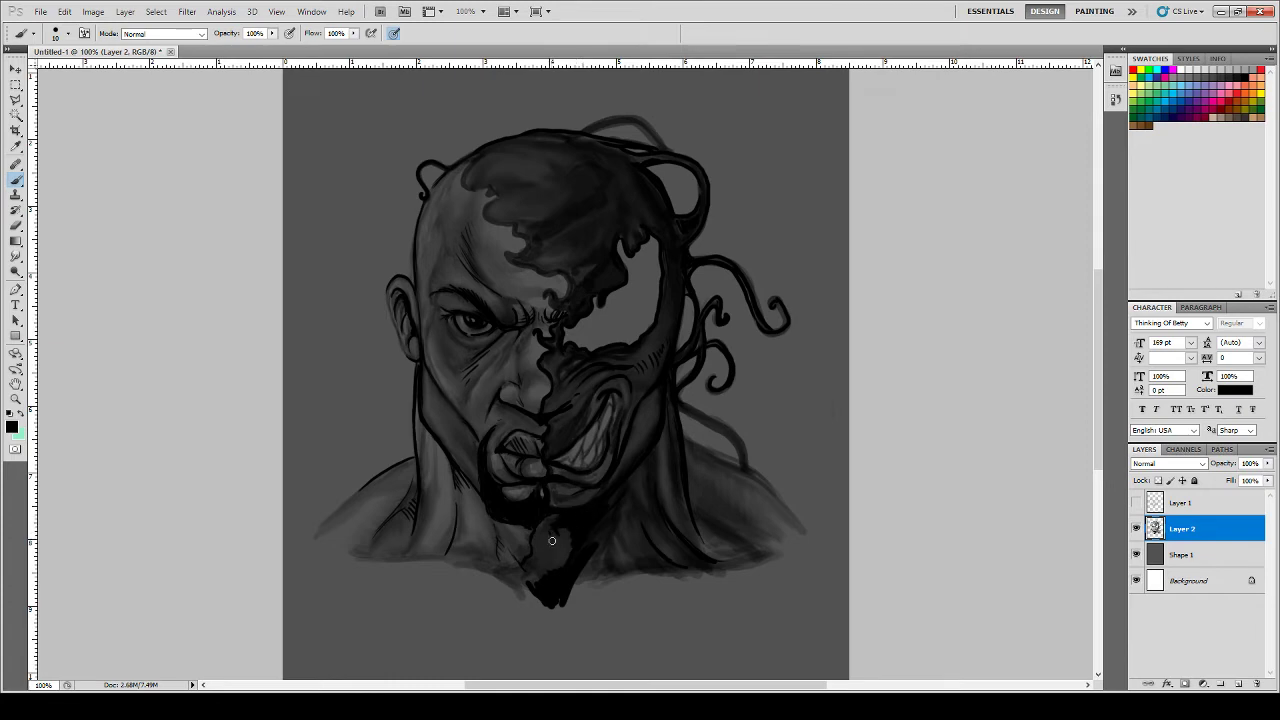
pyautogui.moveTo(552, 538); pyautogui.dragTo(559, 563)
# - Ink the lower edge of the symbiote half's neck and add black contour lines along its collarbone and shoulder
pyautogui.moveTo(763, 557)
pyautogui.mouseDown()
pyautogui.moveTo(625, 570)
pyautogui.moveTo(563, 603)
pyautogui.moveTo(600, 579)
pyautogui.moveTo(561, 594)
pyautogui.mouseUp()
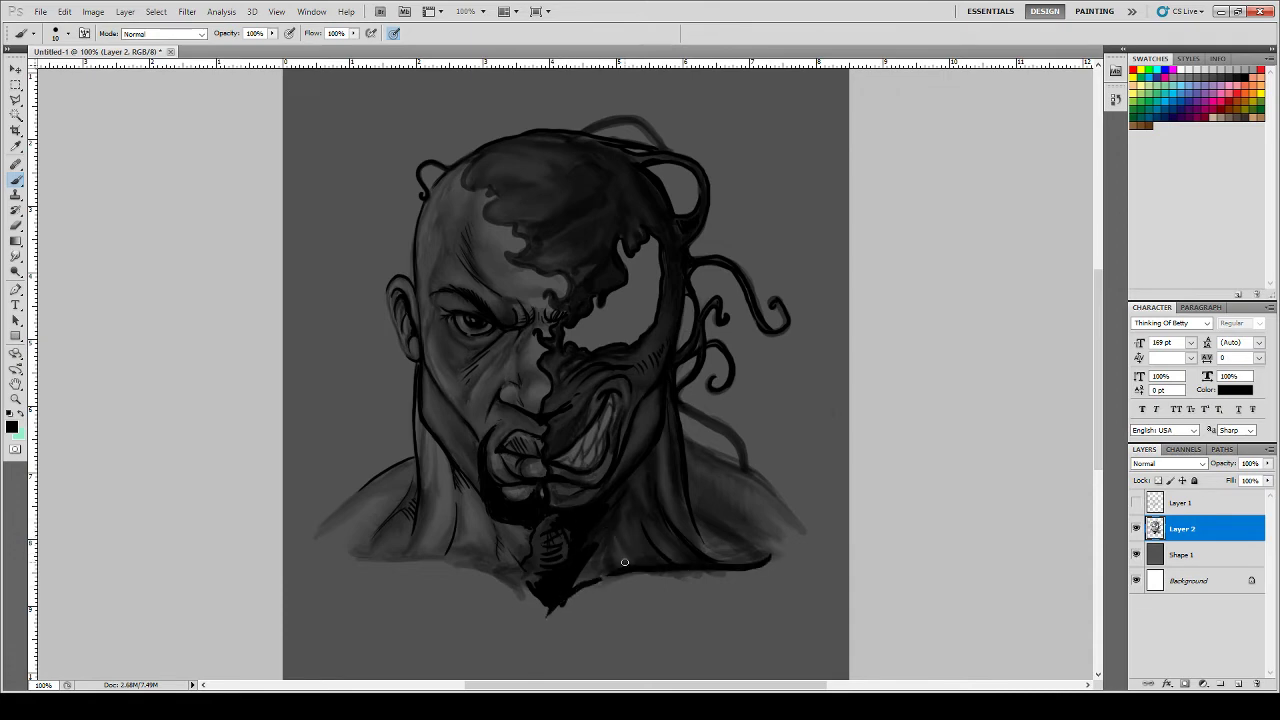
pyautogui.moveTo(624, 562)
pyautogui.mouseDown()
pyautogui.moveTo(625, 531)
pyautogui.moveTo(670, 566)
pyautogui.moveTo(610, 508)
pyautogui.moveTo(665, 549)
pyautogui.moveTo(708, 552)
pyautogui.mouseUp()
pyautogui.moveTo(666, 510)
pyautogui.mouseDown()
pyautogui.moveTo(721, 517)
pyautogui.moveTo(762, 546)
pyautogui.mouseUp()
pyautogui.moveTo(711, 479)
pyautogui.mouseDown()
pyautogui.moveTo(761, 489)
pyautogui.moveTo(809, 524)
pyautogui.moveTo(705, 453)
pyautogui.mouseUp()
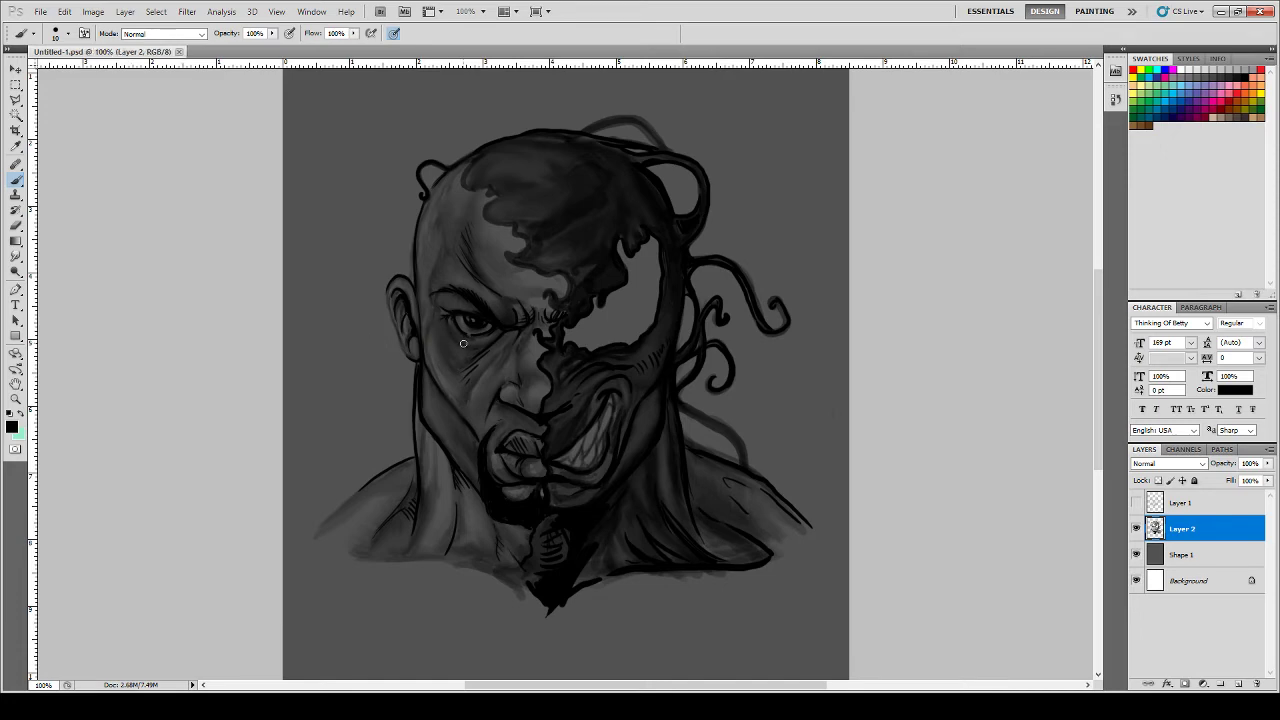
# - Set the foreground colour to brown and add a new layer directly above Shape 1
pyautogui.click(12, 429)
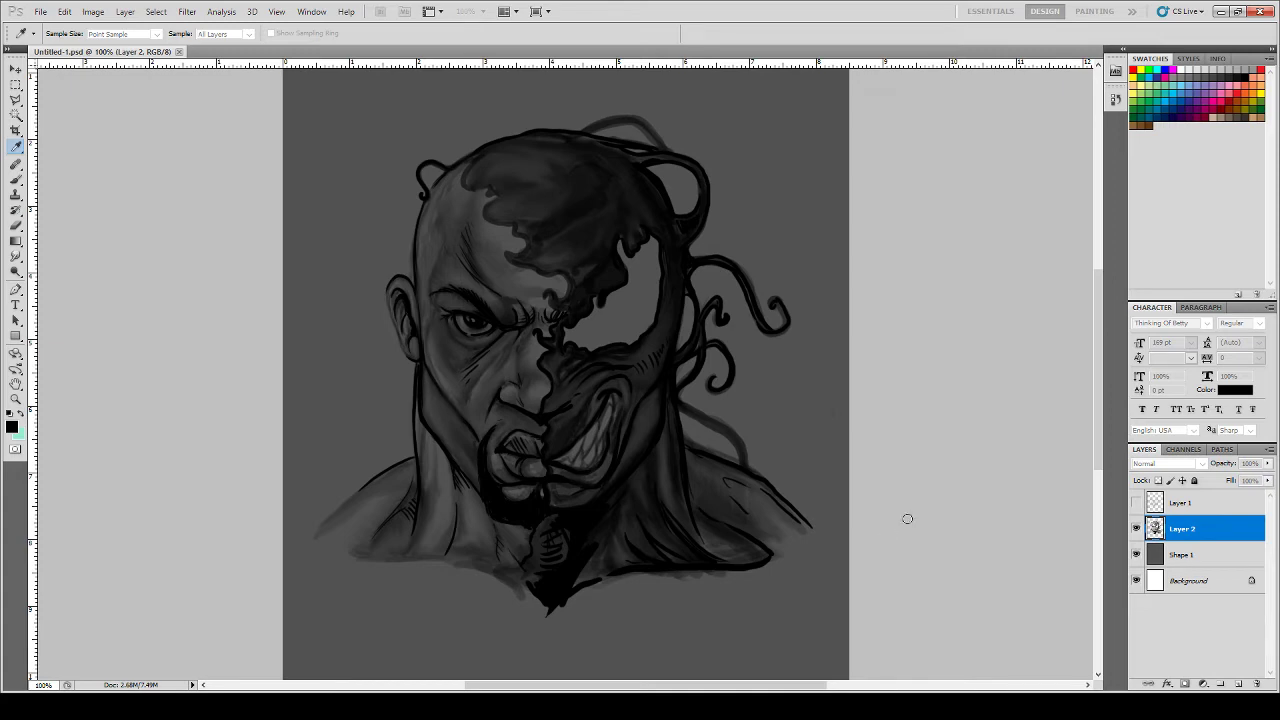
pyautogui.click(1080, 446)
pyautogui.click(1230, 558)
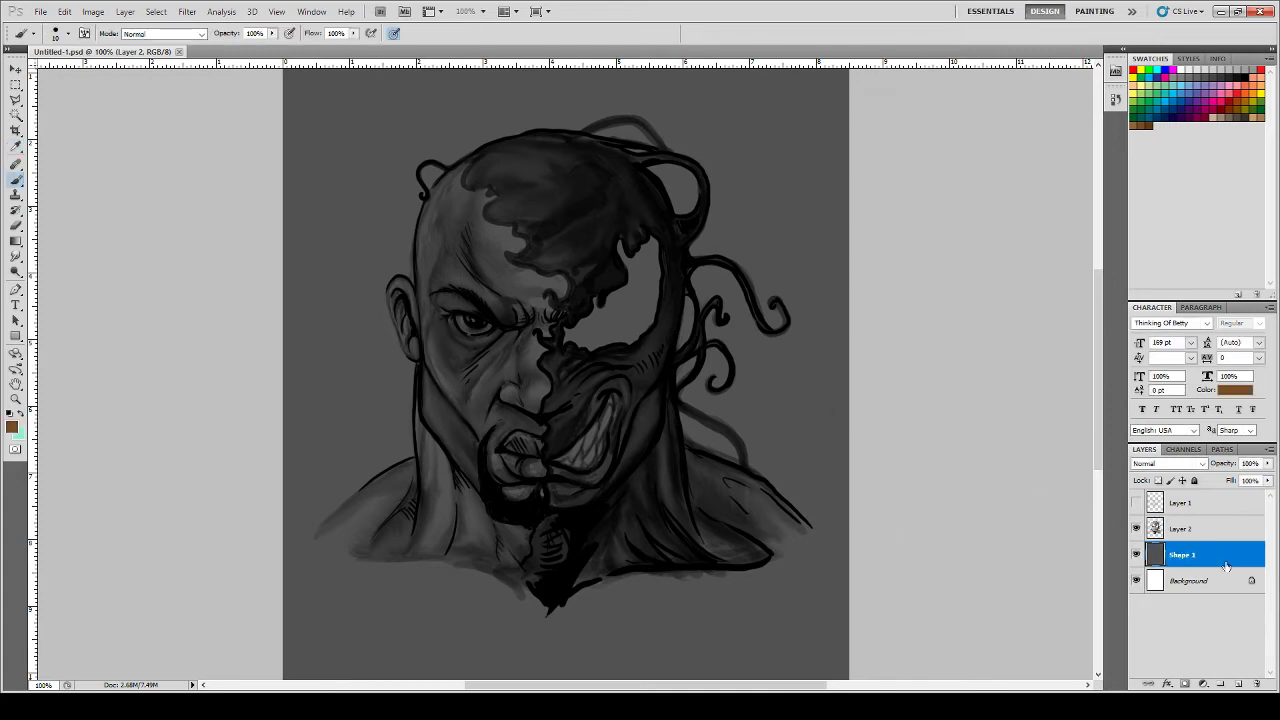
pyautogui.click(1238, 684)
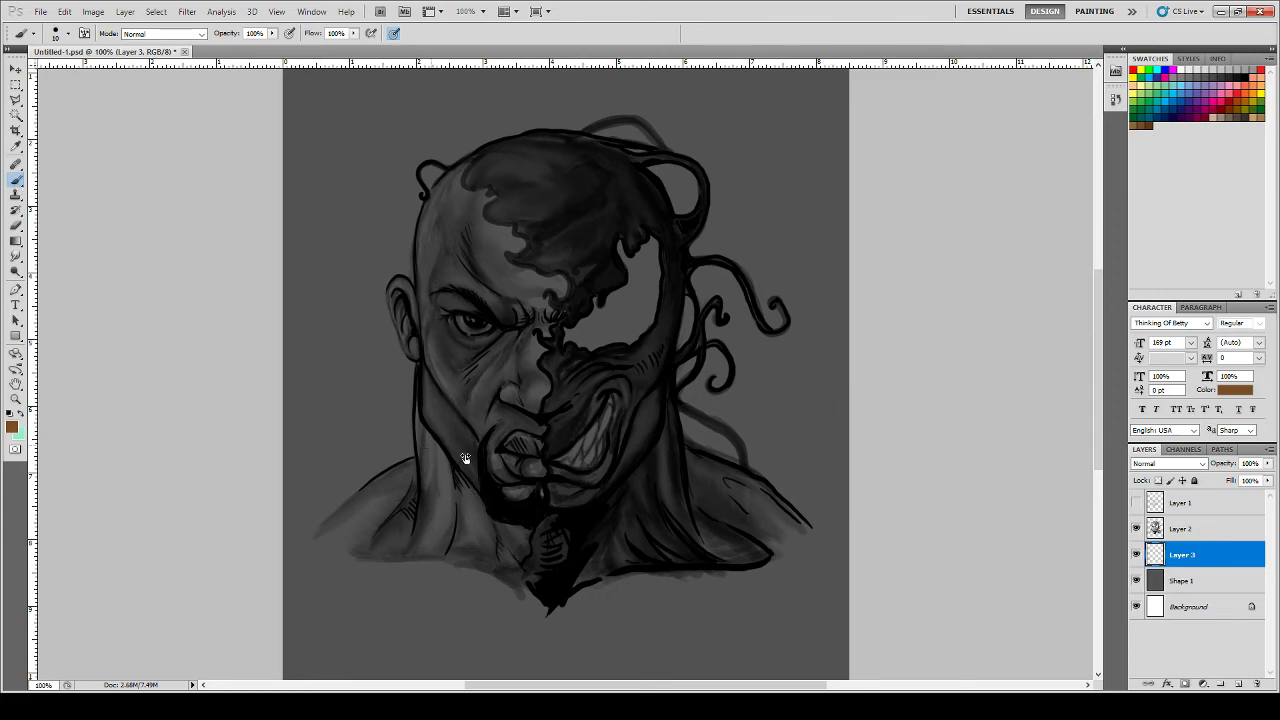
# - Enable pen-pressure opacity, set the brush size to 43, and paint brown skin over the human half's face, neck and shoulder
pyautogui.click(289, 33)
pyautogui.keyDown('alt'); pyautogui.rightClick(530, 487); pyautogui.keyUp('alt')
pyautogui.moveTo(468, 484)
pyautogui.mouseDown()
pyautogui.moveTo(457, 417)
pyautogui.moveTo(477, 494)
pyautogui.moveTo(475, 433)
pyautogui.moveTo(472, 449)
pyautogui.moveTo(460, 394)
pyautogui.moveTo(465, 489)
pyautogui.moveTo(448, 463)
pyautogui.moveTo(444, 378)
pyautogui.moveTo(443, 487)
pyautogui.moveTo(441, 362)
pyautogui.moveTo(428, 412)
pyautogui.moveTo(441, 494)
pyautogui.moveTo(434, 365)
pyautogui.moveTo(438, 395)
pyautogui.moveTo(460, 428)
pyautogui.moveTo(470, 407)
pyautogui.moveTo(517, 492)
pyautogui.moveTo(521, 426)
pyautogui.moveTo(534, 471)
pyautogui.moveTo(548, 296)
pyautogui.moveTo(505, 412)
pyautogui.moveTo(508, 396)
pyautogui.moveTo(482, 415)
pyautogui.moveTo(460, 380)
pyautogui.mouseUp()
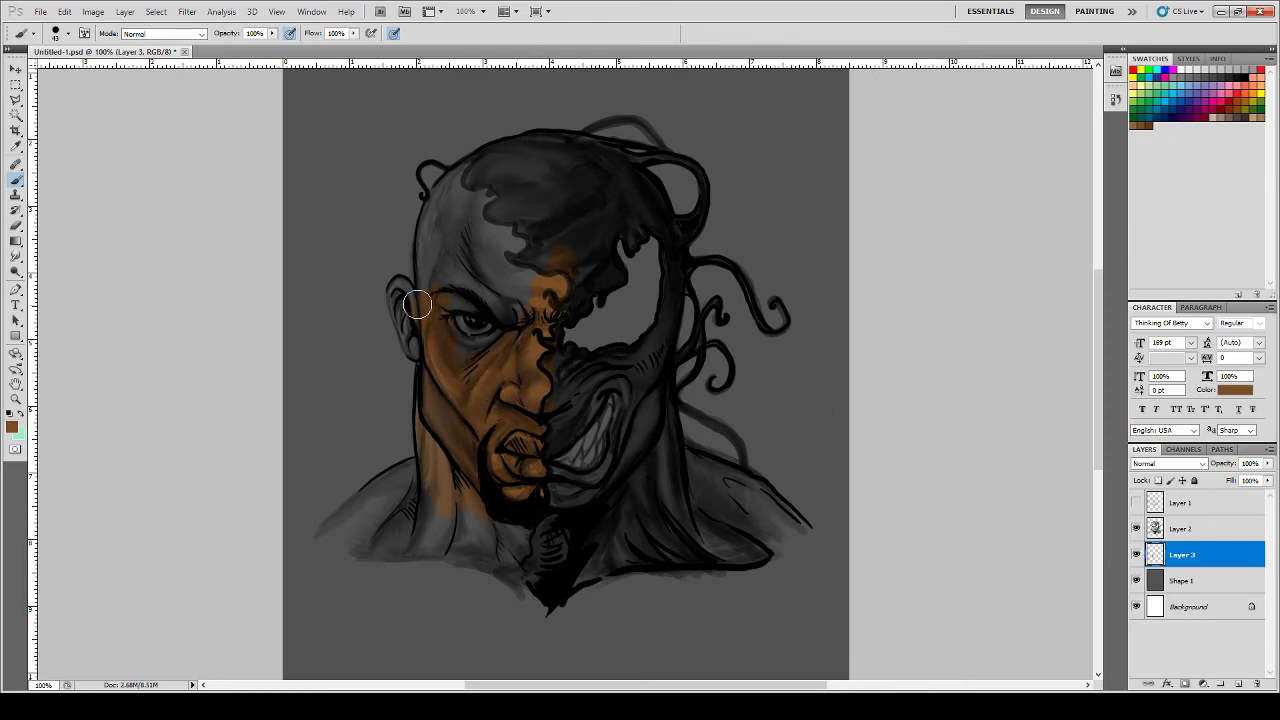
pyautogui.moveTo(415, 340)
pyautogui.mouseDown()
pyautogui.moveTo(401, 295)
pyautogui.moveTo(427, 303)
pyautogui.moveTo(441, 225)
pyautogui.moveTo(423, 302)
pyautogui.moveTo(521, 142)
pyautogui.moveTo(437, 205)
pyautogui.moveTo(454, 317)
pyautogui.moveTo(481, 177)
pyautogui.moveTo(437, 303)
pyautogui.moveTo(467, 205)
pyautogui.moveTo(454, 220)
pyautogui.moveTo(453, 196)
pyautogui.moveTo(456, 334)
pyautogui.moveTo(496, 345)
pyautogui.moveTo(519, 264)
pyautogui.mouseUp()
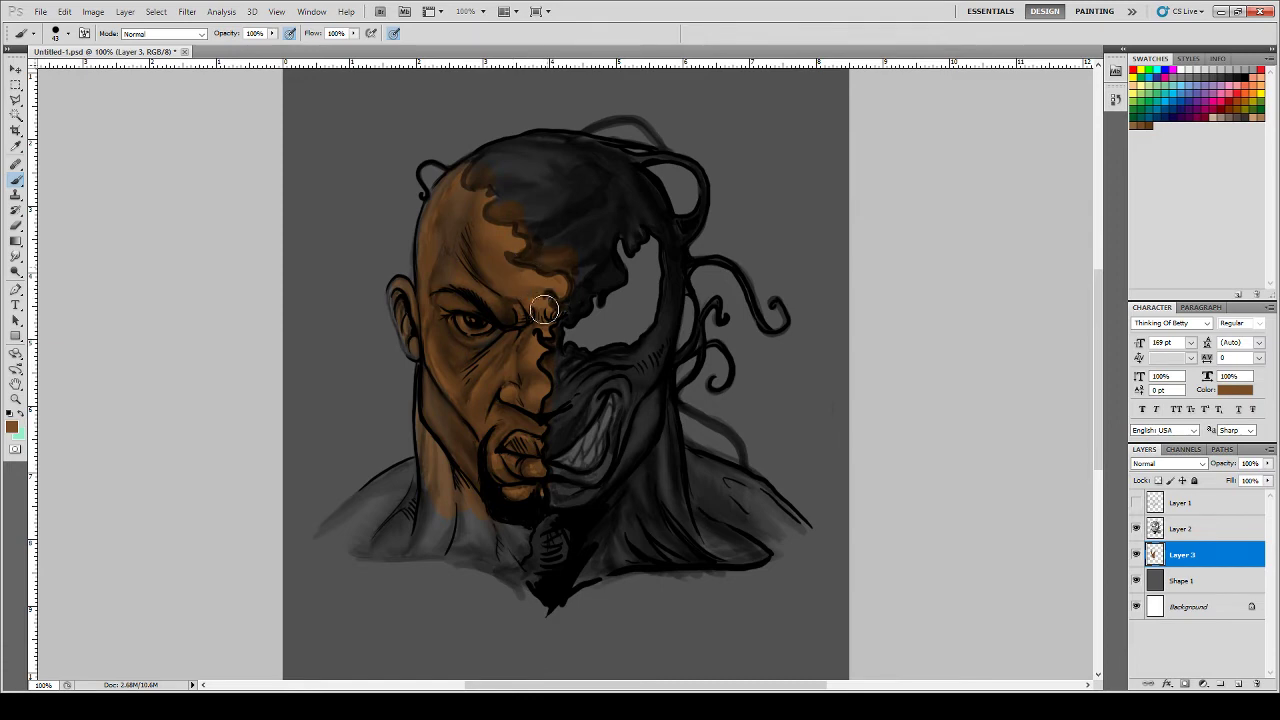
pyautogui.moveTo(342, 519)
pyautogui.mouseDown()
pyautogui.moveTo(425, 467)
pyautogui.moveTo(357, 504)
pyautogui.moveTo(395, 479)
pyautogui.moveTo(355, 525)
pyautogui.moveTo(424, 467)
pyautogui.moveTo(442, 553)
pyautogui.moveTo(464, 497)
pyautogui.moveTo(493, 498)
pyautogui.moveTo(512, 532)
pyautogui.moveTo(533, 459)
pyautogui.moveTo(493, 505)
pyautogui.moveTo(391, 530)
pyautogui.moveTo(373, 549)
pyautogui.moveTo(398, 528)
pyautogui.moveTo(407, 488)
pyautogui.moveTo(440, 462)
pyautogui.mouseUp()
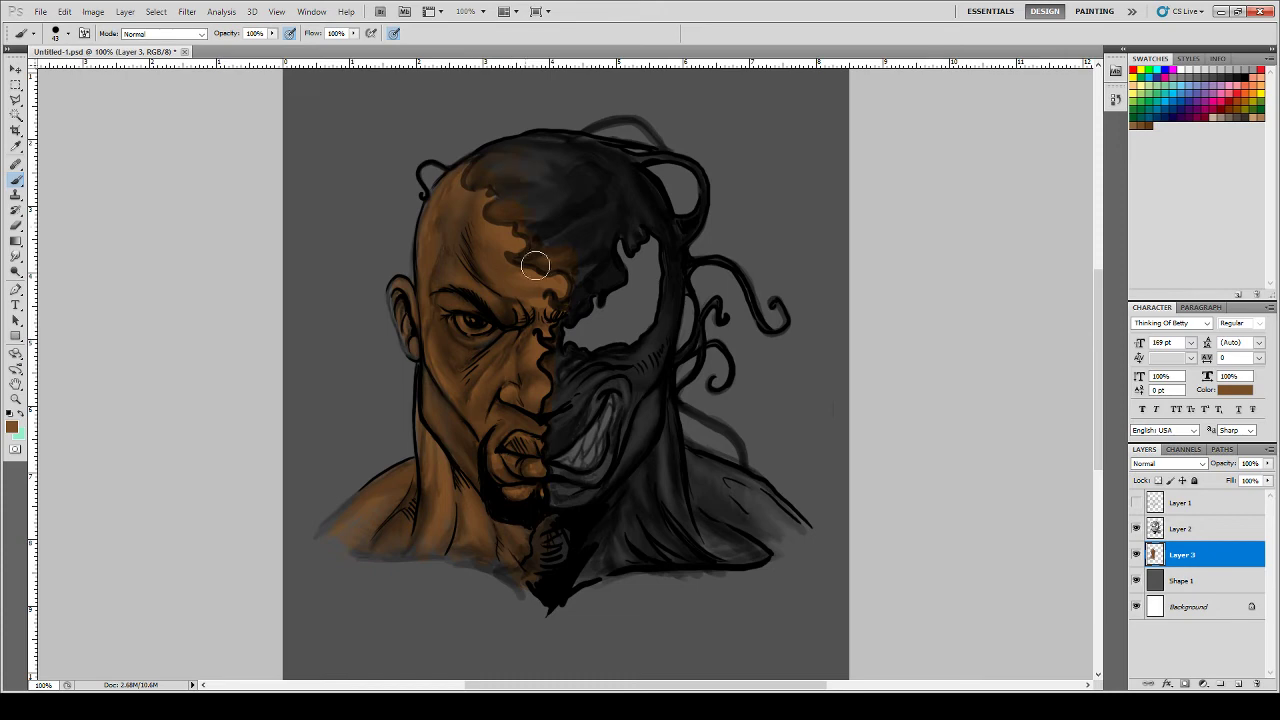
# - Choose a less saturated brown and paint over the skin on the human half of the face
pyautogui.click(12, 428)
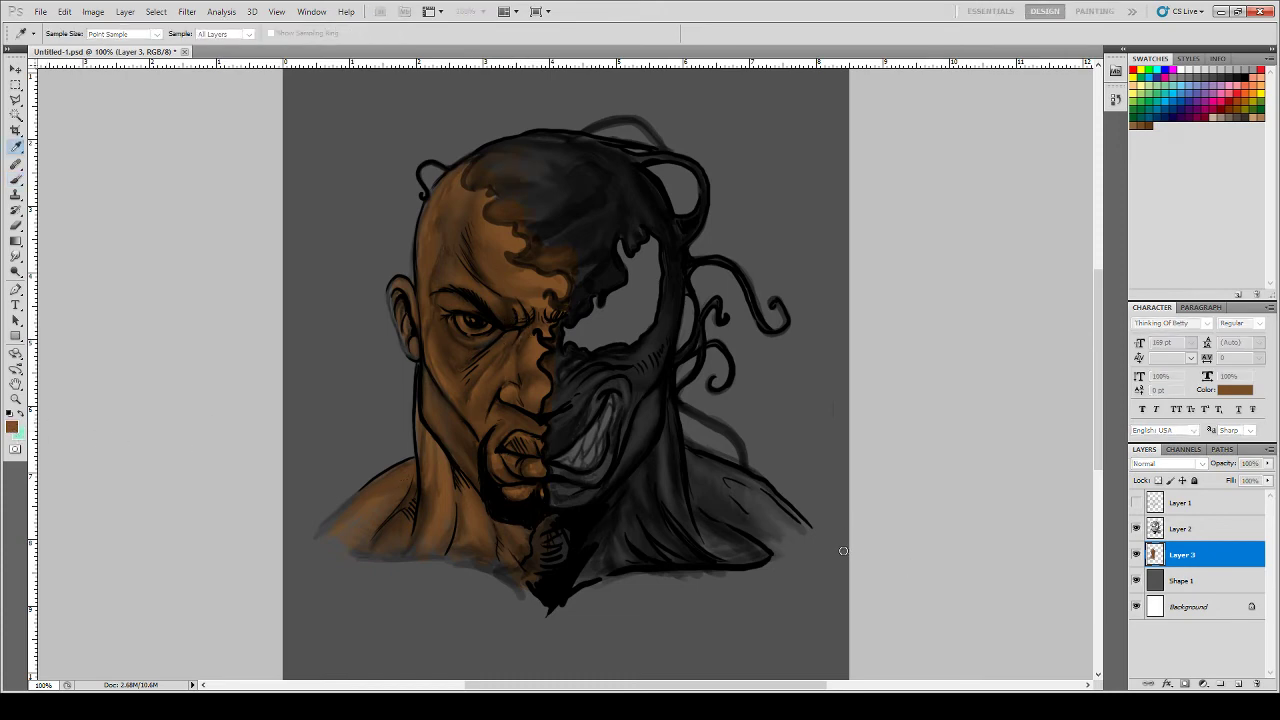
pyautogui.click(1049, 448)
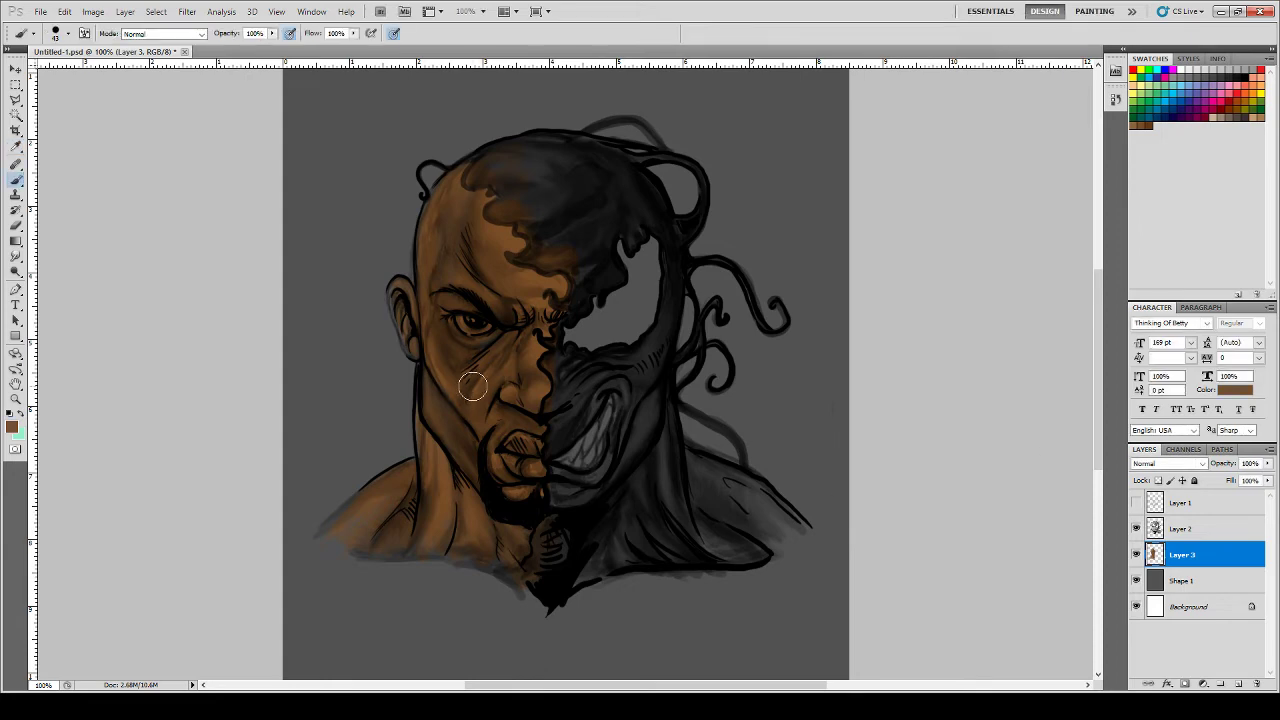
pyautogui.moveTo(491, 381)
pyautogui.mouseDown()
pyautogui.moveTo(532, 424)
pyautogui.moveTo(545, 459)
pyautogui.moveTo(537, 484)
pyautogui.moveTo(500, 473)
pyautogui.moveTo(516, 518)
pyautogui.mouseUp()
# - Choose a dark brown, reduce the brush size to 15, and shade around the human half's brow, eye and upper cheek
pyautogui.hotkey('ctrl', '+')
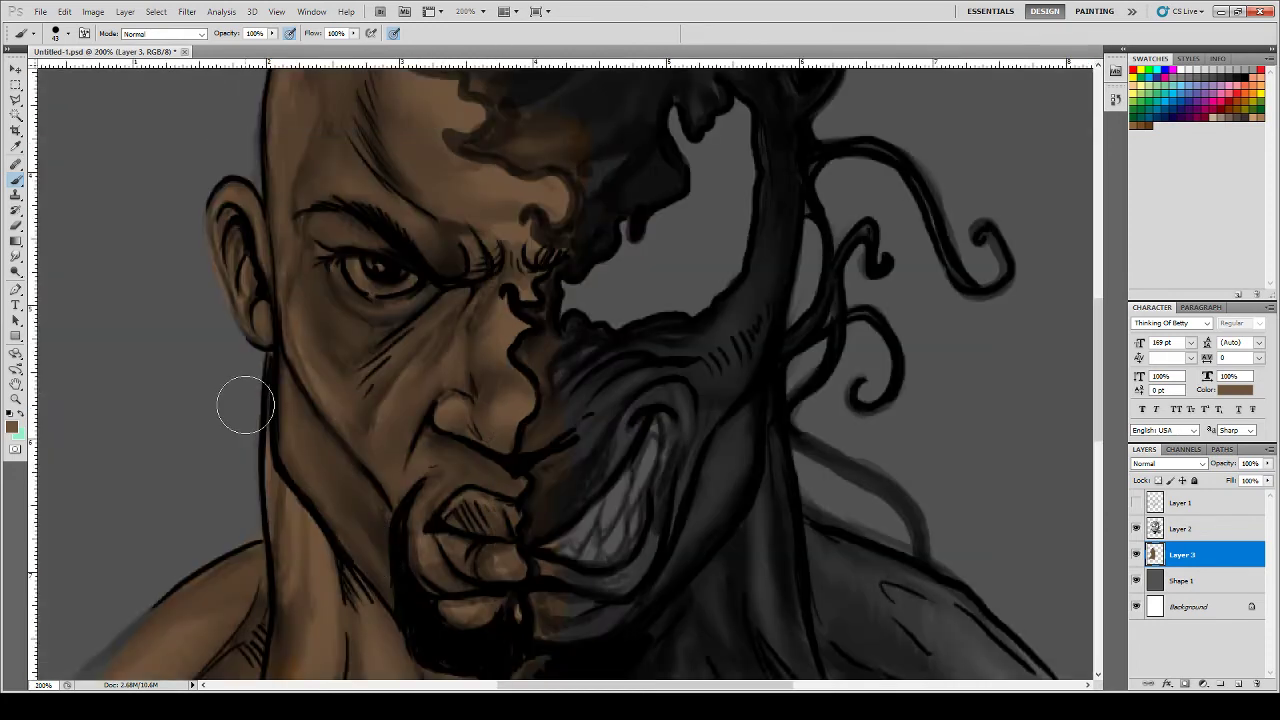
pyautogui.click(12, 428)
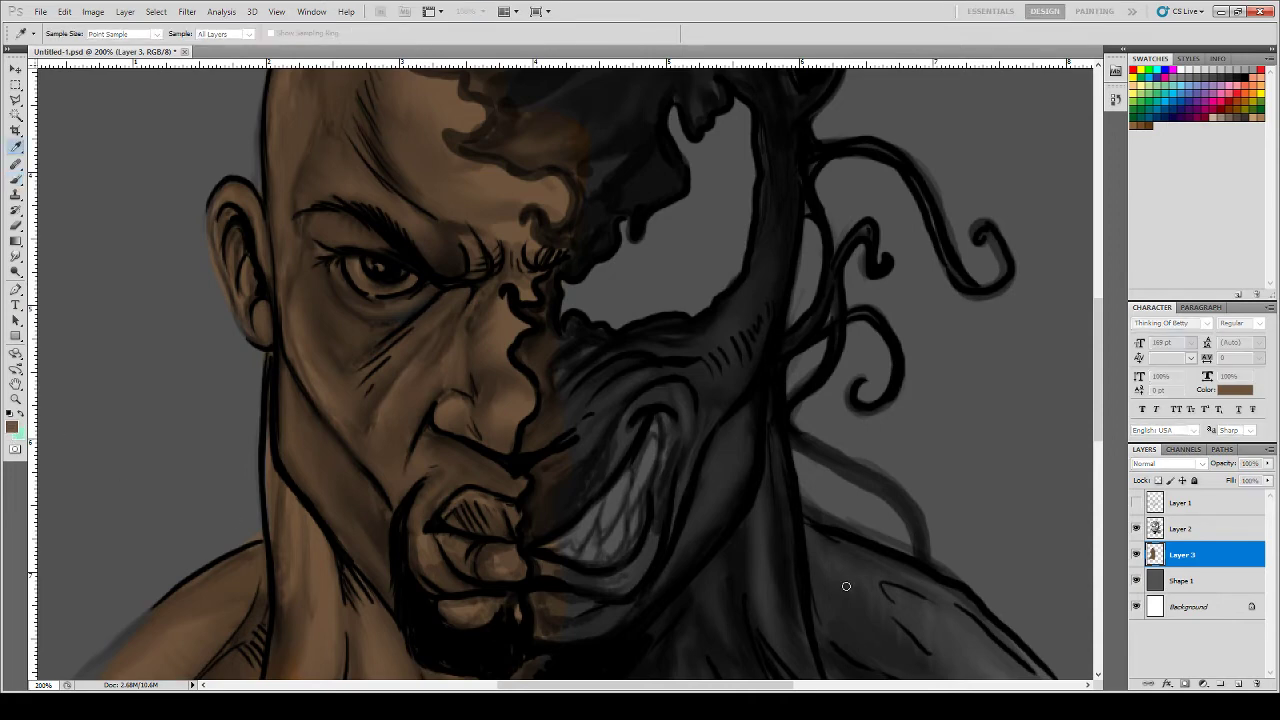
pyautogui.click(1051, 445)
pyautogui.rightClick(439, 289)
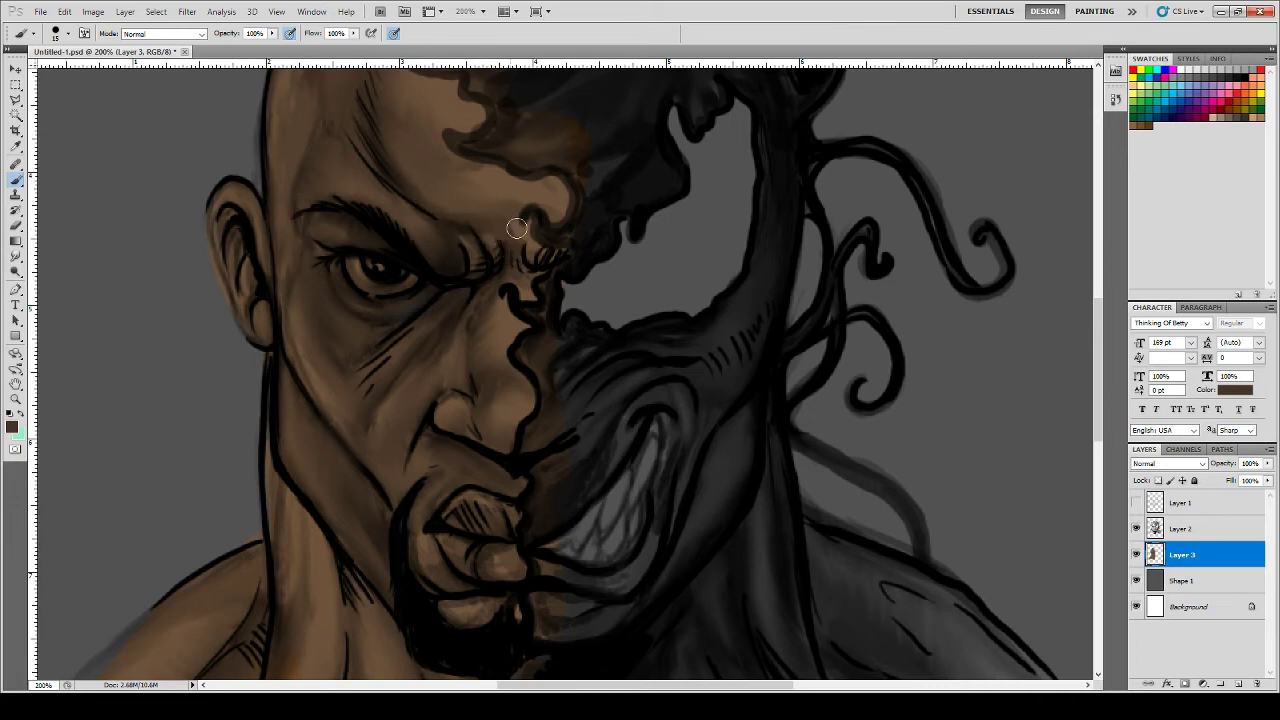
pyautogui.moveTo(563, 247)
pyautogui.mouseDown()
pyautogui.moveTo(528, 238)
pyautogui.moveTo(529, 215)
pyautogui.moveTo(423, 212)
pyautogui.mouseUp()
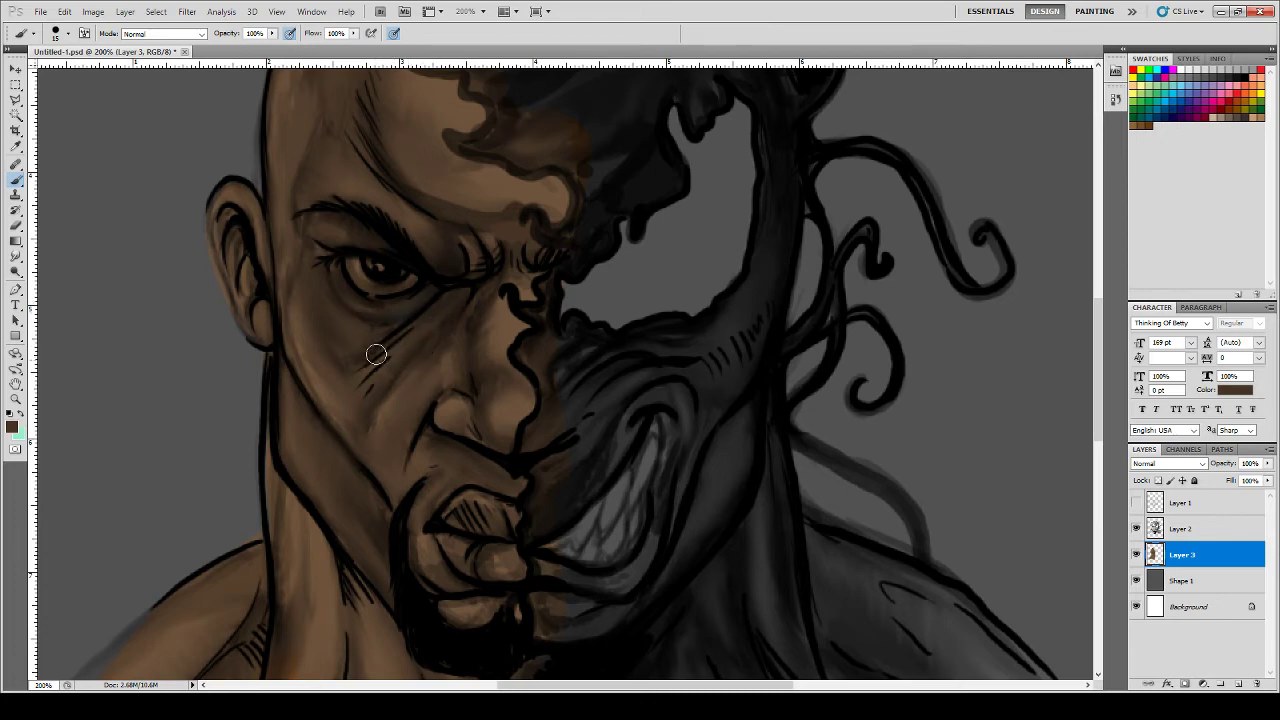
pyautogui.moveTo(376, 354)
pyautogui.mouseDown()
pyautogui.moveTo(360, 329)
pyautogui.moveTo(380, 326)
pyautogui.moveTo(340, 289)
pyautogui.moveTo(376, 326)
pyautogui.mouseUp()
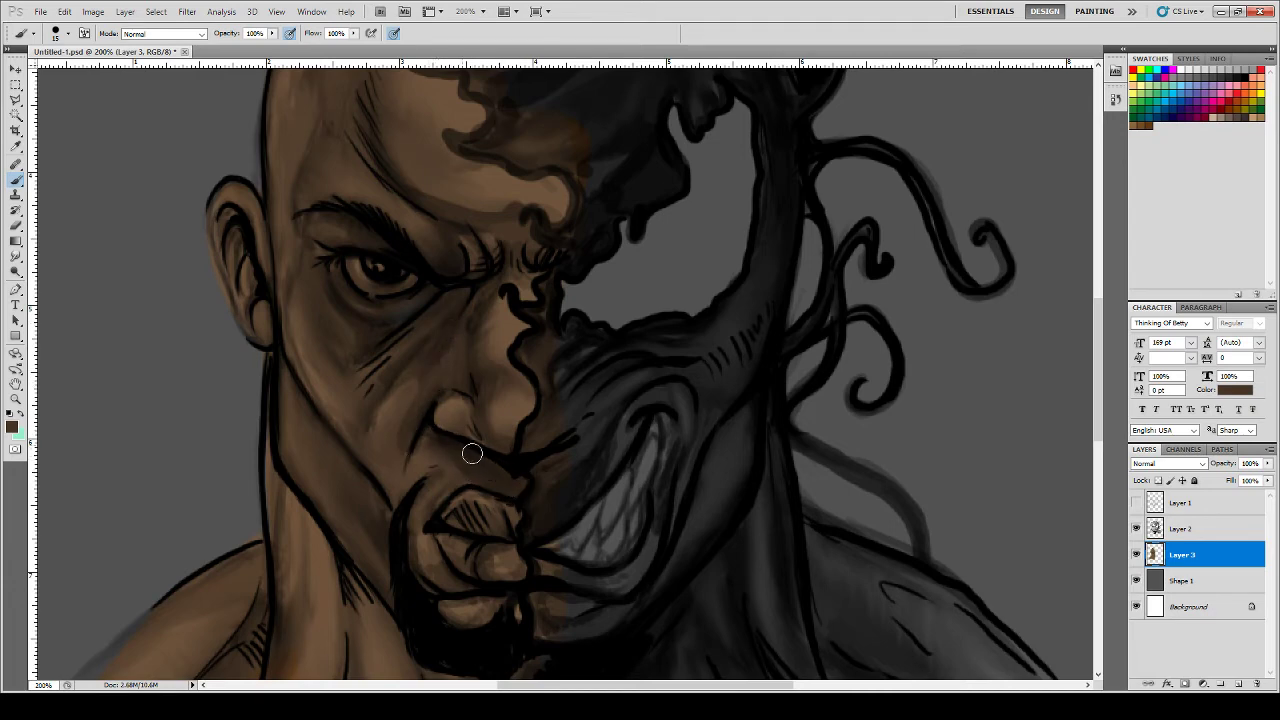
# - Shade the human half's nose, upper lip, mouth and chin with dark brown strokes on Layer 3
pyautogui.moveTo(479, 441)
pyautogui.mouseDown()
pyautogui.moveTo(474, 398)
pyautogui.moveTo(513, 471)
pyautogui.moveTo(462, 383)
pyautogui.moveTo(477, 428)
pyautogui.moveTo(450, 434)
pyautogui.moveTo(445, 387)
pyautogui.mouseUp()
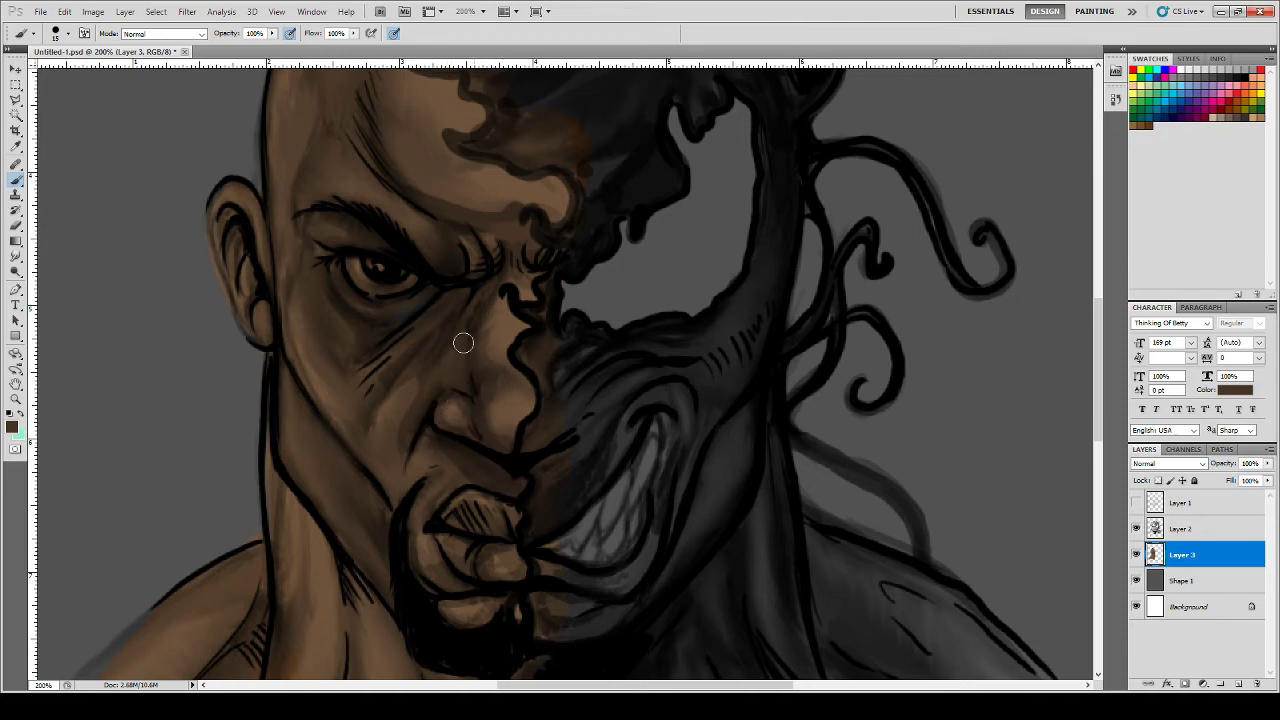
pyautogui.moveTo(503, 441)
pyautogui.mouseDown()
pyautogui.moveTo(527, 397)
pyautogui.moveTo(511, 357)
pyautogui.moveTo(527, 316)
pyautogui.moveTo(522, 344)
pyautogui.moveTo(500, 272)
pyautogui.moveTo(517, 293)
pyautogui.moveTo(507, 275)
pyautogui.moveTo(521, 284)
pyautogui.moveTo(540, 271)
pyautogui.moveTo(503, 270)
pyautogui.moveTo(465, 229)
pyautogui.moveTo(470, 263)
pyautogui.moveTo(512, 238)
pyautogui.mouseUp()
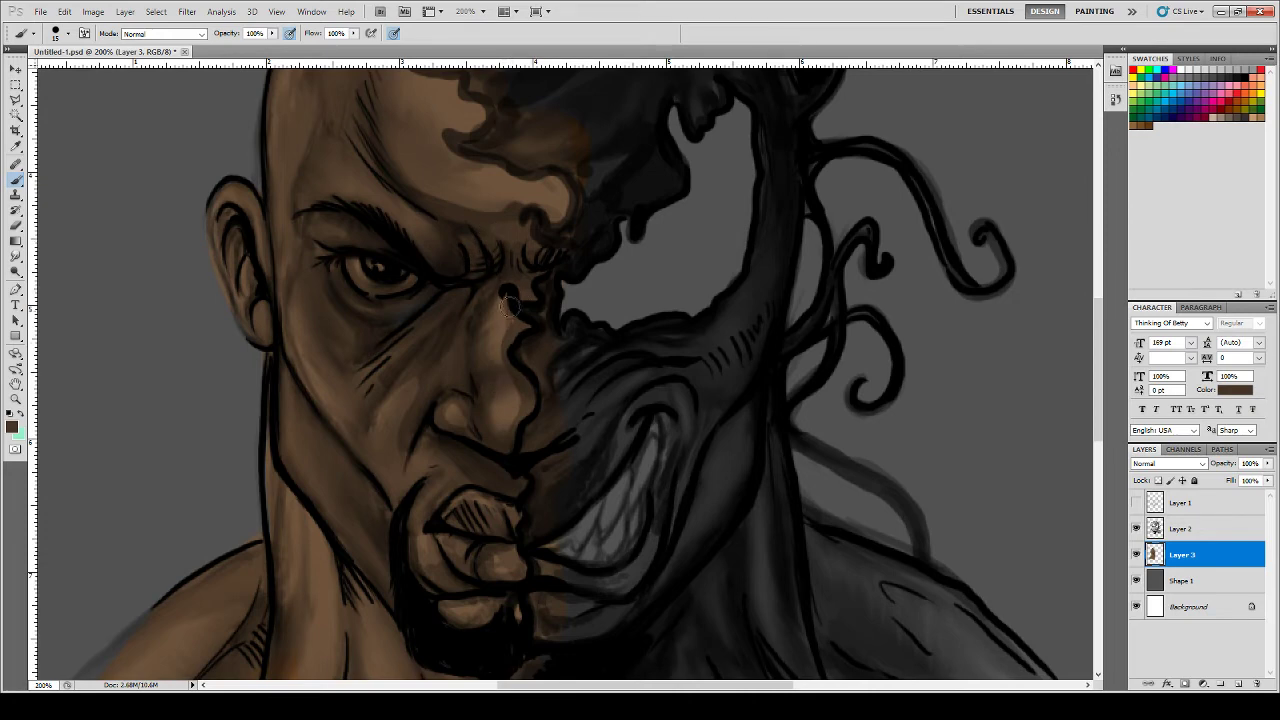
pyautogui.moveTo(508, 306); pyautogui.dragTo(512, 334)
pyautogui.moveTo(515, 505)
pyautogui.mouseDown()
pyautogui.moveTo(443, 521)
pyautogui.moveTo(498, 510)
pyautogui.moveTo(487, 501)
pyautogui.moveTo(475, 501)
pyautogui.moveTo(492, 556)
pyautogui.moveTo(516, 554)
pyautogui.moveTo(526, 572)
pyautogui.moveTo(470, 579)
pyautogui.moveTo(477, 565)
pyautogui.moveTo(447, 545)
pyautogui.moveTo(468, 557)
pyautogui.moveTo(463, 587)
pyautogui.moveTo(420, 571)
pyautogui.moveTo(405, 540)
pyautogui.moveTo(449, 613)
pyautogui.moveTo(497, 614)
pyautogui.mouseUp()
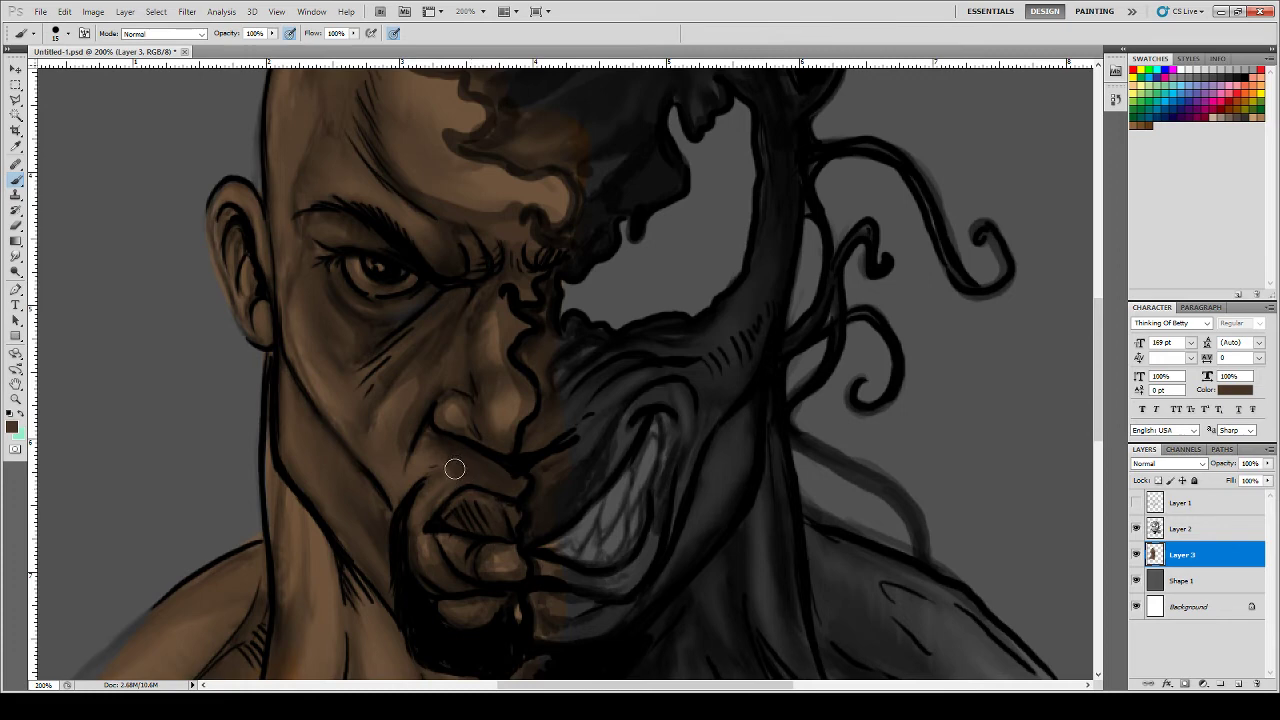
pyautogui.moveTo(441, 445); pyautogui.dragTo(429, 474)
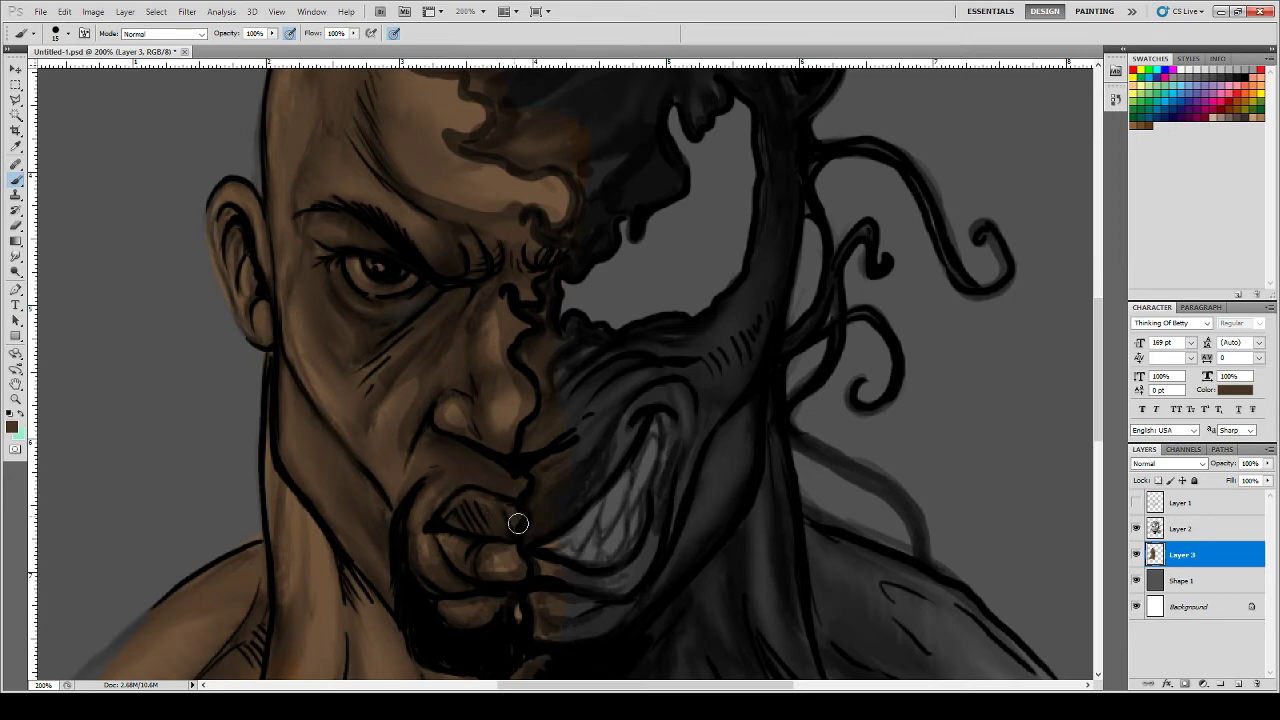
pyautogui.moveTo(521, 566)
pyautogui.mouseDown()
pyautogui.moveTo(509, 557)
pyautogui.moveTo(475, 581)
pyautogui.mouseUp()
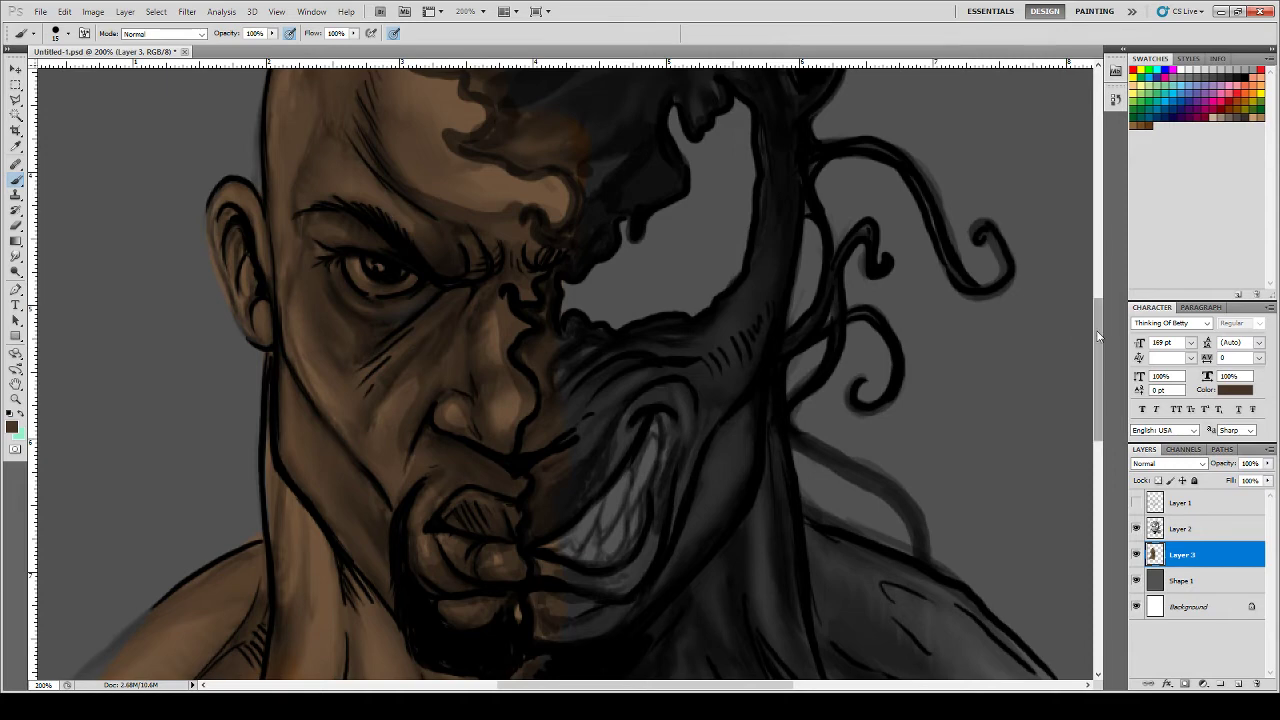
# - Shade the human half's forehead, temple and the skin along the symbiote edge with dark brown
pyautogui.scroll(3, 1100, 300)
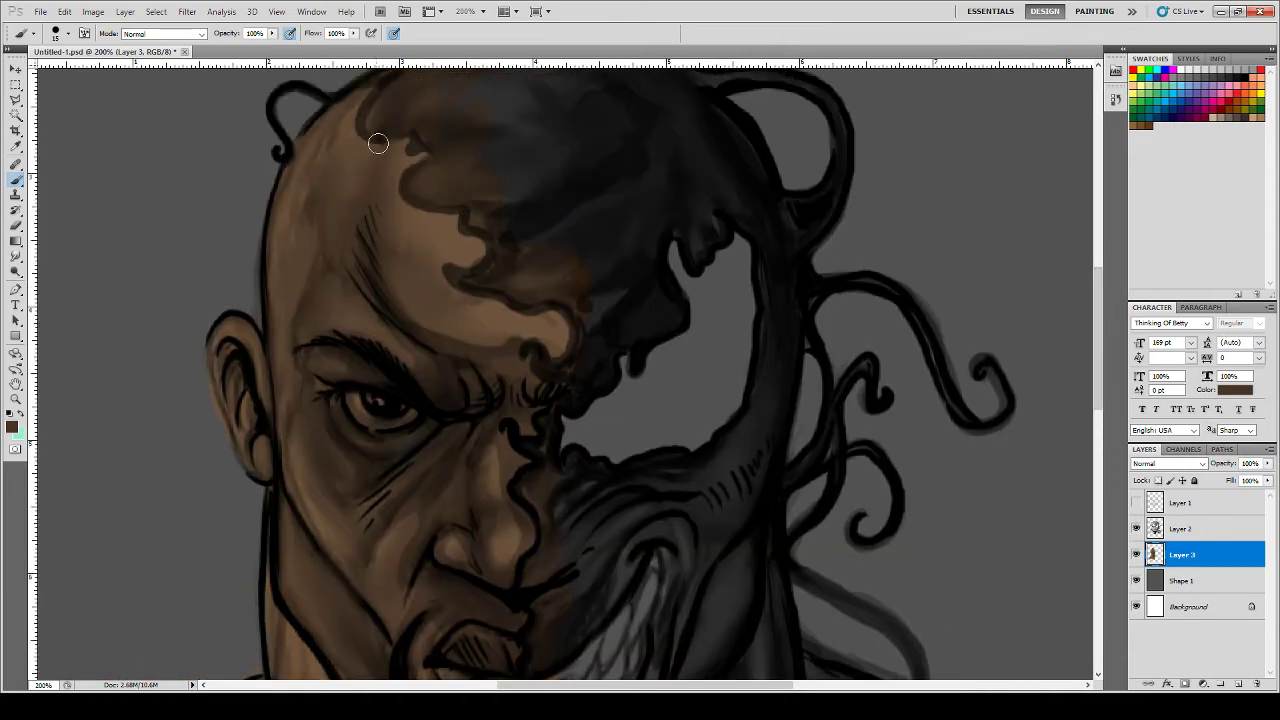
pyautogui.moveTo(371, 261)
pyautogui.mouseDown()
pyautogui.moveTo(403, 298)
pyautogui.moveTo(412, 313)
pyautogui.moveTo(424, 302)
pyautogui.moveTo(444, 343)
pyautogui.moveTo(456, 322)
pyautogui.moveTo(492, 346)
pyautogui.moveTo(511, 327)
pyautogui.moveTo(548, 352)
pyautogui.moveTo(560, 344)
pyautogui.moveTo(543, 292)
pyautogui.moveTo(514, 298)
pyautogui.moveTo(472, 268)
pyautogui.moveTo(470, 231)
pyautogui.moveTo(487, 231)
pyautogui.moveTo(477, 223)
pyautogui.moveTo(465, 254)
pyautogui.moveTo(465, 202)
pyautogui.moveTo(450, 265)
pyautogui.moveTo(436, 268)
pyautogui.moveTo(420, 220)
pyautogui.moveTo(410, 238)
pyautogui.moveTo(422, 158)
pyautogui.moveTo(404, 178)
pyautogui.moveTo(406, 145)
pyautogui.moveTo(380, 158)
pyautogui.moveTo(419, 81)
pyautogui.moveTo(330, 188)
pyautogui.moveTo(340, 125)
pyautogui.mouseUp()
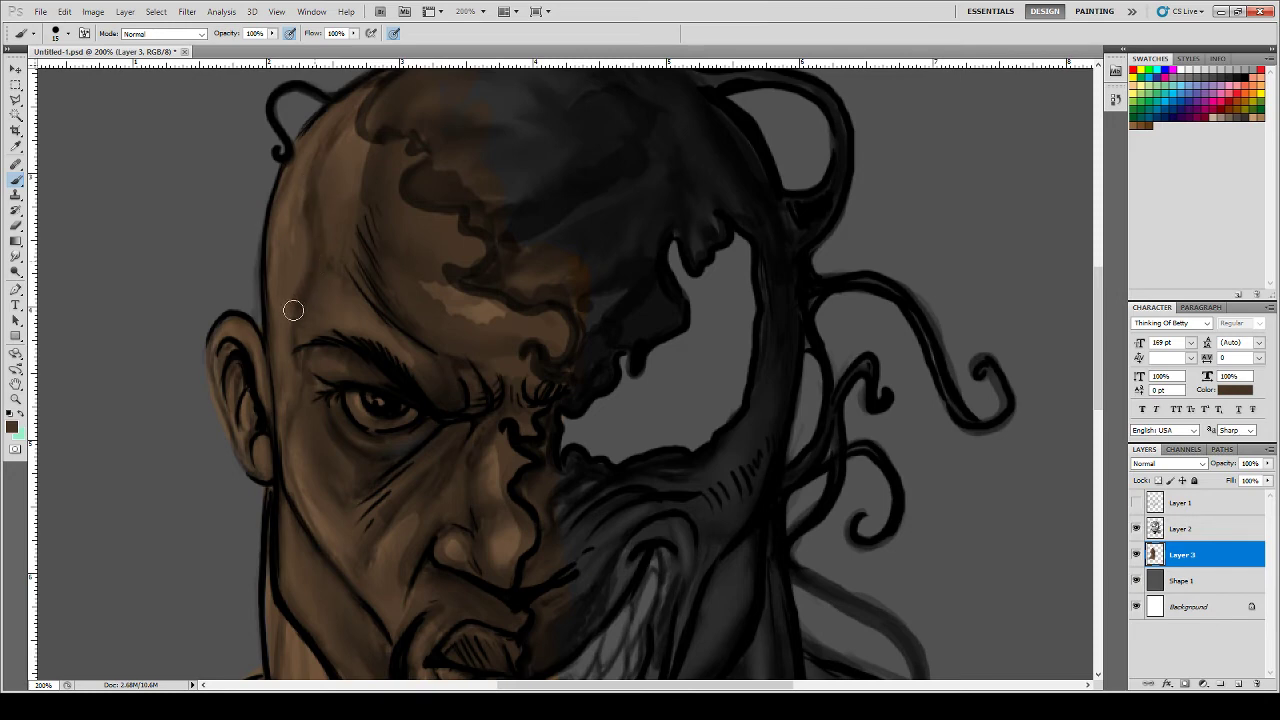
pyautogui.moveTo(355, 109); pyautogui.dragTo(365, 261)
pyautogui.moveTo(334, 166); pyautogui.dragTo(334, 229)
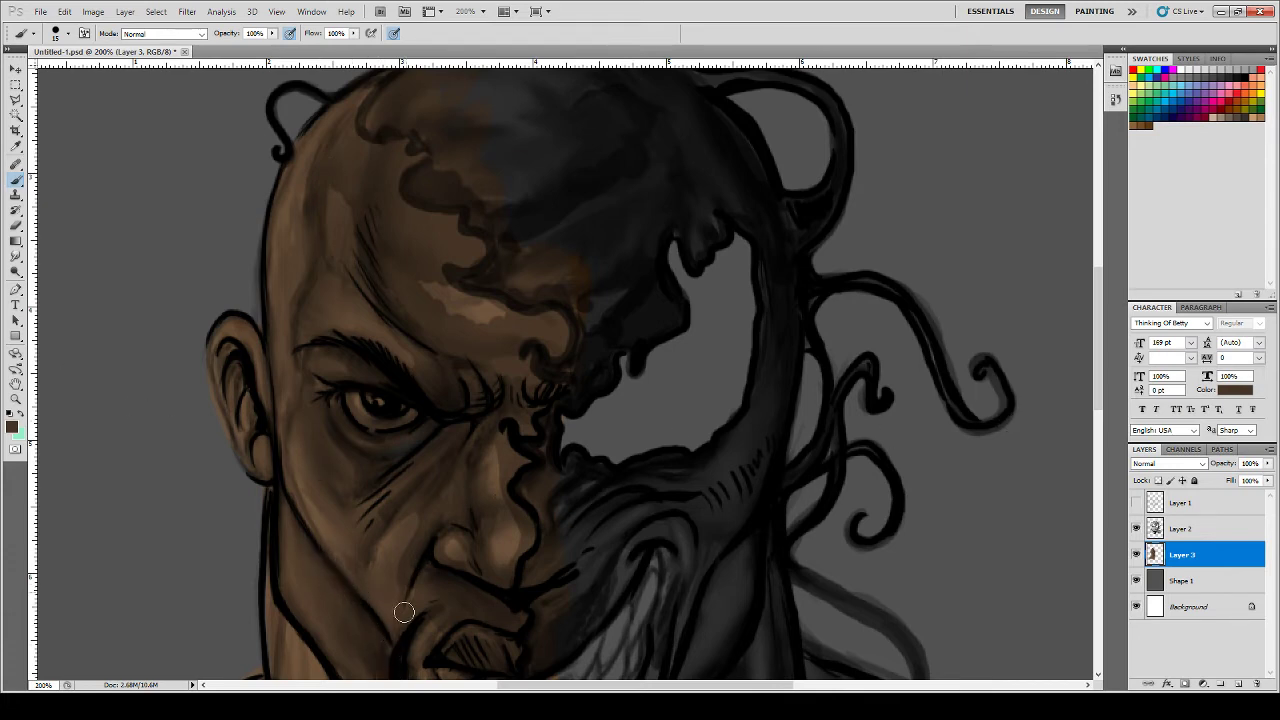
# - Paint dark brown shadows on the human half's neck, below the jaw and around the collarbone
pyautogui.moveTo(1098, 306); pyautogui.dragTo(1097, 368)
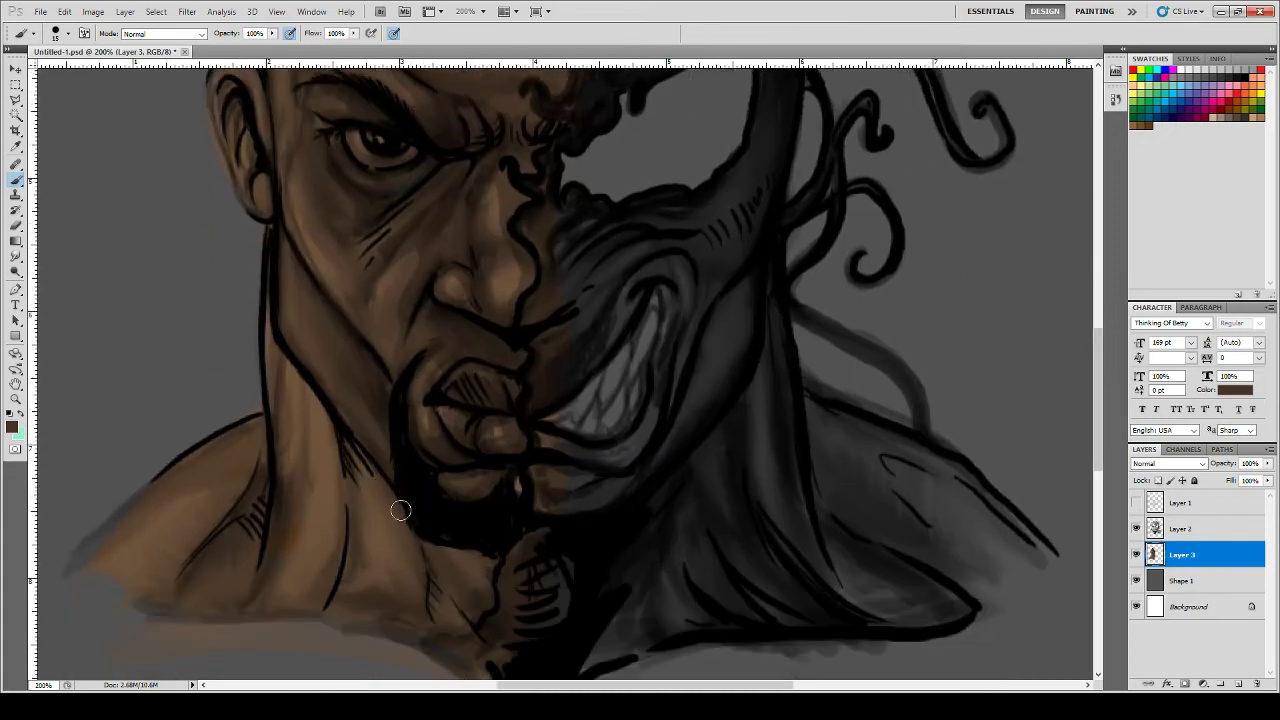
pyautogui.moveTo(426, 555)
pyautogui.mouseDown()
pyautogui.moveTo(465, 644)
pyautogui.moveTo(427, 555)
pyautogui.moveTo(453, 570)
pyautogui.moveTo(457, 551)
pyautogui.moveTo(490, 582)
pyautogui.moveTo(487, 558)
pyautogui.moveTo(441, 541)
pyautogui.mouseUp()
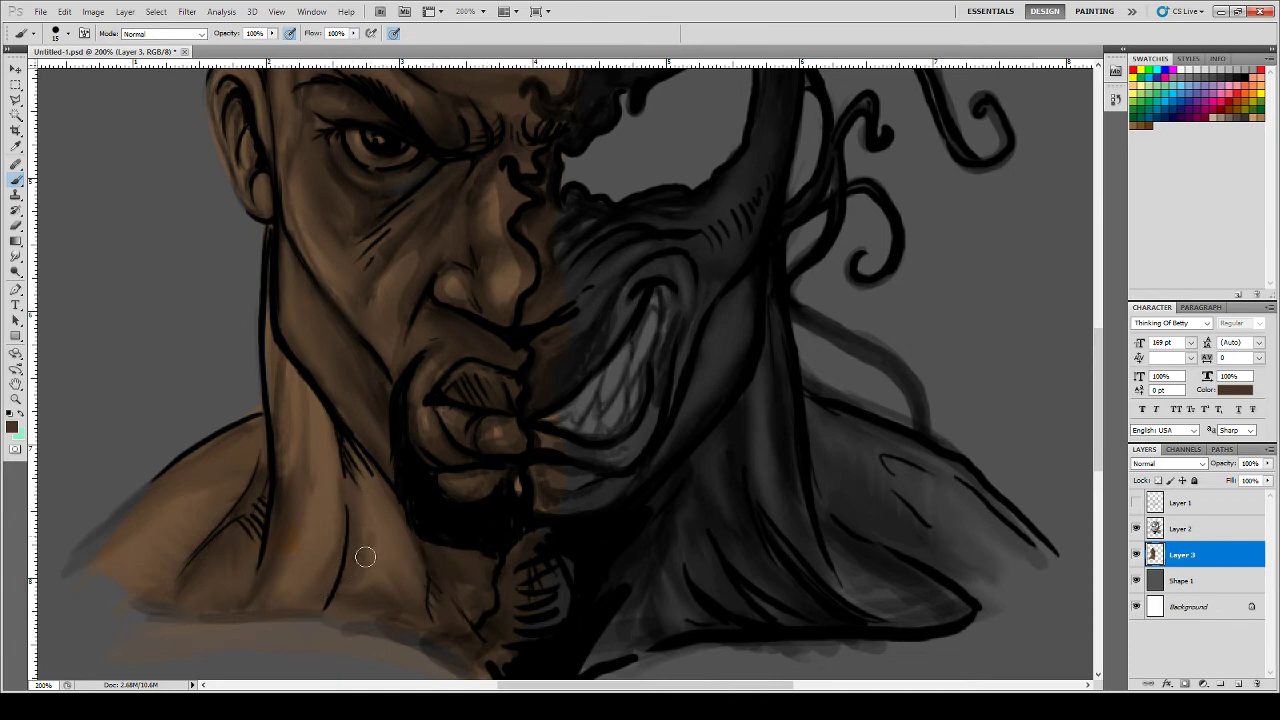
pyautogui.moveTo(365, 557)
pyautogui.mouseDown()
pyautogui.moveTo(338, 575)
pyautogui.moveTo(331, 605)
pyautogui.mouseUp()
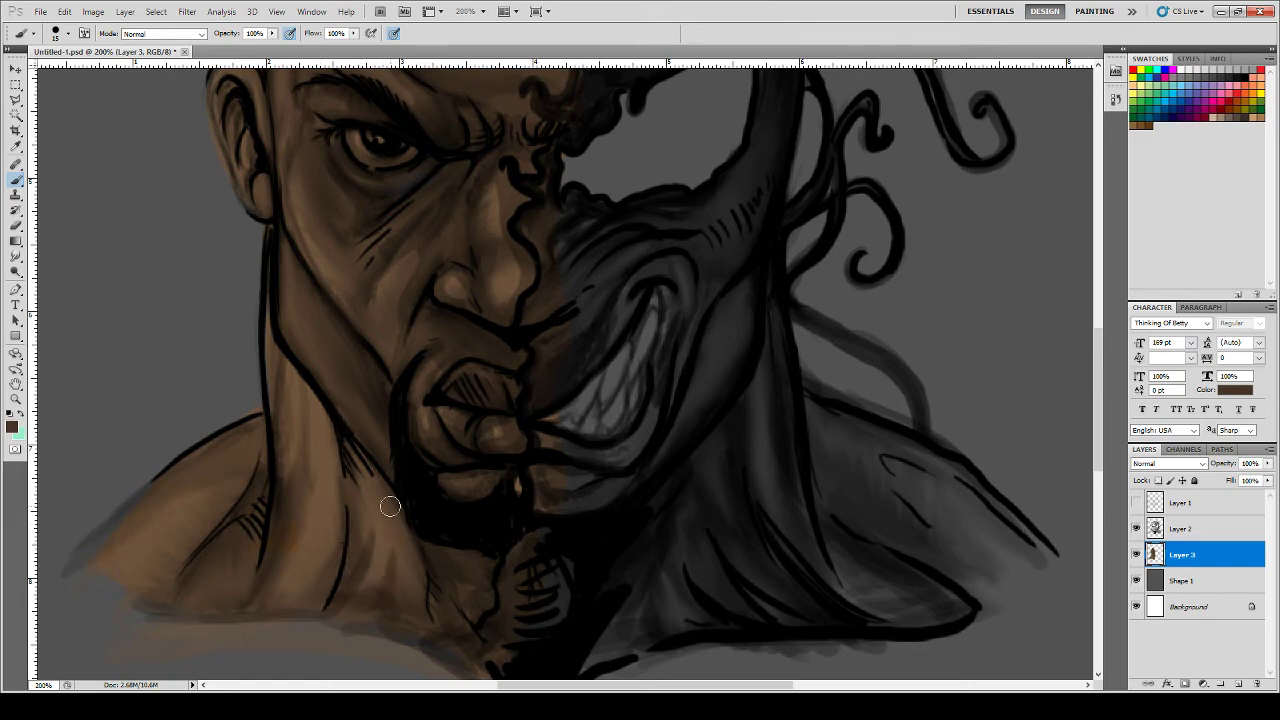
pyautogui.moveTo(414, 610)
pyautogui.mouseDown()
pyautogui.moveTo(419, 568)
pyautogui.moveTo(382, 498)
pyautogui.moveTo(395, 529)
pyautogui.moveTo(388, 568)
pyautogui.moveTo(376, 488)
pyautogui.moveTo(384, 499)
pyautogui.moveTo(355, 451)
pyautogui.mouseUp()
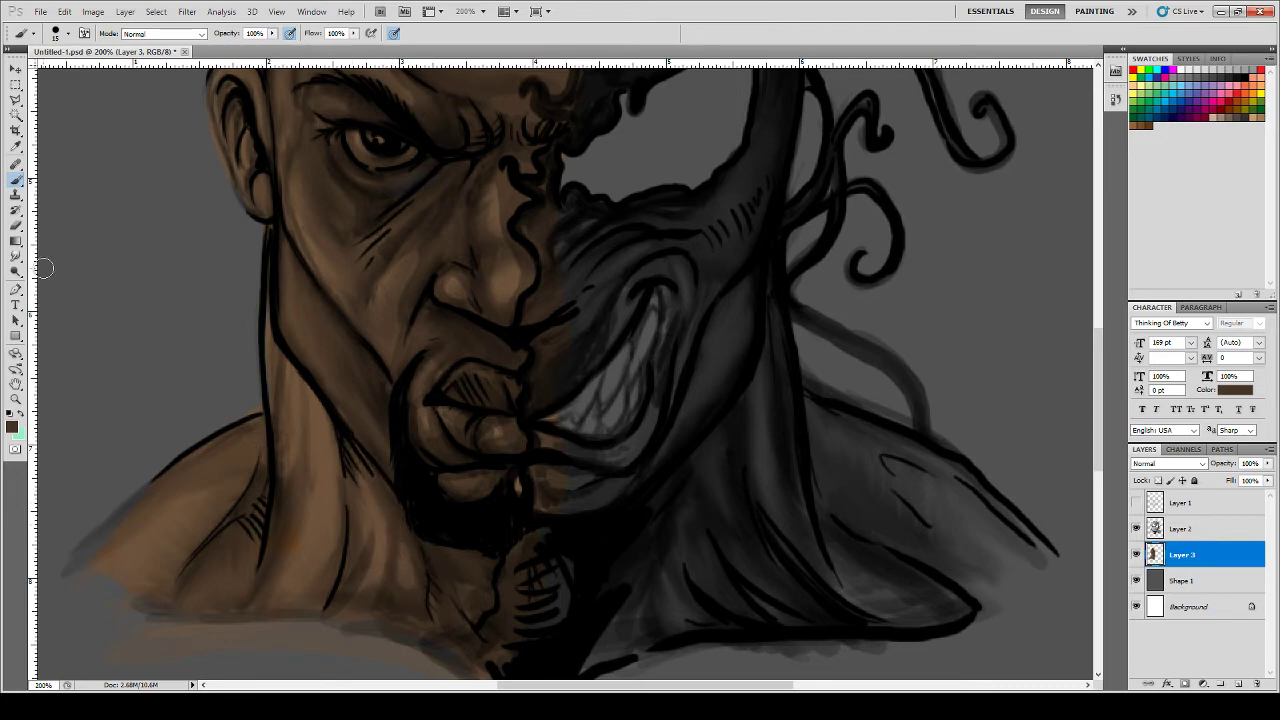
# - Blend the skin shading on the lips, nose and forehead with the Smudge tool at 46% strength
pyautogui.click(15, 256)
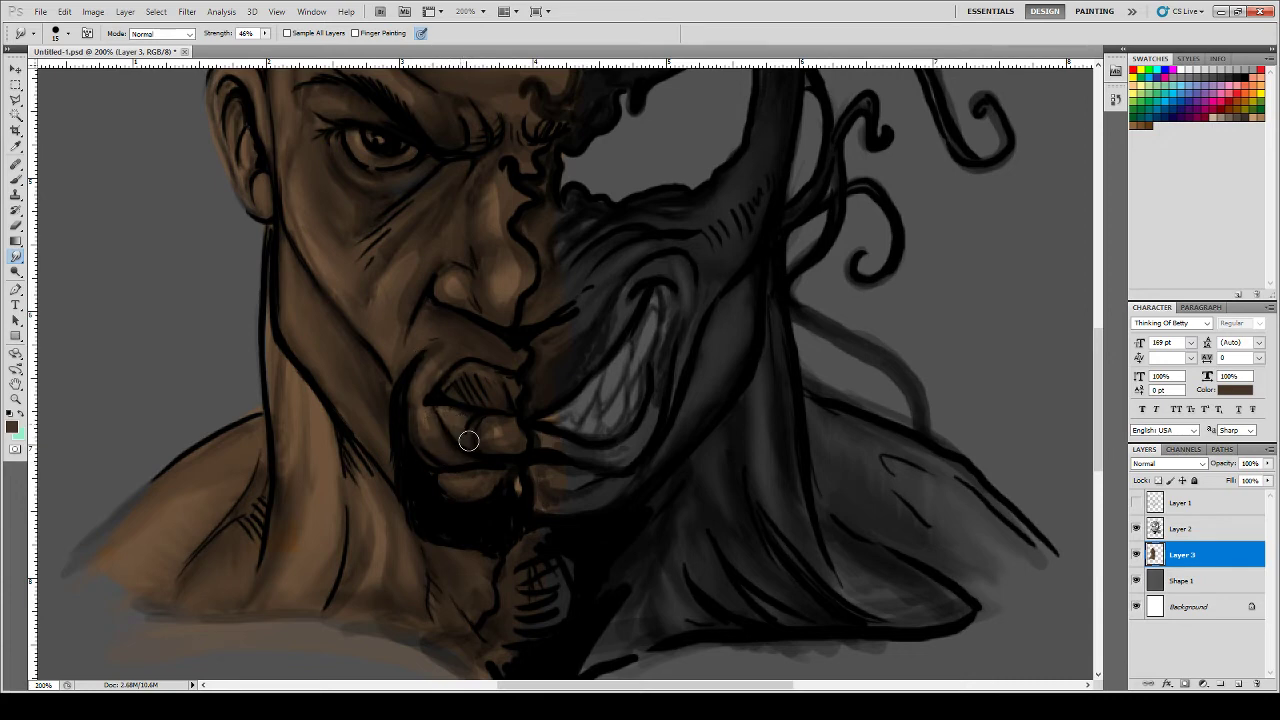
pyautogui.moveTo(485, 433); pyautogui.dragTo(502, 442)
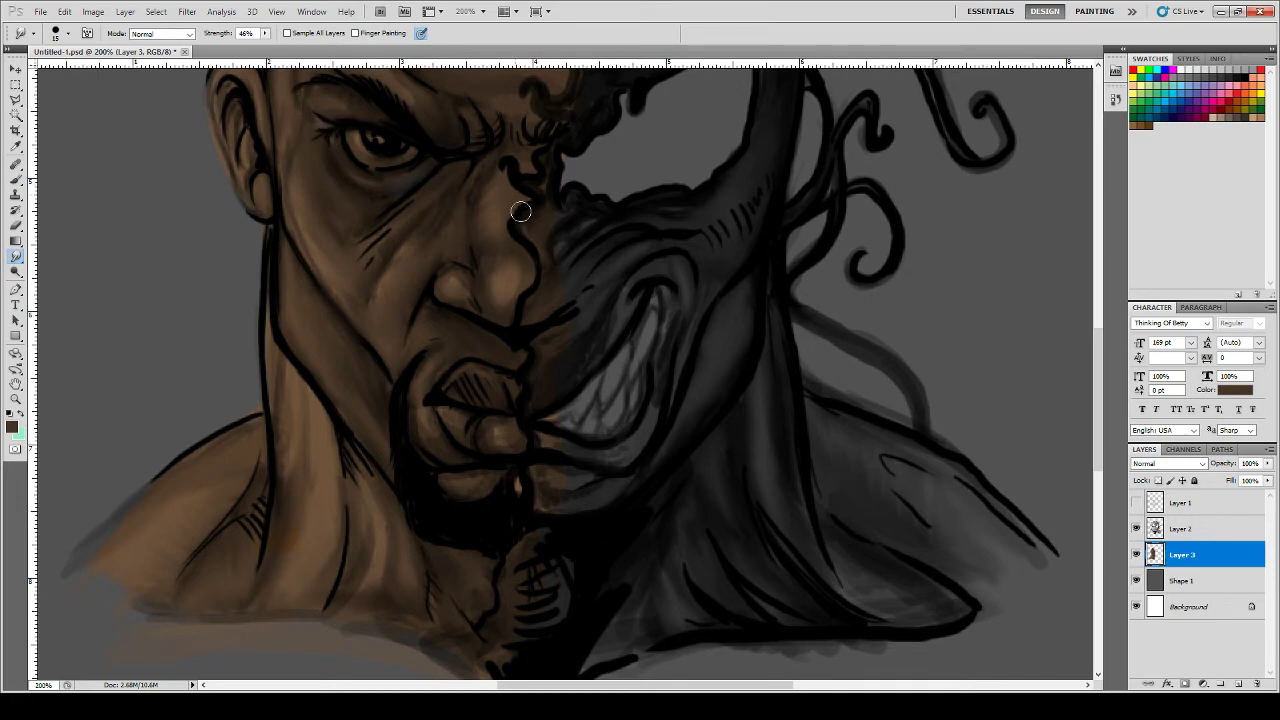
pyautogui.moveTo(1097, 374); pyautogui.dragTo(1097, 335)
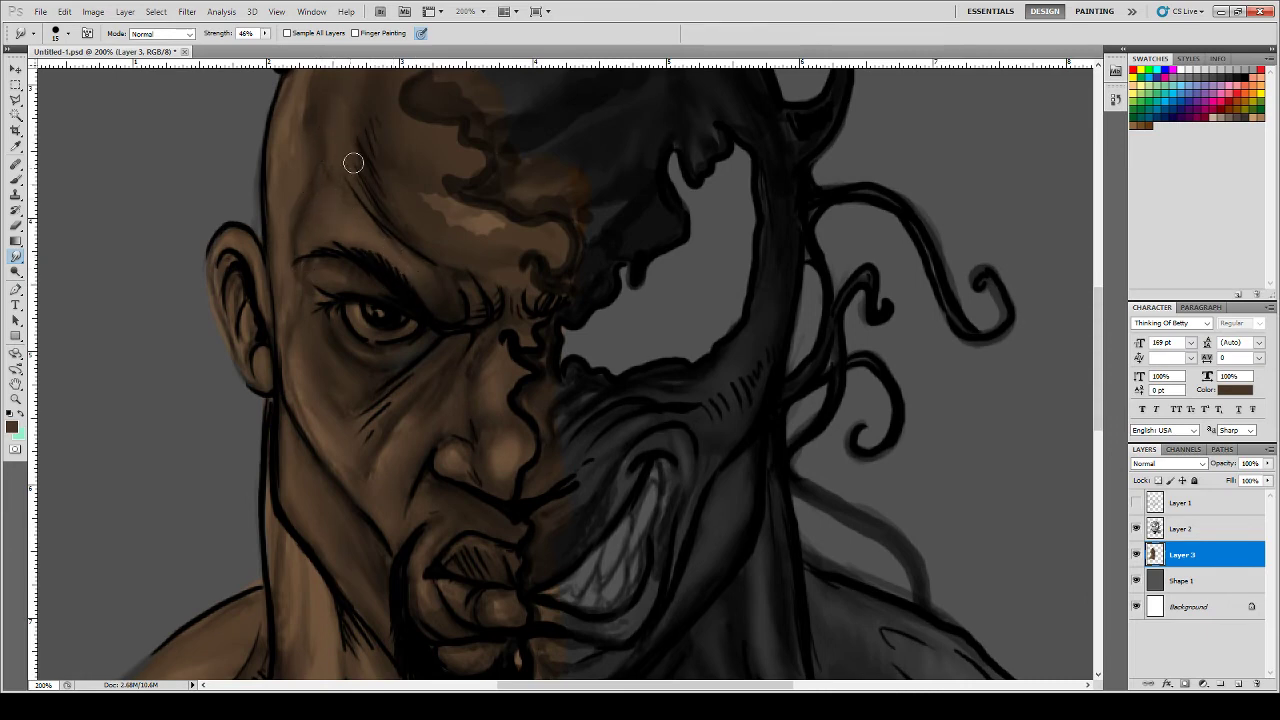
pyautogui.moveTo(413, 202)
pyautogui.mouseDown()
pyautogui.moveTo(476, 228)
pyautogui.moveTo(425, 206)
pyautogui.moveTo(431, 186)
pyautogui.moveTo(455, 239)
pyautogui.moveTo(467, 220)
pyautogui.moveTo(490, 234)
pyautogui.moveTo(508, 218)
pyautogui.moveTo(436, 181)
pyautogui.moveTo(508, 199)
pyautogui.mouseUp()
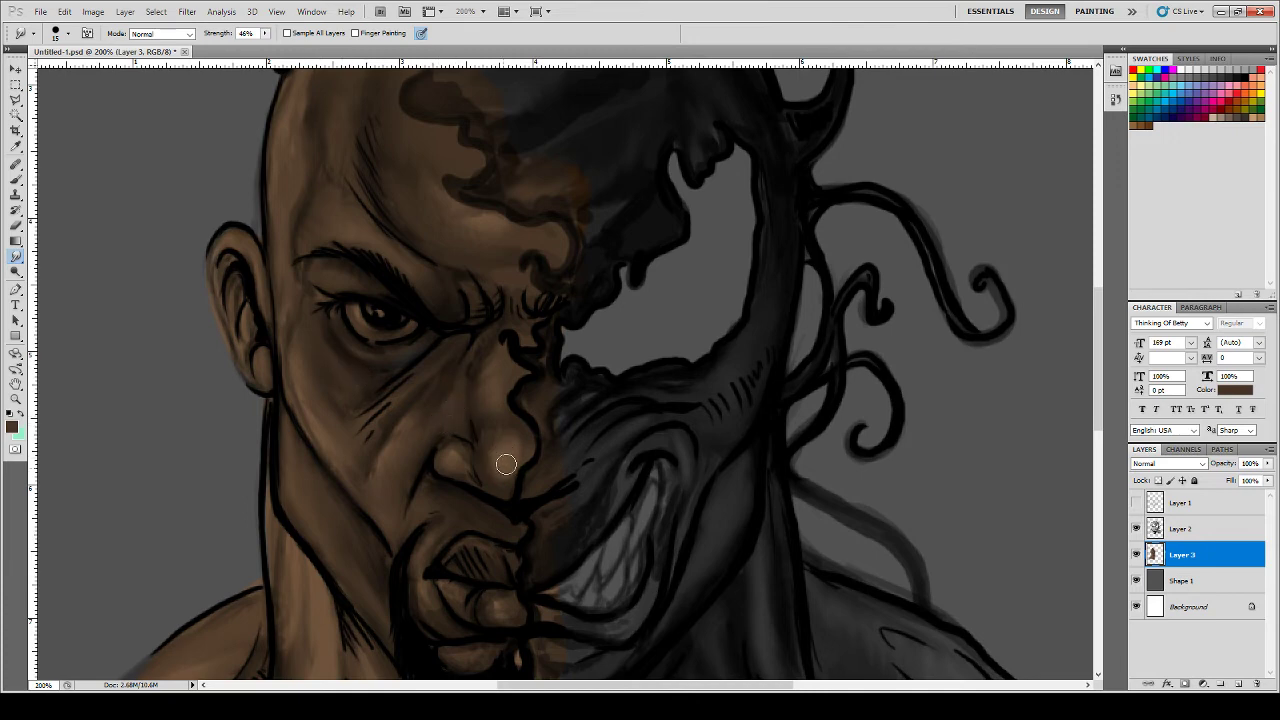
# - Paint light tan highlights along the human half's cheekbone and temple with the Brush at 40% opacity
pyautogui.press('i')
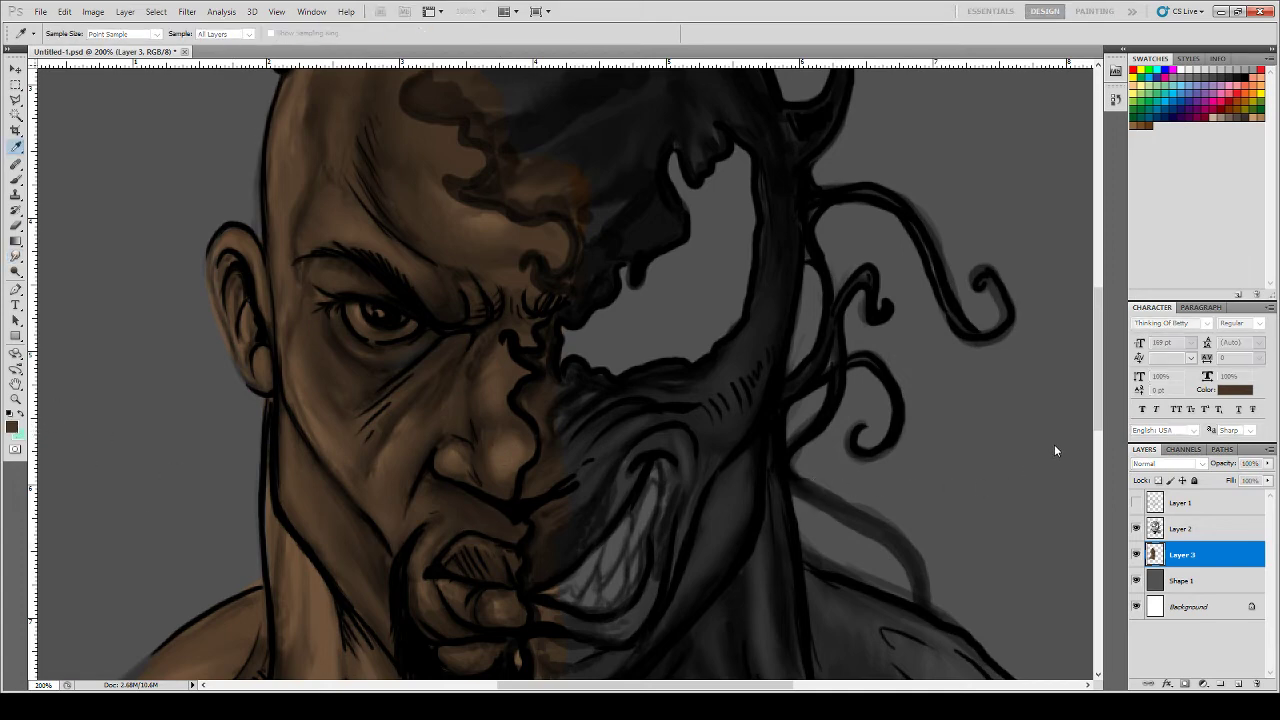
pyautogui.click(507, 451)
pyautogui.press('r')
pyautogui.click(16, 182)
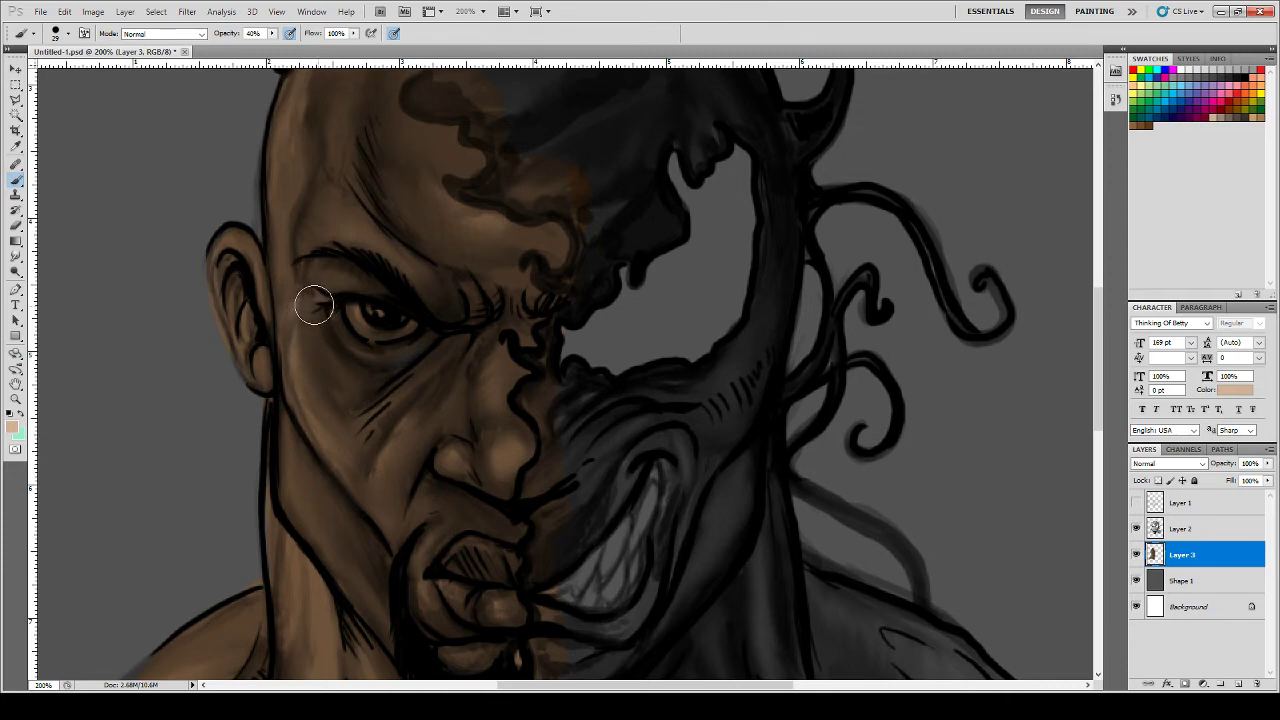
pyautogui.moveTo(291, 323)
pyautogui.mouseDown()
pyautogui.moveTo(309, 418)
pyautogui.moveTo(292, 343)
pyautogui.moveTo(346, 474)
pyautogui.mouseUp()
pyautogui.moveTo(293, 375); pyautogui.dragTo(375, 509)
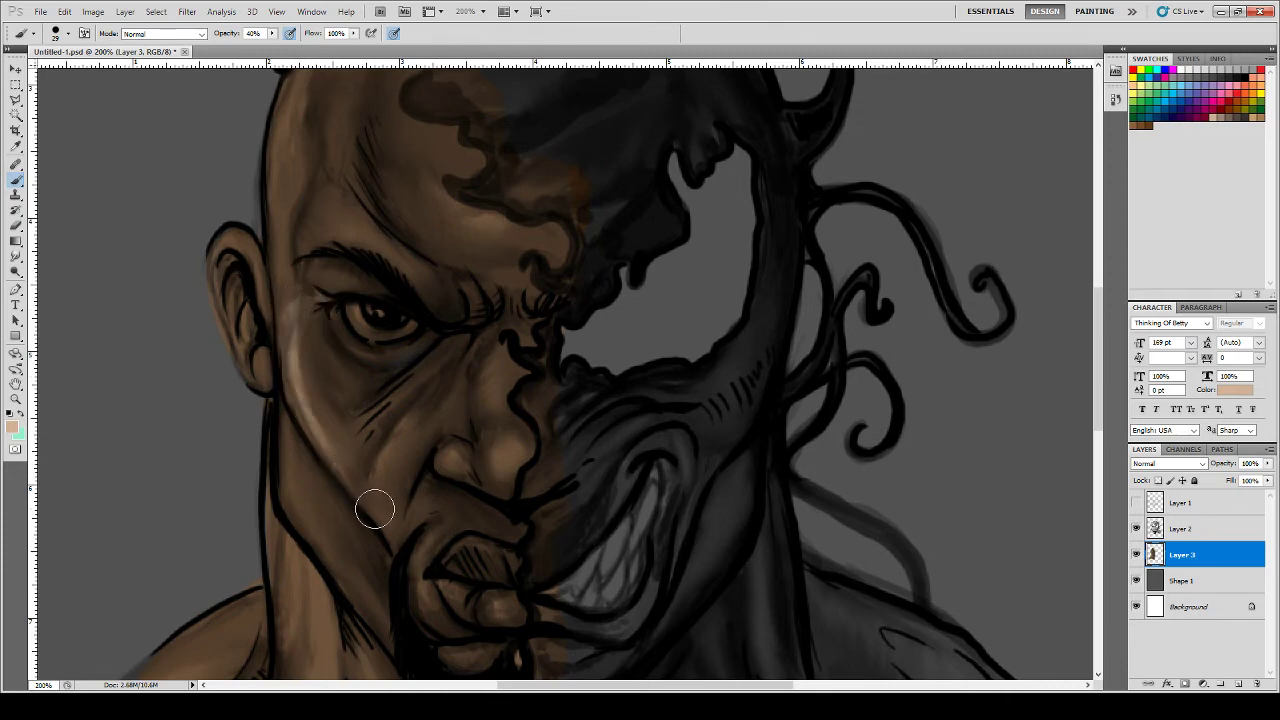
pyautogui.moveTo(301, 412); pyautogui.dragTo(354, 491)
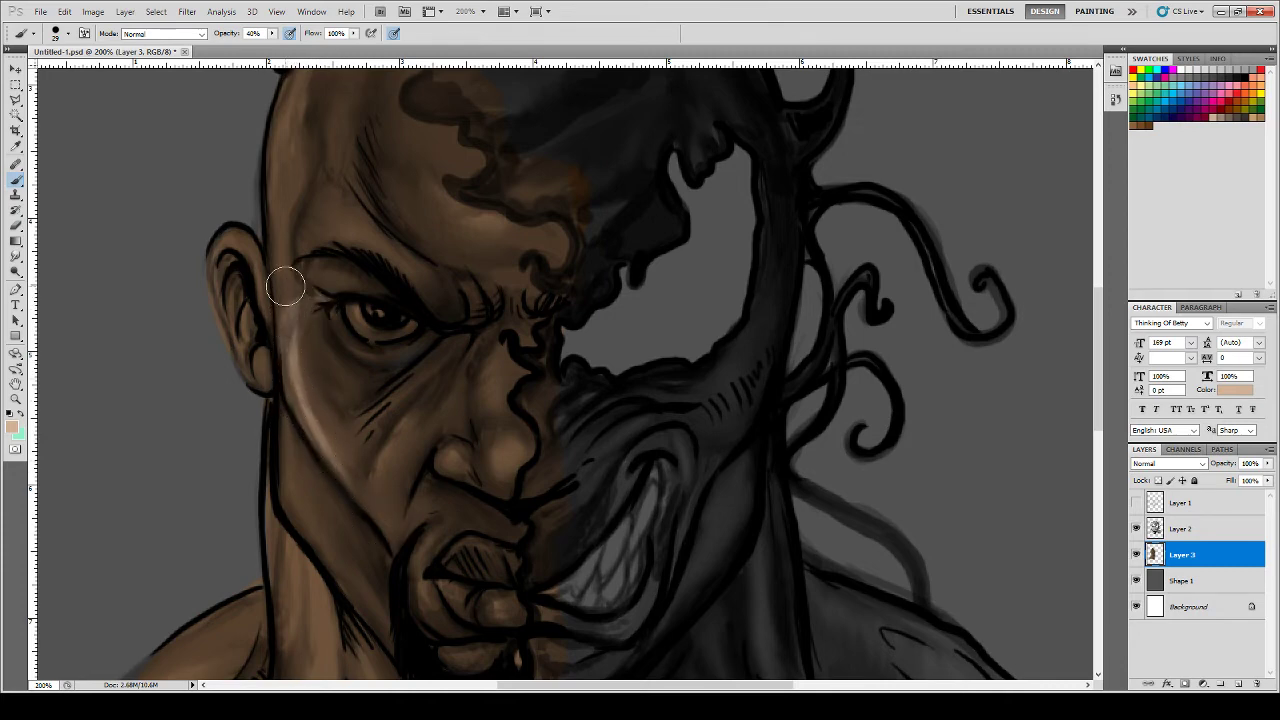
pyautogui.moveTo(286, 327); pyautogui.dragTo(259, 173)
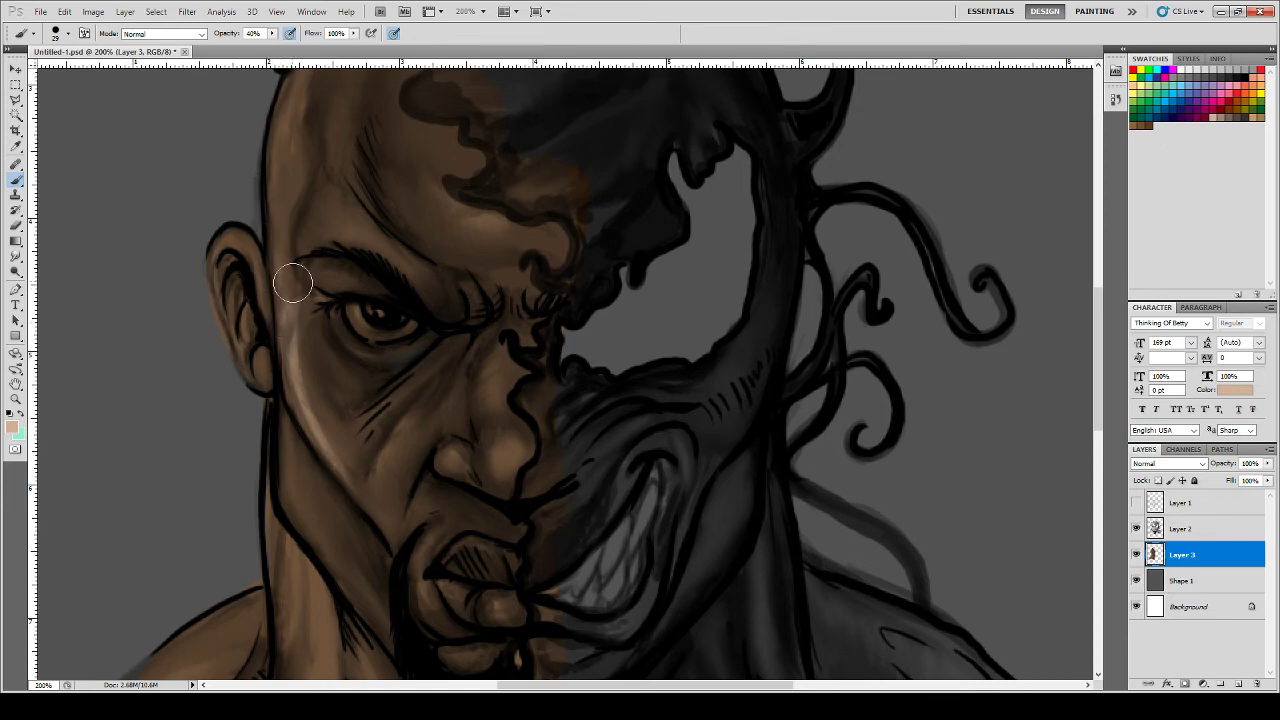
# - Add light tan highlights to the human eye, nostril, nose tip and cheek, reducing the brush flow to 58%
pyautogui.moveTo(286, 256)
pyautogui.mouseDown()
pyautogui.moveTo(298, 304)
pyautogui.moveTo(320, 300)
pyautogui.moveTo(301, 305)
pyautogui.moveTo(307, 316)
pyautogui.moveTo(332, 286)
pyautogui.moveTo(337, 311)
pyautogui.moveTo(356, 310)
pyautogui.moveTo(370, 330)
pyautogui.moveTo(355, 311)
pyautogui.moveTo(374, 325)
pyautogui.mouseUp()
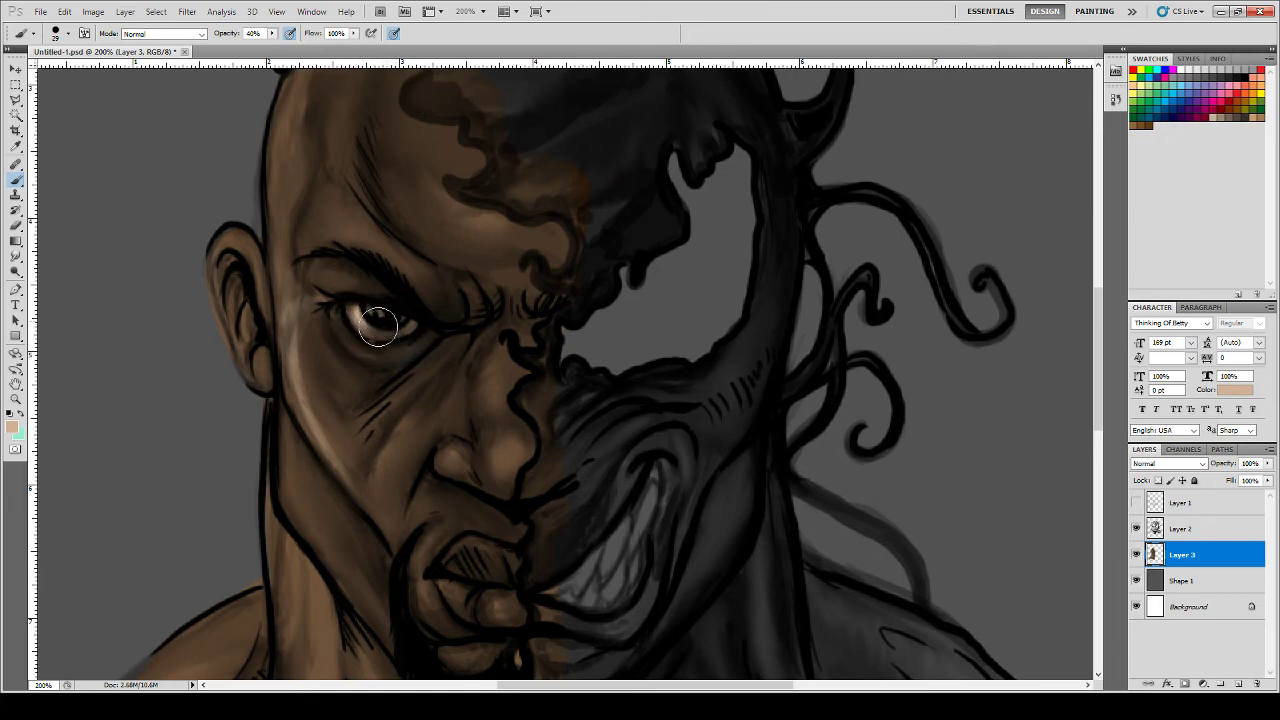
pyautogui.moveTo(452, 461)
pyautogui.mouseDown()
pyautogui.moveTo(443, 451)
pyautogui.moveTo(451, 462)
pyautogui.mouseUp()
pyautogui.moveTo(341, 42); pyautogui.dragTo(325, 45)
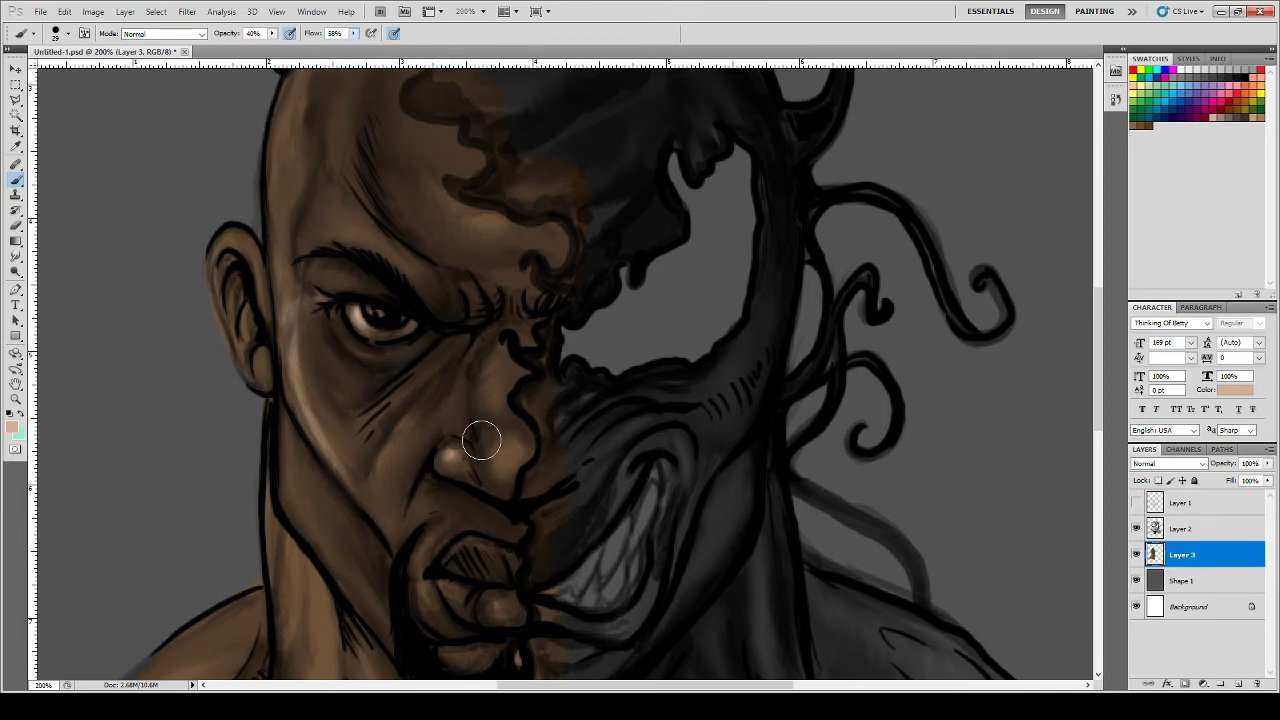
pyautogui.moveTo(495, 455)
pyautogui.mouseDown()
pyautogui.moveTo(506, 488)
pyautogui.moveTo(507, 468)
pyautogui.moveTo(482, 456)
pyautogui.moveTo(380, 464)
pyautogui.moveTo(389, 448)
pyautogui.moveTo(382, 524)
pyautogui.moveTo(364, 490)
pyautogui.moveTo(379, 502)
pyautogui.moveTo(375, 470)
pyautogui.moveTo(425, 407)
pyautogui.moveTo(403, 412)
pyautogui.moveTo(399, 383)
pyautogui.moveTo(326, 441)
pyautogui.moveTo(300, 368)
pyautogui.moveTo(308, 330)
pyautogui.moveTo(306, 405)
pyautogui.mouseUp()
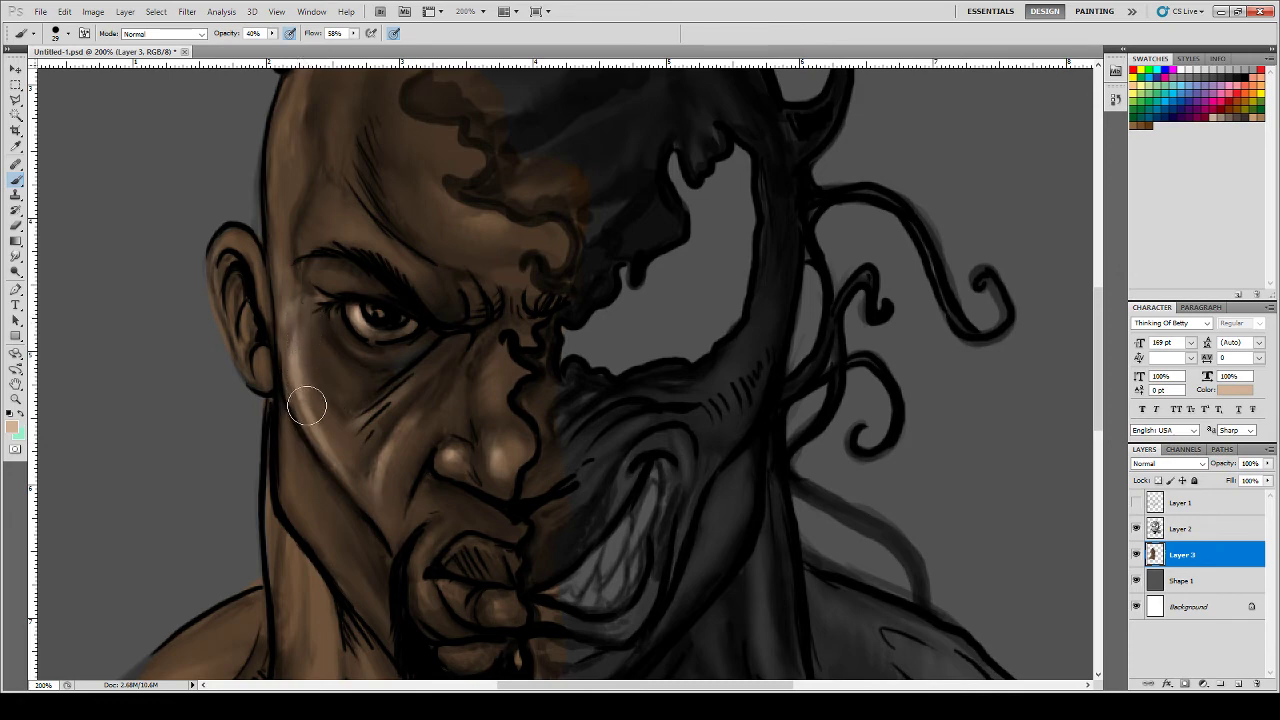
# - Highlight the brow, temple and side of the human forehead in light tan with a smaller 14 px brush
pyautogui.press('[')
pyautogui.press('[')
pyautogui.press('[')
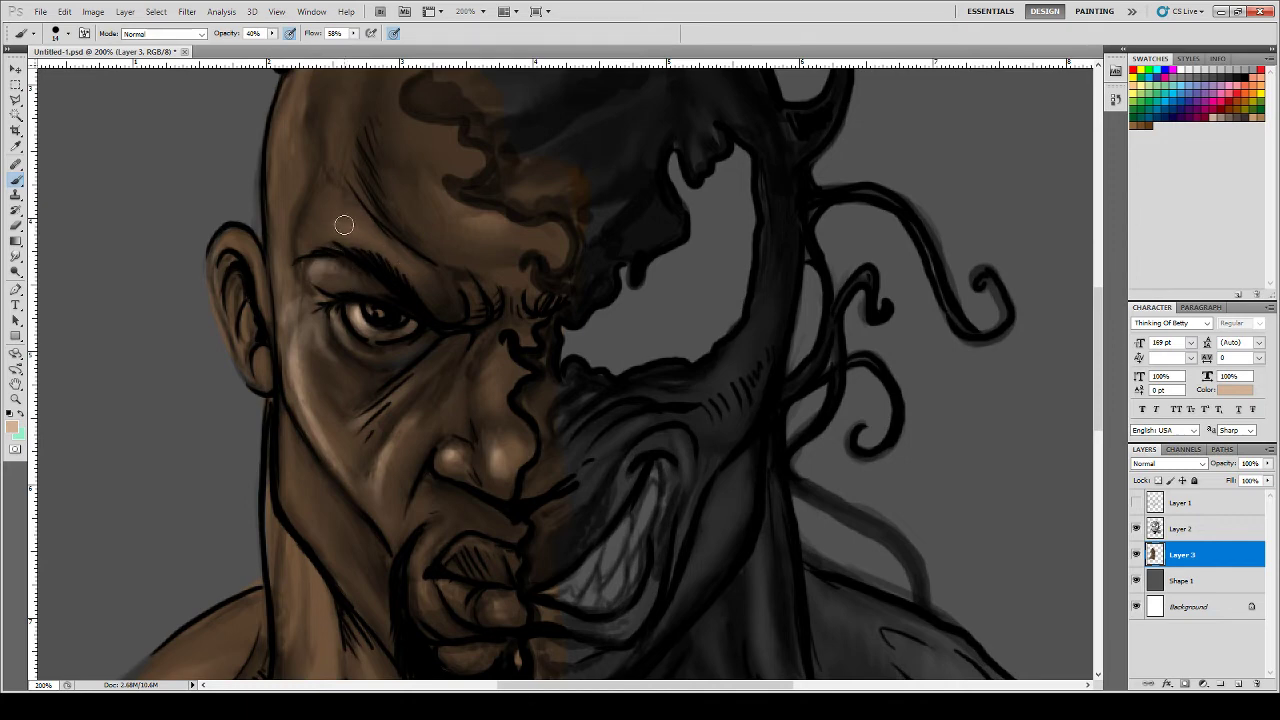
pyautogui.moveTo(334, 211); pyautogui.dragTo(340, 214)
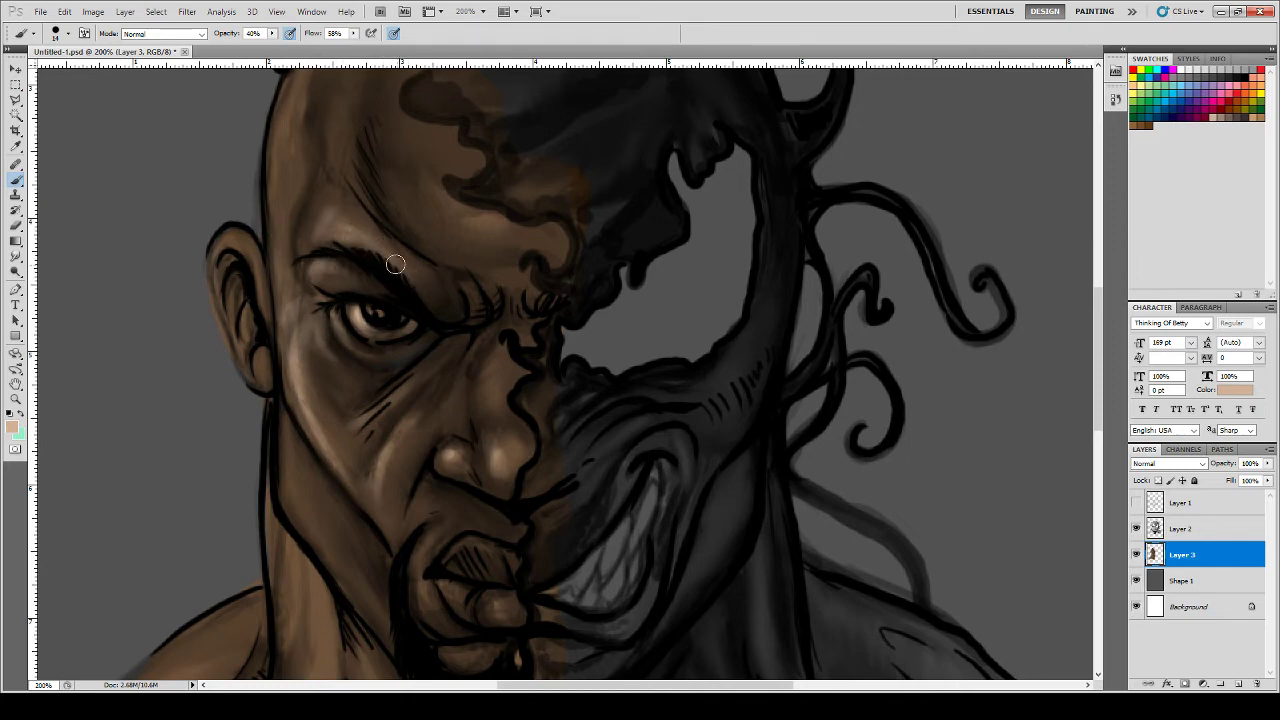
pyautogui.moveTo(268, 210); pyautogui.dragTo(281, 326)
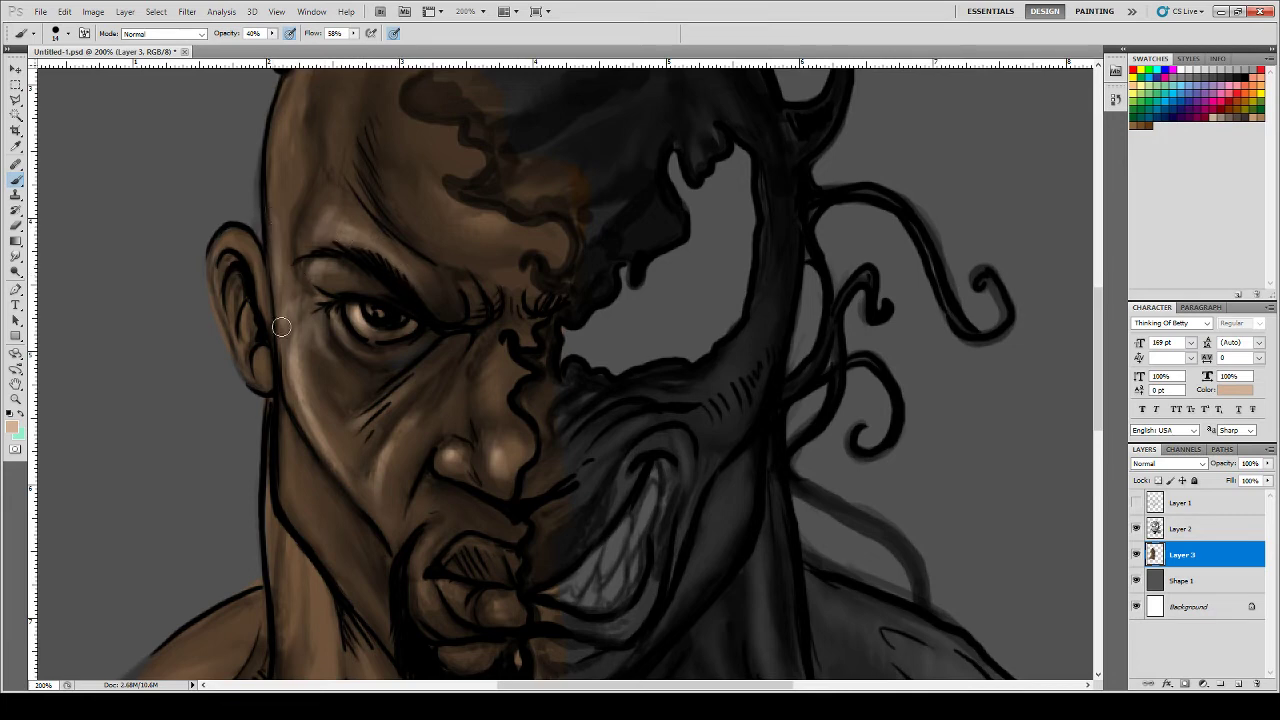
pyautogui.moveTo(272, 180)
pyautogui.mouseDown()
pyautogui.moveTo(277, 230)
pyautogui.moveTo(274, 162)
pyautogui.moveTo(306, 186)
pyautogui.moveTo(296, 235)
pyautogui.mouseUp()
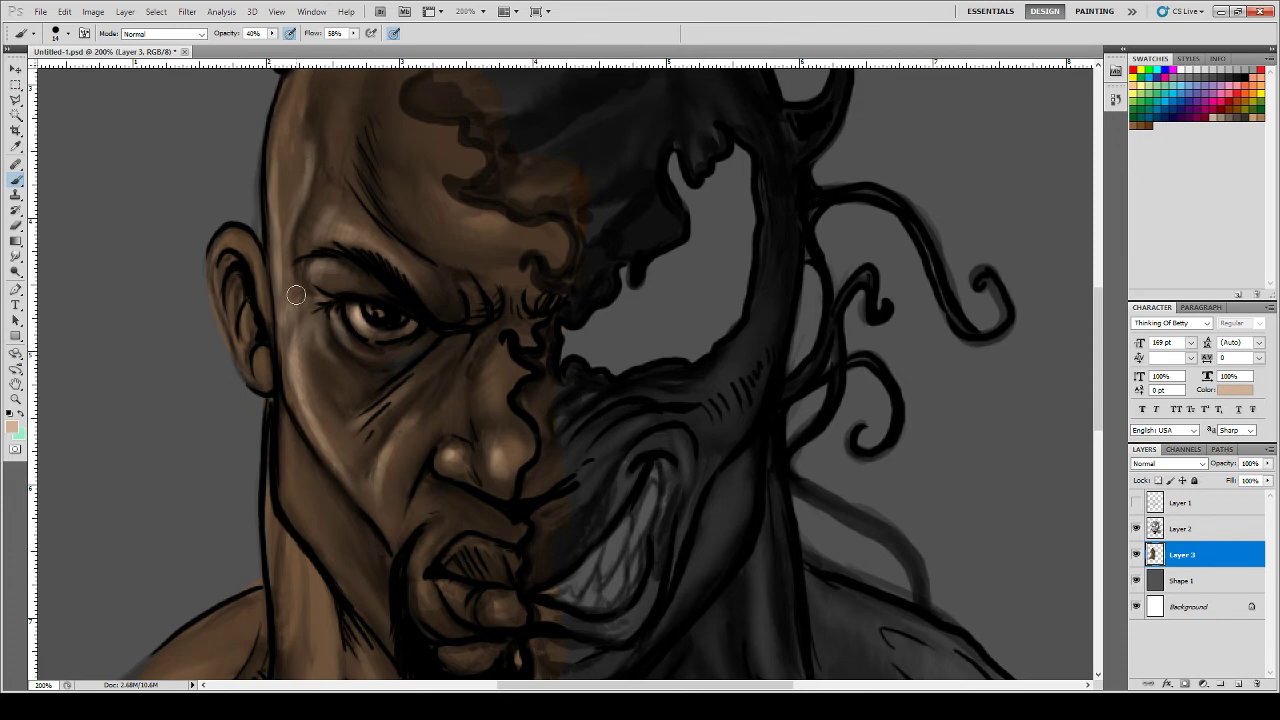
pyautogui.moveTo(310, 155)
pyautogui.mouseDown()
pyautogui.moveTo(281, 257)
pyautogui.moveTo(288, 356)
pyautogui.moveTo(313, 197)
pyautogui.mouseUp()
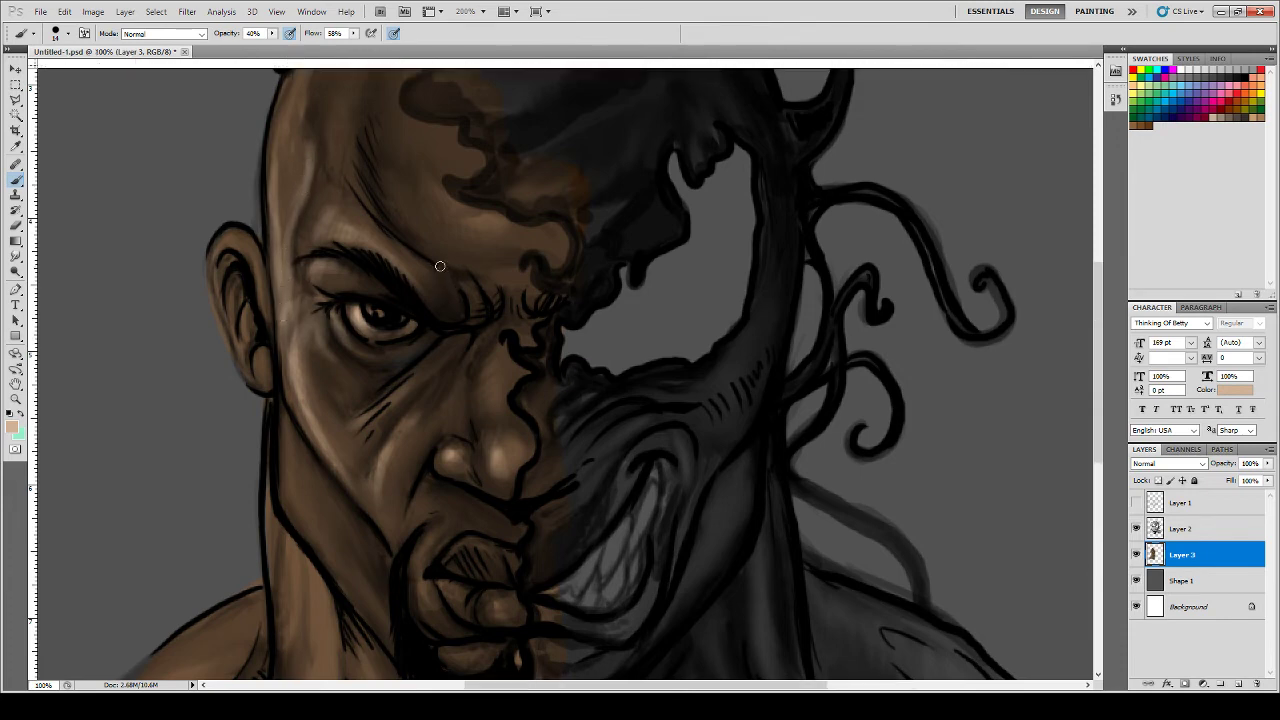
# - Brush light tan highlights along the top of the human half's shoulder
pyautogui.hotkey('ctrl', '-')
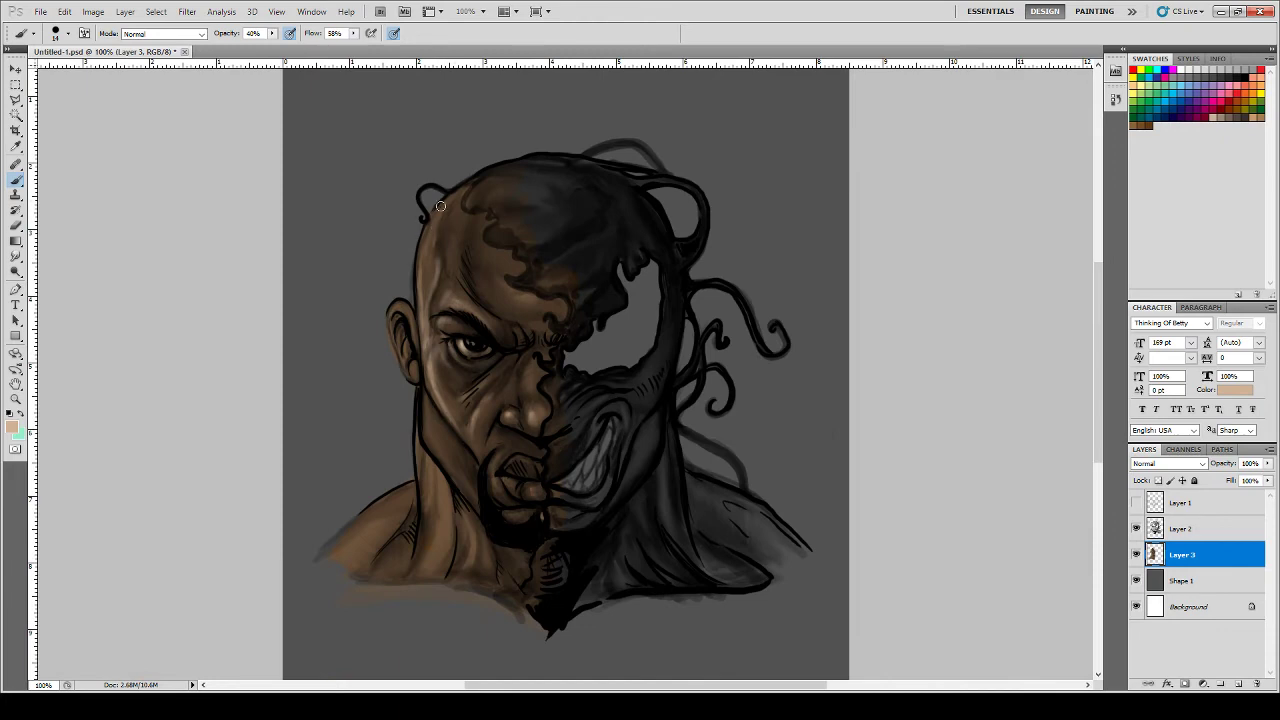
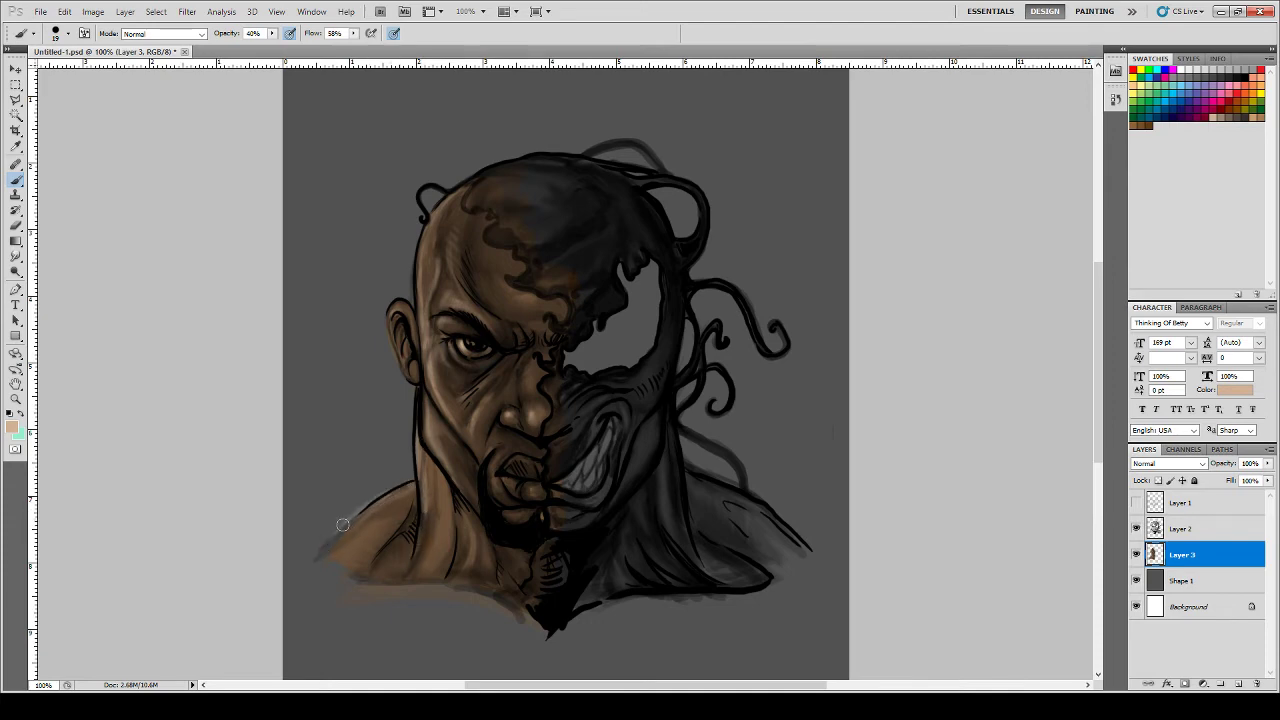
pyautogui.moveTo(378, 498); pyautogui.dragTo(330, 546)
pyautogui.moveTo(402, 498); pyautogui.dragTo(358, 524)
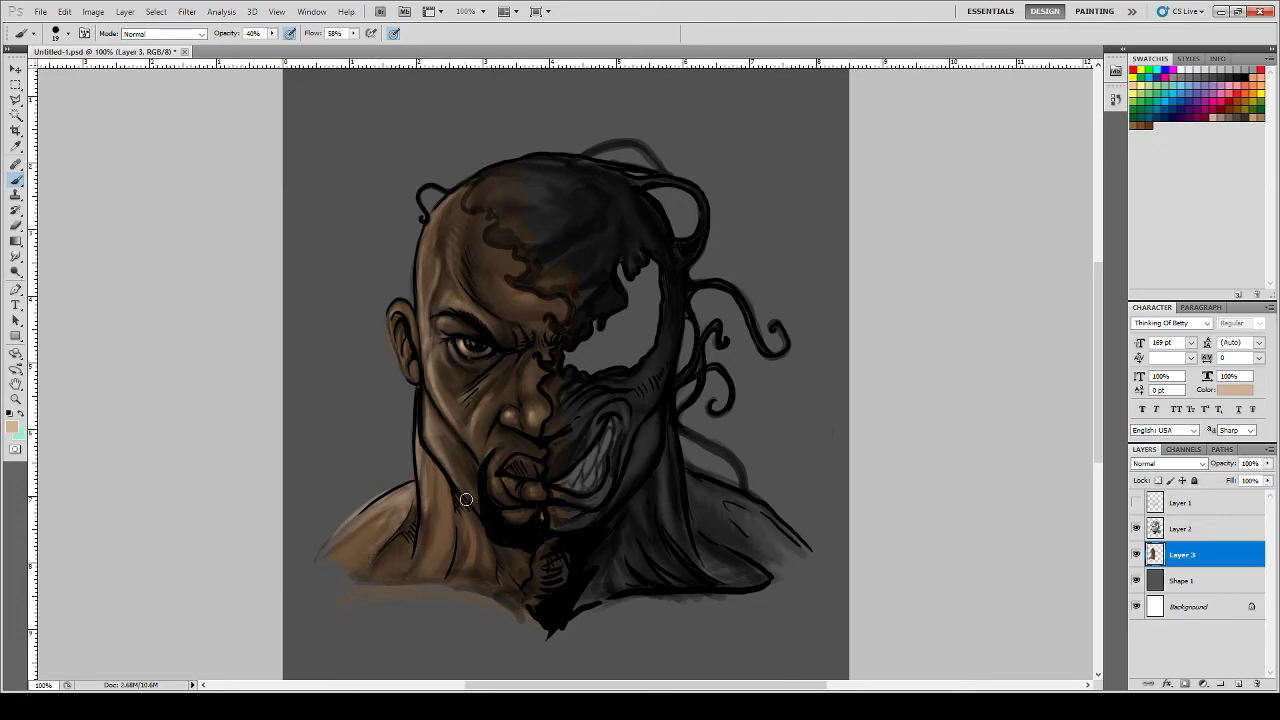
# - Highlight the human ear's rim, inner folds and lobe with a much smaller light tan brush, and save the file
pyautogui.hotkey('ctrl', '+')
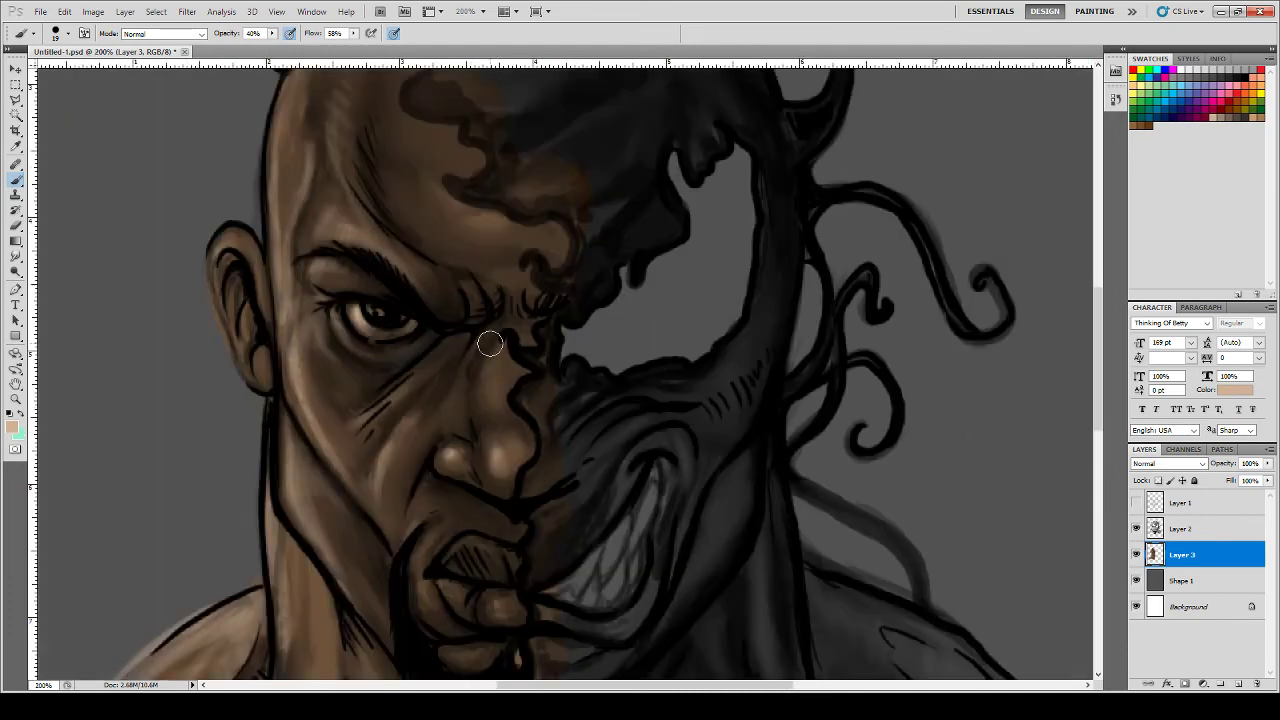
pyautogui.press('[')
pyautogui.press('[')
pyautogui.press('[')
pyautogui.press('[')
pyautogui.press('[')
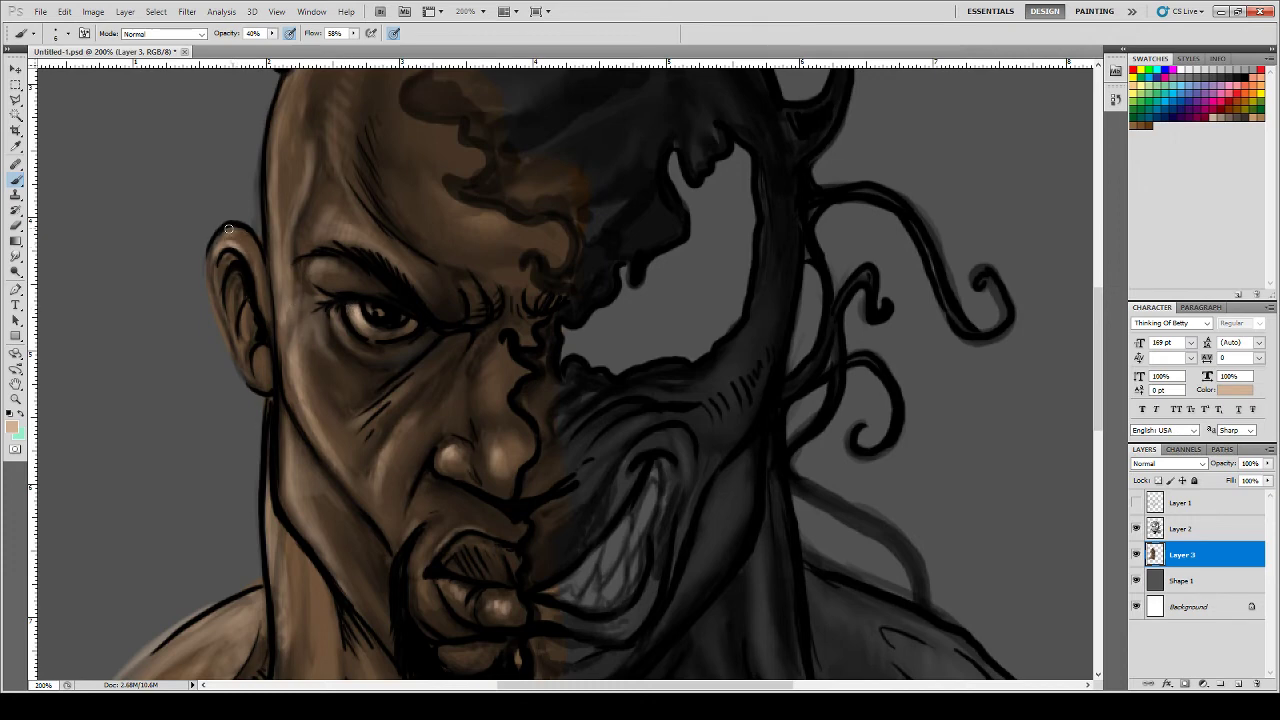
pyautogui.moveTo(219, 250)
pyautogui.mouseDown()
pyautogui.moveTo(231, 325)
pyautogui.moveTo(221, 302)
pyautogui.moveTo(234, 277)
pyautogui.moveTo(240, 350)
pyautogui.mouseUp()
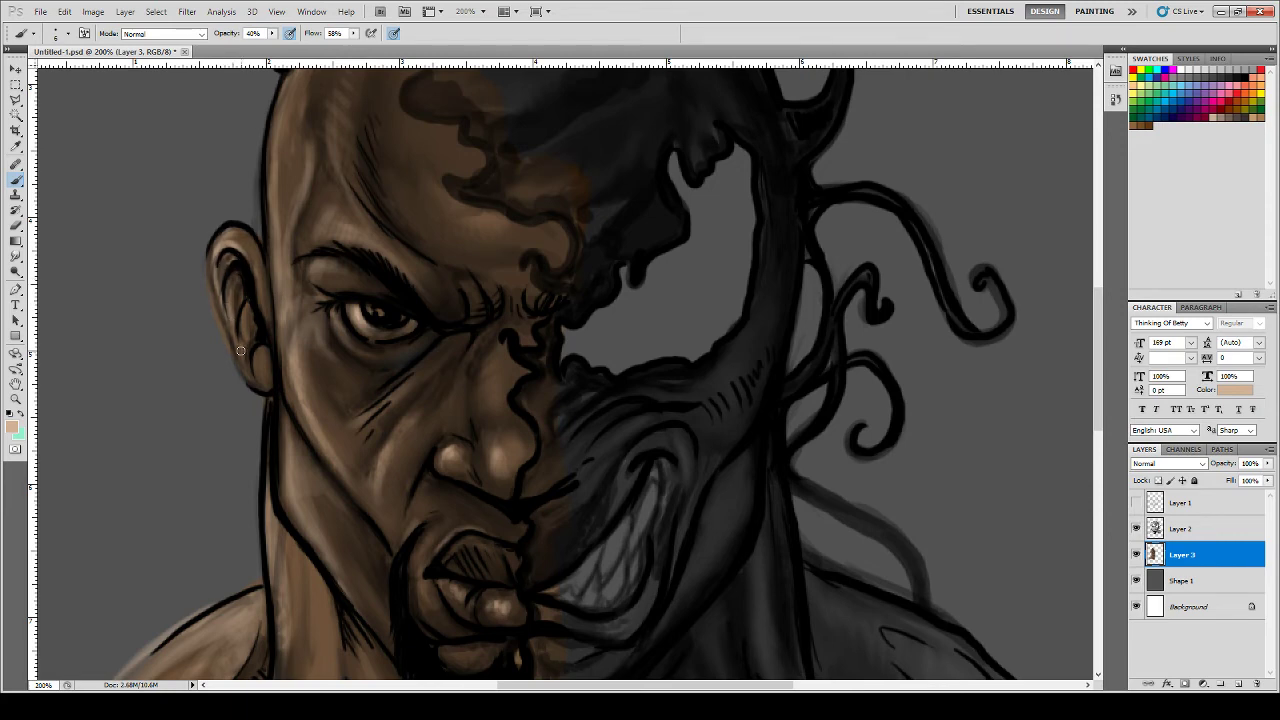
pyautogui.moveTo(240, 305); pyautogui.dragTo(267, 378)
pyautogui.moveTo(263, 315)
pyautogui.mouseDown()
pyautogui.moveTo(247, 238)
pyautogui.moveTo(216, 254)
pyautogui.mouseUp()
pyautogui.moveTo(234, 354); pyautogui.dragTo(244, 371)
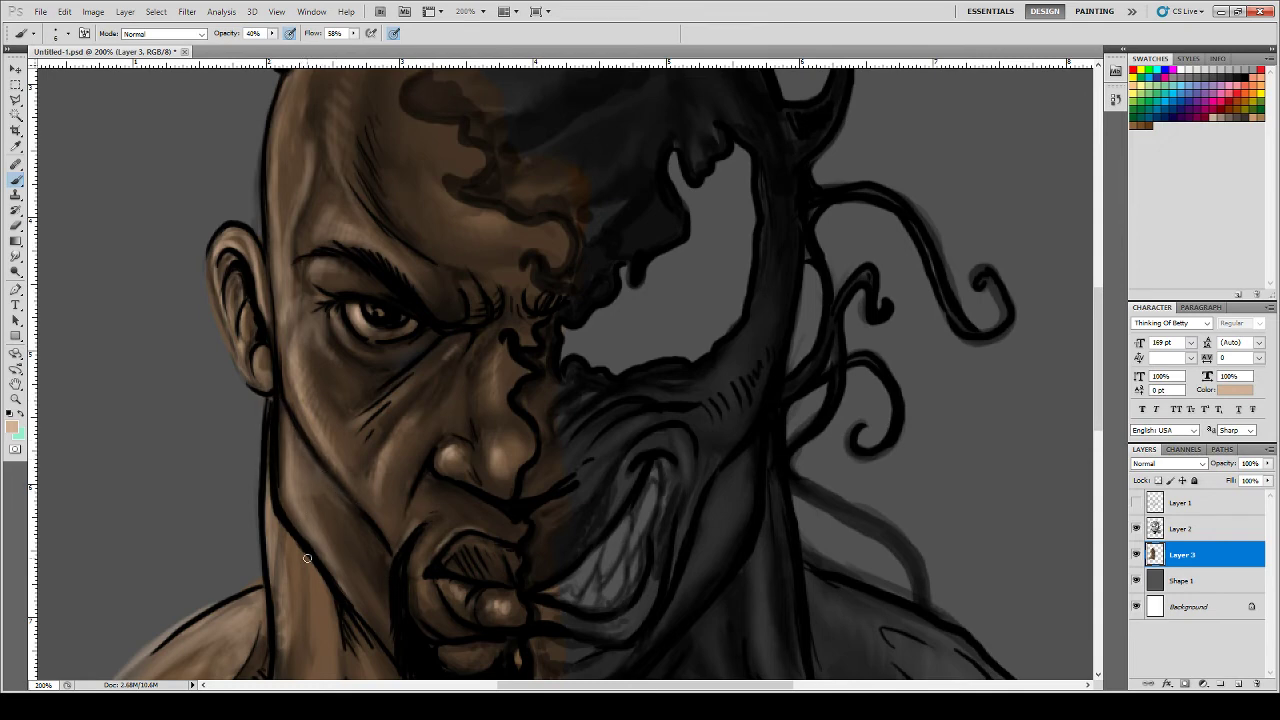
pyautogui.hotkey('ctrl', '-')
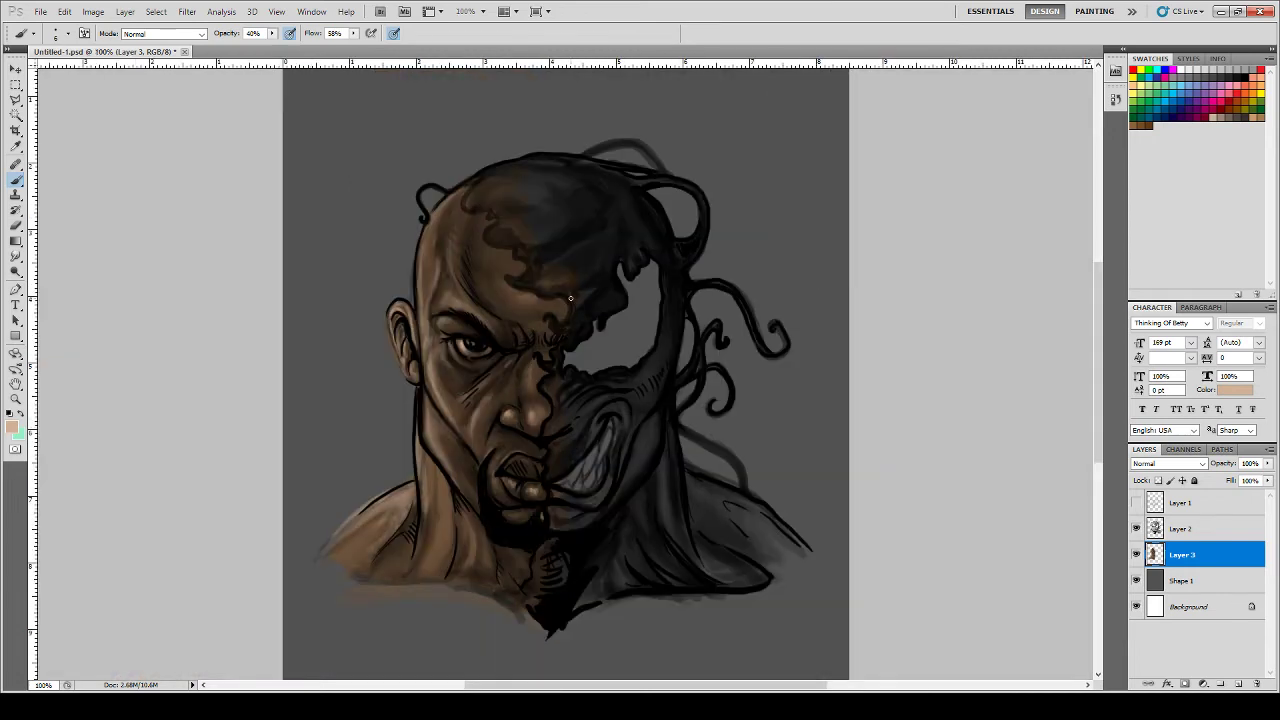
pyautogui.hotkey('ctrl', 's')
# - Paint the symbiote half's face, head, neck and shoulder dark blue with a 42 px brush at 100% opacity and flow
pyautogui.click(10, 430)
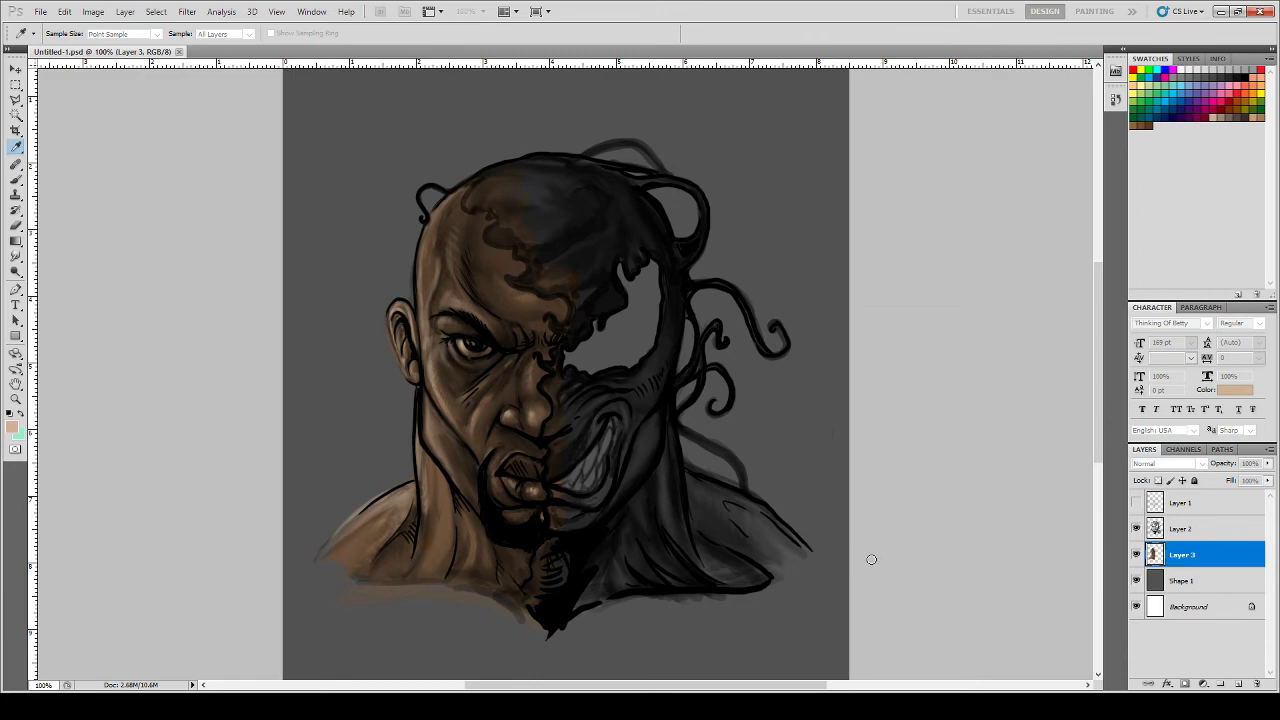
pyautogui.press('Return')
pyautogui.press('b')
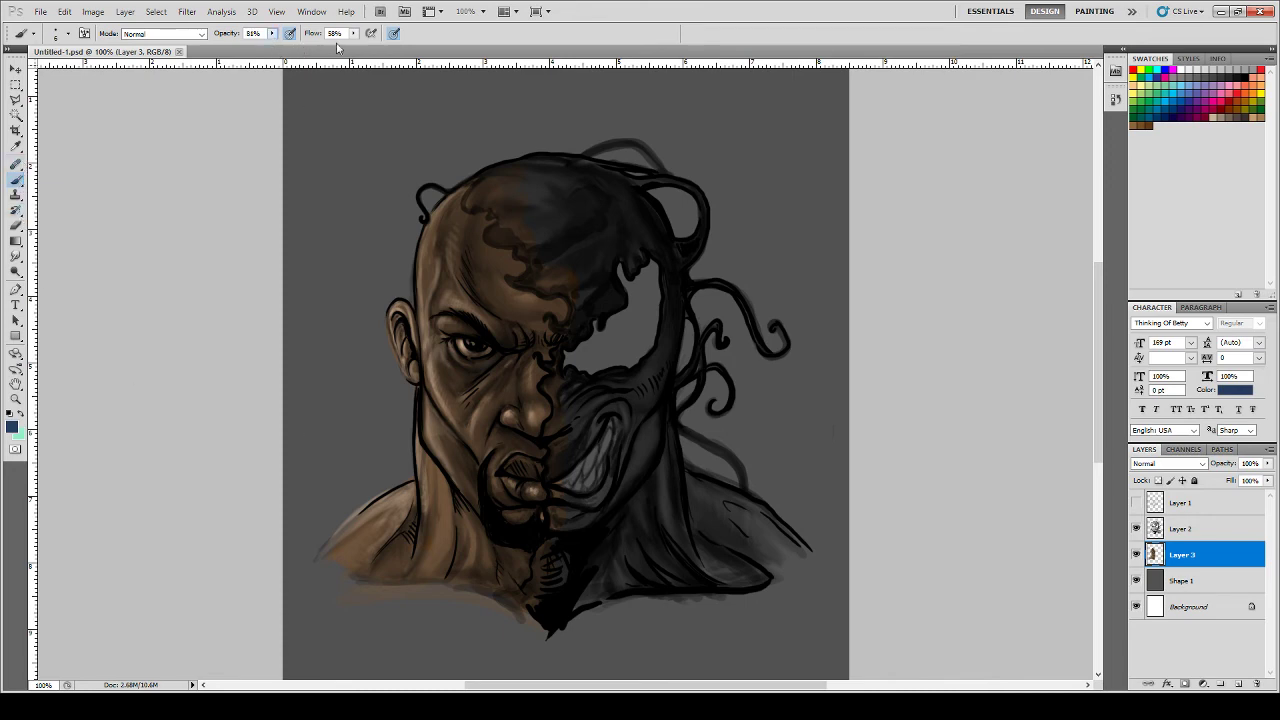
pyautogui.moveTo(352, 37); pyautogui.dragTo(395, 55)
pyautogui.press('0')
pyautogui.press(']')
pyautogui.moveTo(648, 403)
pyautogui.mouseDown()
pyautogui.moveTo(647, 459)
pyautogui.moveTo(646, 413)
pyautogui.moveTo(640, 463)
pyautogui.moveTo(641, 432)
pyautogui.moveTo(611, 517)
pyautogui.moveTo(651, 417)
pyautogui.mouseUp()
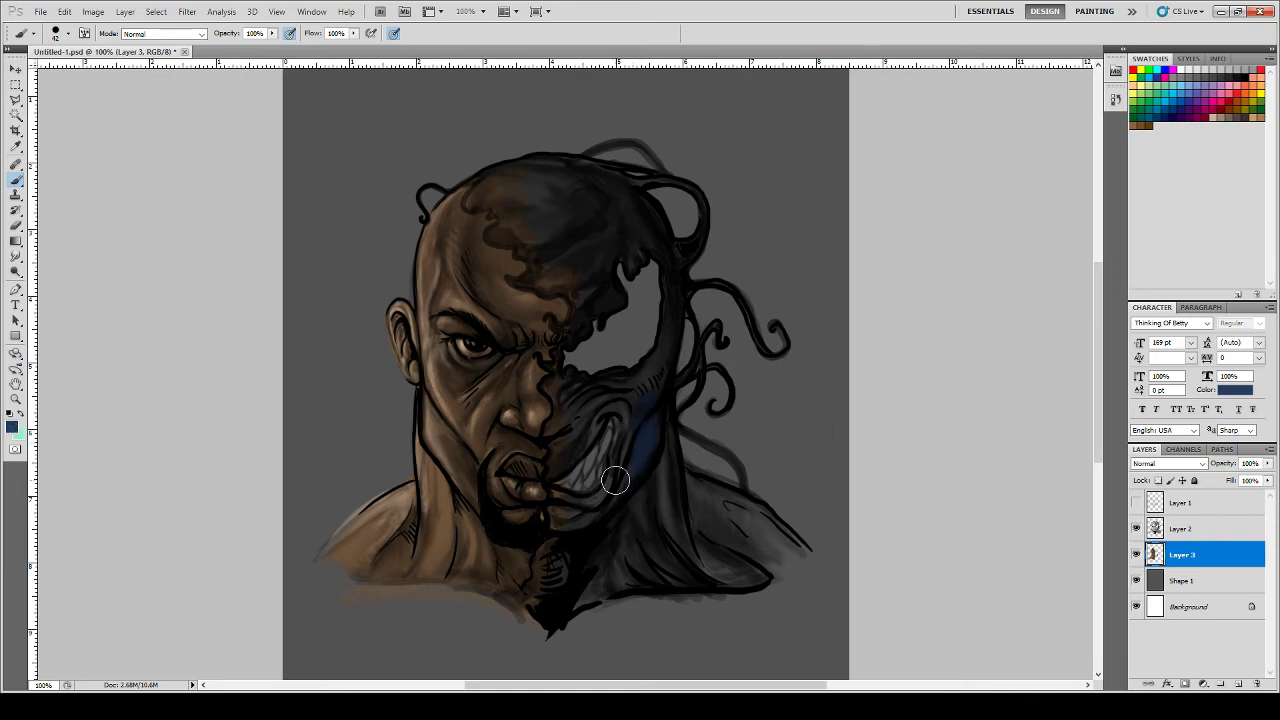
pyautogui.moveTo(634, 421)
pyautogui.mouseDown()
pyautogui.moveTo(607, 511)
pyautogui.moveTo(596, 517)
pyautogui.moveTo(622, 455)
pyautogui.moveTo(626, 466)
pyautogui.moveTo(573, 506)
pyautogui.moveTo(618, 450)
pyautogui.moveTo(613, 477)
pyautogui.moveTo(582, 503)
pyautogui.moveTo(593, 499)
pyautogui.moveTo(555, 496)
pyautogui.moveTo(565, 527)
pyautogui.moveTo(600, 522)
pyautogui.moveTo(632, 473)
pyautogui.moveTo(560, 540)
pyautogui.moveTo(585, 513)
pyautogui.moveTo(555, 548)
pyautogui.moveTo(573, 529)
pyautogui.moveTo(547, 589)
pyautogui.moveTo(594, 529)
pyautogui.moveTo(624, 557)
pyautogui.moveTo(648, 514)
pyautogui.moveTo(621, 518)
pyautogui.moveTo(666, 543)
pyautogui.moveTo(668, 516)
pyautogui.moveTo(676, 539)
pyautogui.moveTo(654, 416)
pyautogui.moveTo(689, 575)
pyautogui.moveTo(692, 548)
pyautogui.moveTo(711, 569)
pyautogui.moveTo(746, 569)
pyautogui.moveTo(592, 583)
pyautogui.moveTo(668, 578)
pyautogui.moveTo(591, 603)
pyautogui.moveTo(714, 587)
pyautogui.moveTo(590, 605)
pyautogui.moveTo(718, 575)
pyautogui.moveTo(673, 600)
pyautogui.moveTo(770, 593)
pyautogui.moveTo(605, 605)
pyautogui.moveTo(627, 599)
pyautogui.moveTo(570, 621)
pyautogui.mouseUp()
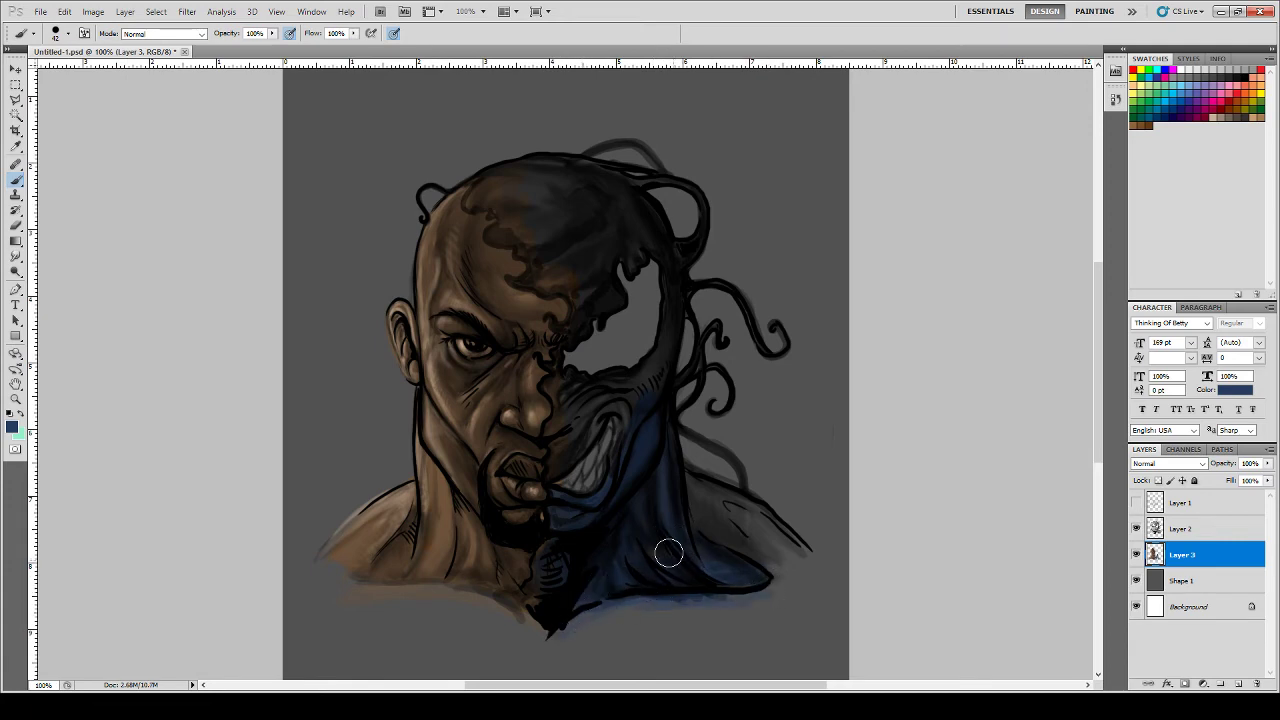
pyautogui.moveTo(642, 510)
pyautogui.mouseDown()
pyautogui.moveTo(664, 457)
pyautogui.moveTo(714, 548)
pyautogui.moveTo(746, 553)
pyautogui.moveTo(686, 509)
pyautogui.moveTo(771, 565)
pyautogui.moveTo(685, 485)
pyautogui.moveTo(757, 531)
pyautogui.moveTo(680, 478)
pyautogui.moveTo(790, 543)
pyautogui.moveTo(706, 493)
pyautogui.moveTo(784, 562)
pyautogui.moveTo(740, 547)
pyautogui.moveTo(710, 515)
pyautogui.moveTo(800, 563)
pyautogui.moveTo(710, 506)
pyautogui.moveTo(778, 581)
pyautogui.moveTo(701, 514)
pyautogui.moveTo(770, 569)
pyautogui.moveTo(758, 536)
pyautogui.moveTo(771, 538)
pyautogui.moveTo(770, 523)
pyautogui.moveTo(685, 462)
pyautogui.moveTo(699, 500)
pyautogui.moveTo(660, 371)
pyautogui.moveTo(634, 393)
pyautogui.moveTo(621, 461)
pyautogui.moveTo(626, 410)
pyautogui.moveTo(613, 493)
pyautogui.moveTo(624, 420)
pyautogui.moveTo(585, 432)
pyautogui.moveTo(602, 401)
pyautogui.moveTo(555, 450)
pyautogui.moveTo(574, 415)
pyautogui.moveTo(546, 435)
pyautogui.moveTo(562, 435)
pyautogui.moveTo(553, 474)
pyautogui.moveTo(606, 401)
pyautogui.moveTo(551, 388)
pyautogui.moveTo(587, 407)
pyautogui.moveTo(647, 380)
pyautogui.moveTo(570, 384)
pyautogui.moveTo(561, 422)
pyautogui.moveTo(630, 338)
pyautogui.moveTo(576, 360)
pyautogui.moveTo(616, 312)
pyautogui.moveTo(618, 278)
pyautogui.moveTo(638, 318)
pyautogui.moveTo(663, 300)
pyautogui.moveTo(610, 362)
pyautogui.moveTo(578, 368)
pyautogui.moveTo(595, 275)
pyautogui.moveTo(580, 289)
pyautogui.moveTo(560, 277)
pyautogui.moveTo(497, 191)
pyautogui.moveTo(588, 200)
pyautogui.moveTo(631, 265)
pyautogui.moveTo(640, 206)
pyautogui.mouseUp()
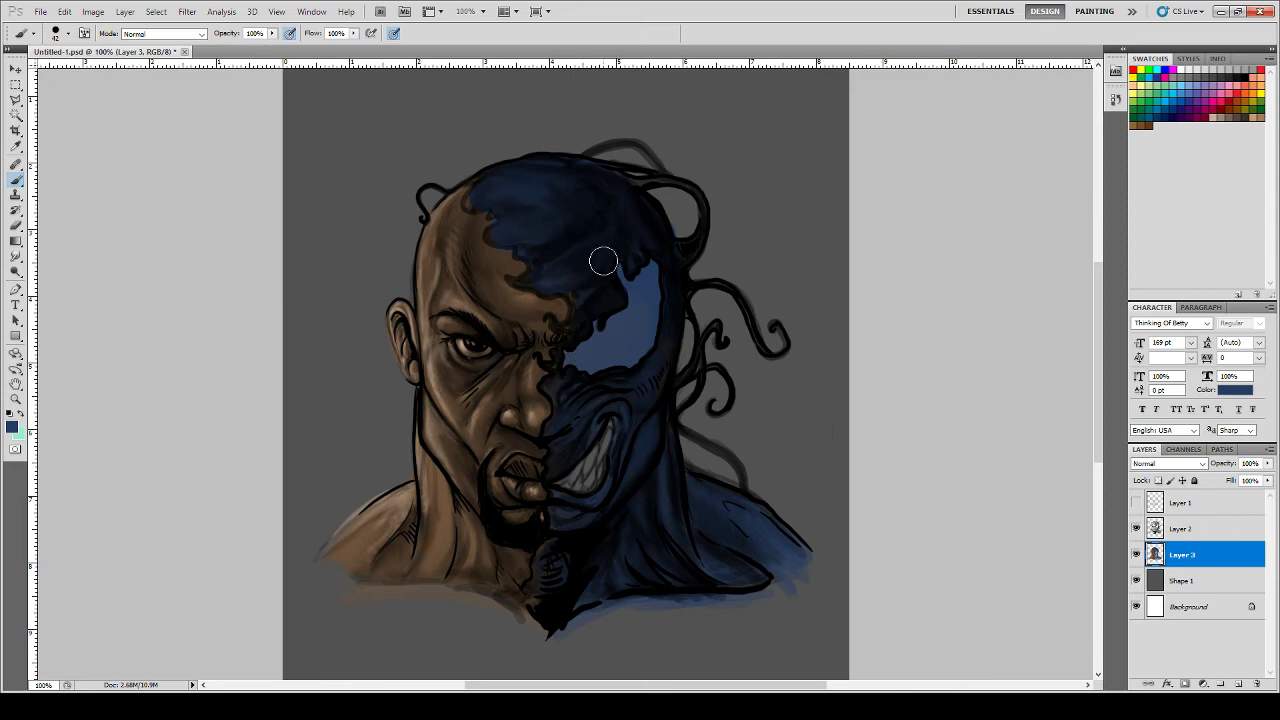
# - Cover the leftover brown patches on the symbiote's forehead edge with dark blue, using a smaller brush
pyautogui.hotkey('ctrl', '+')
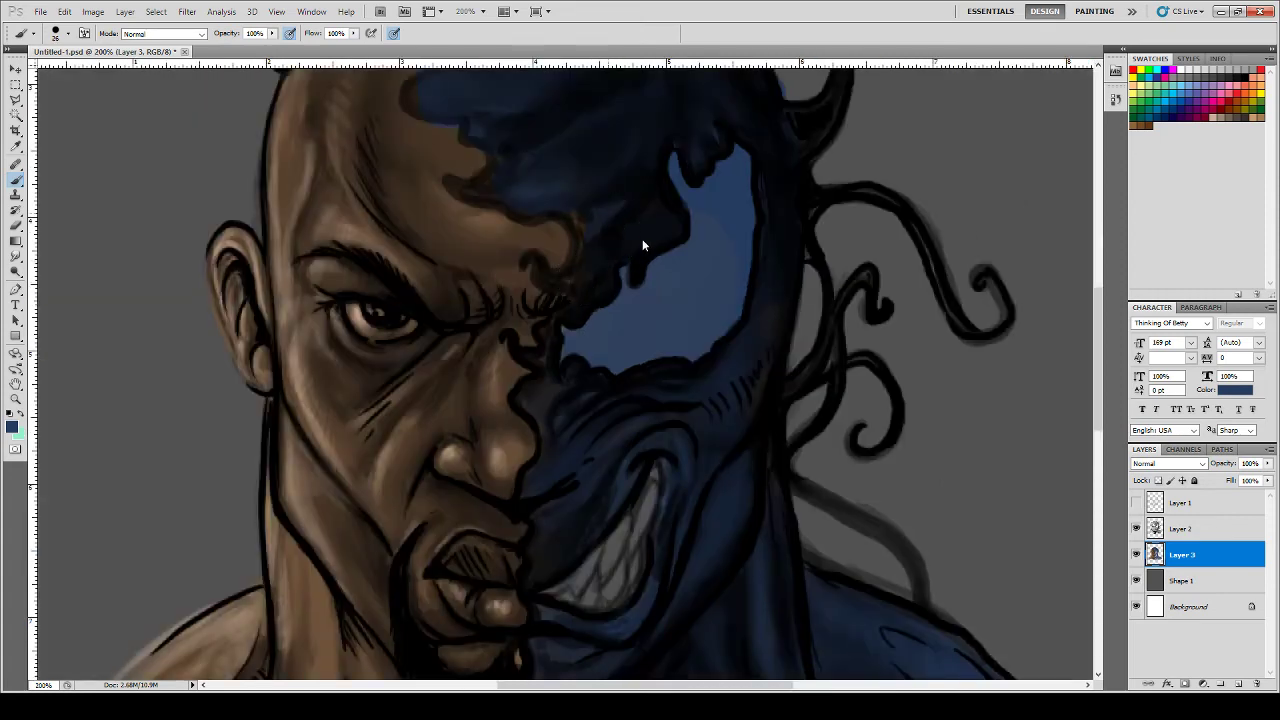
pyautogui.moveTo(598, 218)
pyautogui.mouseDown()
pyautogui.moveTo(592, 270)
pyautogui.moveTo(571, 283)
pyautogui.moveTo(569, 320)
pyautogui.mouseUp()
pyautogui.moveTo(571, 213); pyautogui.dragTo(581, 202)
# - Blend the blue paint along the boundary between skin and symbiote with the Smudge tool at 46% strength
pyautogui.click(16, 256)
pyautogui.moveTo(454, 124)
pyautogui.mouseDown()
pyautogui.moveTo(532, 206)
pyautogui.moveTo(563, 191)
pyautogui.moveTo(512, 194)
pyautogui.moveTo(574, 210)
pyautogui.moveTo(588, 232)
pyautogui.moveTo(557, 290)
pyautogui.moveTo(567, 294)
pyautogui.moveTo(550, 369)
pyautogui.moveTo(550, 296)
pyautogui.moveTo(566, 400)
pyautogui.moveTo(545, 431)
pyautogui.moveTo(530, 409)
pyautogui.moveTo(552, 423)
pyautogui.moveTo(540, 404)
pyautogui.moveTo(551, 438)
pyautogui.moveTo(532, 492)
pyautogui.moveTo(558, 497)
pyautogui.moveTo(568, 463)
pyautogui.moveTo(555, 525)
pyautogui.mouseUp()
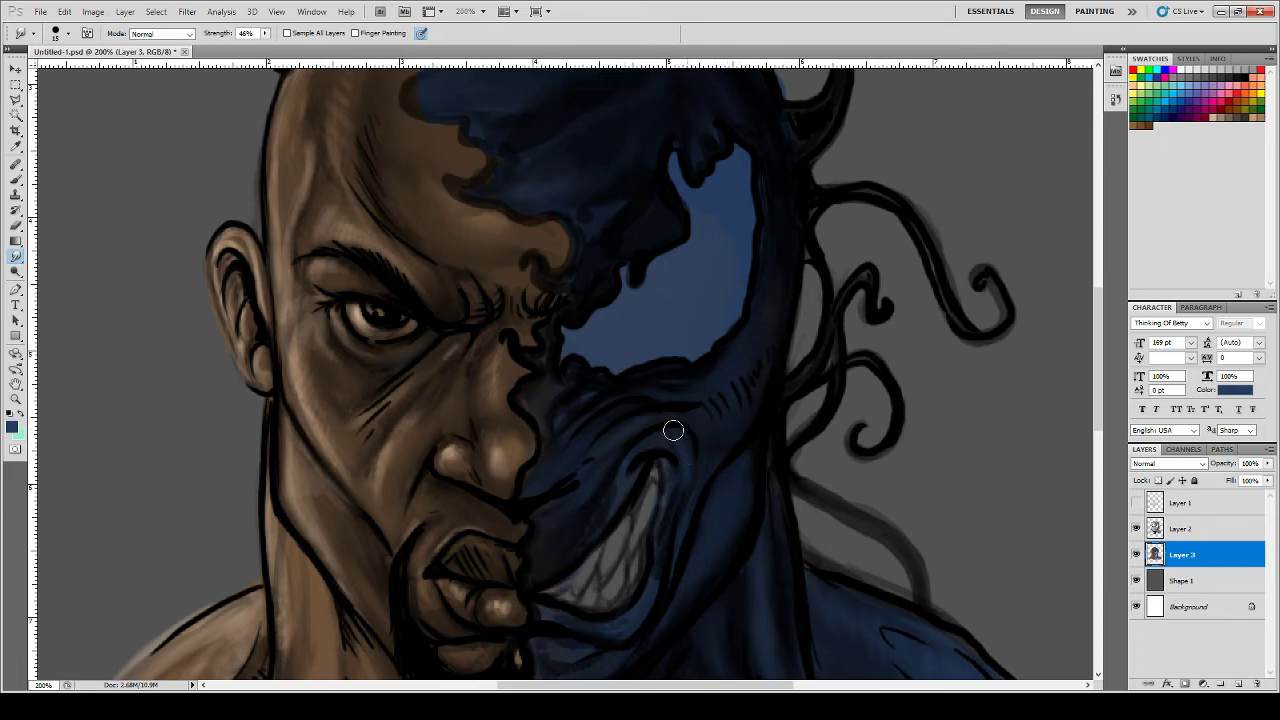
pyautogui.moveTo(555, 500); pyautogui.dragTo(551, 515)
pyautogui.moveTo(1098, 333)
pyautogui.mouseDown()
pyautogui.moveTo(1063, 275)
pyautogui.moveTo(1065, 250)
pyautogui.mouseUp()
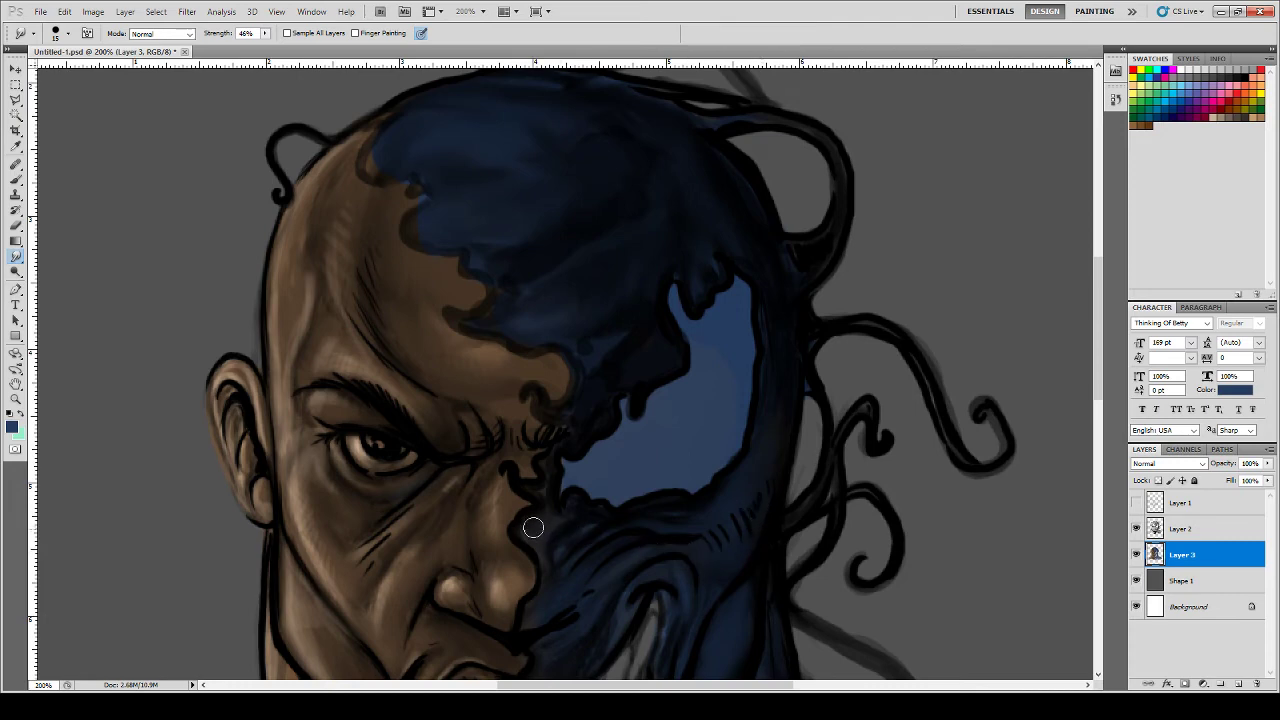
pyautogui.moveTo(1097, 357); pyautogui.dragTo(1100, 409)
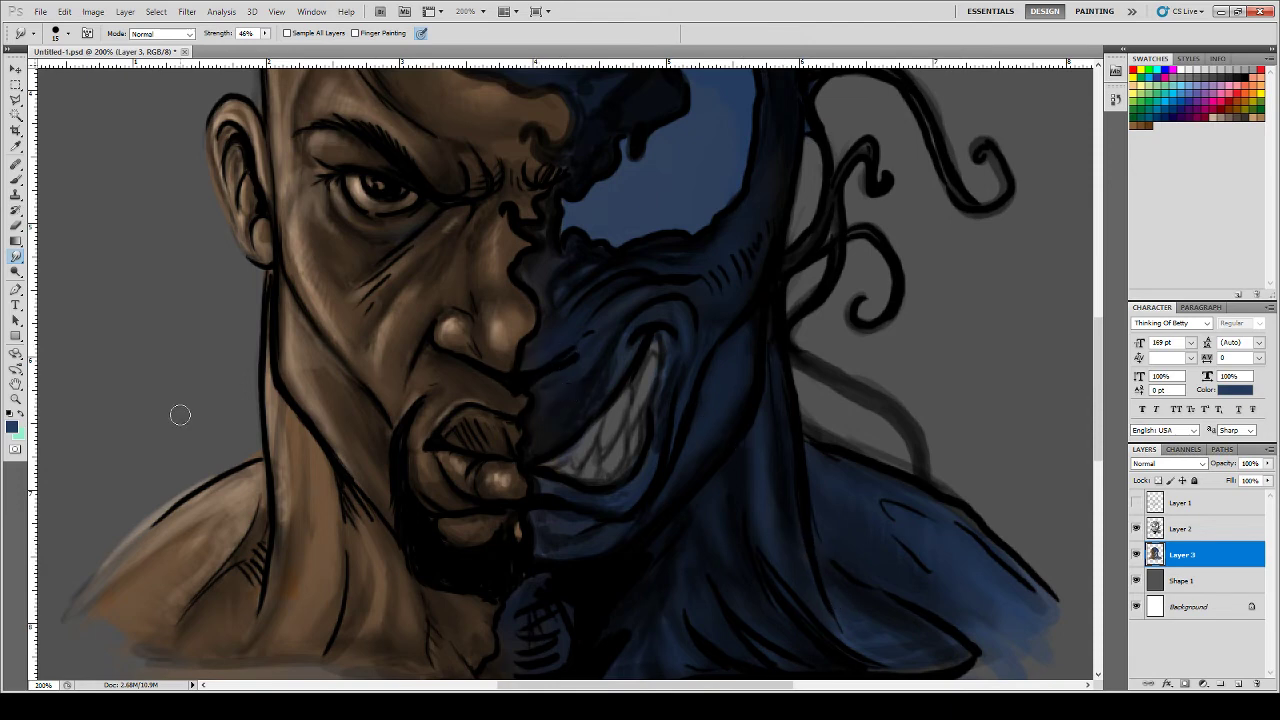
# - Highlight the symbiote's cheek, neck and shoulder in a lighter greyish blue with a 15 px brush at 71% opacity
pyautogui.click(12, 429)
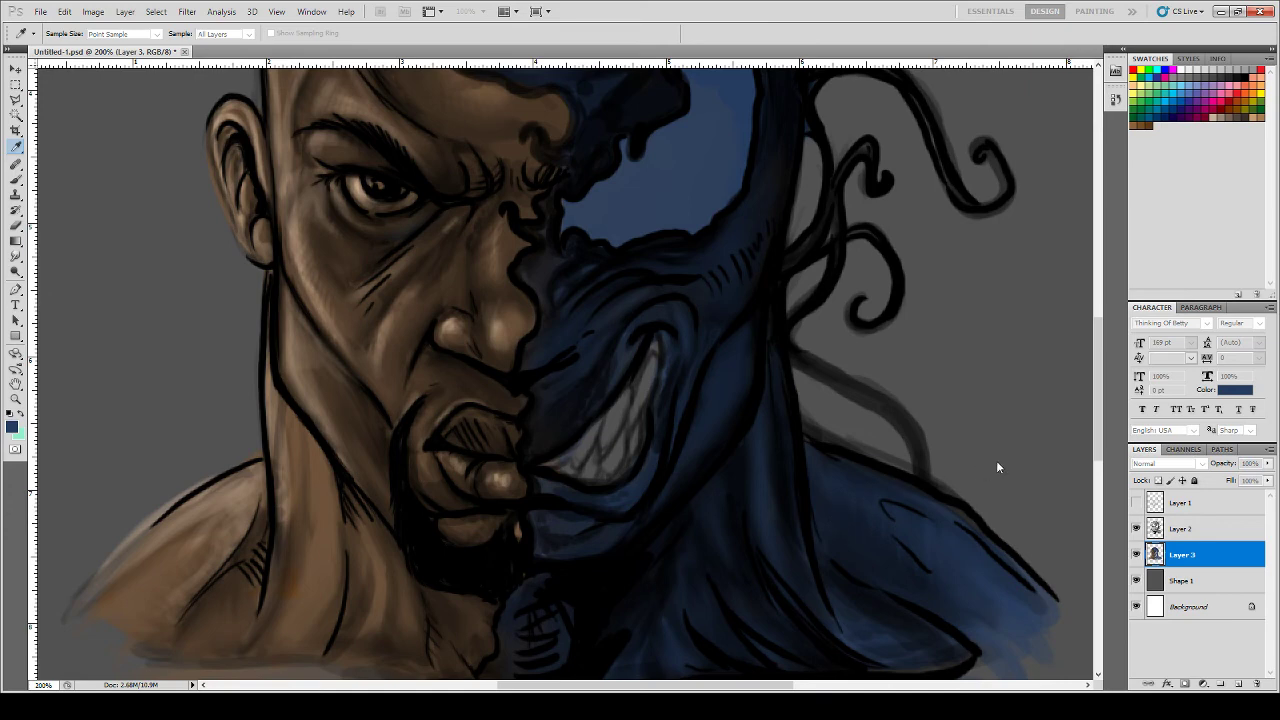
pyautogui.press('Return')
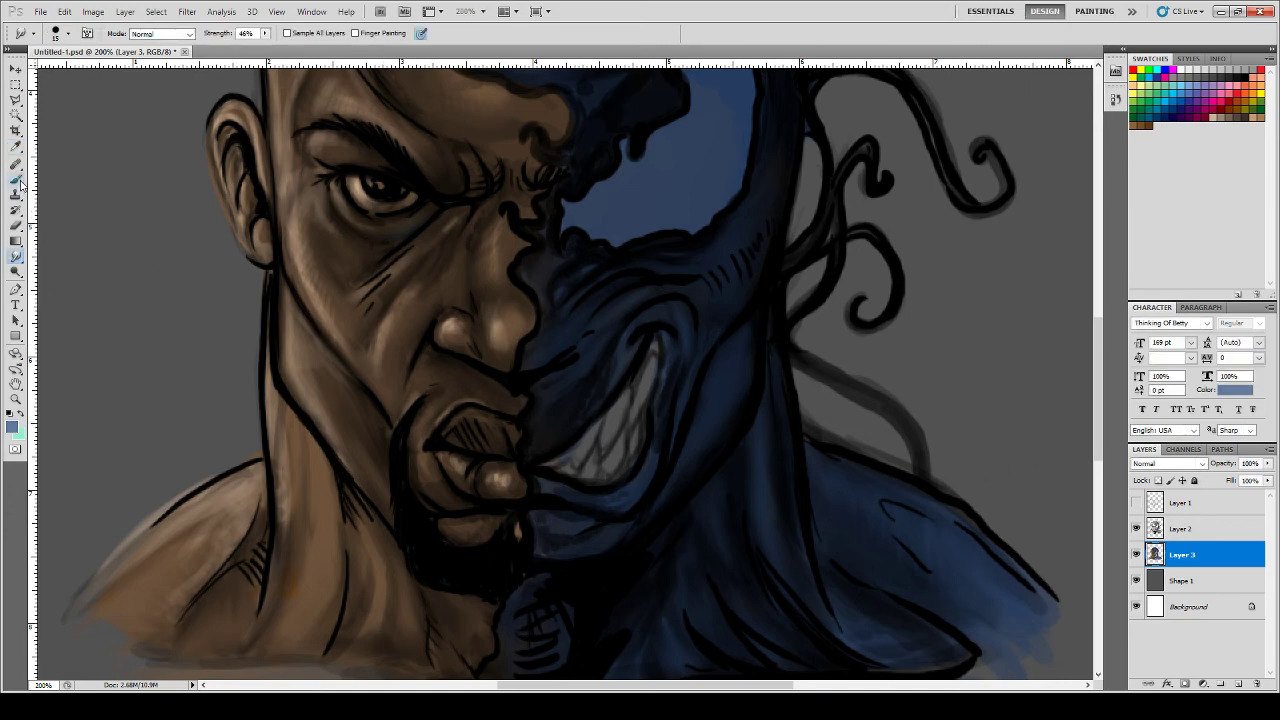
pyautogui.click(17, 180)
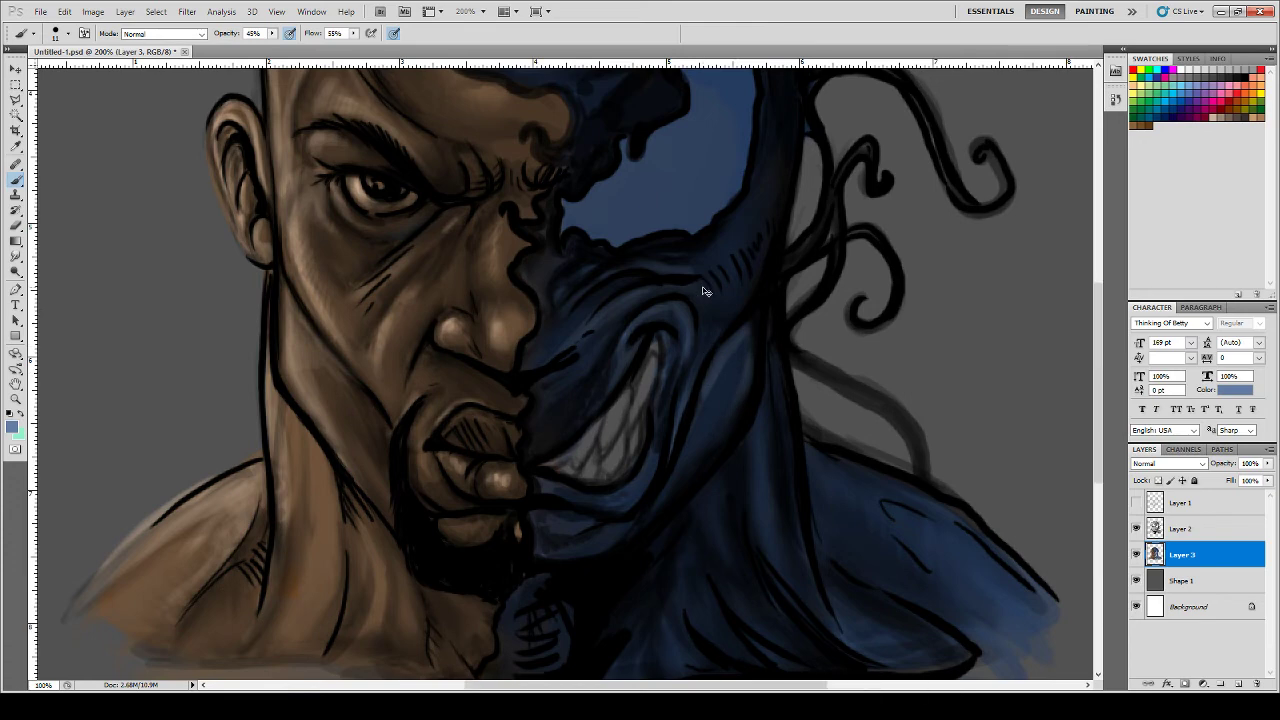
pyautogui.hotkey('ctrl', '-')
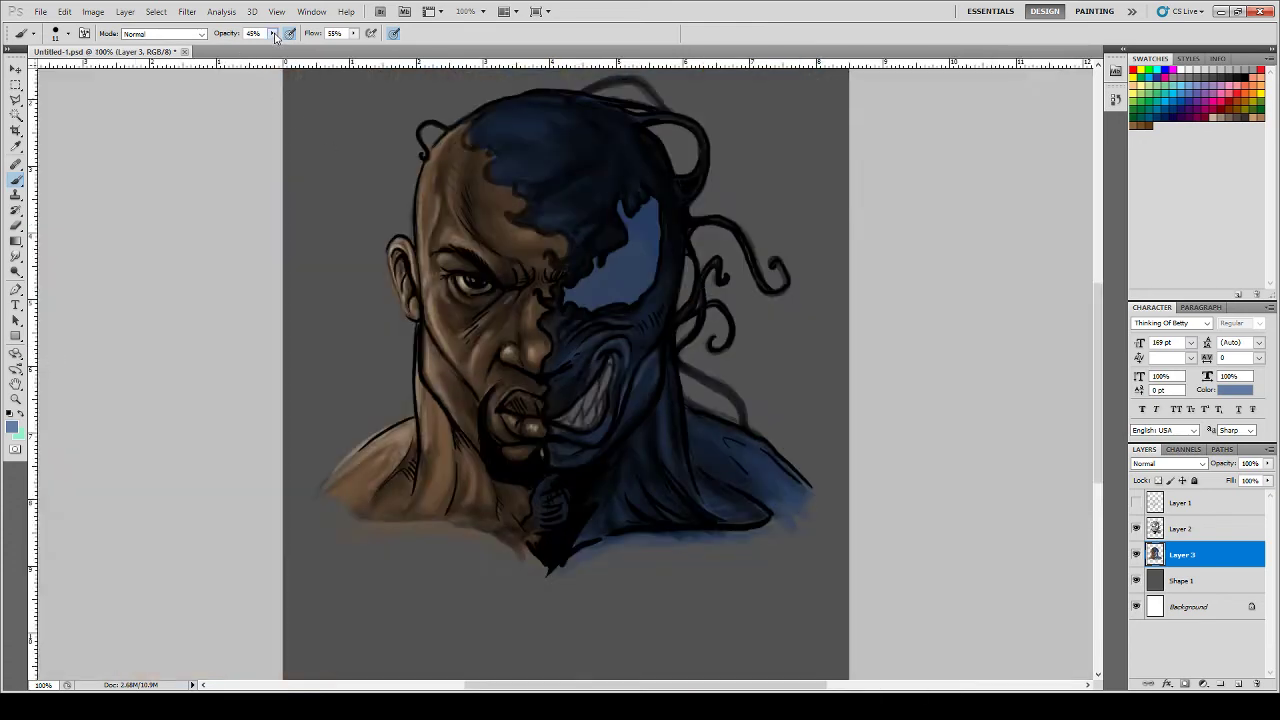
pyautogui.press('7')
pyautogui.press('1')
pyautogui.hotkey('ctrl', '+')
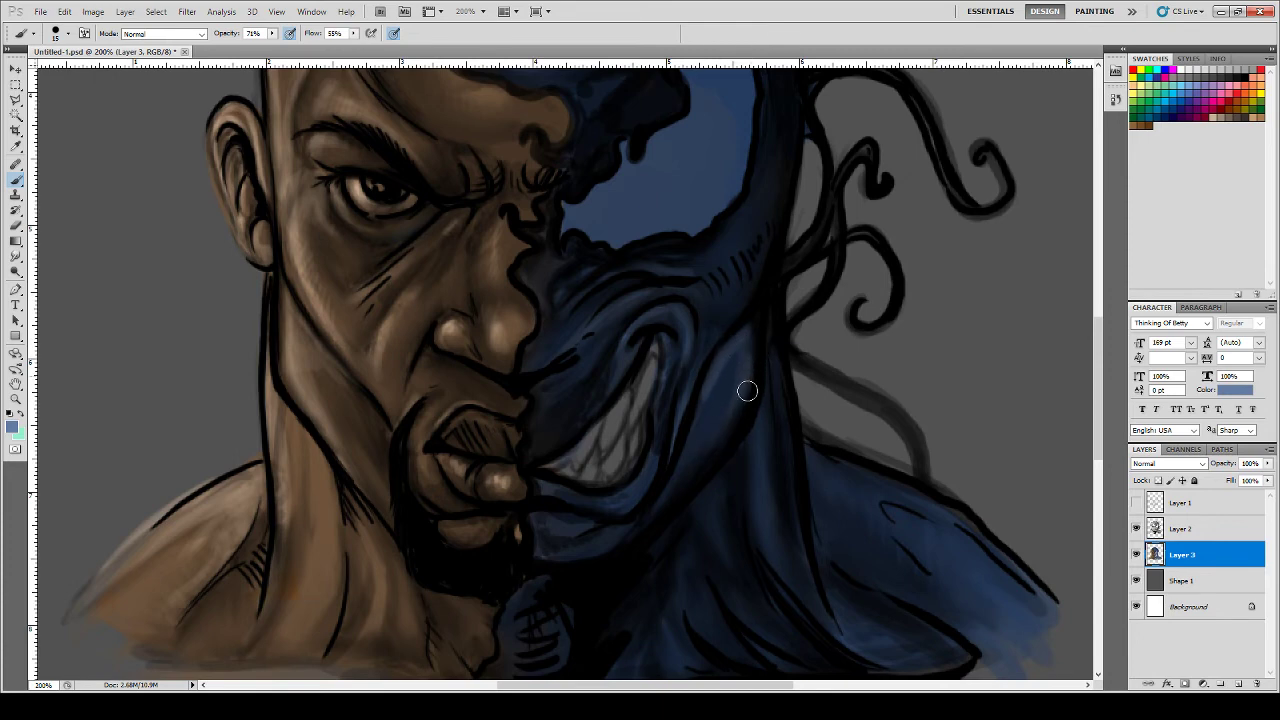
pyautogui.moveTo(695, 420); pyautogui.dragTo(682, 472)
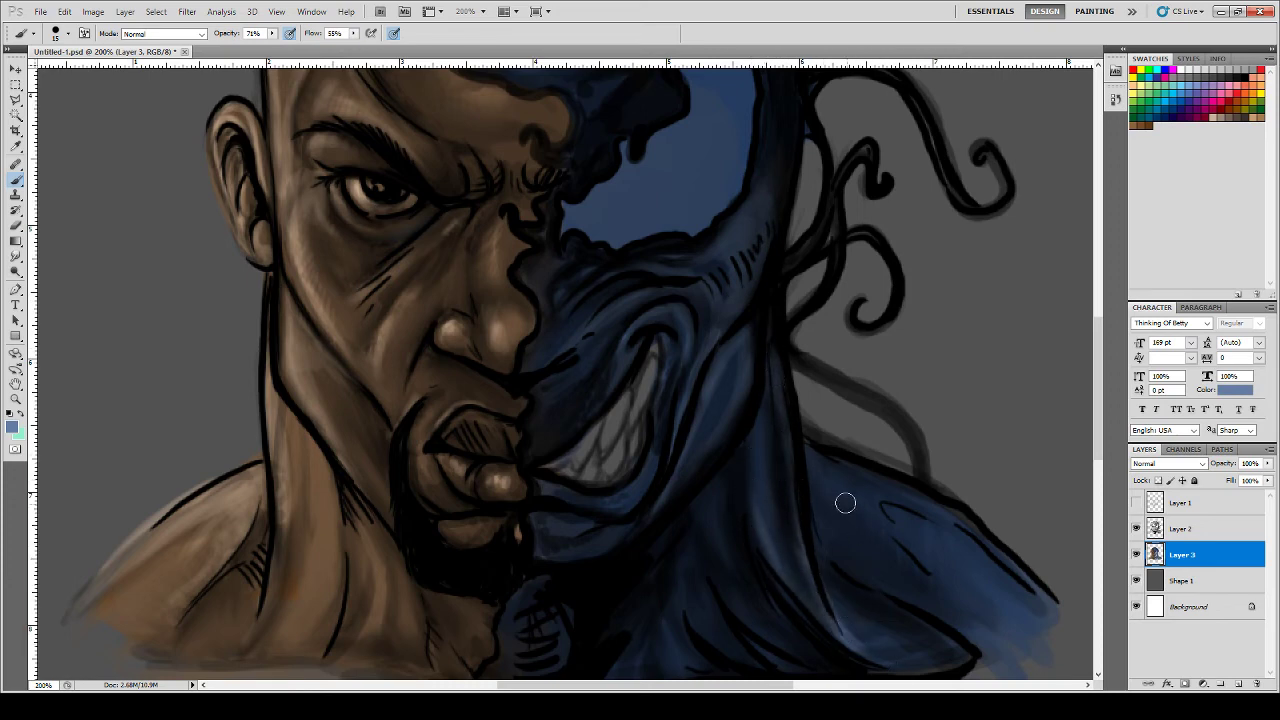
pyautogui.moveTo(815, 457)
pyautogui.mouseDown()
pyautogui.moveTo(825, 528)
pyautogui.moveTo(822, 471)
pyautogui.moveTo(860, 501)
pyautogui.moveTo(862, 478)
pyautogui.moveTo(978, 537)
pyautogui.moveTo(917, 510)
pyautogui.moveTo(1040, 603)
pyautogui.mouseUp()
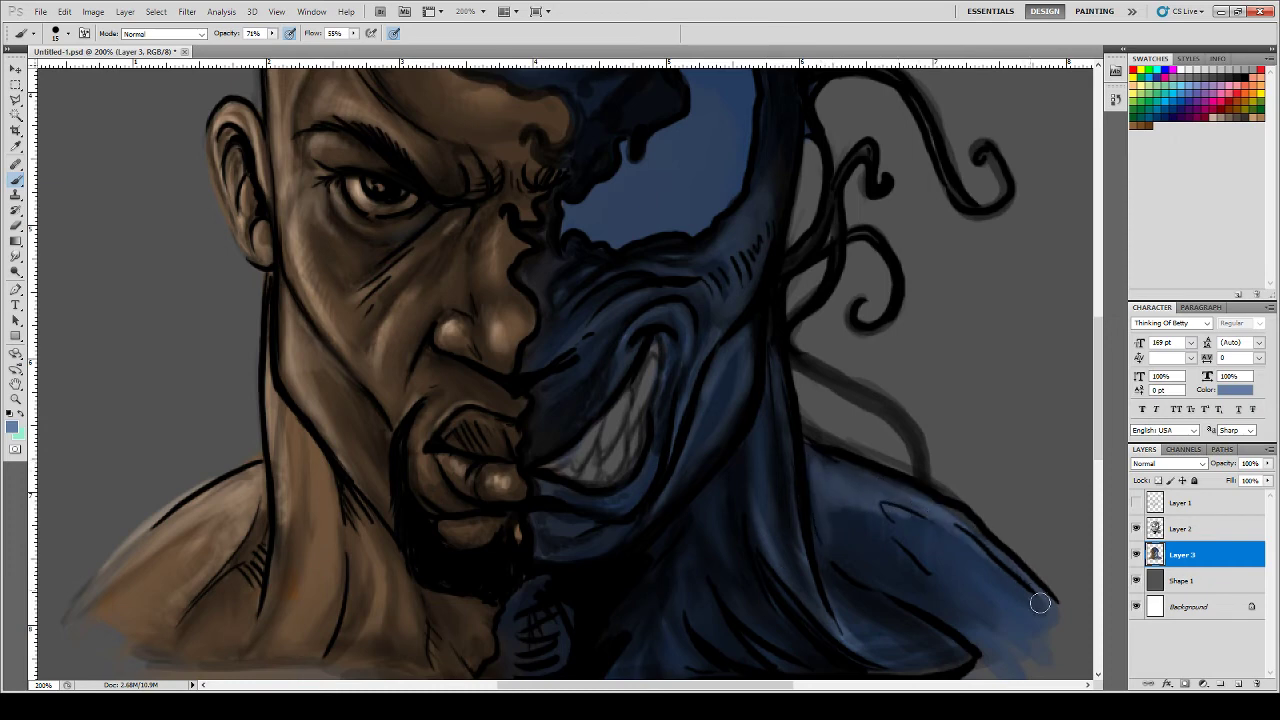
pyautogui.moveTo(903, 552)
pyautogui.mouseDown()
pyautogui.moveTo(968, 628)
pyautogui.moveTo(931, 574)
pyautogui.mouseUp()
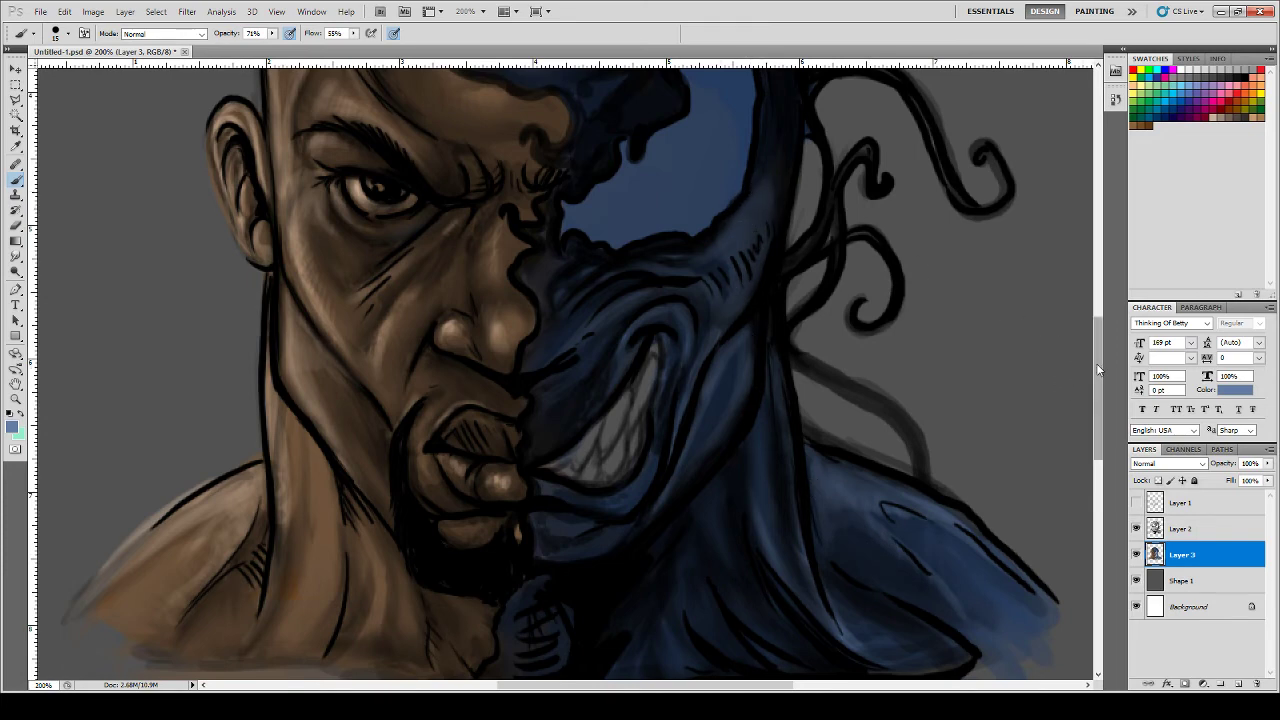
# - Highlight the symbiote's forehead near the skin boundary and tint its teeth with the same greyish blue
pyautogui.moveTo(1097, 365)
pyautogui.mouseDown()
pyautogui.moveTo(1095, 317)
pyautogui.moveTo(1028, 291)
pyautogui.mouseUp()
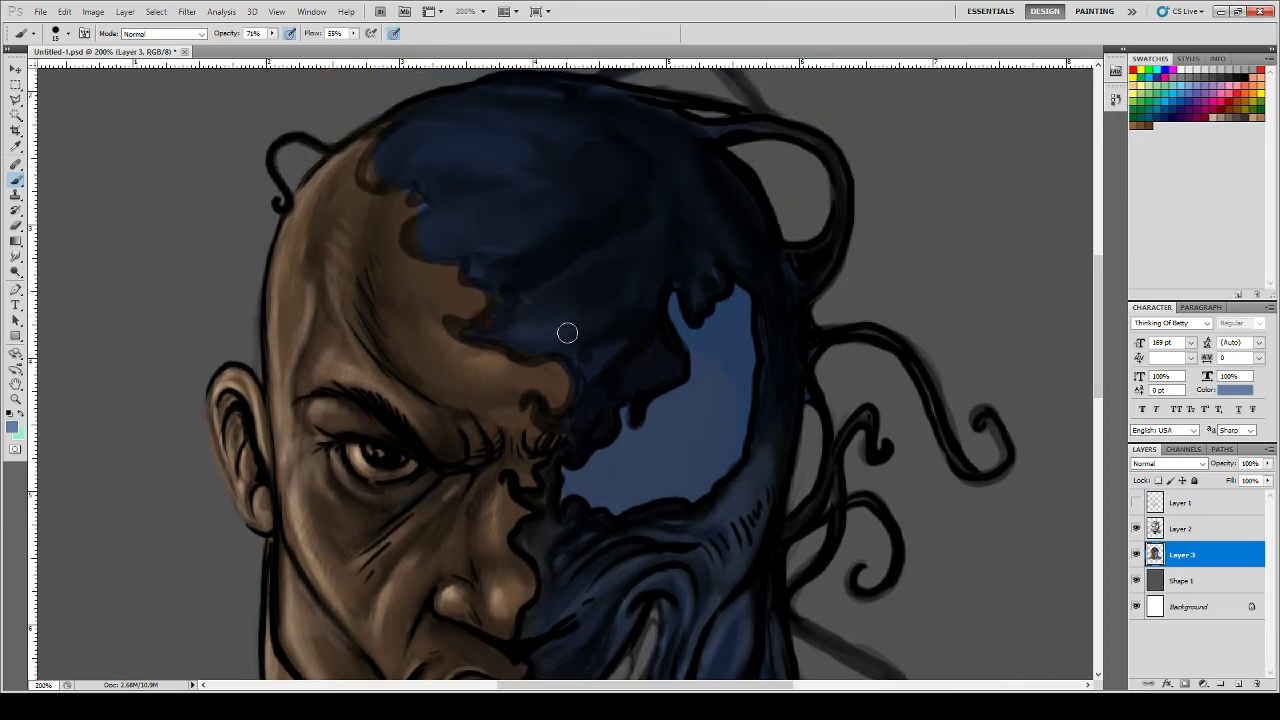
pyautogui.moveTo(553, 333)
pyautogui.mouseDown()
pyautogui.moveTo(531, 346)
pyautogui.moveTo(520, 331)
pyautogui.moveTo(546, 328)
pyautogui.mouseUp()
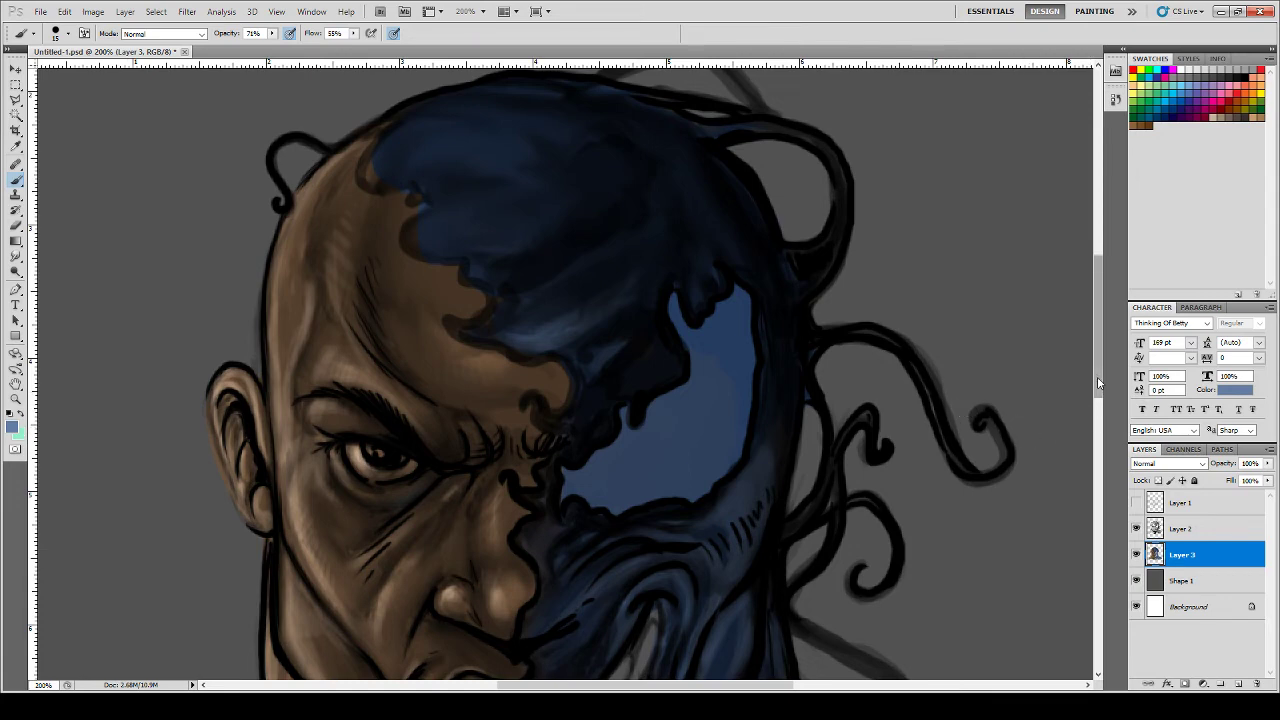
pyautogui.moveTo(1098, 382); pyautogui.dragTo(1100, 414)
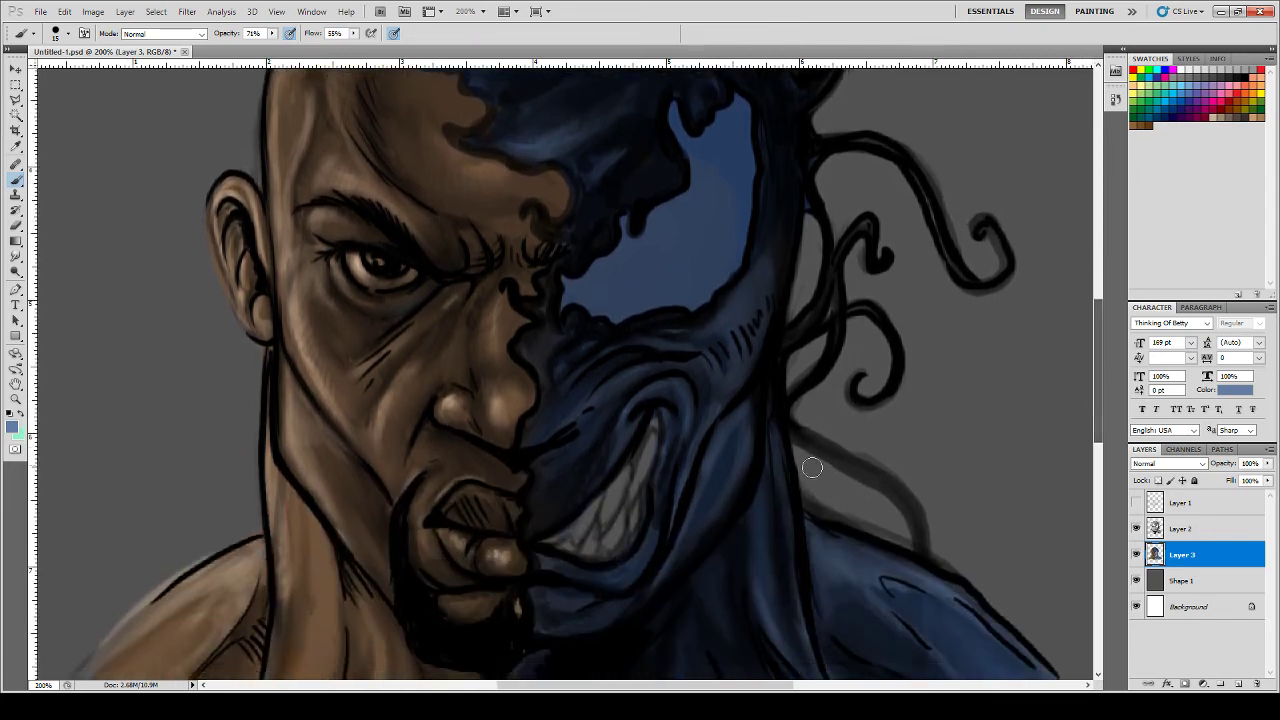
pyautogui.moveTo(620, 490)
pyautogui.mouseDown()
pyautogui.moveTo(547, 540)
pyautogui.moveTo(591, 547)
pyautogui.moveTo(610, 521)
pyautogui.moveTo(619, 545)
pyautogui.moveTo(631, 527)
pyautogui.moveTo(616, 490)
pyautogui.moveTo(655, 425)
pyautogui.moveTo(619, 546)
pyautogui.moveTo(572, 542)
pyautogui.moveTo(606, 523)
pyautogui.moveTo(647, 441)
pyautogui.mouseUp()
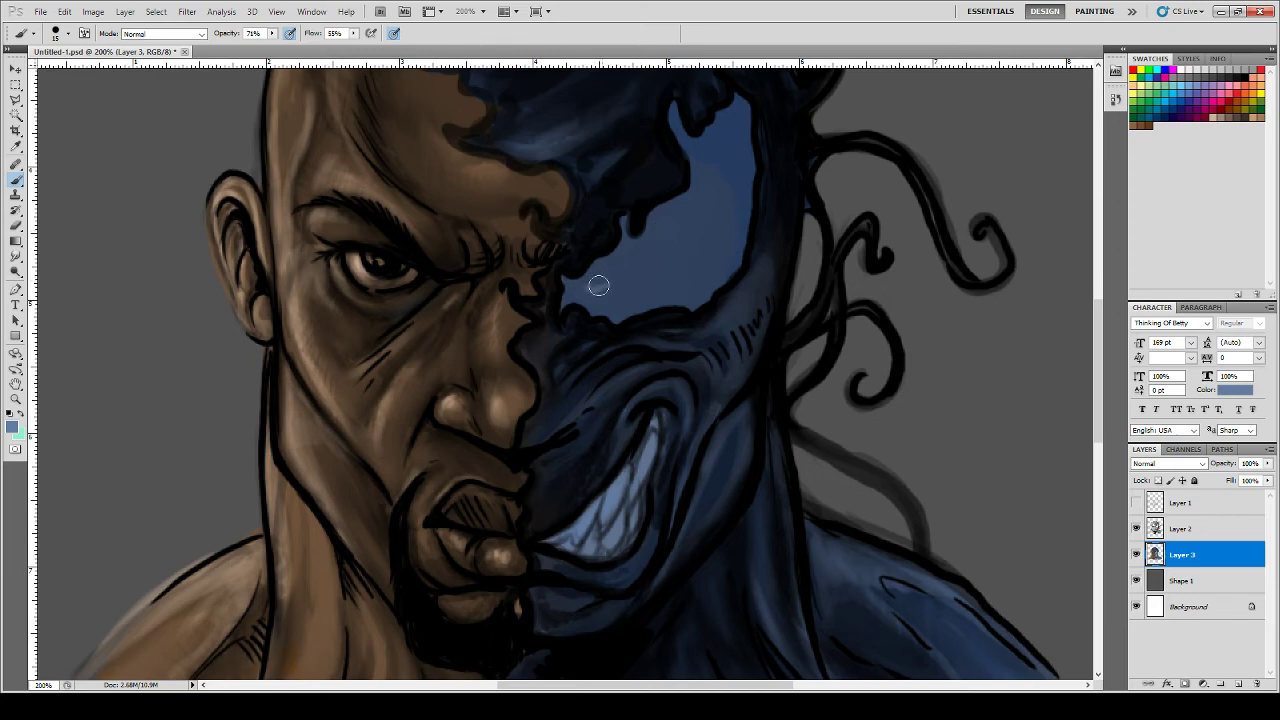
# - Paint lighter blue streaks across the inner corner and lower edge of the symbiote's eye patch, reducing the brush size for finer strokes
pyautogui.moveTo(590, 286)
pyautogui.mouseDown()
pyautogui.moveTo(635, 246)
pyautogui.moveTo(592, 277)
pyautogui.moveTo(668, 240)
pyautogui.moveTo(611, 266)
pyautogui.moveTo(647, 236)
pyautogui.mouseUp()
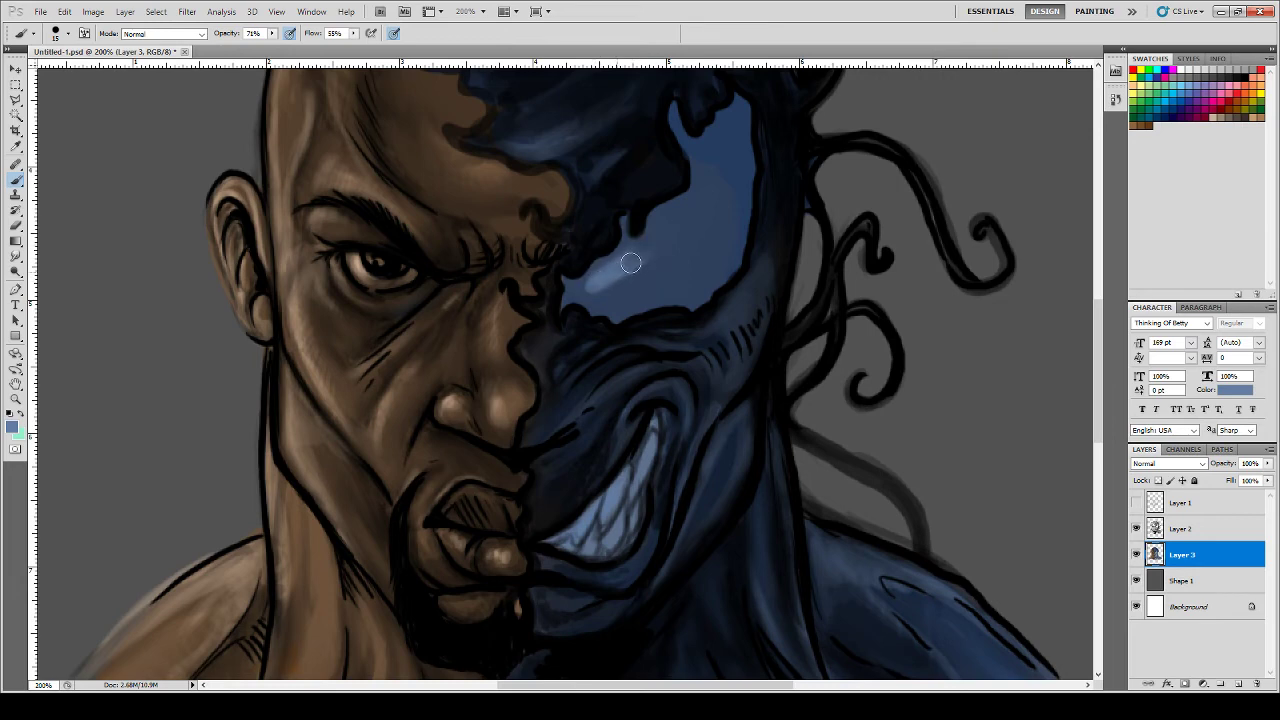
pyautogui.moveTo(616, 276); pyautogui.dragTo(671, 238)
pyautogui.moveTo(616, 276)
pyautogui.mouseDown()
pyautogui.moveTo(649, 249)
pyautogui.moveTo(660, 287)
pyautogui.mouseUp()
pyautogui.moveTo(590, 286)
pyautogui.mouseDown()
pyautogui.moveTo(660, 258)
pyautogui.moveTo(623, 279)
pyautogui.mouseUp()
pyautogui.moveTo(660, 237)
pyautogui.mouseDown()
pyautogui.moveTo(708, 173)
pyautogui.moveTo(681, 205)
pyautogui.moveTo(701, 181)
pyautogui.mouseUp()
pyautogui.moveTo(656, 224); pyautogui.dragTo(692, 195)
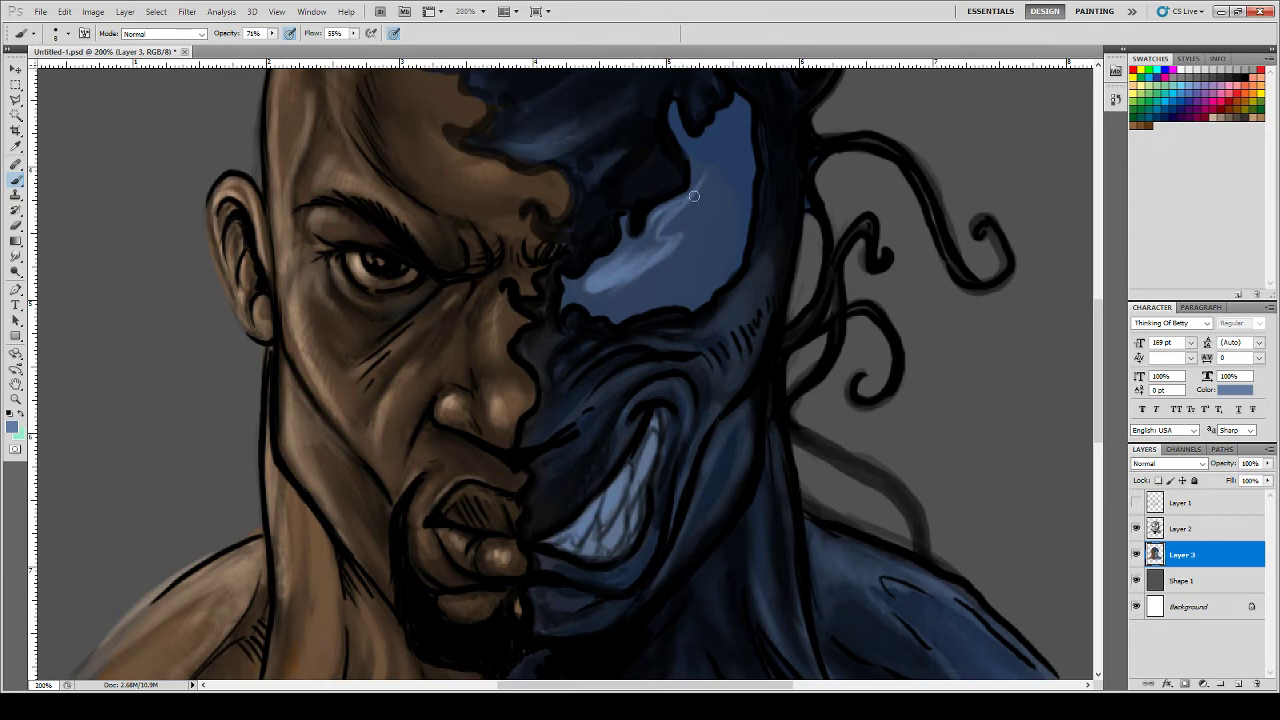
pyautogui.moveTo(694, 197)
pyautogui.mouseDown()
pyautogui.moveTo(668, 216)
pyautogui.moveTo(666, 247)
pyautogui.moveTo(624, 269)
pyautogui.mouseUp()
pyautogui.moveTo(600, 304); pyautogui.dragTo(638, 304)
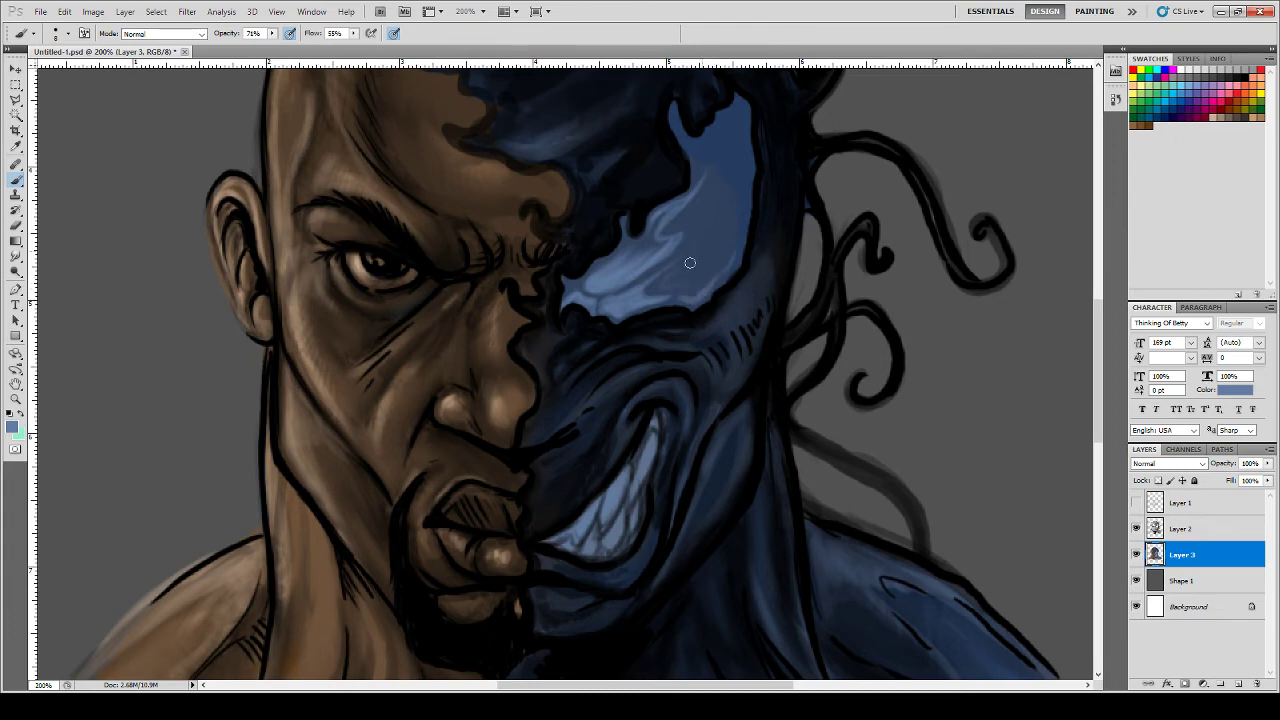
# - Extend the lighter blue streaks over the outer side and upper tip of the symbiote's eye patch
pyautogui.moveTo(682, 284); pyautogui.dragTo(735, 237)
pyautogui.moveTo(740, 196); pyautogui.dragTo(696, 236)
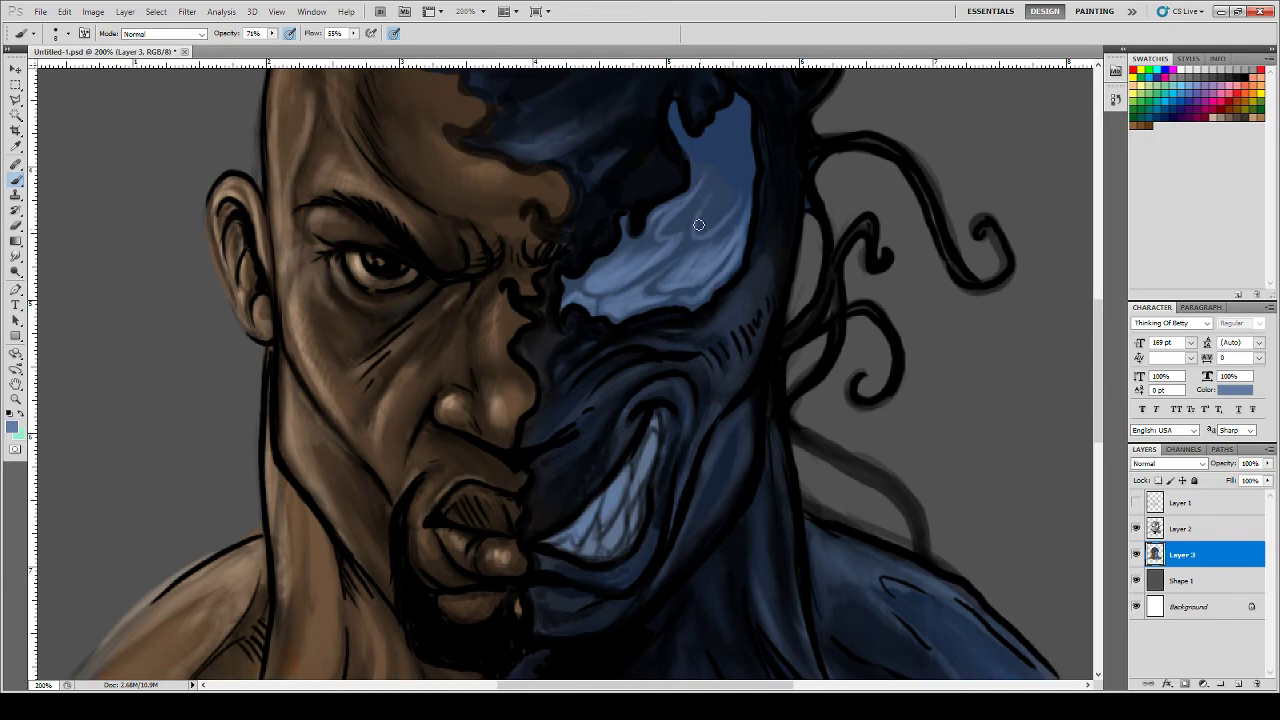
pyautogui.moveTo(745, 178)
pyautogui.mouseDown()
pyautogui.moveTo(724, 216)
pyautogui.moveTo(739, 198)
pyautogui.mouseUp()
pyautogui.moveTo(750, 144); pyautogui.dragTo(742, 174)
pyautogui.moveTo(748, 122); pyautogui.dragTo(749, 168)
pyautogui.moveTo(715, 208)
pyautogui.mouseDown()
pyautogui.moveTo(738, 171)
pyautogui.moveTo(732, 196)
pyautogui.moveTo(743, 148)
pyautogui.moveTo(719, 216)
pyautogui.moveTo(731, 180)
pyautogui.mouseUp()
pyautogui.moveTo(716, 246); pyautogui.dragTo(745, 173)
pyautogui.moveTo(702, 263); pyautogui.dragTo(747, 176)
pyautogui.moveTo(673, 229)
pyautogui.mouseDown()
pyautogui.moveTo(680, 226)
pyautogui.moveTo(706, 185)
pyautogui.moveTo(672, 229)
pyautogui.moveTo(725, 129)
pyautogui.moveTo(697, 138)
pyautogui.moveTo(695, 163)
pyautogui.moveTo(672, 124)
pyautogui.moveTo(682, 141)
pyautogui.moveTo(674, 96)
pyautogui.moveTo(720, 159)
pyautogui.moveTo(728, 126)
pyautogui.moveTo(740, 148)
pyautogui.moveTo(740, 102)
pyautogui.moveTo(745, 136)
pyautogui.moveTo(739, 97)
pyautogui.moveTo(705, 133)
pyautogui.moveTo(723, 140)
pyautogui.moveTo(700, 209)
pyautogui.moveTo(715, 162)
pyautogui.moveTo(703, 166)
pyautogui.moveTo(705, 153)
pyautogui.moveTo(689, 203)
pyautogui.mouseUp()
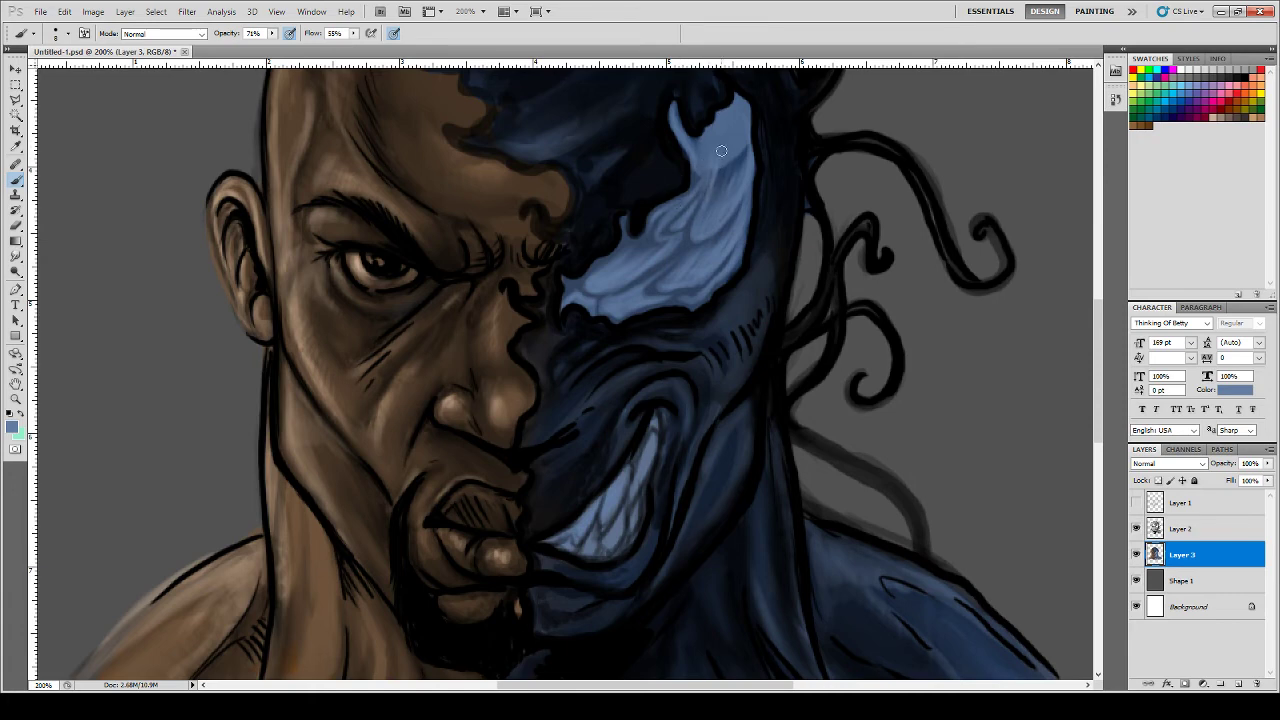
pyautogui.moveTo(722, 151)
pyautogui.mouseDown()
pyautogui.moveTo(709, 197)
pyautogui.moveTo(712, 144)
pyautogui.moveTo(720, 165)
pyautogui.moveTo(730, 159)
pyautogui.moveTo(737, 121)
pyautogui.mouseUp()
# - Highlight the symbiote's teeth with a pale blue colour
pyautogui.press('i')
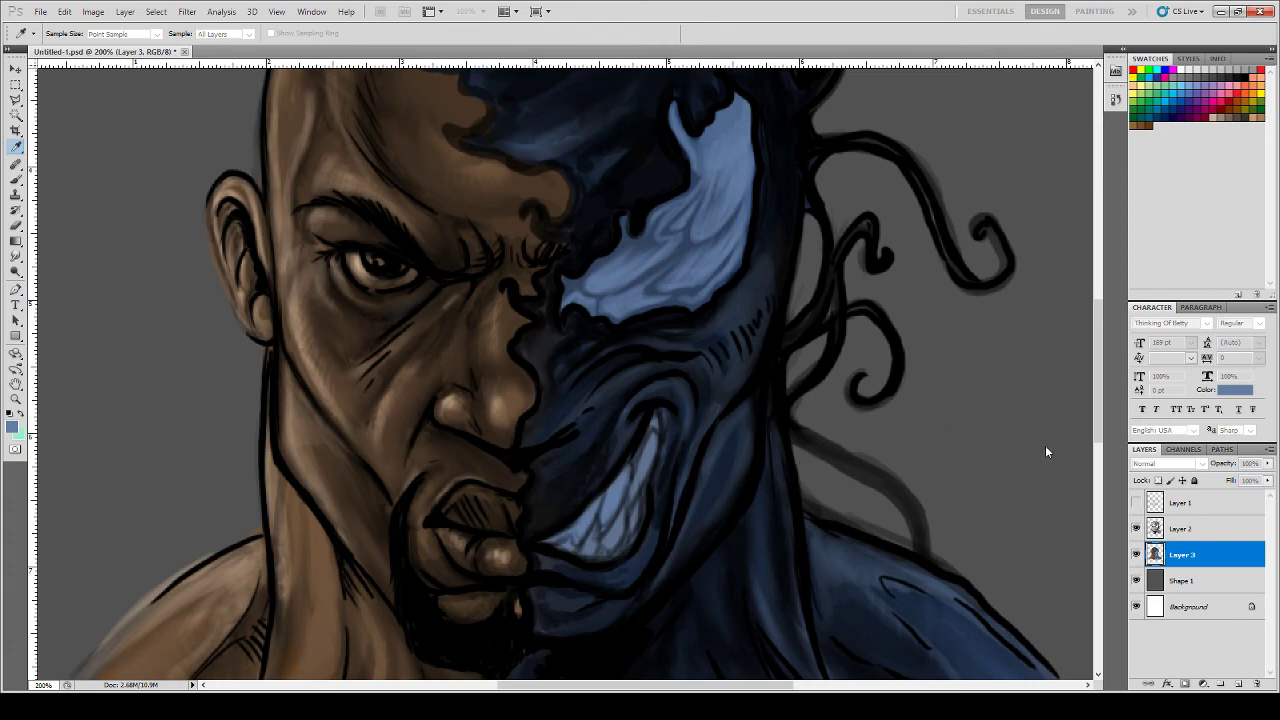
pyautogui.press('b')
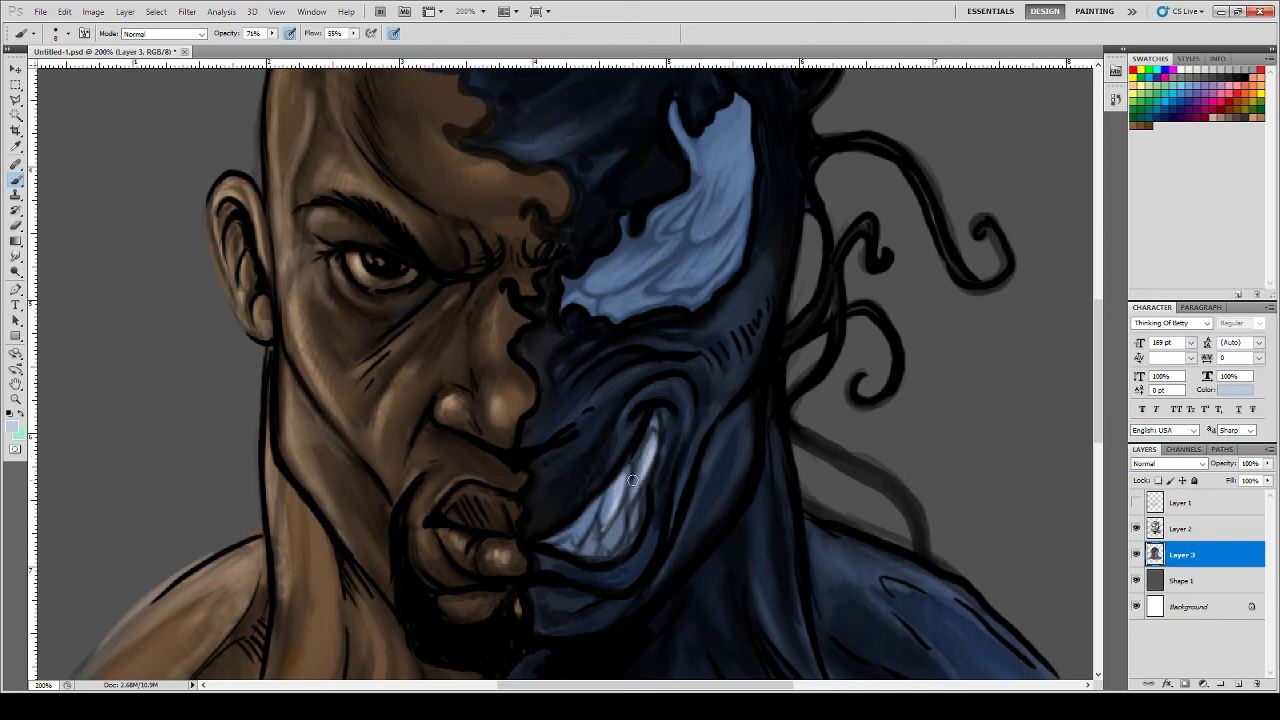
pyautogui.moveTo(633, 480)
pyautogui.mouseDown()
pyautogui.moveTo(630, 536)
pyautogui.moveTo(587, 554)
pyautogui.moveTo(590, 514)
pyautogui.moveTo(577, 540)
pyautogui.moveTo(601, 537)
pyautogui.mouseUp()
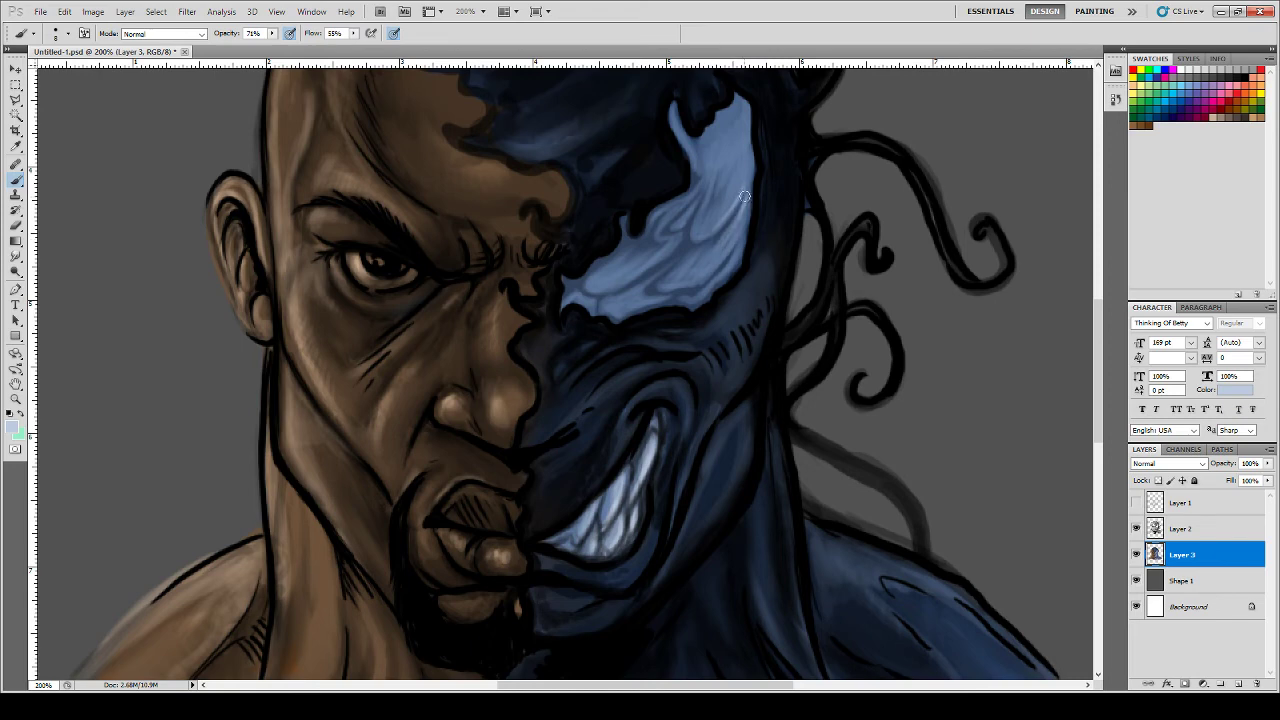
# - Add pale blue highlight streaks along the outer and lower edges of the symbiote's eye patch
pyautogui.moveTo(748, 194); pyautogui.dragTo(731, 260)
pyautogui.moveTo(744, 206)
pyautogui.mouseDown()
pyautogui.moveTo(711, 241)
pyautogui.moveTo(705, 258)
pyautogui.moveTo(741, 225)
pyautogui.moveTo(713, 286)
pyautogui.moveTo(737, 260)
pyautogui.moveTo(704, 302)
pyautogui.mouseUp()
pyautogui.moveTo(670, 287)
pyautogui.mouseDown()
pyautogui.moveTo(743, 213)
pyautogui.moveTo(728, 244)
pyautogui.moveTo(708, 249)
pyautogui.moveTo(728, 221)
pyautogui.moveTo(703, 244)
pyautogui.moveTo(705, 260)
pyautogui.moveTo(735, 236)
pyautogui.moveTo(685, 273)
pyautogui.moveTo(695, 283)
pyautogui.moveTo(676, 272)
pyautogui.moveTo(645, 286)
pyautogui.moveTo(669, 263)
pyautogui.moveTo(635, 289)
pyautogui.mouseUp()
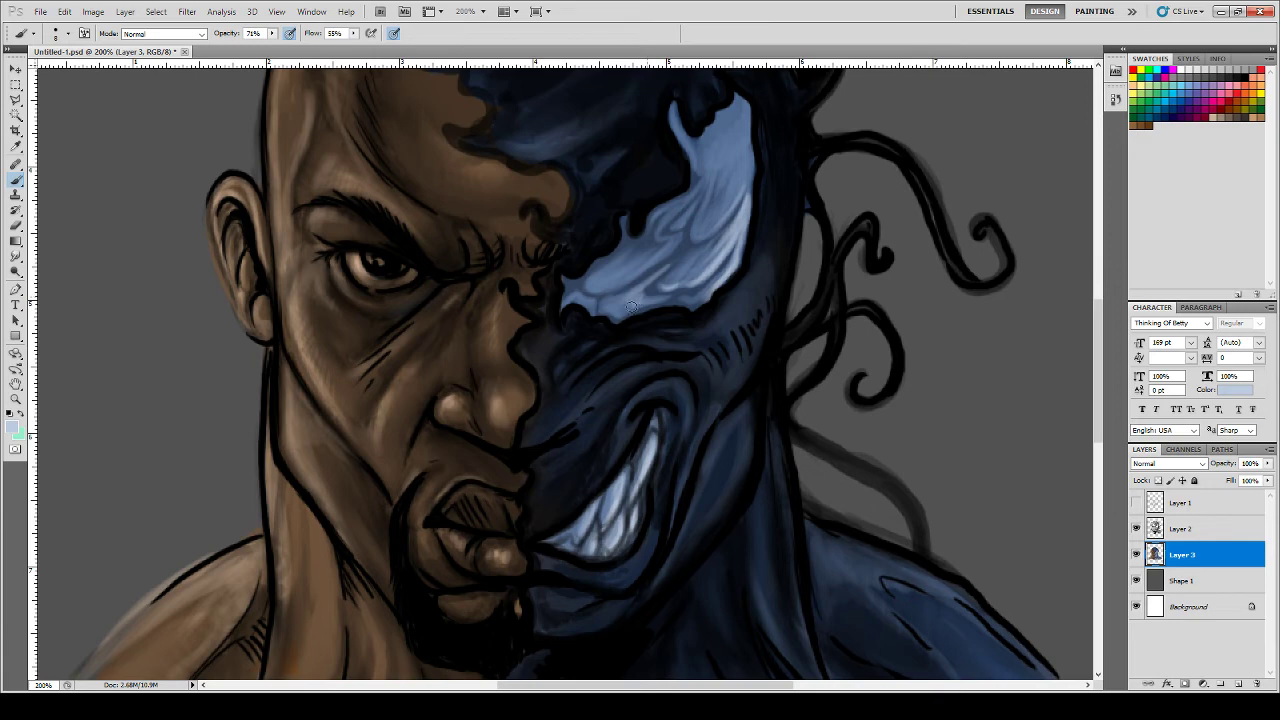
pyautogui.moveTo(645, 300)
pyautogui.mouseDown()
pyautogui.moveTo(662, 294)
pyautogui.moveTo(627, 313)
pyautogui.mouseUp()
pyautogui.moveTo(665, 289)
pyautogui.mouseDown()
pyautogui.moveTo(612, 320)
pyautogui.moveTo(637, 301)
pyautogui.mouseUp()
# - Add pale blue highlight strokes along the inner edge, centre and upper outer side of the symbiote's eye patch
pyautogui.moveTo(670, 237); pyautogui.dragTo(626, 280)
pyautogui.moveTo(689, 194); pyautogui.dragTo(648, 221)
pyautogui.moveTo(656, 214); pyautogui.dragTo(695, 183)
pyautogui.moveTo(649, 219); pyautogui.dragTo(688, 192)
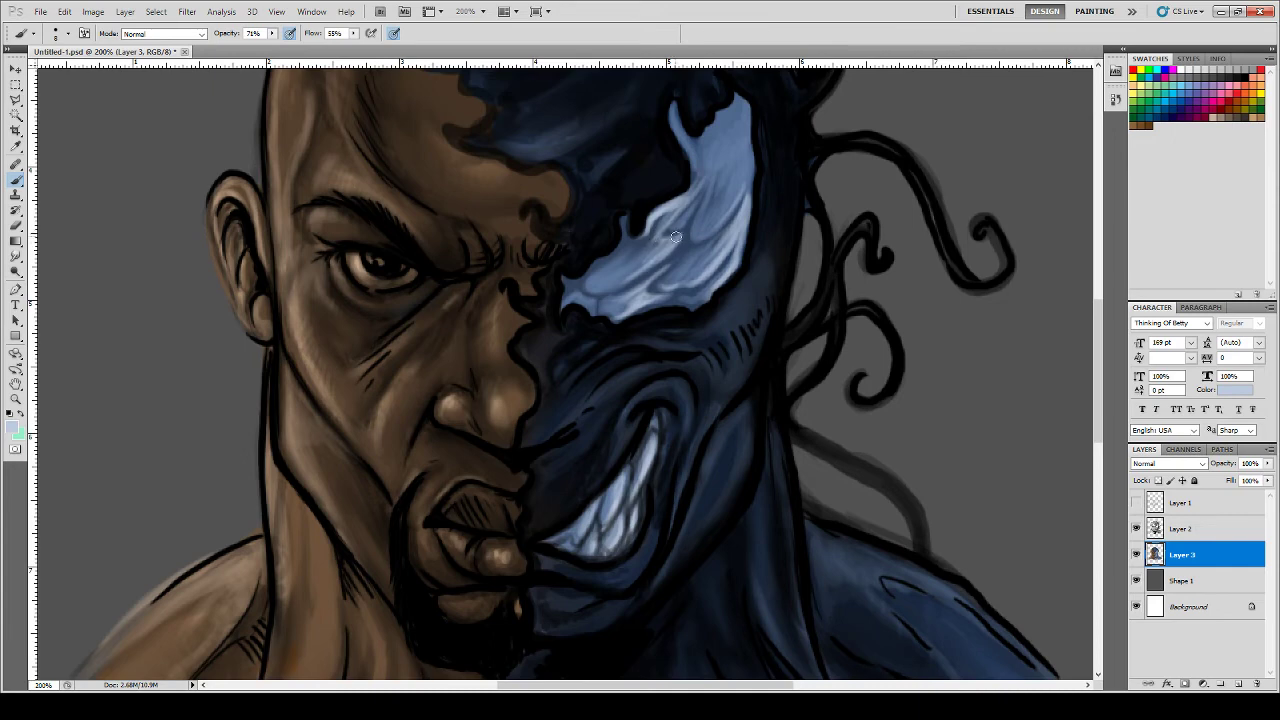
pyautogui.moveTo(665, 253); pyautogui.dragTo(614, 289)
pyautogui.moveTo(735, 151)
pyautogui.mouseDown()
pyautogui.moveTo(690, 241)
pyautogui.moveTo(706, 204)
pyautogui.moveTo(702, 233)
pyautogui.mouseUp()
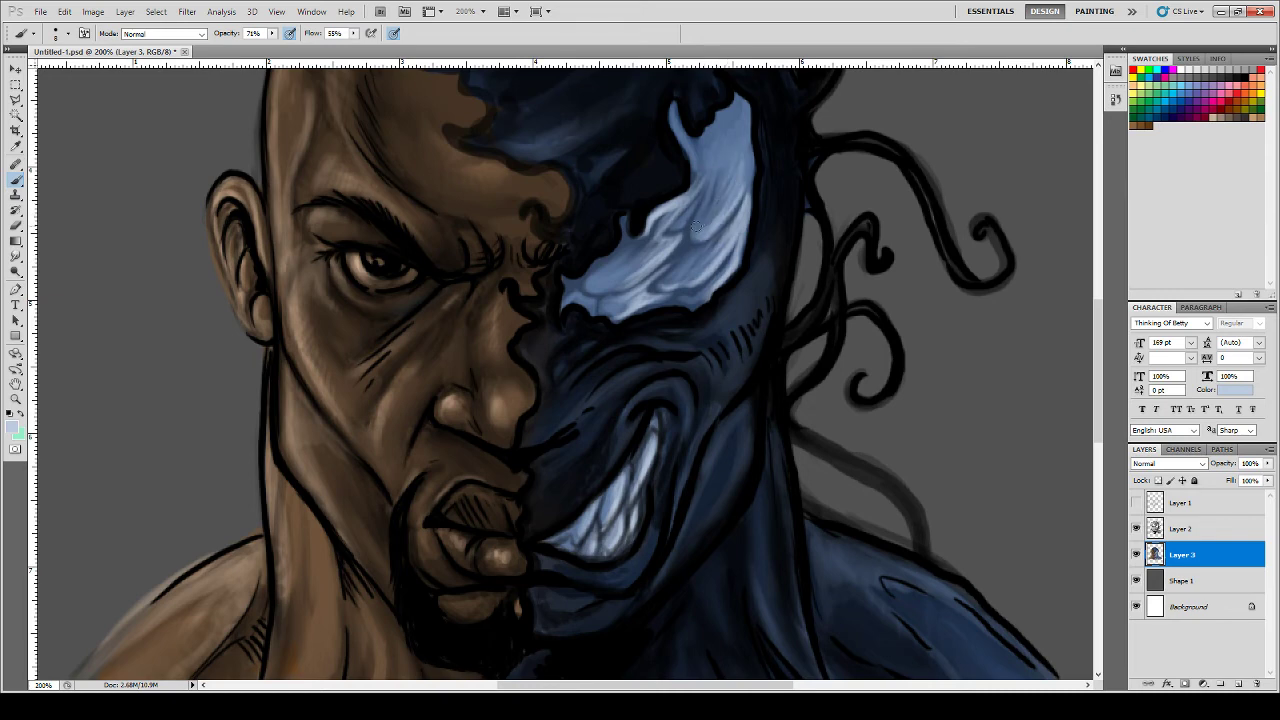
pyautogui.moveTo(734, 158)
pyautogui.mouseDown()
pyautogui.moveTo(710, 214)
pyautogui.moveTo(750, 148)
pyautogui.moveTo(747, 189)
pyautogui.moveTo(753, 174)
pyautogui.moveTo(744, 200)
pyautogui.moveTo(752, 161)
pyautogui.moveTo(706, 226)
pyautogui.moveTo(740, 172)
pyautogui.moveTo(733, 227)
pyautogui.moveTo(746, 192)
pyautogui.moveTo(719, 223)
pyautogui.moveTo(730, 249)
pyautogui.moveTo(751, 211)
pyautogui.moveTo(723, 266)
pyautogui.moveTo(737, 189)
pyautogui.moveTo(707, 246)
pyautogui.moveTo(741, 200)
pyautogui.mouseUp()
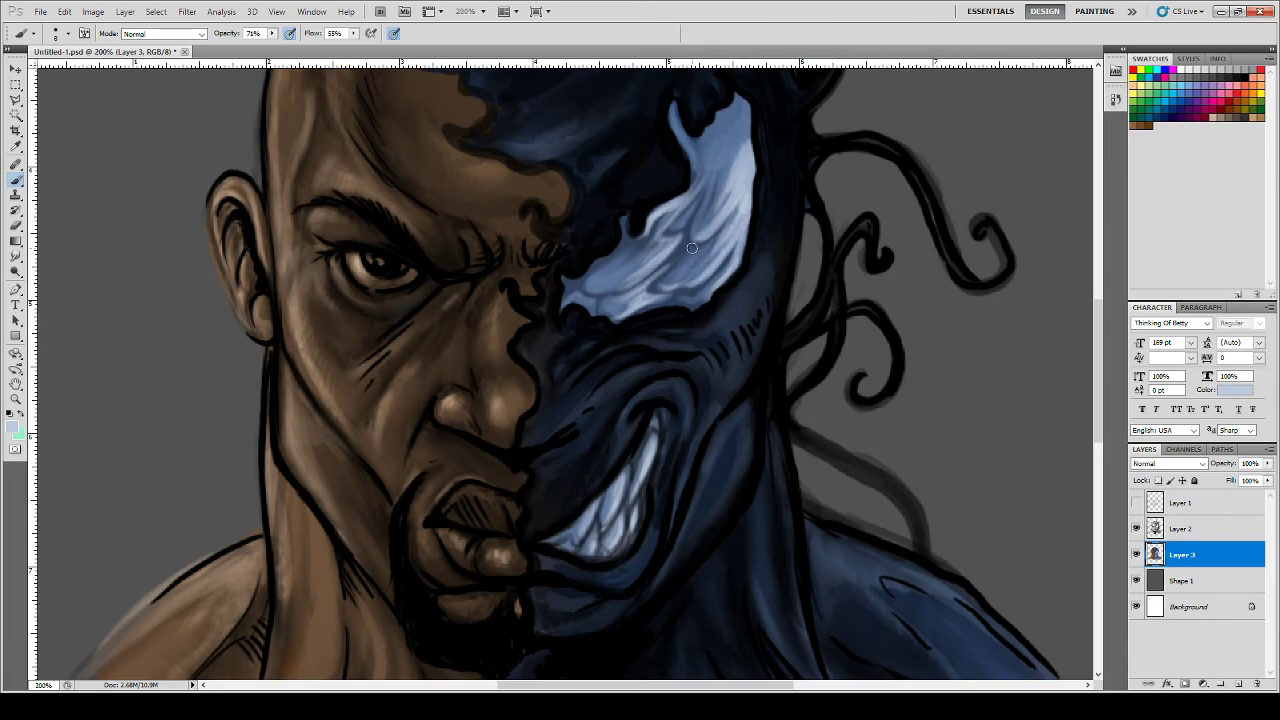
# - Brighten the upper part of the symbiote's eye patch with pale blue, using a larger brush
pyautogui.hotkey('ctrl', '-')
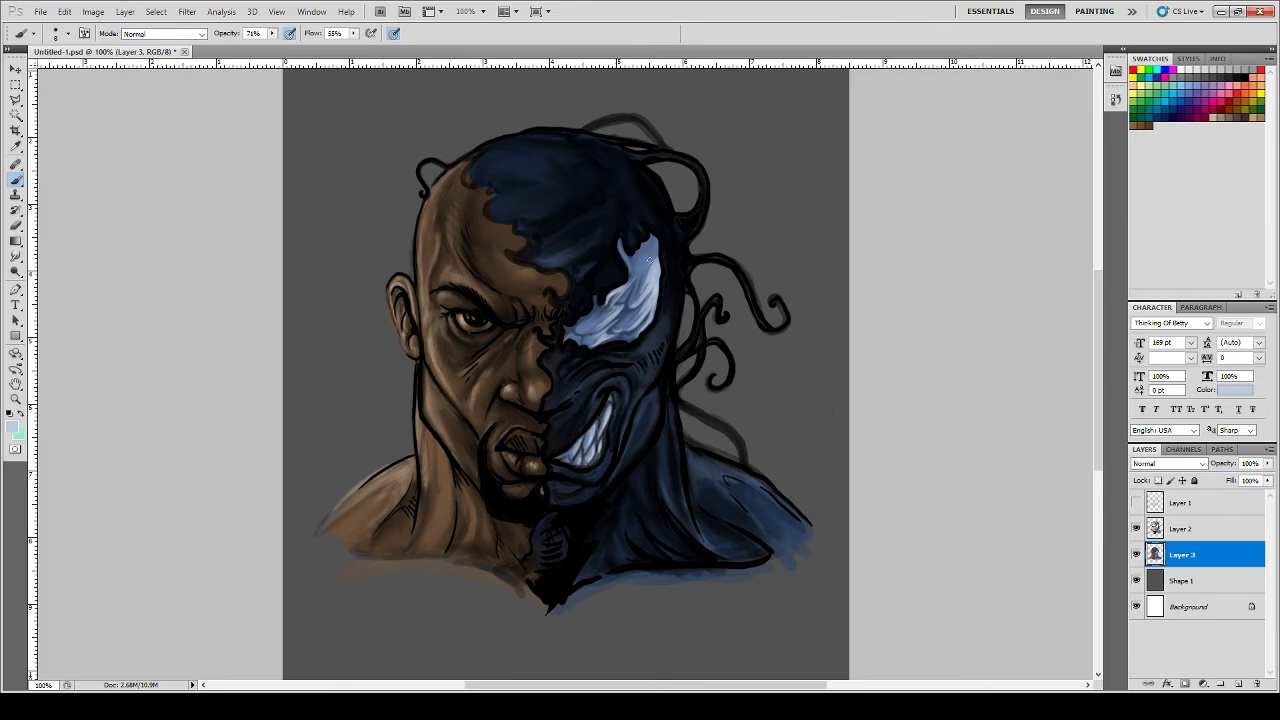
pyautogui.press(']')
pyautogui.press(']')
pyautogui.press(']')
pyautogui.moveTo(647, 231); pyautogui.dragTo(646, 281)
pyautogui.moveTo(651, 237)
pyautogui.mouseDown()
pyautogui.moveTo(640, 282)
pyautogui.moveTo(630, 248)
pyautogui.moveTo(638, 276)
pyautogui.moveTo(620, 274)
pyautogui.moveTo(618, 234)
pyautogui.moveTo(618, 246)
pyautogui.moveTo(652, 232)
pyautogui.moveTo(649, 247)
pyautogui.mouseUp()
# - Blend the pale highlights in the symbiote's eye patch with a 12 px Smudge tool at 46% strength
pyautogui.click(17, 257)
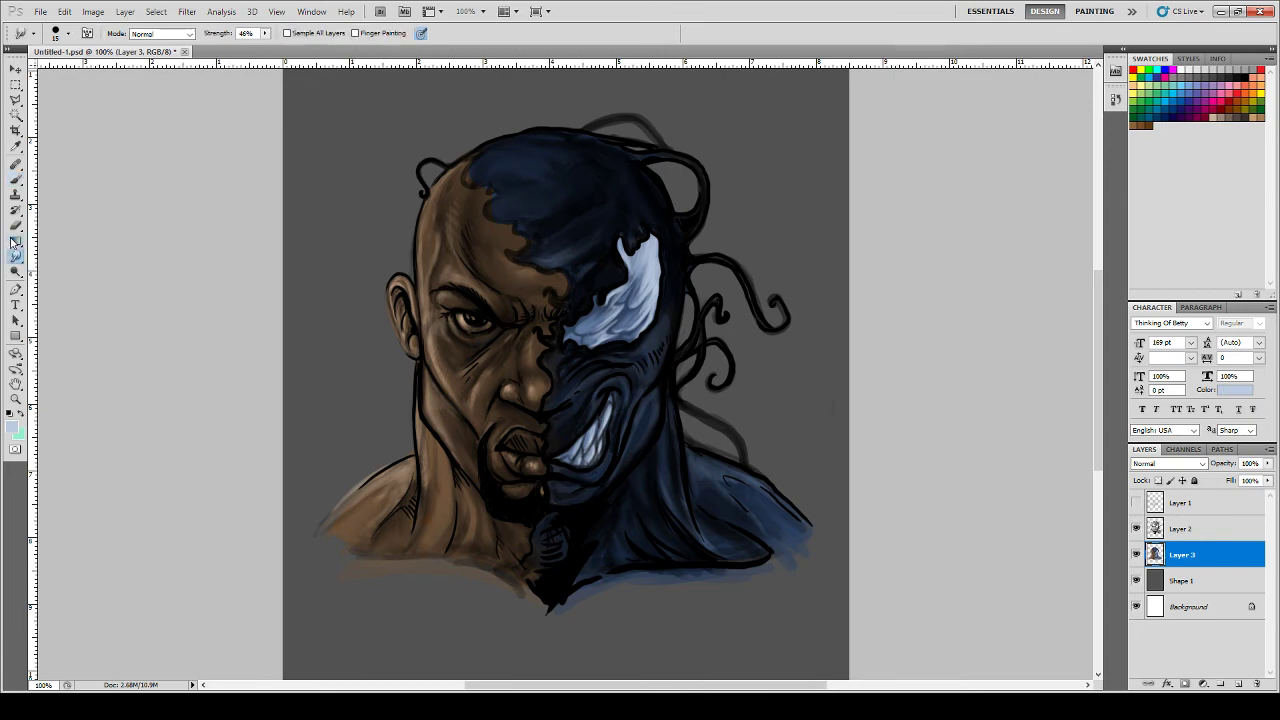
pyautogui.hotkey('ctrl', '+')
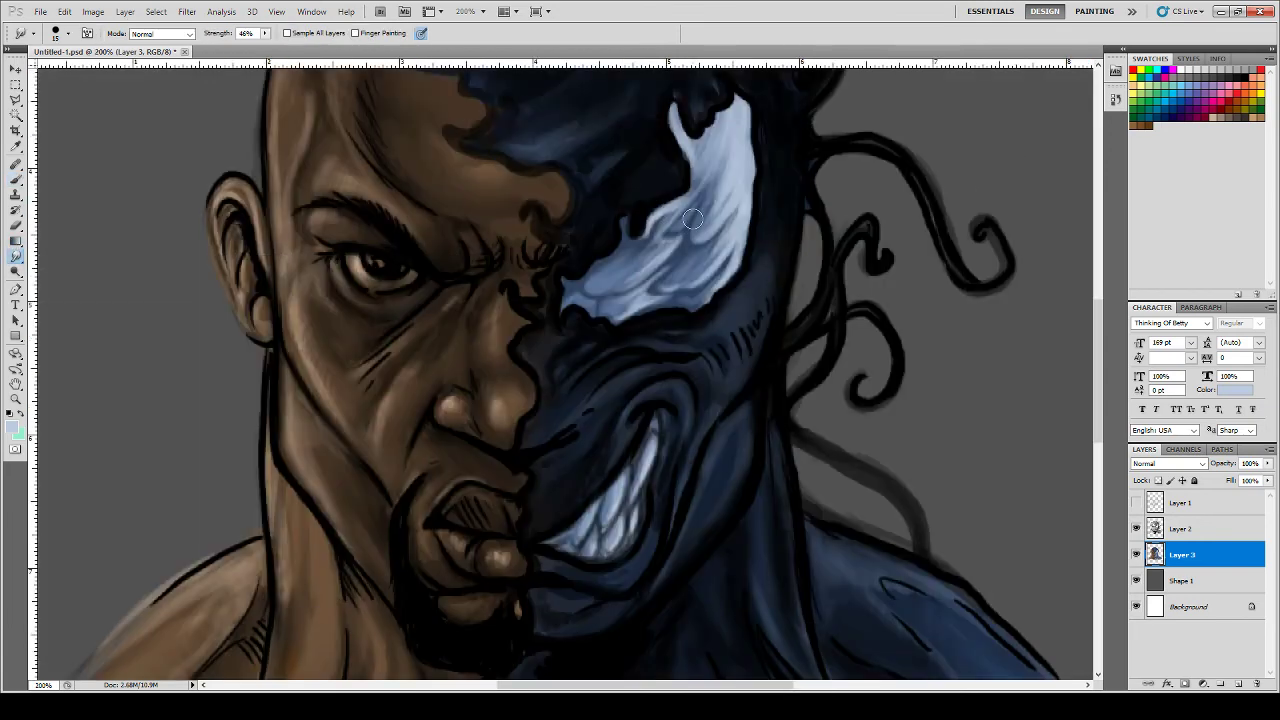
pyautogui.press('[')
pyautogui.moveTo(699, 138)
pyautogui.mouseDown()
pyautogui.moveTo(688, 148)
pyautogui.moveTo(735, 117)
pyautogui.mouseUp()
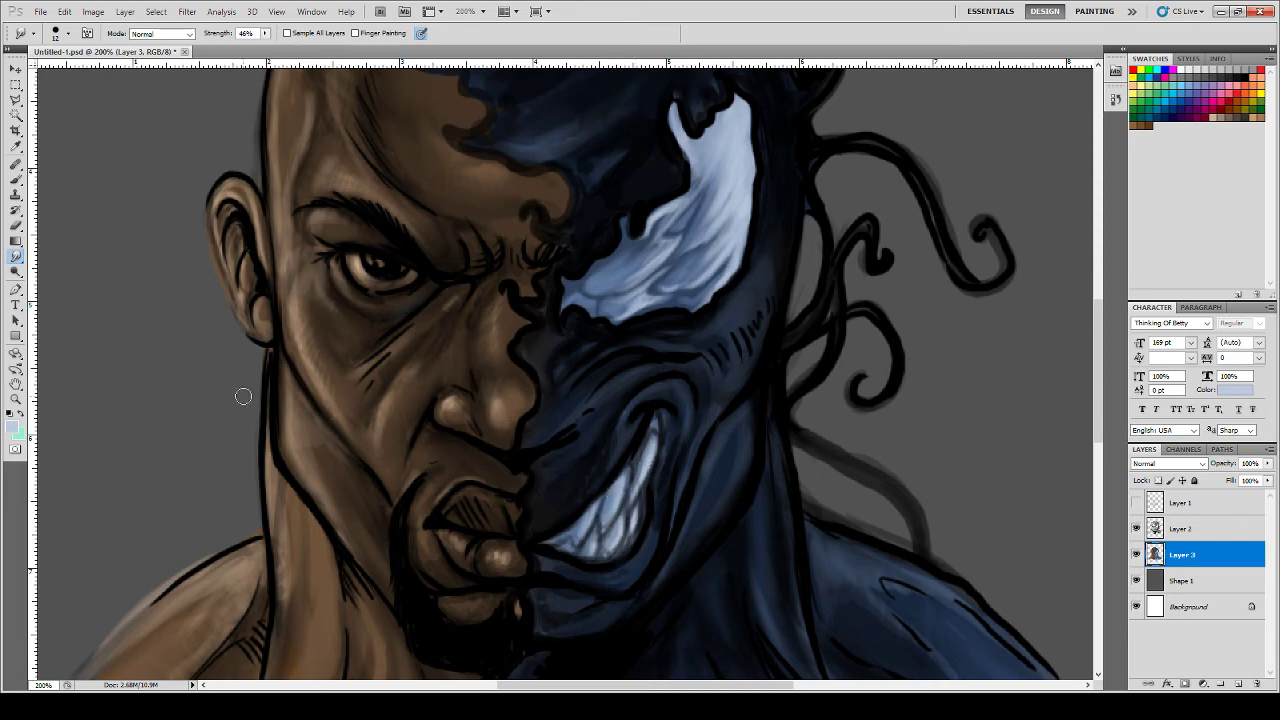
# - Paint the symbiote's gums crimson around the teeth and shade them with dark maroon, using a smaller brush
pyautogui.click(14, 428)
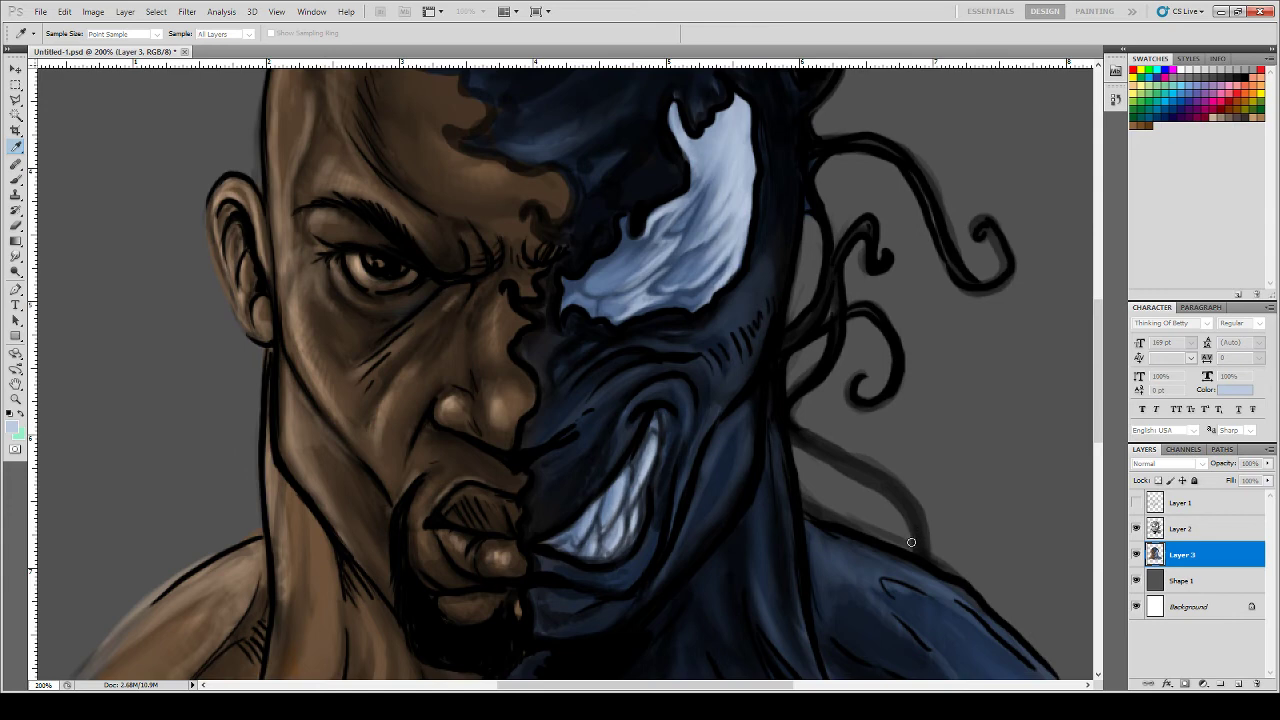
pyautogui.click(1066, 436)
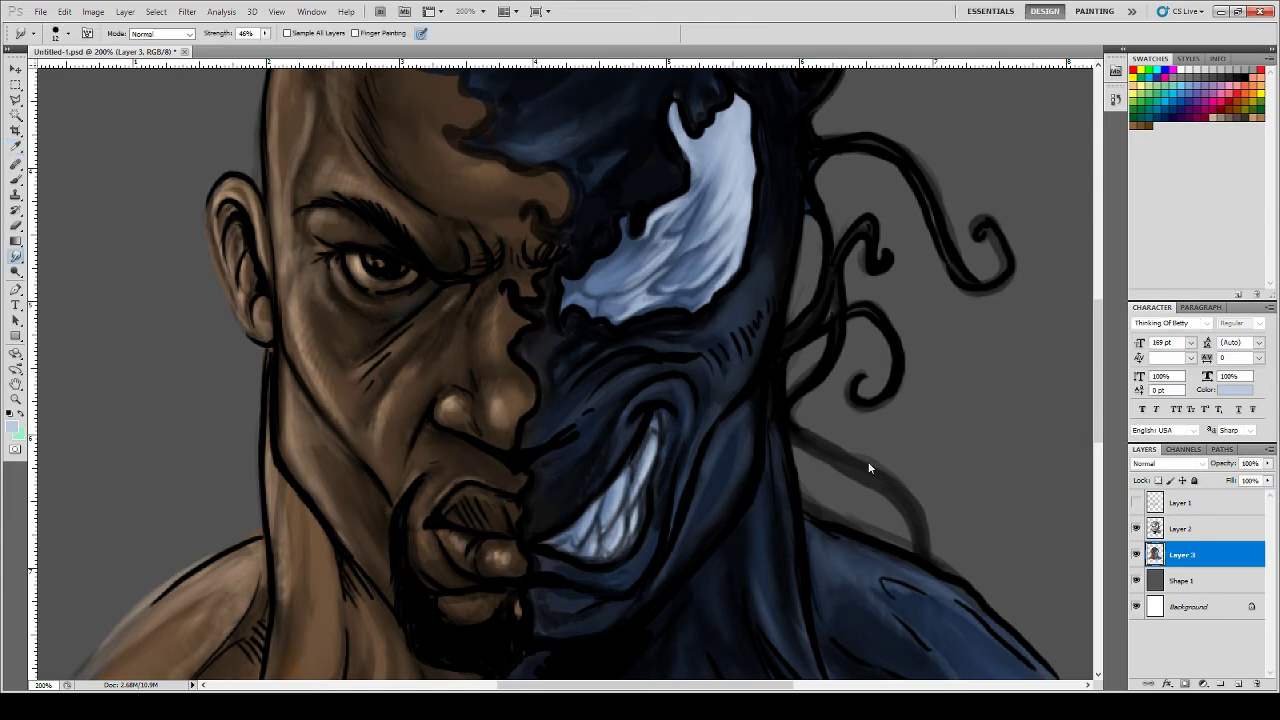
pyautogui.click(16, 181)
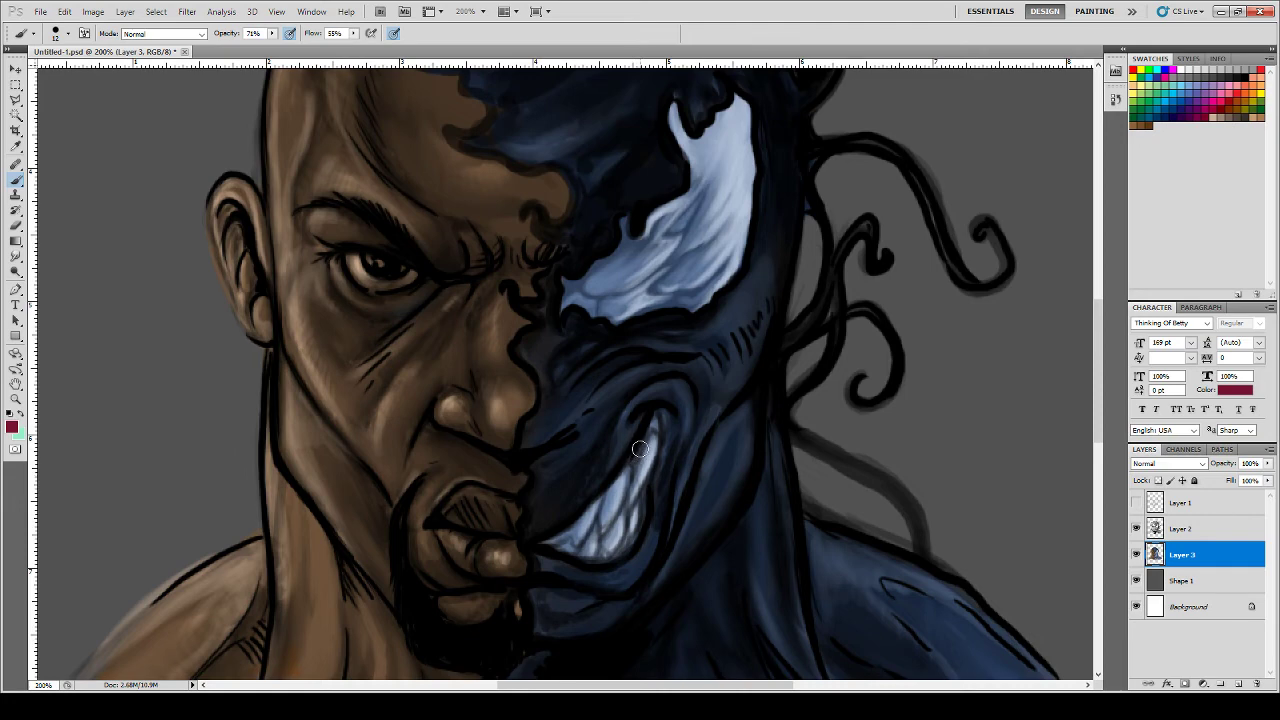
pyautogui.moveTo(632, 486)
pyautogui.mouseDown()
pyautogui.moveTo(657, 414)
pyautogui.moveTo(650, 448)
pyautogui.moveTo(653, 421)
pyautogui.moveTo(631, 461)
pyautogui.mouseUp()
pyautogui.moveTo(627, 541)
pyautogui.mouseDown()
pyautogui.moveTo(614, 556)
pyautogui.moveTo(634, 528)
pyautogui.moveTo(604, 560)
pyautogui.moveTo(565, 545)
pyautogui.mouseUp()
pyautogui.click(13, 430)
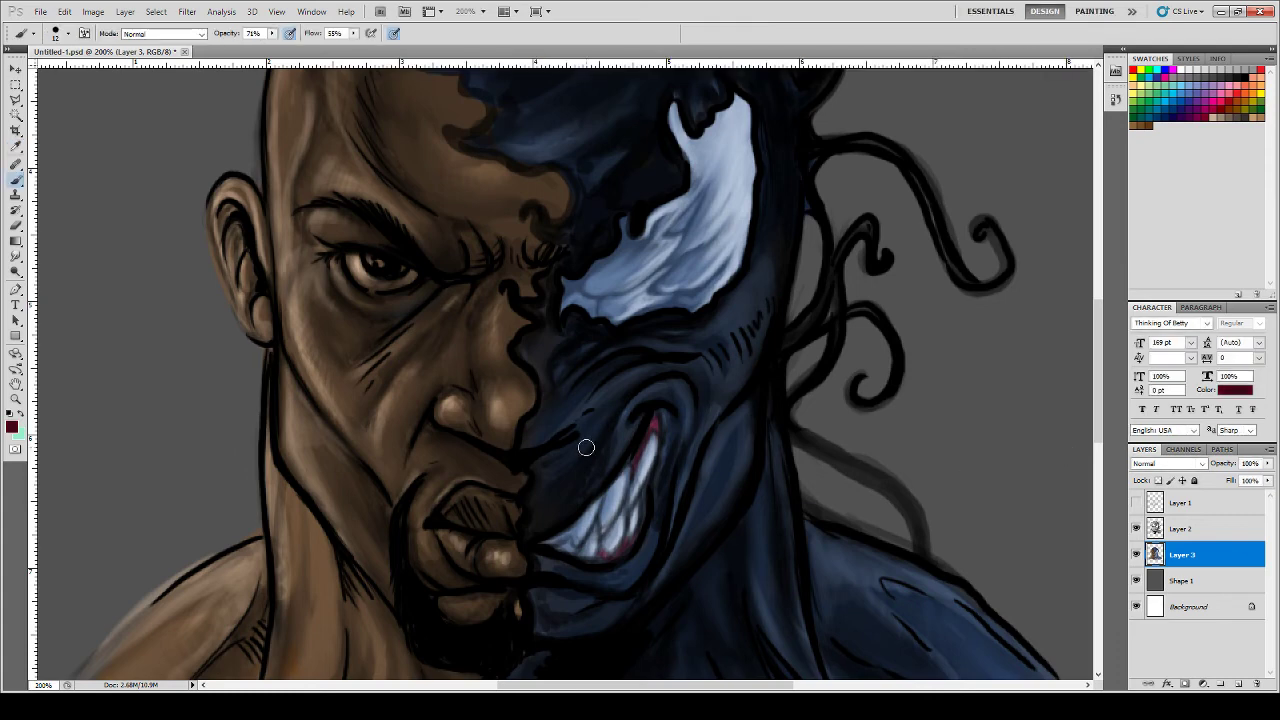
pyautogui.press('[')
# - Add a new empty layer directly above Layer 2
pyautogui.hotkey('ctrl', '-')
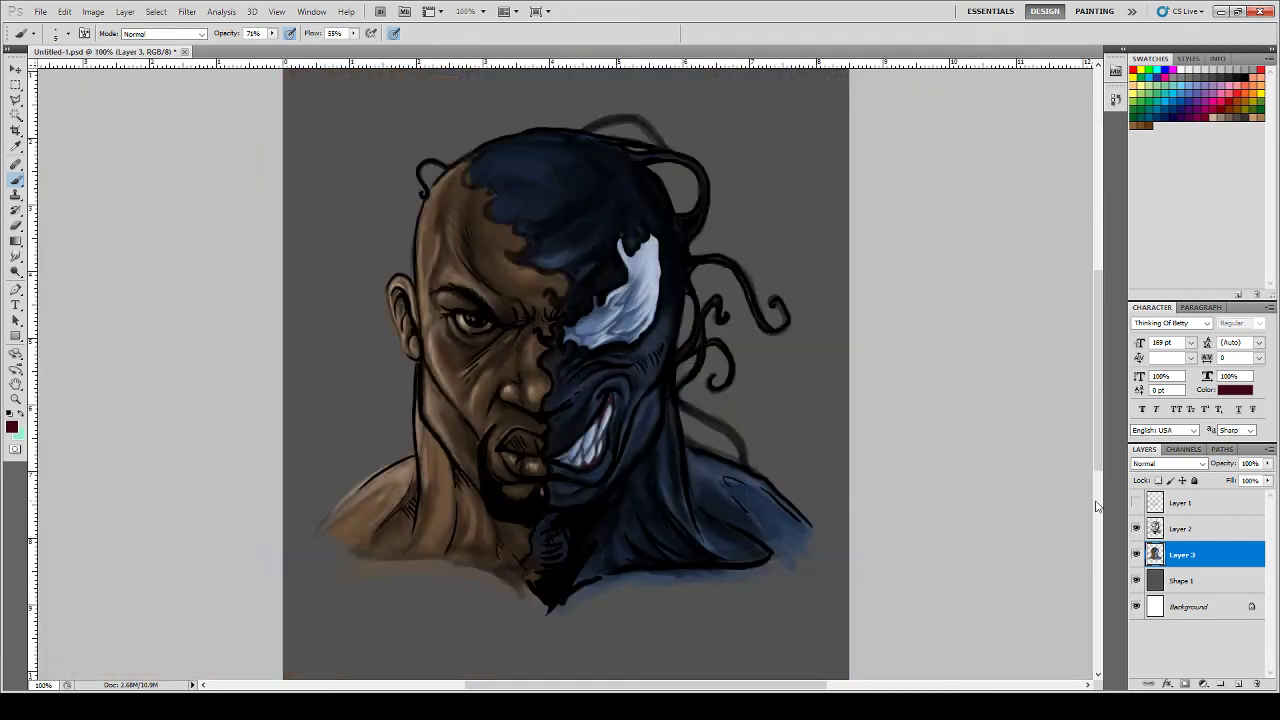
pyautogui.click(1237, 530)
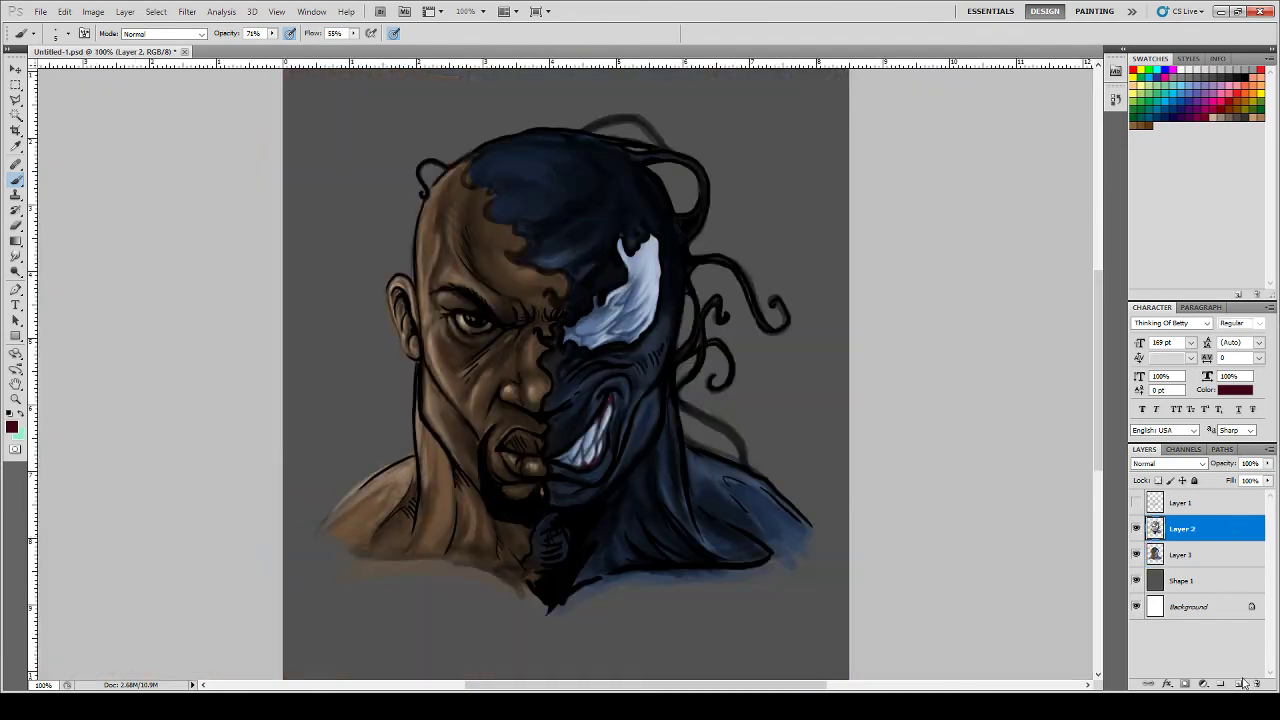
pyautogui.click(1240, 683)
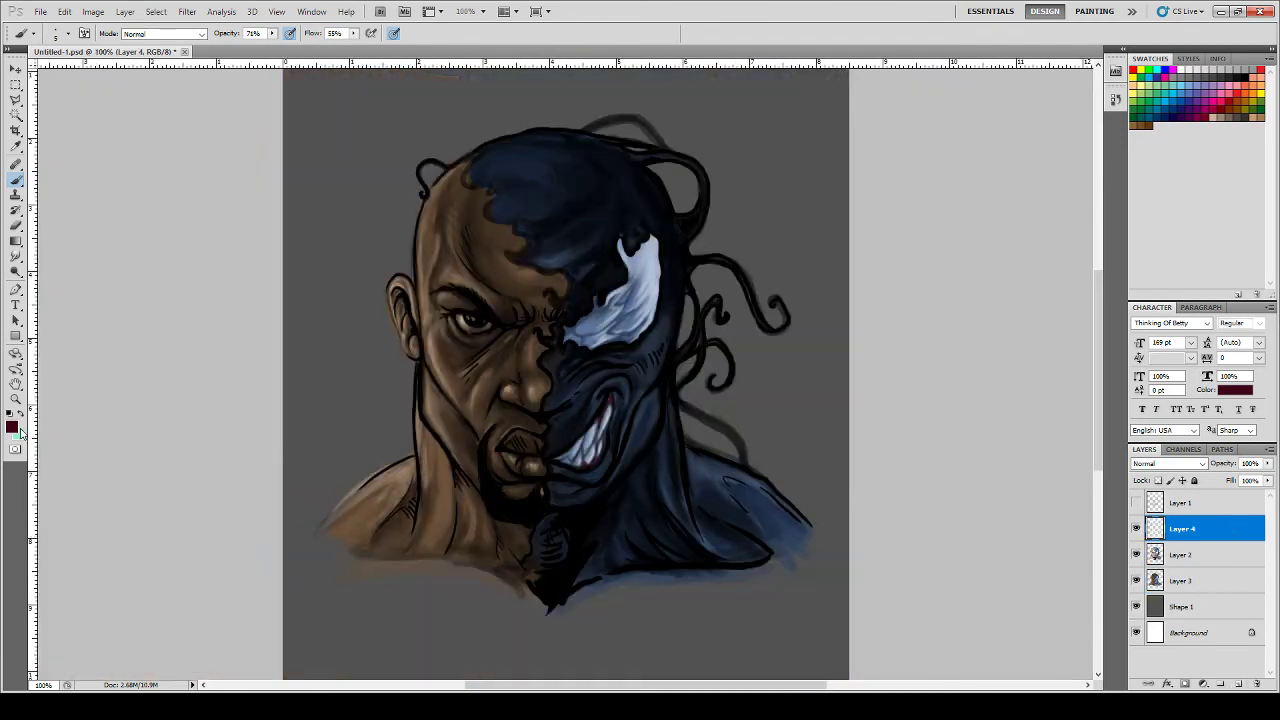
# - Paint slate-blue midtones on the symbiote's cheek and jaw around the mouth, using a 14 px brush at 42% opacity
pyautogui.press('i')
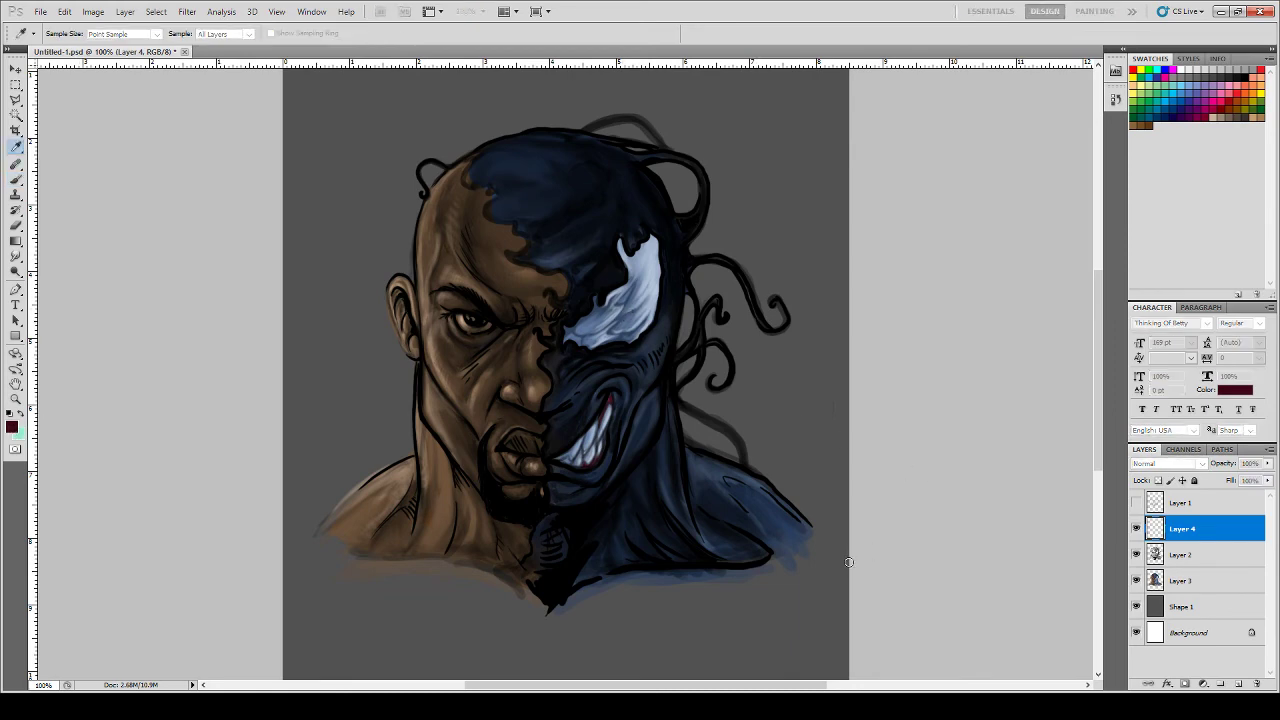
pyautogui.click(1050, 452)
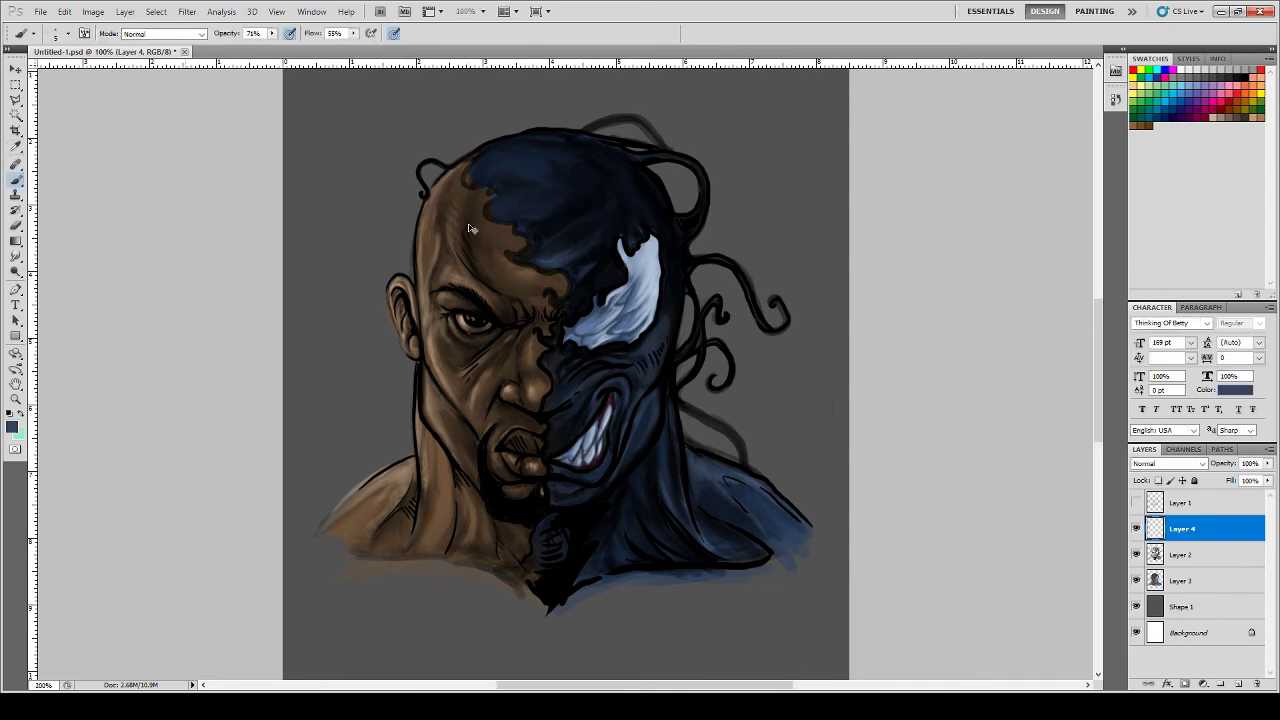
pyautogui.hotkey('ctrl', '+')
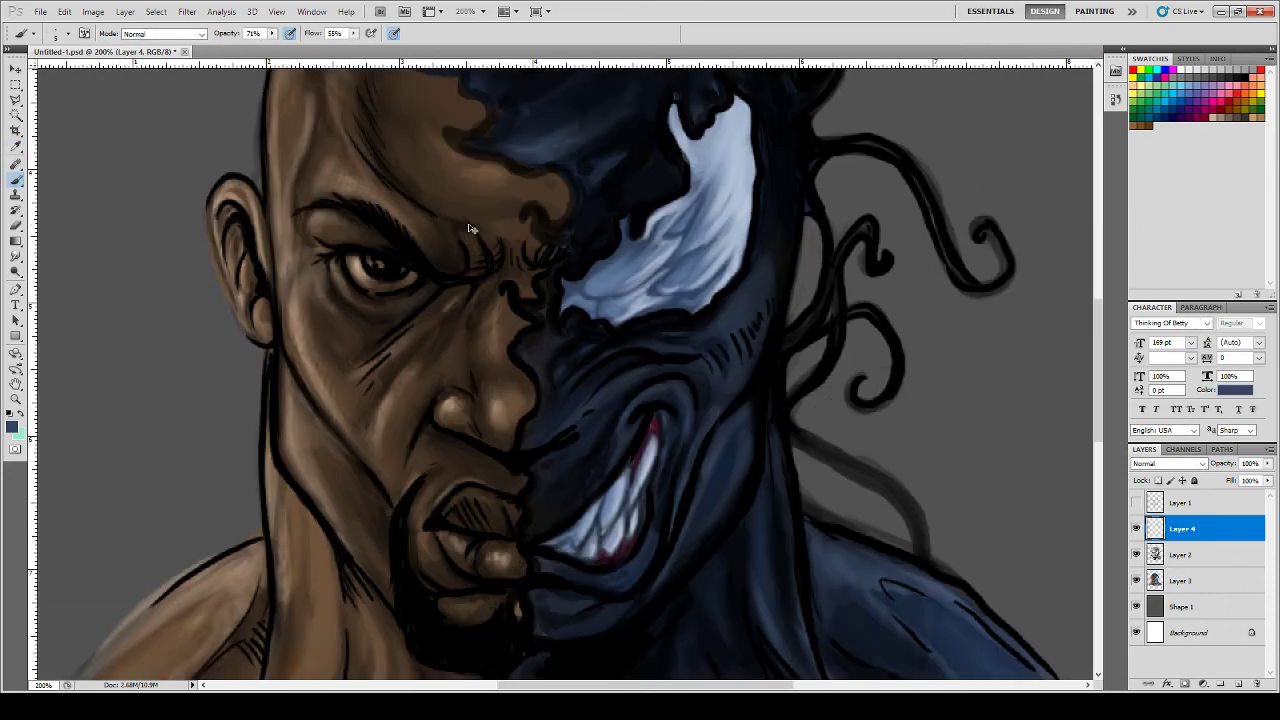
pyautogui.click(702, 434)
pyautogui.moveTo(273, 34); pyautogui.dragTo(252, 41)
pyautogui.rightClick(684, 393)
pyautogui.click(713, 418)
pyautogui.moveTo(657, 378)
pyautogui.mouseDown()
pyautogui.moveTo(696, 369)
pyautogui.moveTo(654, 366)
pyautogui.mouseUp()
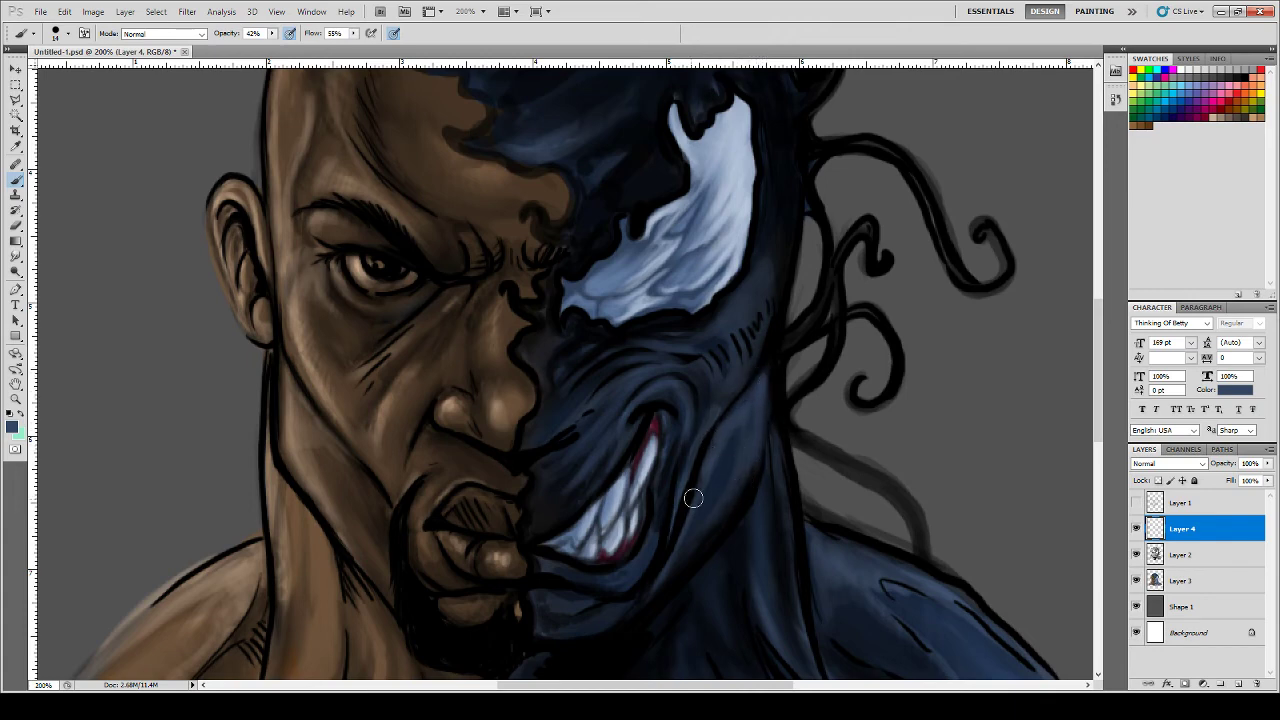
pyautogui.moveTo(697, 548); pyautogui.dragTo(649, 598)
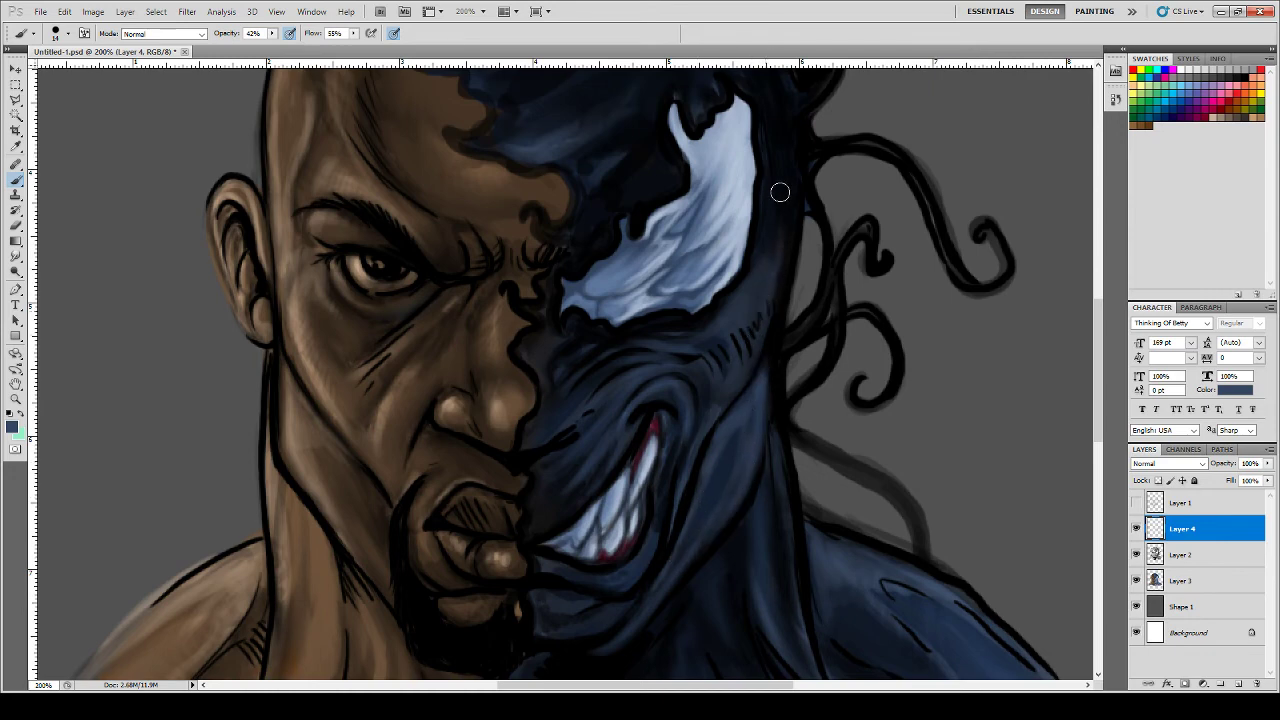
# - Lighten the skin around the symbiote's eye patch, covering its outer side, lower edge and inner brow, with slate-blue strokes
pyautogui.moveTo(779, 205); pyautogui.dragTo(774, 251)
pyautogui.moveTo(770, 300)
pyautogui.mouseDown()
pyautogui.moveTo(781, 193)
pyautogui.moveTo(751, 234)
pyautogui.moveTo(741, 283)
pyautogui.moveTo(777, 204)
pyautogui.moveTo(757, 290)
pyautogui.moveTo(777, 207)
pyautogui.moveTo(759, 272)
pyautogui.moveTo(755, 247)
pyautogui.moveTo(738, 286)
pyautogui.moveTo(753, 300)
pyautogui.moveTo(745, 283)
pyautogui.moveTo(733, 306)
pyautogui.moveTo(700, 319)
pyautogui.moveTo(665, 310)
pyautogui.mouseUp()
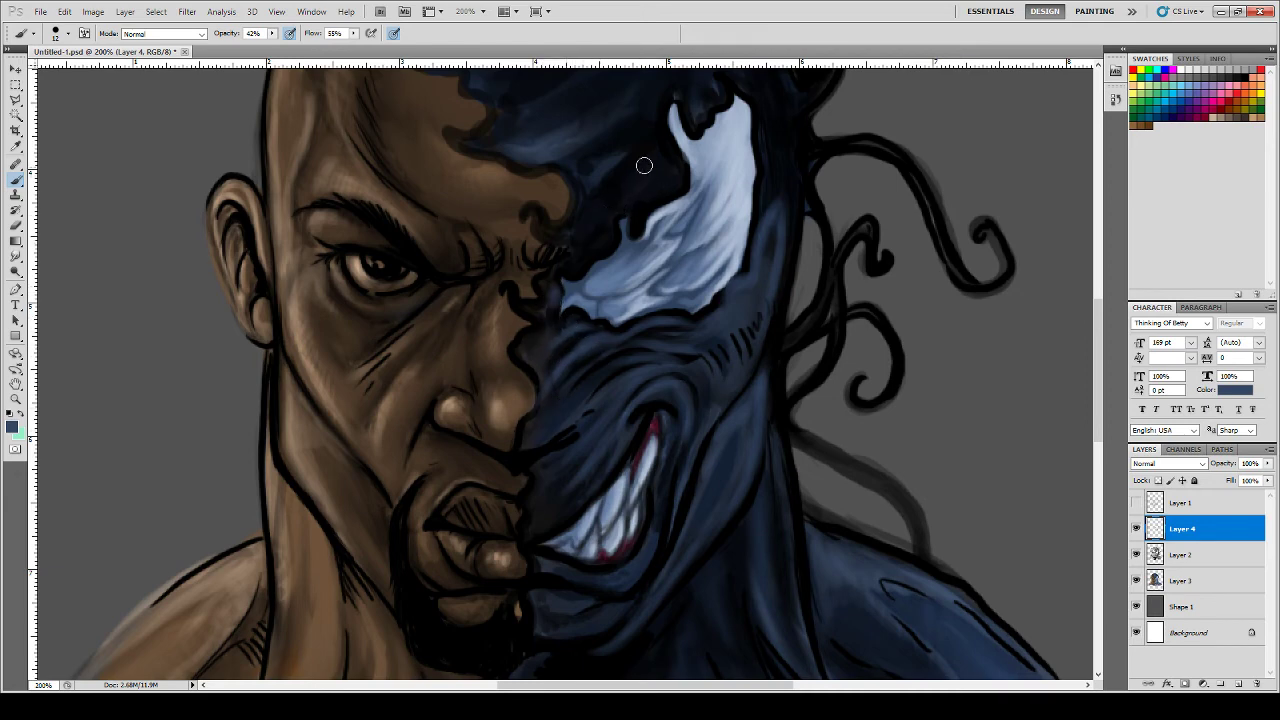
pyautogui.moveTo(667, 164)
pyautogui.mouseDown()
pyautogui.moveTo(656, 194)
pyautogui.moveTo(674, 160)
pyautogui.moveTo(677, 172)
pyautogui.moveTo(665, 165)
pyautogui.moveTo(617, 194)
pyautogui.moveTo(660, 153)
pyautogui.moveTo(635, 207)
pyautogui.moveTo(677, 185)
pyautogui.moveTo(663, 143)
pyautogui.moveTo(673, 153)
pyautogui.moveTo(662, 146)
pyautogui.moveTo(625, 190)
pyautogui.moveTo(670, 157)
pyautogui.moveTo(651, 203)
pyautogui.mouseUp()
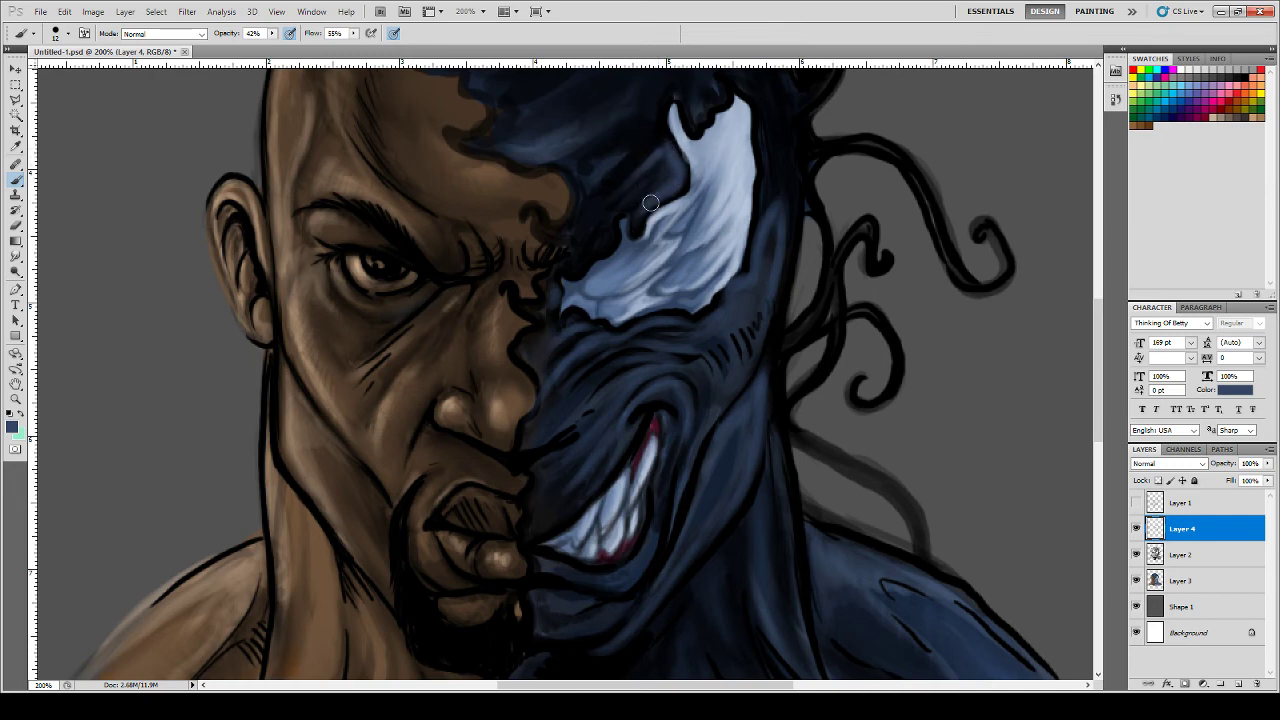
# - Paint slate-blue highlights along the outer side of the symbiote's head above the eye patch and into the tentacle's base
pyautogui.moveTo(1097, 343); pyautogui.dragTo(1098, 299)
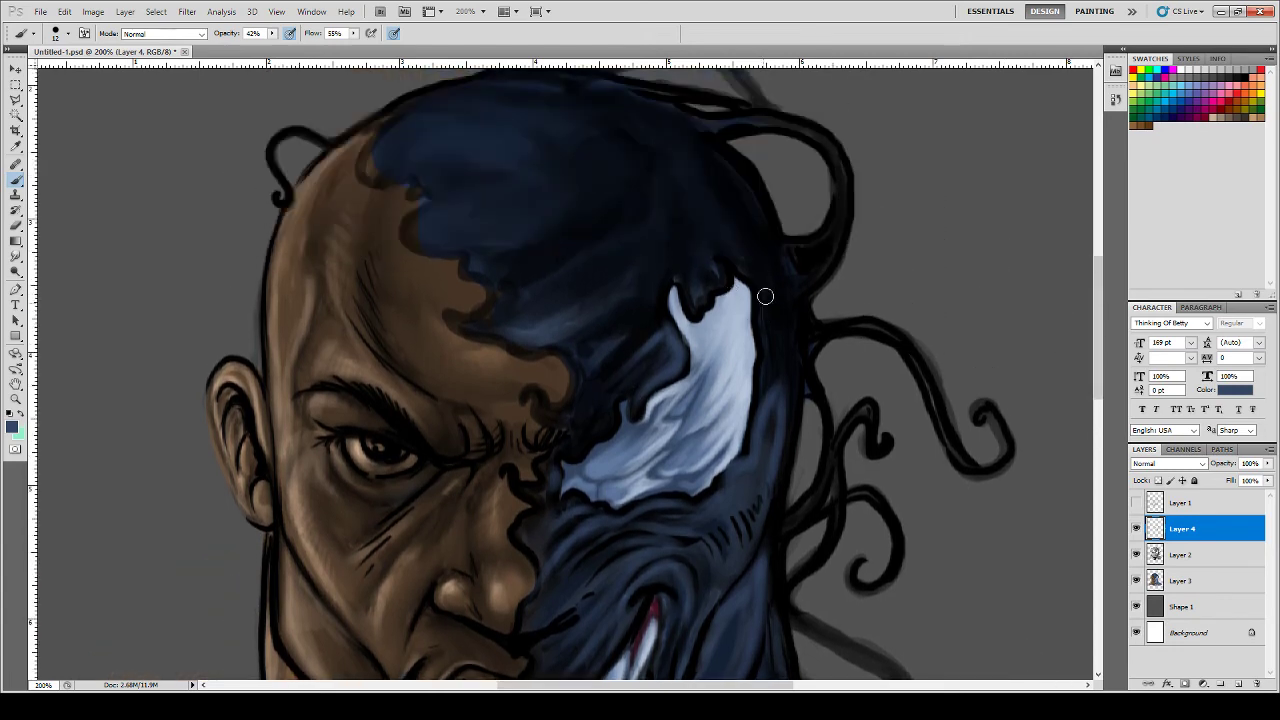
pyautogui.moveTo(765, 296)
pyautogui.mouseDown()
pyautogui.moveTo(781, 341)
pyautogui.moveTo(776, 263)
pyautogui.moveTo(794, 370)
pyautogui.moveTo(760, 237)
pyautogui.moveTo(782, 318)
pyautogui.mouseUp()
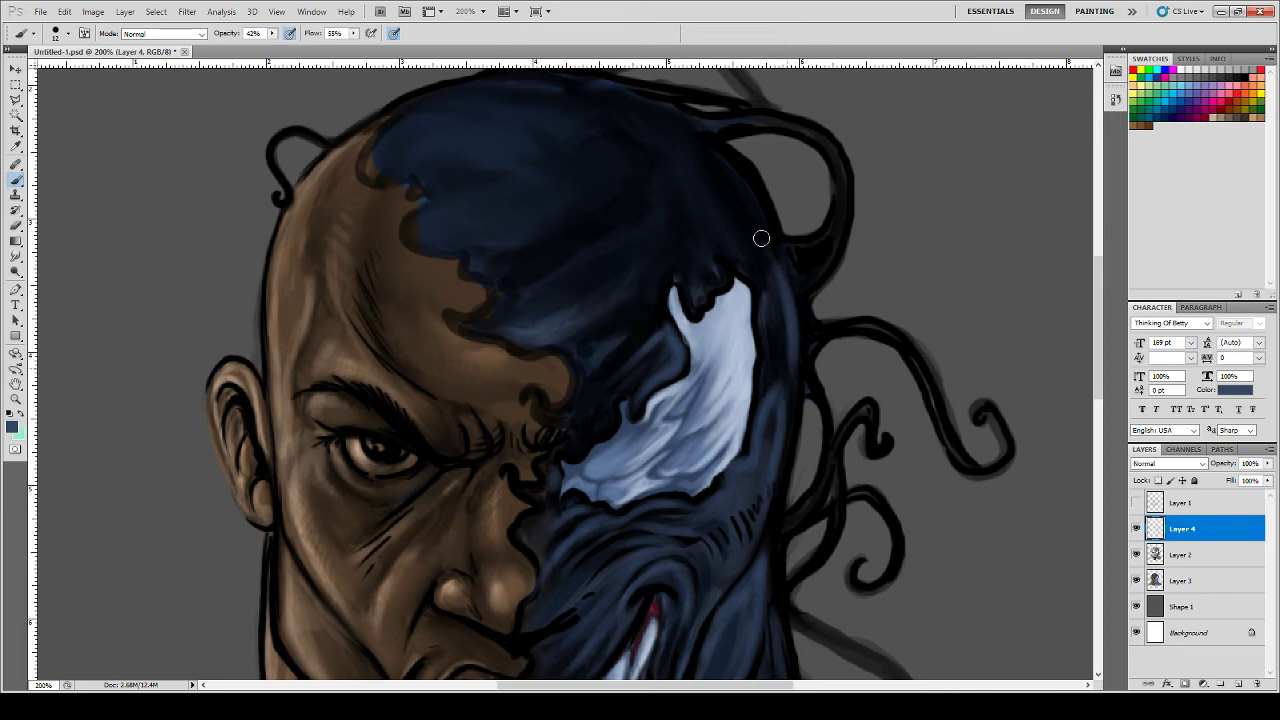
pyautogui.moveTo(761, 238); pyautogui.dragTo(783, 347)
pyautogui.moveTo(774, 270)
pyautogui.mouseDown()
pyautogui.moveTo(783, 356)
pyautogui.moveTo(800, 278)
pyautogui.moveTo(834, 216)
pyautogui.moveTo(818, 271)
pyautogui.mouseUp()
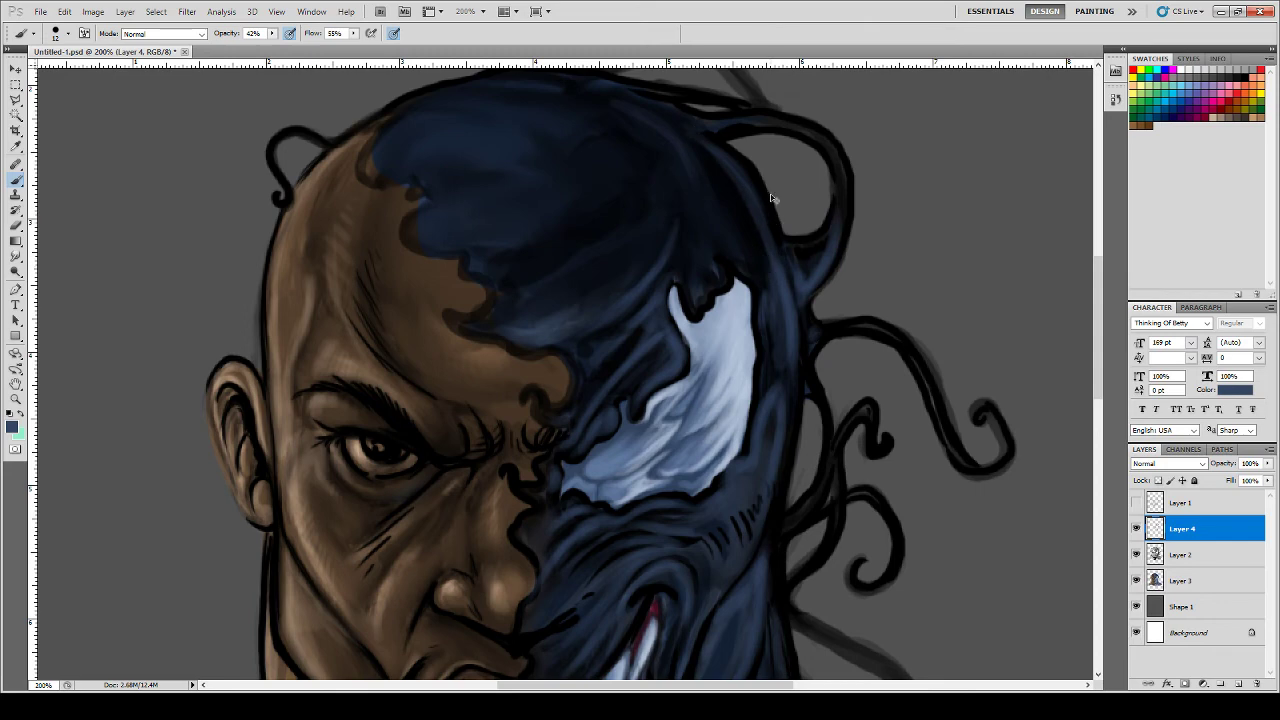
# - Brighten the symbiote's scalp with broad, soft slate-blue strokes, using a 69 px brush
pyautogui.hotkey('ctrl', '-')
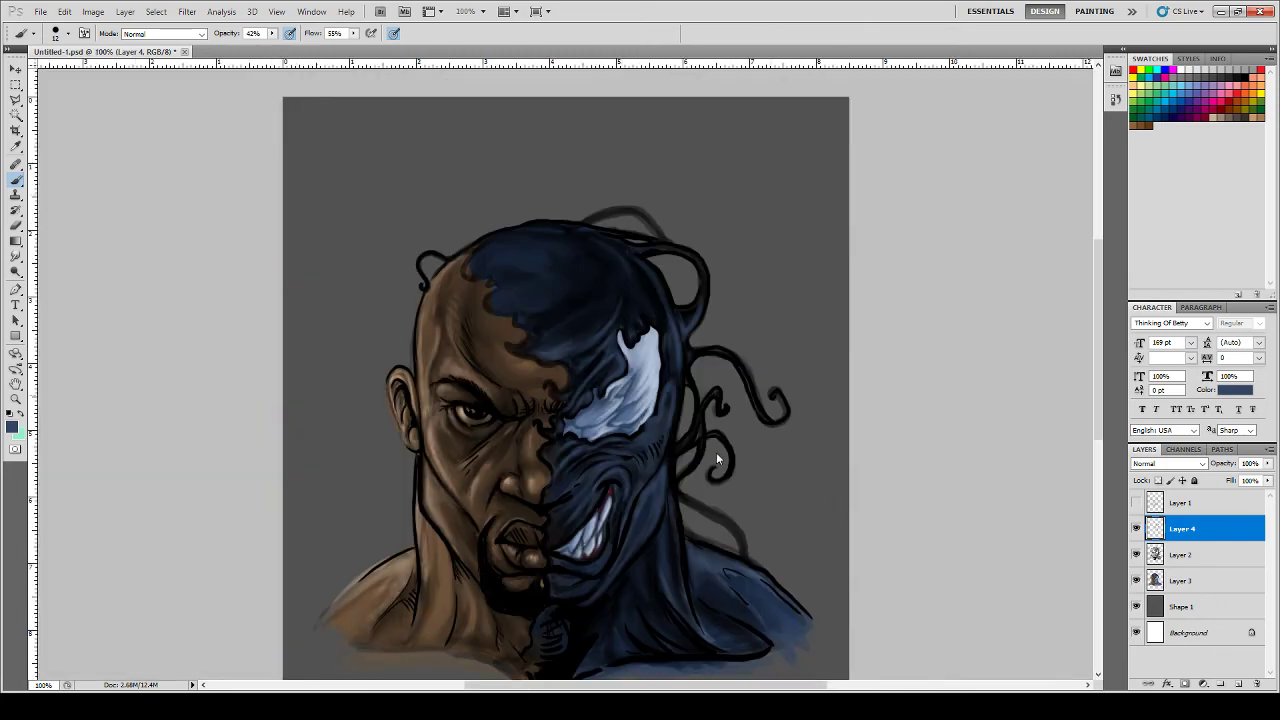
pyautogui.moveTo(674, 422); pyautogui.dragTo(690, 423)
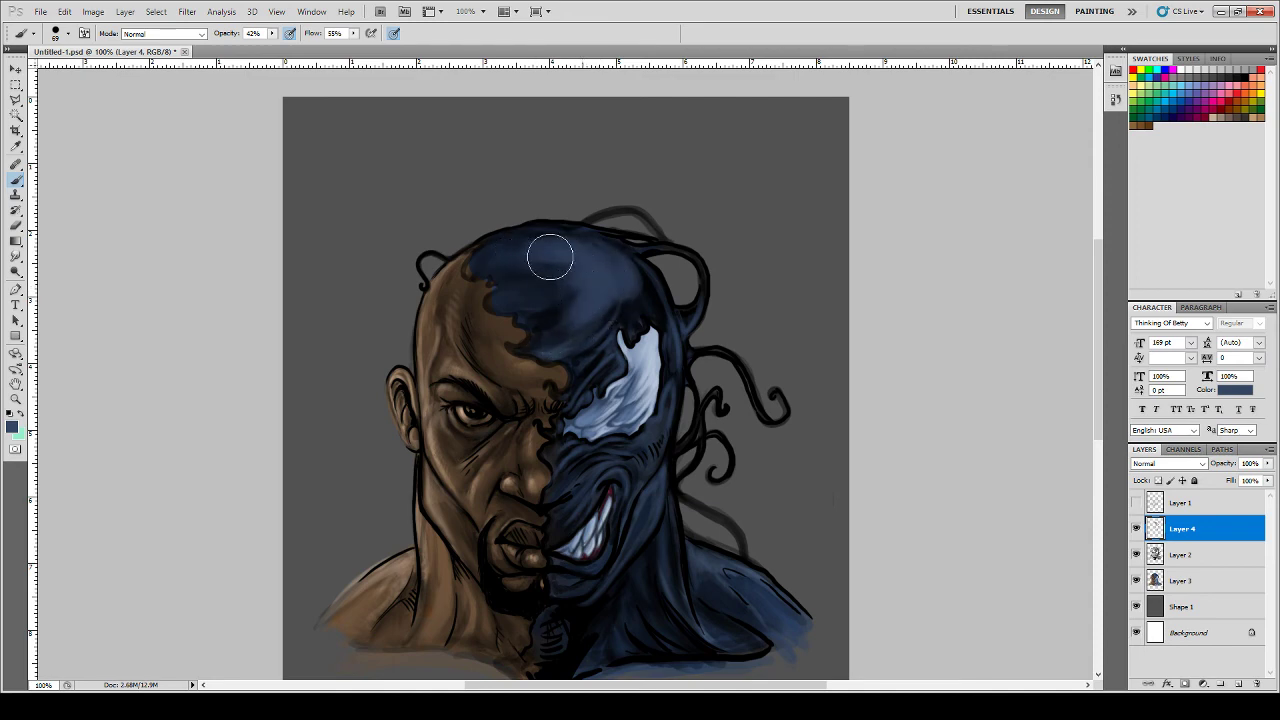
pyautogui.moveTo(635, 284); pyautogui.dragTo(646, 310)
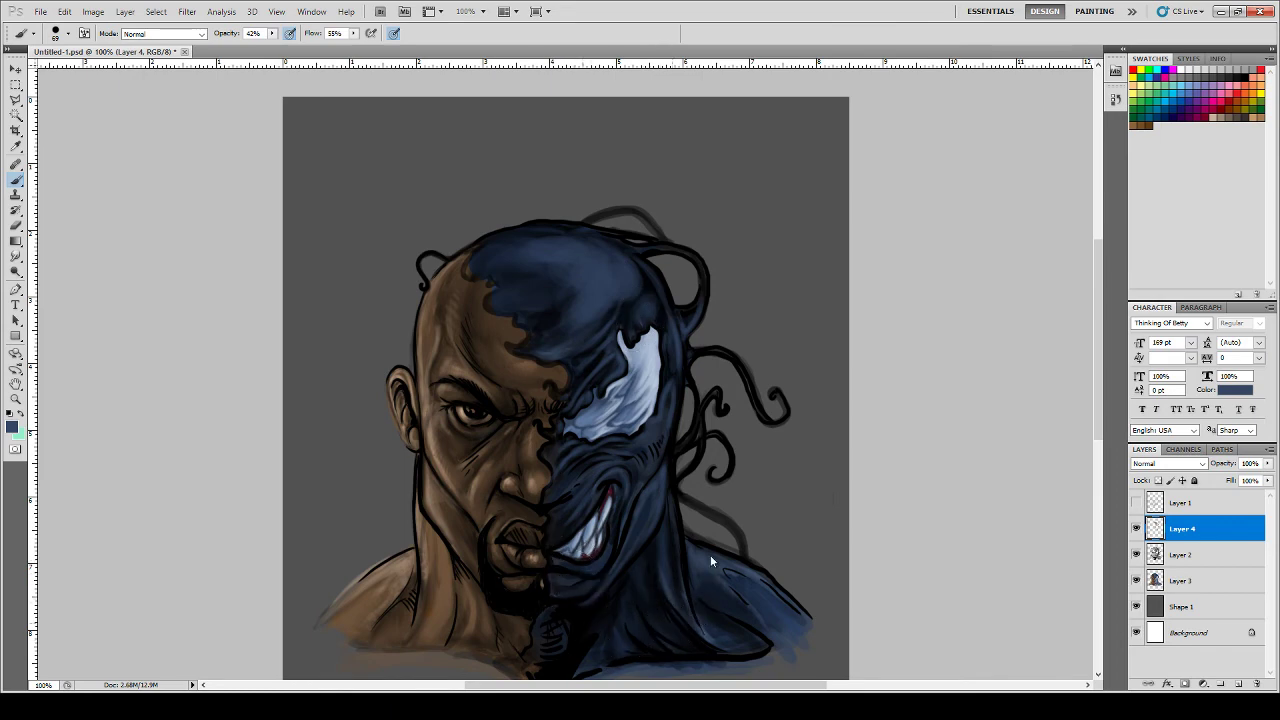
# - Paint slate-blue highlights on the symbiote's neck folds and shoulder, using a 17 px brush
pyautogui.moveTo(711, 556); pyautogui.dragTo(703, 553)
pyautogui.rightClick(692, 639)
pyautogui.moveTo(723, 558); pyautogui.dragTo(720, 549)
pyautogui.moveTo(663, 620); pyautogui.dragTo(703, 647)
pyautogui.moveTo(640, 564); pyautogui.dragTo(692, 639)
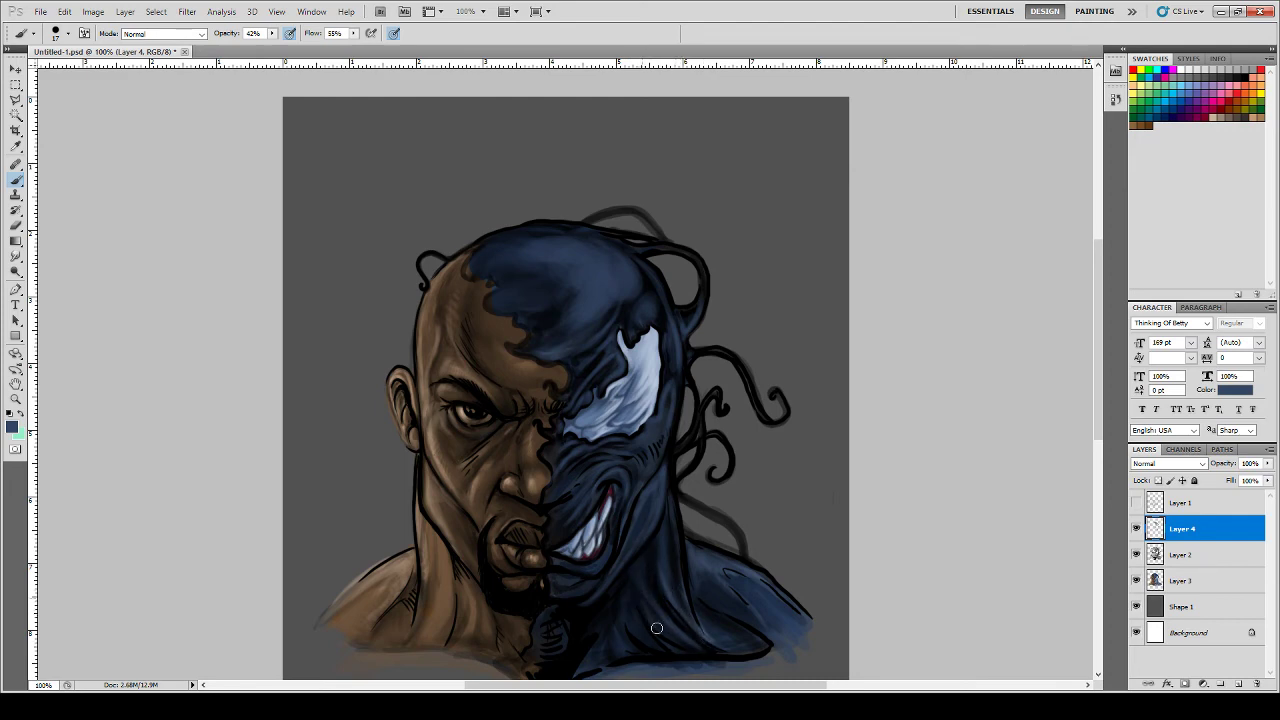
pyautogui.moveTo(1100, 339); pyautogui.dragTo(1100, 371)
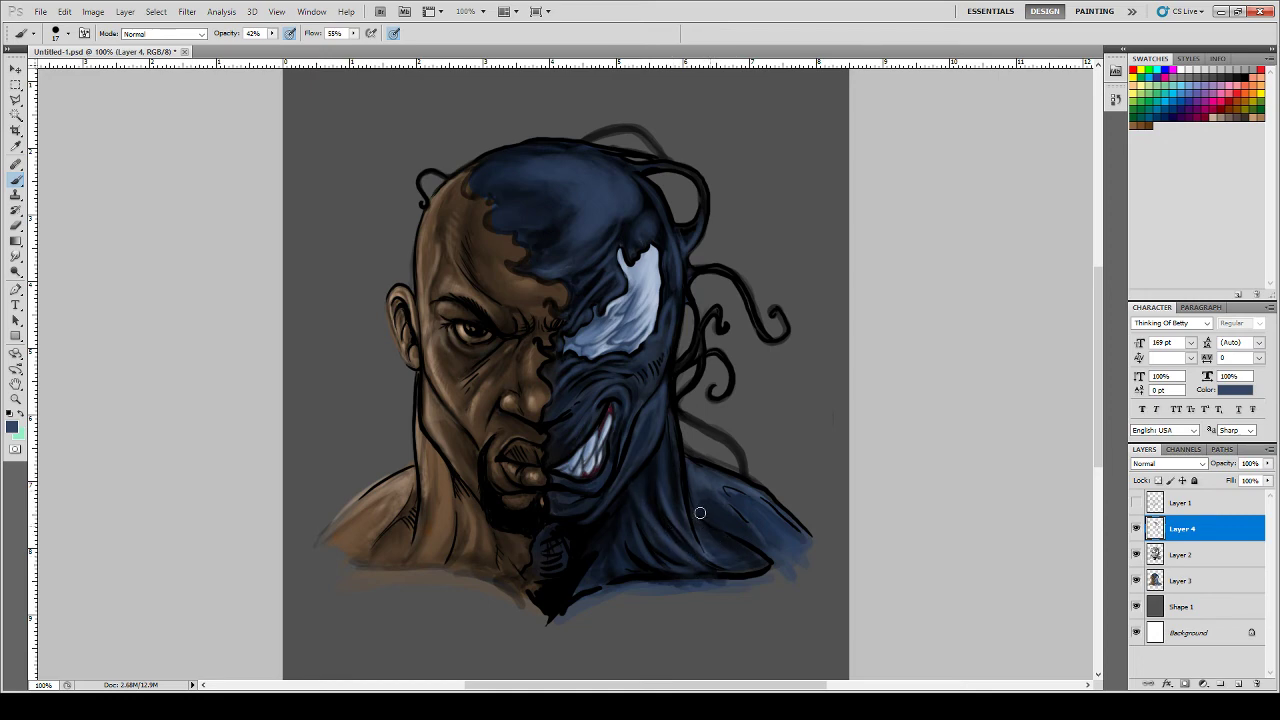
pyautogui.moveTo(700, 496); pyautogui.dragTo(727, 511)
pyautogui.moveTo(666, 419); pyautogui.dragTo(682, 482)
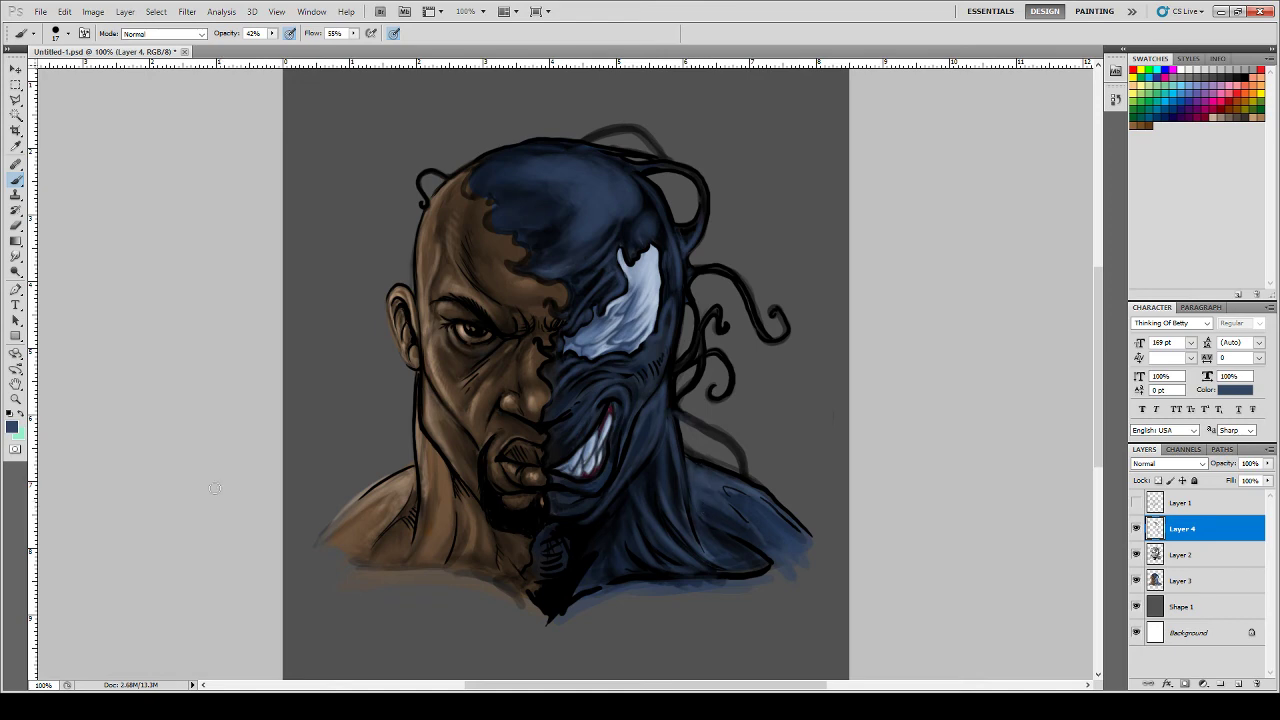
# - Choose a lighter periwinkle blue and paint highlight streaks on the symbiote's upper scalp at 71% brush opacity
pyautogui.click(13, 431)
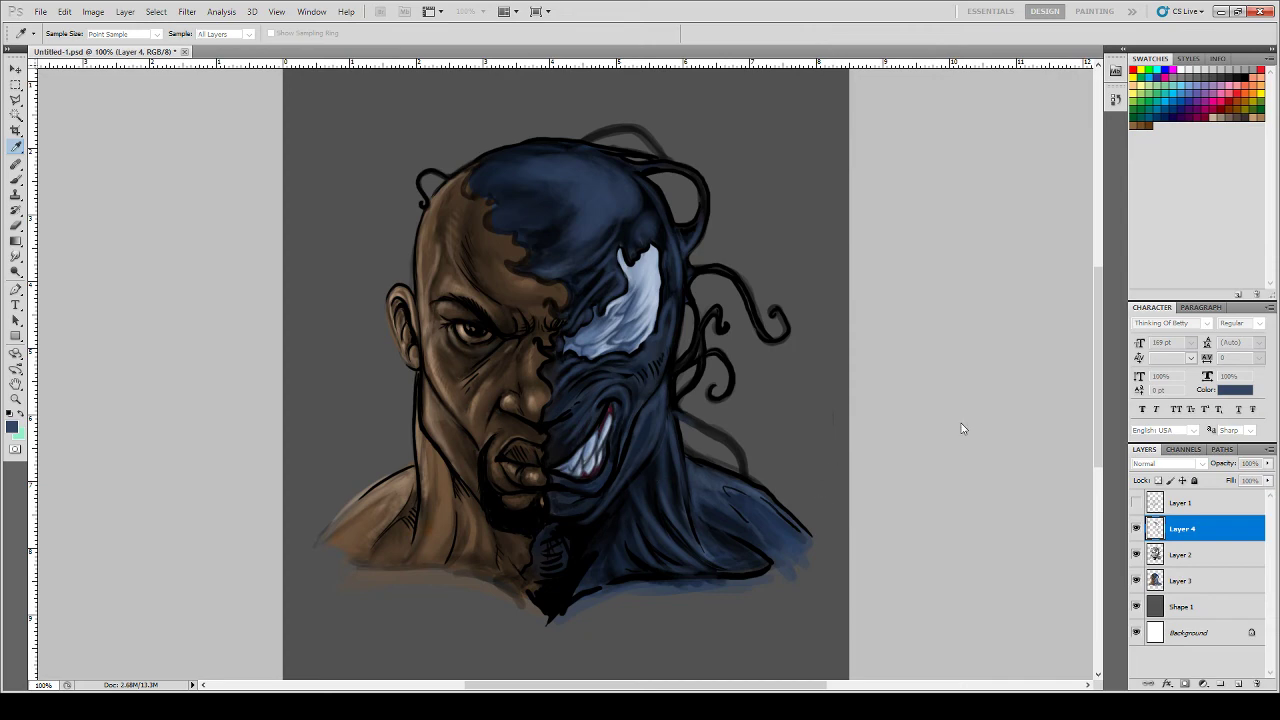
pyautogui.click(1049, 446)
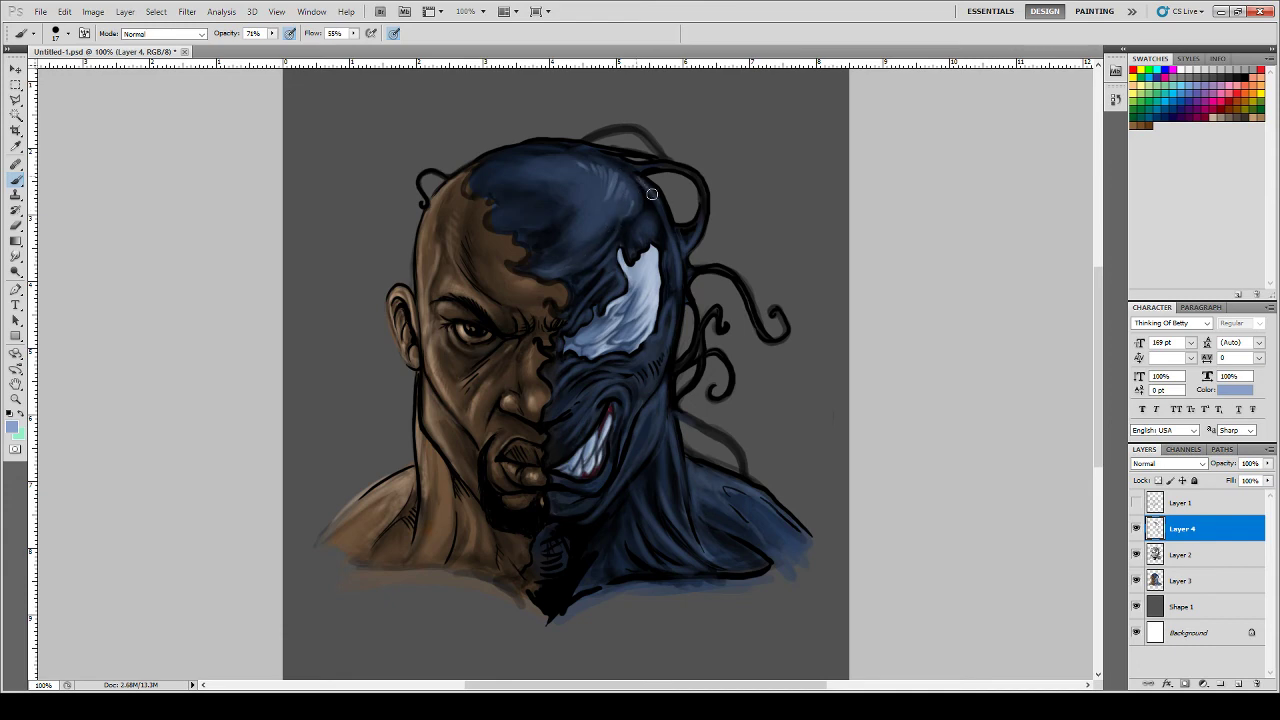
pyautogui.moveTo(667, 224)
pyautogui.mouseDown()
pyautogui.moveTo(606, 160)
pyautogui.moveTo(651, 197)
pyautogui.moveTo(627, 174)
pyautogui.mouseUp()
# - Paint periwinkle highlights on the fold above the symbiote's eye patch and down the adjoining outer edge of the head
pyautogui.hotkey('ctrl', '+')
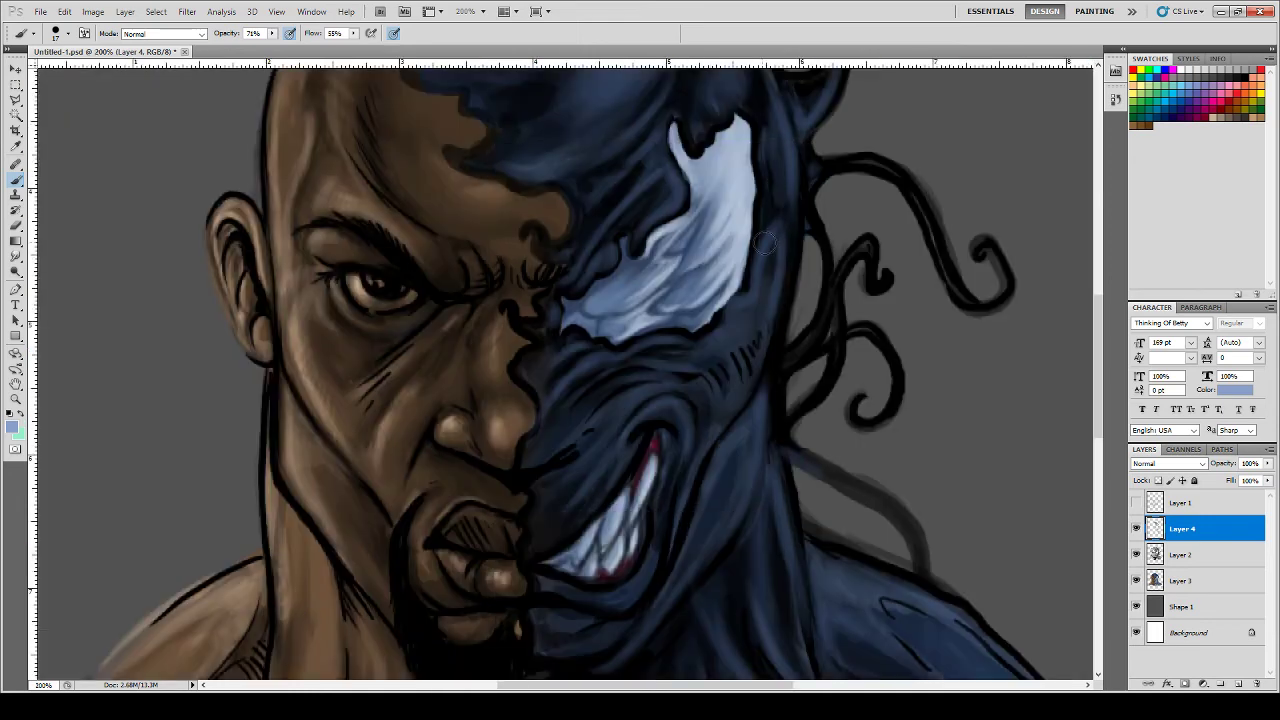
pyautogui.moveTo(1095, 345)
pyautogui.mouseDown()
pyautogui.moveTo(1092, 313)
pyautogui.moveTo(1001, 313)
pyautogui.mouseUp()
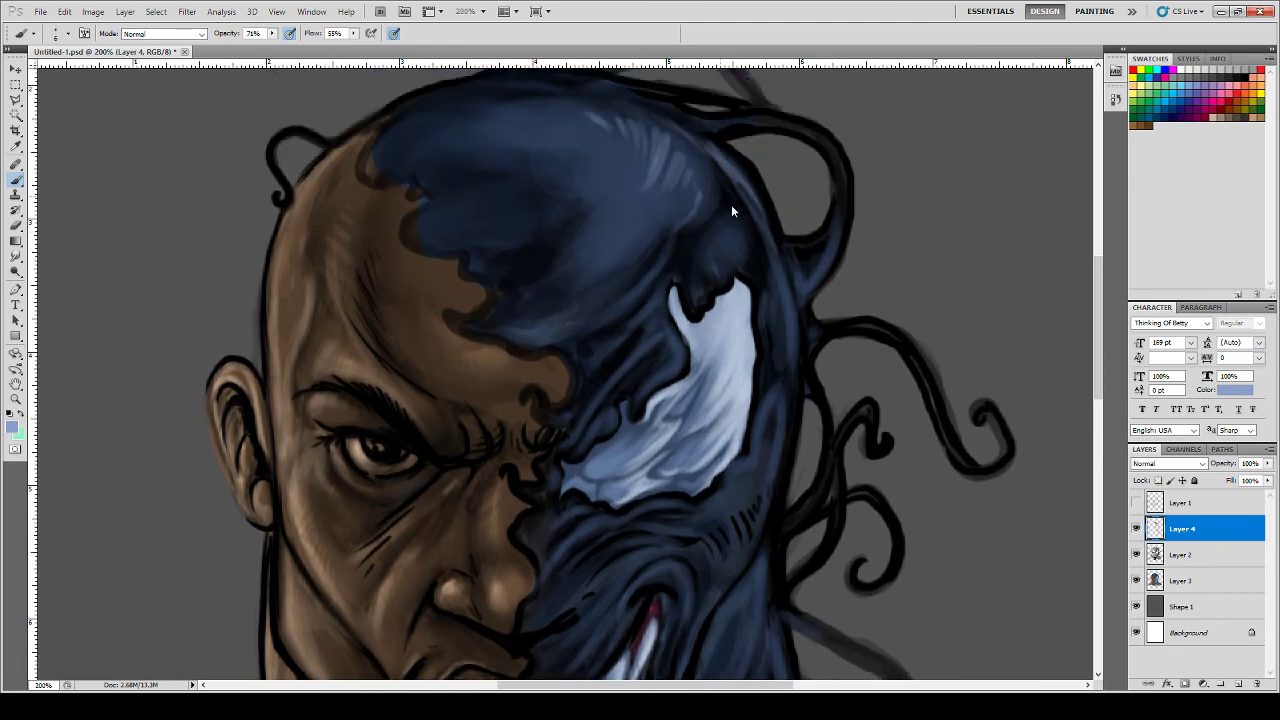
pyautogui.moveTo(702, 148)
pyautogui.mouseDown()
pyautogui.moveTo(706, 213)
pyautogui.moveTo(730, 176)
pyautogui.moveTo(702, 270)
pyautogui.moveTo(736, 221)
pyautogui.moveTo(757, 268)
pyautogui.moveTo(740, 222)
pyautogui.moveTo(758, 291)
pyautogui.moveTo(758, 267)
pyautogui.moveTo(716, 233)
pyautogui.moveTo(725, 228)
pyautogui.moveTo(686, 285)
pyautogui.moveTo(696, 242)
pyautogui.mouseUp()
pyautogui.moveTo(682, 261)
pyautogui.mouseDown()
pyautogui.moveTo(734, 198)
pyautogui.moveTo(759, 262)
pyautogui.mouseUp()
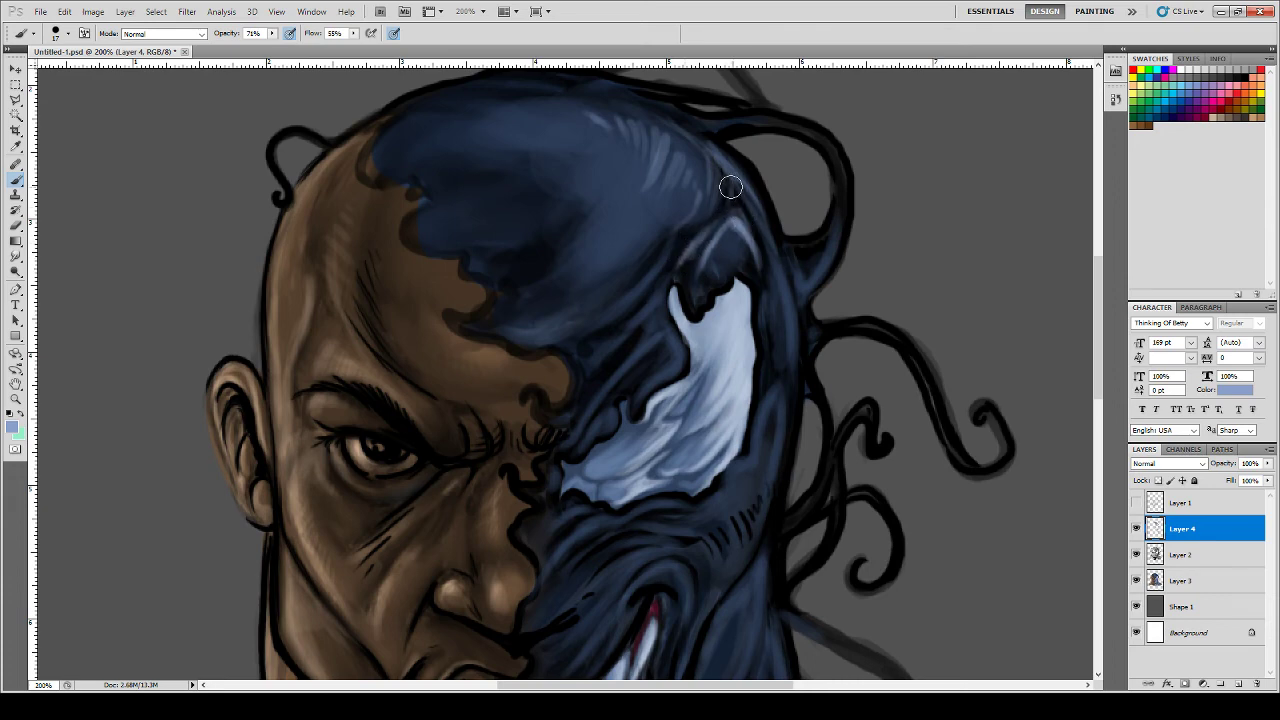
pyautogui.moveTo(729, 186); pyautogui.dragTo(773, 261)
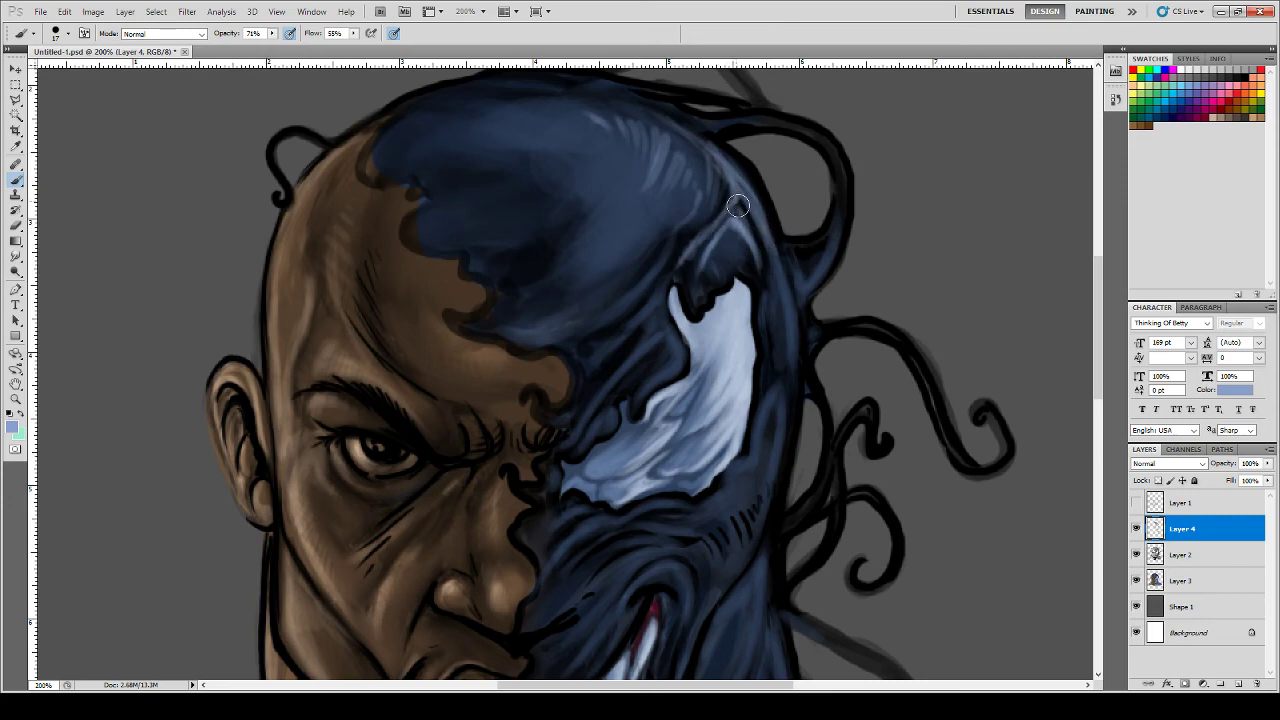
pyautogui.click(16, 256)
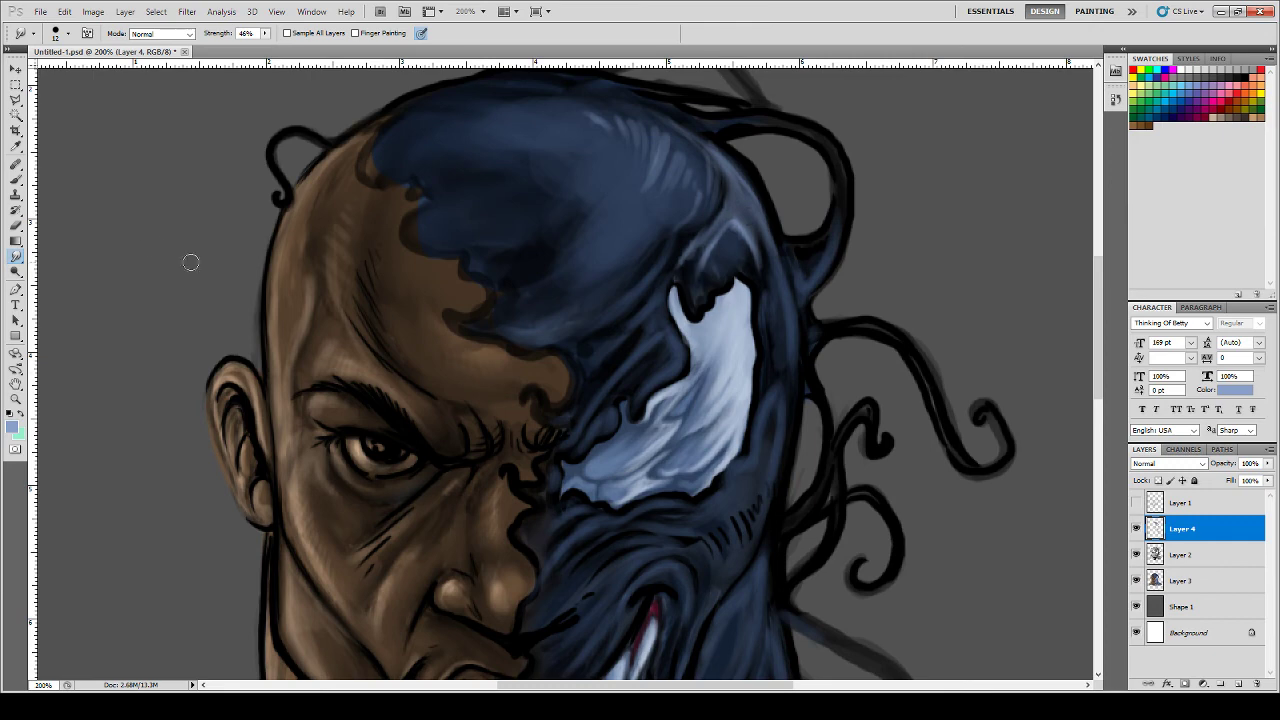
pyautogui.click(16, 180)
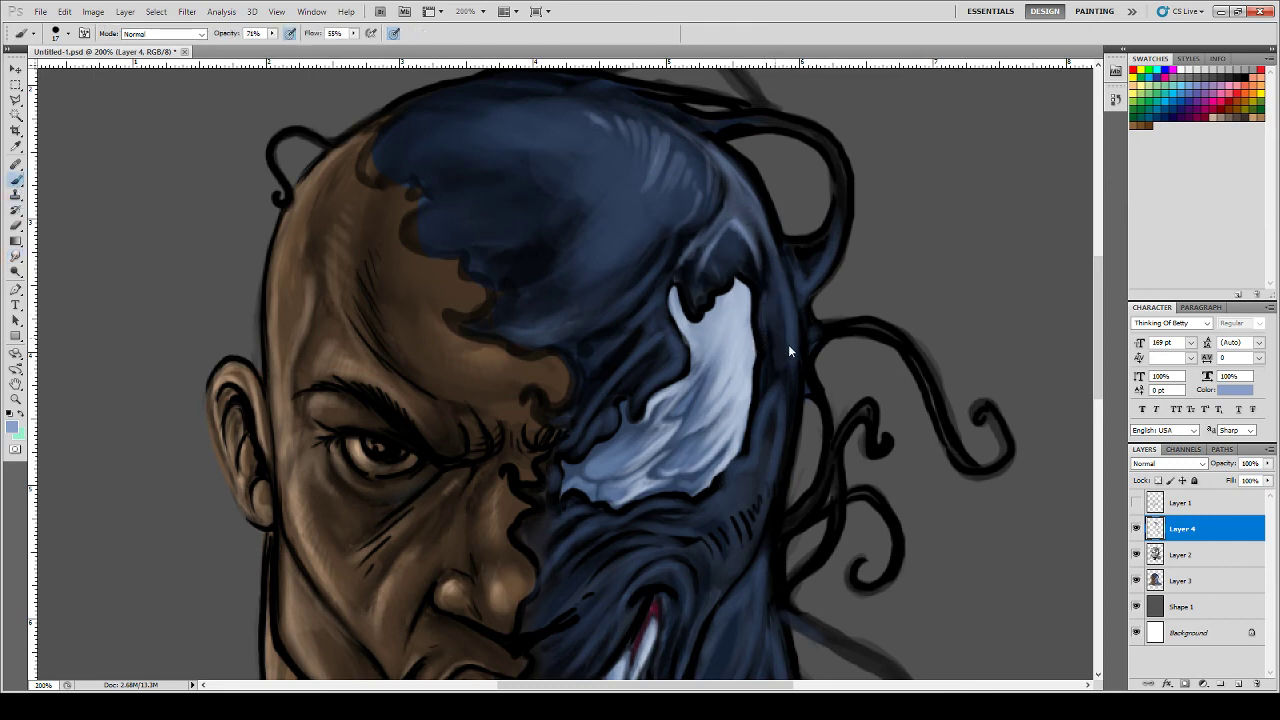
# - Add a periwinkle highlight to the skin along the eye patch's outer edge, using a 13 px brush
pyautogui.press('[')
pyautogui.press('[')
pyautogui.moveTo(766, 359); pyautogui.dragTo(764, 290)
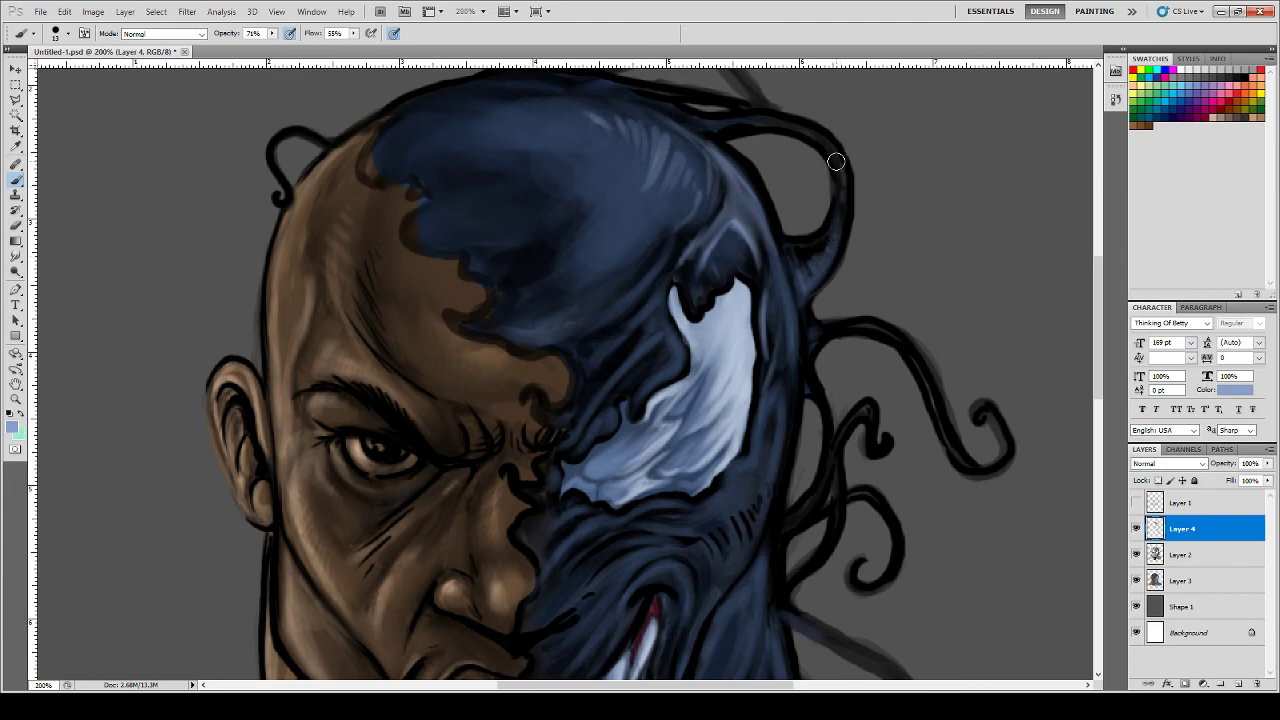
# - Paint periwinkle highlights along the looped, long curling and lower tentacles beside the symbiote's head
pyautogui.moveTo(844, 195)
pyautogui.mouseDown()
pyautogui.moveTo(838, 210)
pyautogui.moveTo(838, 158)
pyautogui.moveTo(811, 129)
pyautogui.mouseUp()
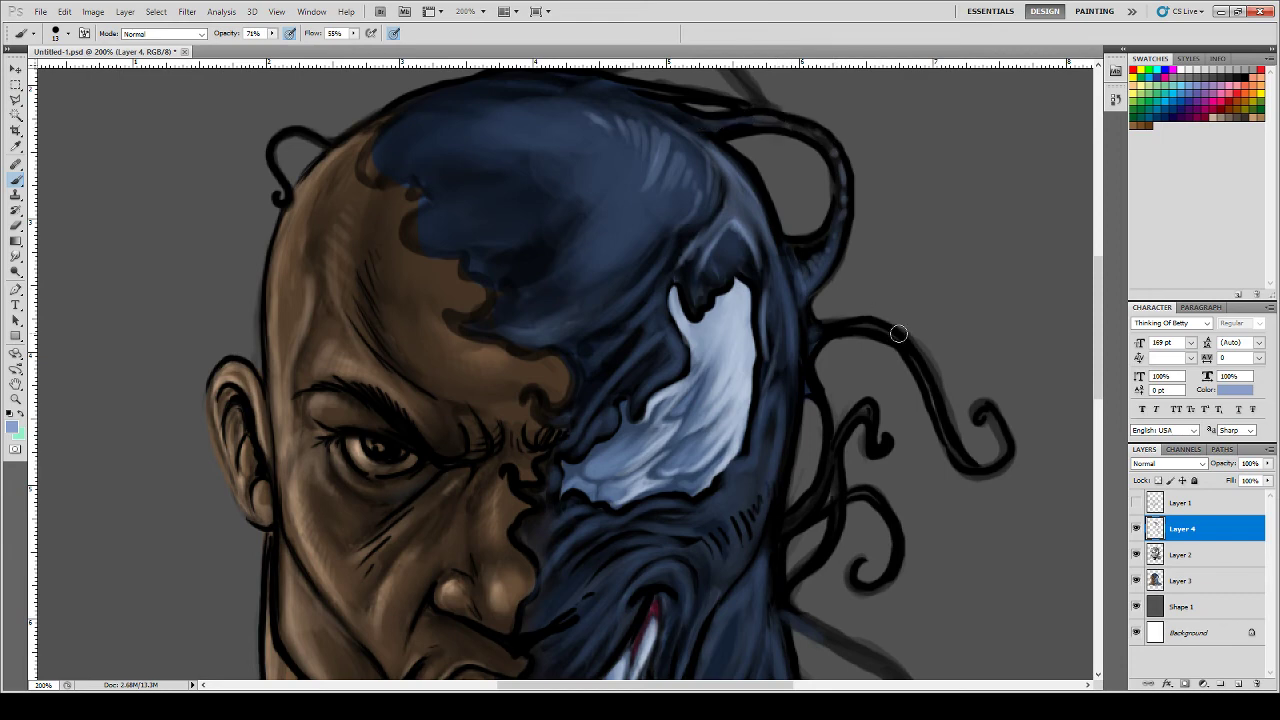
pyautogui.moveTo(910, 342); pyautogui.dragTo(960, 438)
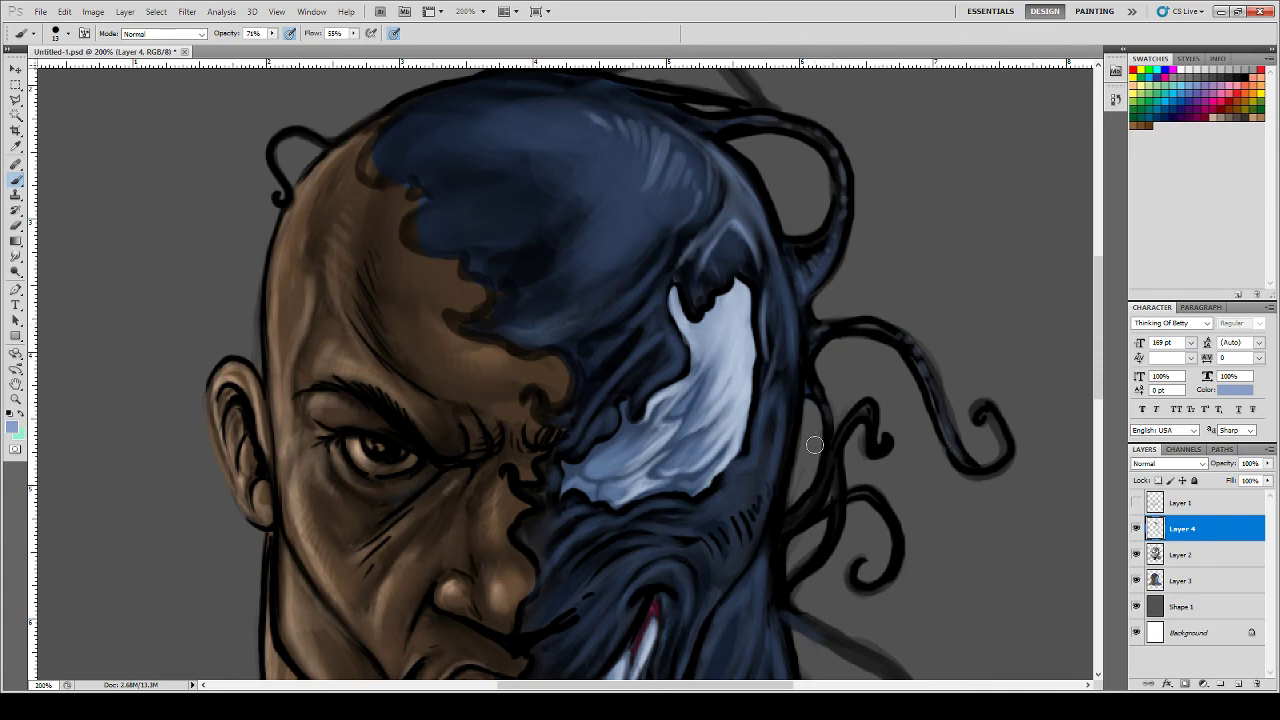
pyautogui.moveTo(826, 480)
pyautogui.mouseDown()
pyautogui.moveTo(780, 526)
pyautogui.moveTo(834, 484)
pyautogui.moveTo(833, 460)
pyautogui.moveTo(840, 513)
pyautogui.moveTo(806, 572)
pyautogui.mouseUp()
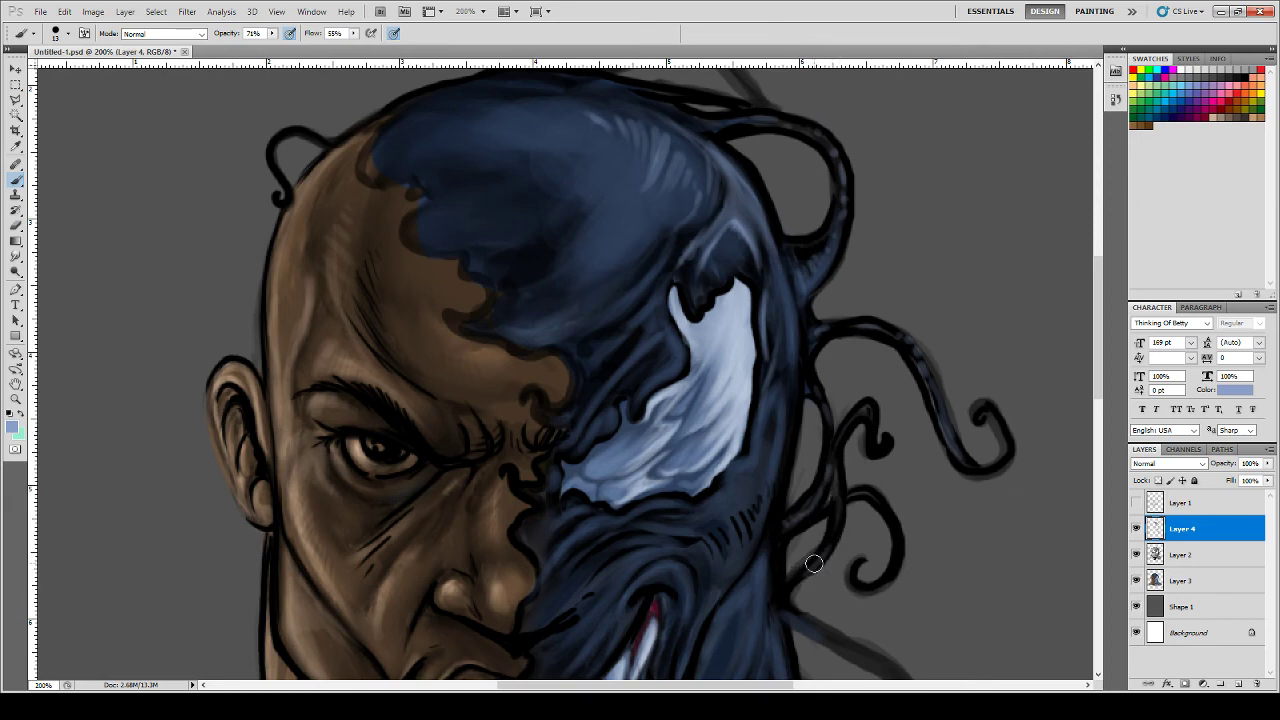
# - Strengthen the long periwinkle highlights down the side of the symbiote's head between the eye patch and the tentacles
pyautogui.moveTo(779, 478)
pyautogui.mouseDown()
pyautogui.moveTo(781, 400)
pyautogui.moveTo(776, 499)
pyautogui.moveTo(778, 330)
pyautogui.moveTo(787, 352)
pyautogui.moveTo(771, 440)
pyautogui.moveTo(777, 358)
pyautogui.moveTo(785, 443)
pyautogui.moveTo(775, 497)
pyautogui.mouseUp()
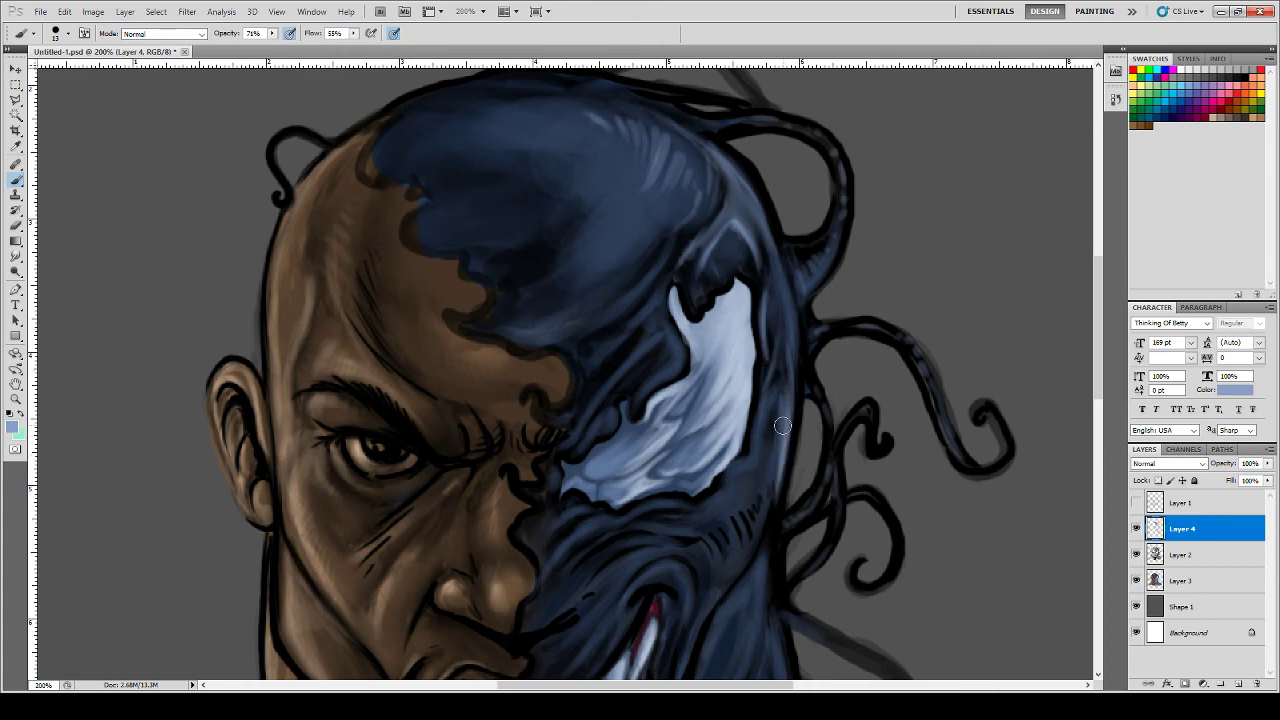
pyautogui.moveTo(783, 426); pyautogui.dragTo(784, 350)
pyautogui.moveTo(788, 400); pyautogui.dragTo(779, 292)
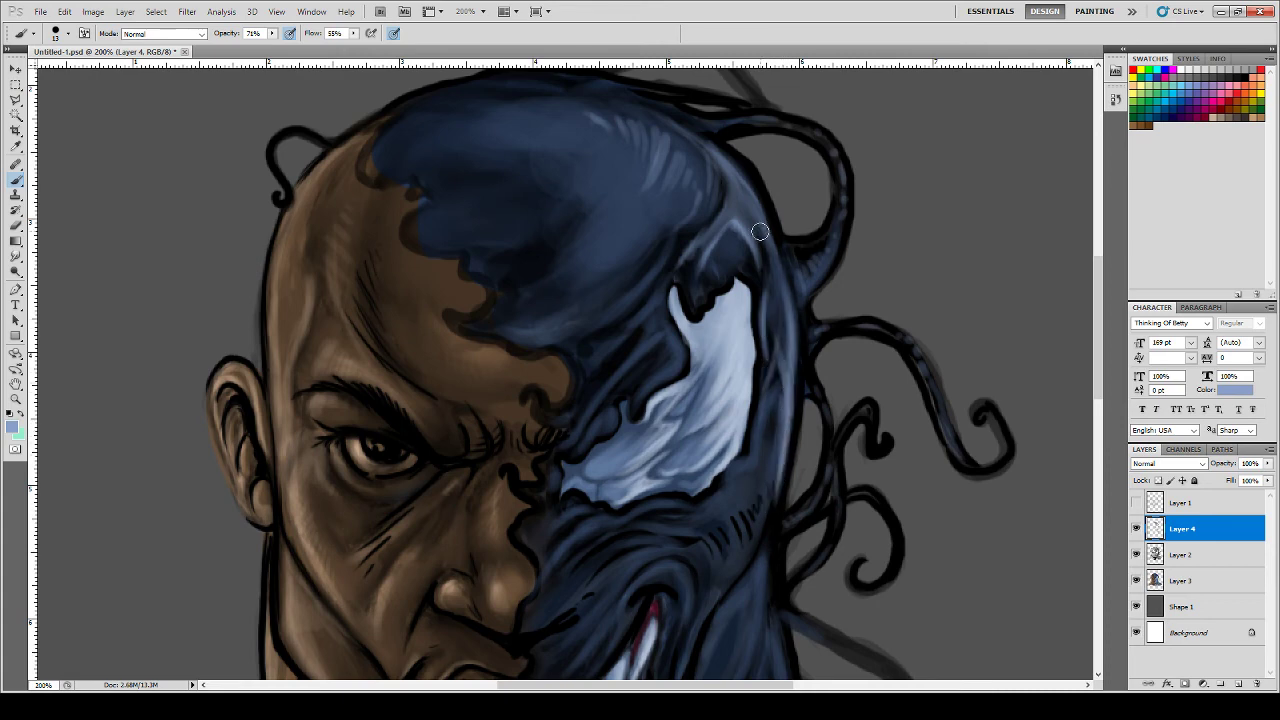
pyautogui.moveTo(774, 360)
pyautogui.mouseDown()
pyautogui.moveTo(763, 417)
pyautogui.moveTo(784, 420)
pyautogui.moveTo(782, 402)
pyautogui.moveTo(774, 432)
pyautogui.moveTo(765, 410)
pyautogui.moveTo(766, 466)
pyautogui.moveTo(780, 438)
pyautogui.moveTo(781, 262)
pyautogui.mouseUp()
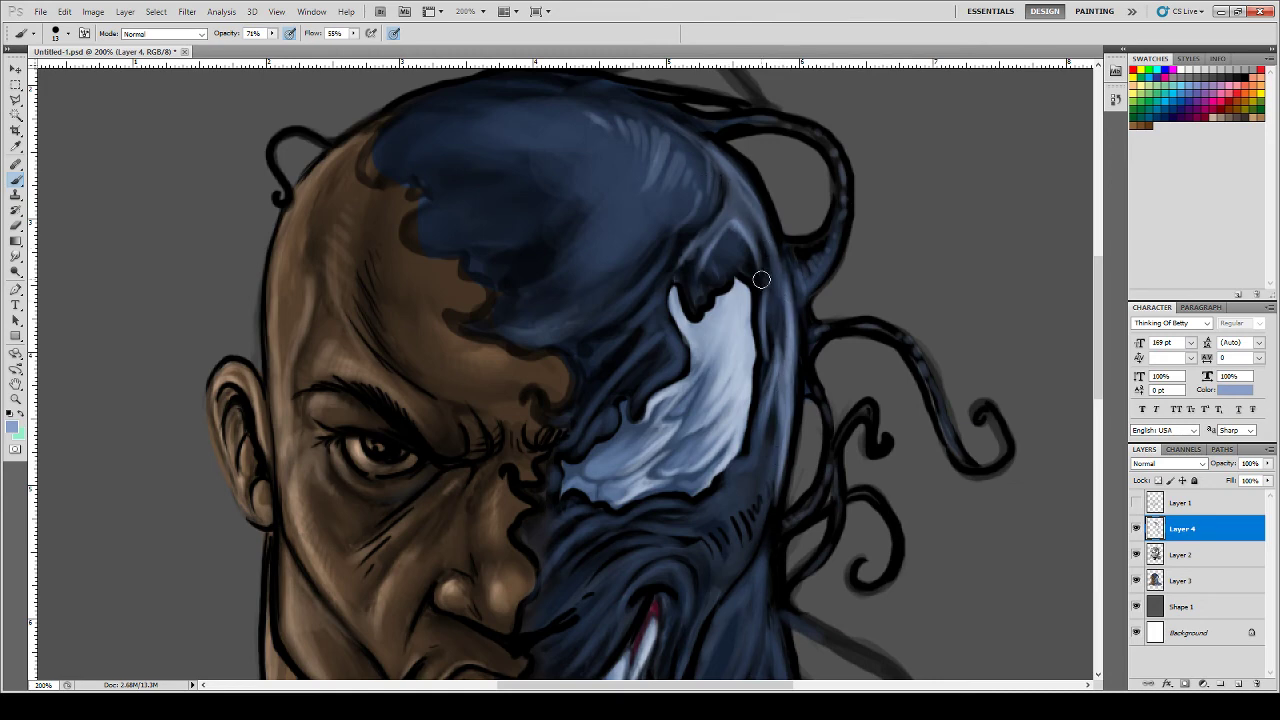
# - Paint periwinkle highlights along the symbiote's cheek and jaw edge and on the folds above the corner of the mouth
pyautogui.moveTo(1100, 320); pyautogui.dragTo(1102, 346)
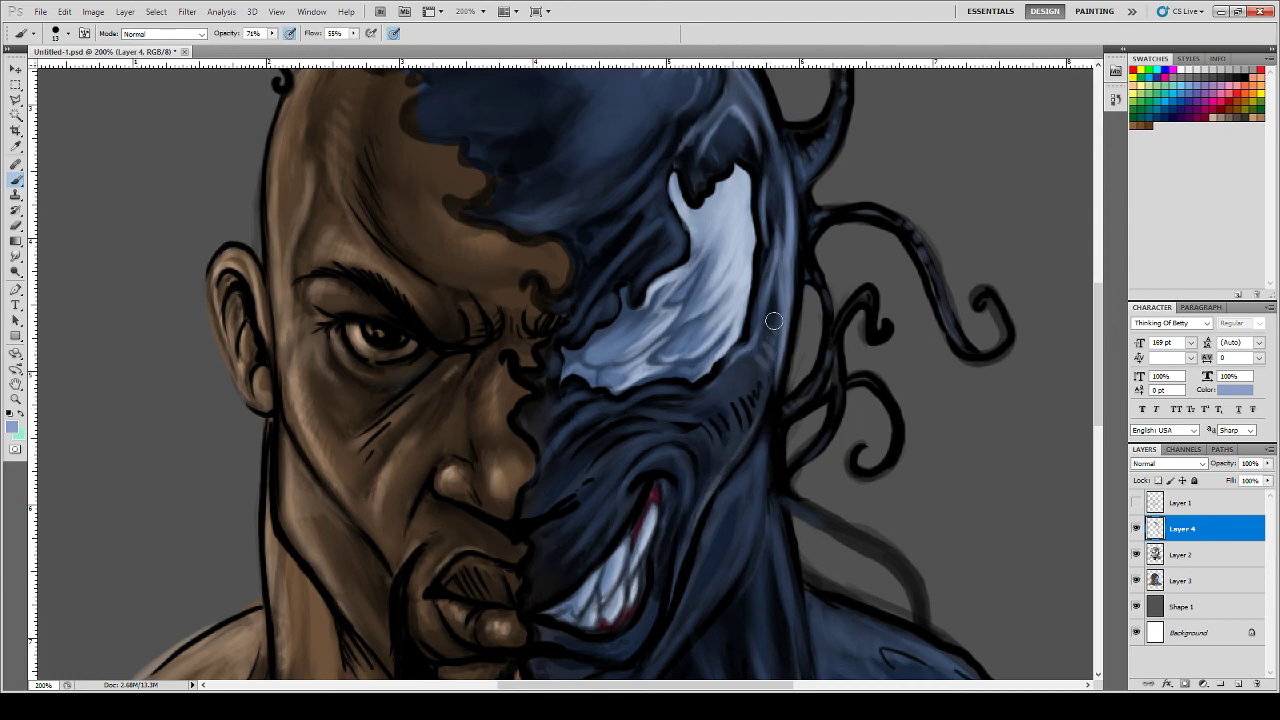
pyautogui.moveTo(755, 457)
pyautogui.mouseDown()
pyautogui.moveTo(762, 488)
pyautogui.moveTo(765, 474)
pyautogui.mouseUp()
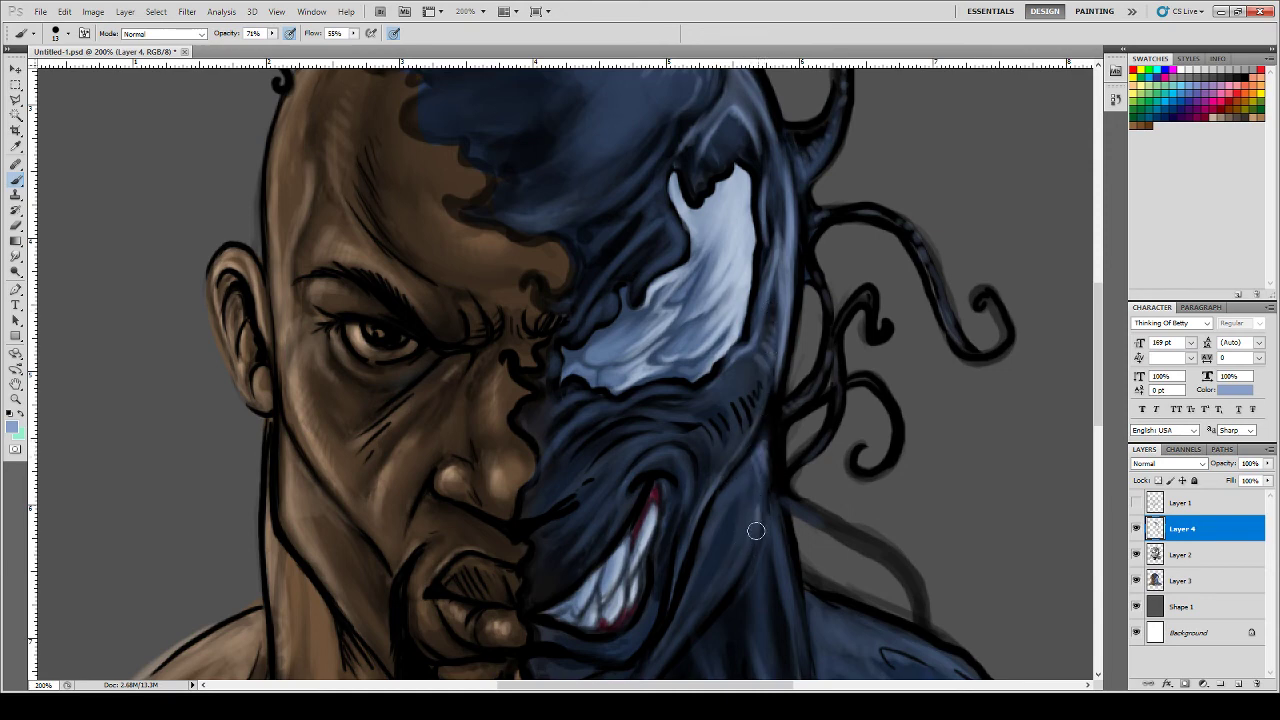
pyautogui.moveTo(757, 529)
pyautogui.mouseDown()
pyautogui.moveTo(721, 600)
pyautogui.moveTo(687, 588)
pyautogui.mouseUp()
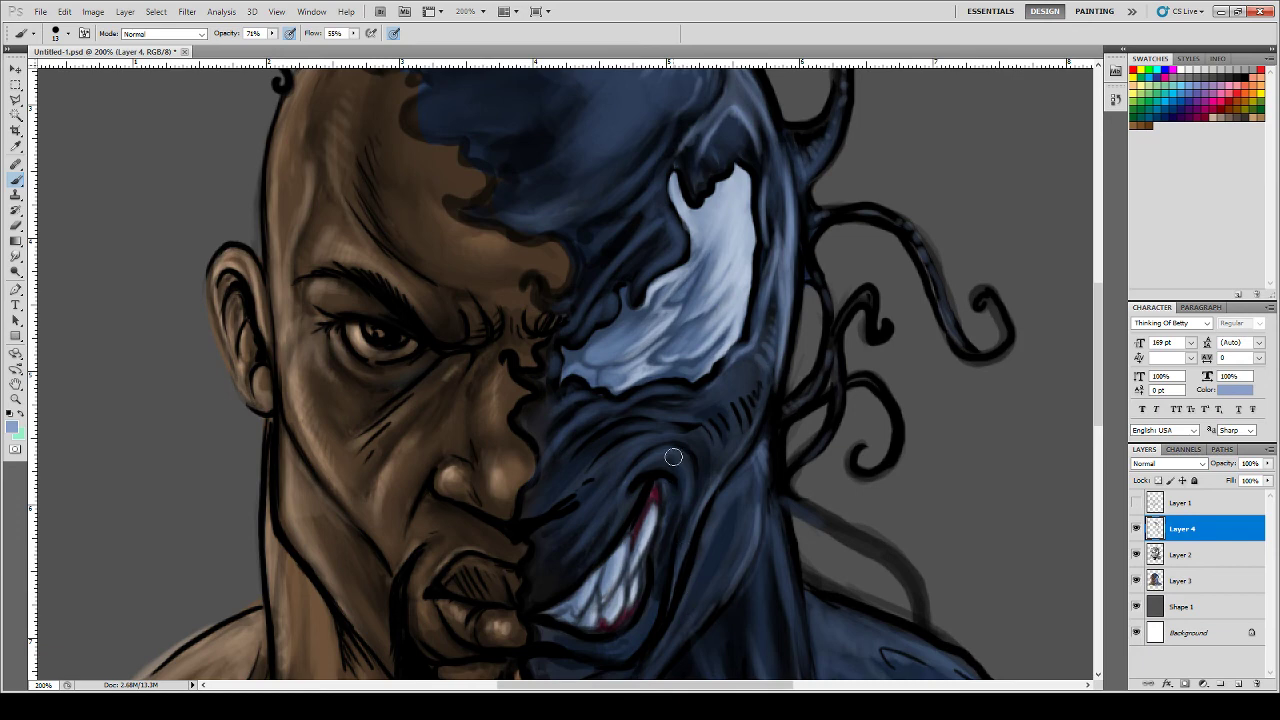
pyautogui.moveTo(667, 449); pyautogui.dragTo(686, 484)
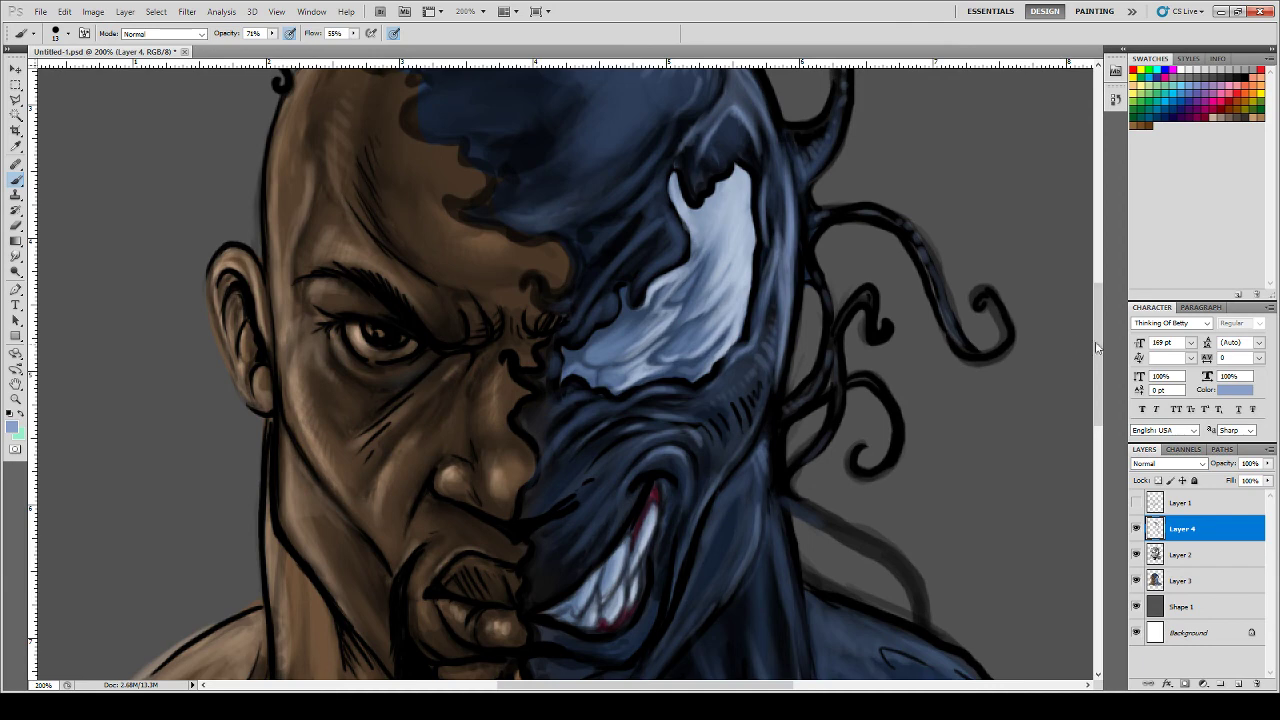
# - Paint periwinkle highlights along the symbiote's lower jaw edge and down the outer edge of its neck
pyautogui.moveTo(1098, 349)
pyautogui.mouseDown()
pyautogui.moveTo(1100, 375)
pyautogui.moveTo(1082, 385)
pyautogui.mouseUp()
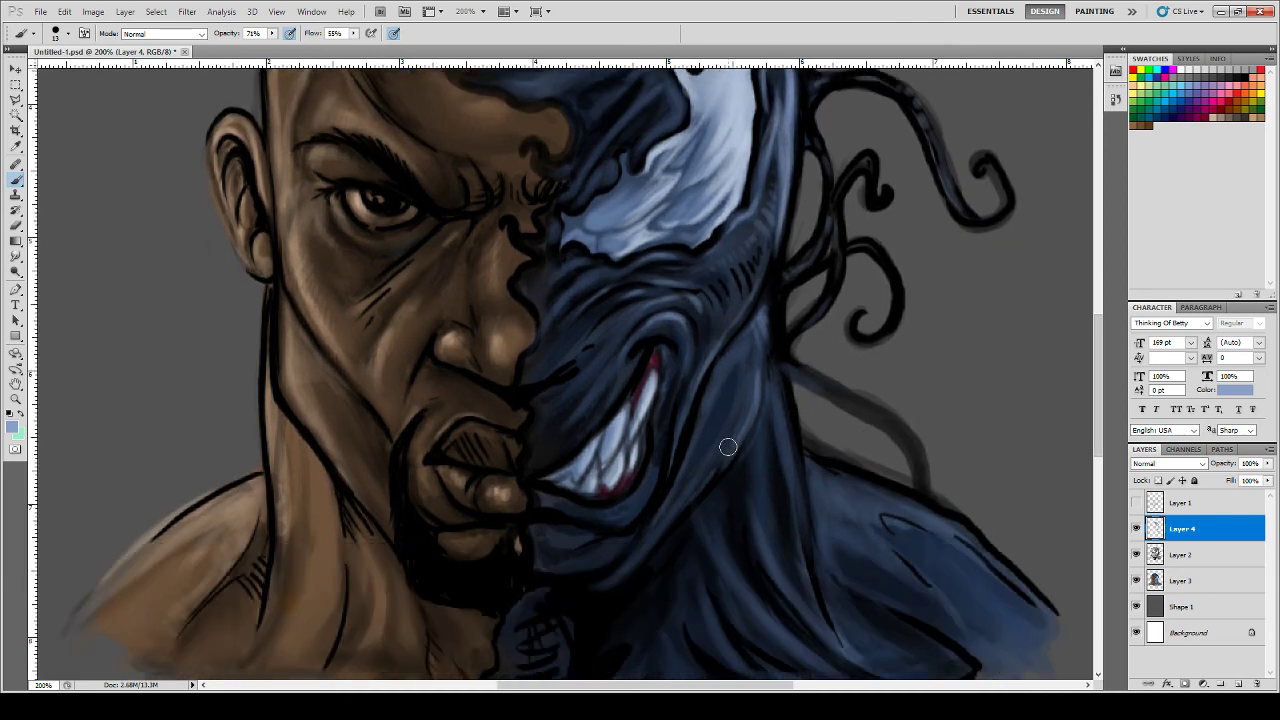
pyautogui.moveTo(723, 465); pyautogui.dragTo(670, 518)
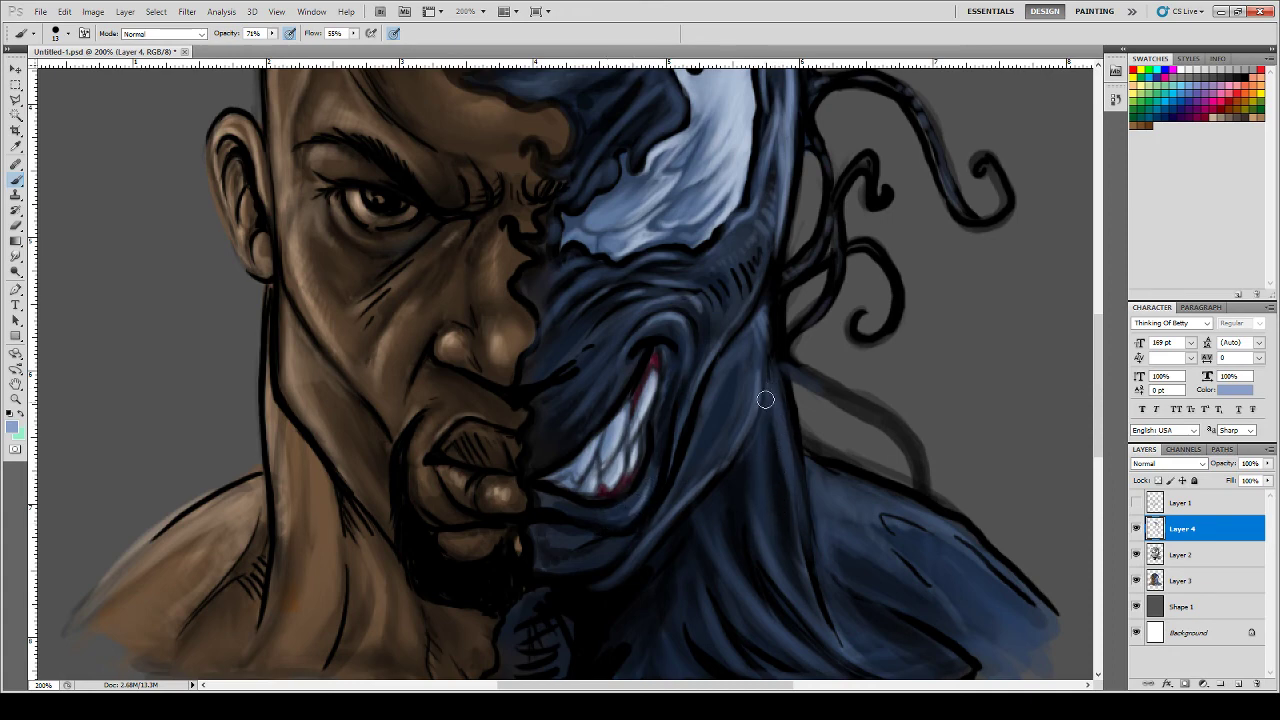
pyautogui.moveTo(778, 374)
pyautogui.mouseDown()
pyautogui.moveTo(801, 485)
pyautogui.moveTo(779, 379)
pyautogui.moveTo(800, 492)
pyautogui.mouseUp()
pyautogui.moveTo(788, 414); pyautogui.dragTo(805, 528)
pyautogui.moveTo(793, 482)
pyautogui.mouseDown()
pyautogui.moveTo(816, 585)
pyautogui.moveTo(845, 640)
pyautogui.mouseUp()
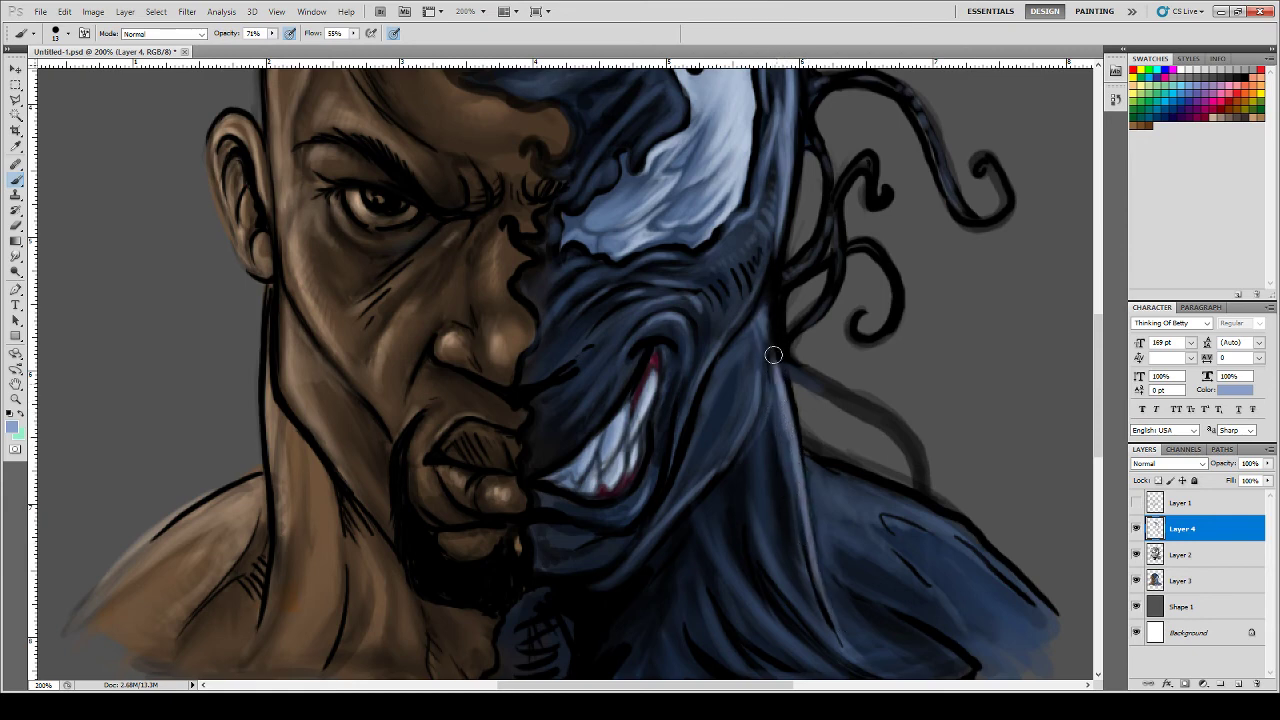
# - Strengthen the periwinkle highlights on the back of the symbiote's jaw and extend them across the top of its shoulder
pyautogui.moveTo(762, 378)
pyautogui.mouseDown()
pyautogui.moveTo(739, 440)
pyautogui.moveTo(763, 330)
pyautogui.mouseUp()
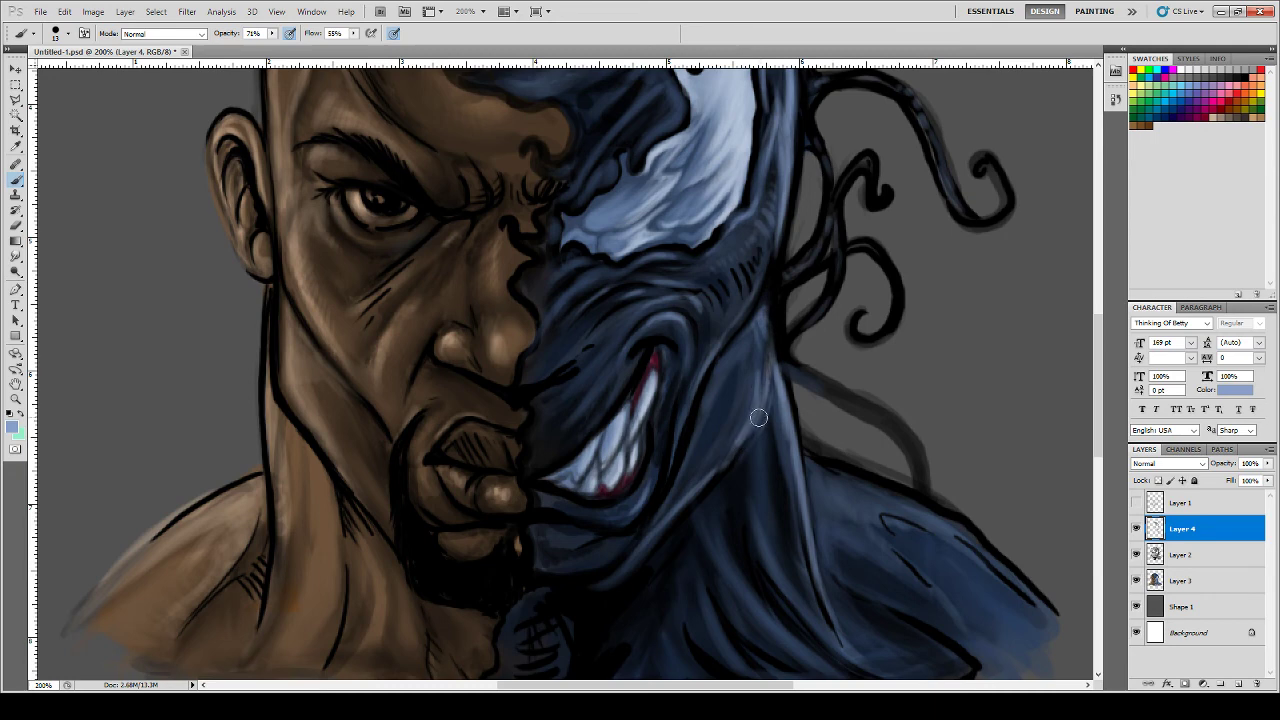
pyautogui.moveTo(758, 418); pyautogui.dragTo(765, 306)
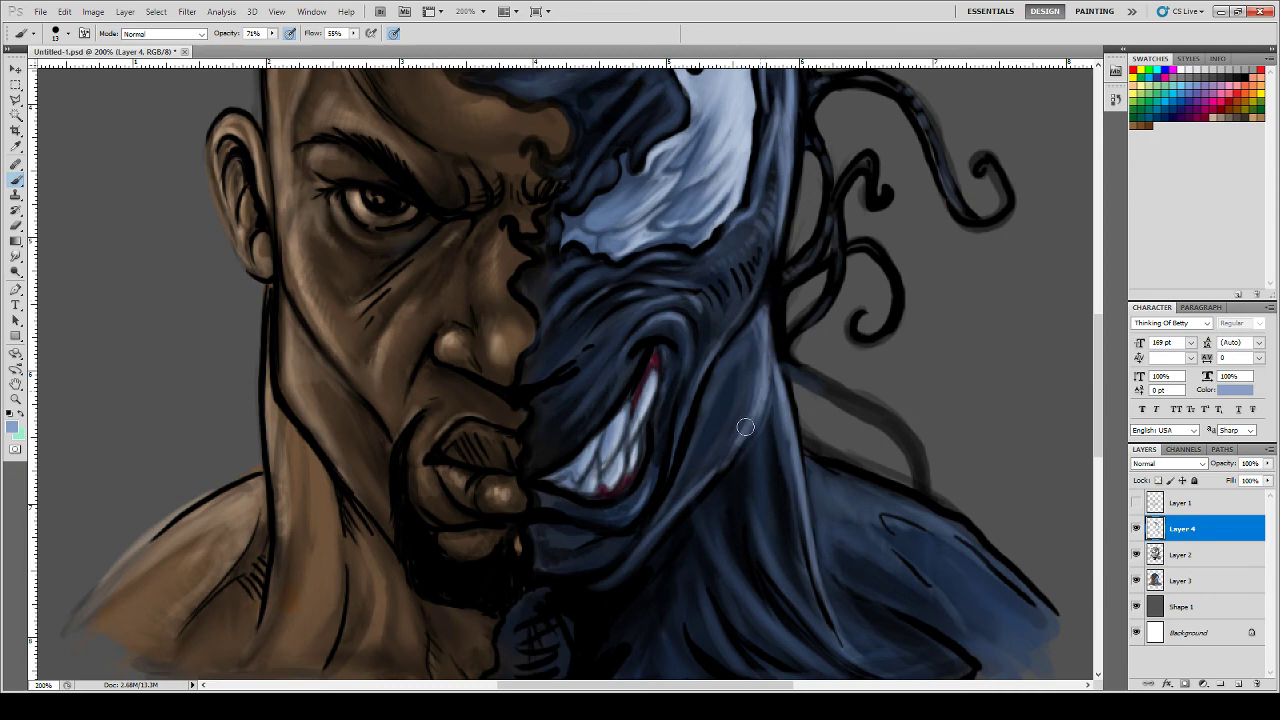
pyautogui.moveTo(746, 426); pyautogui.dragTo(698, 492)
pyautogui.moveTo(763, 319)
pyautogui.mouseDown()
pyautogui.moveTo(713, 377)
pyautogui.moveTo(725, 355)
pyautogui.moveTo(746, 405)
pyautogui.moveTo(745, 336)
pyautogui.moveTo(757, 353)
pyautogui.moveTo(765, 329)
pyautogui.moveTo(802, 365)
pyautogui.mouseUp()
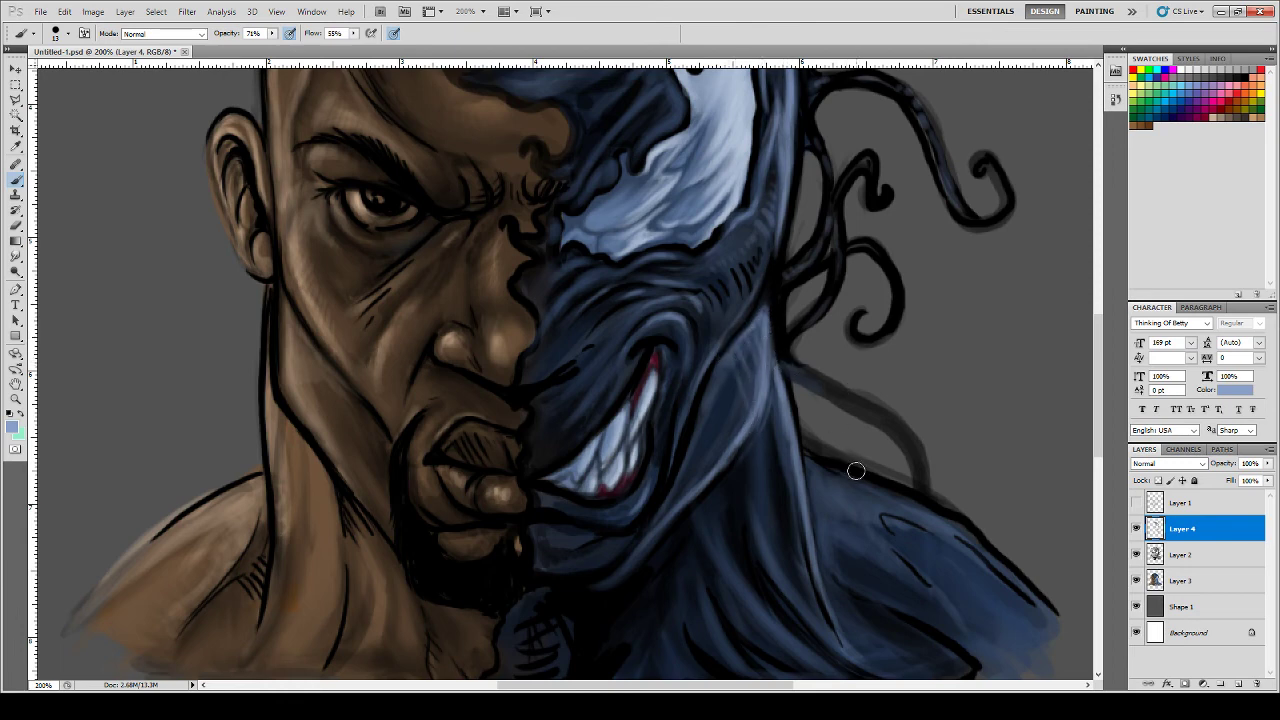
pyautogui.moveTo(812, 469)
pyautogui.mouseDown()
pyautogui.moveTo(934, 518)
pyautogui.moveTo(954, 540)
pyautogui.moveTo(898, 502)
pyautogui.moveTo(1021, 607)
pyautogui.moveTo(850, 505)
pyautogui.moveTo(835, 481)
pyautogui.moveTo(851, 483)
pyautogui.moveTo(818, 461)
pyautogui.moveTo(911, 516)
pyautogui.moveTo(822, 469)
pyautogui.moveTo(905, 499)
pyautogui.moveTo(890, 506)
pyautogui.moveTo(823, 457)
pyautogui.moveTo(830, 544)
pyautogui.moveTo(832, 477)
pyautogui.moveTo(835, 520)
pyautogui.moveTo(844, 510)
pyautogui.moveTo(912, 601)
pyautogui.moveTo(852, 498)
pyautogui.mouseUp()
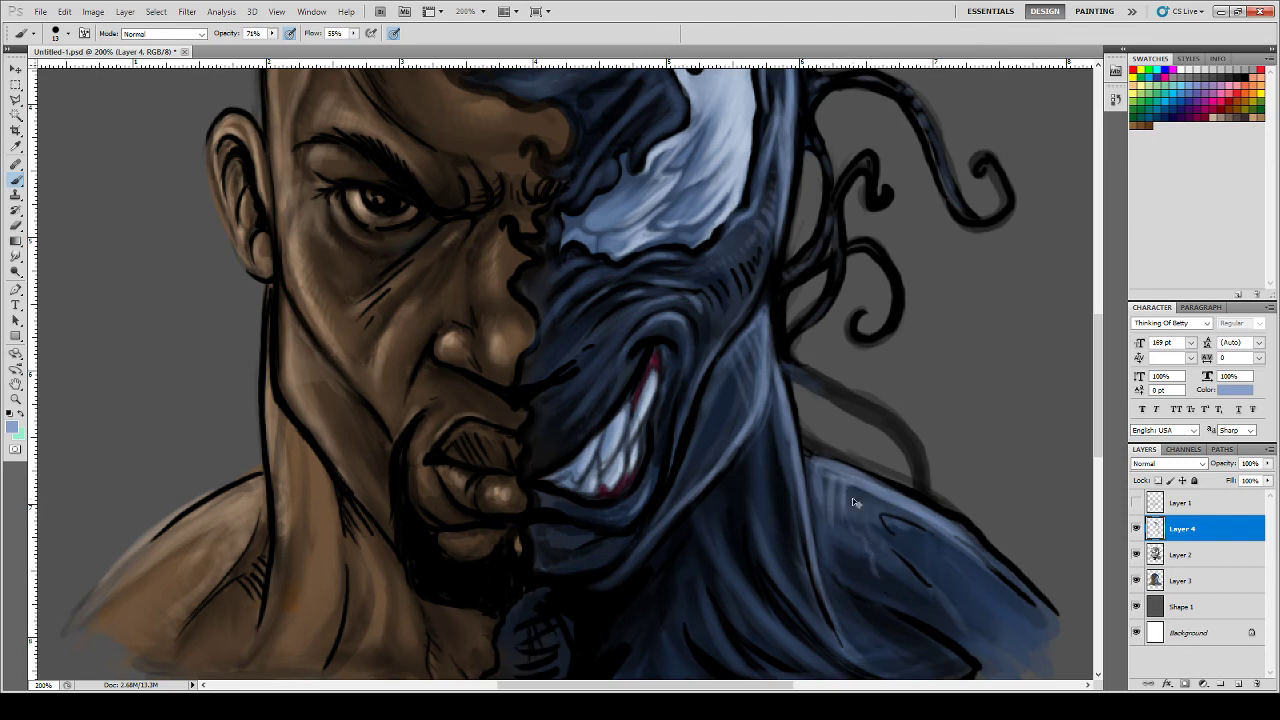
# - Paint thin, branching periwinkle veins over the symbiote's head, cheek, neck and shoulder and small wisps around the tentacles, using a smaller brush
pyautogui.hotkey('ctrl', '-')
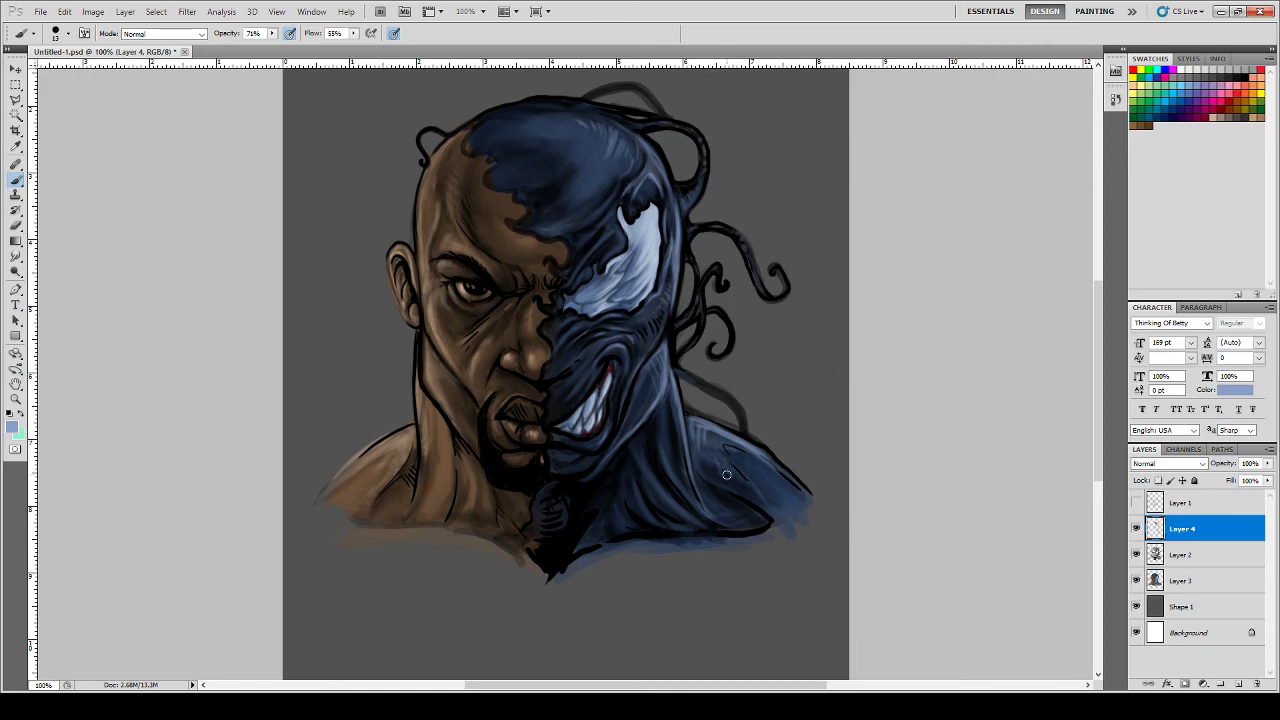
pyautogui.press('[')
pyautogui.press('[')
pyautogui.press('[')
pyautogui.press('[')
pyautogui.press('[')
pyautogui.press('[')
pyautogui.press('[')
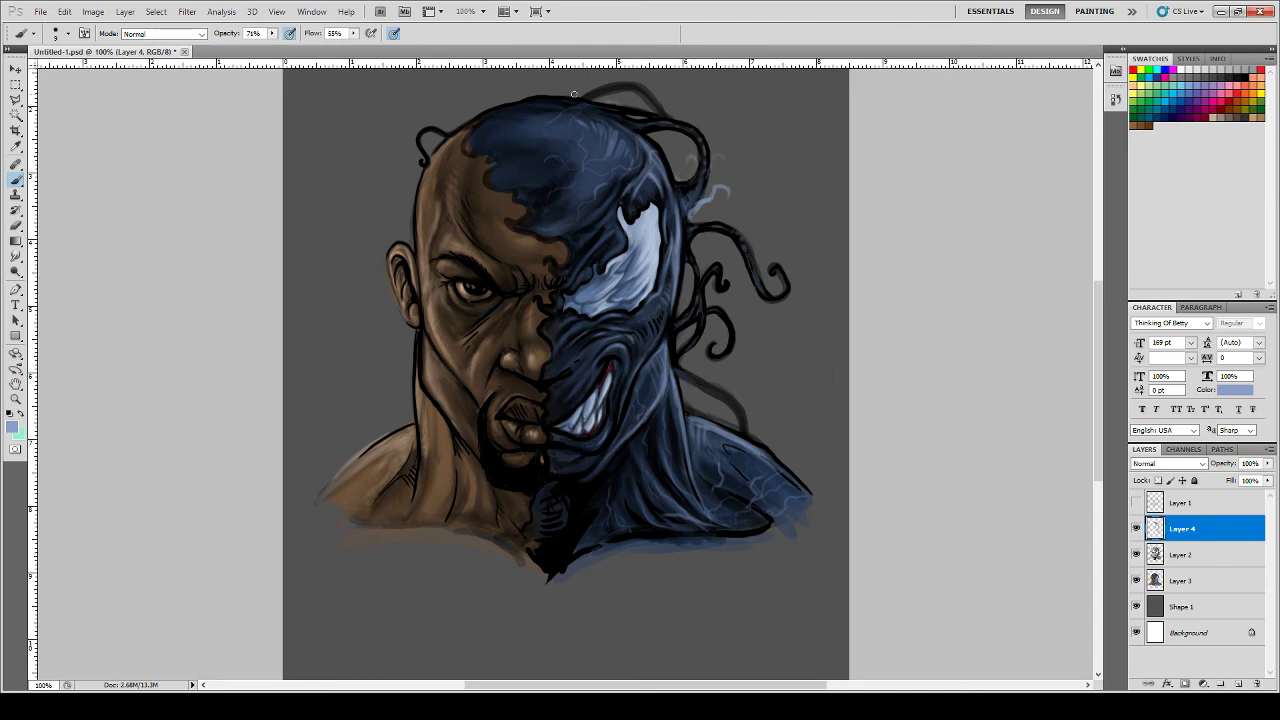
pyautogui.moveTo(579, 97); pyautogui.dragTo(578, 82)
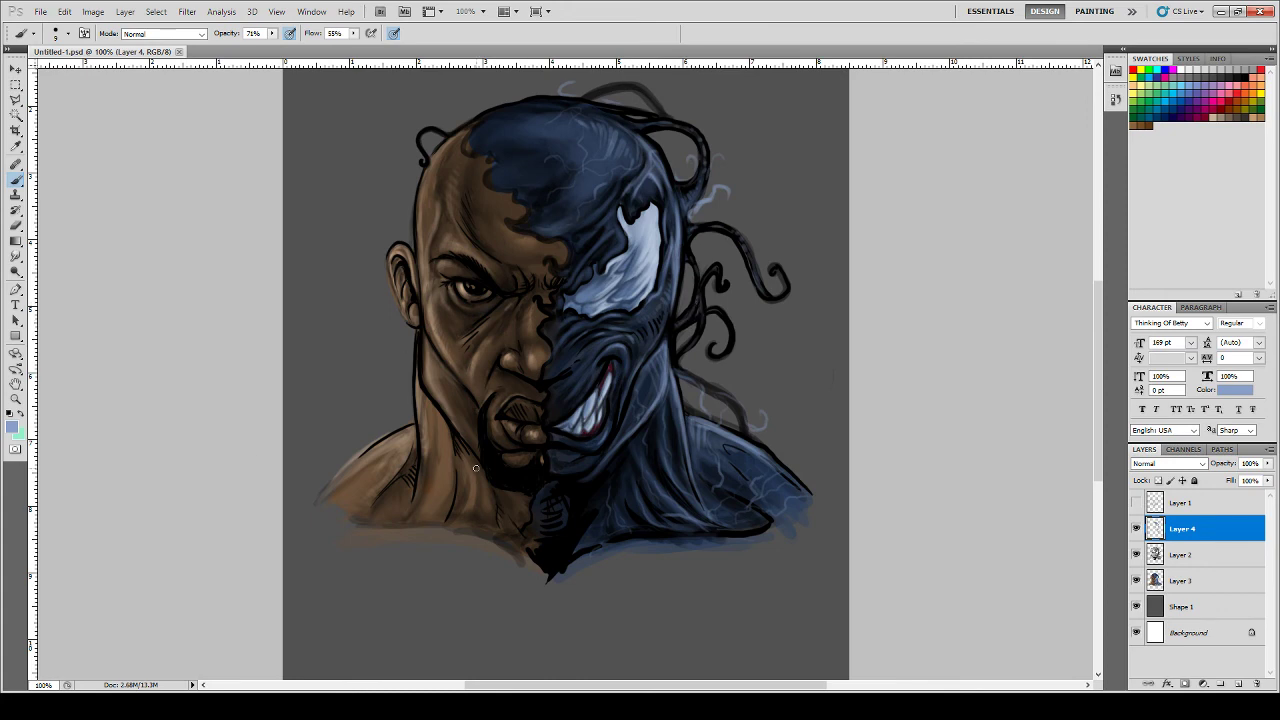
# - Paint light peach highlights along the man's jaw edge below the ear, using a 15 px brush
pyautogui.click(12, 429)
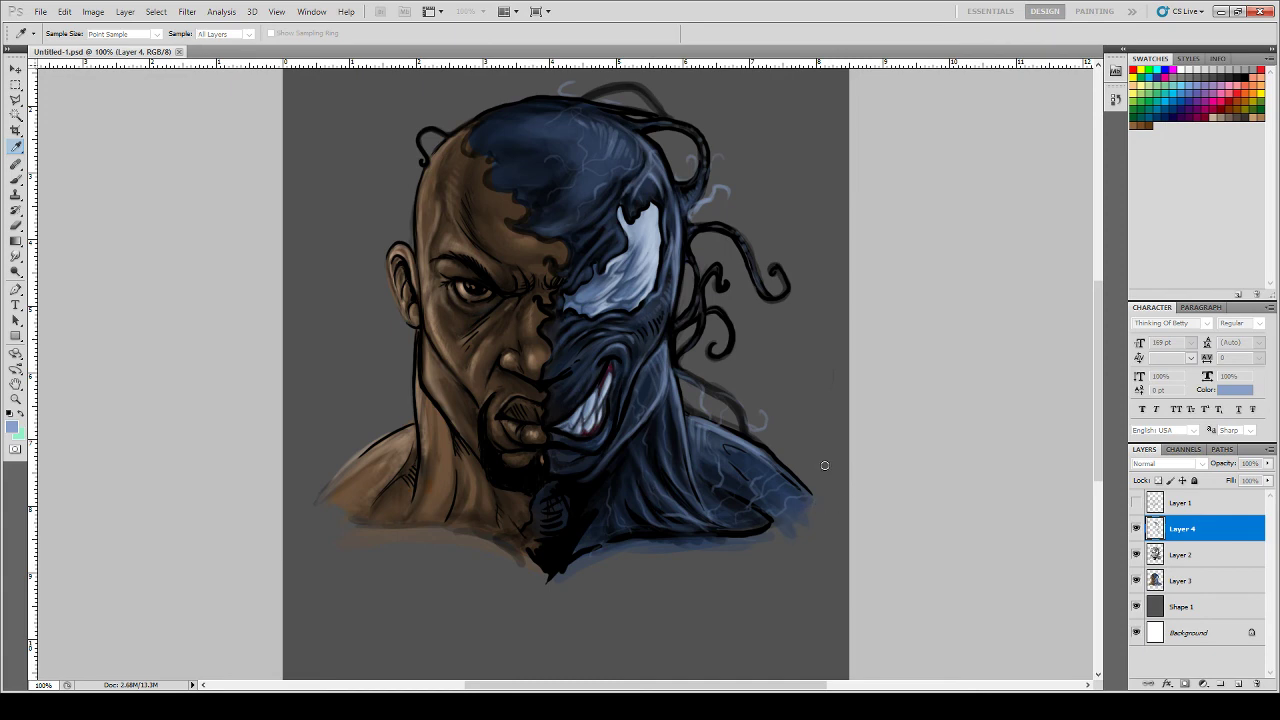
pyautogui.click(1058, 450)
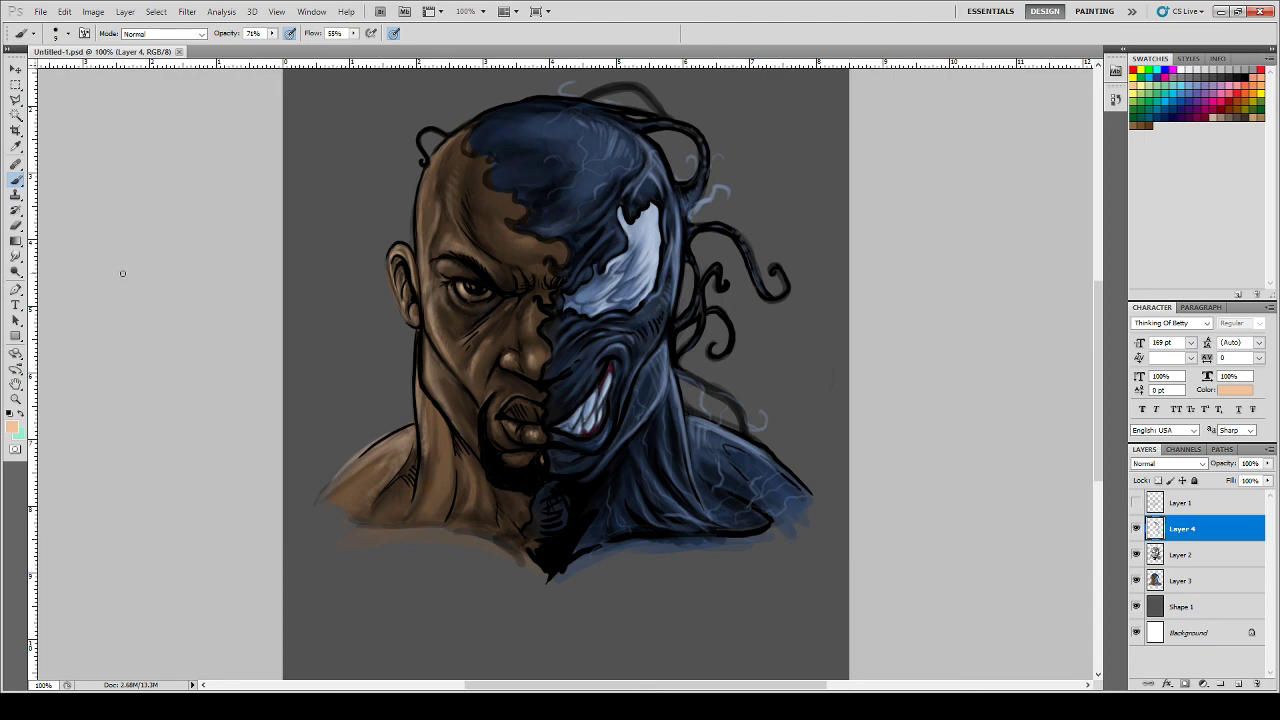
pyautogui.hotkey('ctrl', '+')
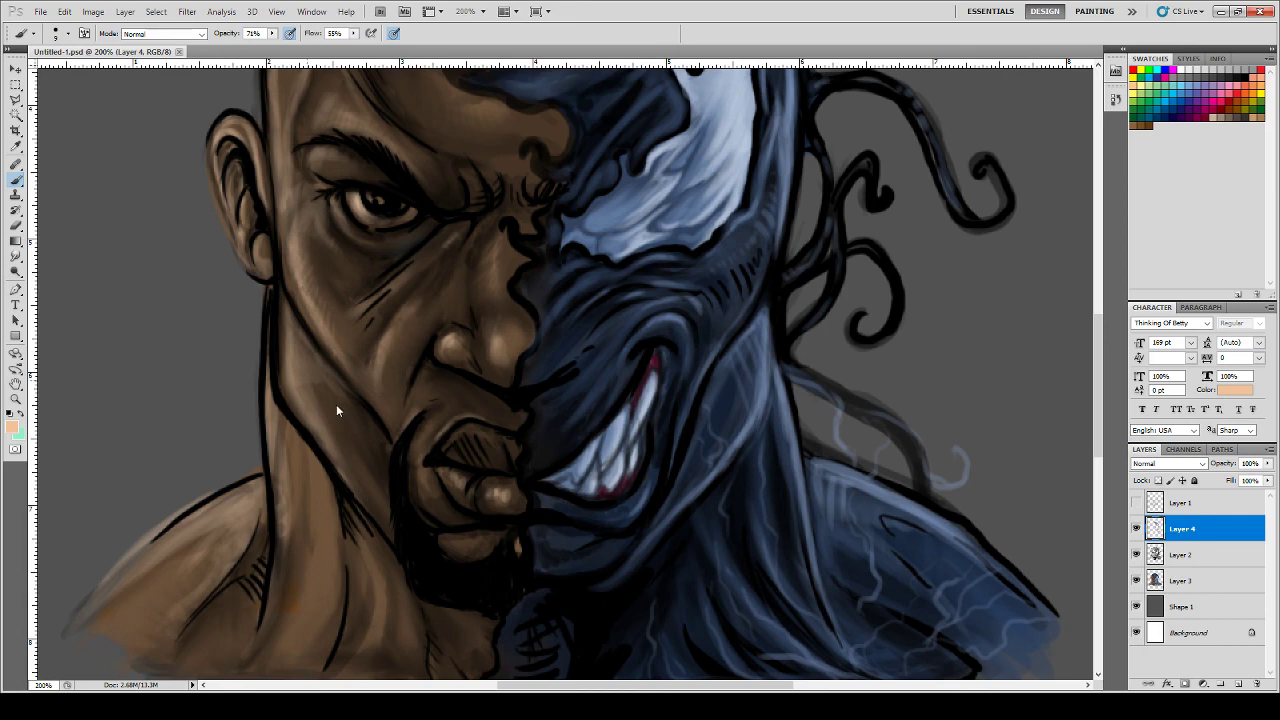
pyautogui.press(']')
pyautogui.press(']')
pyautogui.moveTo(289, 339)
pyautogui.mouseDown()
pyautogui.moveTo(279, 303)
pyautogui.moveTo(280, 346)
pyautogui.moveTo(275, 300)
pyautogui.moveTo(278, 367)
pyautogui.mouseUp()
pyautogui.moveTo(276, 304); pyautogui.dragTo(280, 388)
pyautogui.moveTo(278, 336)
pyautogui.mouseDown()
pyautogui.moveTo(302, 422)
pyautogui.moveTo(281, 381)
pyautogui.moveTo(325, 450)
pyautogui.mouseUp()
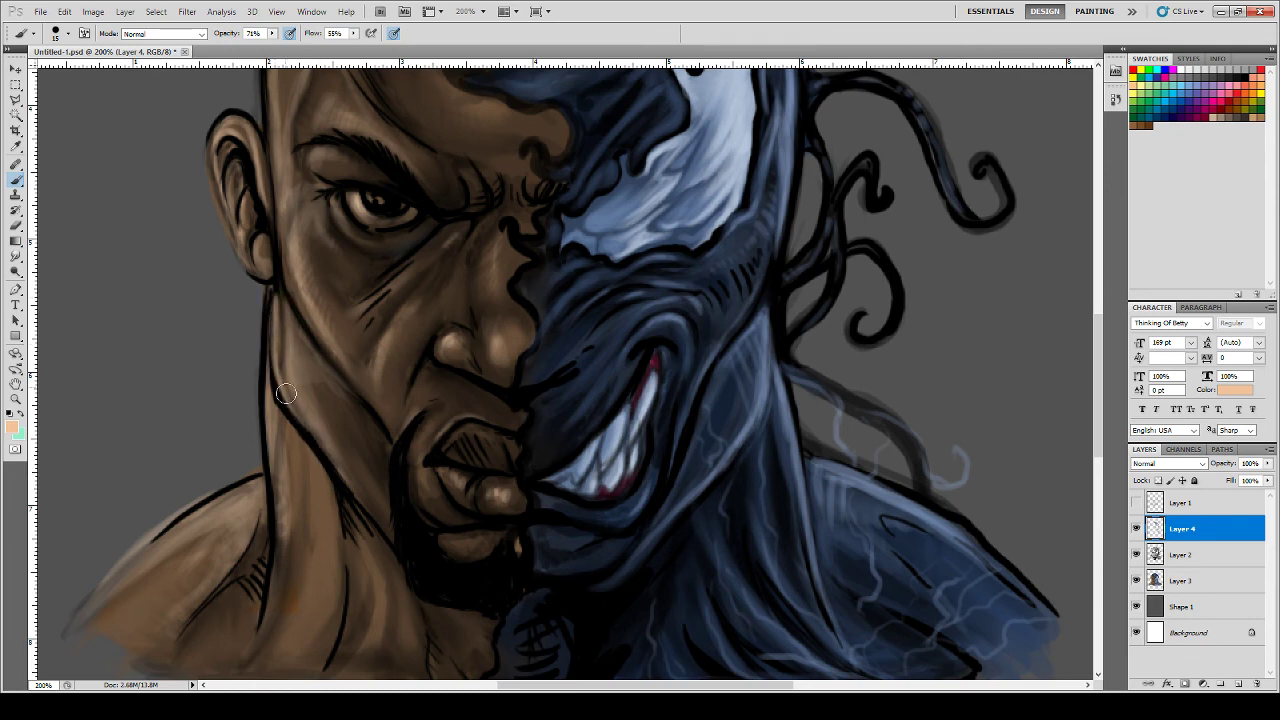
# - Paint peach highlights along the man's cheekbone crease, lower jaw and the side of his face beside the ear
pyautogui.moveTo(287, 395)
pyautogui.mouseDown()
pyautogui.moveTo(275, 300)
pyautogui.moveTo(284, 368)
pyautogui.moveTo(274, 315)
pyautogui.moveTo(274, 355)
pyautogui.moveTo(273, 306)
pyautogui.moveTo(308, 420)
pyautogui.moveTo(281, 380)
pyautogui.moveTo(346, 486)
pyautogui.moveTo(310, 444)
pyautogui.moveTo(280, 324)
pyautogui.moveTo(310, 360)
pyautogui.moveTo(279, 301)
pyautogui.moveTo(326, 373)
pyautogui.moveTo(281, 297)
pyautogui.moveTo(334, 366)
pyautogui.mouseUp()
pyautogui.moveTo(300, 310); pyautogui.dragTo(378, 409)
pyautogui.moveTo(304, 316); pyautogui.dragTo(288, 274)
pyautogui.moveTo(281, 220)
pyautogui.mouseDown()
pyautogui.moveTo(294, 294)
pyautogui.moveTo(264, 164)
pyautogui.mouseUp()
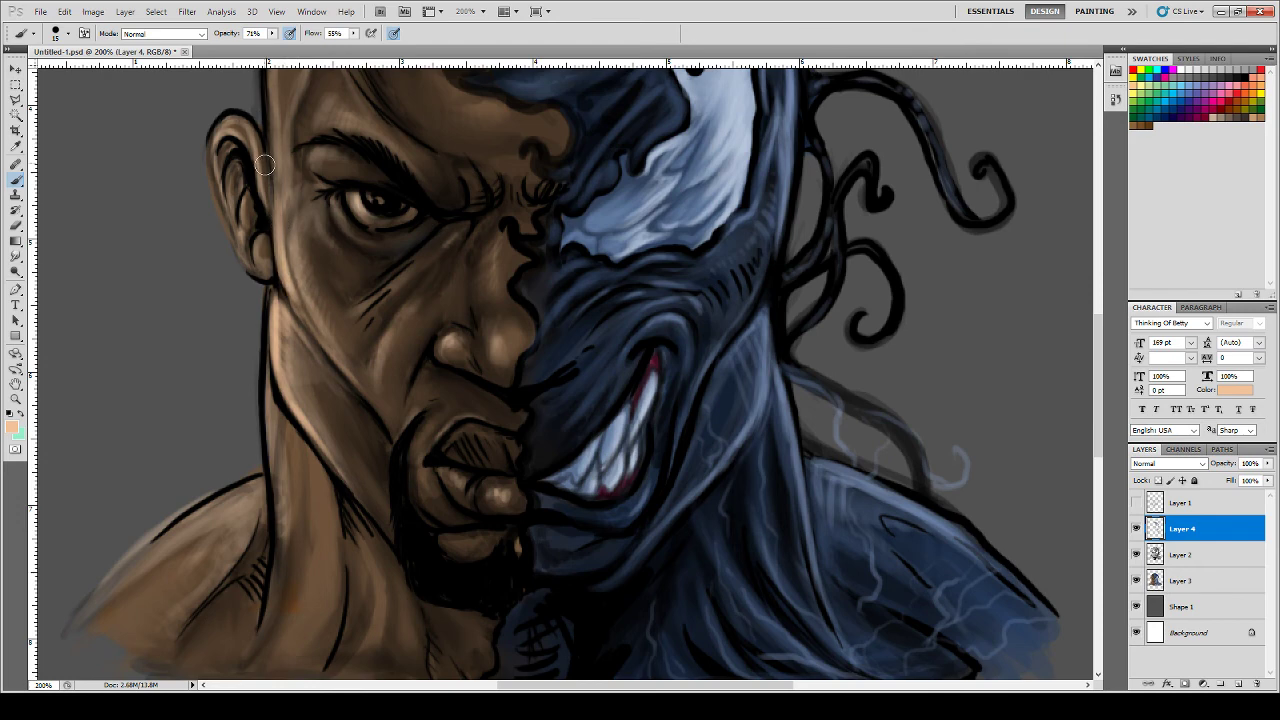
pyautogui.moveTo(281, 231)
pyautogui.mouseDown()
pyautogui.moveTo(272, 157)
pyautogui.moveTo(291, 299)
pyautogui.moveTo(340, 369)
pyautogui.moveTo(314, 350)
pyautogui.moveTo(313, 387)
pyautogui.moveTo(295, 220)
pyautogui.moveTo(298, 319)
pyautogui.moveTo(324, 326)
pyautogui.moveTo(368, 394)
pyautogui.moveTo(380, 504)
pyautogui.mouseUp()
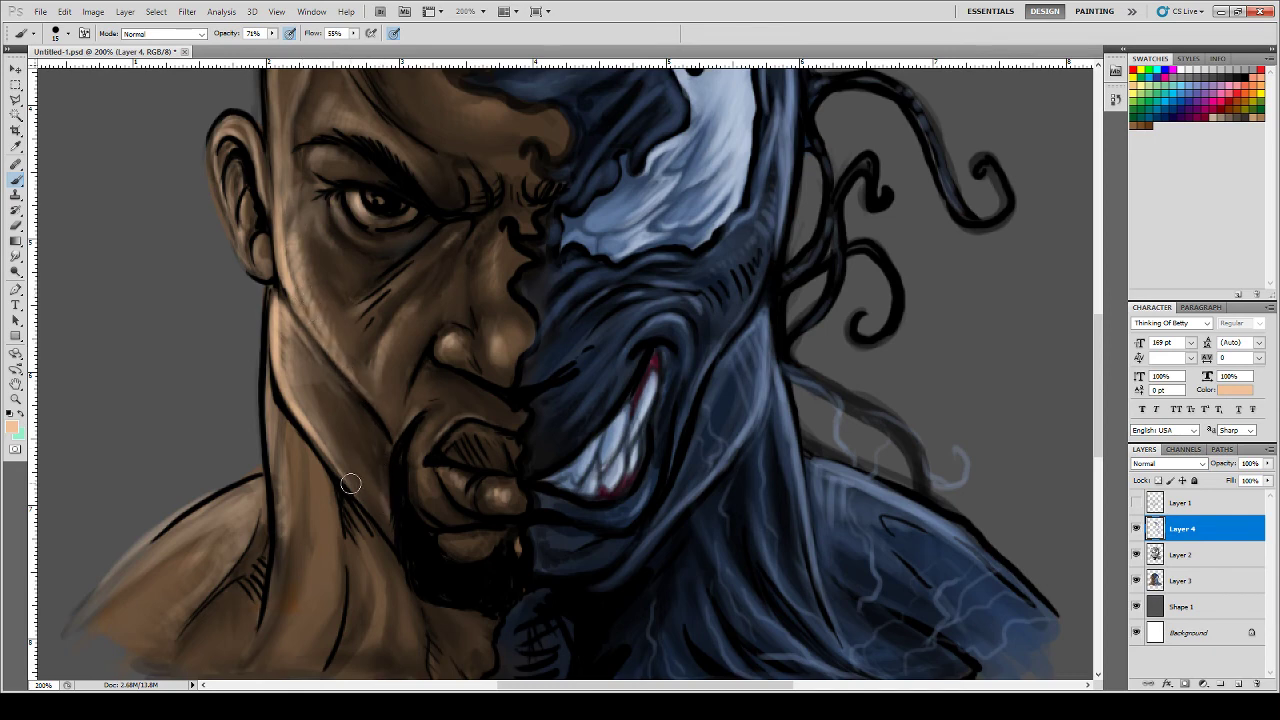
# - Paint peach highlights down the side and front muscles of the man's neck and across the top of his shoulder
pyautogui.moveTo(273, 395)
pyautogui.mouseDown()
pyautogui.moveTo(275, 510)
pyautogui.moveTo(250, 576)
pyautogui.moveTo(272, 491)
pyautogui.moveTo(254, 640)
pyautogui.moveTo(261, 575)
pyautogui.moveTo(270, 615)
pyautogui.mouseUp()
pyautogui.hotkey('ctrl', 'z')
pyautogui.moveTo(277, 404)
pyautogui.mouseDown()
pyautogui.moveTo(272, 485)
pyautogui.moveTo(302, 444)
pyautogui.moveTo(102, 584)
pyautogui.mouseUp()
pyautogui.moveTo(253, 498)
pyautogui.mouseDown()
pyautogui.moveTo(265, 506)
pyautogui.moveTo(262, 478)
pyautogui.moveTo(122, 581)
pyautogui.mouseUp()
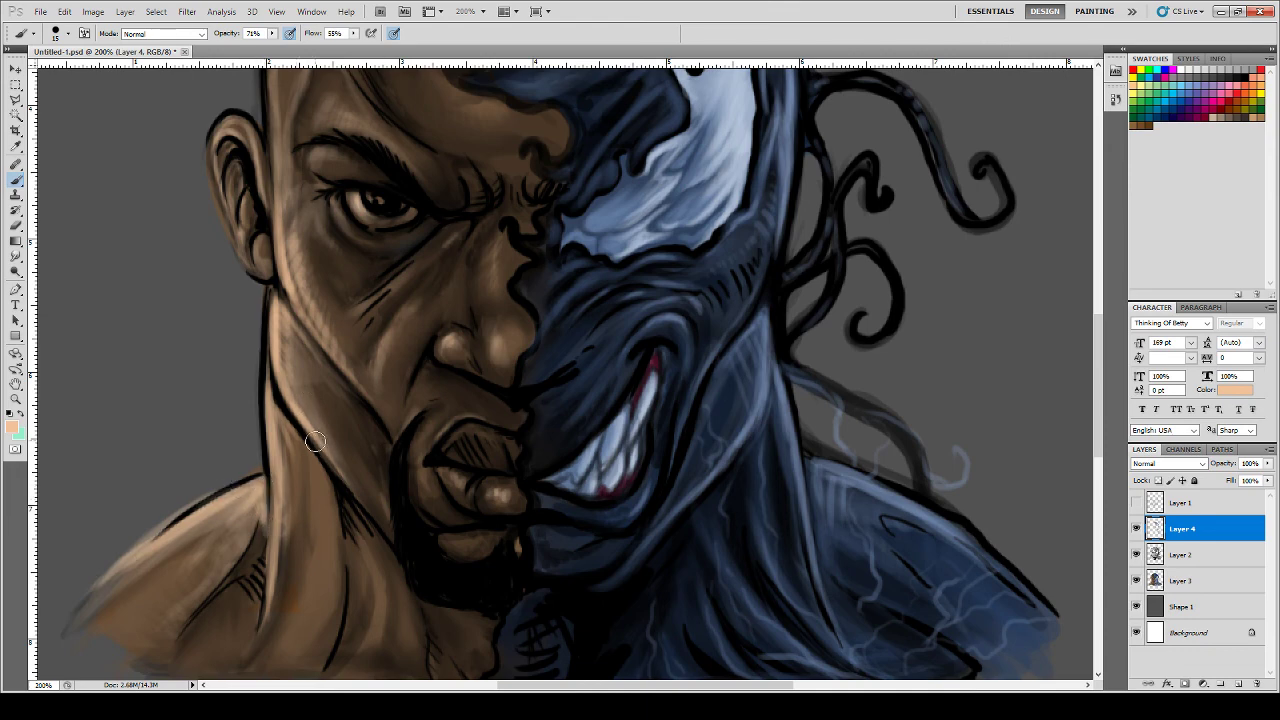
pyautogui.moveTo(313, 443); pyautogui.dragTo(396, 570)
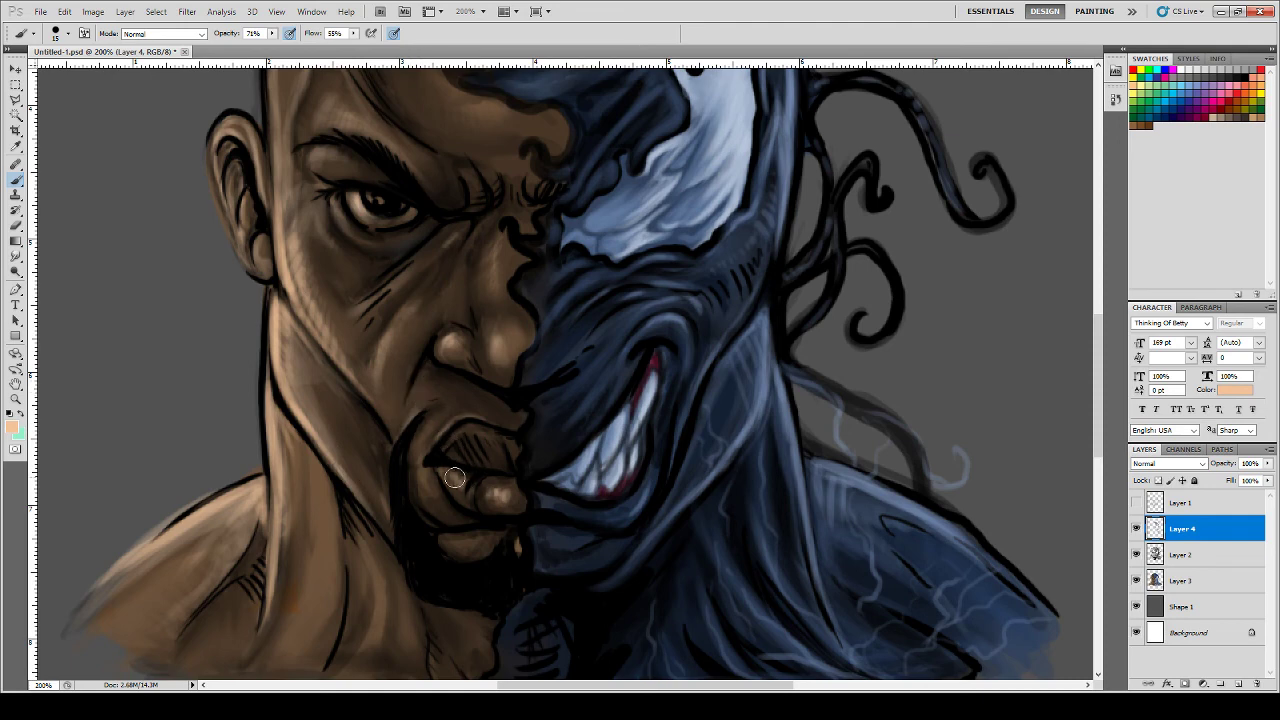
# - Add peach highlights to the man's lips, the skin around his eye, his nostril and his ear
pyautogui.moveTo(454, 477)
pyautogui.mouseDown()
pyautogui.moveTo(462, 494)
pyautogui.moveTo(506, 496)
pyautogui.moveTo(485, 462)
pyautogui.mouseUp()
pyautogui.moveTo(454, 410); pyautogui.dragTo(429, 421)
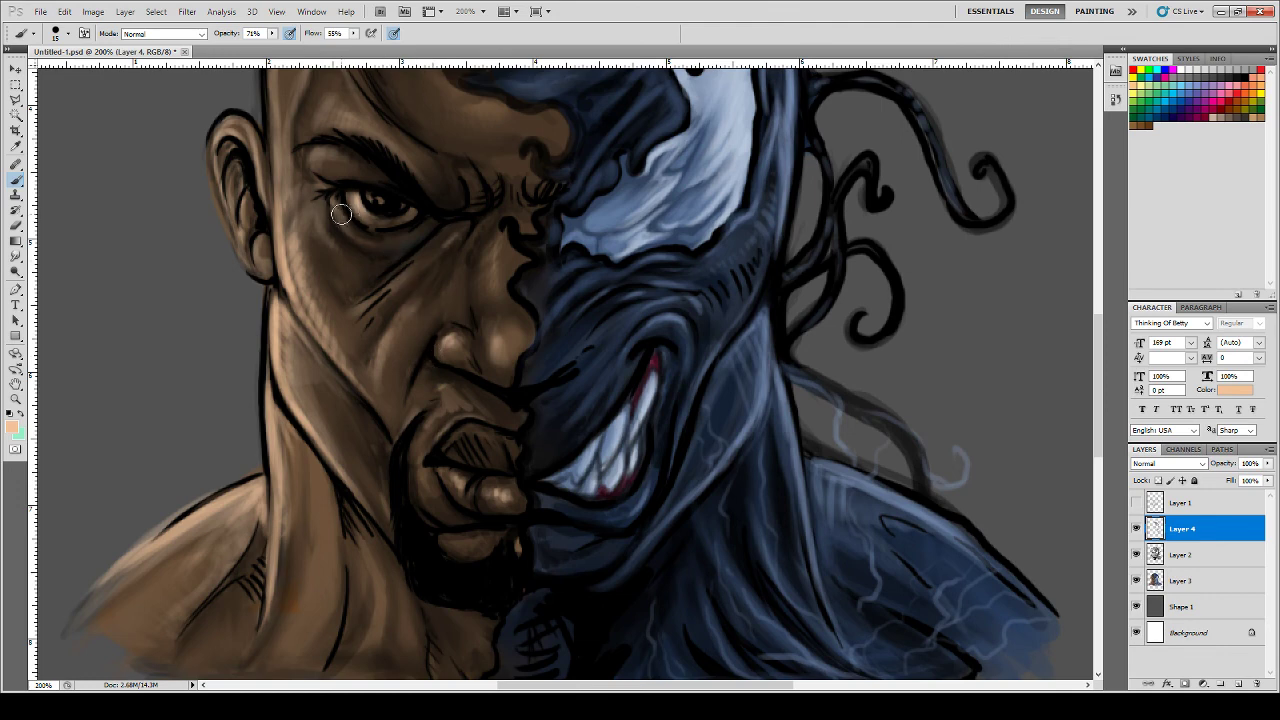
pyautogui.moveTo(359, 197)
pyautogui.mouseDown()
pyautogui.moveTo(394, 218)
pyautogui.moveTo(381, 220)
pyautogui.moveTo(405, 213)
pyautogui.moveTo(330, 197)
pyautogui.moveTo(330, 234)
pyautogui.moveTo(330, 202)
pyautogui.moveTo(345, 216)
pyautogui.moveTo(333, 169)
pyautogui.moveTo(365, 179)
pyautogui.moveTo(309, 163)
pyautogui.moveTo(326, 144)
pyautogui.moveTo(341, 159)
pyautogui.moveTo(315, 171)
pyautogui.moveTo(312, 155)
pyautogui.moveTo(306, 182)
pyautogui.moveTo(272, 176)
pyautogui.moveTo(272, 140)
pyautogui.moveTo(294, 250)
pyautogui.moveTo(278, 131)
pyautogui.moveTo(296, 281)
pyautogui.mouseUp()
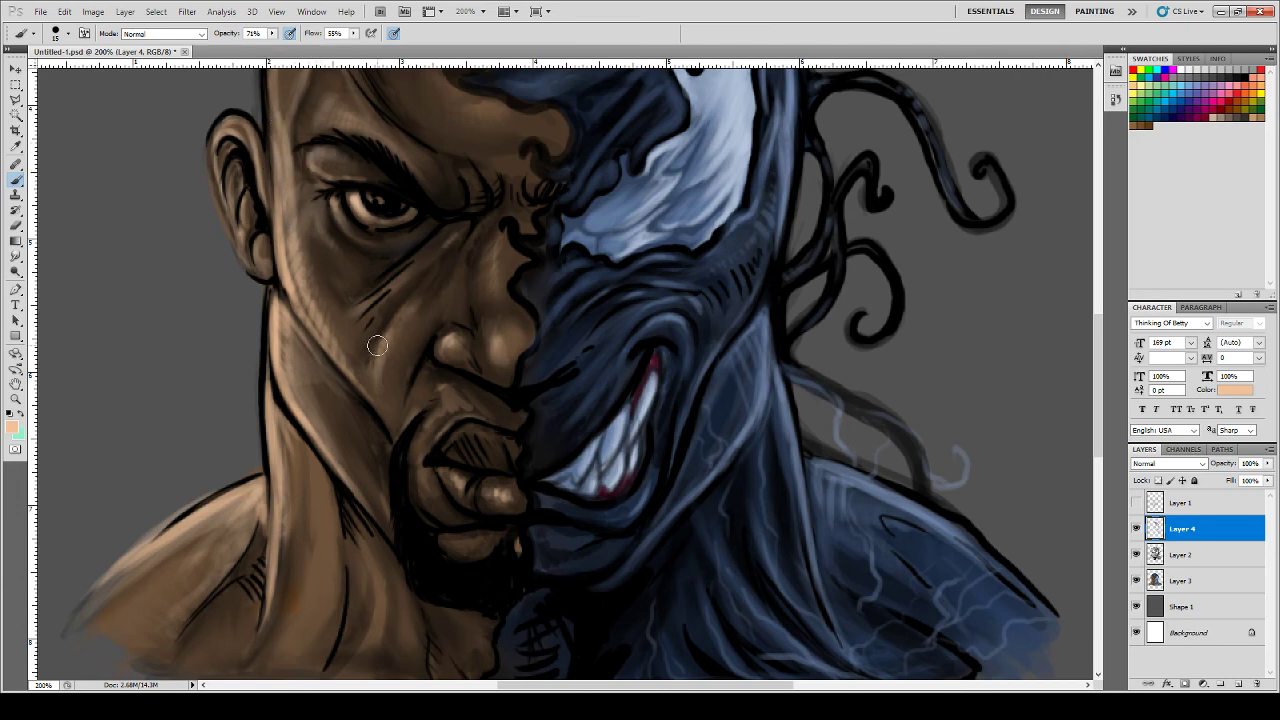
pyautogui.moveTo(447, 336); pyautogui.dragTo(448, 360)
pyautogui.moveTo(225, 139)
pyautogui.mouseDown()
pyautogui.moveTo(265, 190)
pyautogui.moveTo(243, 195)
pyautogui.moveTo(237, 177)
pyautogui.moveTo(235, 195)
pyautogui.moveTo(236, 165)
pyautogui.moveTo(240, 242)
pyautogui.moveTo(265, 272)
pyautogui.moveTo(236, 201)
pyautogui.mouseUp()
pyautogui.moveTo(240, 262); pyautogui.dragTo(222, 195)
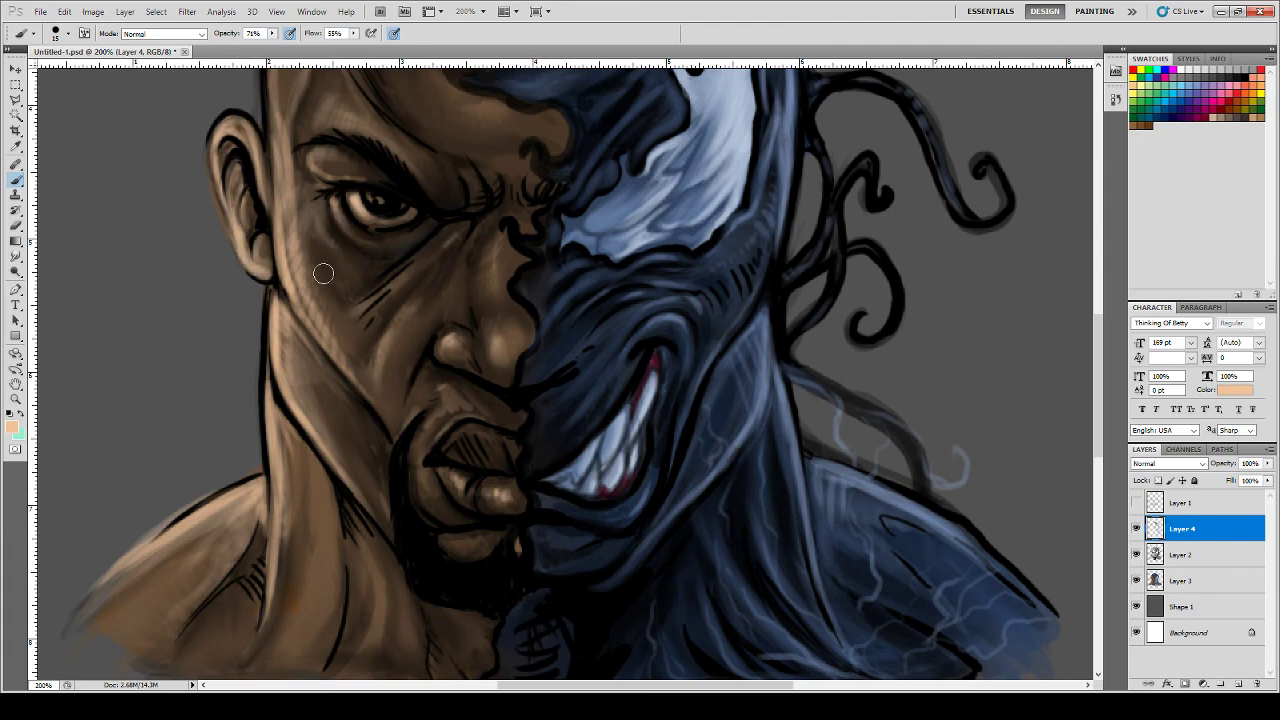
# - Paint peach highlights down the side of the man's skull and temple and across to his brow
pyautogui.moveTo(1098, 338); pyautogui.dragTo(1097, 288)
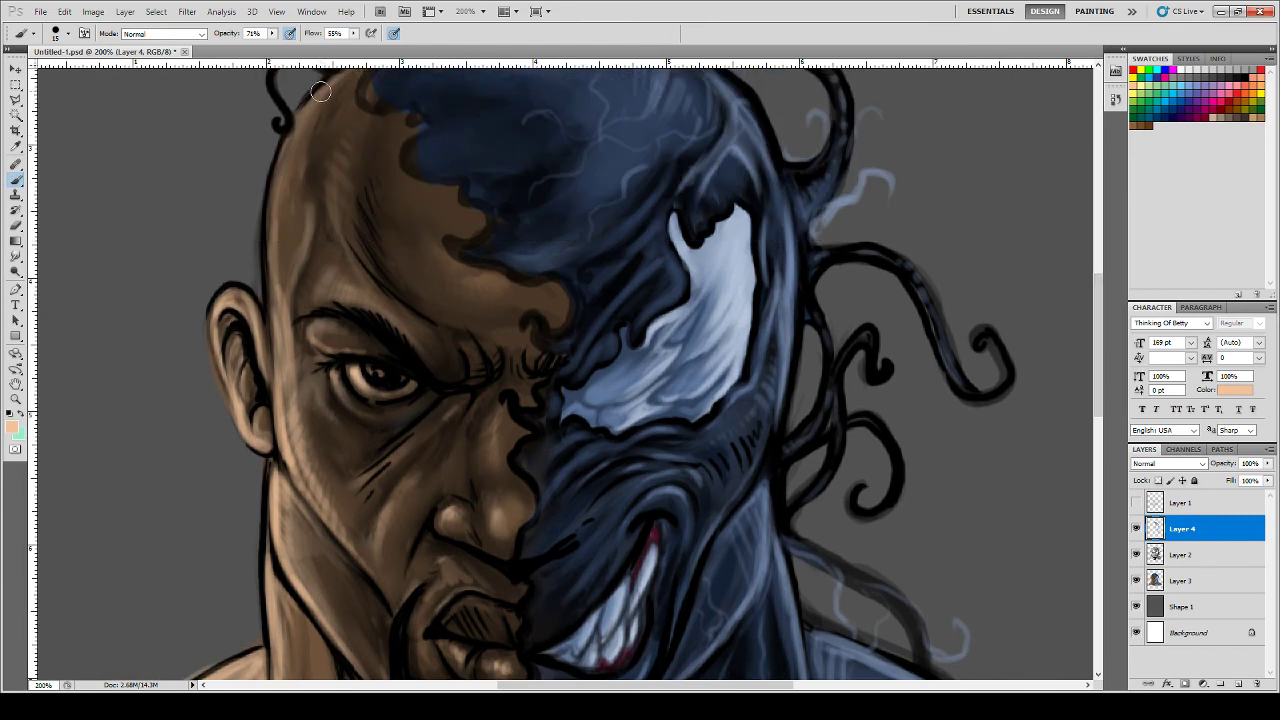
pyautogui.moveTo(321, 92); pyautogui.dragTo(273, 234)
pyautogui.moveTo(277, 181)
pyautogui.mouseDown()
pyautogui.moveTo(278, 261)
pyautogui.moveTo(298, 147)
pyautogui.moveTo(287, 297)
pyautogui.moveTo(285, 254)
pyautogui.moveTo(295, 261)
pyautogui.moveTo(332, 103)
pyautogui.moveTo(324, 112)
pyautogui.moveTo(356, 70)
pyautogui.moveTo(310, 116)
pyautogui.moveTo(347, 218)
pyautogui.moveTo(333, 209)
pyautogui.moveTo(335, 224)
pyautogui.moveTo(327, 183)
pyautogui.moveTo(339, 140)
pyautogui.moveTo(358, 129)
pyautogui.moveTo(355, 240)
pyautogui.moveTo(431, 339)
pyautogui.mouseUp()
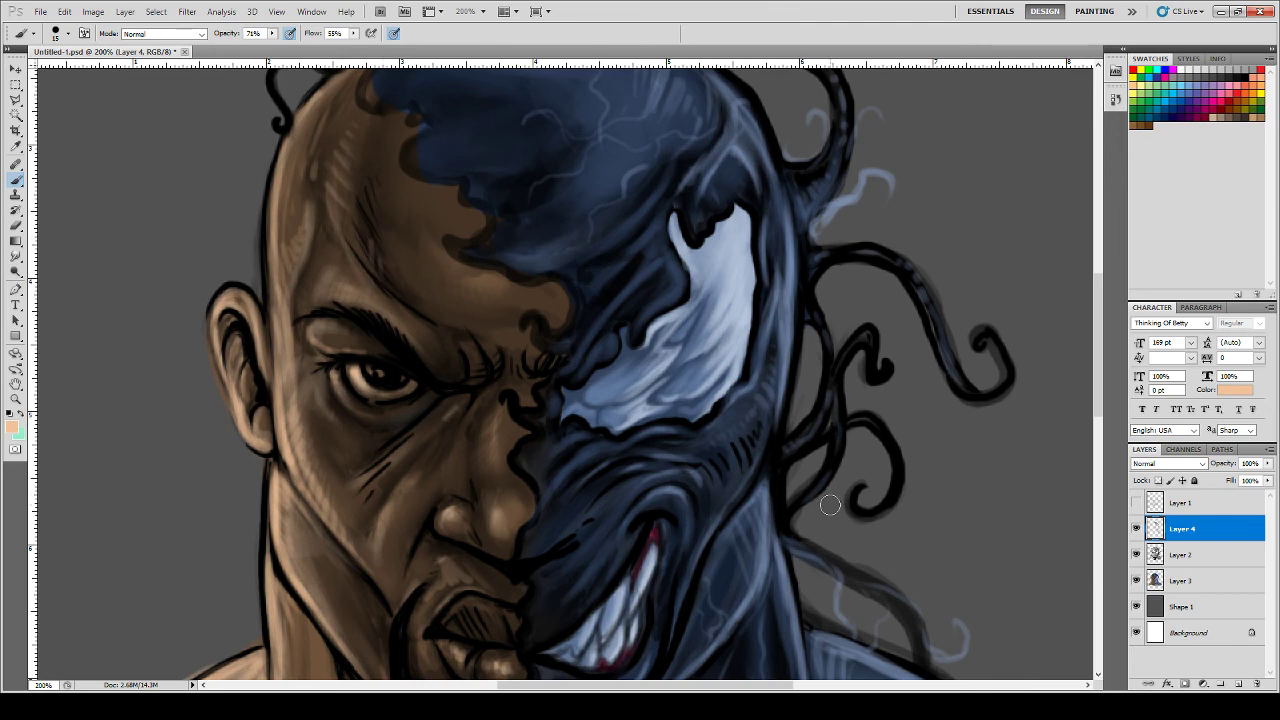
pyautogui.moveTo(1102, 420); pyautogui.dragTo(1101, 431)
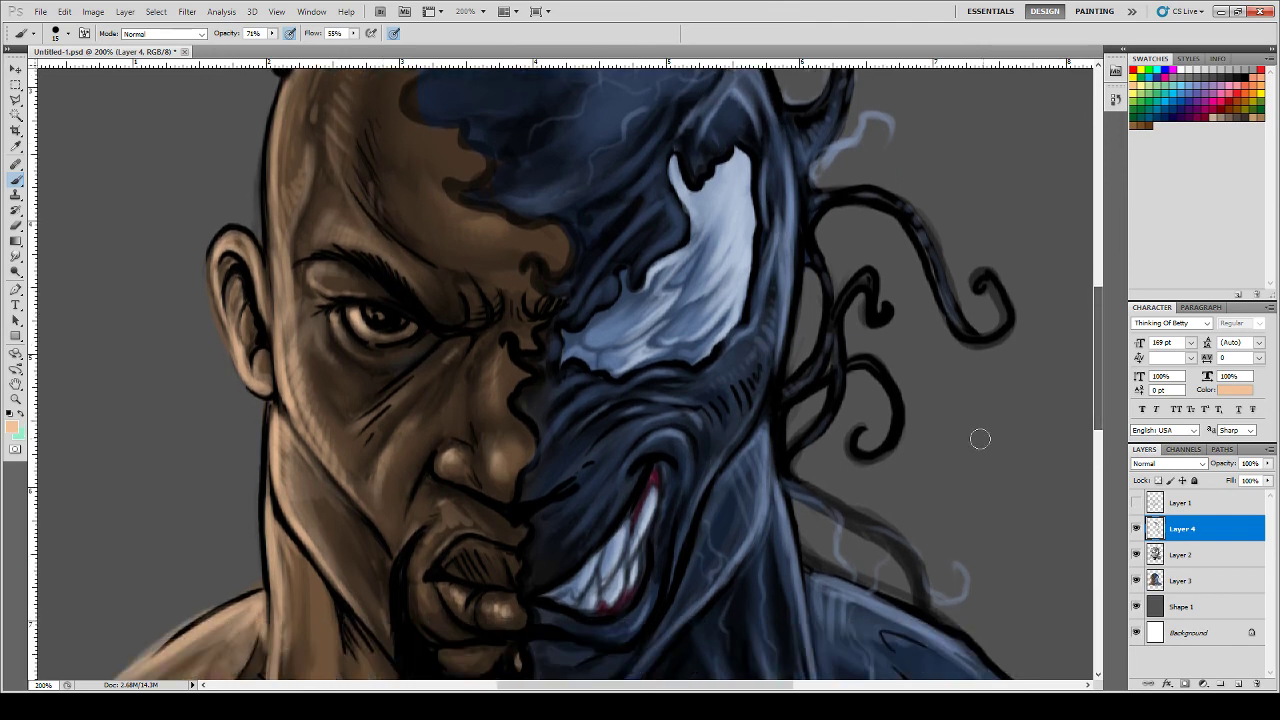
pyautogui.hotkey('ctrl', '-')
pyautogui.hotkey('ctrl', '-')
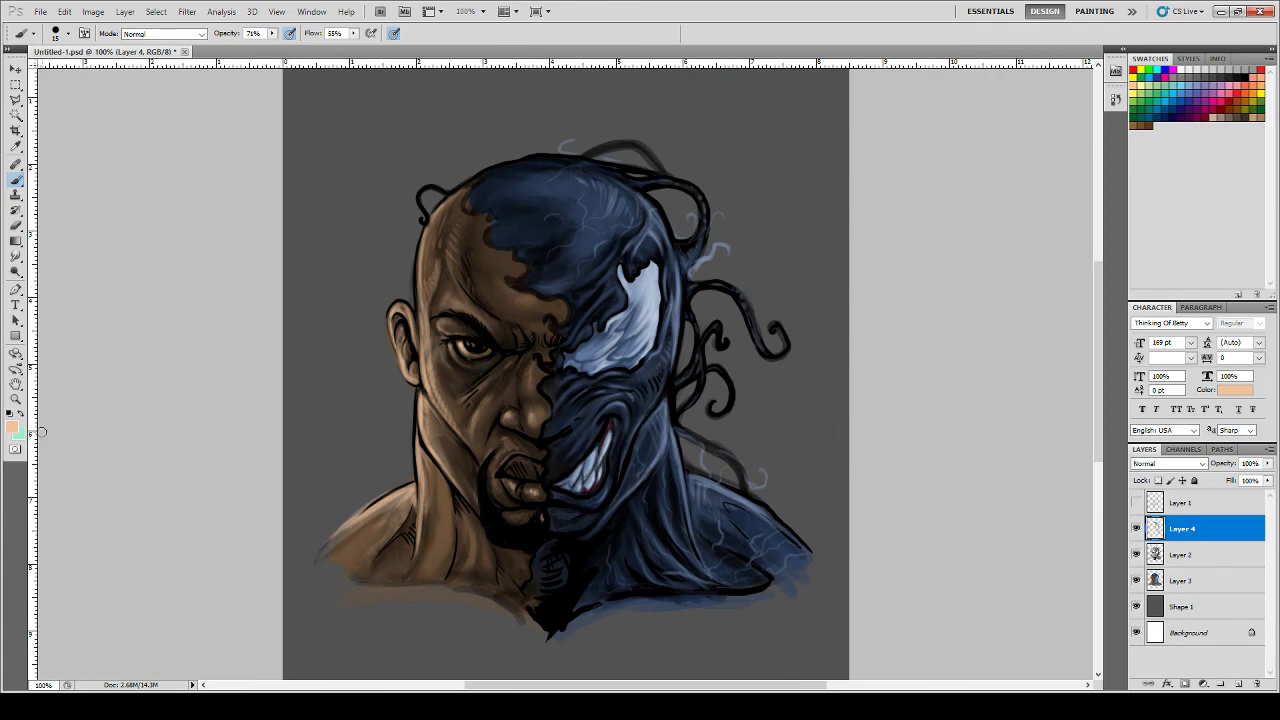
# - Paint pale cream highlights in the man's eye and the creases between his brows, using a smaller brush and the Smudge tool
pyautogui.click(14, 430)
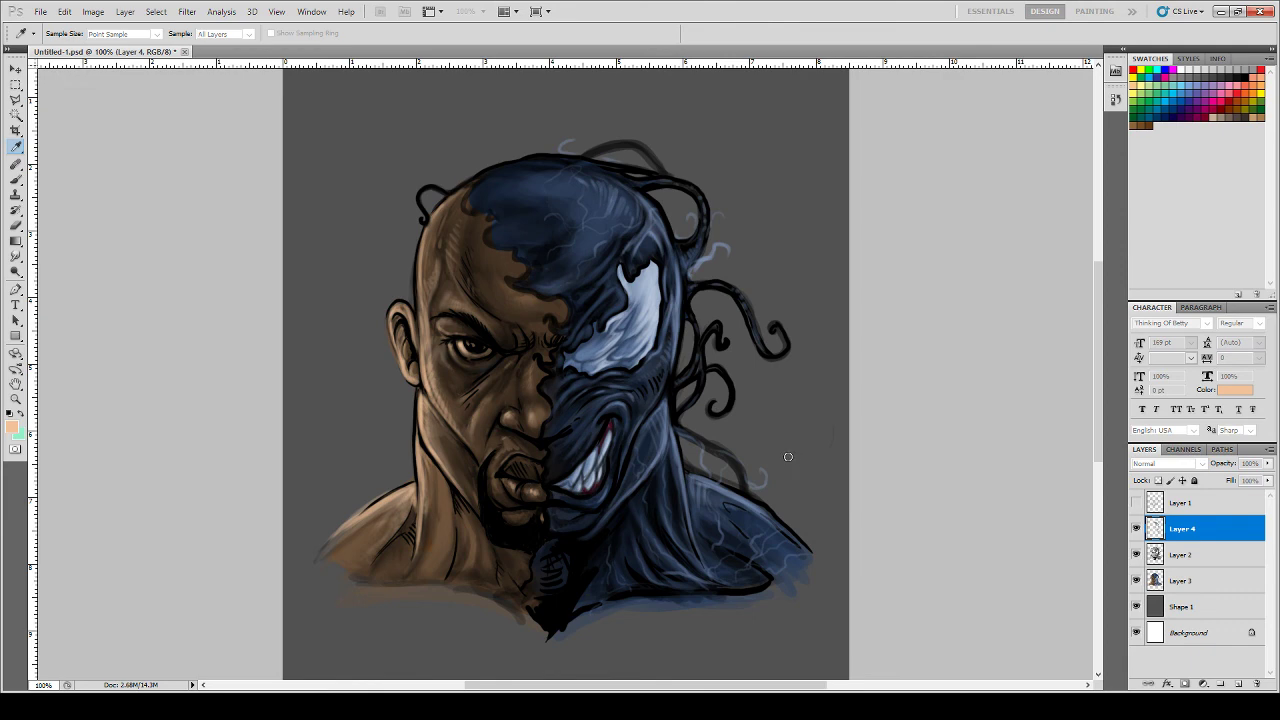
pyautogui.click(1049, 449)
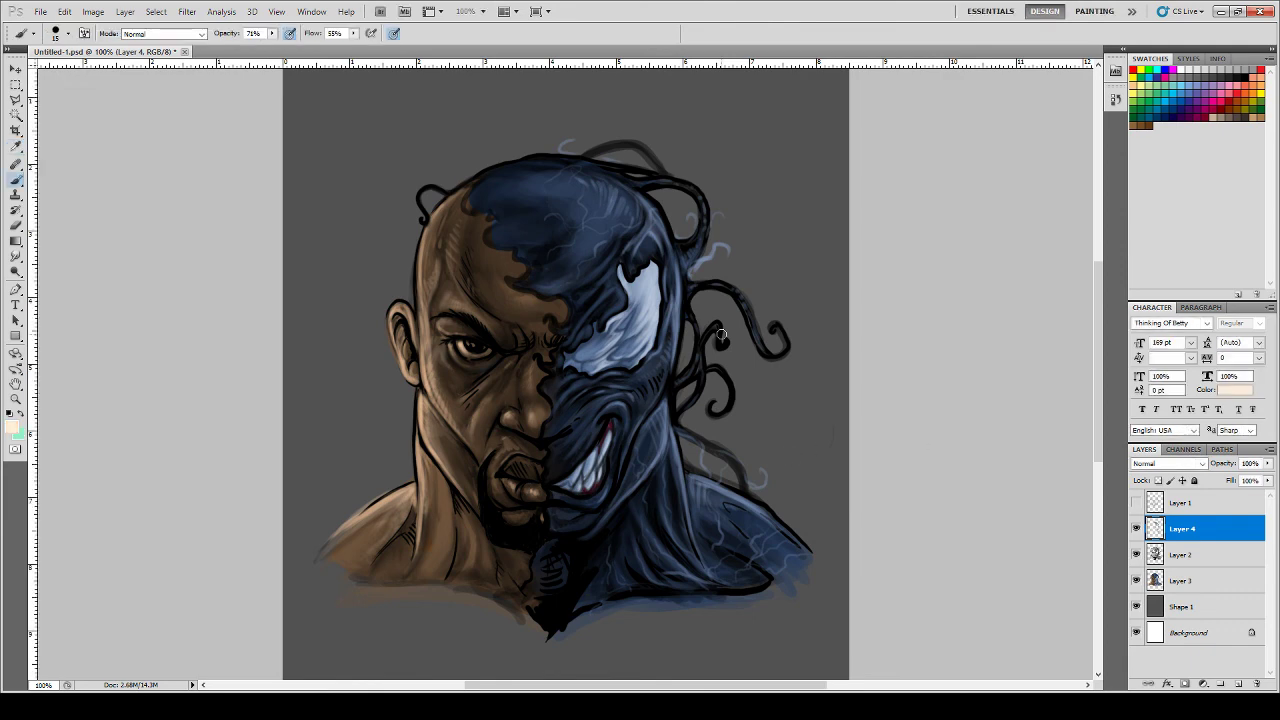
pyautogui.hotkey('ctrl', '+')
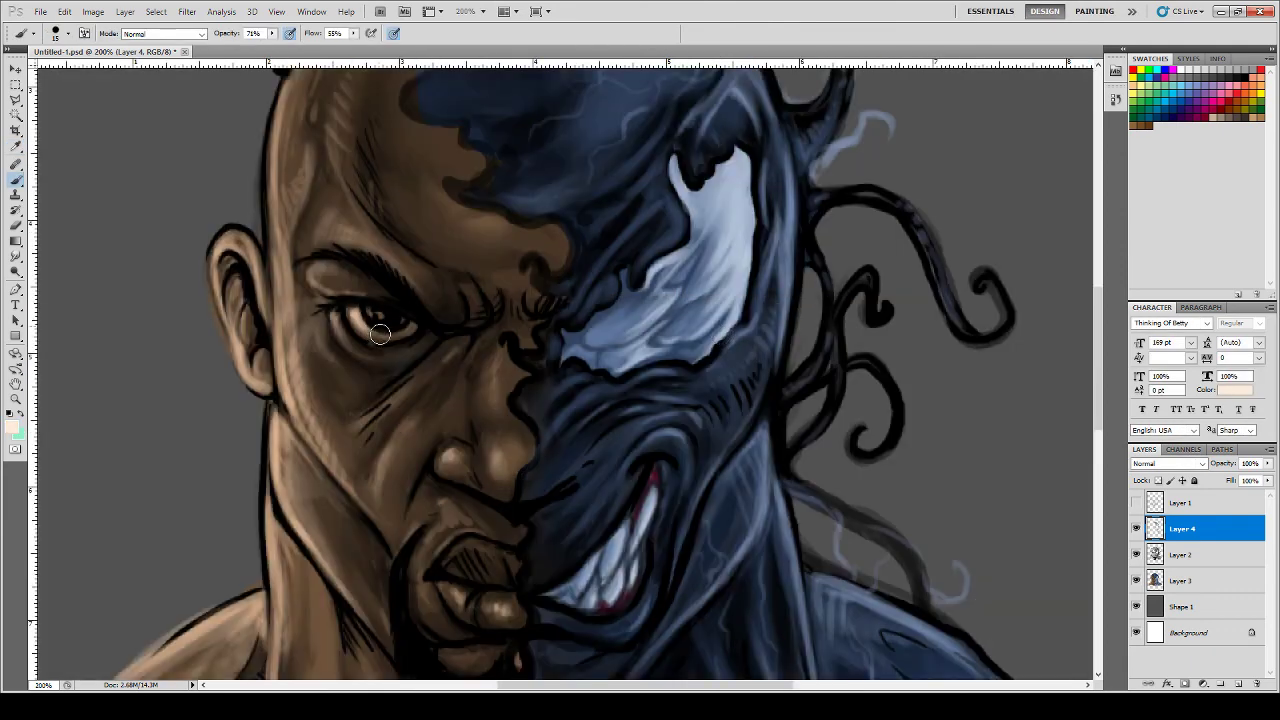
pyautogui.press('[')
pyautogui.press('[')
pyautogui.press('[')
pyautogui.moveTo(350, 314)
pyautogui.mouseDown()
pyautogui.moveTo(345, 304)
pyautogui.moveTo(354, 326)
pyautogui.mouseUp()
pyautogui.click(15, 256)
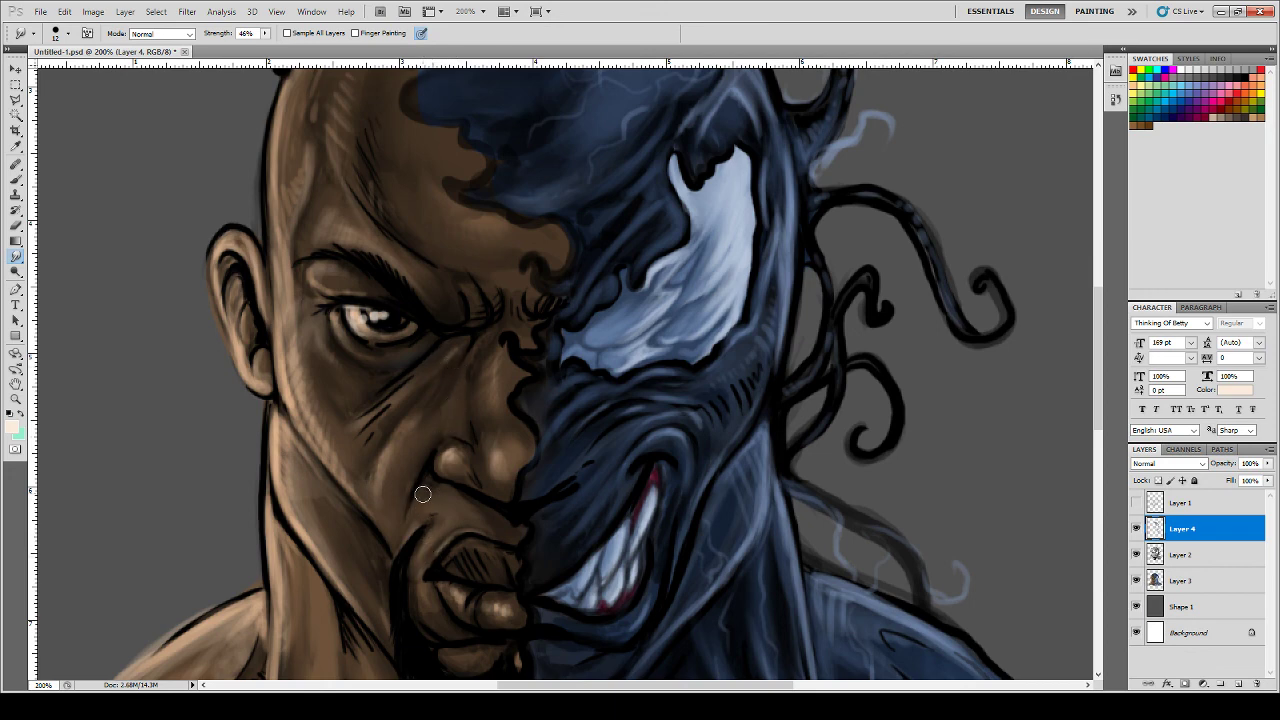
pyautogui.click(15, 180)
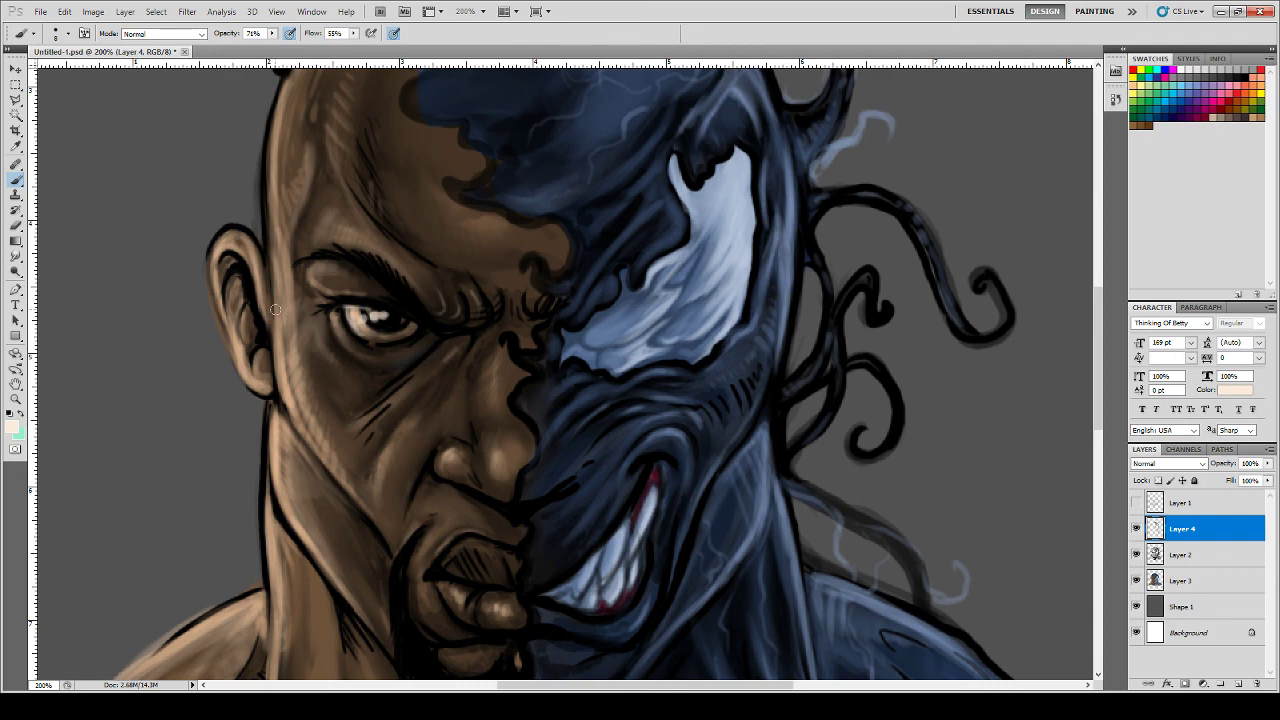
pyautogui.hotkey('ctrl', '-')
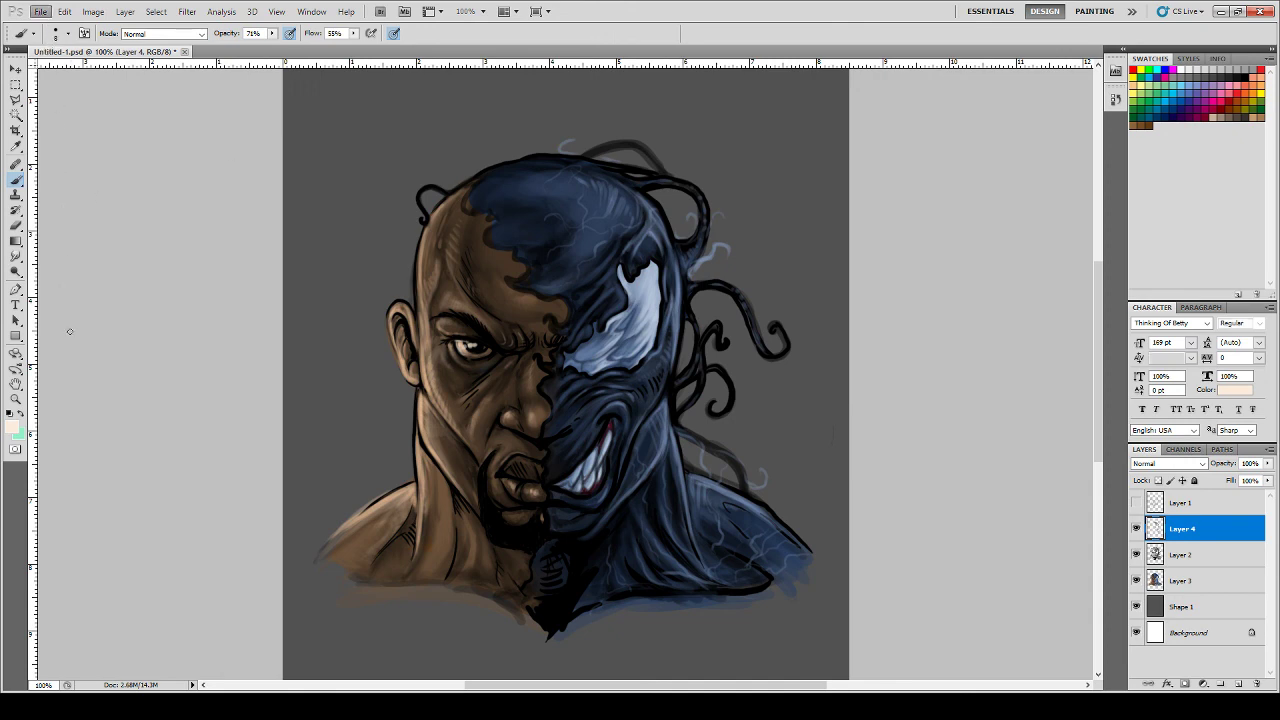
# - Add a new layer directly above Shape 1 and prepare a 131 px brush with a bright red foreground colour
pyautogui.click(1205, 610)
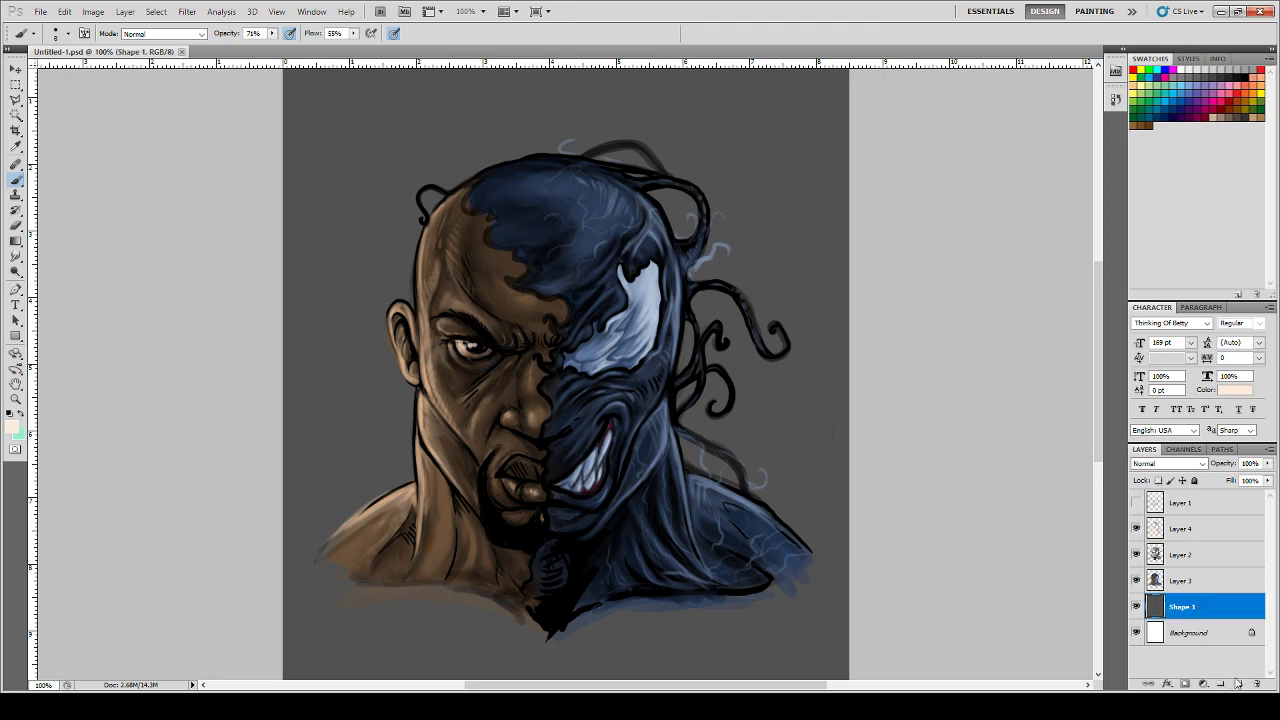
pyautogui.click(1238, 684)
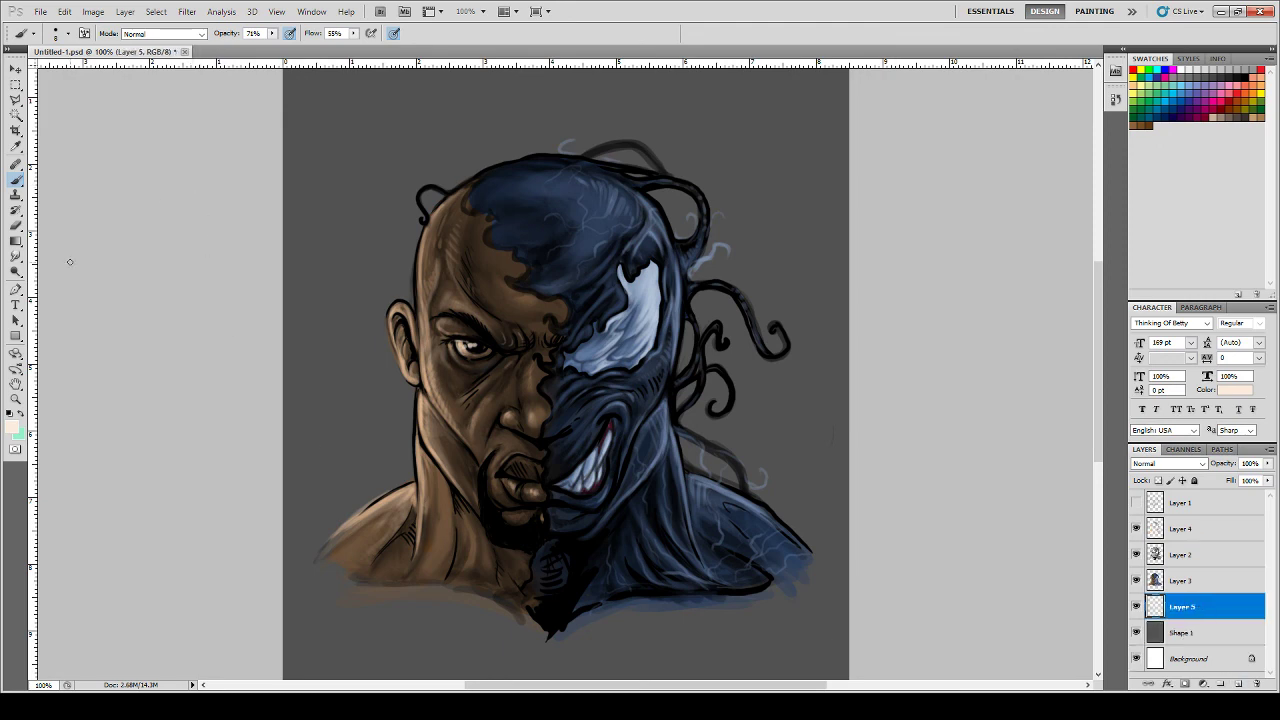
pyautogui.press('i')
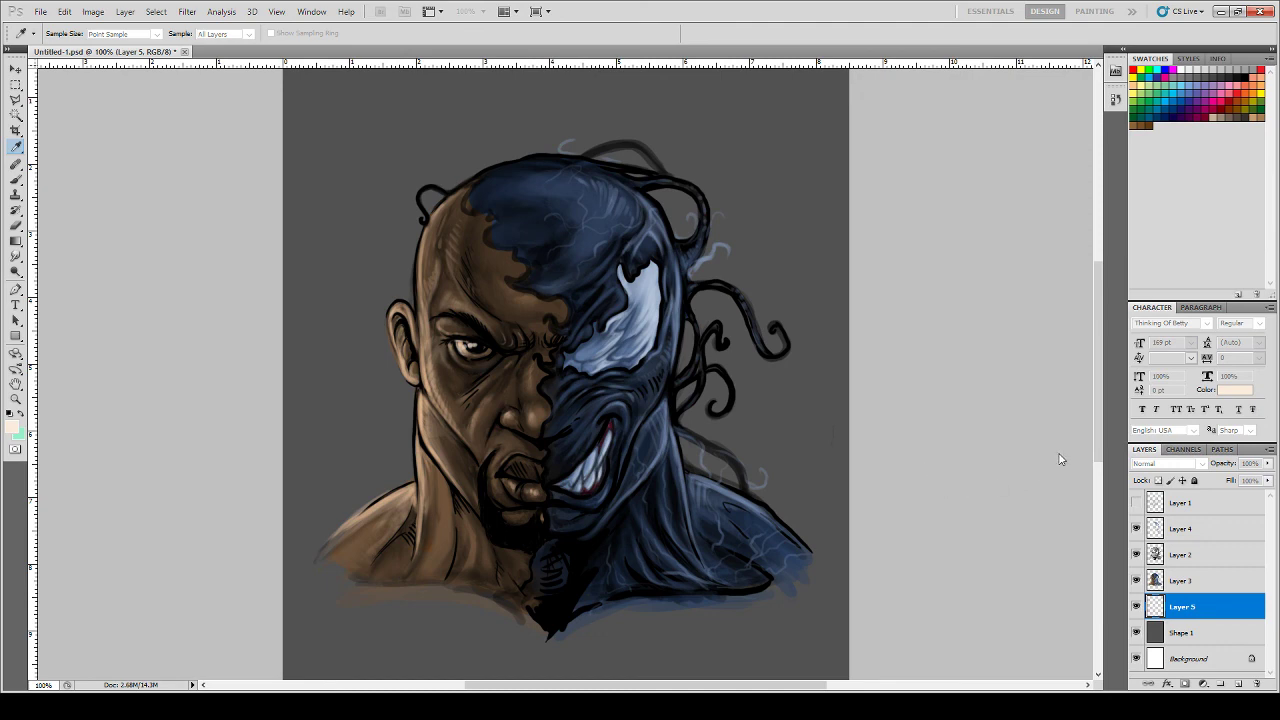
pyautogui.press('b')
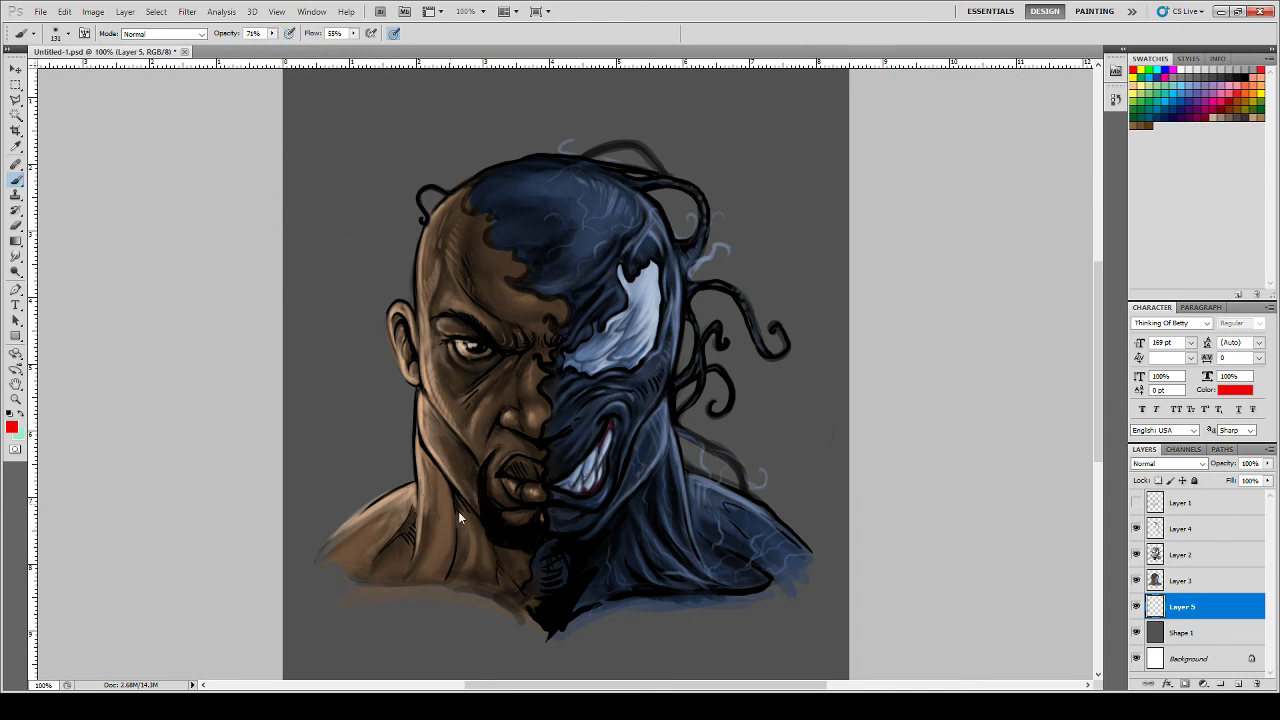
# - Paint a bright red glow behind the man's ear and neck on Layer 5, using a 182 px brush
pyautogui.moveTo(550, 528); pyautogui.dragTo(556, 531)
pyautogui.moveTo(439, 485)
pyautogui.mouseDown()
pyautogui.moveTo(440, 368)
pyautogui.moveTo(410, 440)
pyautogui.moveTo(414, 485)
pyautogui.moveTo(430, 384)
pyautogui.moveTo(414, 503)
pyautogui.moveTo(395, 430)
pyautogui.mouseUp()
pyautogui.moveTo(430, 340)
pyautogui.mouseDown()
pyautogui.moveTo(390, 474)
pyautogui.moveTo(388, 458)
pyautogui.moveTo(416, 359)
pyautogui.moveTo(405, 476)
pyautogui.moveTo(426, 328)
pyautogui.moveTo(415, 485)
pyautogui.moveTo(442, 310)
pyautogui.moveTo(415, 512)
pyautogui.moveTo(393, 430)
pyautogui.moveTo(445, 285)
pyautogui.moveTo(390, 400)
pyautogui.moveTo(426, 505)
pyautogui.mouseUp()
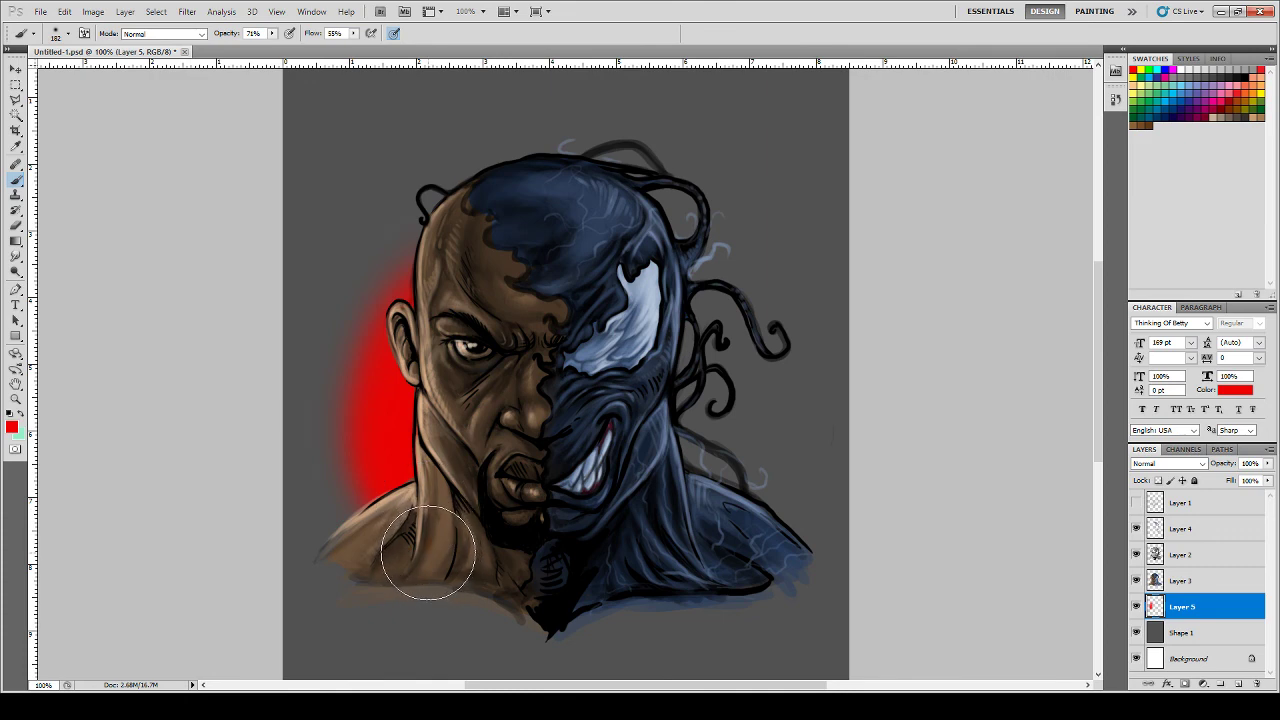
# - Paint a bright purple glow behind the symbiote's neck and tendrils on Layer 5
pyautogui.click(15, 430)
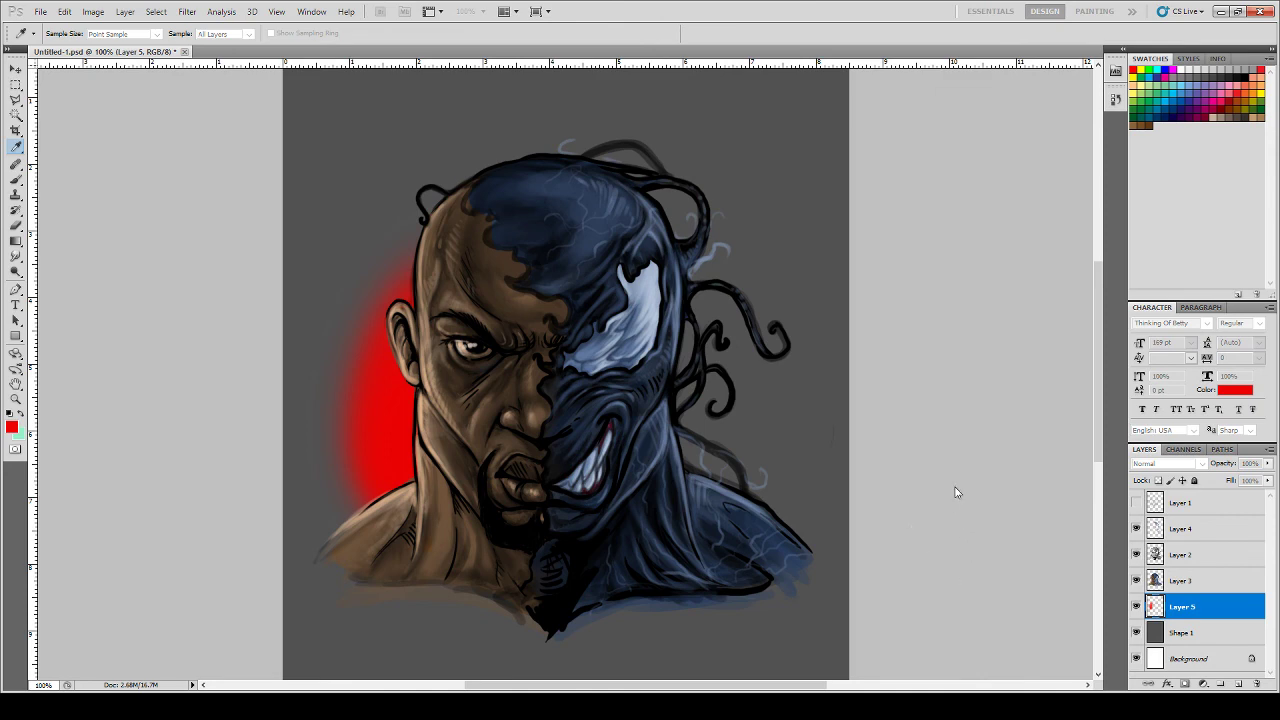
pyautogui.click(1045, 452)
pyautogui.moveTo(671, 431)
pyautogui.mouseDown()
pyautogui.moveTo(664, 351)
pyautogui.moveTo(680, 472)
pyautogui.moveTo(652, 300)
pyautogui.moveTo(674, 337)
pyautogui.moveTo(685, 480)
pyautogui.moveTo(698, 476)
pyautogui.moveTo(648, 280)
pyautogui.moveTo(690, 368)
pyautogui.moveTo(705, 470)
pyautogui.mouseUp()
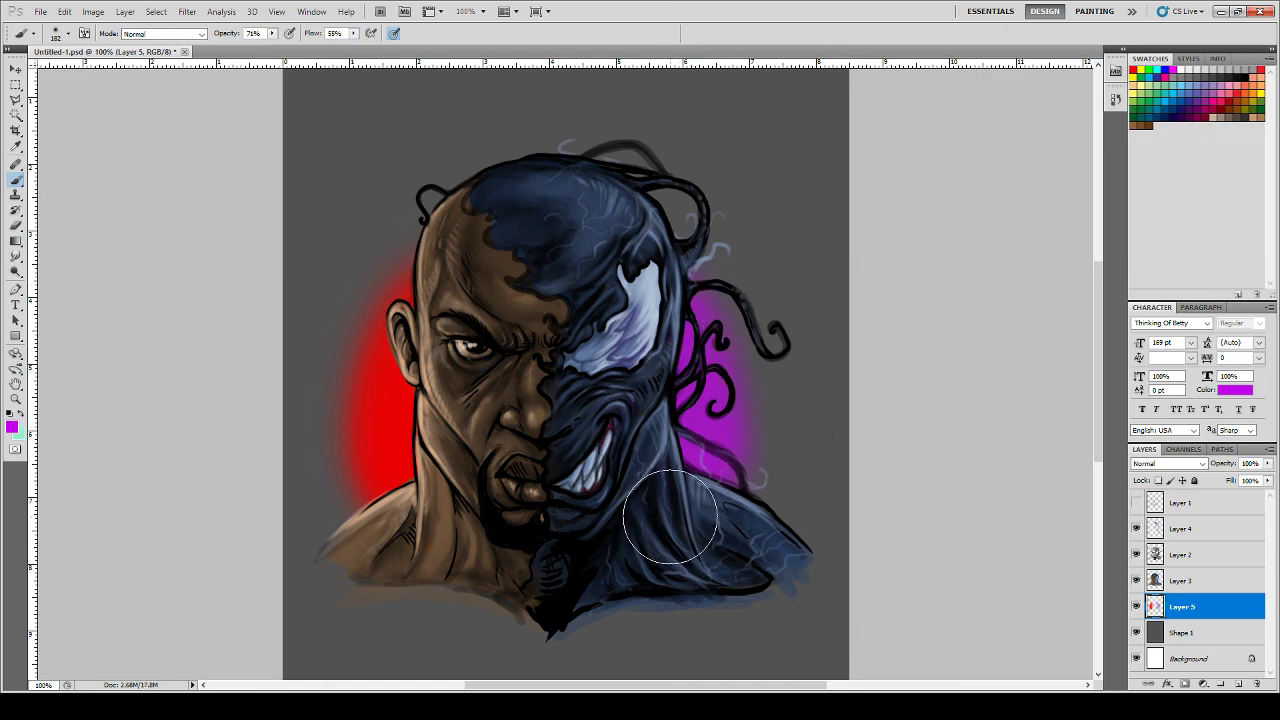
# - Shade the inner part of the red glow beside the man's head and neck with dark red
pyautogui.click(12, 430)
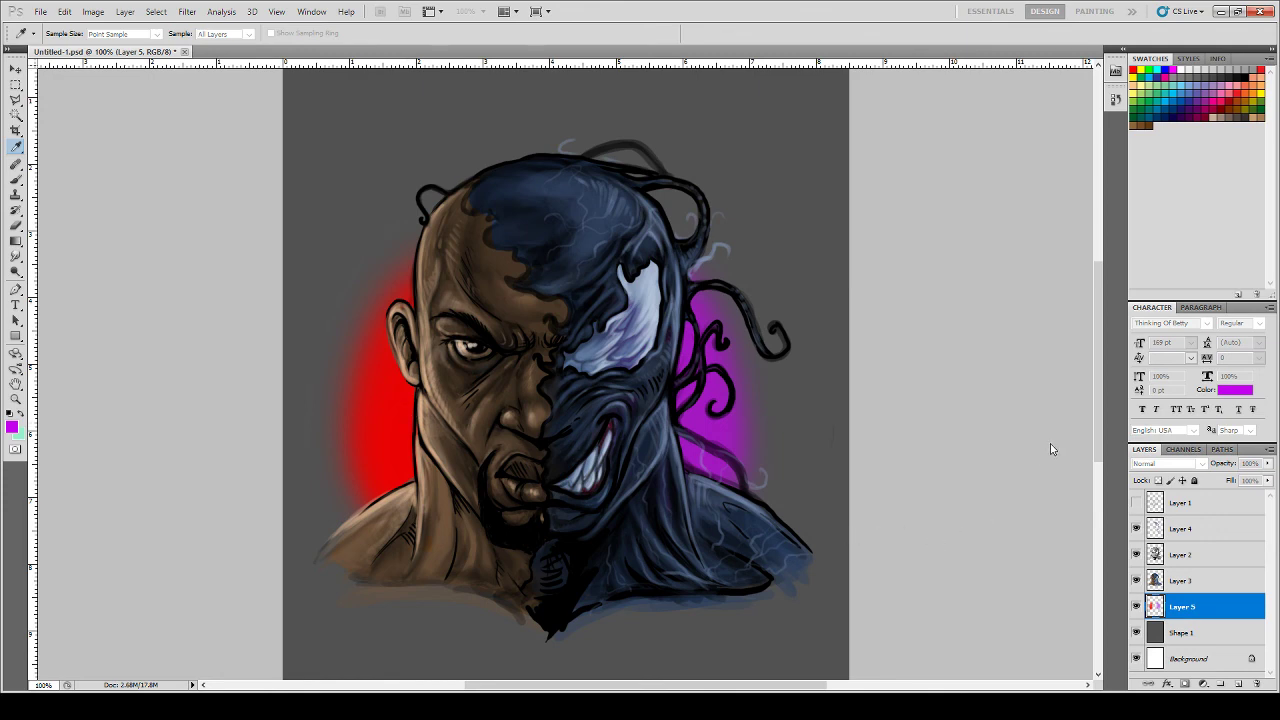
pyautogui.press('Return')
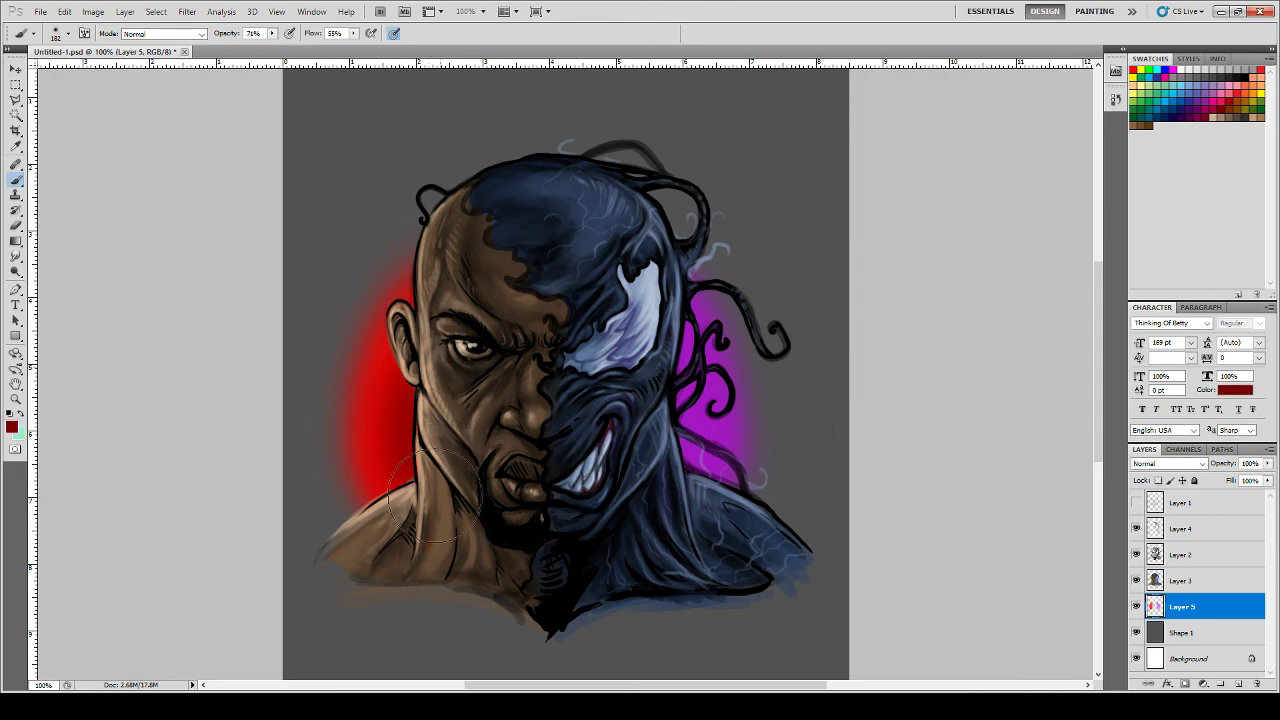
pyautogui.moveTo(435, 495)
pyautogui.mouseDown()
pyautogui.moveTo(433, 342)
pyautogui.moveTo(424, 506)
pyautogui.moveTo(437, 348)
pyautogui.moveTo(423, 370)
pyautogui.moveTo(416, 458)
pyautogui.moveTo(458, 320)
pyautogui.moveTo(425, 505)
pyautogui.moveTo(428, 470)
pyautogui.moveTo(416, 480)
pyautogui.moveTo(441, 329)
pyautogui.moveTo(428, 519)
pyautogui.mouseUp()
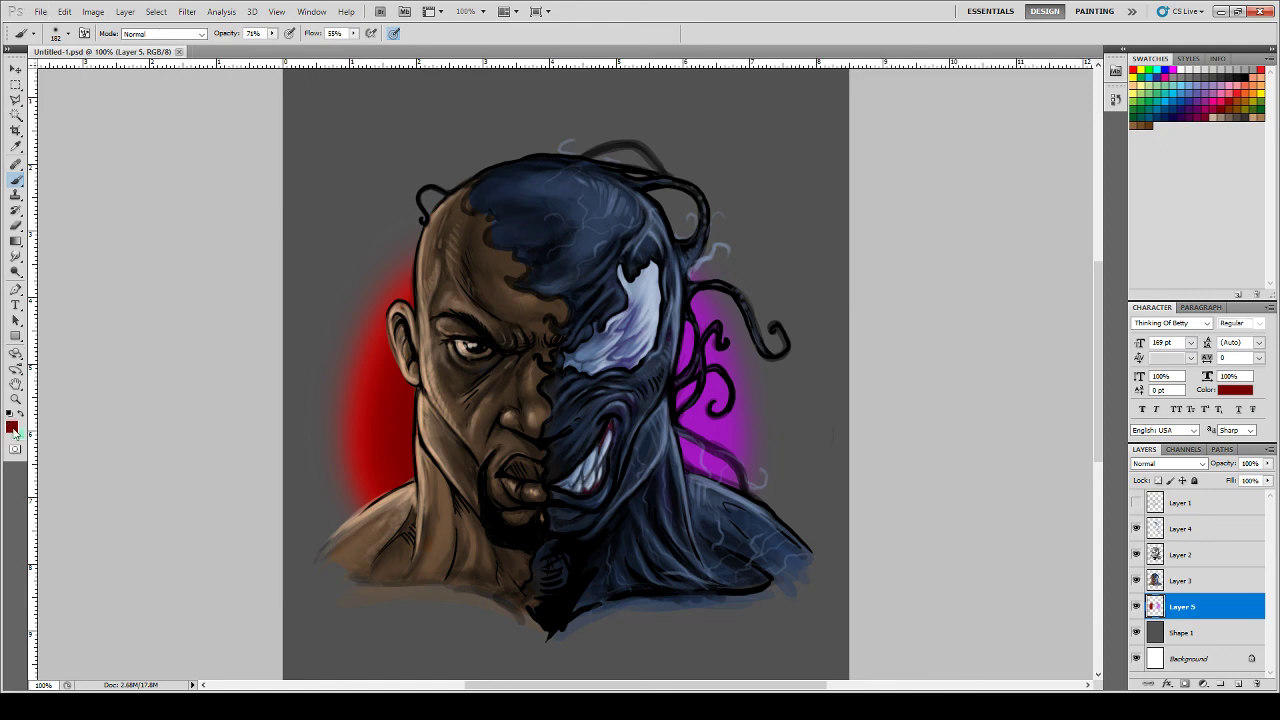
# - Restore the bright red foreground colour and add a new layer above Layer 4, with the brush at 23% opacity
pyautogui.press('i')
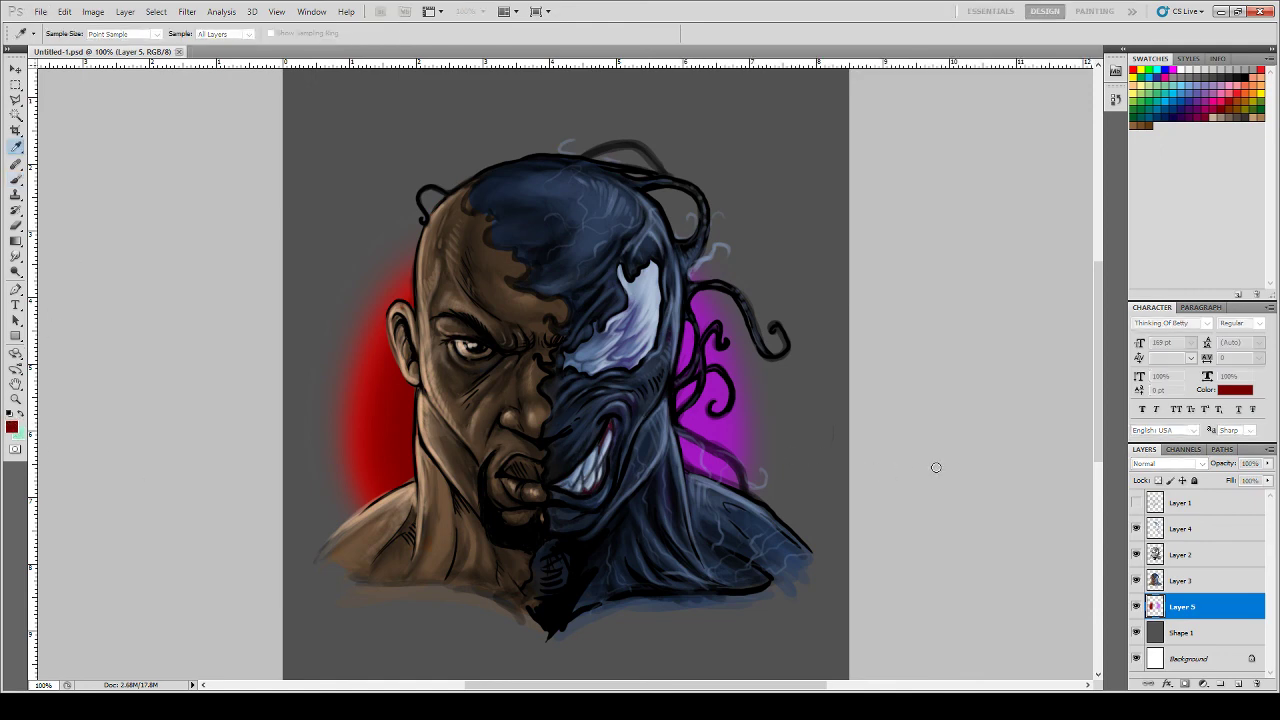
pyautogui.press('b')
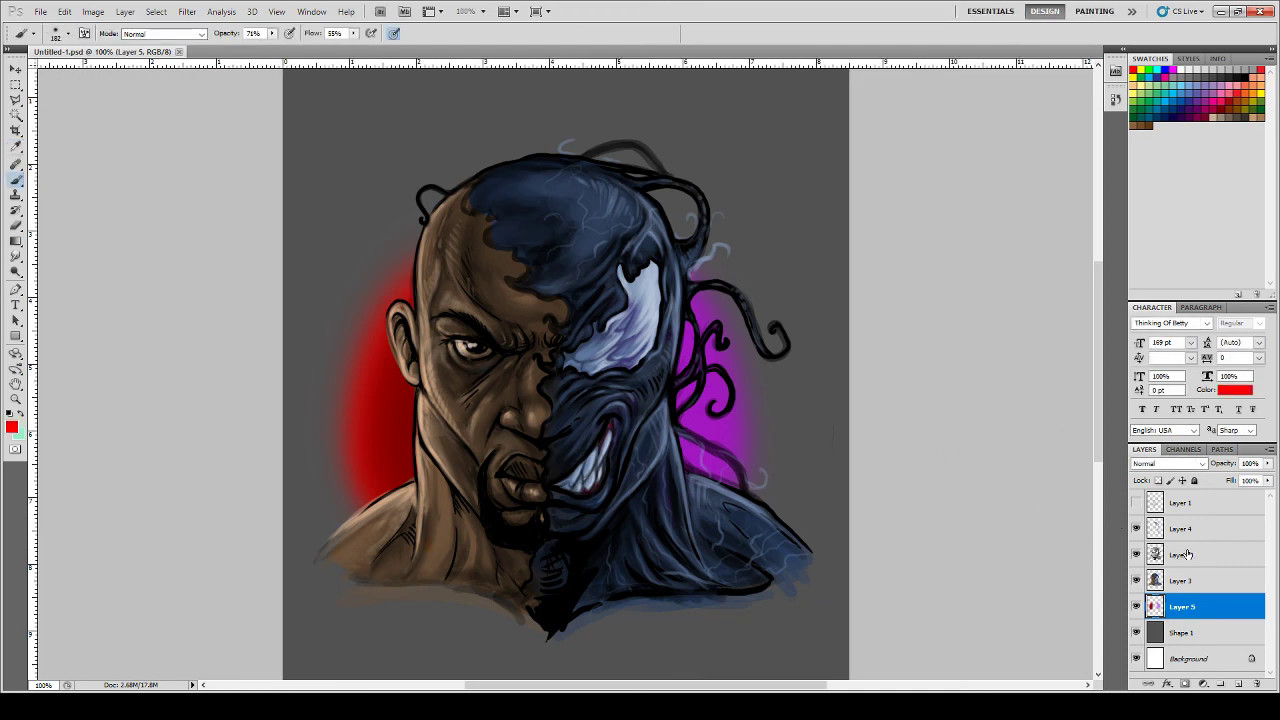
pyautogui.click(1220, 536)
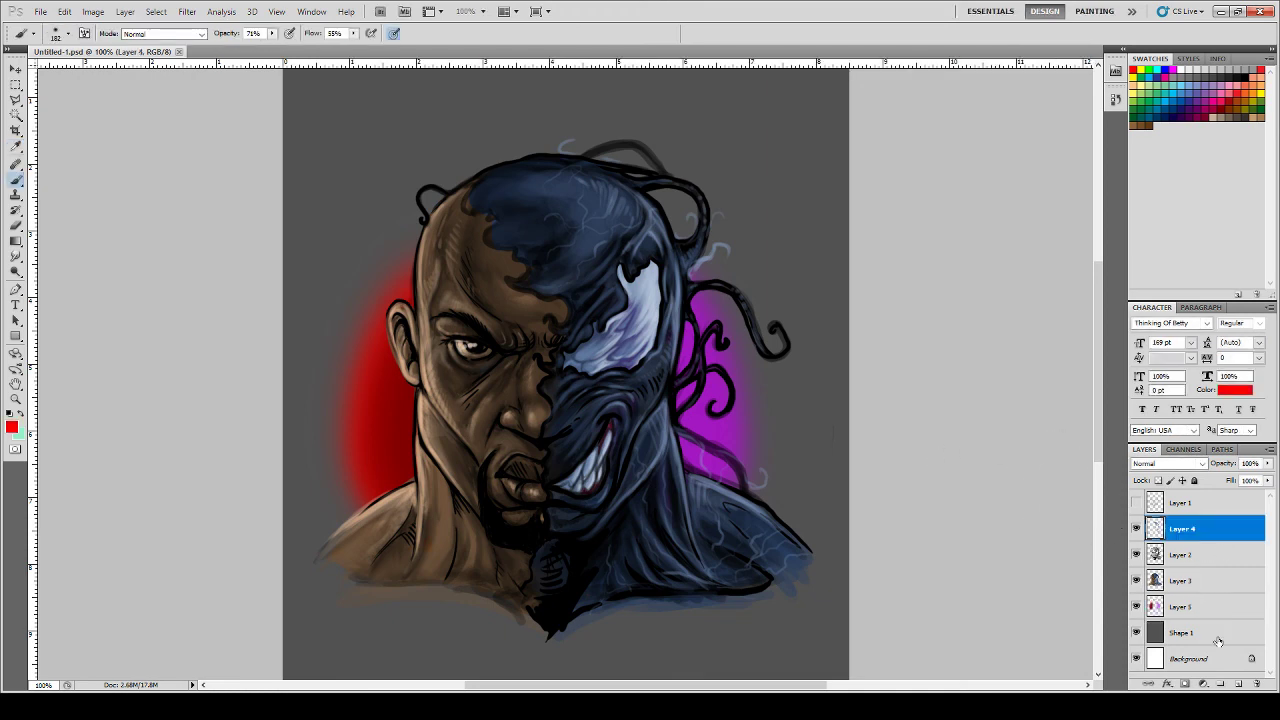
pyautogui.click(1238, 686)
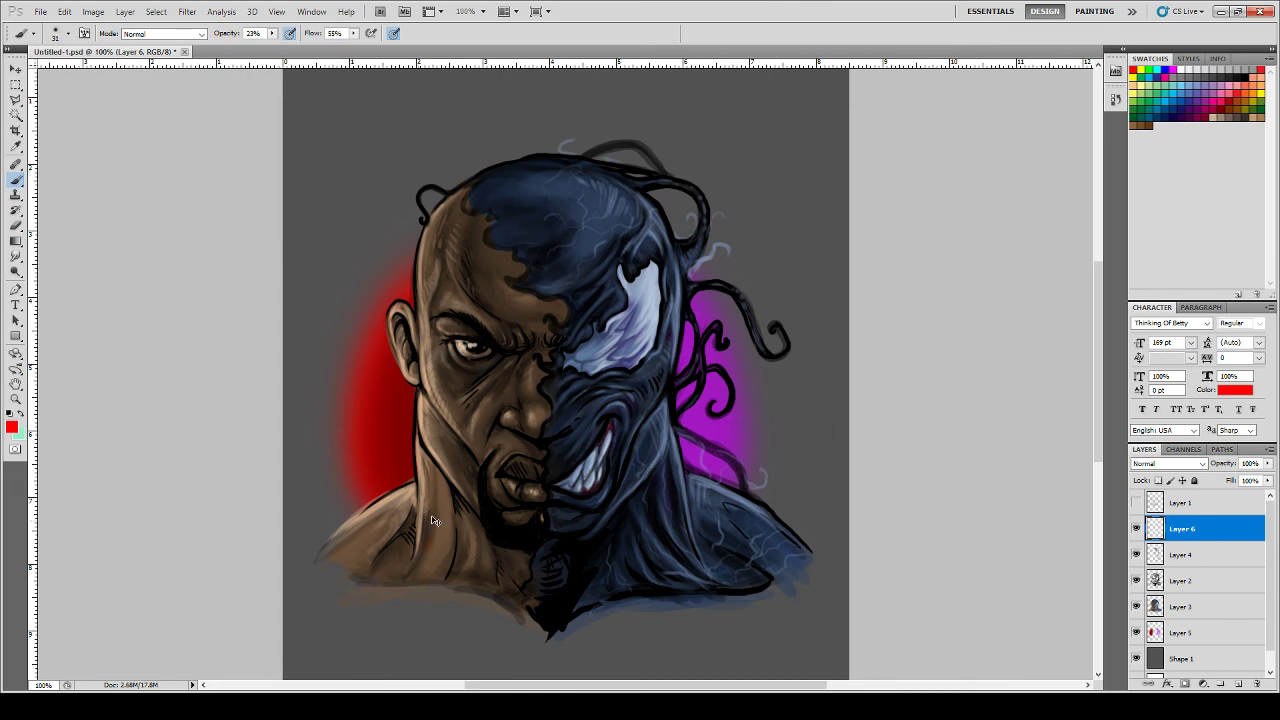
# - Paint red rim light along the man's jaw and the side of his neck with a 16 px brush
pyautogui.hotkey('ctrl', '+')
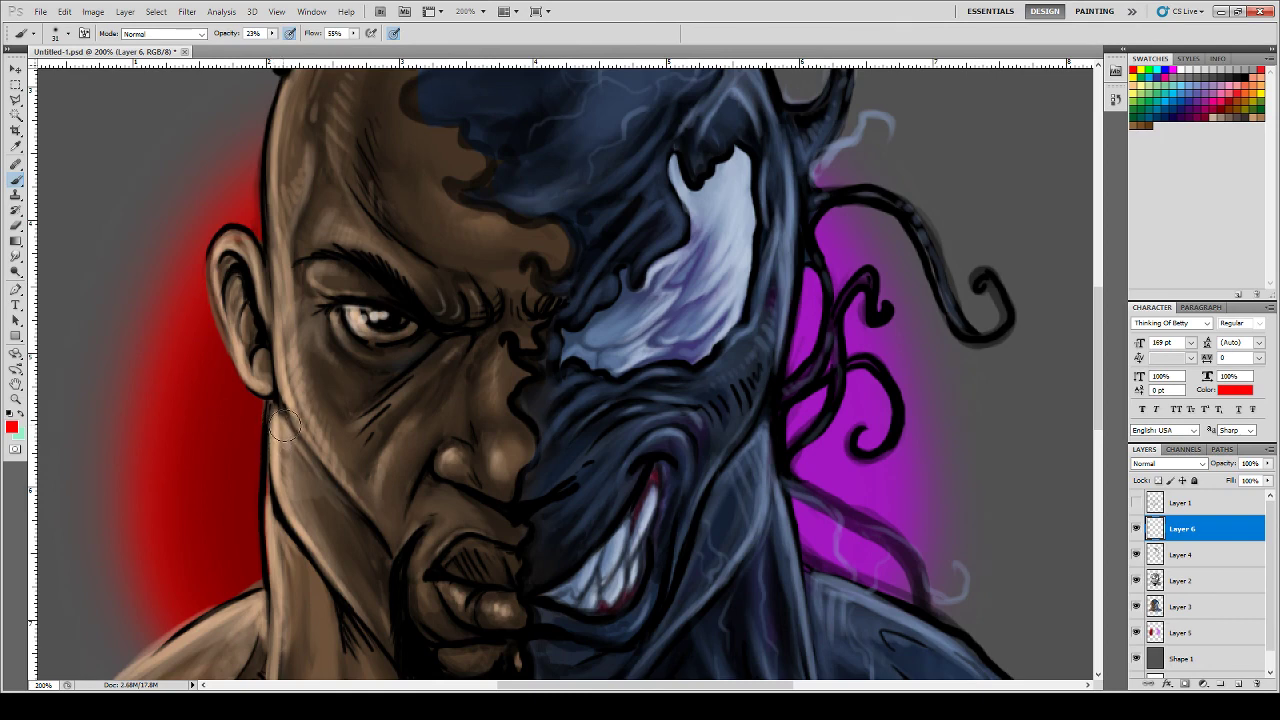
pyautogui.press('[')
pyautogui.press('[')
pyautogui.press('[')
pyautogui.moveTo(271, 428); pyautogui.dragTo(293, 516)
pyautogui.moveTo(335, 581); pyautogui.dragTo(291, 516)
pyautogui.moveTo(277, 440)
pyautogui.mouseDown()
pyautogui.moveTo(290, 517)
pyautogui.moveTo(270, 411)
pyautogui.moveTo(277, 532)
pyautogui.moveTo(265, 480)
pyautogui.moveTo(265, 549)
pyautogui.mouseUp()
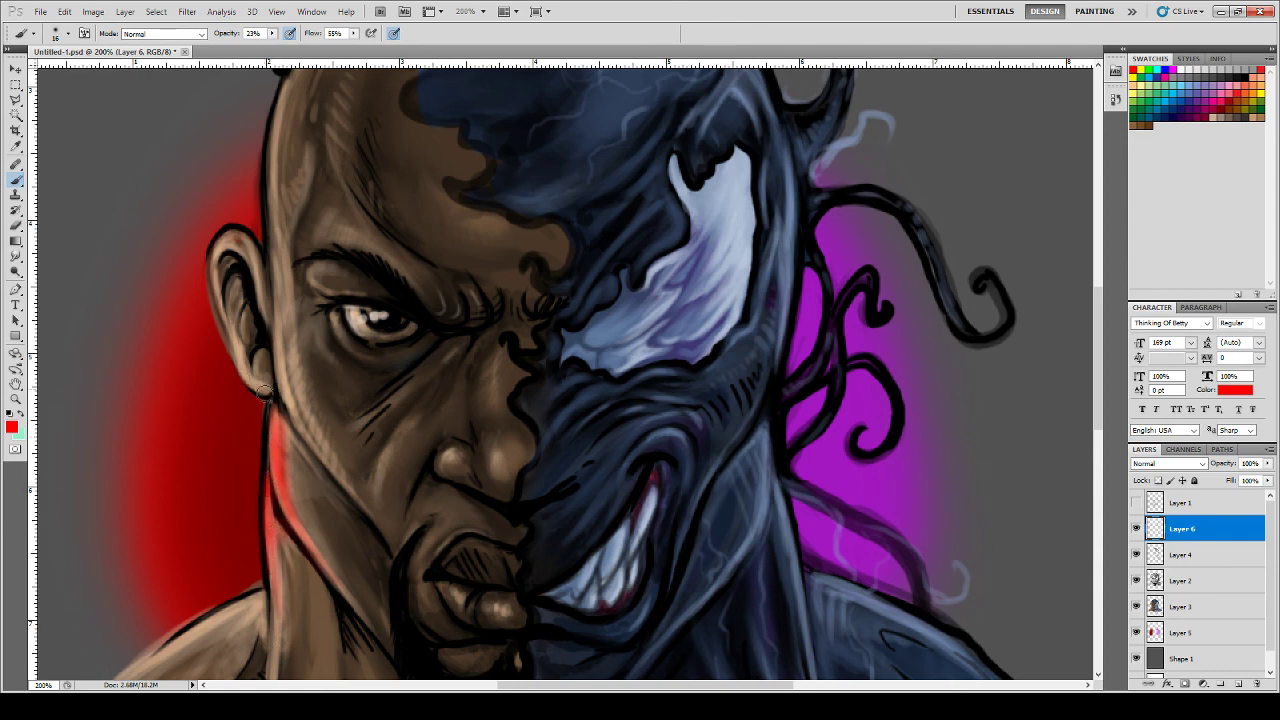
# - Extend the red rim light over the man's ear, cheek, skull edge and shoulder, enlarging the brush to 36 px
pyautogui.moveTo(265, 393)
pyautogui.mouseDown()
pyautogui.moveTo(237, 333)
pyautogui.moveTo(240, 353)
pyautogui.mouseUp()
pyautogui.press(']')
pyautogui.press(']')
pyautogui.moveTo(287, 420); pyautogui.dragTo(308, 535)
pyautogui.moveTo(277, 402)
pyautogui.mouseDown()
pyautogui.moveTo(291, 502)
pyautogui.moveTo(278, 366)
pyautogui.moveTo(285, 450)
pyautogui.mouseUp()
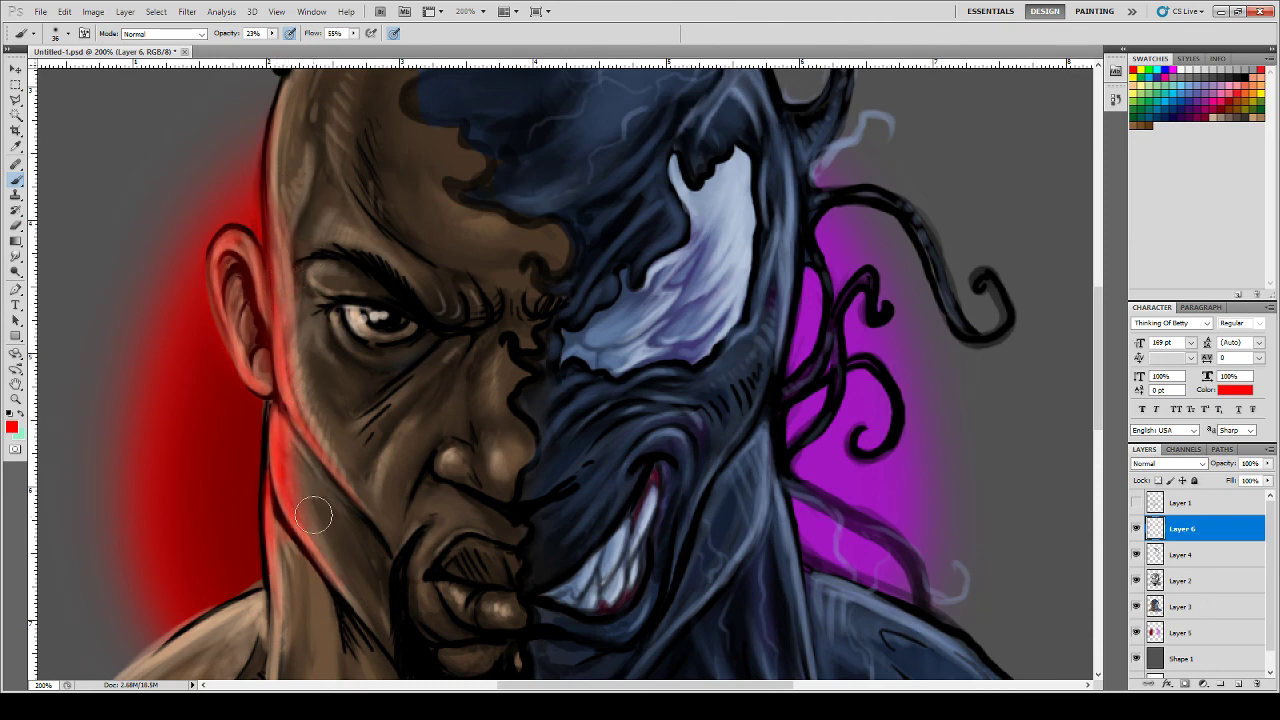
pyautogui.moveTo(430, 466); pyautogui.dragTo(434, 445)
pyautogui.hotkey('ctrl', '-')
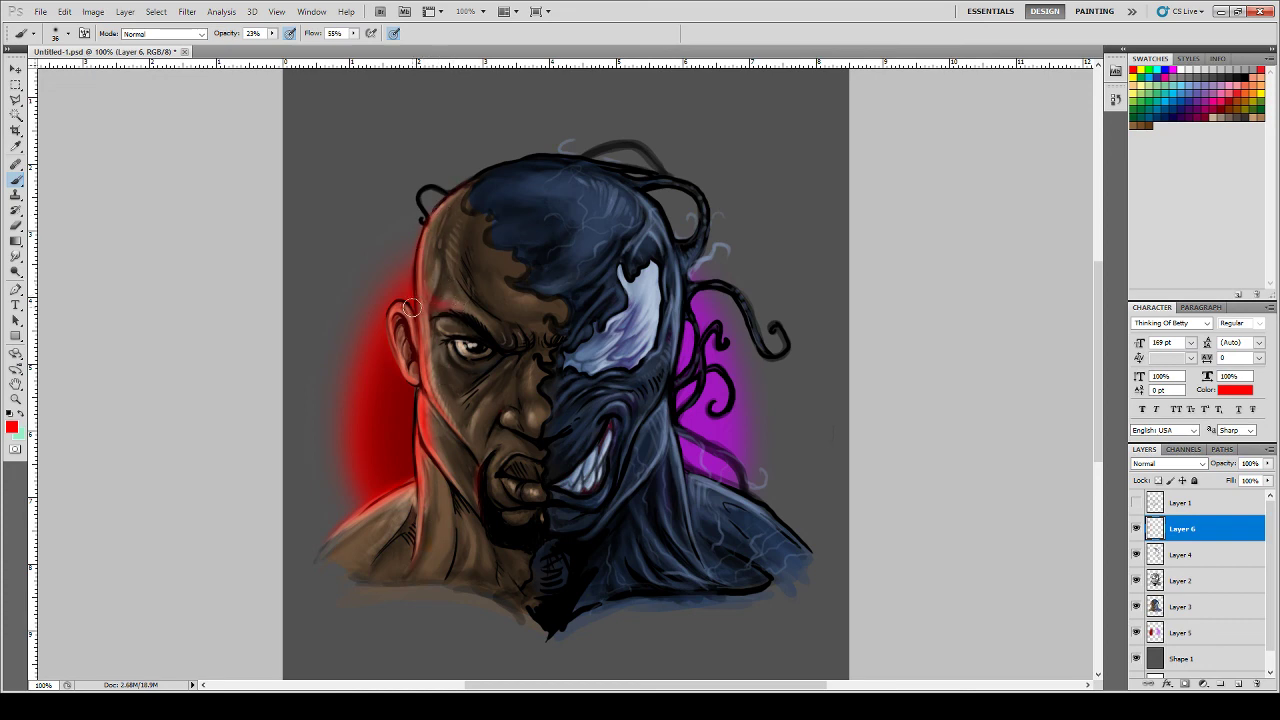
# - Blend the red rim light on the man's brow, skull and neck with the Smudge tool at 46% strength
pyautogui.click(18, 257)
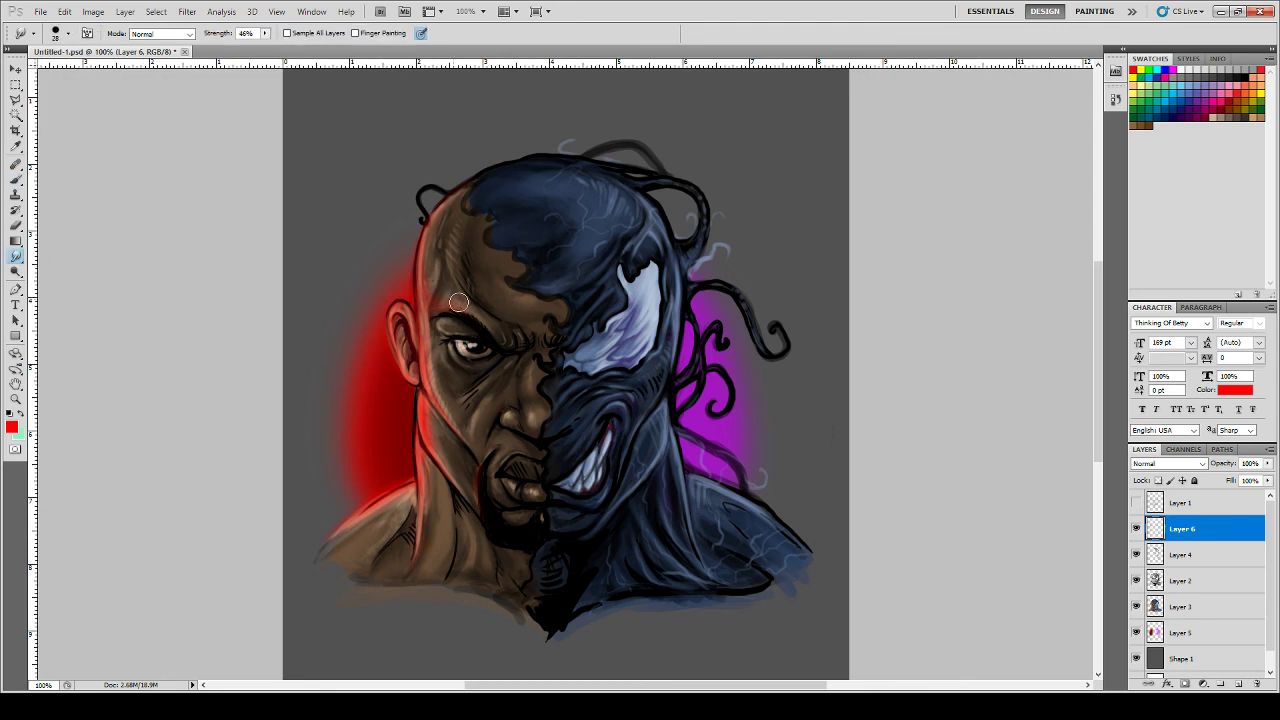
pyautogui.moveTo(439, 301)
pyautogui.mouseDown()
pyautogui.moveTo(435, 227)
pyautogui.moveTo(428, 286)
pyautogui.moveTo(451, 199)
pyautogui.mouseUp()
pyautogui.moveTo(421, 517); pyautogui.dragTo(415, 555)
# - Paint purple rim light along the symbiote's skull, cheek, jaw, neck and shoulder, using purple sampled from the background glow
pyautogui.press('i')
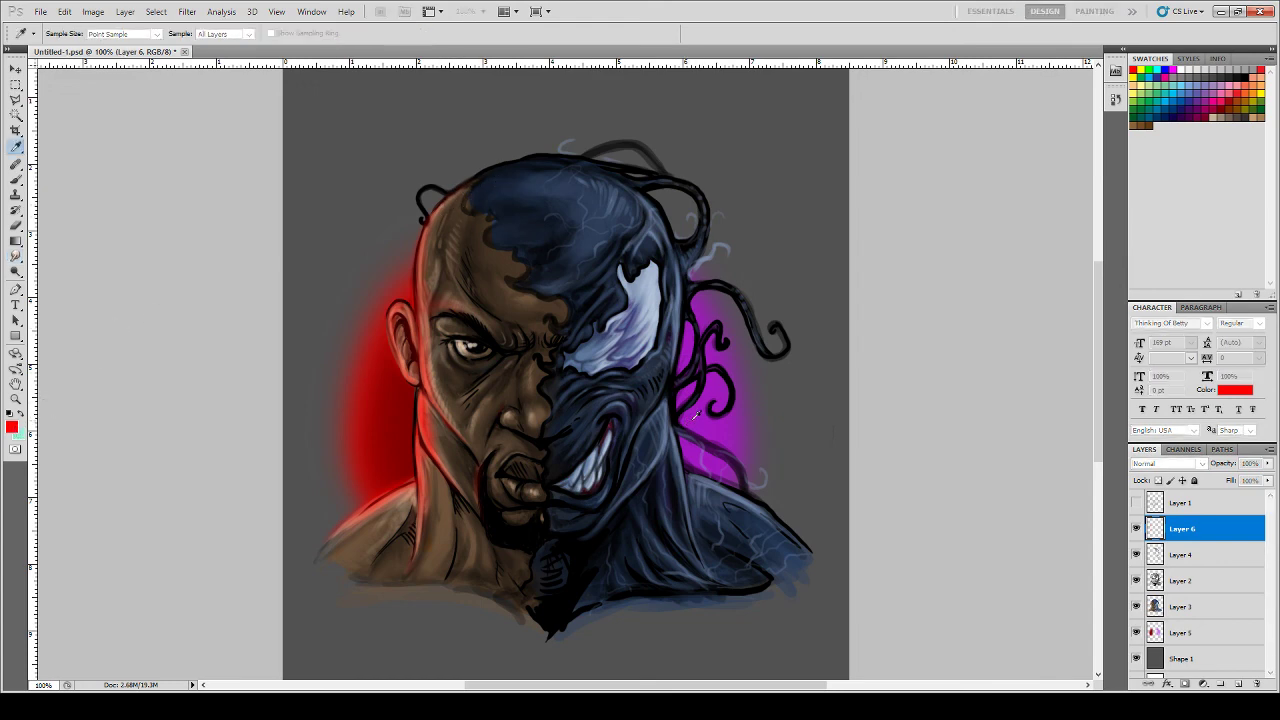
pyautogui.click(1042, 447)
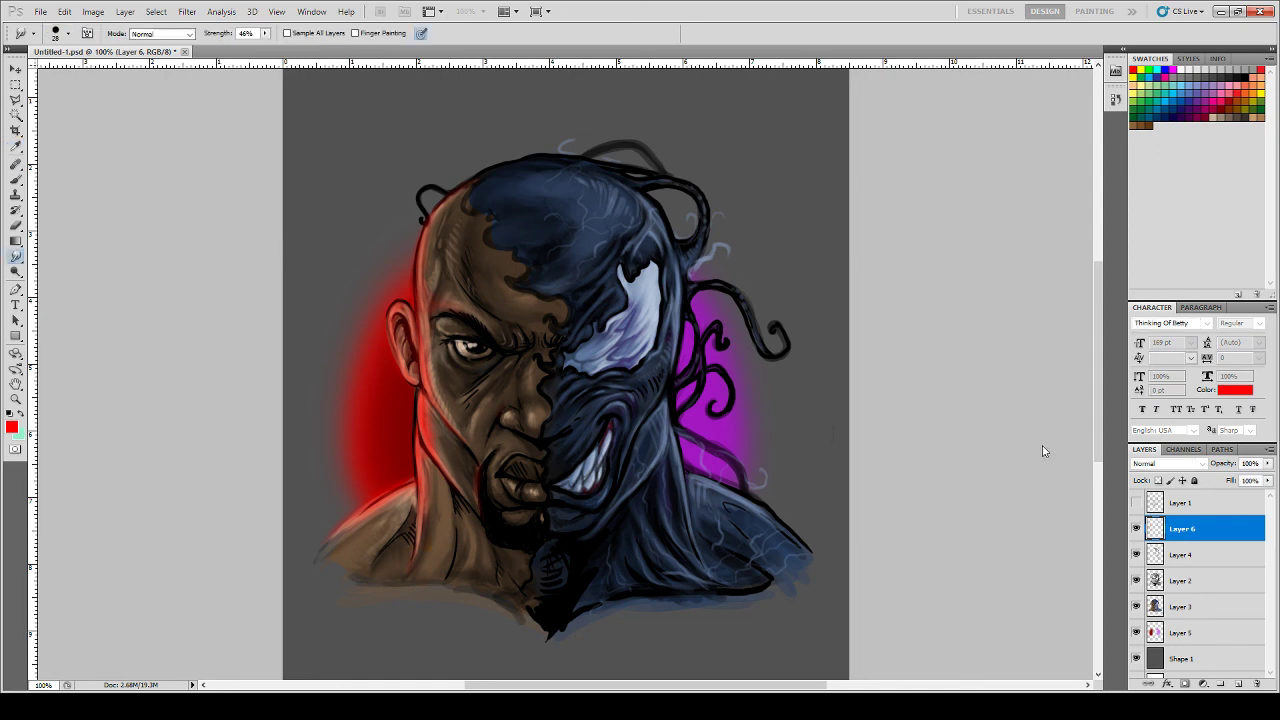
pyautogui.click(749, 419)
pyautogui.press('r')
pyautogui.click(16, 180)
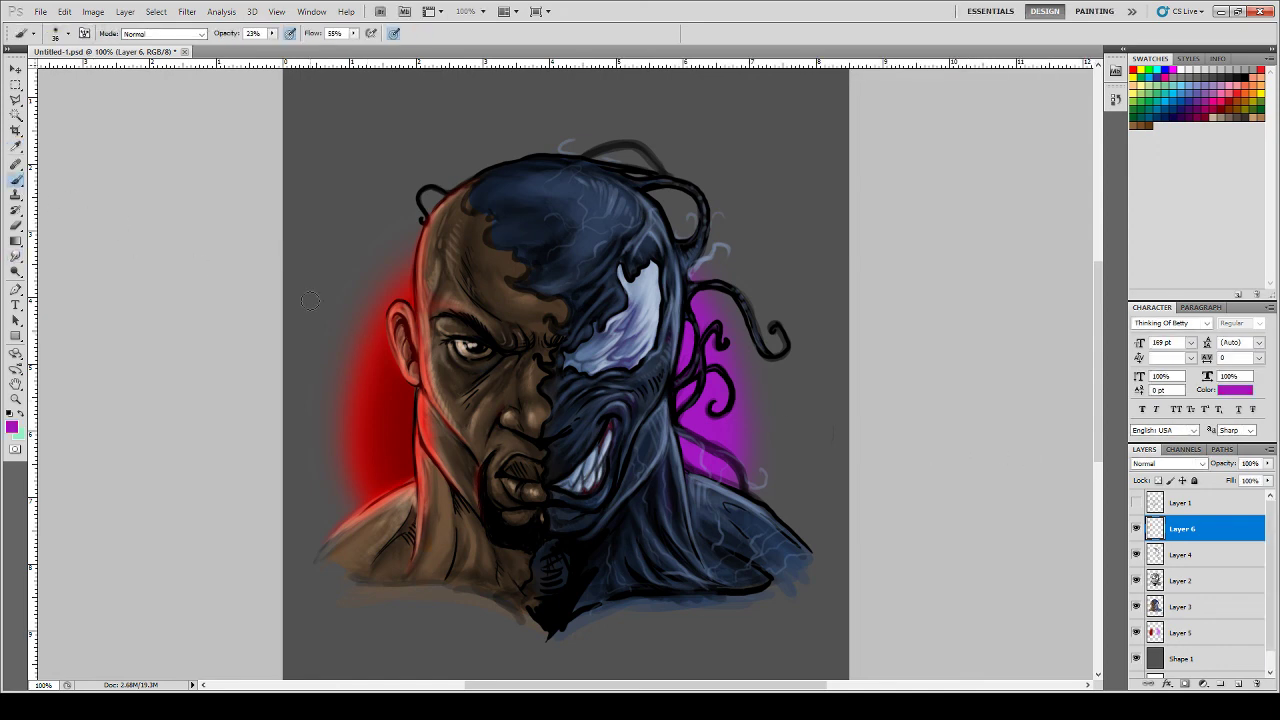
pyautogui.moveTo(666, 394)
pyautogui.mouseDown()
pyautogui.moveTo(662, 445)
pyautogui.moveTo(665, 392)
pyautogui.moveTo(651, 459)
pyautogui.moveTo(659, 437)
pyautogui.moveTo(622, 496)
pyautogui.moveTo(651, 463)
pyautogui.moveTo(610, 525)
pyautogui.moveTo(673, 357)
pyautogui.moveTo(631, 431)
pyautogui.moveTo(661, 397)
pyautogui.moveTo(620, 479)
pyautogui.moveTo(682, 336)
pyautogui.moveTo(653, 369)
pyautogui.moveTo(657, 401)
pyautogui.moveTo(671, 281)
pyautogui.moveTo(661, 352)
pyautogui.moveTo(649, 233)
pyautogui.moveTo(672, 312)
pyautogui.moveTo(658, 215)
pyautogui.moveTo(601, 188)
pyautogui.moveTo(665, 249)
pyautogui.moveTo(658, 352)
pyautogui.mouseUp()
pyautogui.moveTo(660, 413)
pyautogui.mouseDown()
pyautogui.moveTo(690, 543)
pyautogui.moveTo(677, 464)
pyautogui.moveTo(723, 575)
pyautogui.moveTo(682, 457)
pyautogui.moveTo(738, 500)
pyautogui.moveTo(692, 479)
pyautogui.moveTo(742, 498)
pyautogui.moveTo(703, 488)
pyautogui.moveTo(777, 531)
pyautogui.moveTo(760, 511)
pyautogui.moveTo(694, 487)
pyautogui.moveTo(696, 498)
pyautogui.moveTo(740, 509)
pyautogui.moveTo(678, 281)
pyautogui.mouseUp()
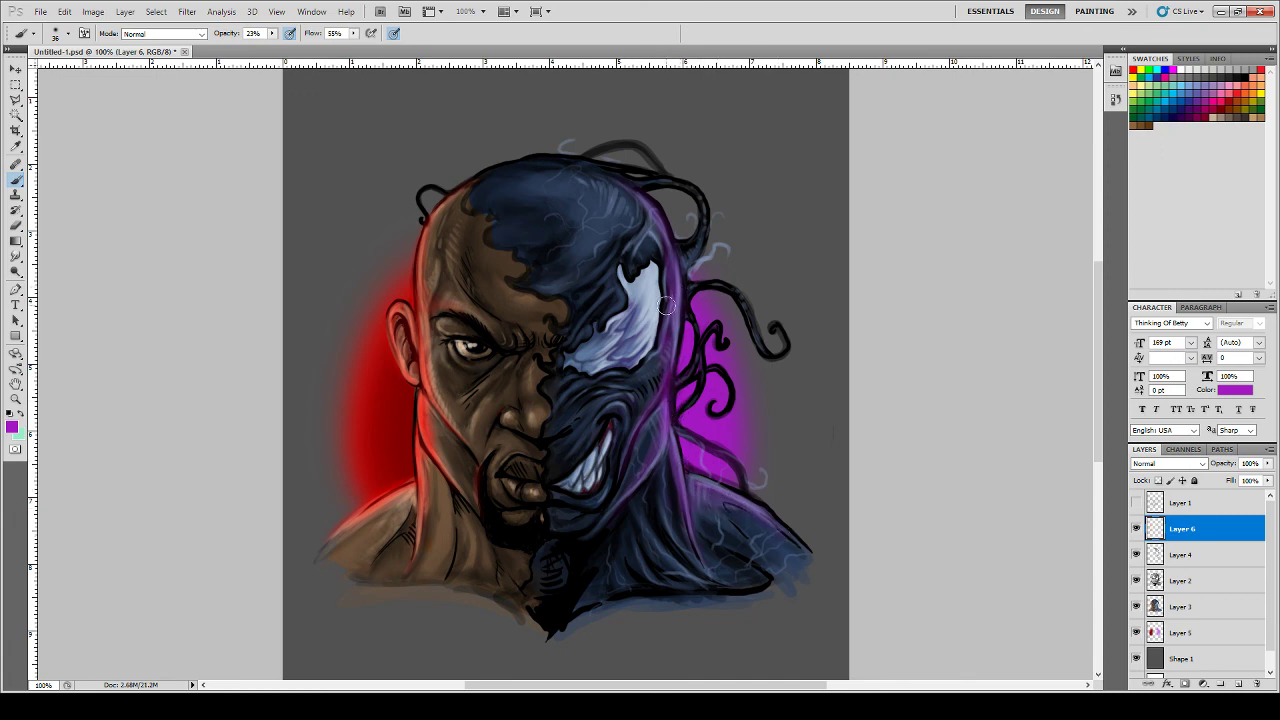
pyautogui.moveTo(619, 397)
pyautogui.mouseDown()
pyautogui.moveTo(631, 420)
pyautogui.moveTo(643, 402)
pyautogui.mouseUp()
pyautogui.moveTo(659, 355); pyautogui.dragTo(637, 417)
# - Shade the inner part of the purple glow on Layer 5 with dark purple at 100% brush opacity
pyautogui.click(1192, 632)
pyautogui.press('i')
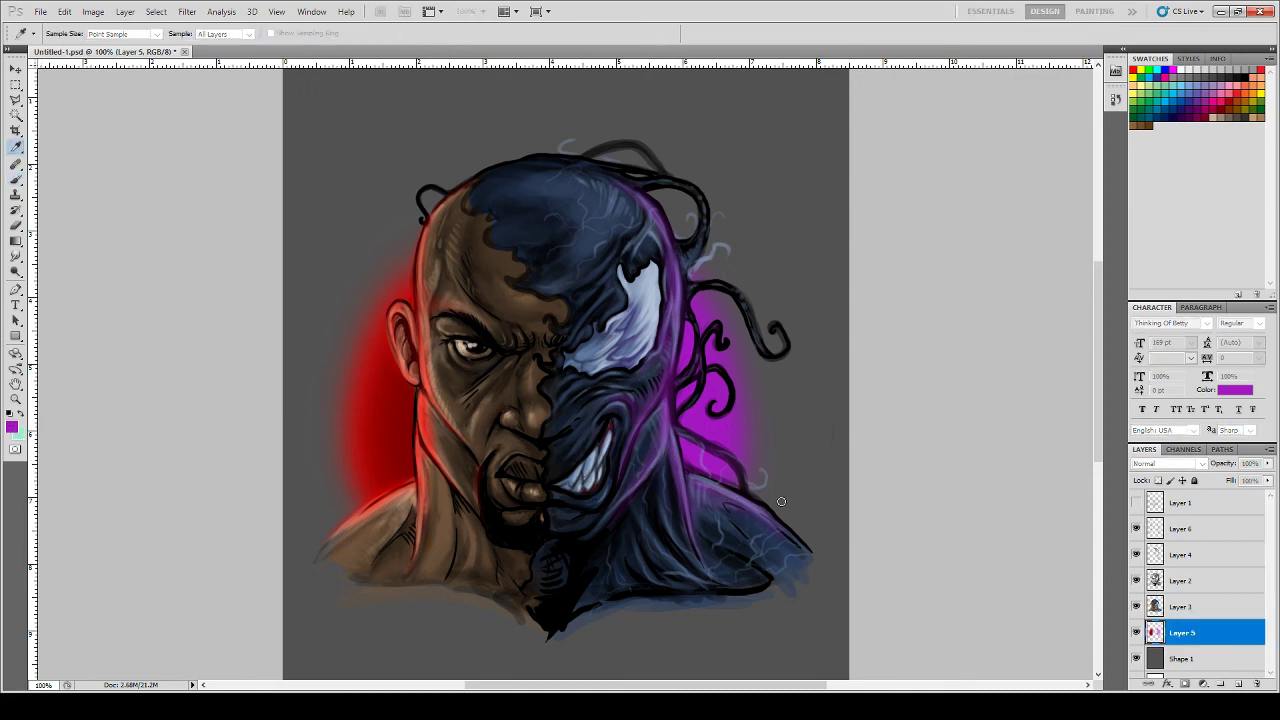
pyautogui.click(1049, 444)
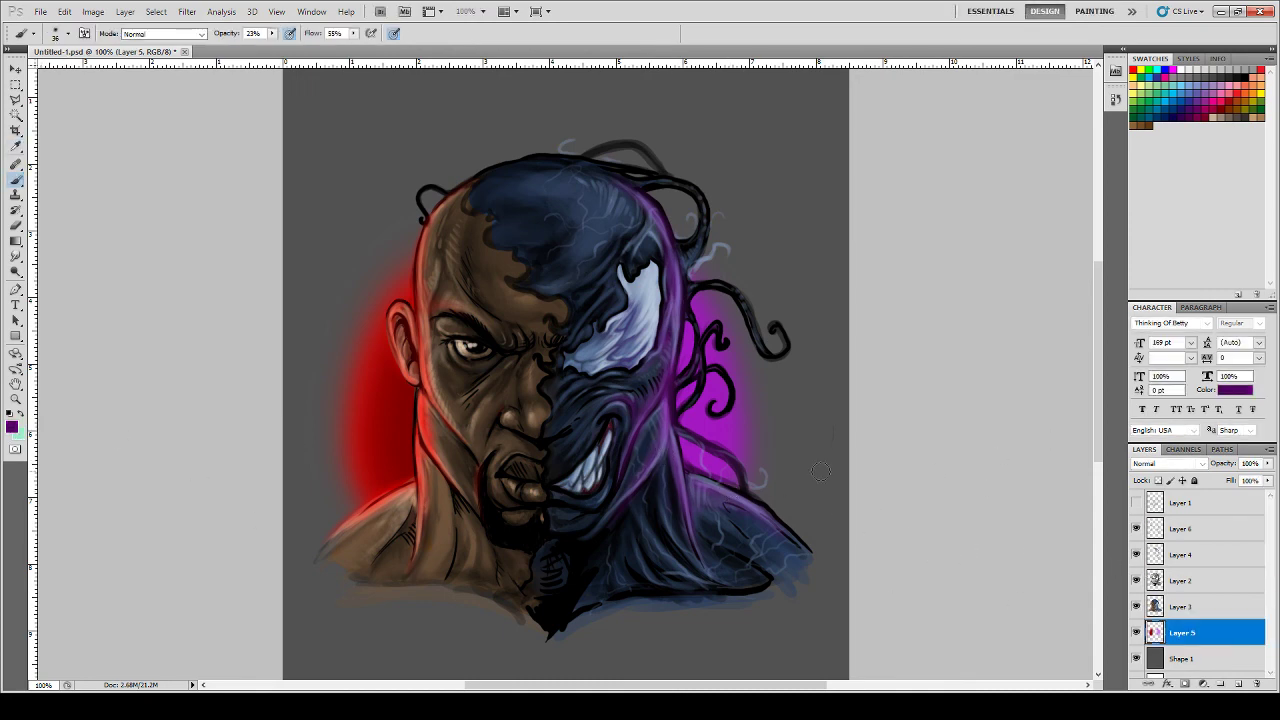
pyautogui.press('0')
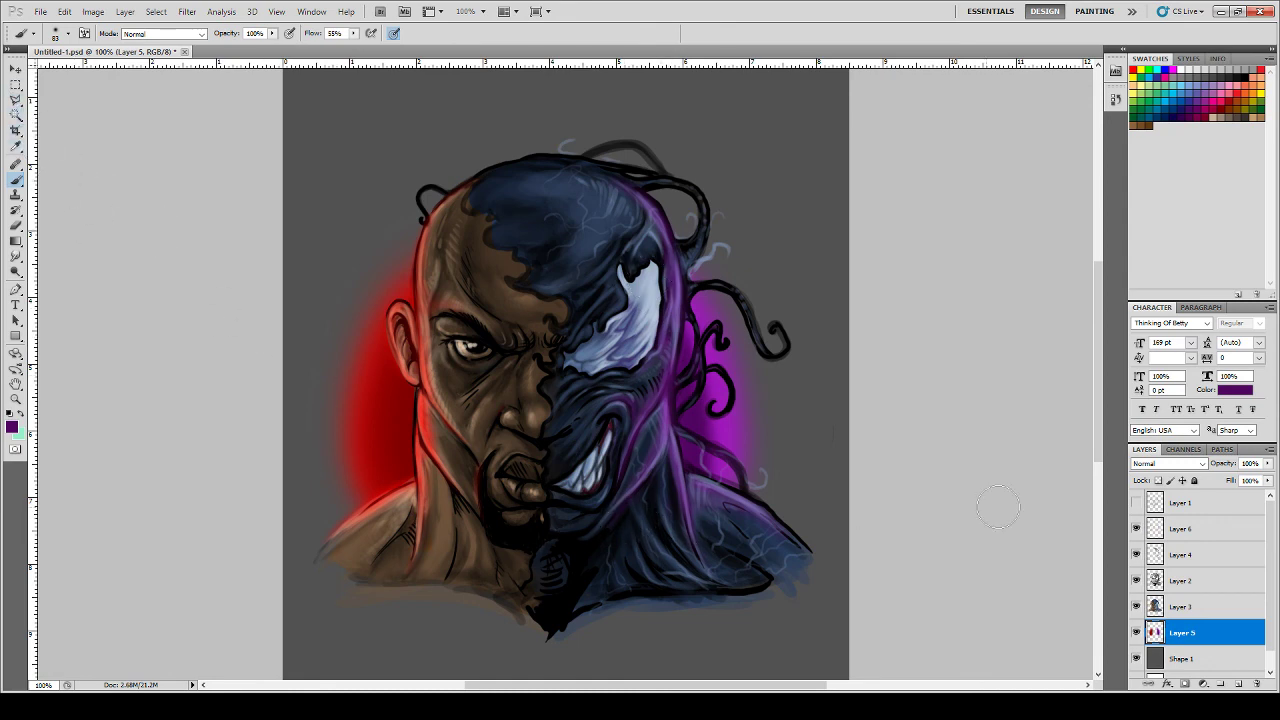
# - Try successive blend modes on Layer 6 and set it to Overlay
pyautogui.click(1205, 538)
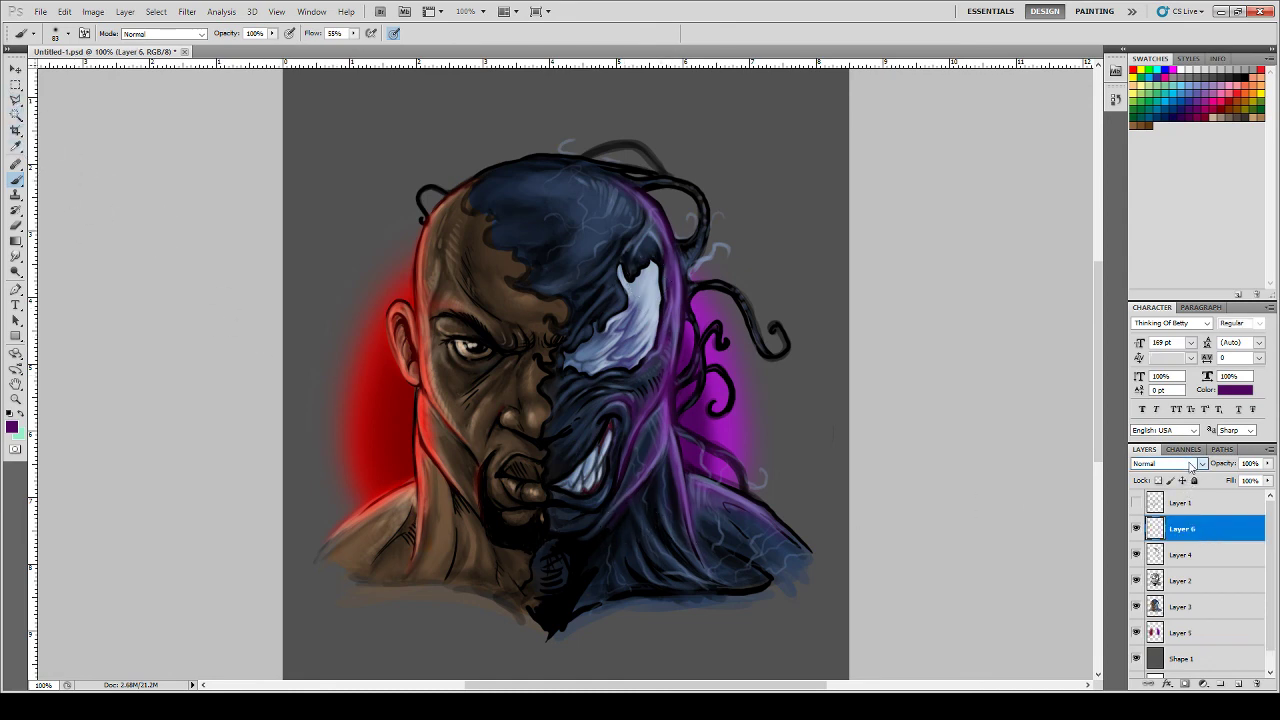
pyautogui.click(1141, 463)
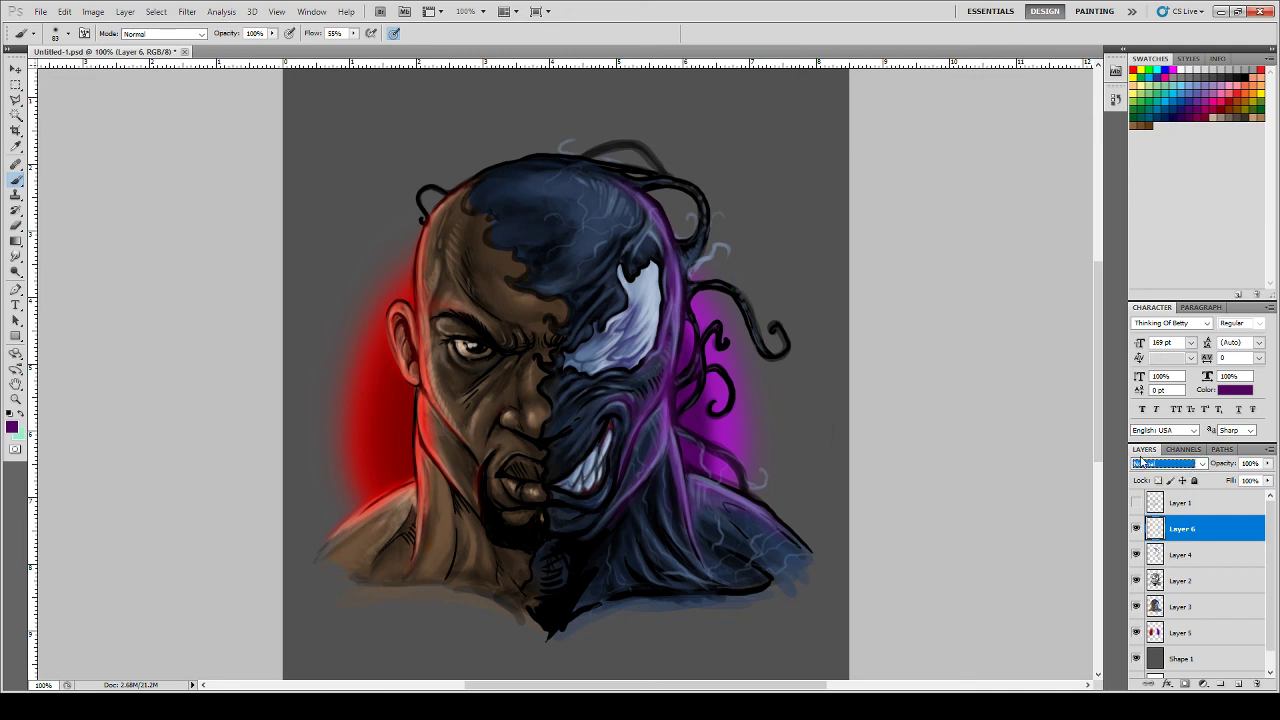
pyautogui.press('Down')
pyautogui.press('Down')
pyautogui.press('Down')
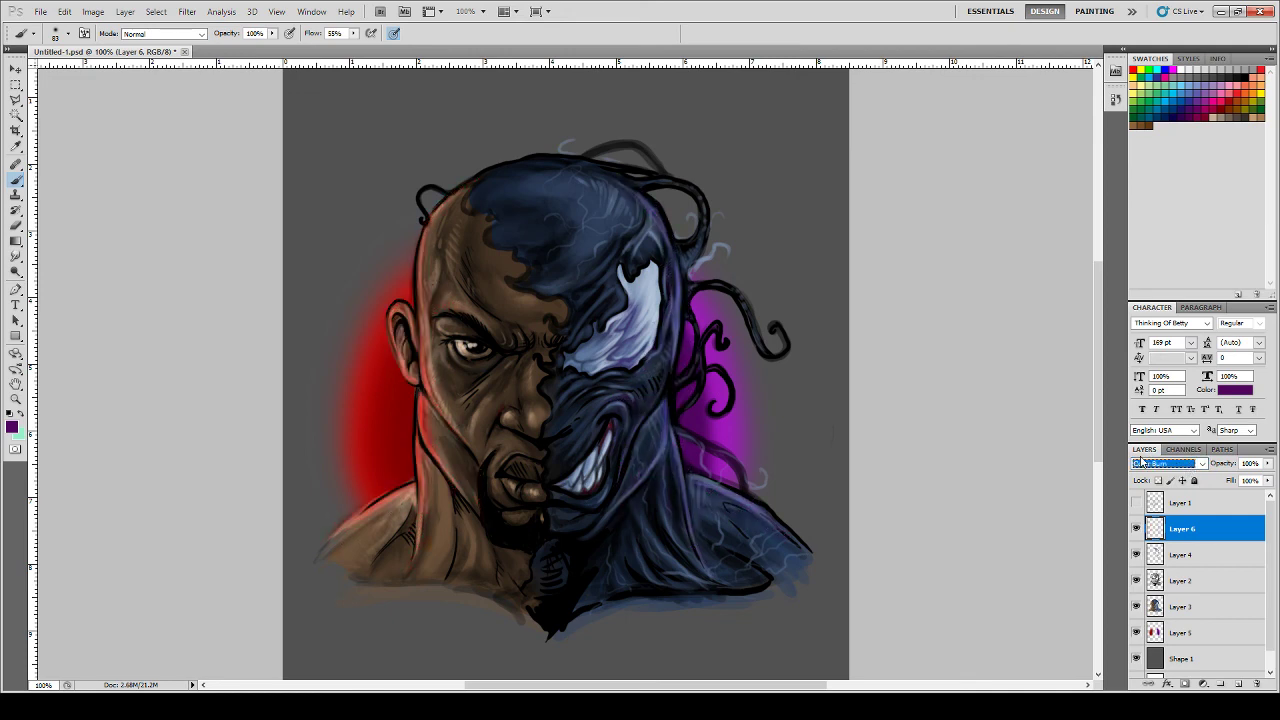
pyautogui.press('Down')
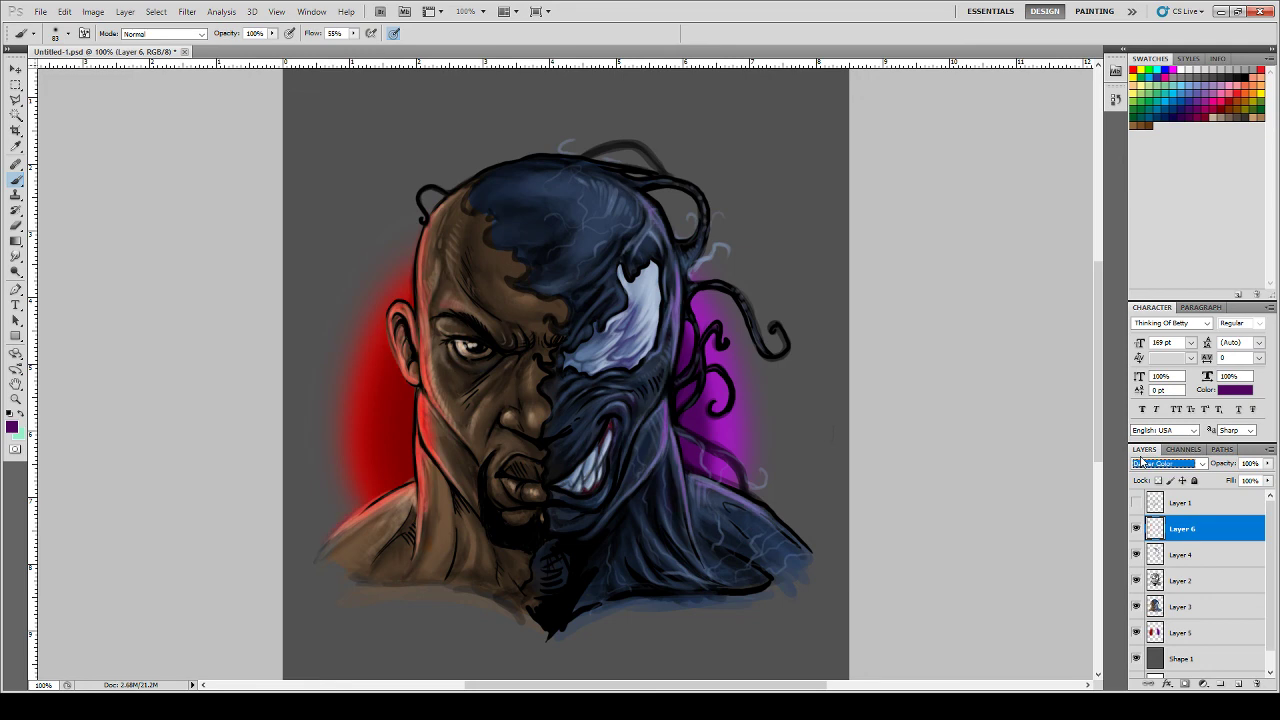
pyautogui.press('Down')
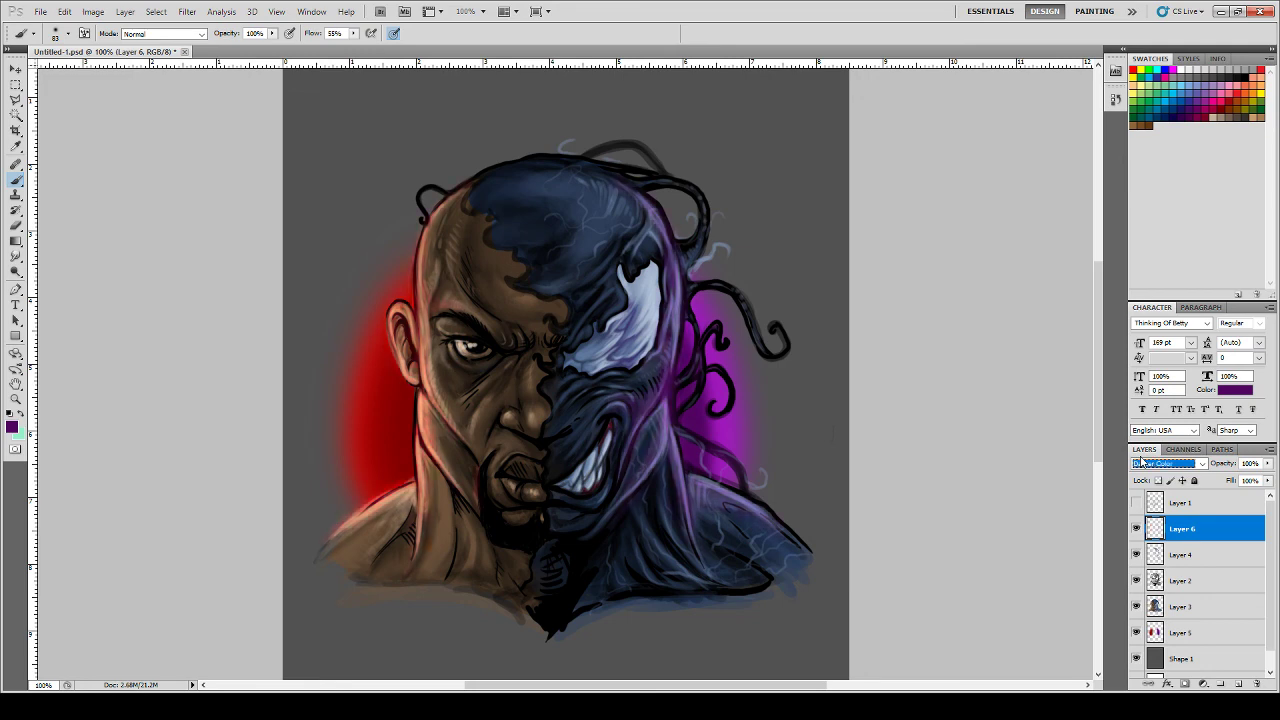
pyautogui.press('Down')
pyautogui.press('Down')
pyautogui.press('Down')
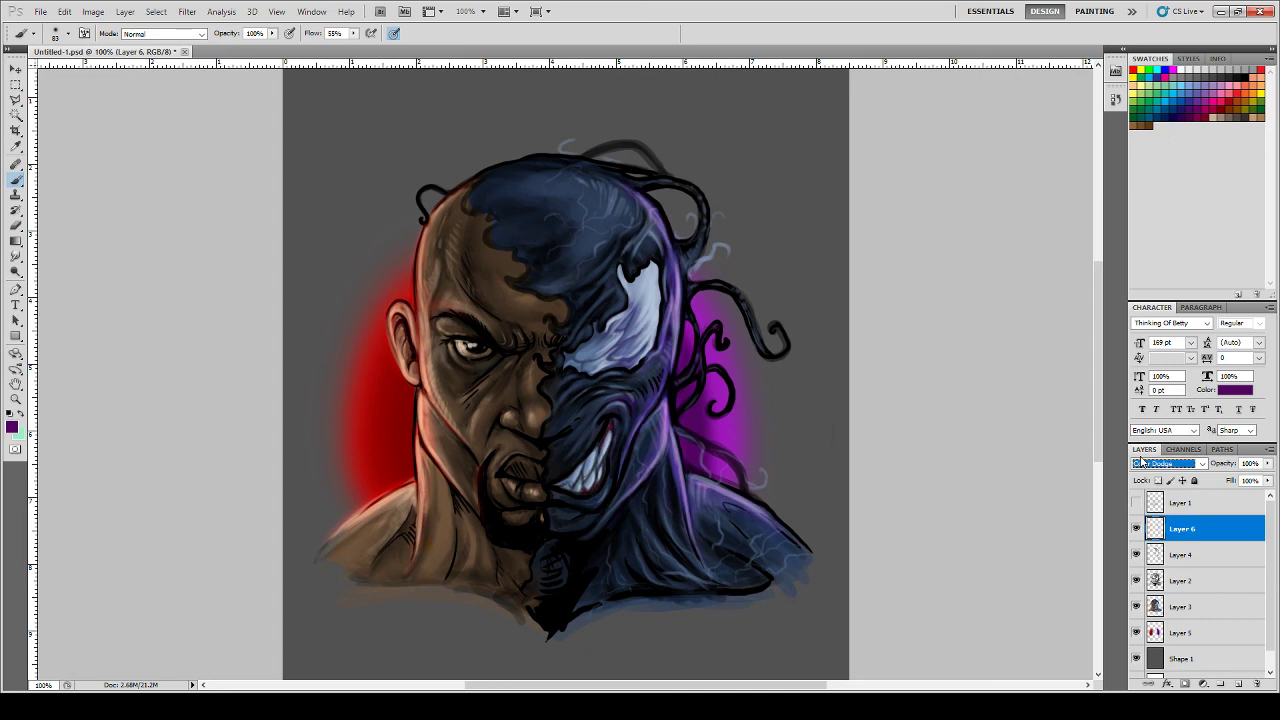
pyautogui.press('Down')
pyautogui.press('Down')
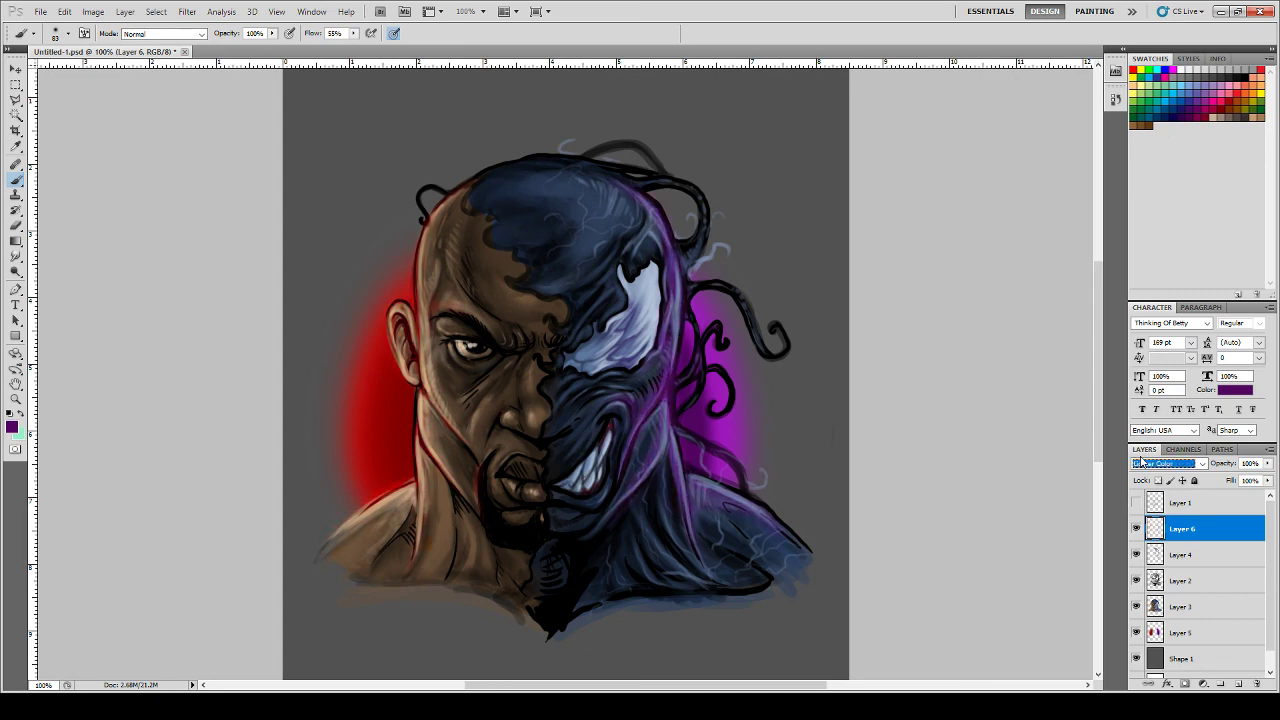
pyautogui.press('Down')
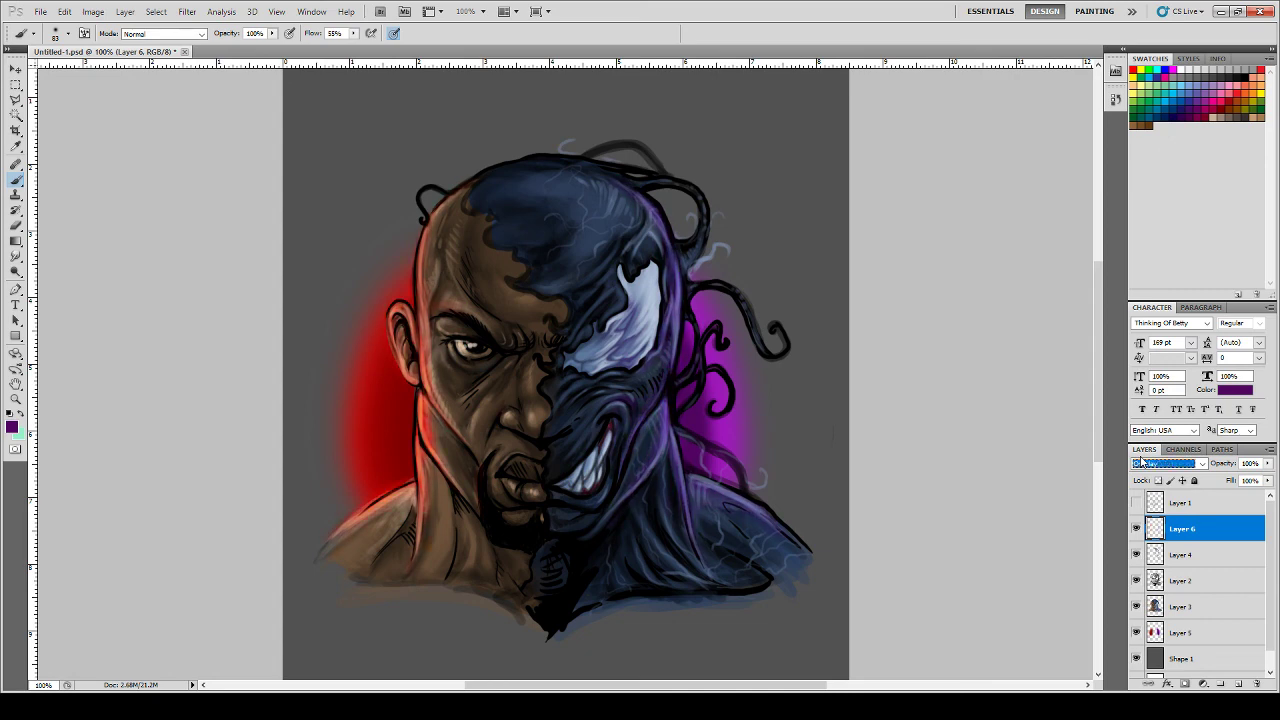
pyautogui.press('Down')
pyautogui.press('Down')
# - Set the foreground to near-white and reduce the brush to 2 px, keeping Layer 6 active
pyautogui.press('i')
pyautogui.click(772, 521)
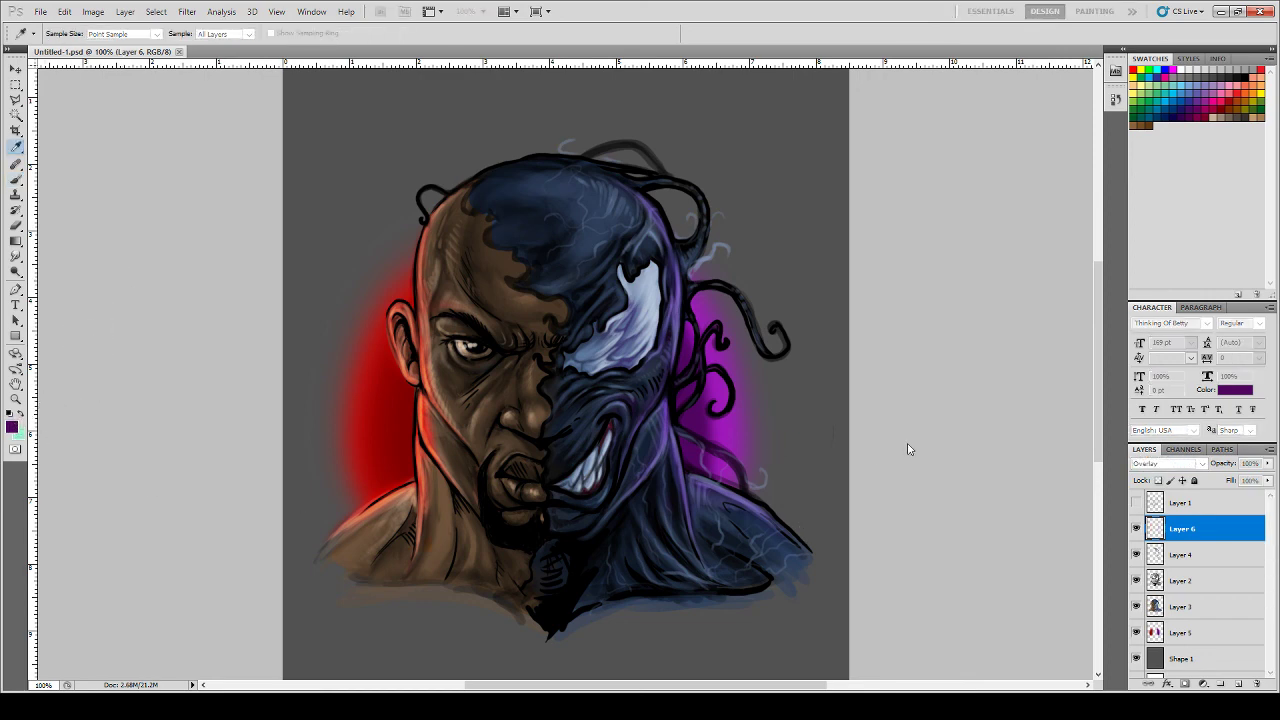
pyautogui.press('b')
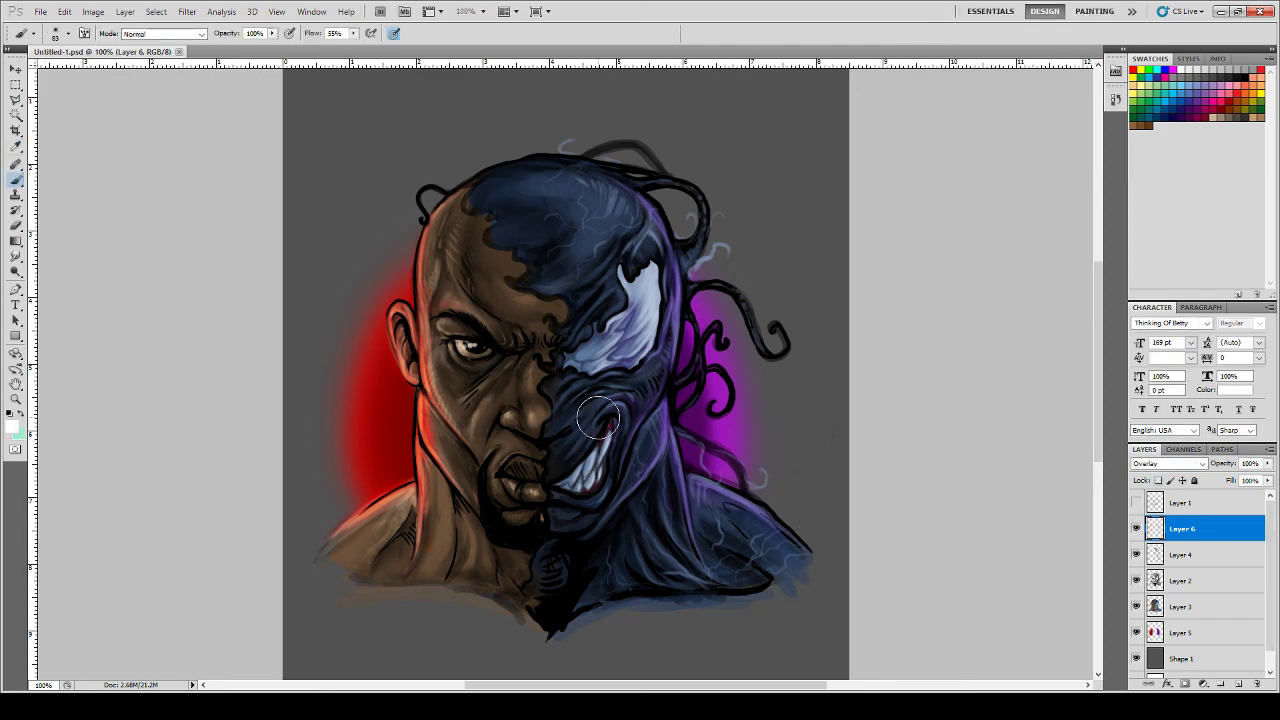
pyautogui.hotkey('ctrl', '+')
pyautogui.hotkey('ctrl', '+')
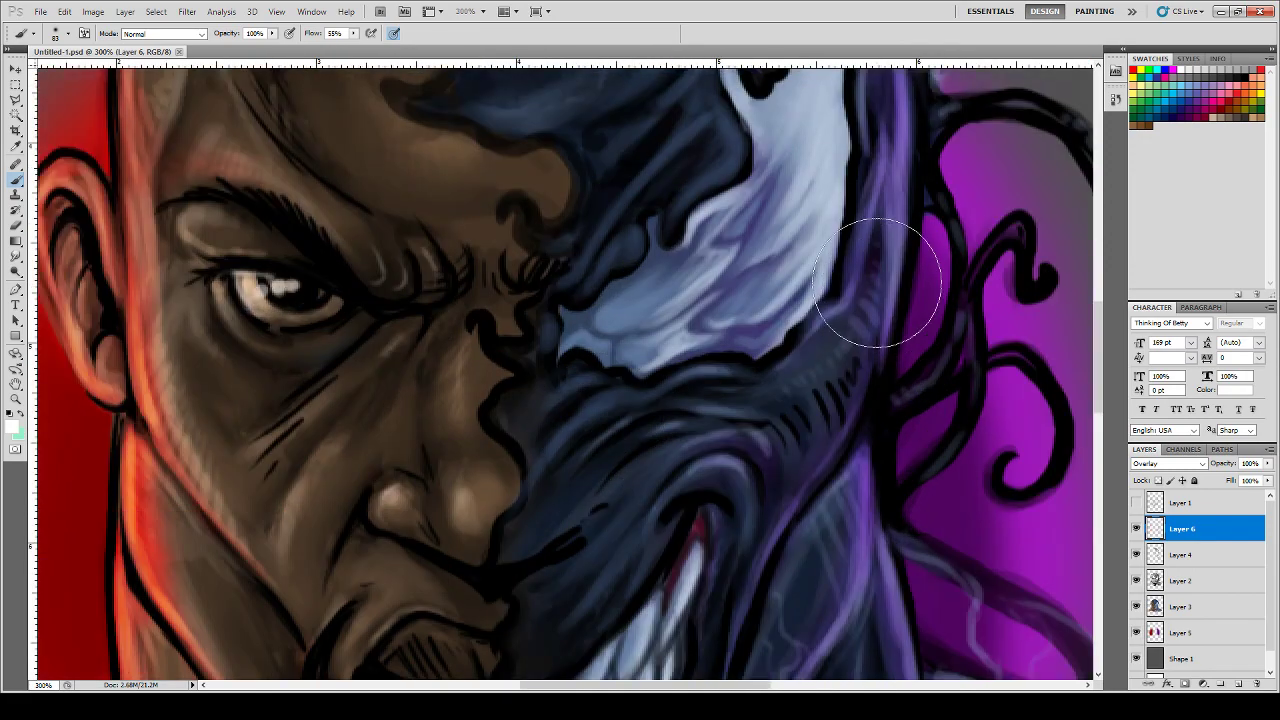
pyautogui.scroll(-3, 878, 282)
pyautogui.hotkey('ctrl', '-')
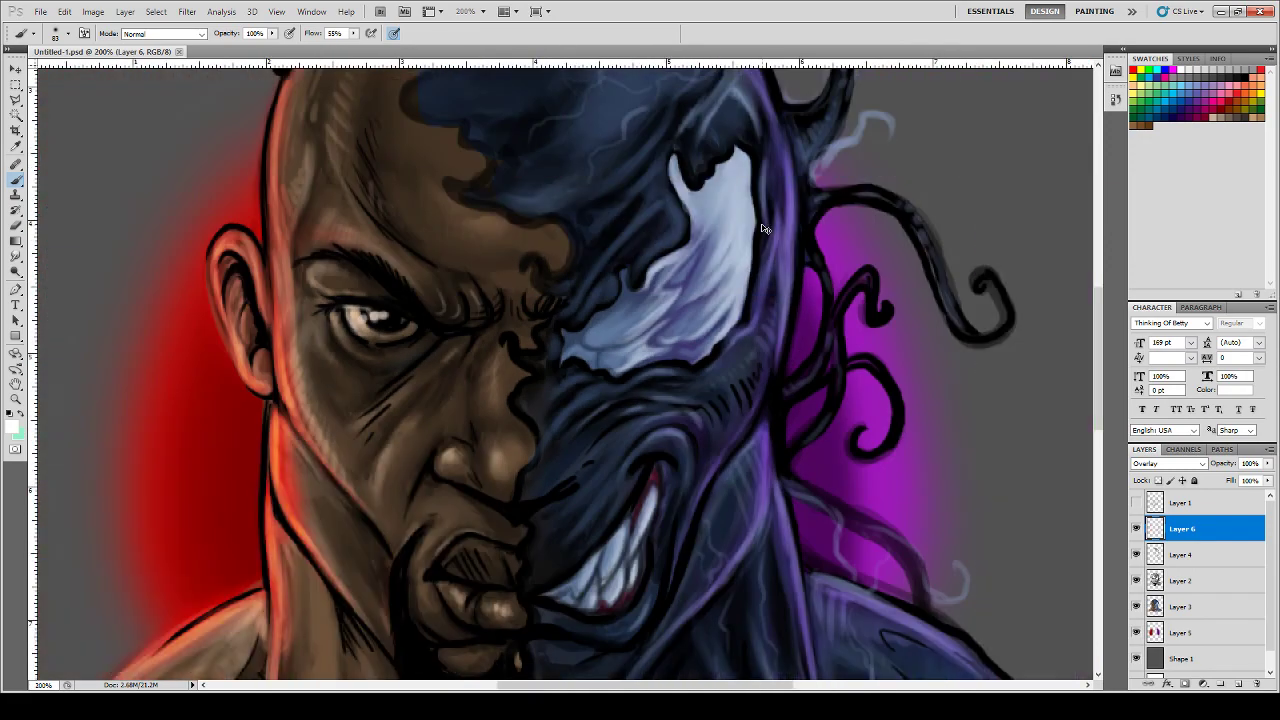
pyautogui.hotkey('ctrl', '-')
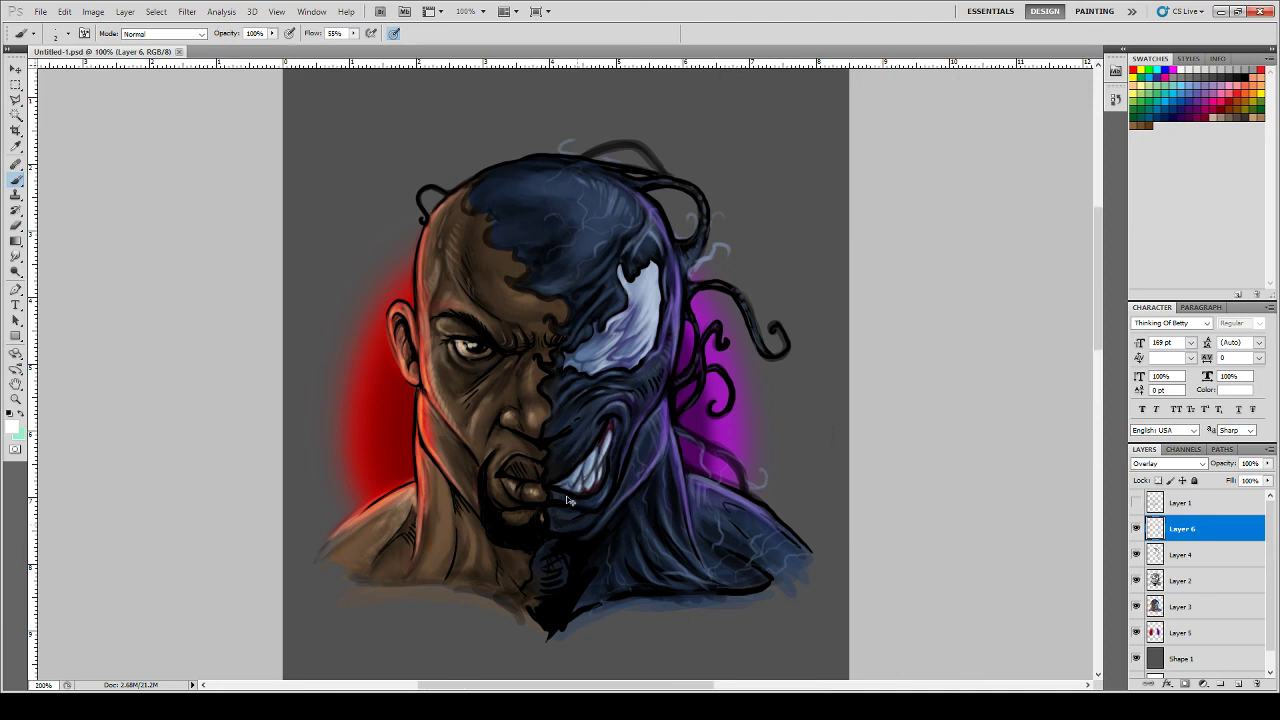
# - Set the brush flow to 100% with a 4 px tip and add a new layer directly above Layer 6
pyautogui.hotkey('ctrl', '+')
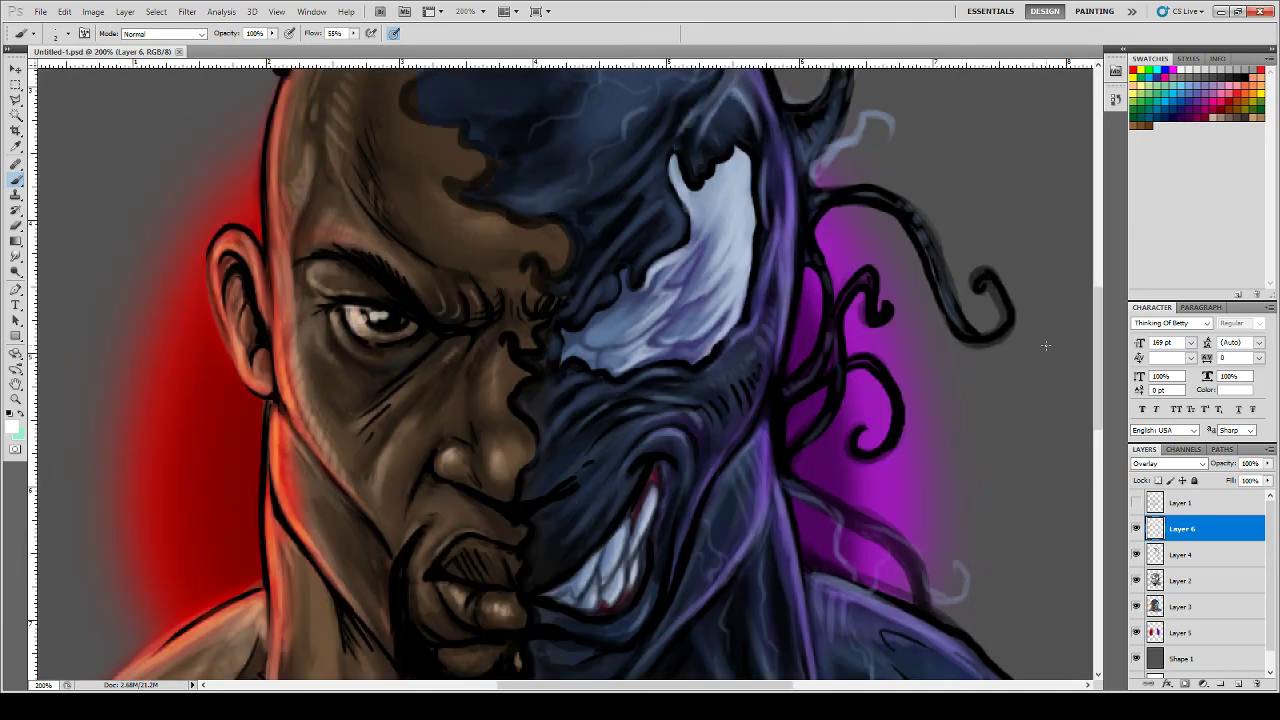
pyautogui.moveTo(1097, 356); pyautogui.dragTo(1105, 432)
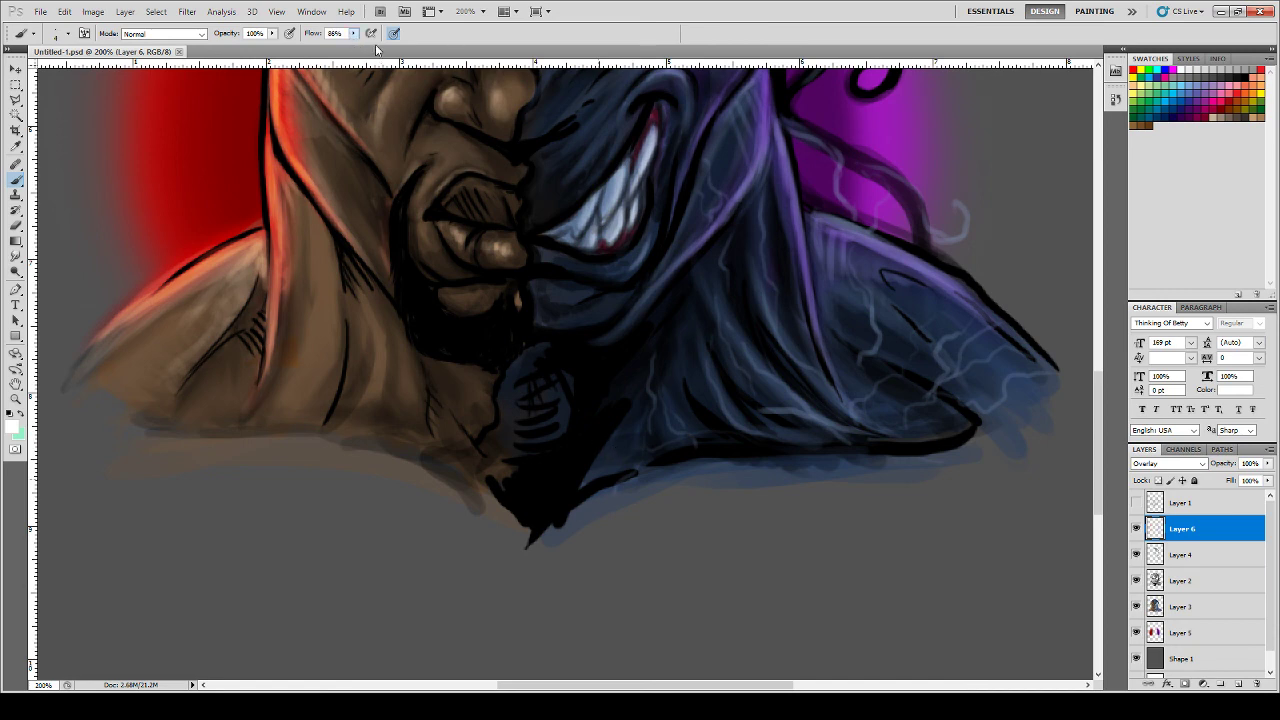
pyautogui.moveTo(376, 48); pyautogui.dragTo(390, 48)
pyautogui.moveTo(582, 486); pyautogui.dragTo(584, 468)
pyautogui.click(1240, 684)
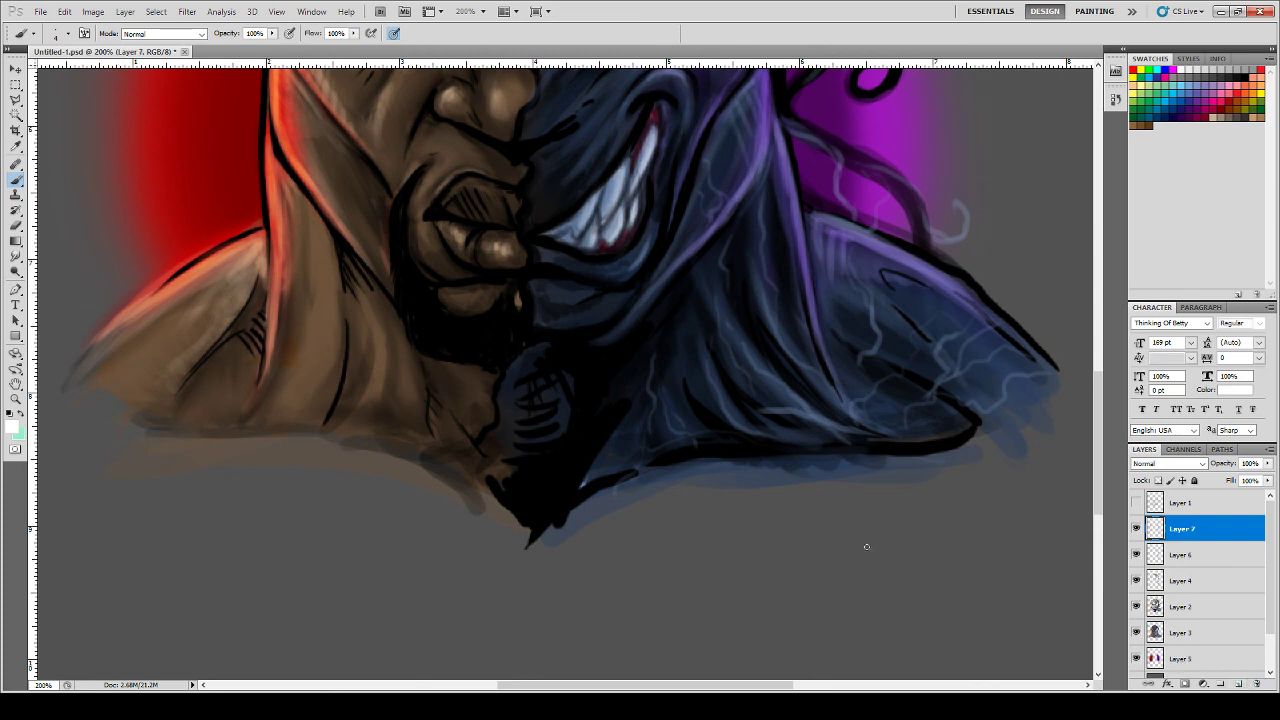
# - Hand-letter the artist's near-white signature with the year '19 over the black area at the base of the neck, finishing with long slanted strokes
pyautogui.moveTo(569, 460)
pyautogui.mouseDown()
pyautogui.moveTo(600, 494)
pyautogui.moveTo(619, 493)
pyautogui.mouseUp()
pyautogui.moveTo(604, 444); pyautogui.dragTo(617, 466)
pyautogui.moveTo(587, 421); pyautogui.dragTo(553, 487)
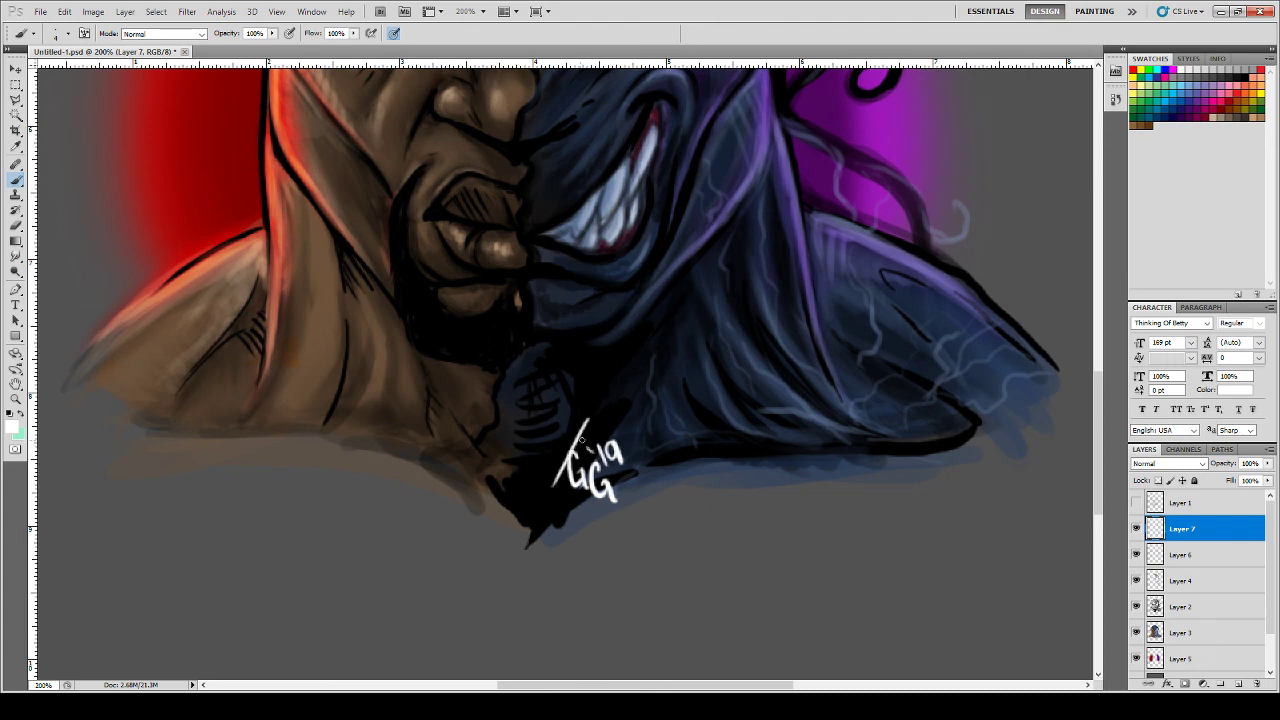
pyautogui.moveTo(633, 452); pyautogui.dragTo(612, 536)
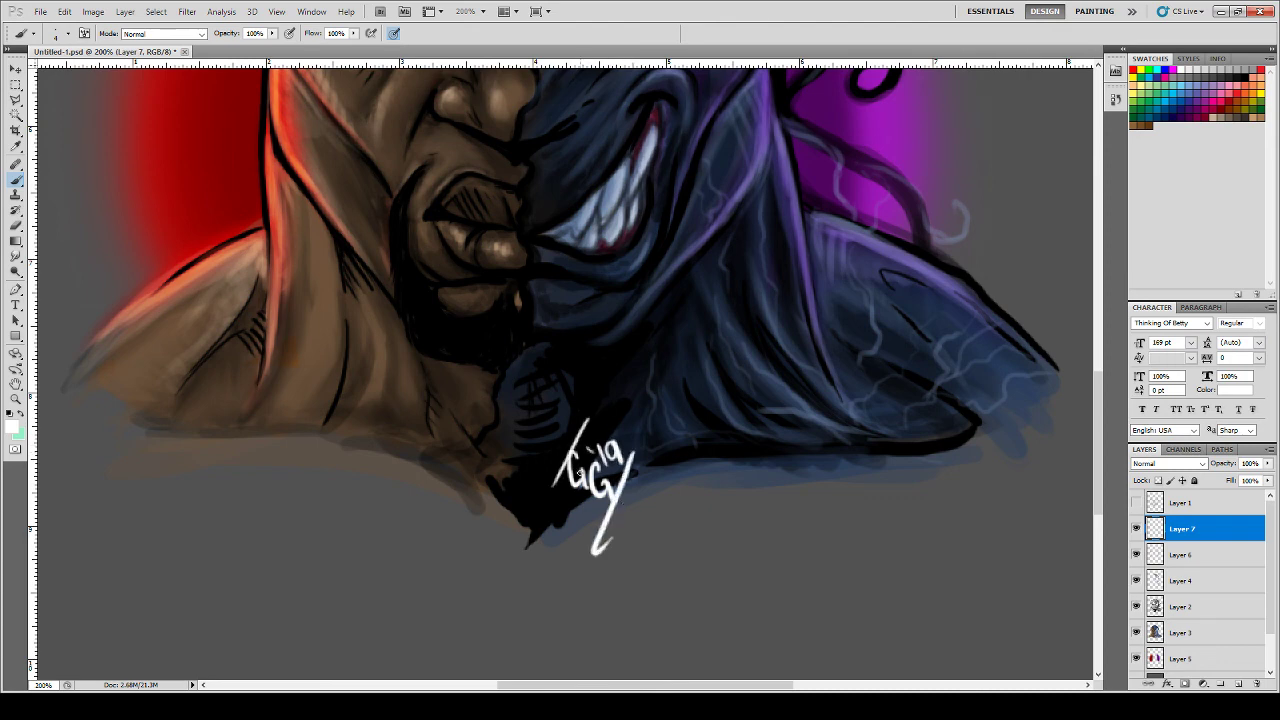
pyautogui.hotkey('ctrl', '-')
pyautogui.hotkey('ctrl', '-')
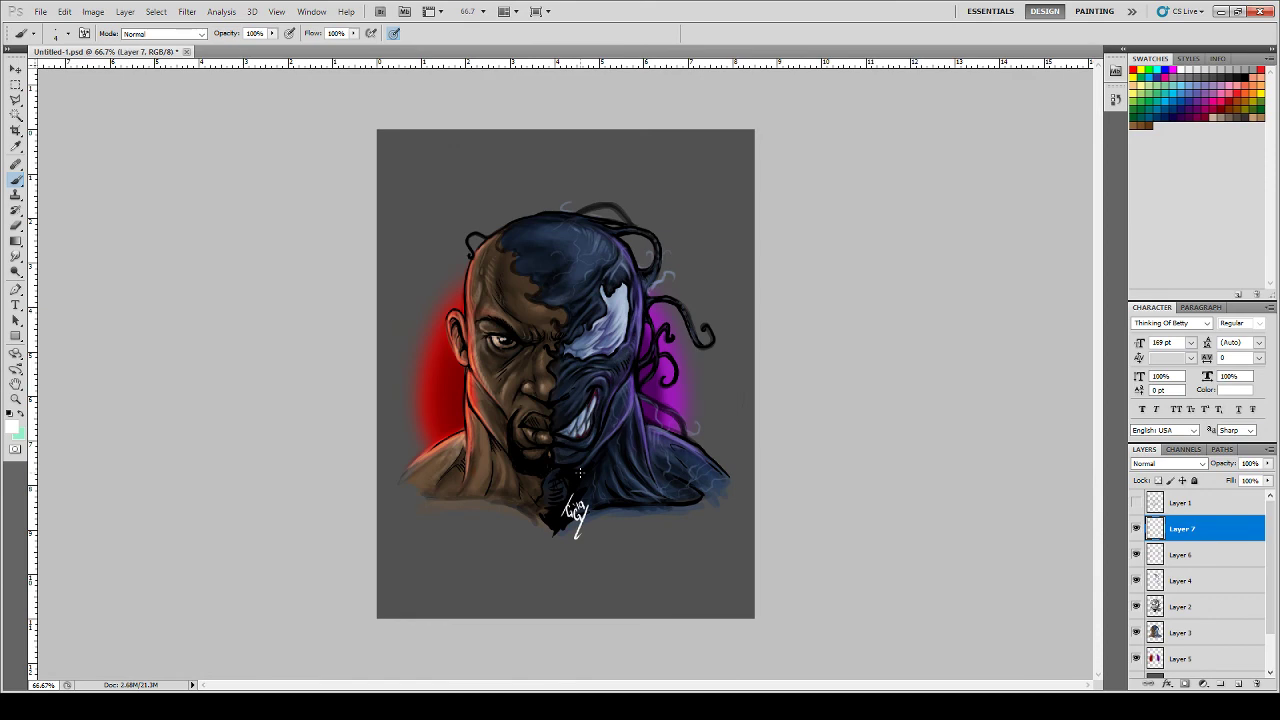
pyautogui.hotkey('ctrl', '+')
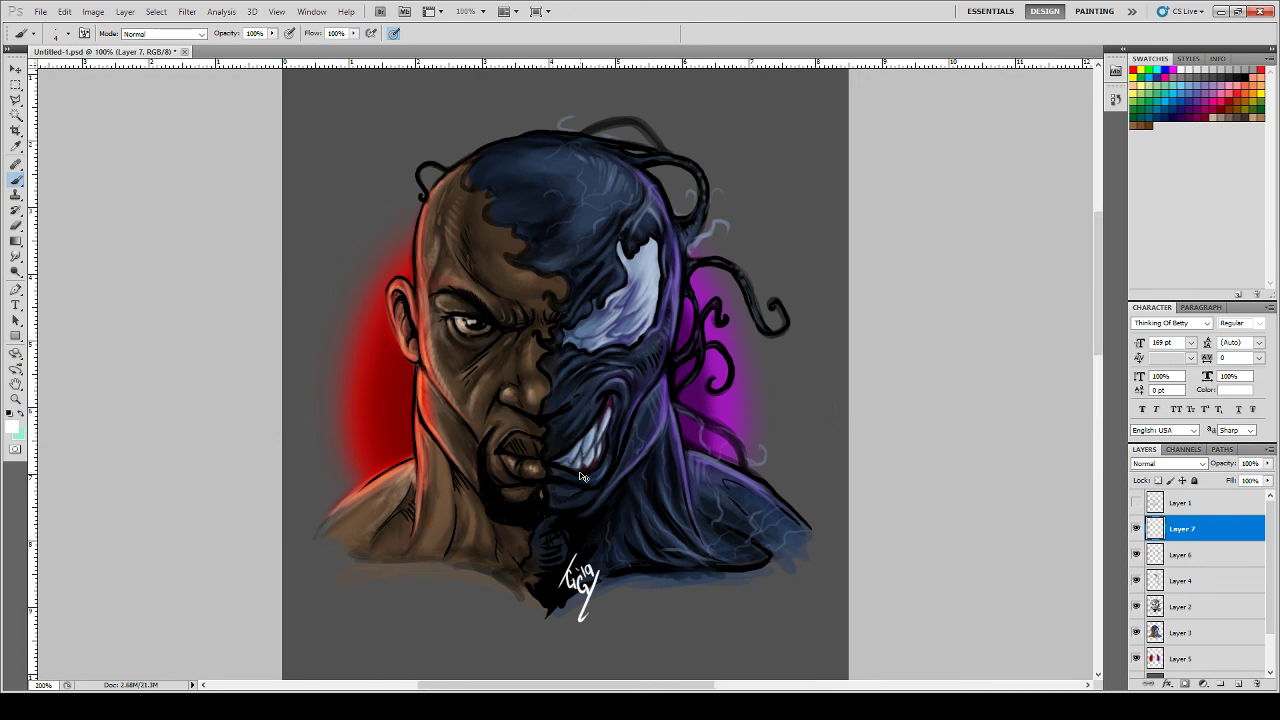
pyautogui.hotkey('ctrl', '+')
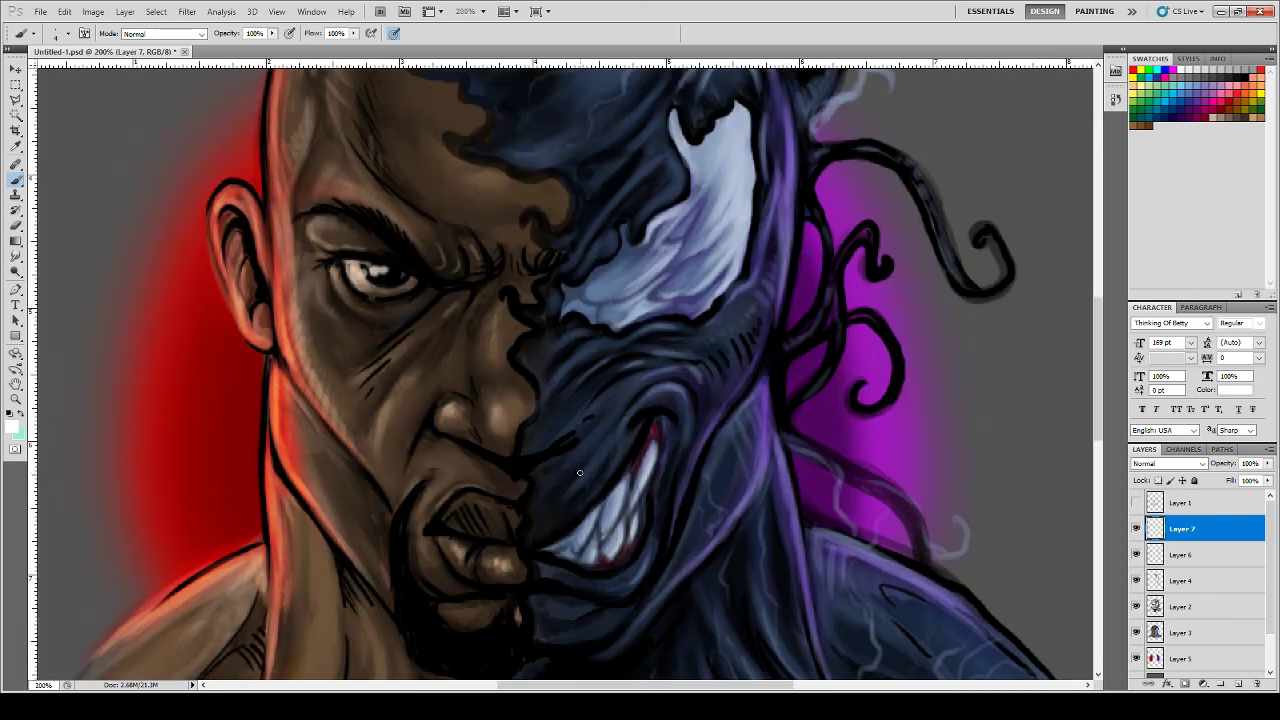
pyautogui.hotkey('ctrl', '-')
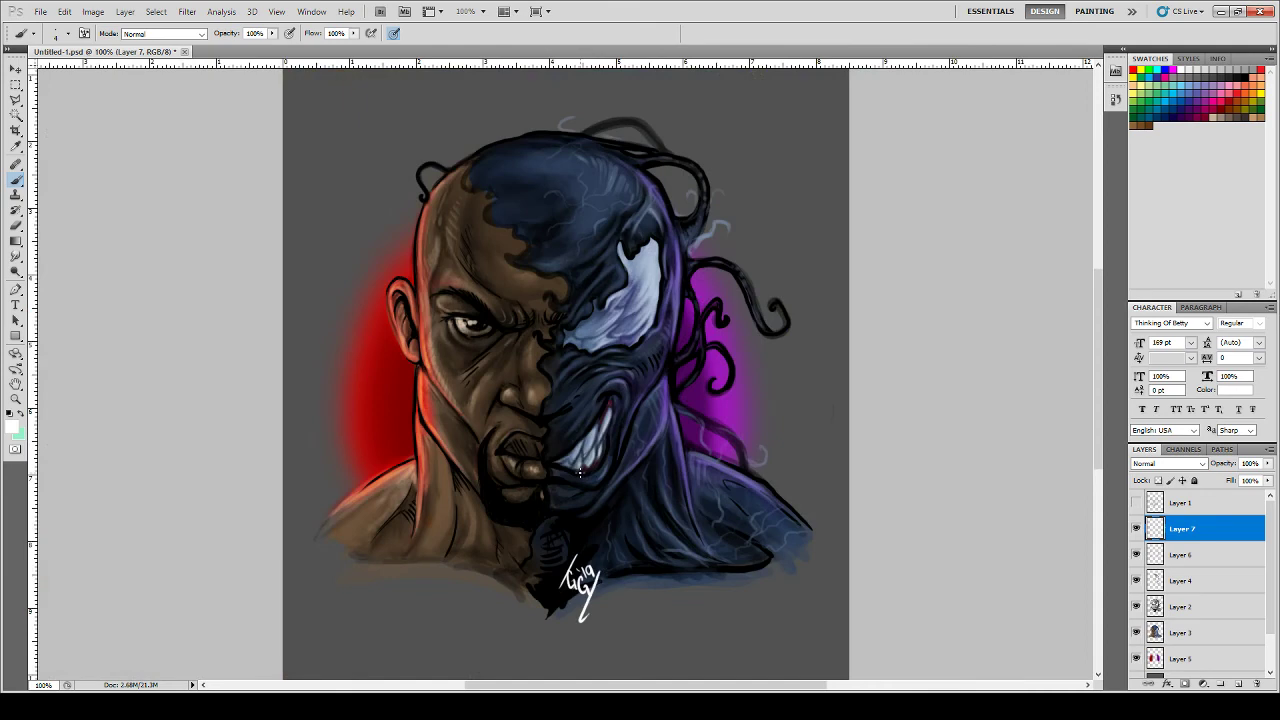